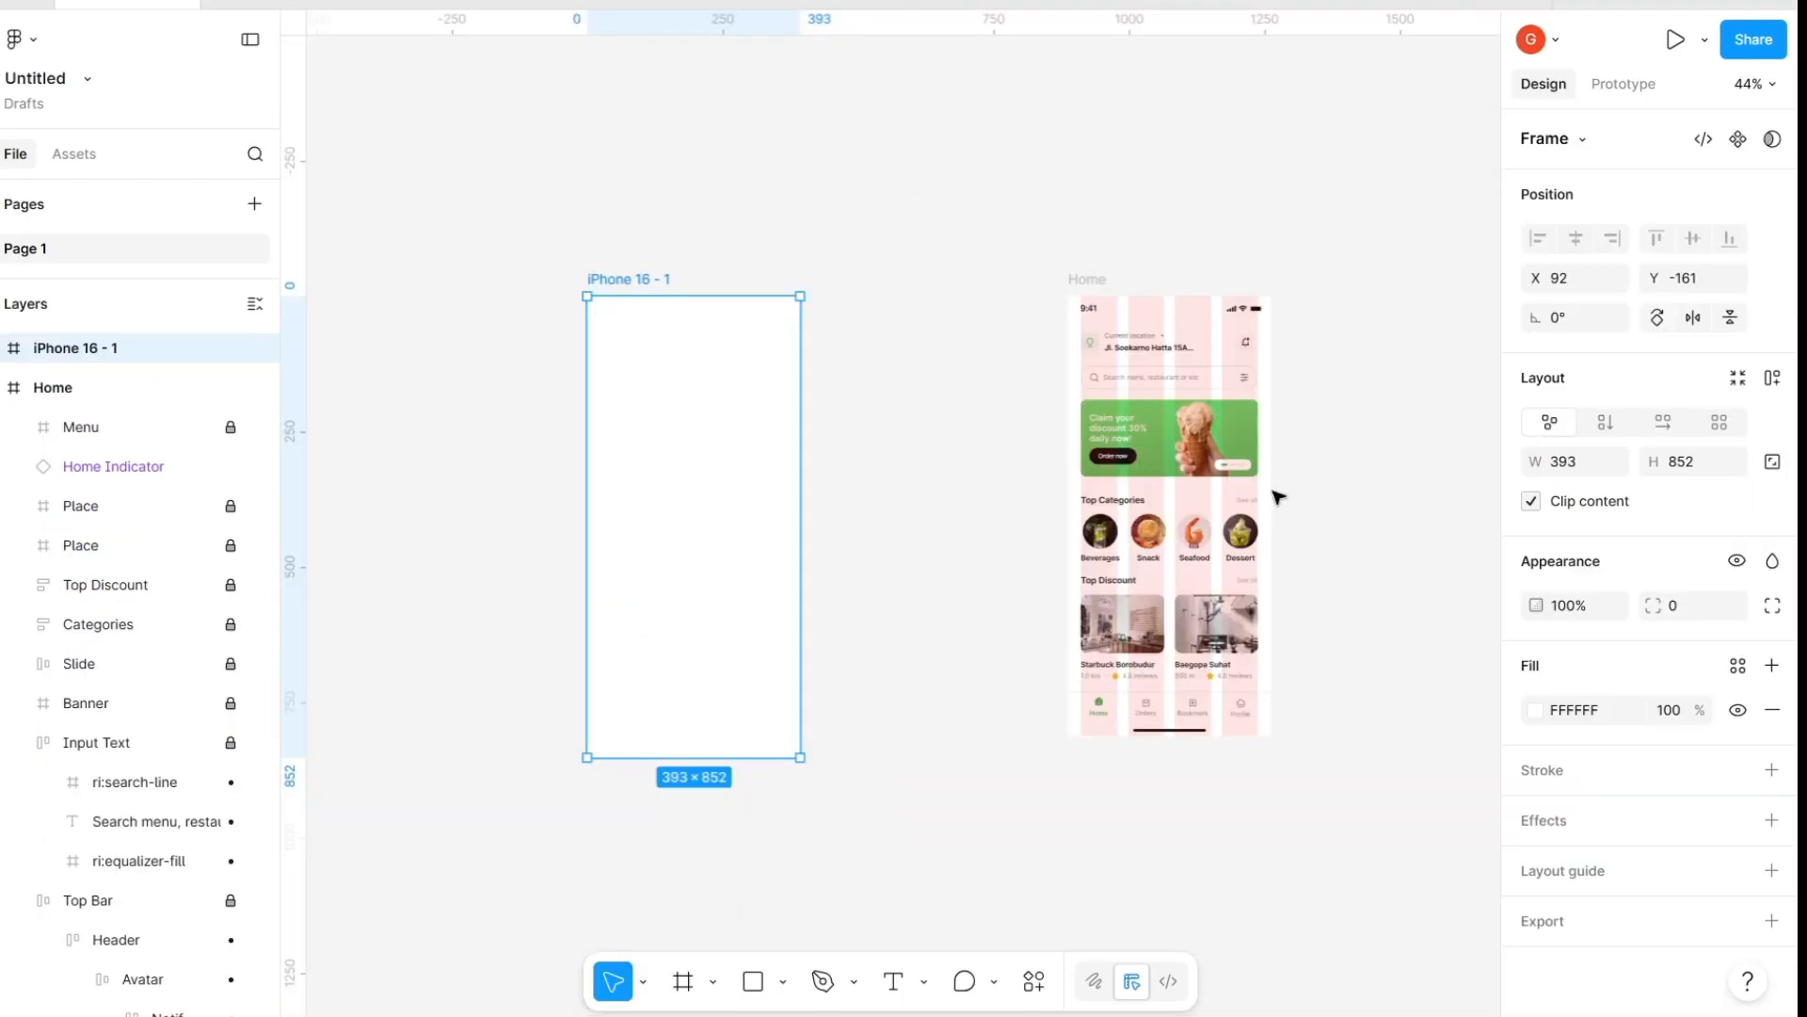
Draw a 327 × 40 frame over the Home screen's search bar and move it onto the empty canvas beside the Home frame
{"action": "scroll", "coordinate": [1377, 426], "scroll_direction": "up", "scroll_amount": 5}
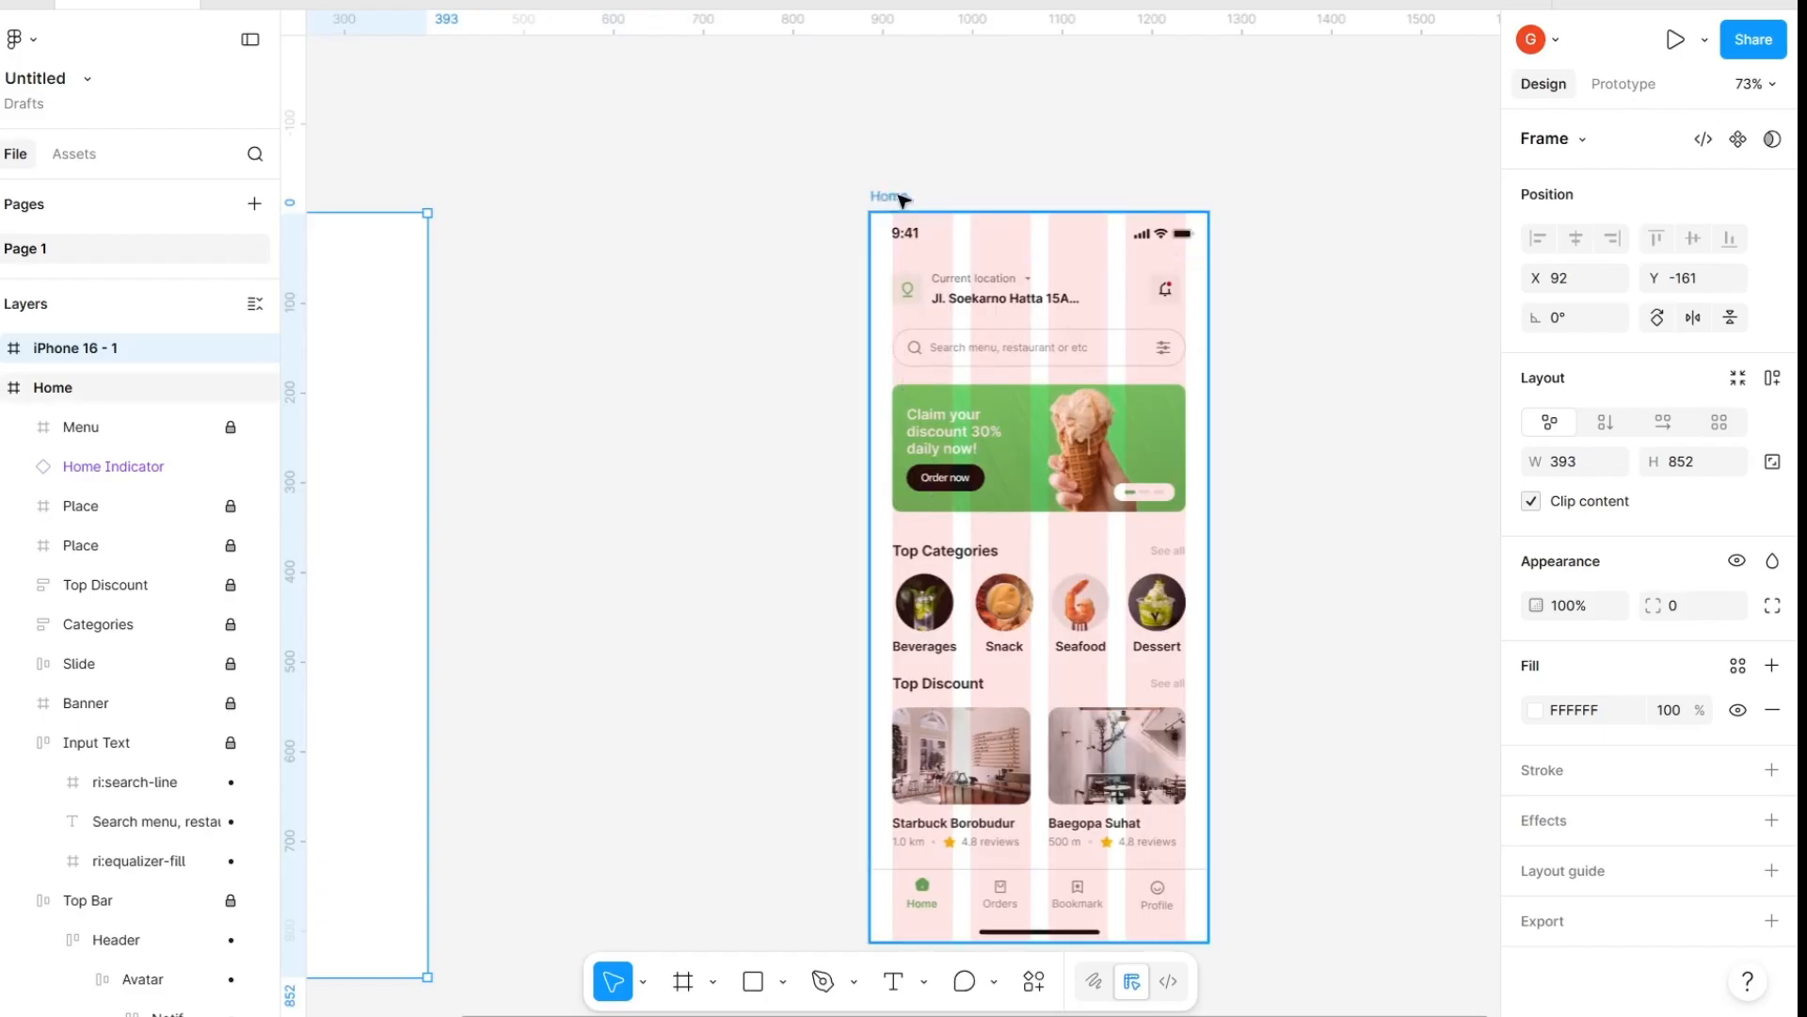
{"action": "left_click", "coordinate": [1010, 593]}
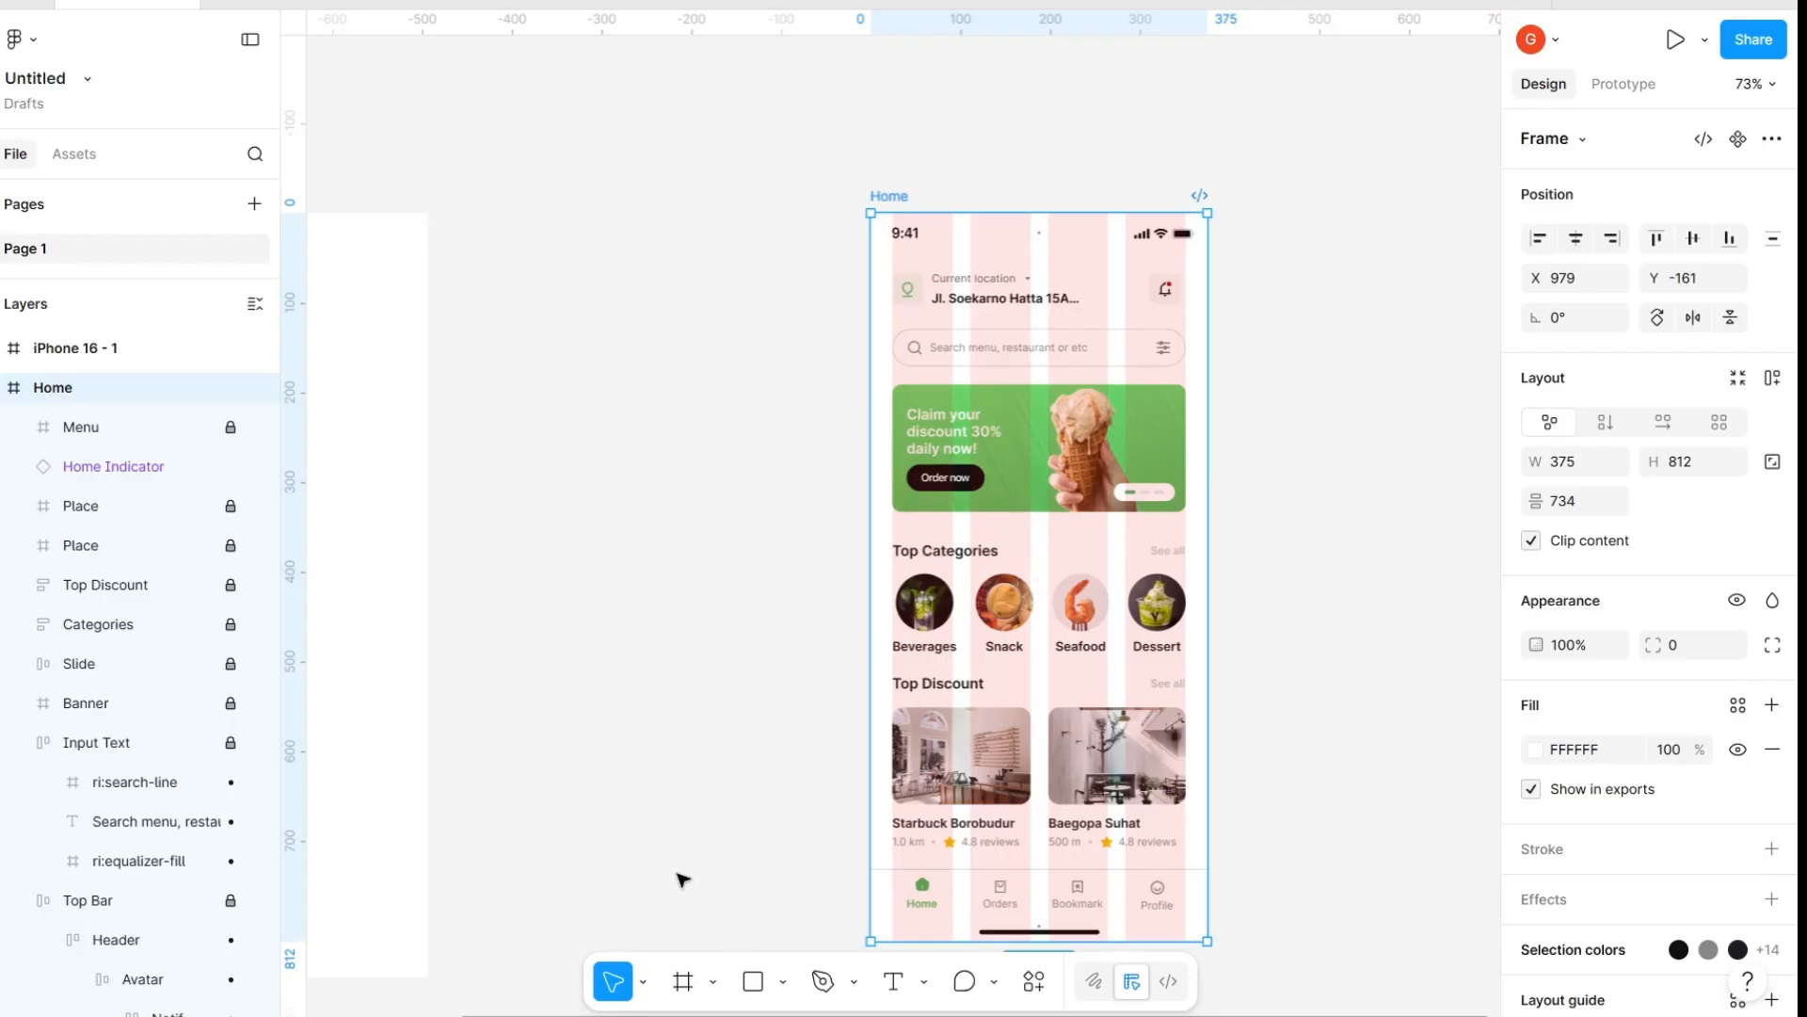
{"action": "key", "text": "f"}
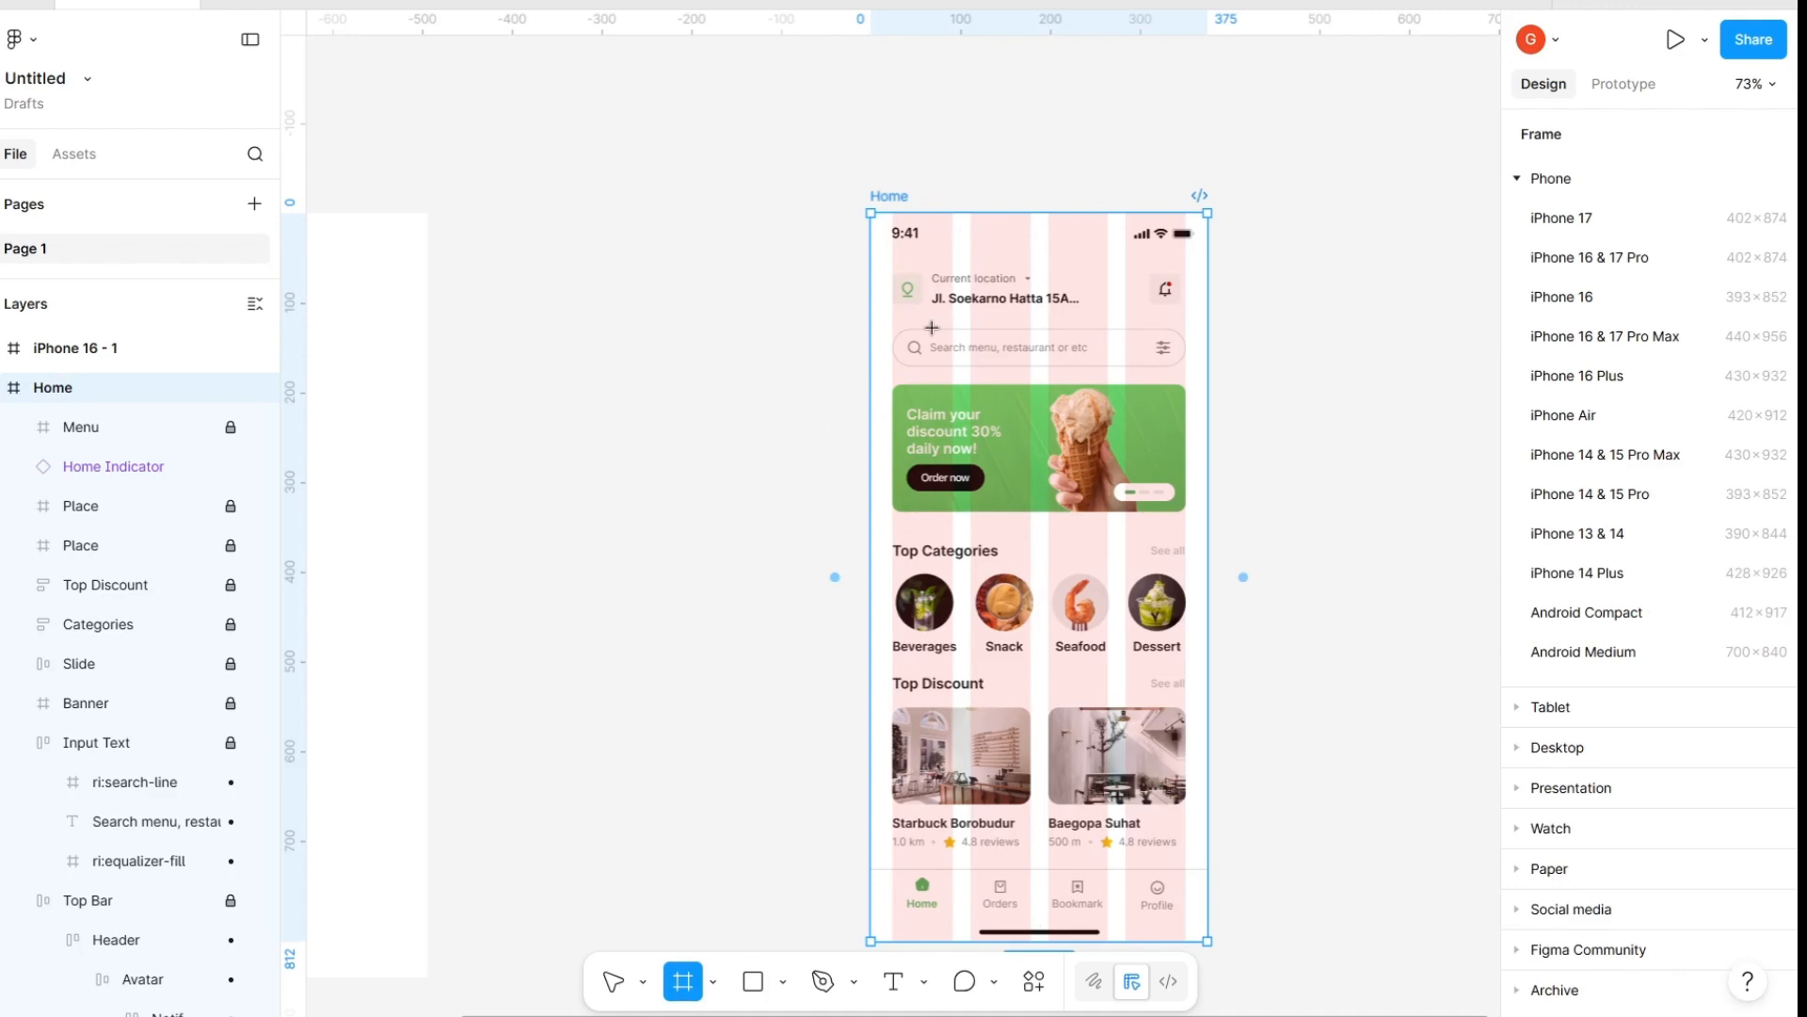
{"action": "scroll", "coordinate": [921, 330], "scroll_direction": "up", "scroll_amount": 3}
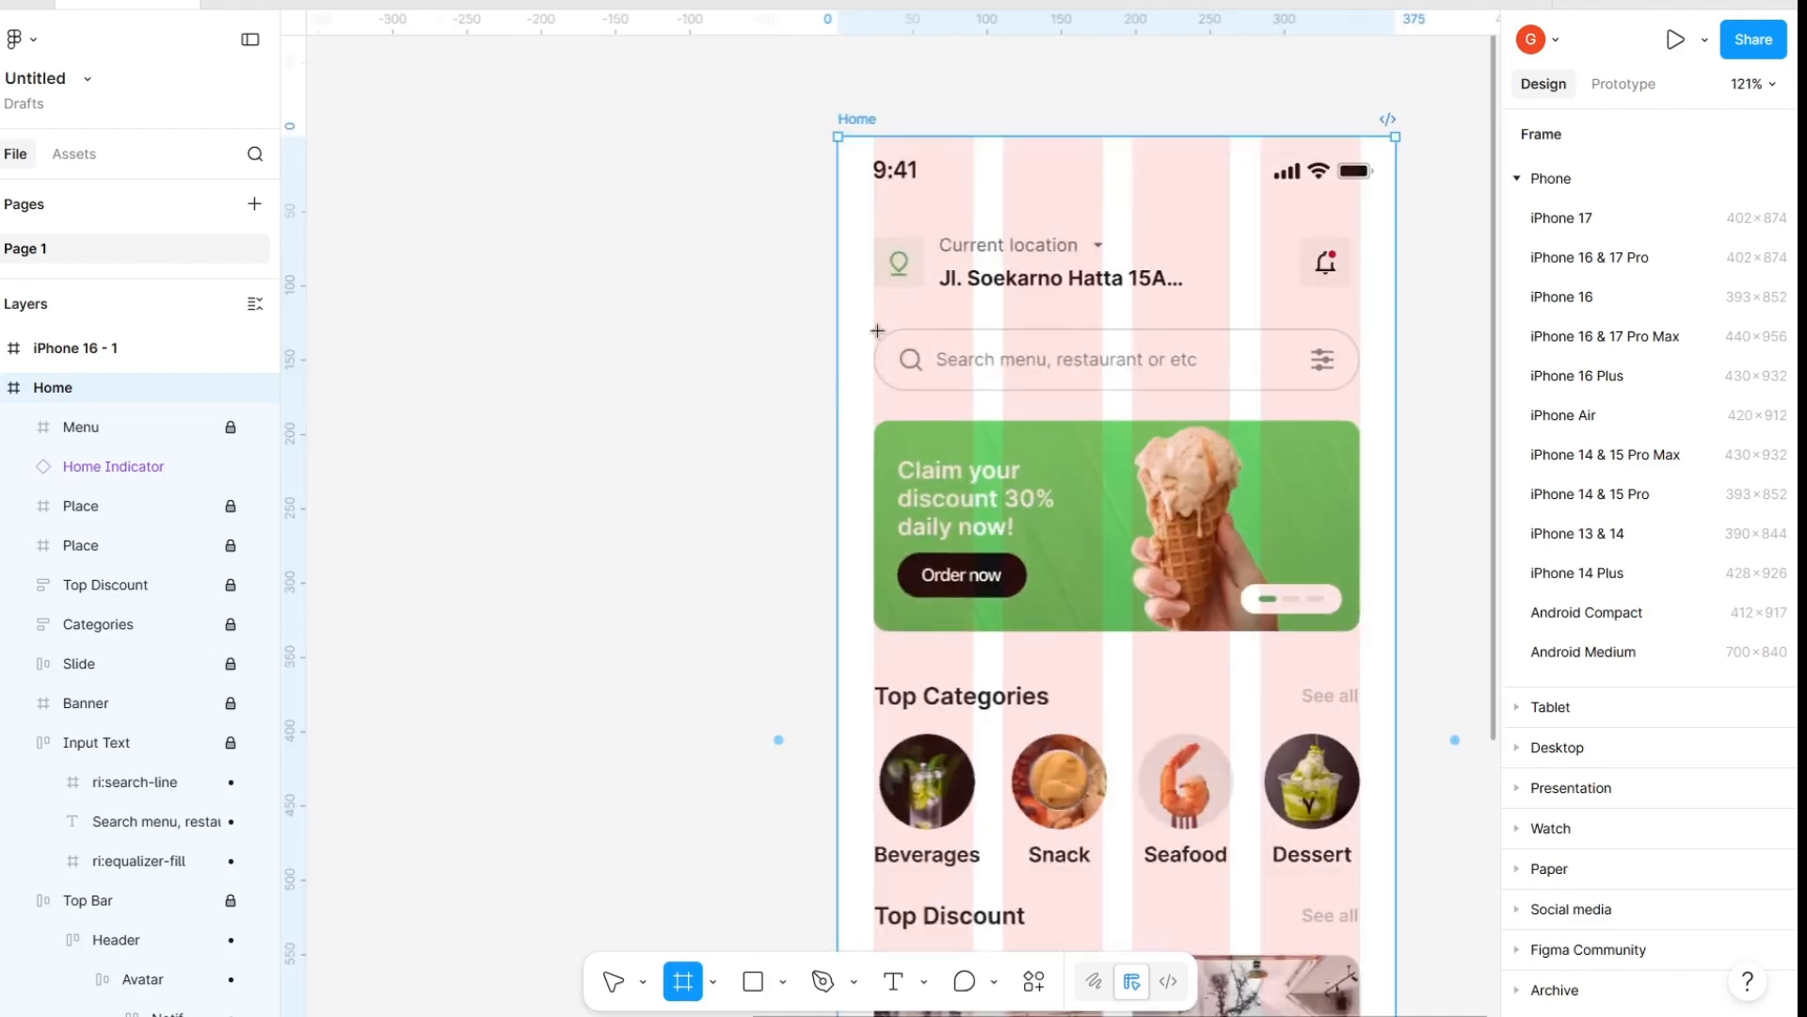
{"action": "left_click_drag", "start_coordinate": [875, 331], "coordinate": [1353, 390]}
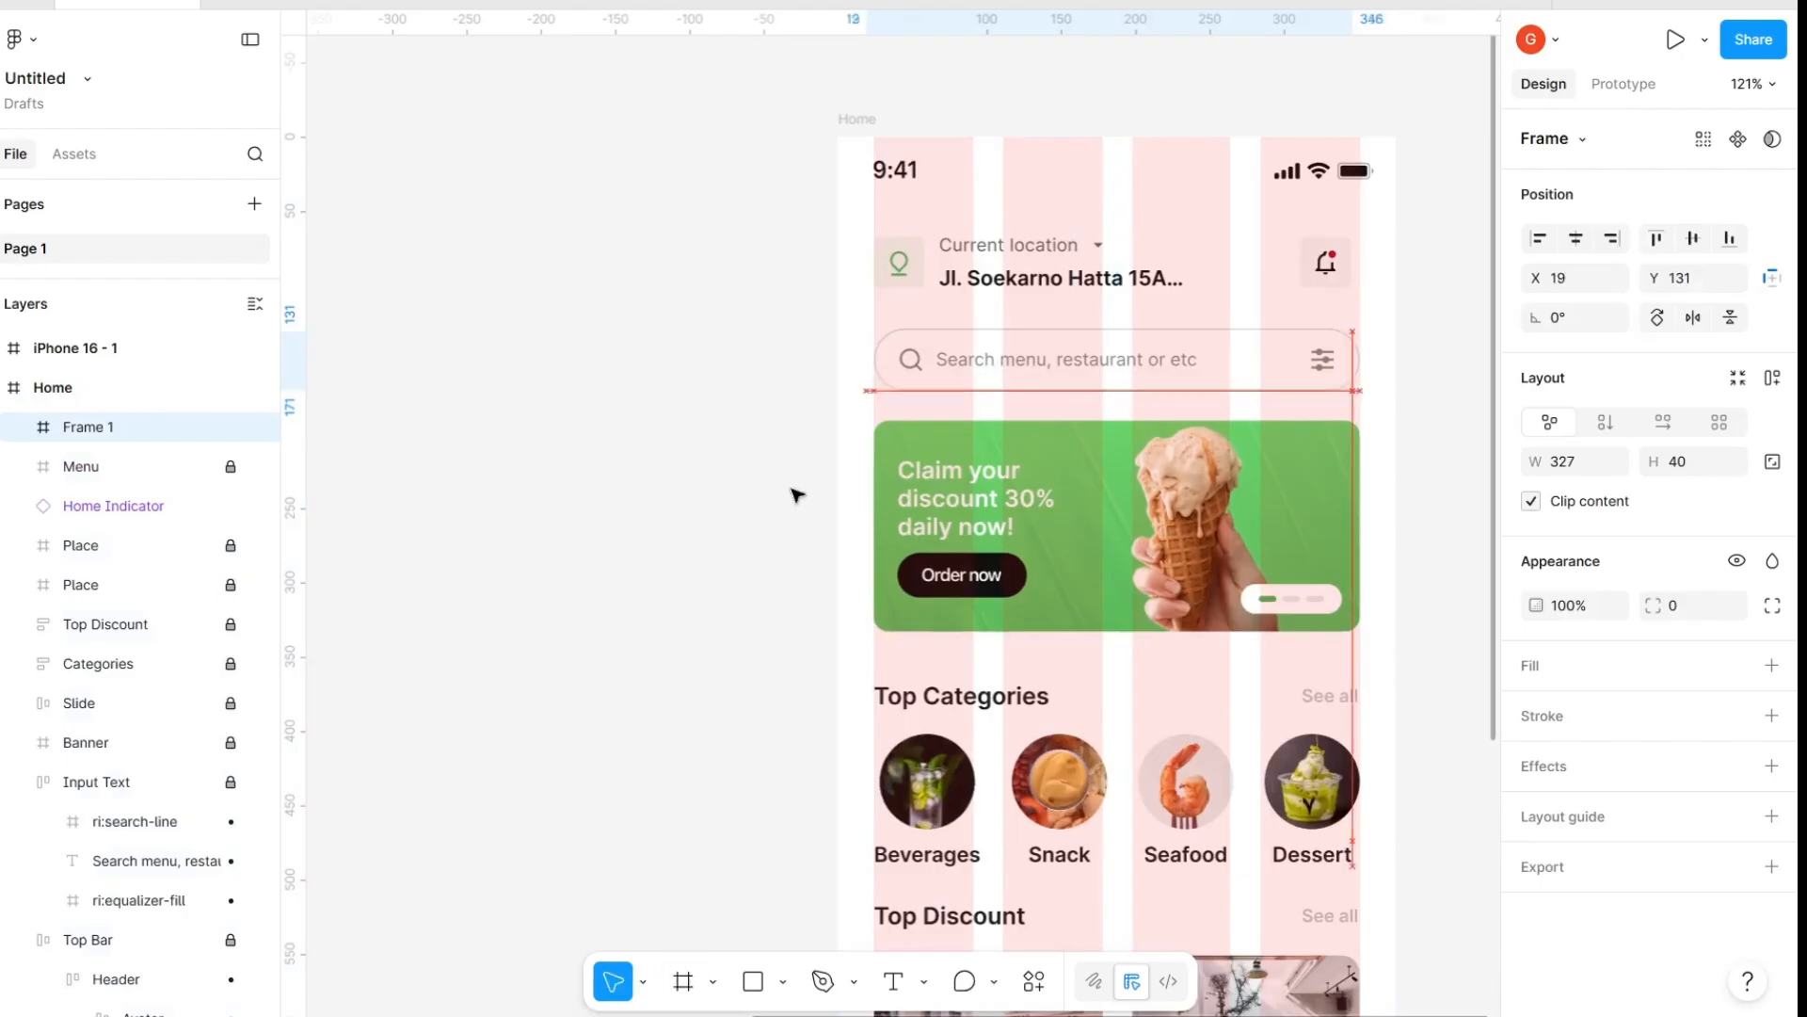
{"action": "left_click_drag", "start_coordinate": [797, 495], "coordinate": [638, 395]}
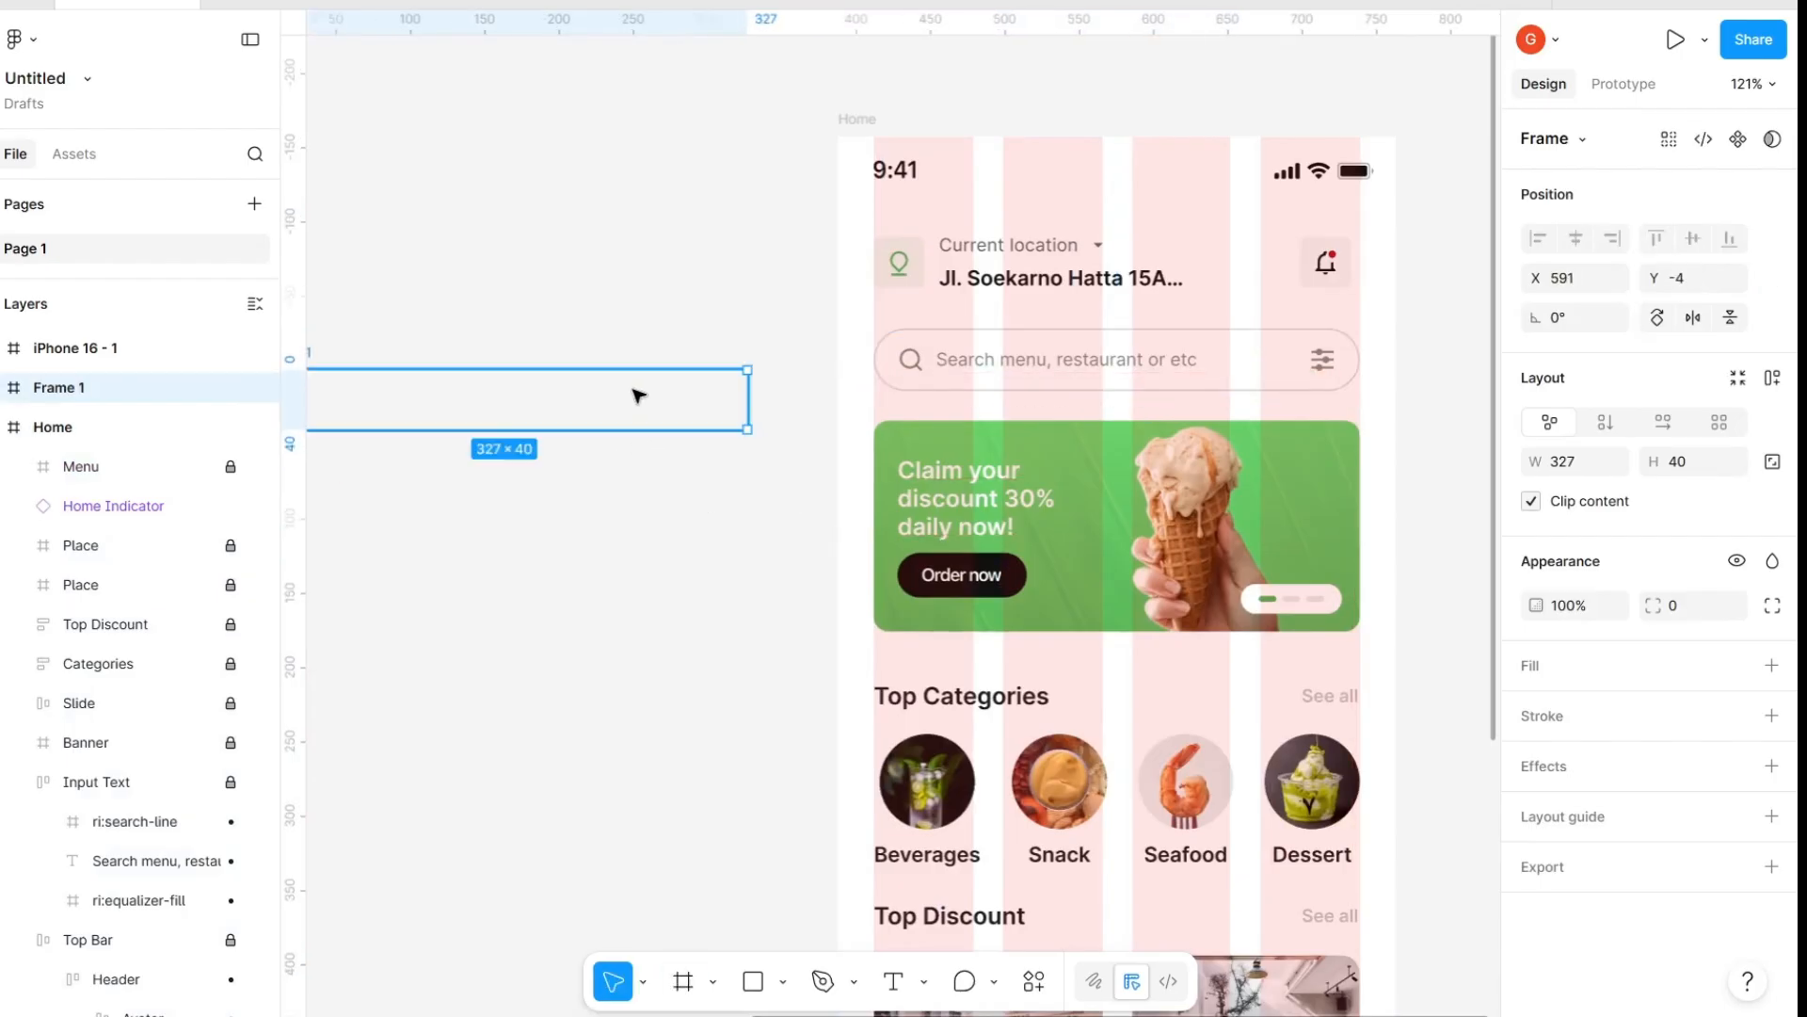
{"action": "scroll", "coordinate": [638, 395], "scroll_direction": "left", "scroll_amount": 3}
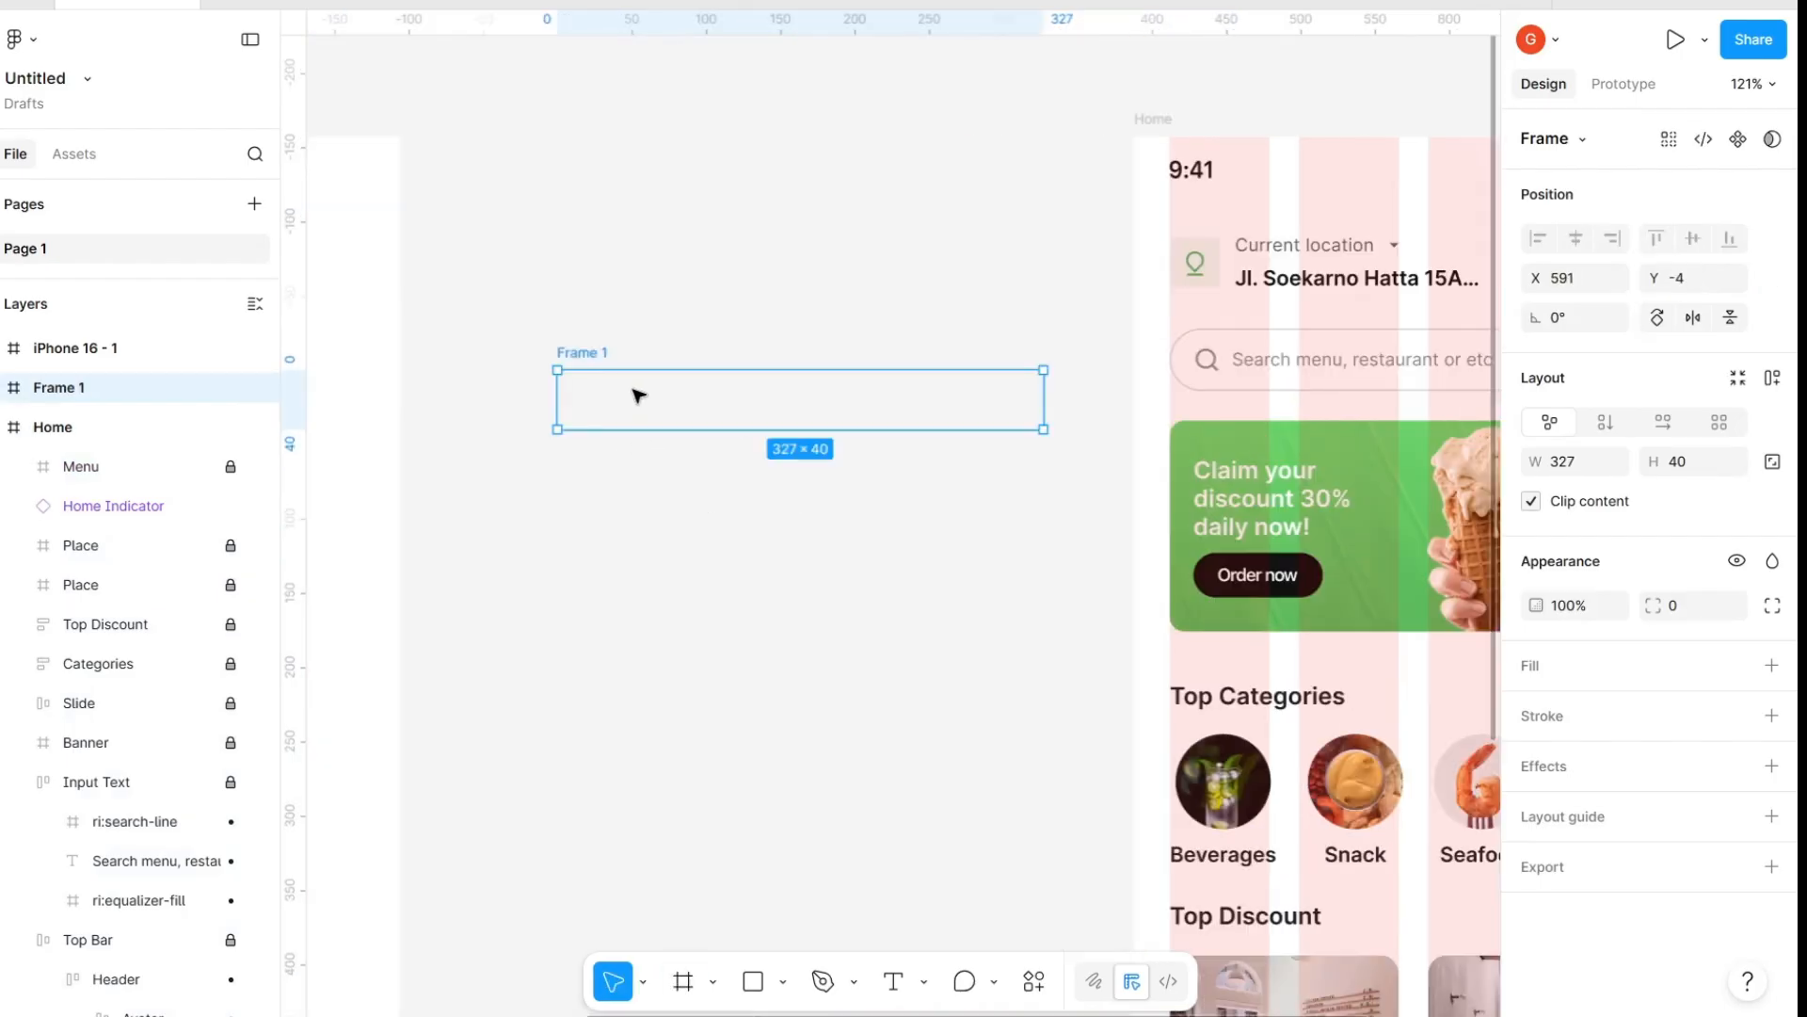
Give the new 327 × 40 frame a solid light grey fill, E5E5E5
{"action": "left_click", "coordinate": [1772, 665]}
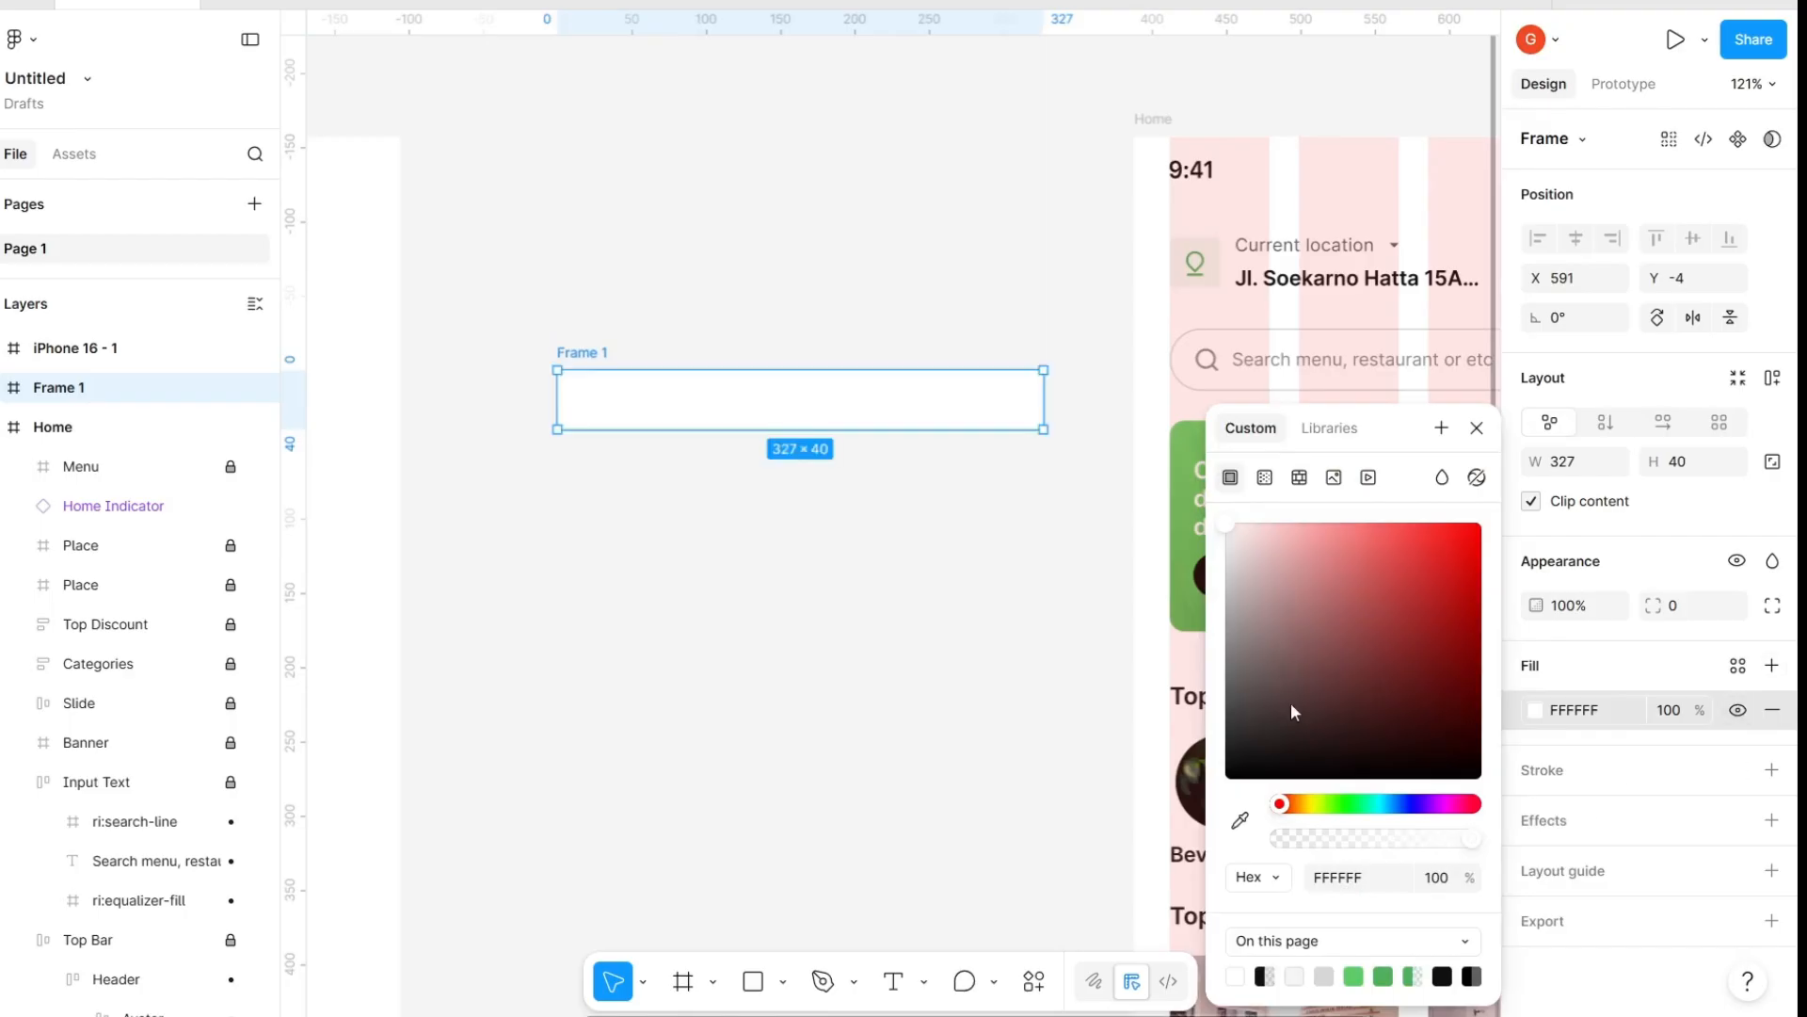
{"action": "left_click", "coordinate": [1295, 976]}
{"action": "left_click_drag", "start_coordinate": [1228, 529], "coordinate": [1218, 557]}
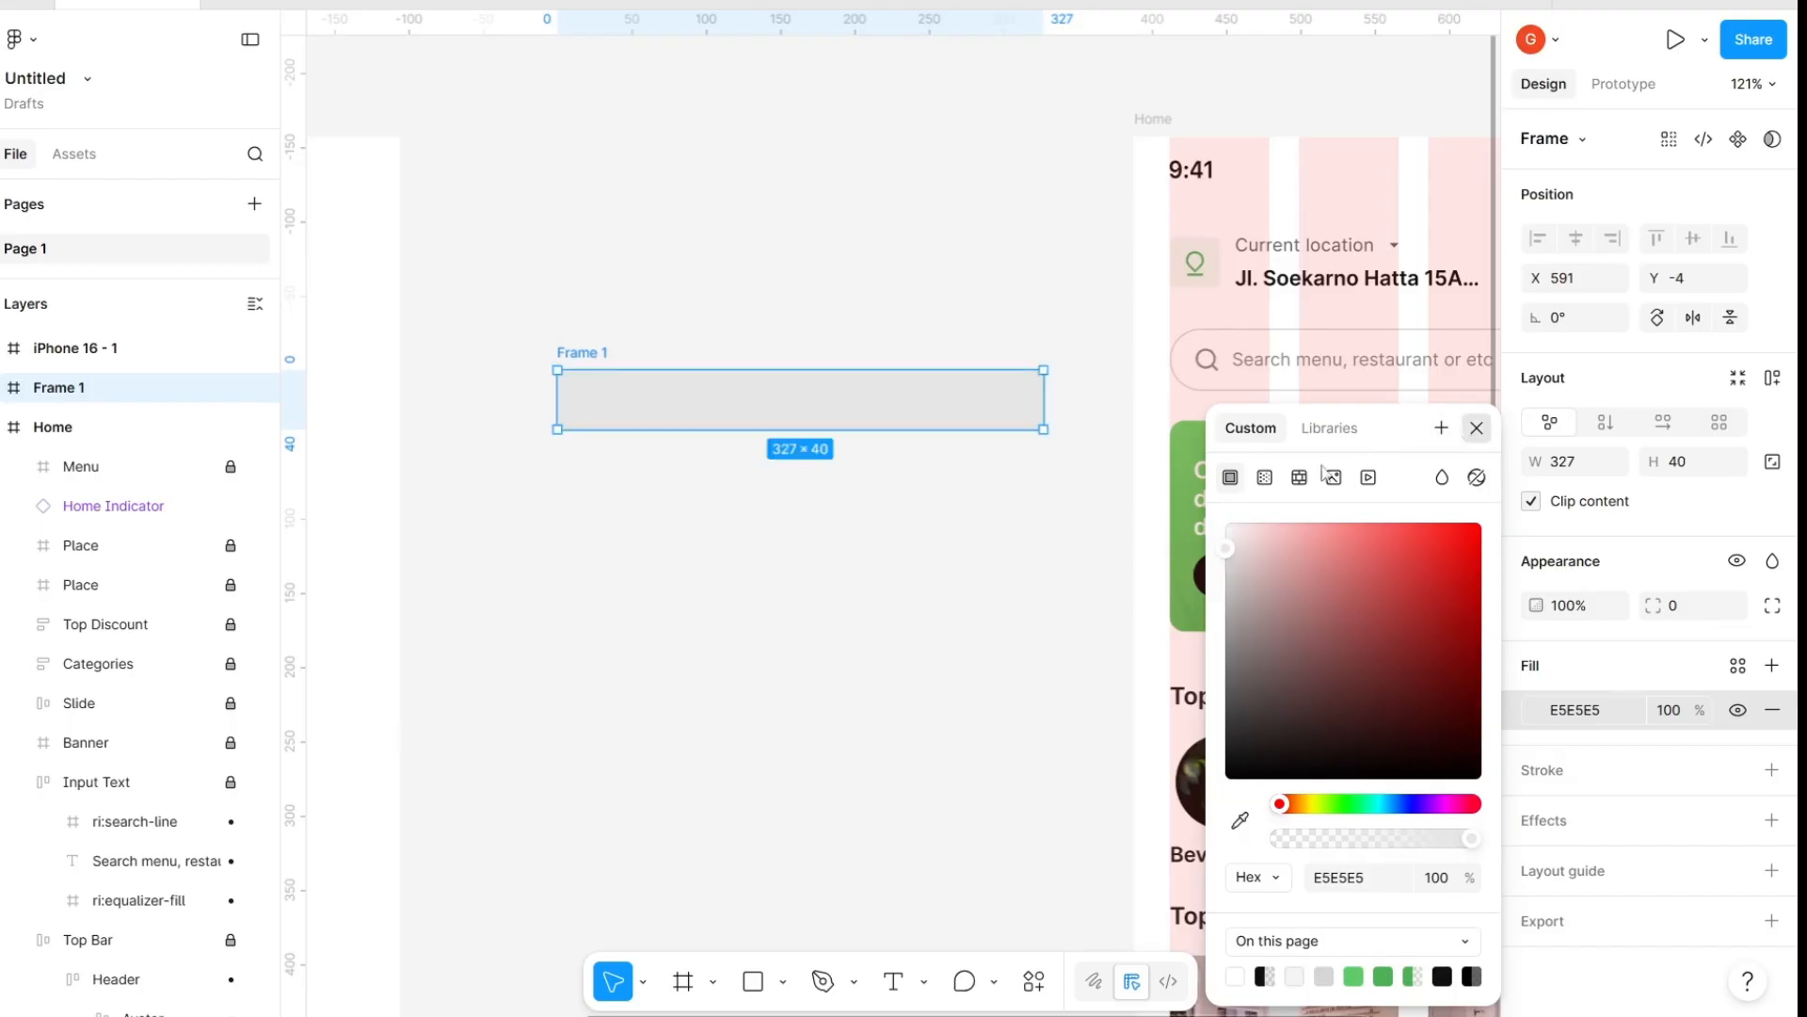
{"action": "left_click", "coordinate": [1477, 428]}
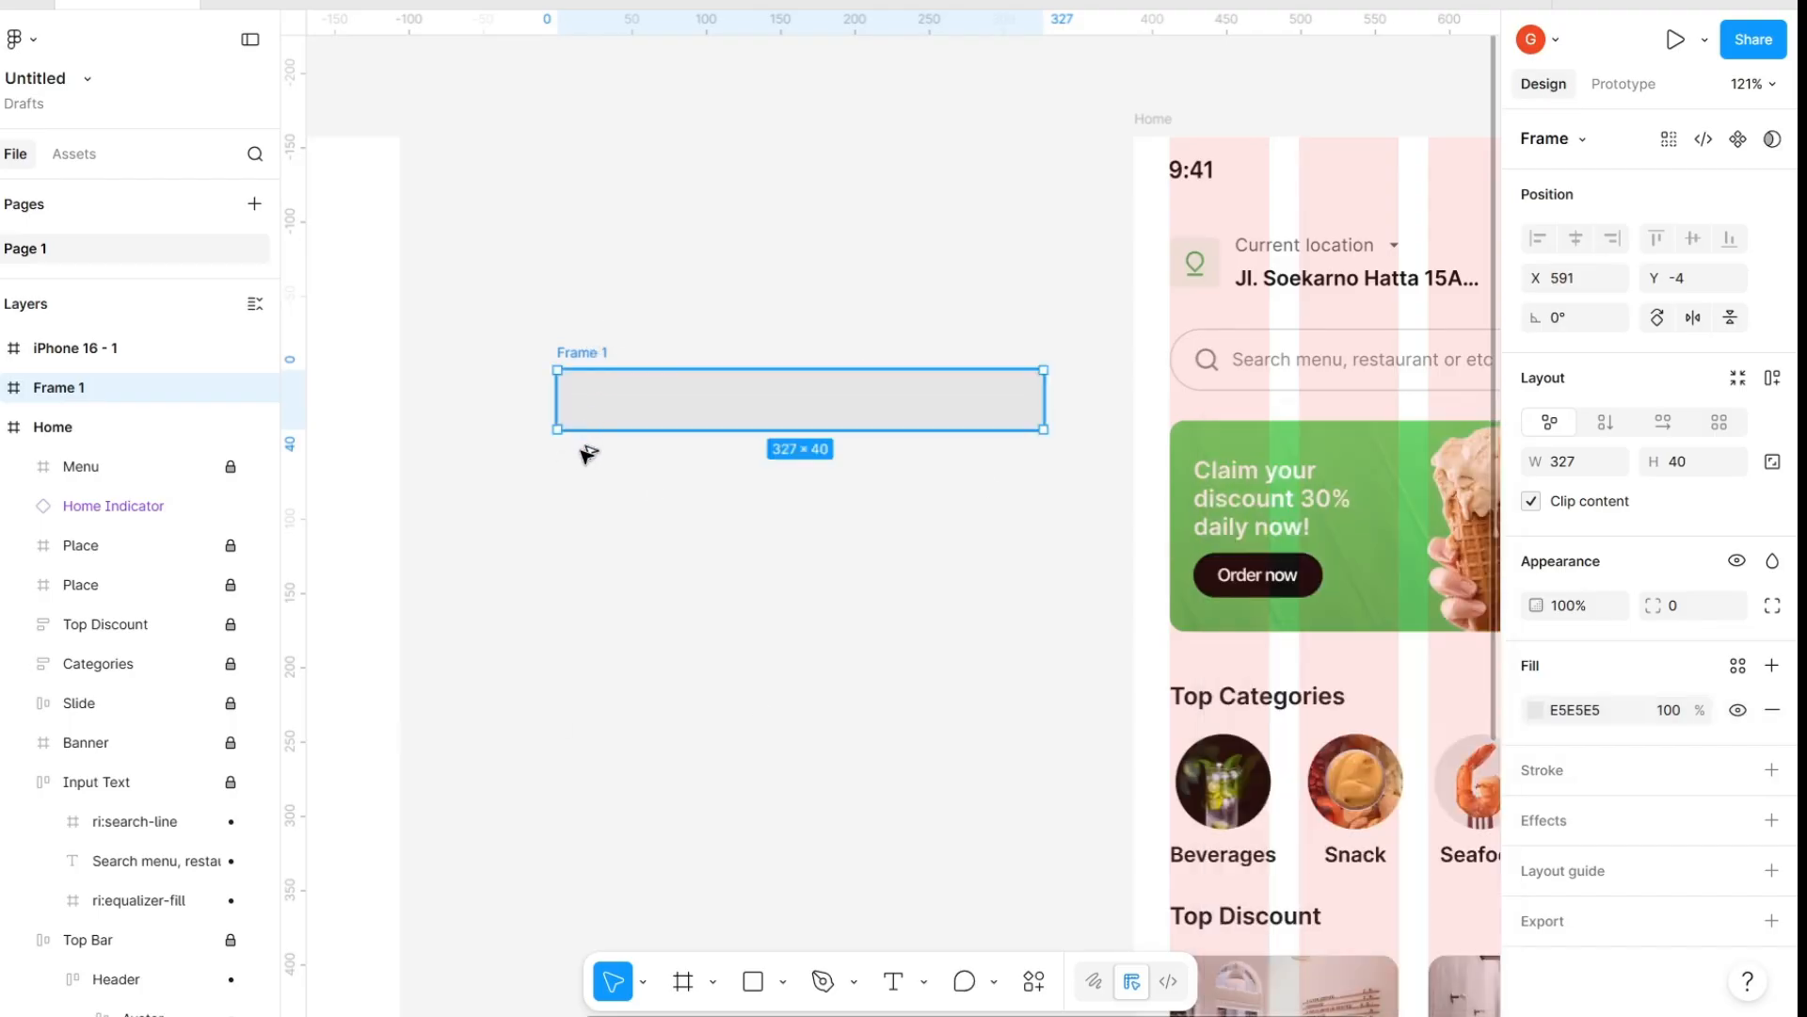
Duplicate the grey frame and place the copy, resized to 375 × 137, centred below the original
{"action": "key", "text": "ctrl+d"}
{"action": "left_click_drag", "start_coordinate": [778, 531], "coordinate": [859, 679]}
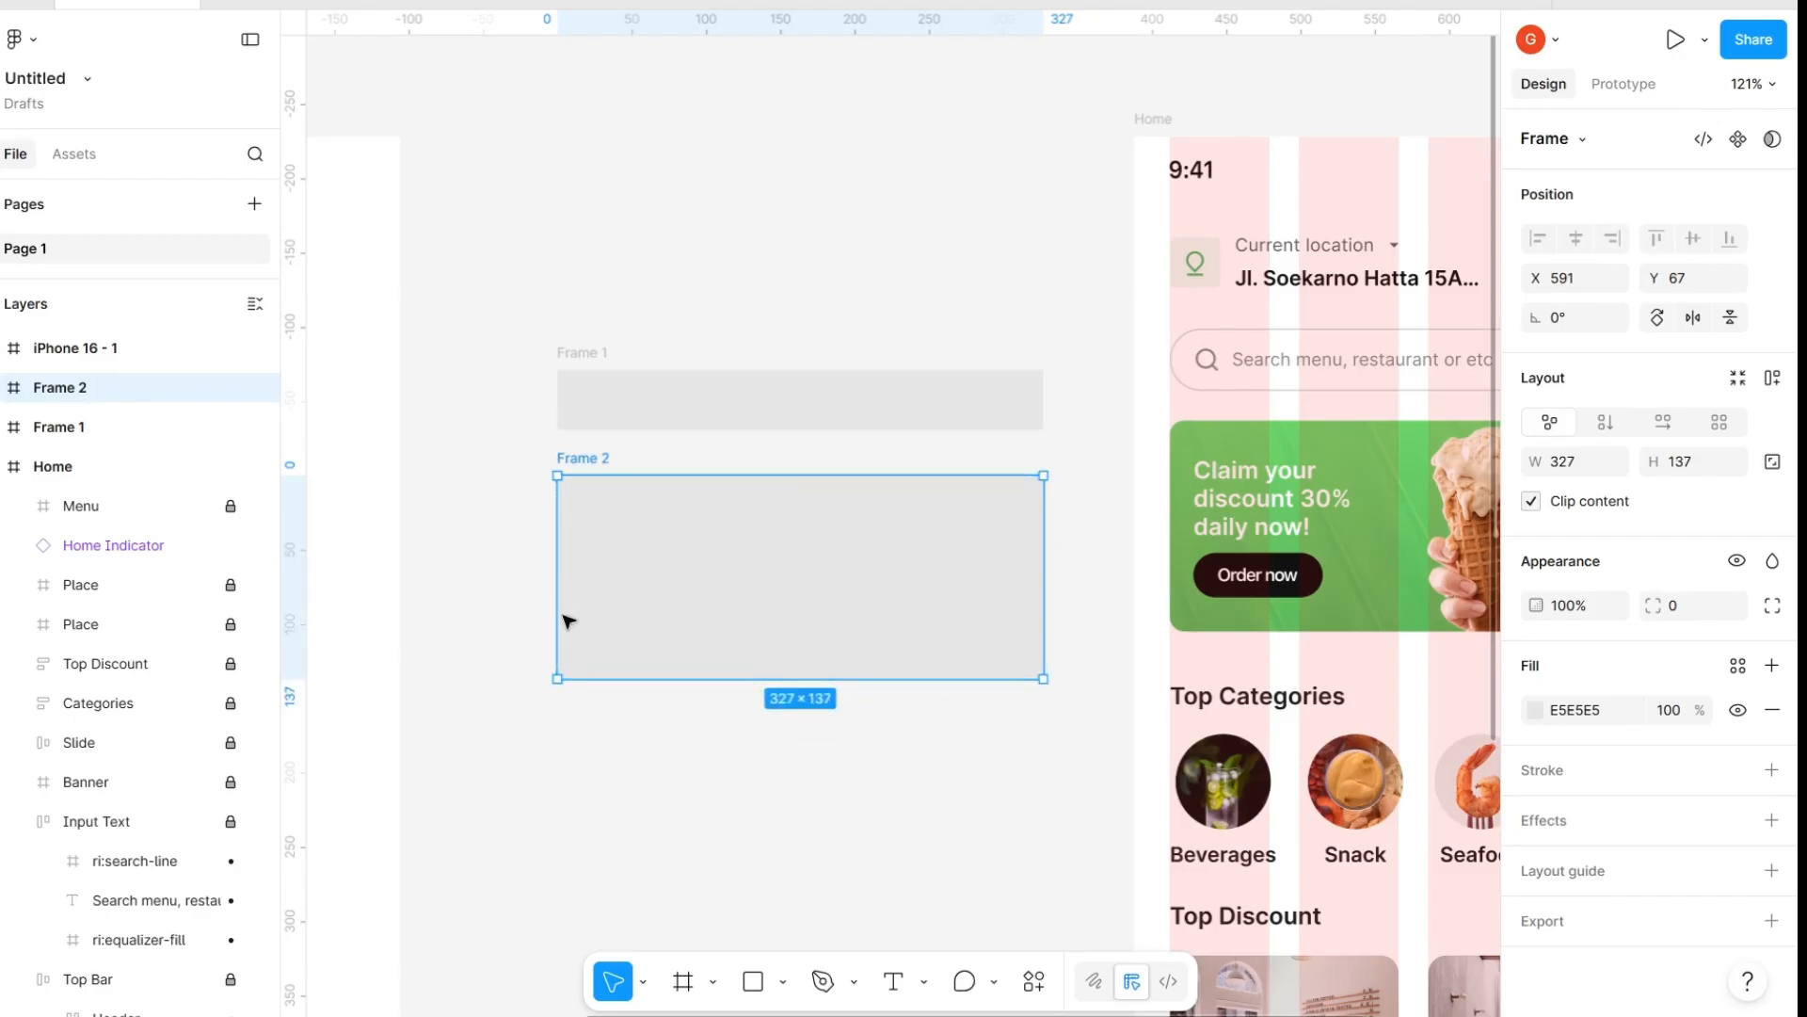
{"action": "left_click_drag", "start_coordinate": [557, 616], "coordinate": [486, 597]}
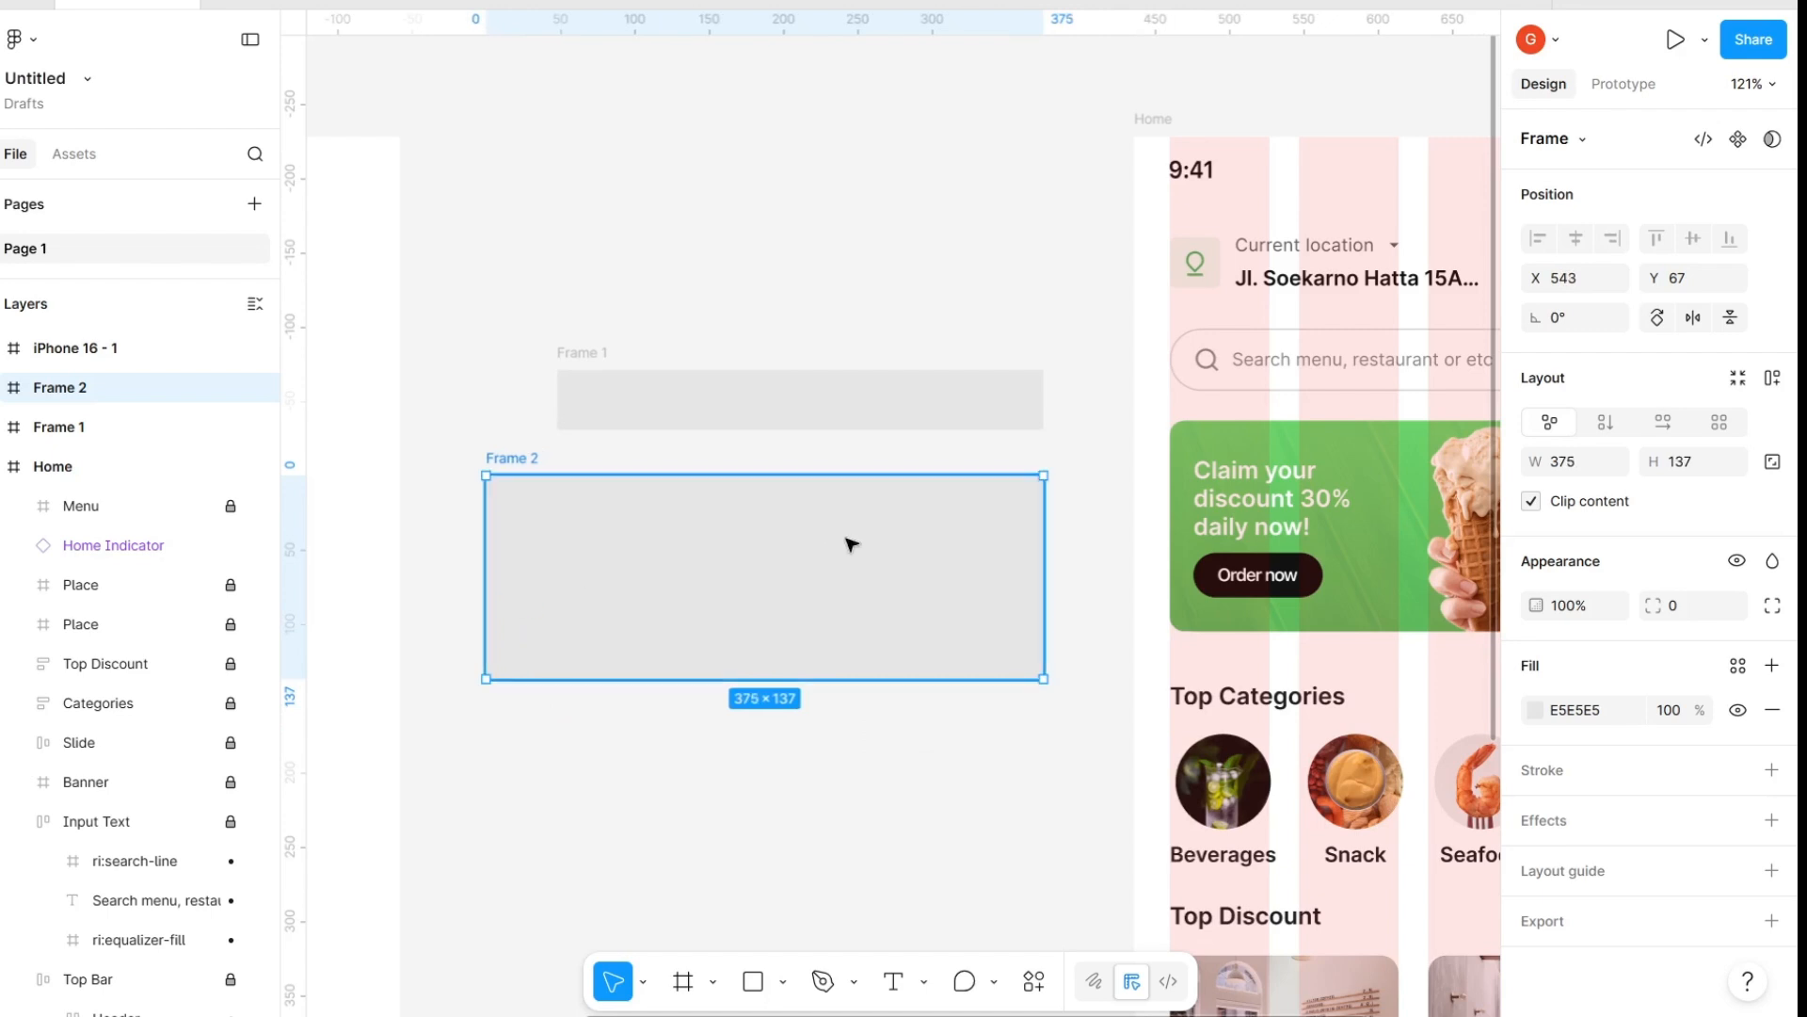
{"action": "left_click_drag", "start_coordinate": [851, 544], "coordinate": [872, 539]}
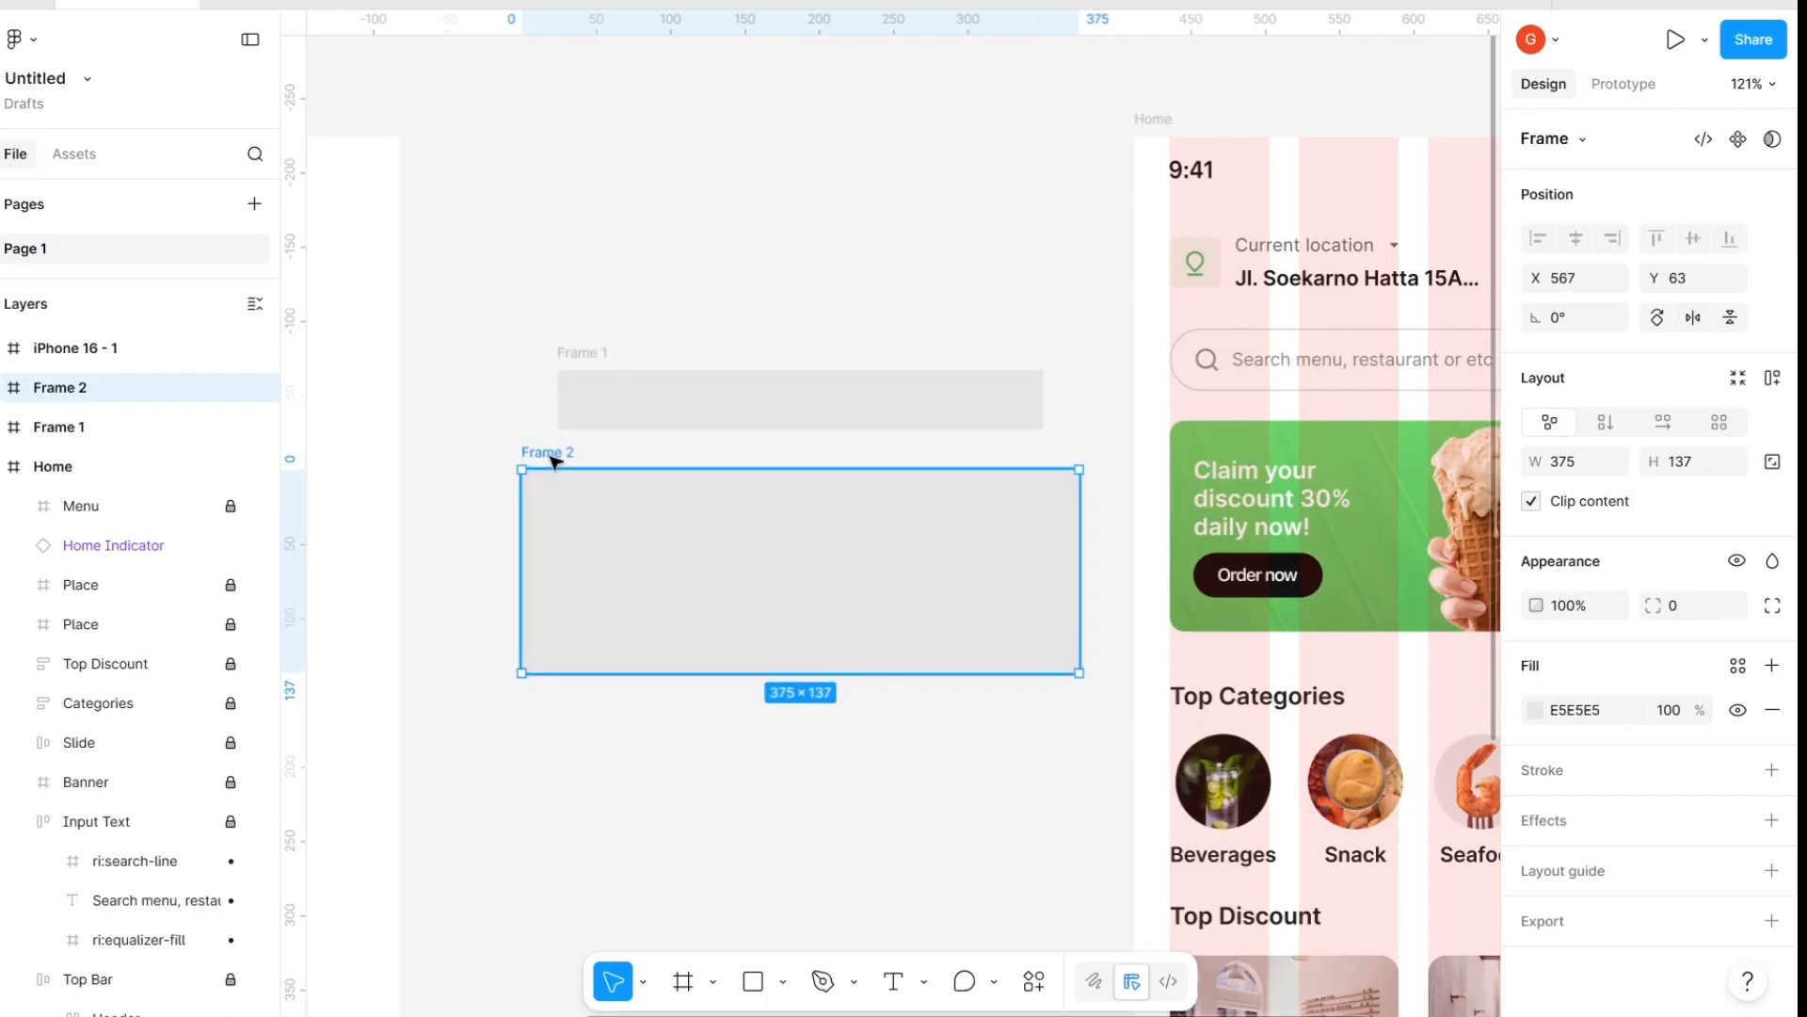
{"action": "left_click_drag", "start_coordinate": [556, 460], "coordinate": [553, 480]}
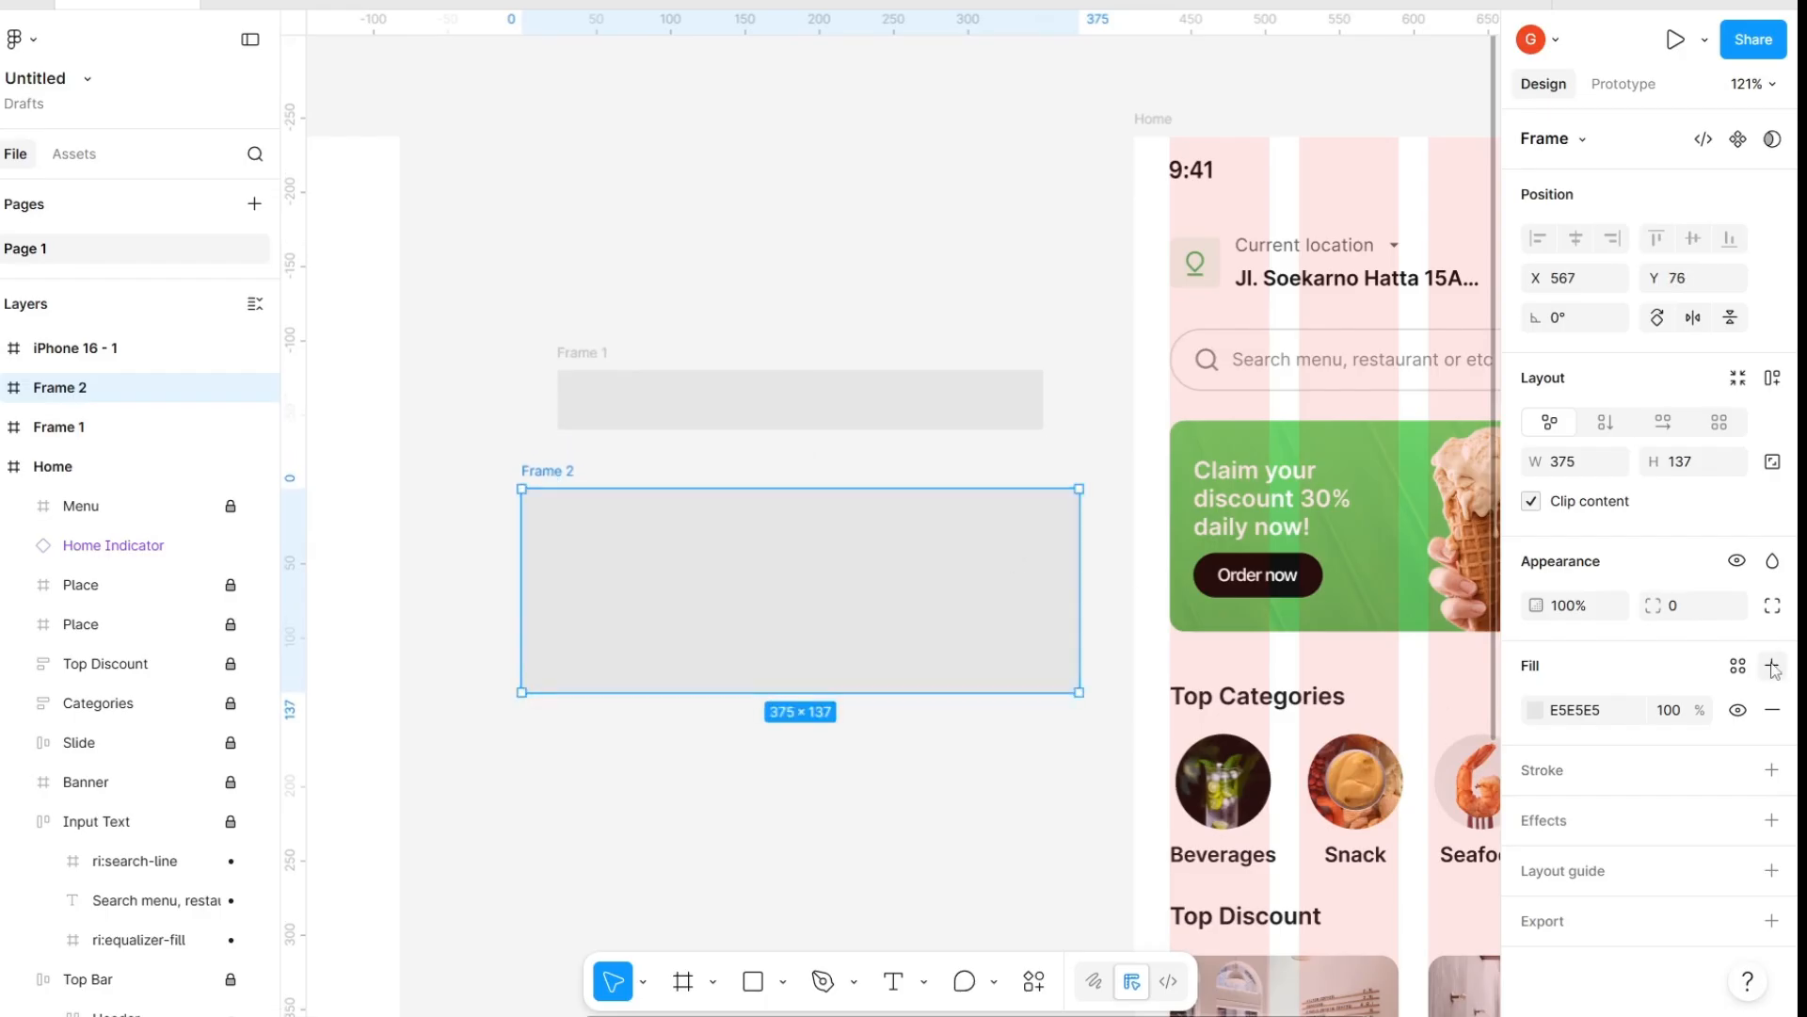
Change the larger frame's fill to a diagonal linear gradient from its upper-left corner, with the 100% stop coloured 9A9A9A
{"action": "left_click", "coordinate": [1534, 711]}
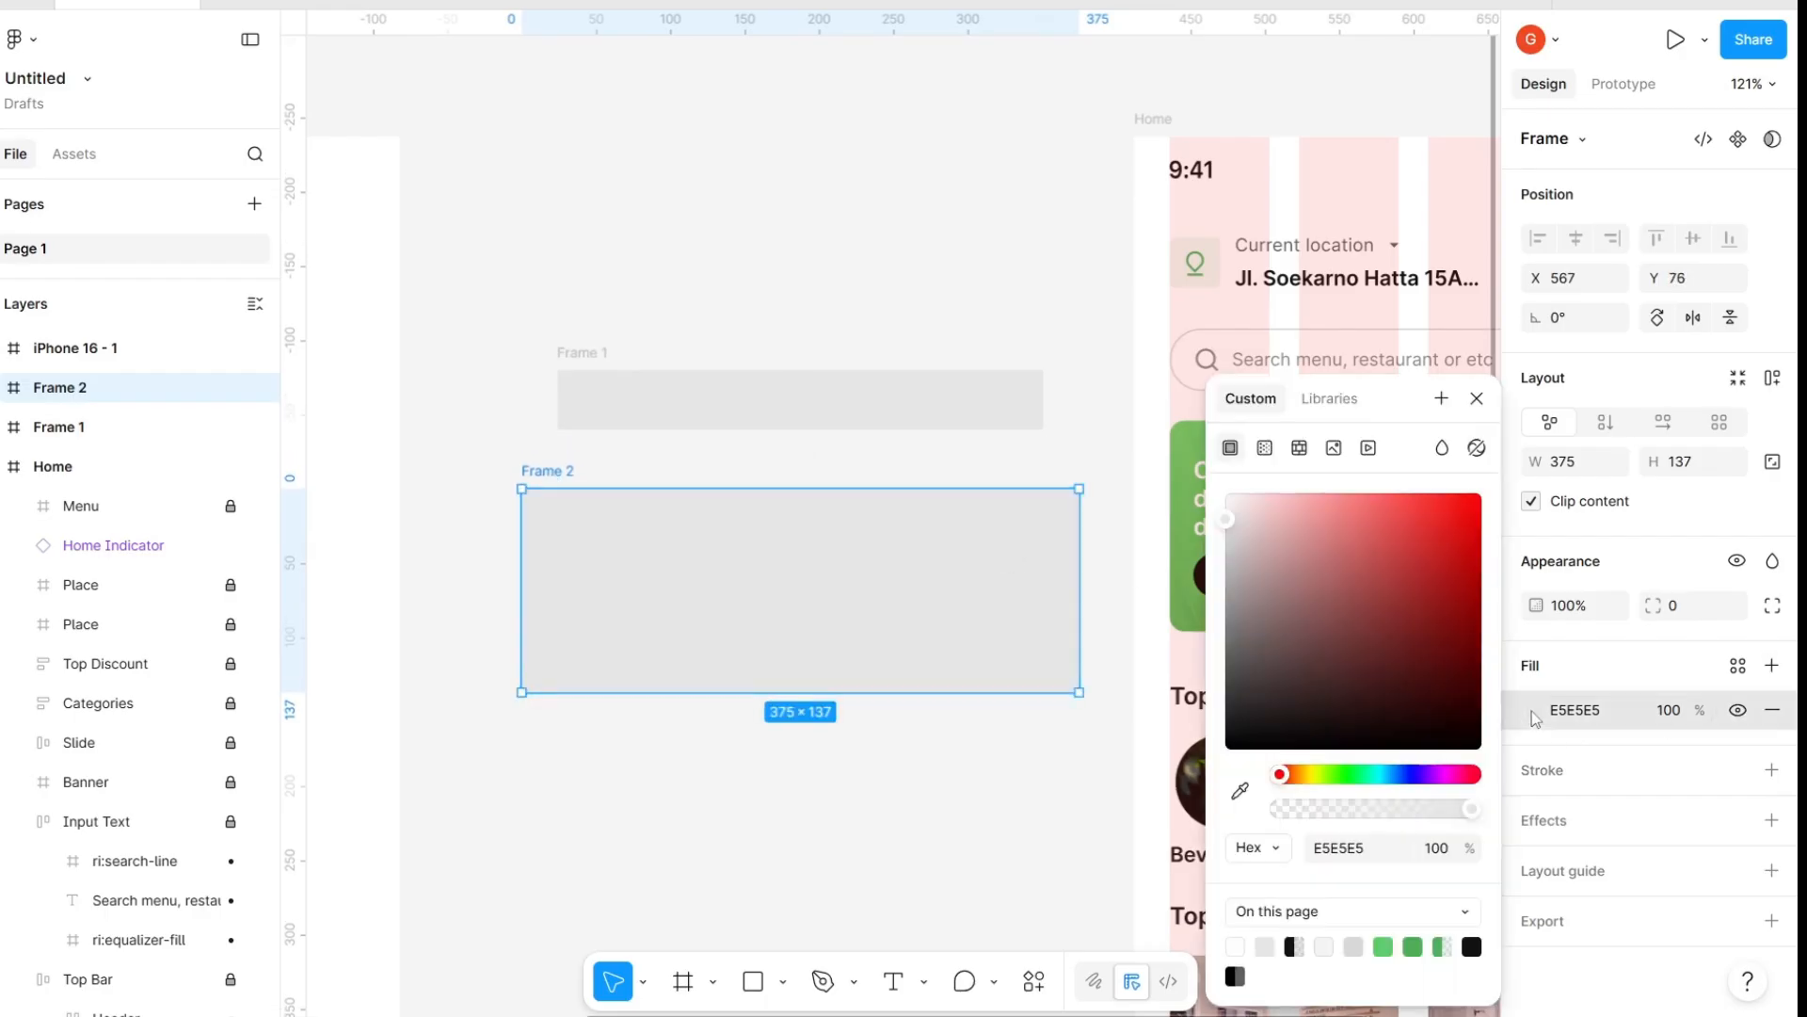
{"action": "left_click", "coordinate": [1265, 448]}
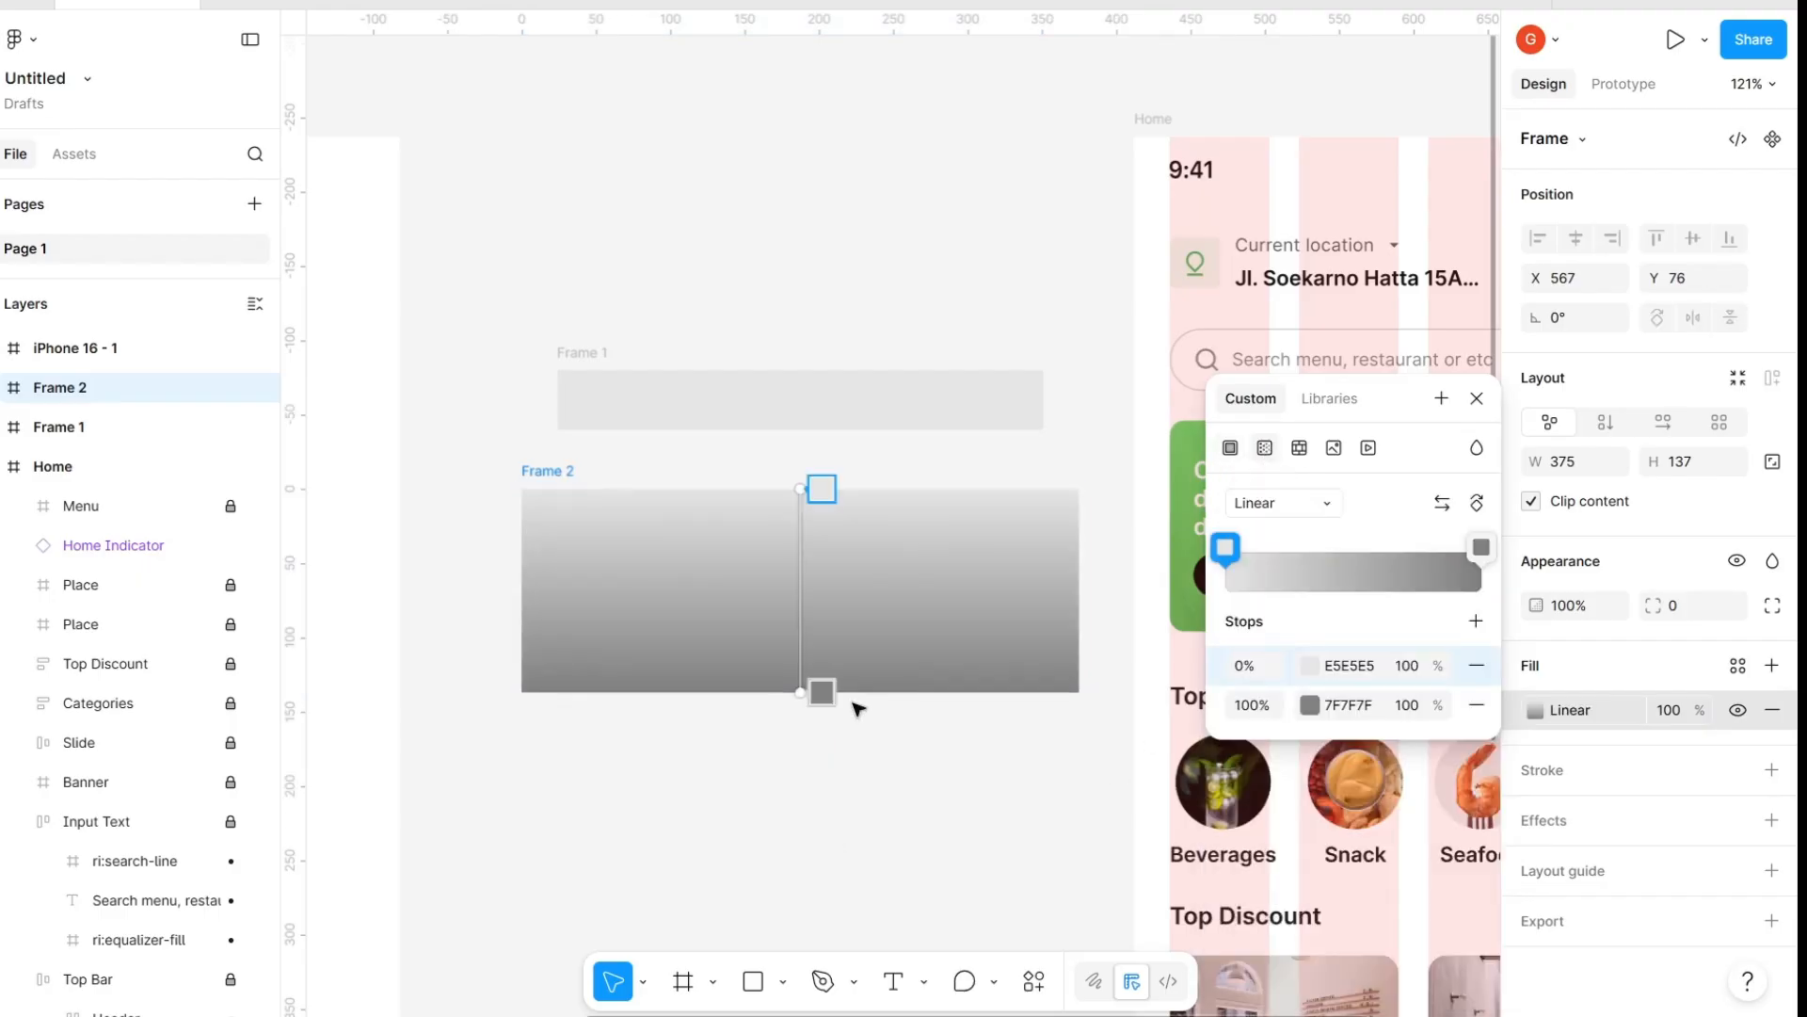
{"action": "left_click_drag", "start_coordinate": [803, 692], "coordinate": [808, 784]}
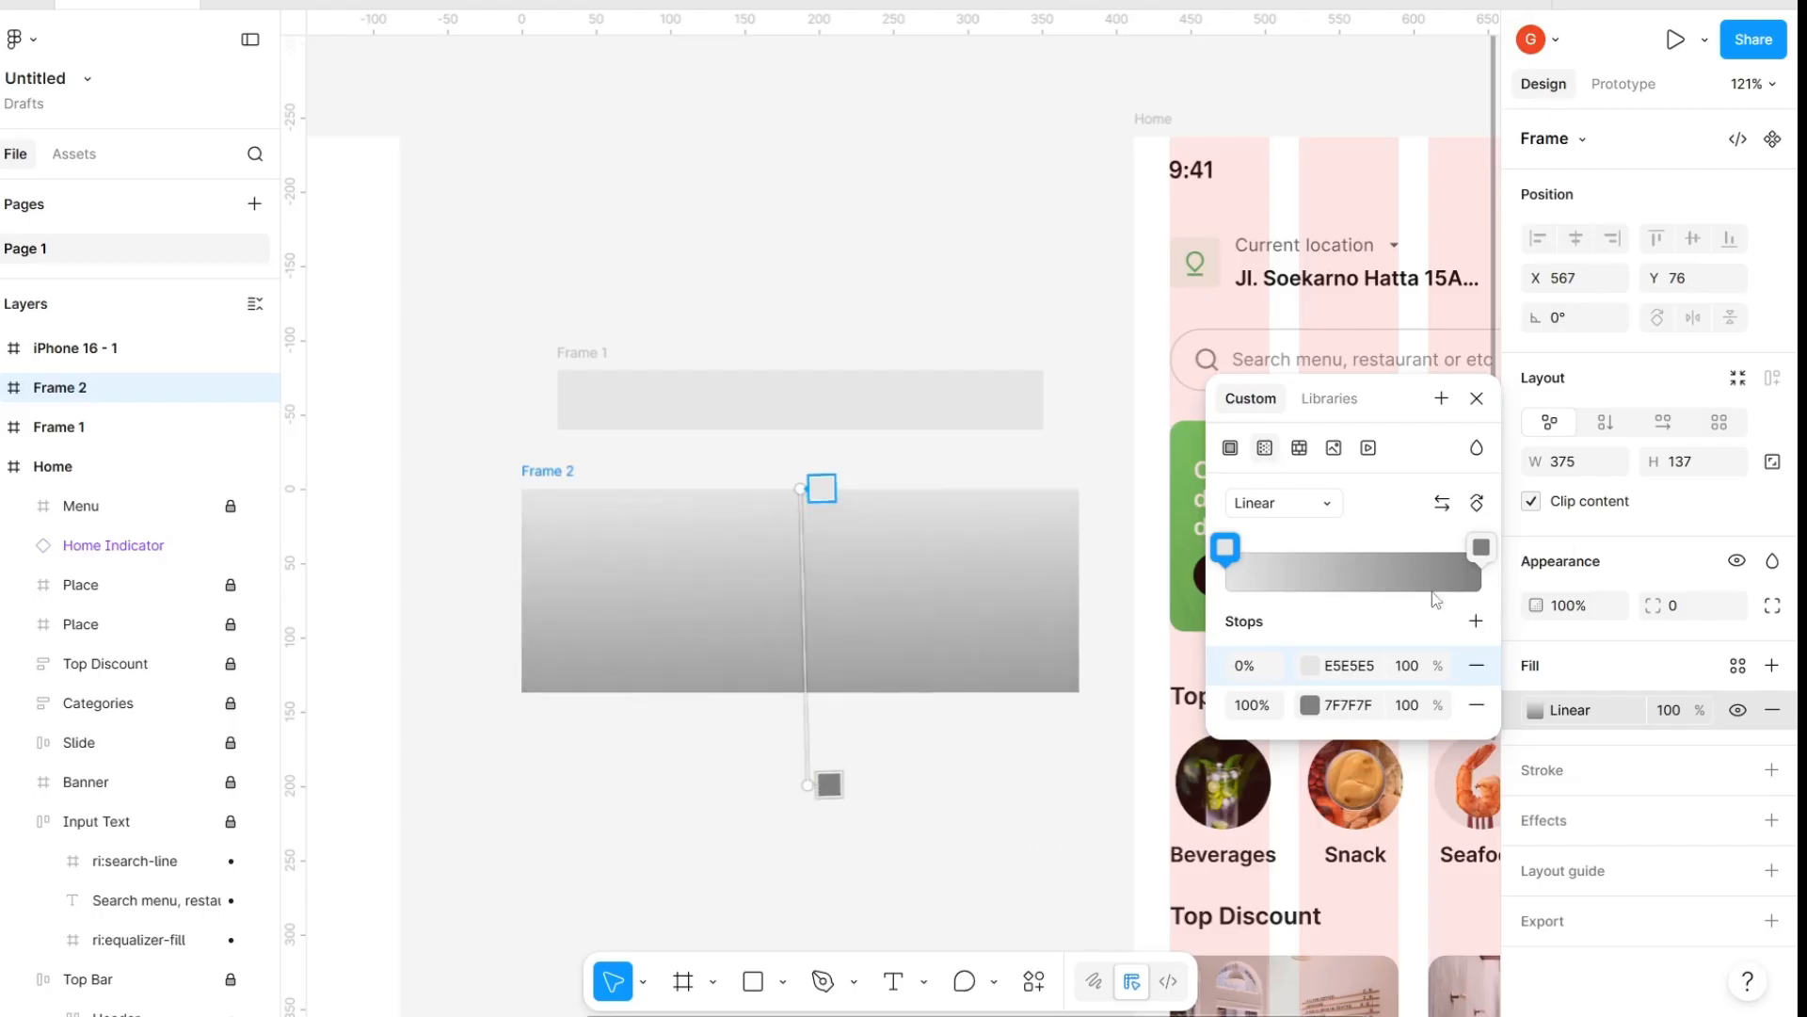
{"action": "left_click", "coordinate": [1317, 705]}
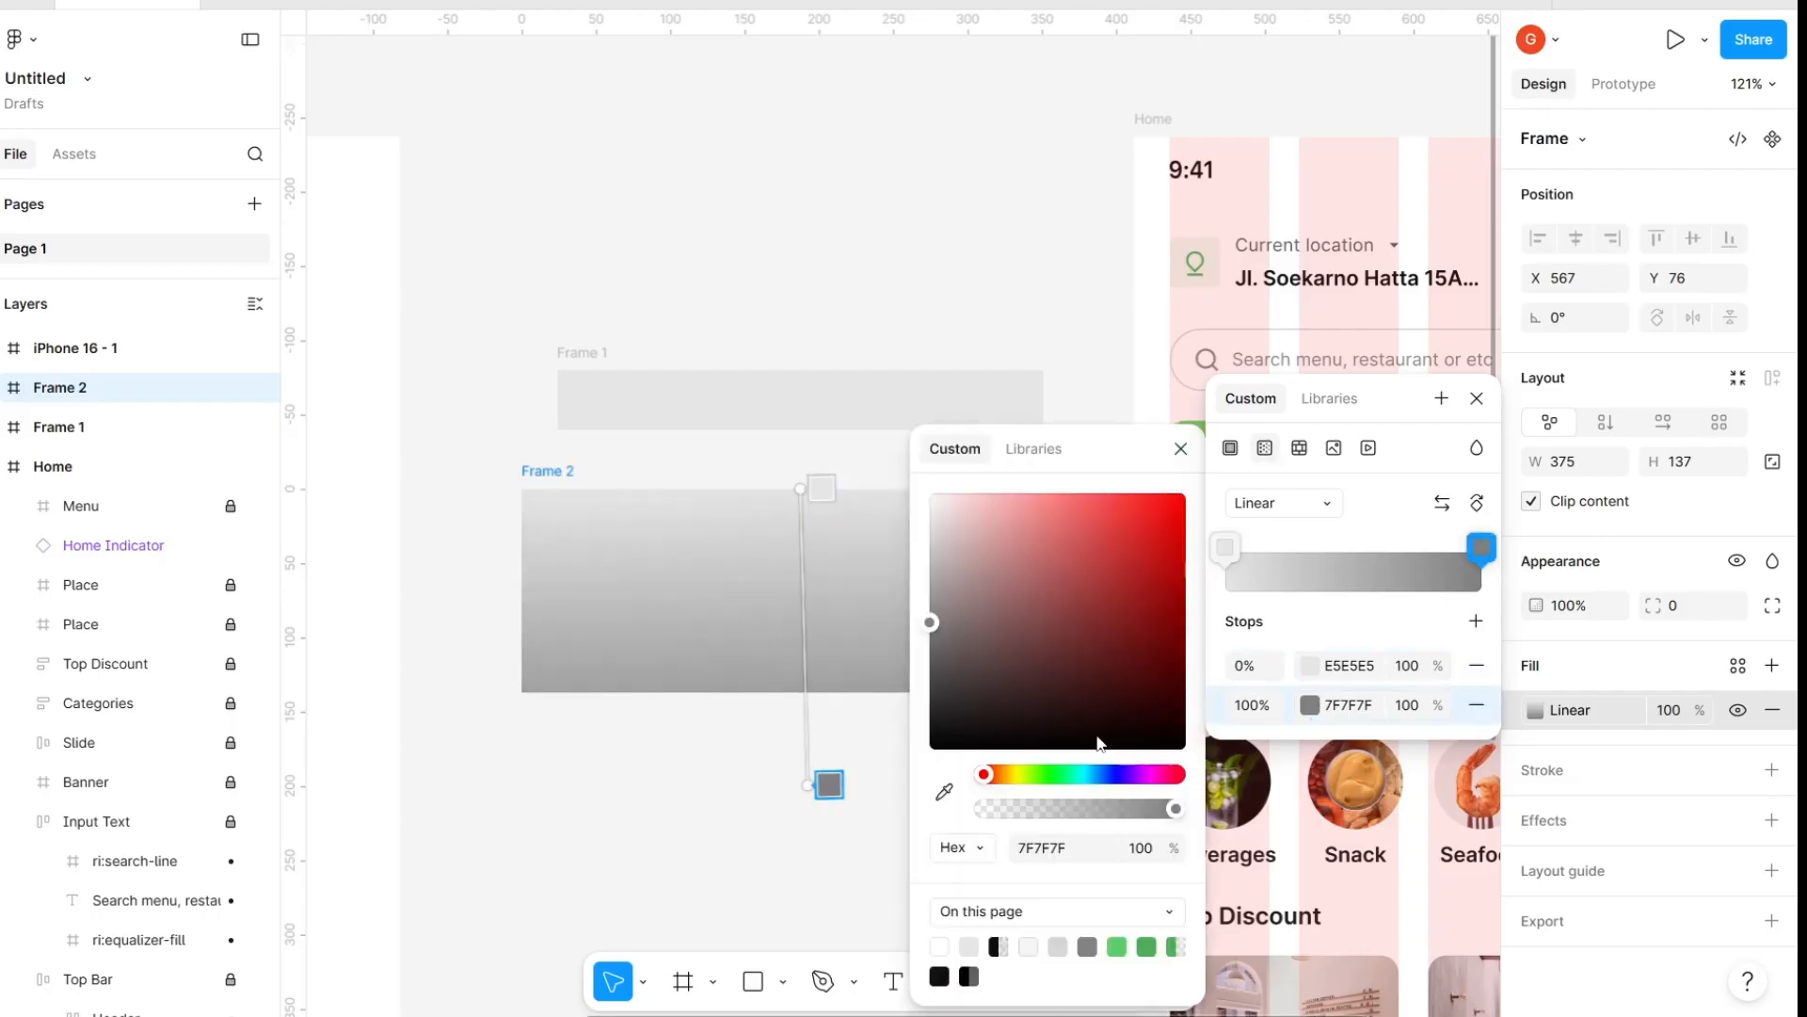
{"action": "left_click", "coordinate": [1061, 946]}
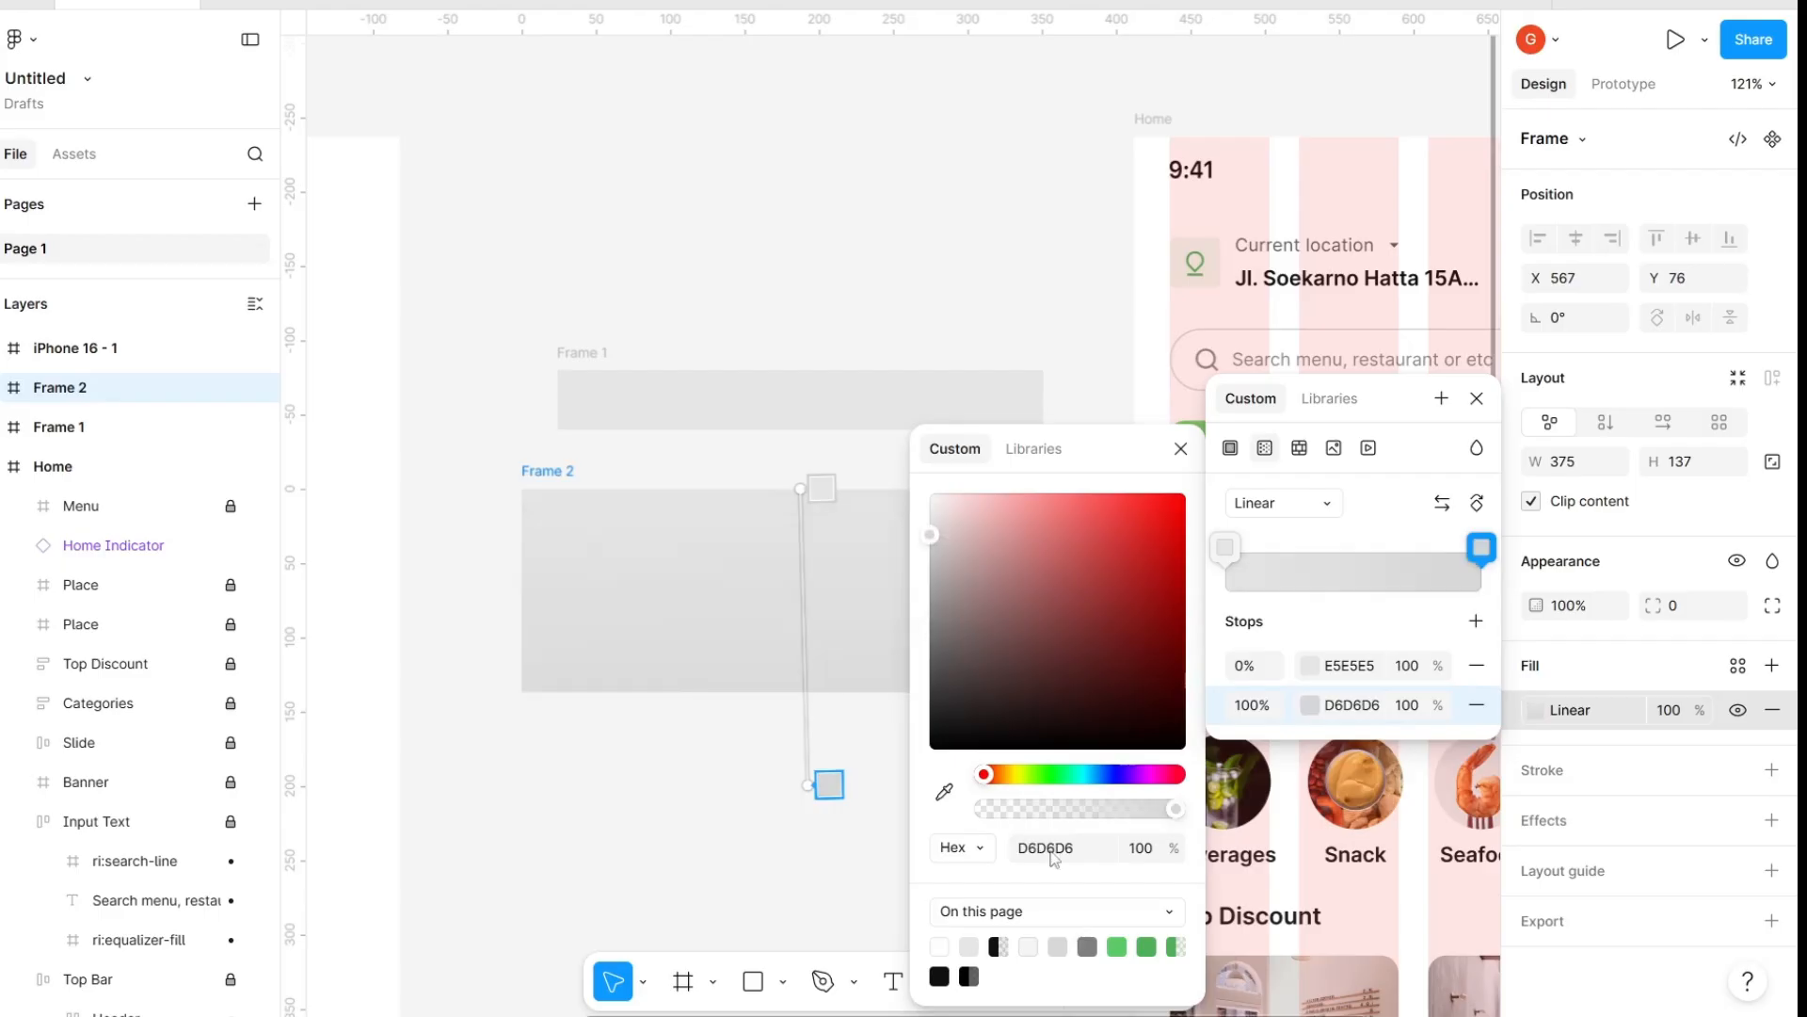
{"action": "left_click_drag", "start_coordinate": [929, 558], "coordinate": [912, 613]}
{"action": "left_click_drag", "start_coordinate": [796, 487], "coordinate": [539, 473]}
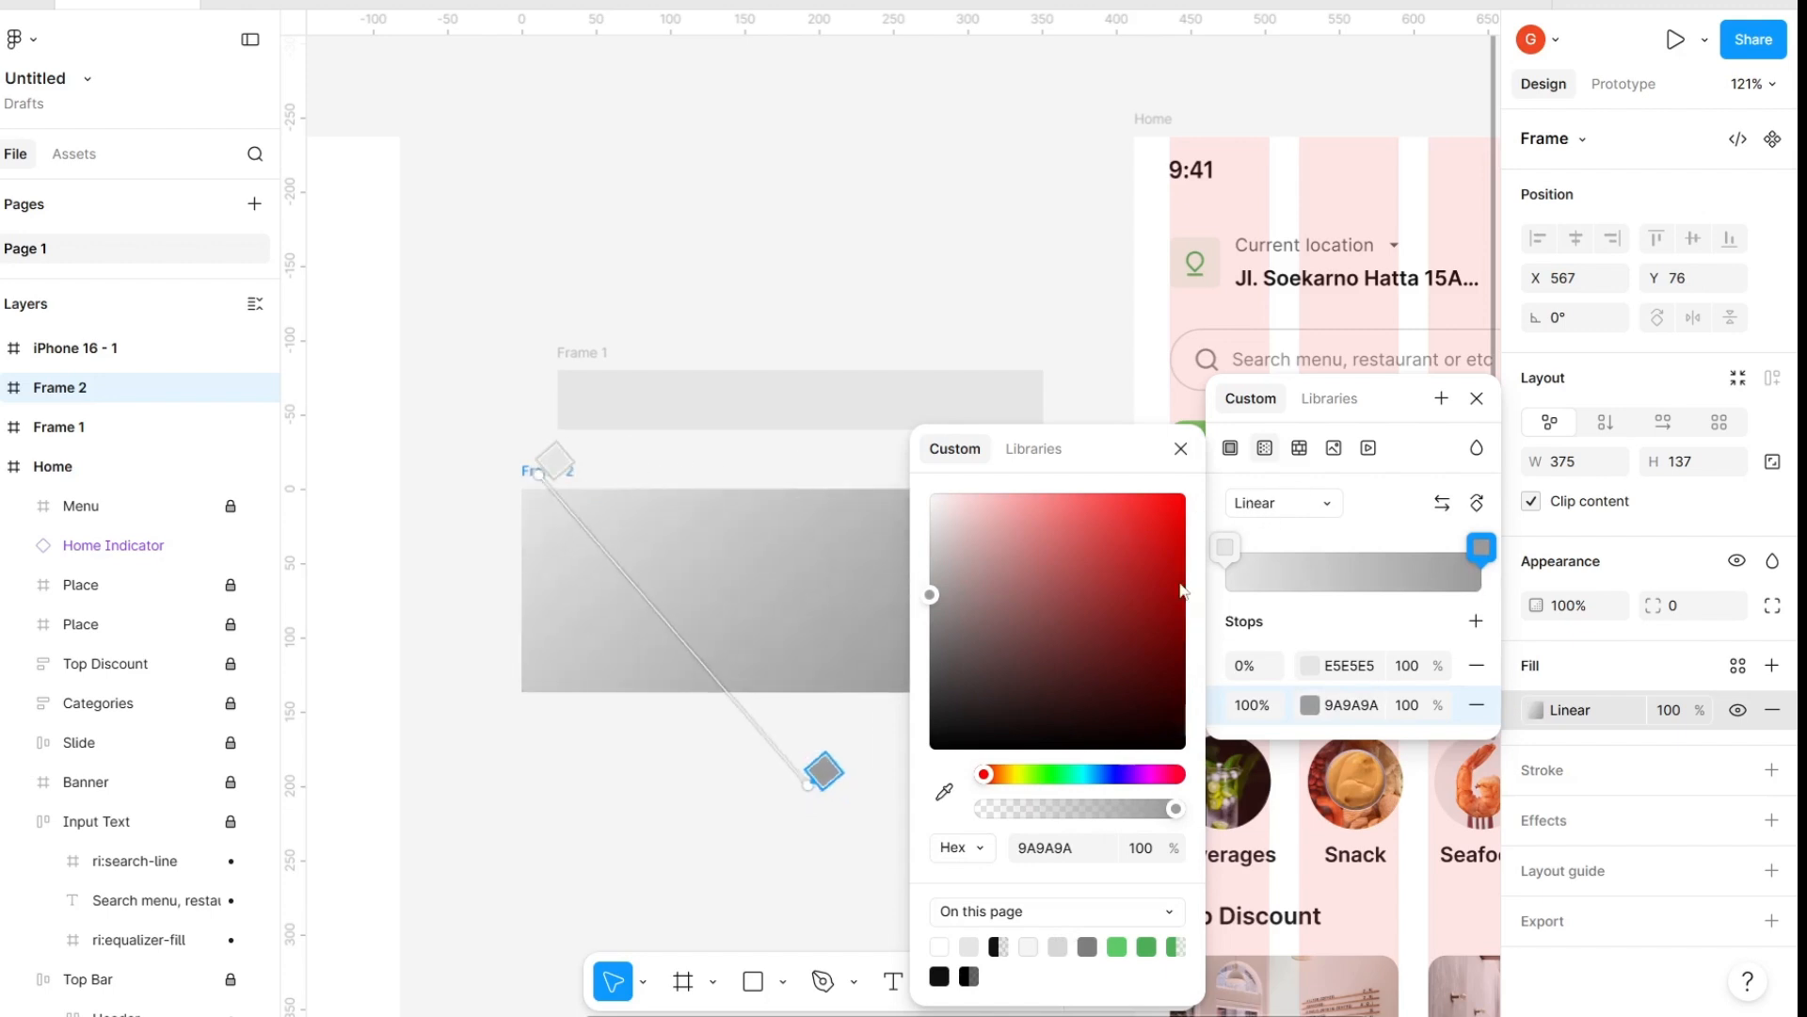
{"action": "left_click", "coordinate": [1425, 626]}
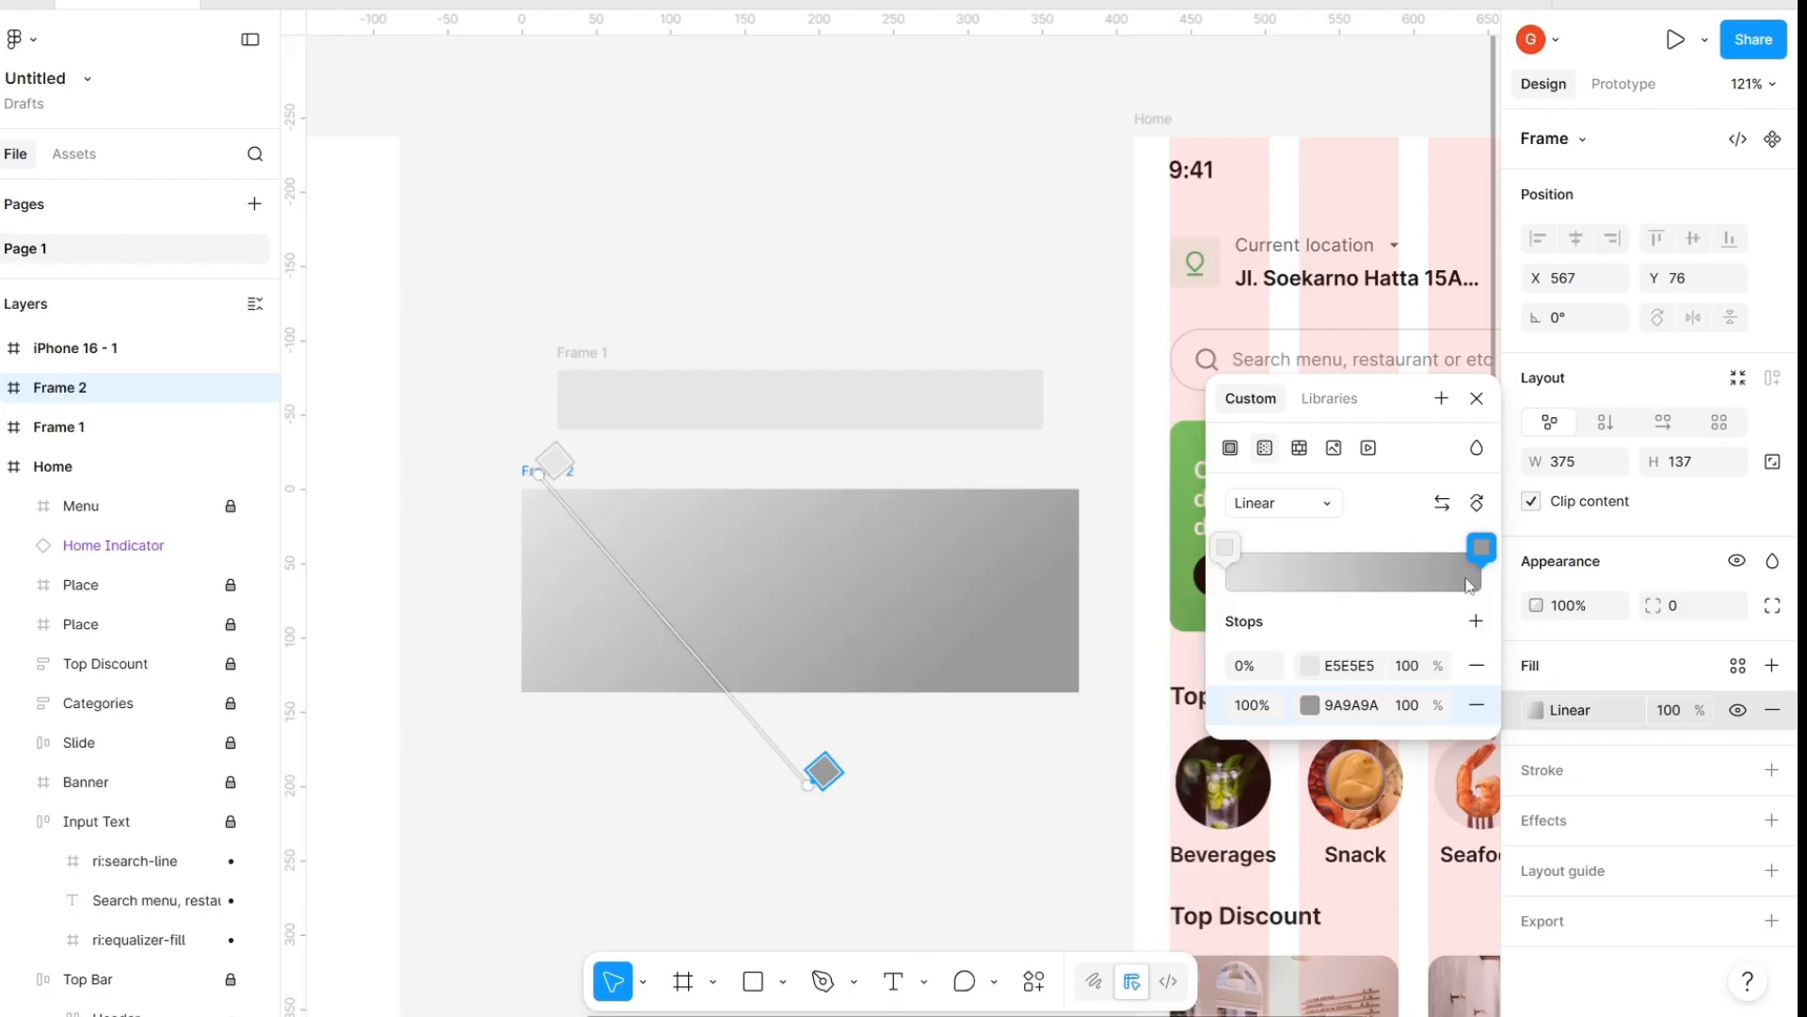
Add a 50% gradient stop coloured BCBCBC and extend the gradient's end point toward the frame's lower-right corner
{"action": "left_click", "coordinate": [1475, 621]}
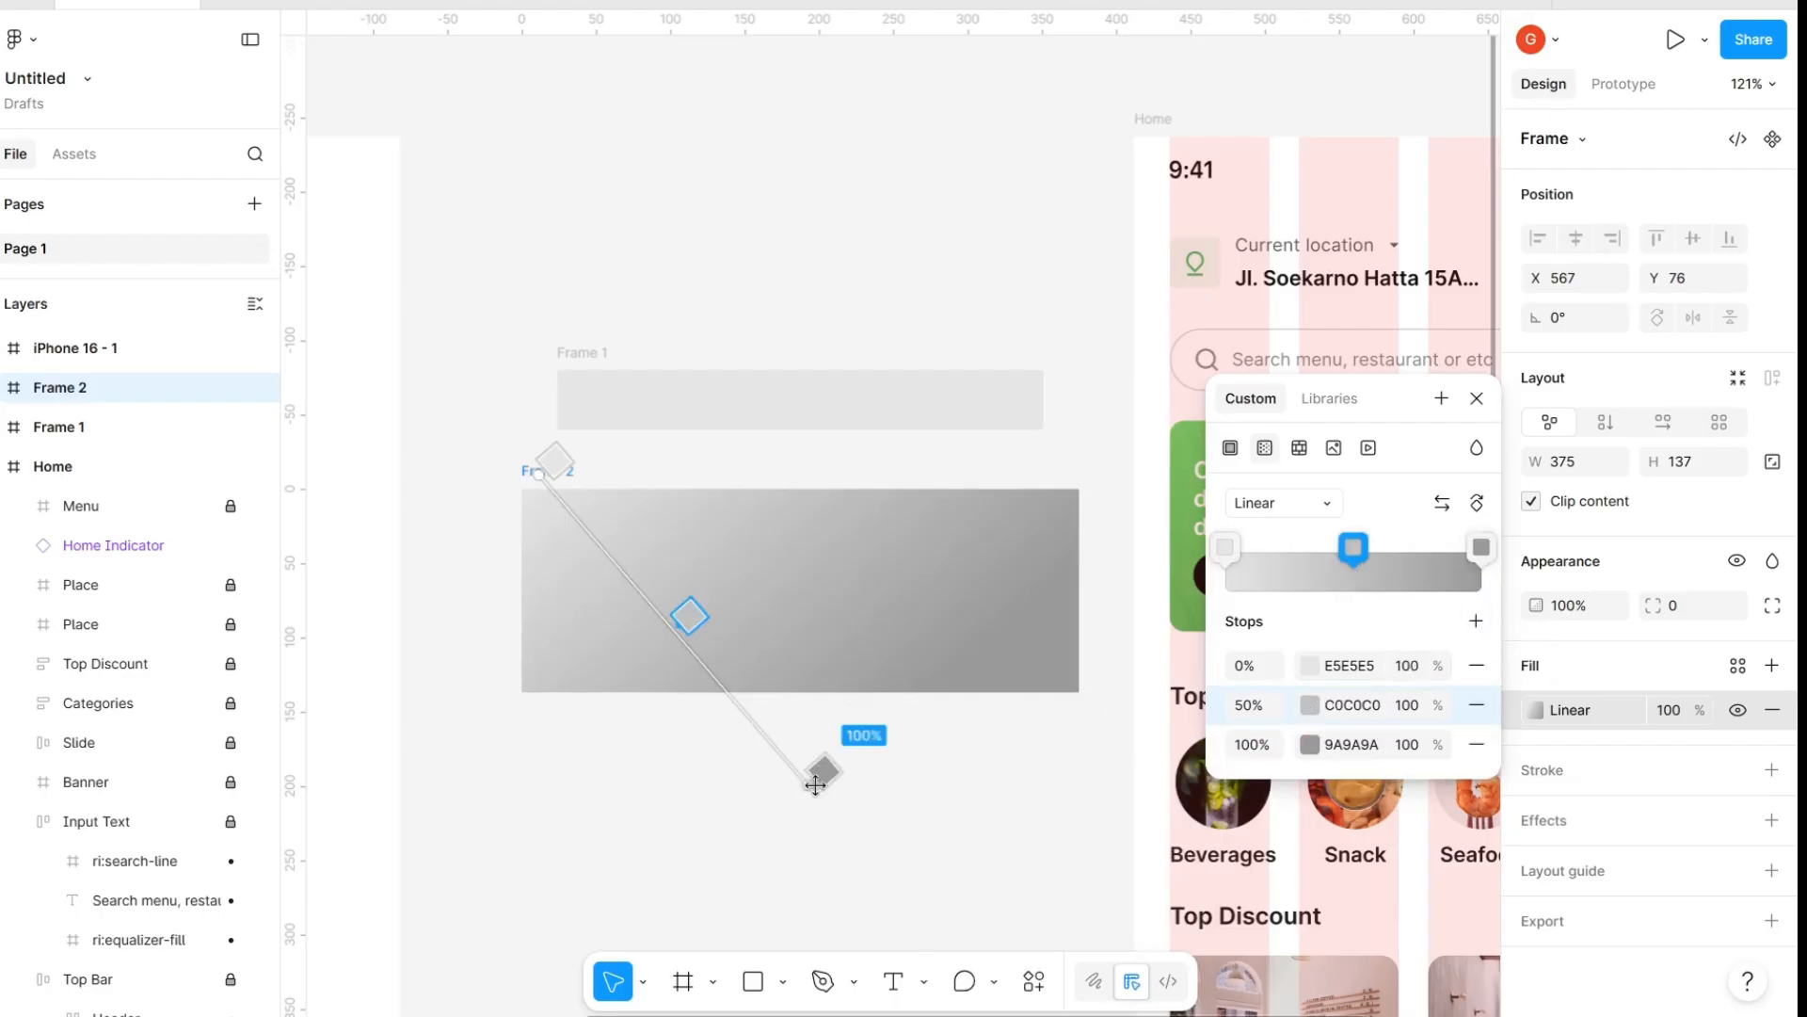
{"action": "left_click_drag", "start_coordinate": [825, 772], "coordinate": [1062, 795]}
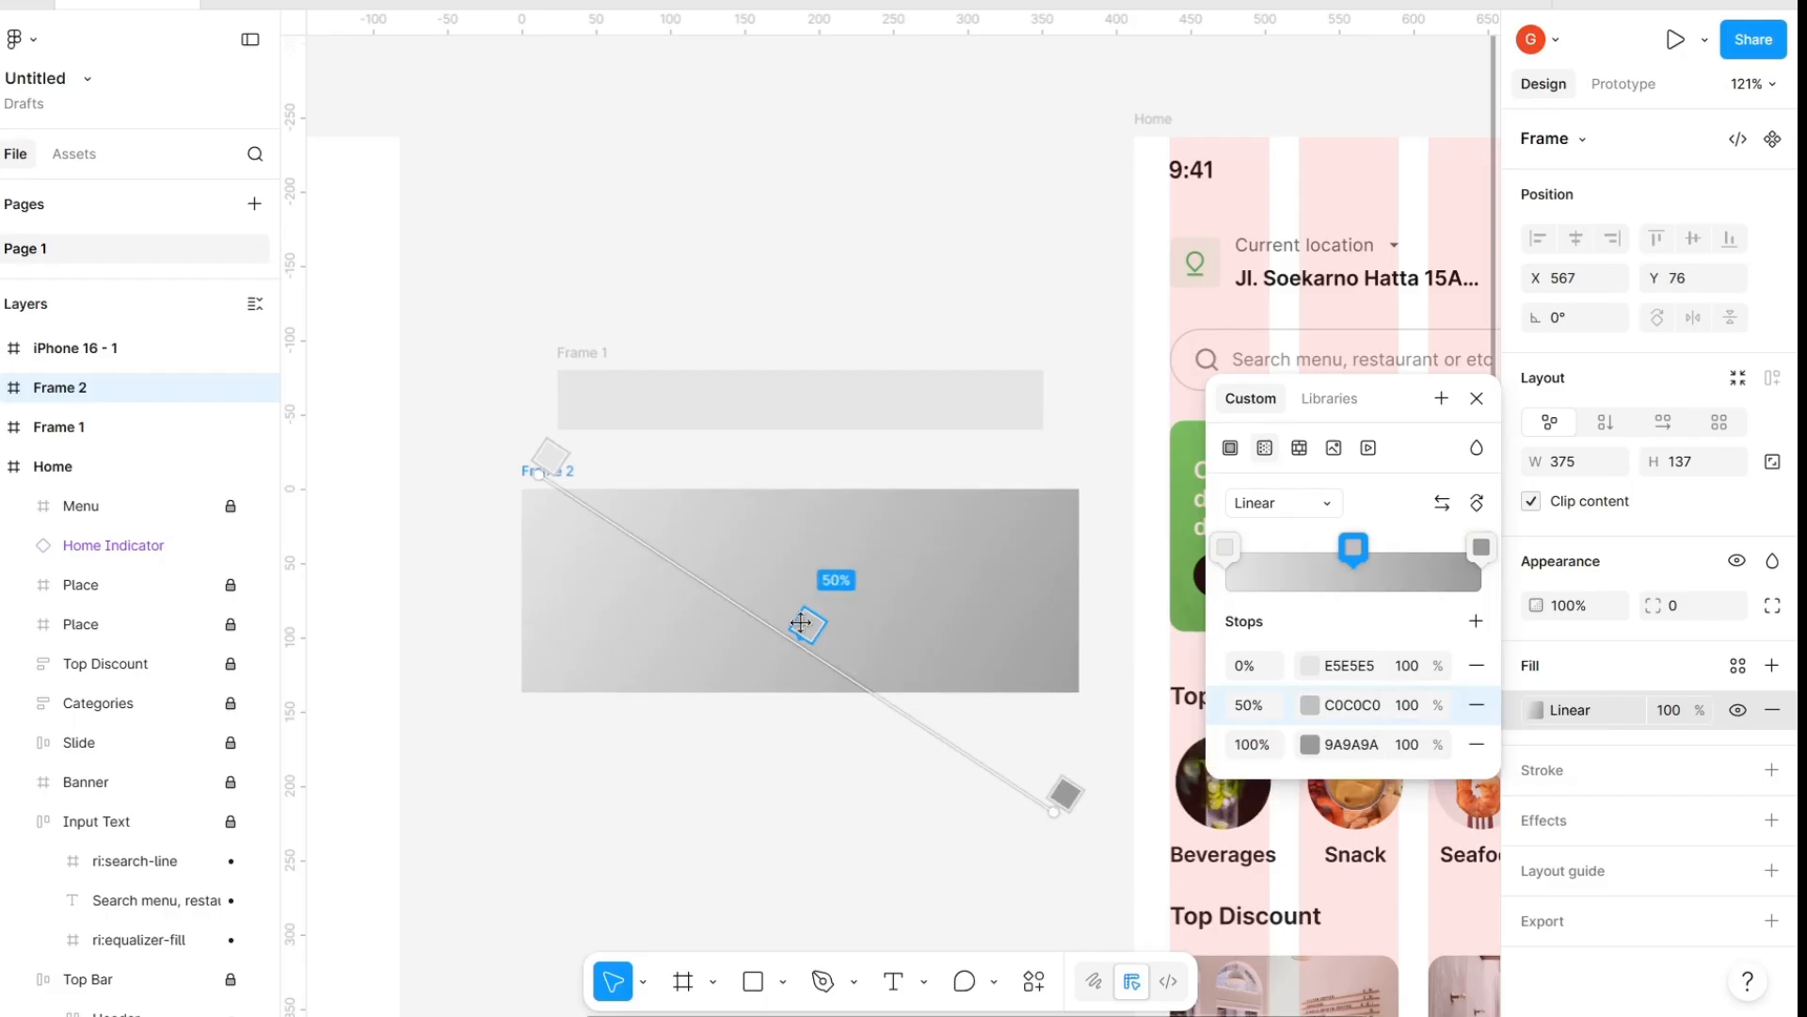
{"action": "left_click", "coordinate": [1308, 706]}
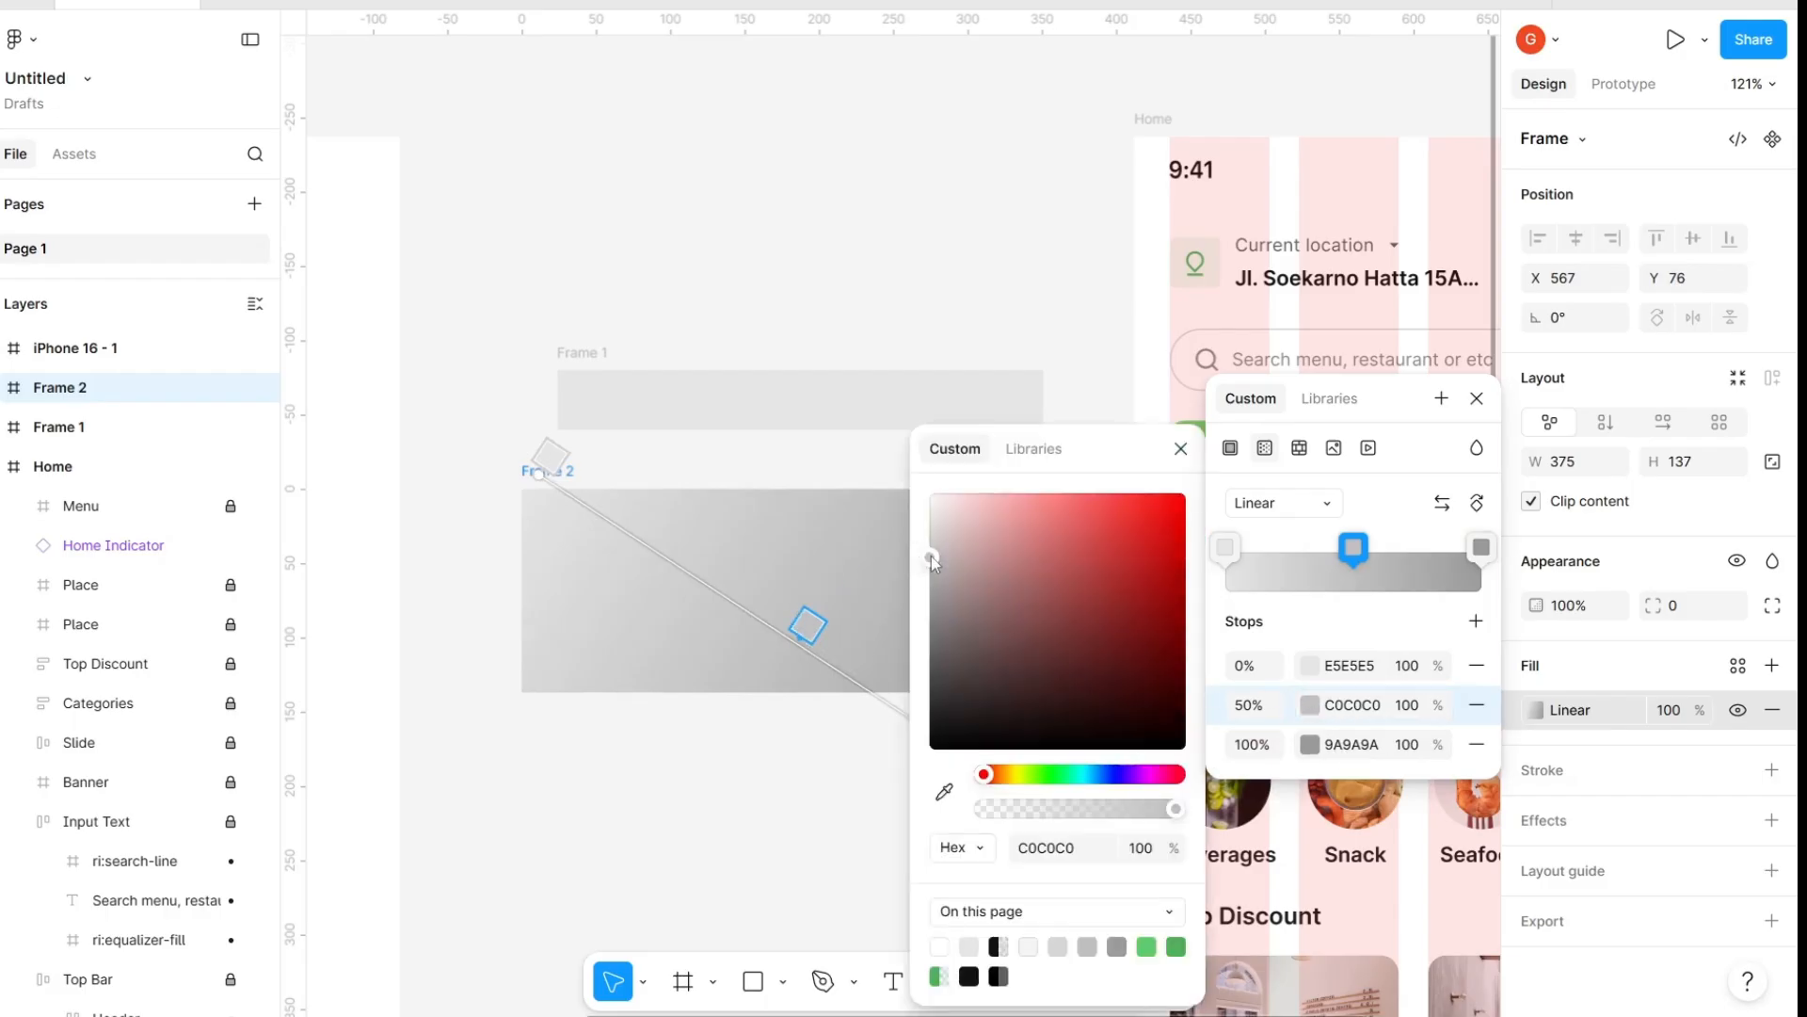
{"action": "left_click_drag", "start_coordinate": [929, 554], "coordinate": [930, 525]}
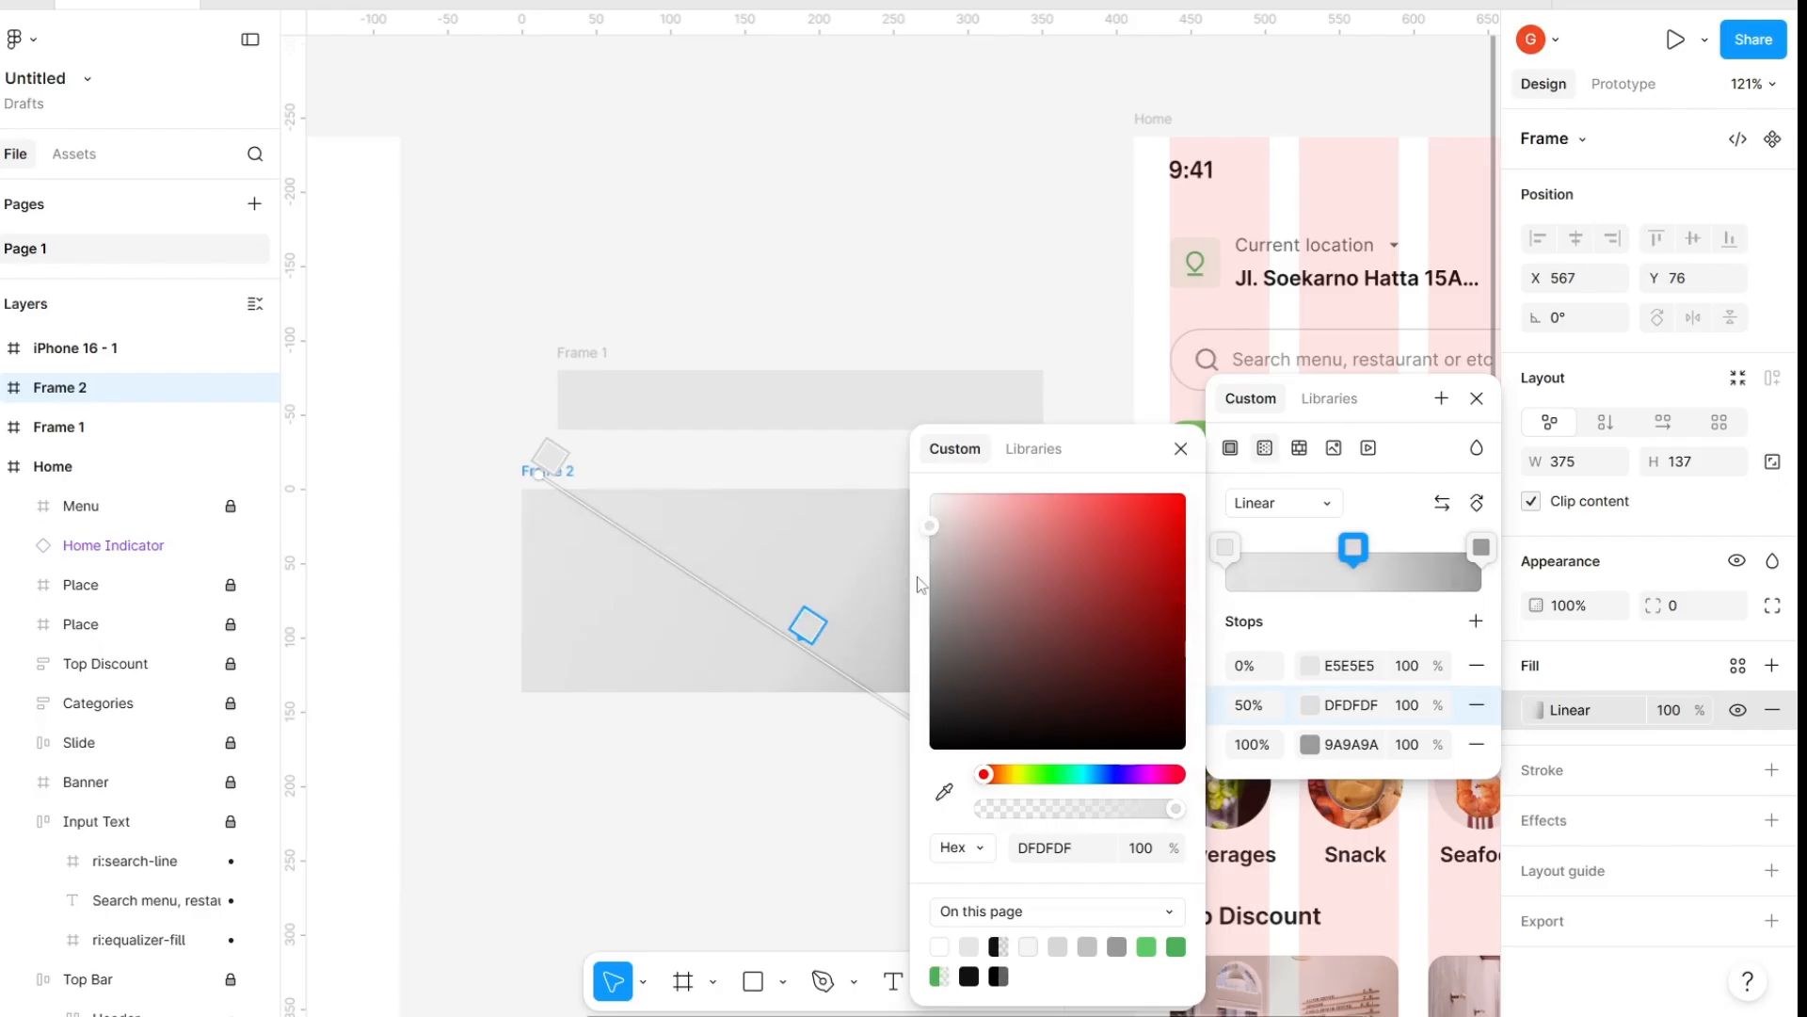
{"action": "left_click", "coordinate": [918, 576]}
{"action": "left_click", "coordinate": [911, 567]}
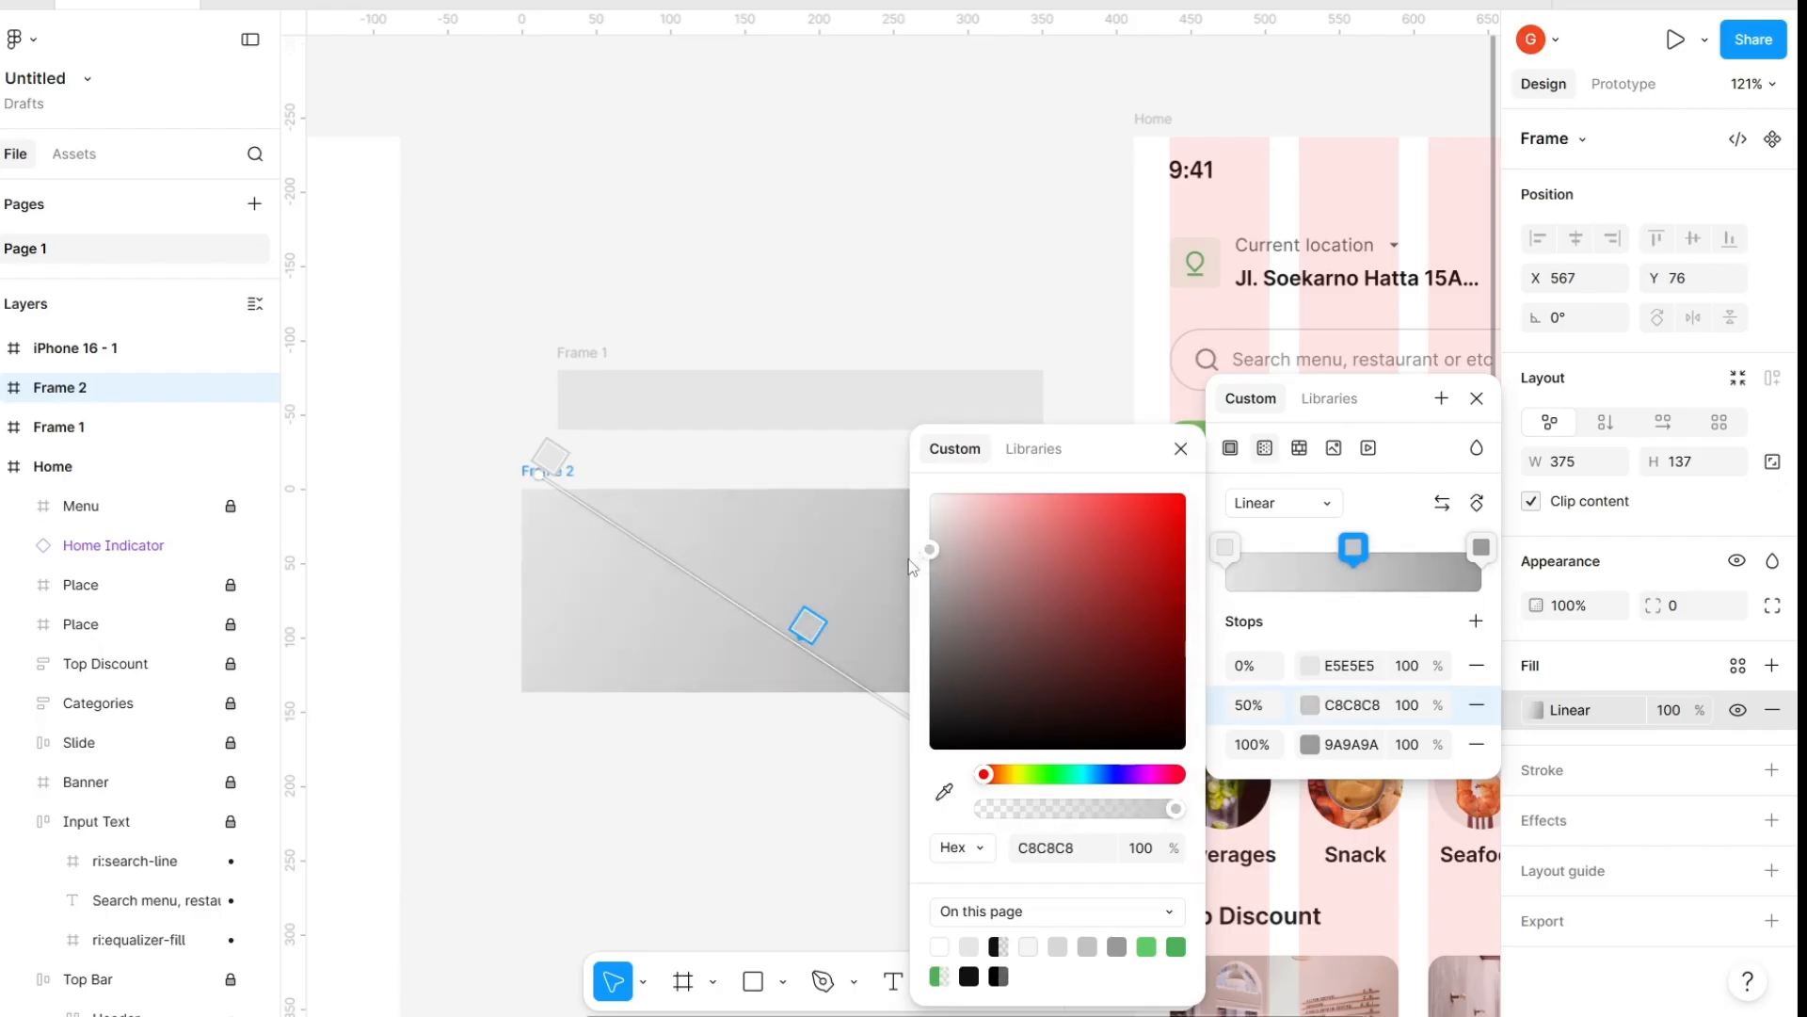
{"action": "left_click", "coordinate": [911, 577]}
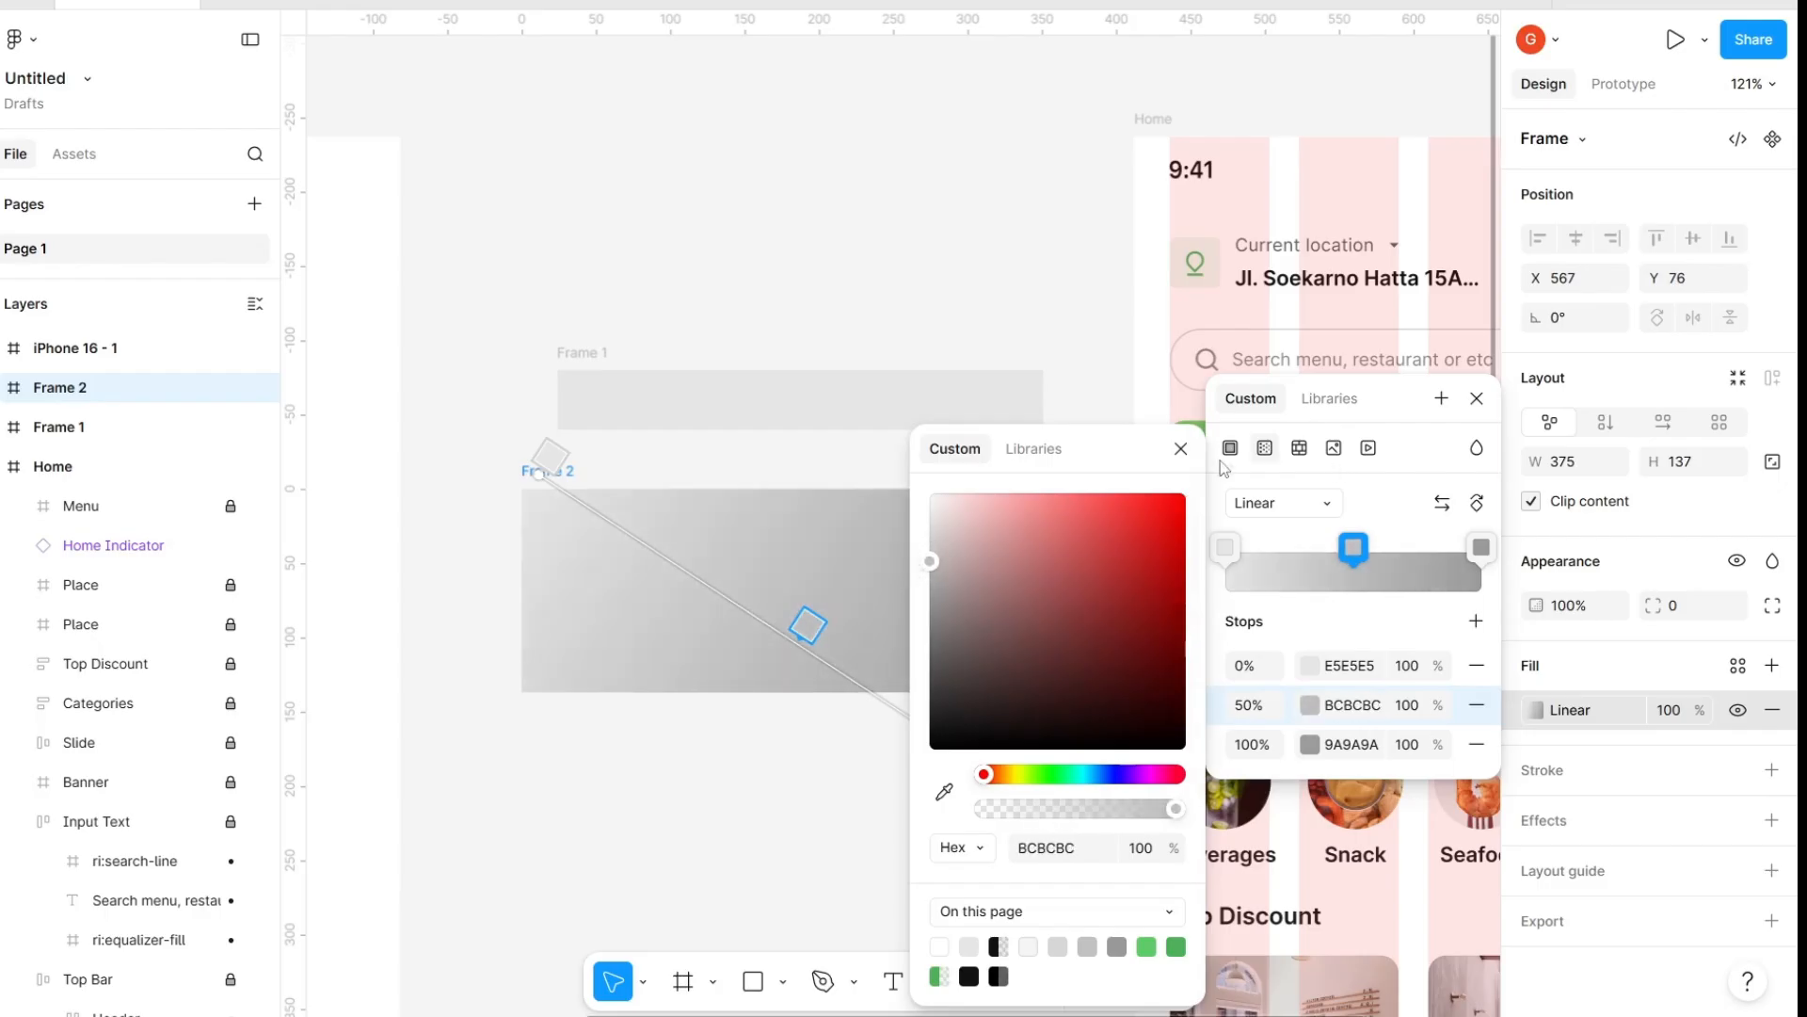
{"action": "left_click", "coordinate": [1181, 448]}
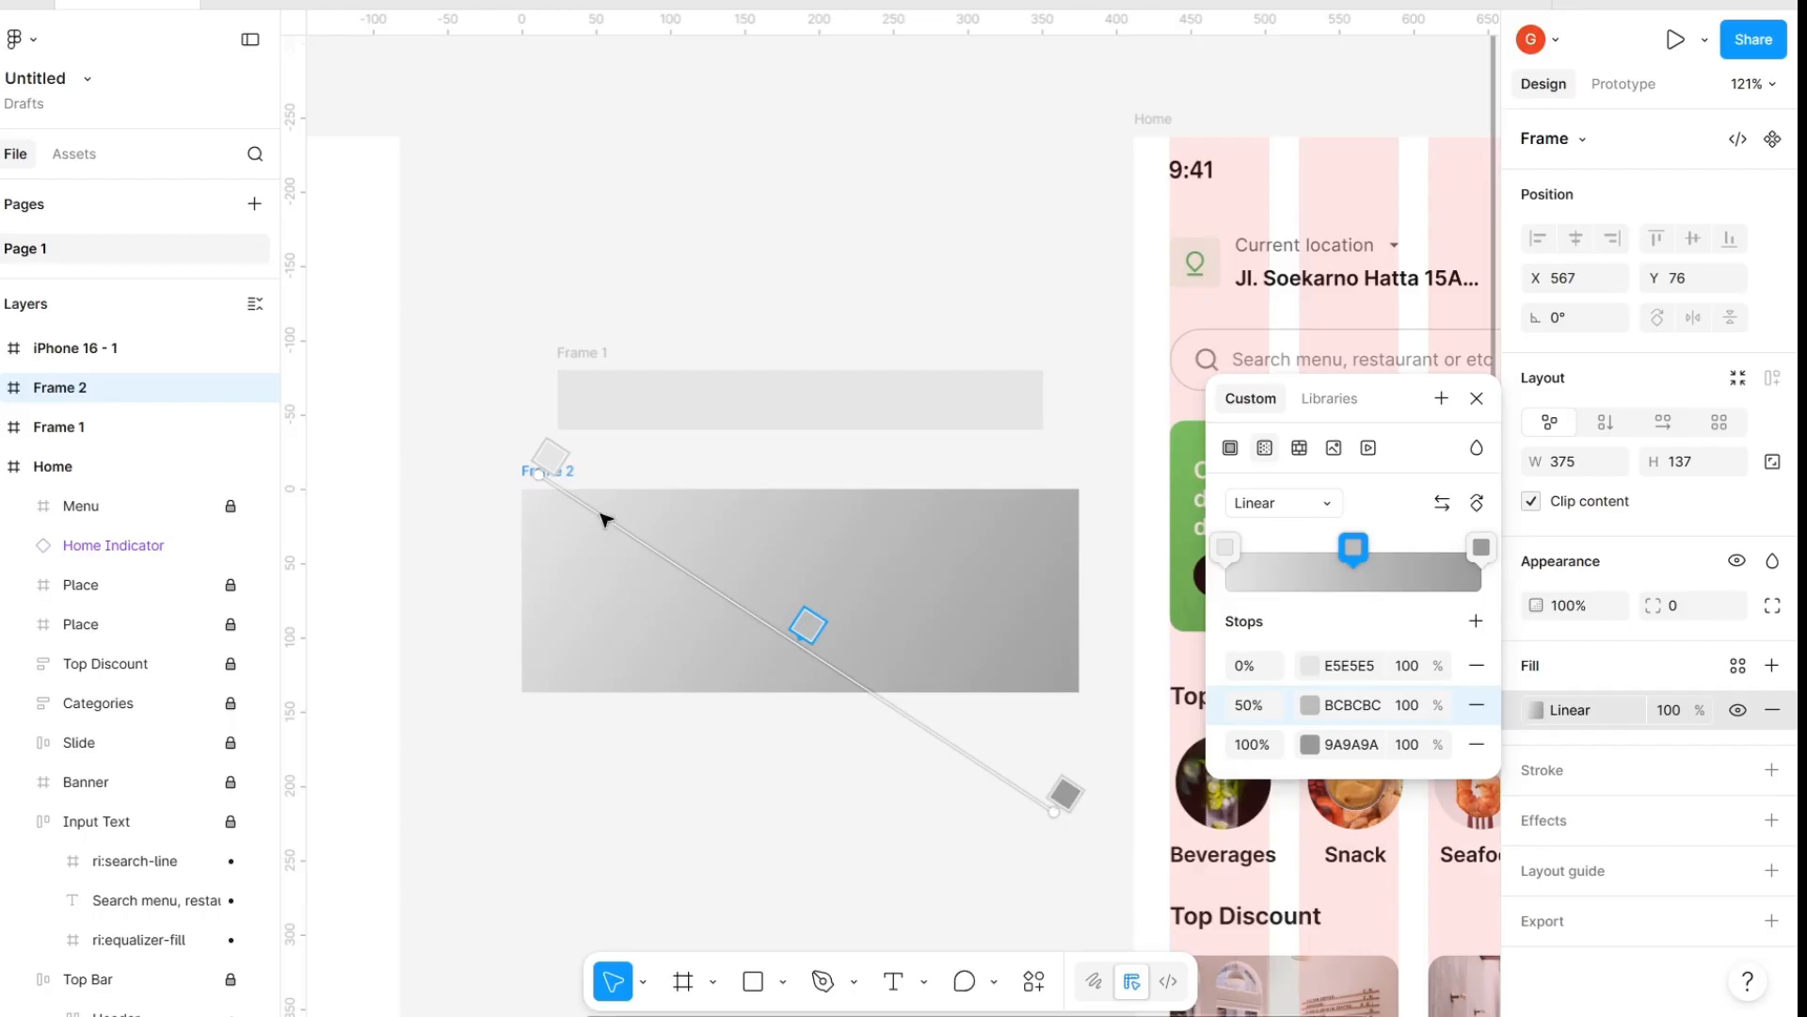
Set the gradient's 0% stop to white, FFFFFF
{"action": "left_click", "coordinate": [549, 456]}
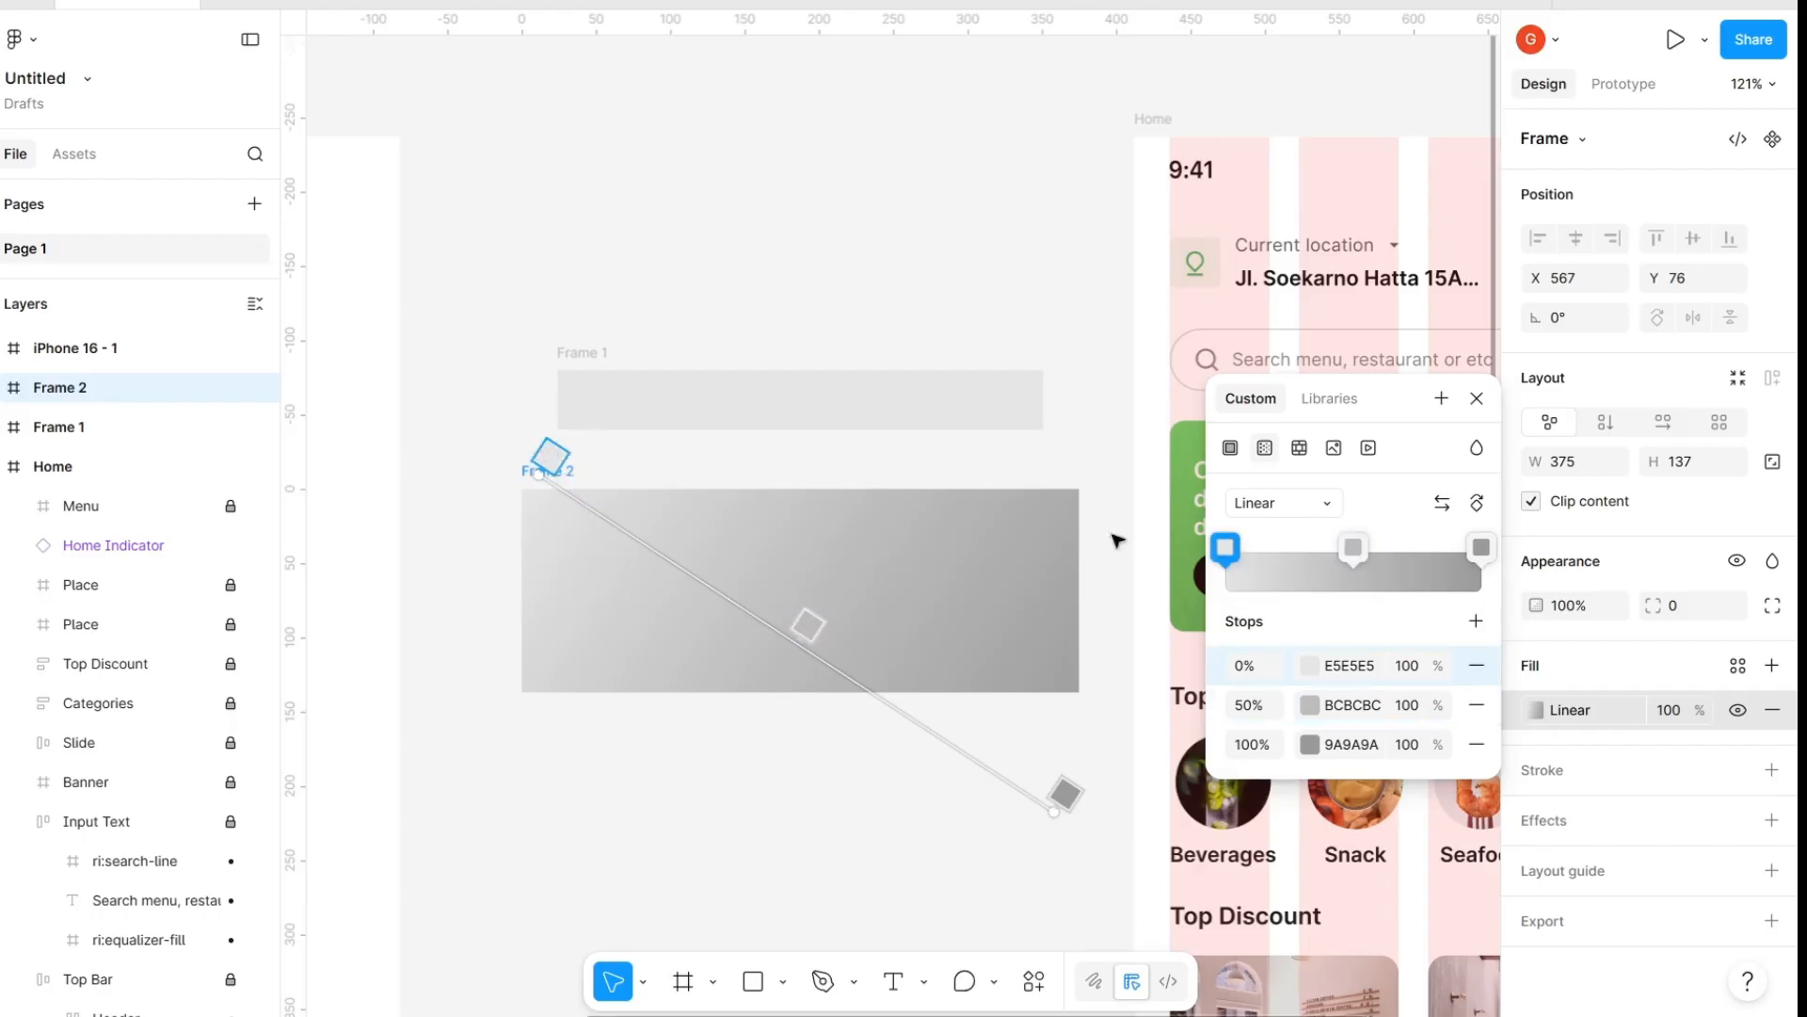
{"action": "left_click", "coordinate": [1311, 667]}
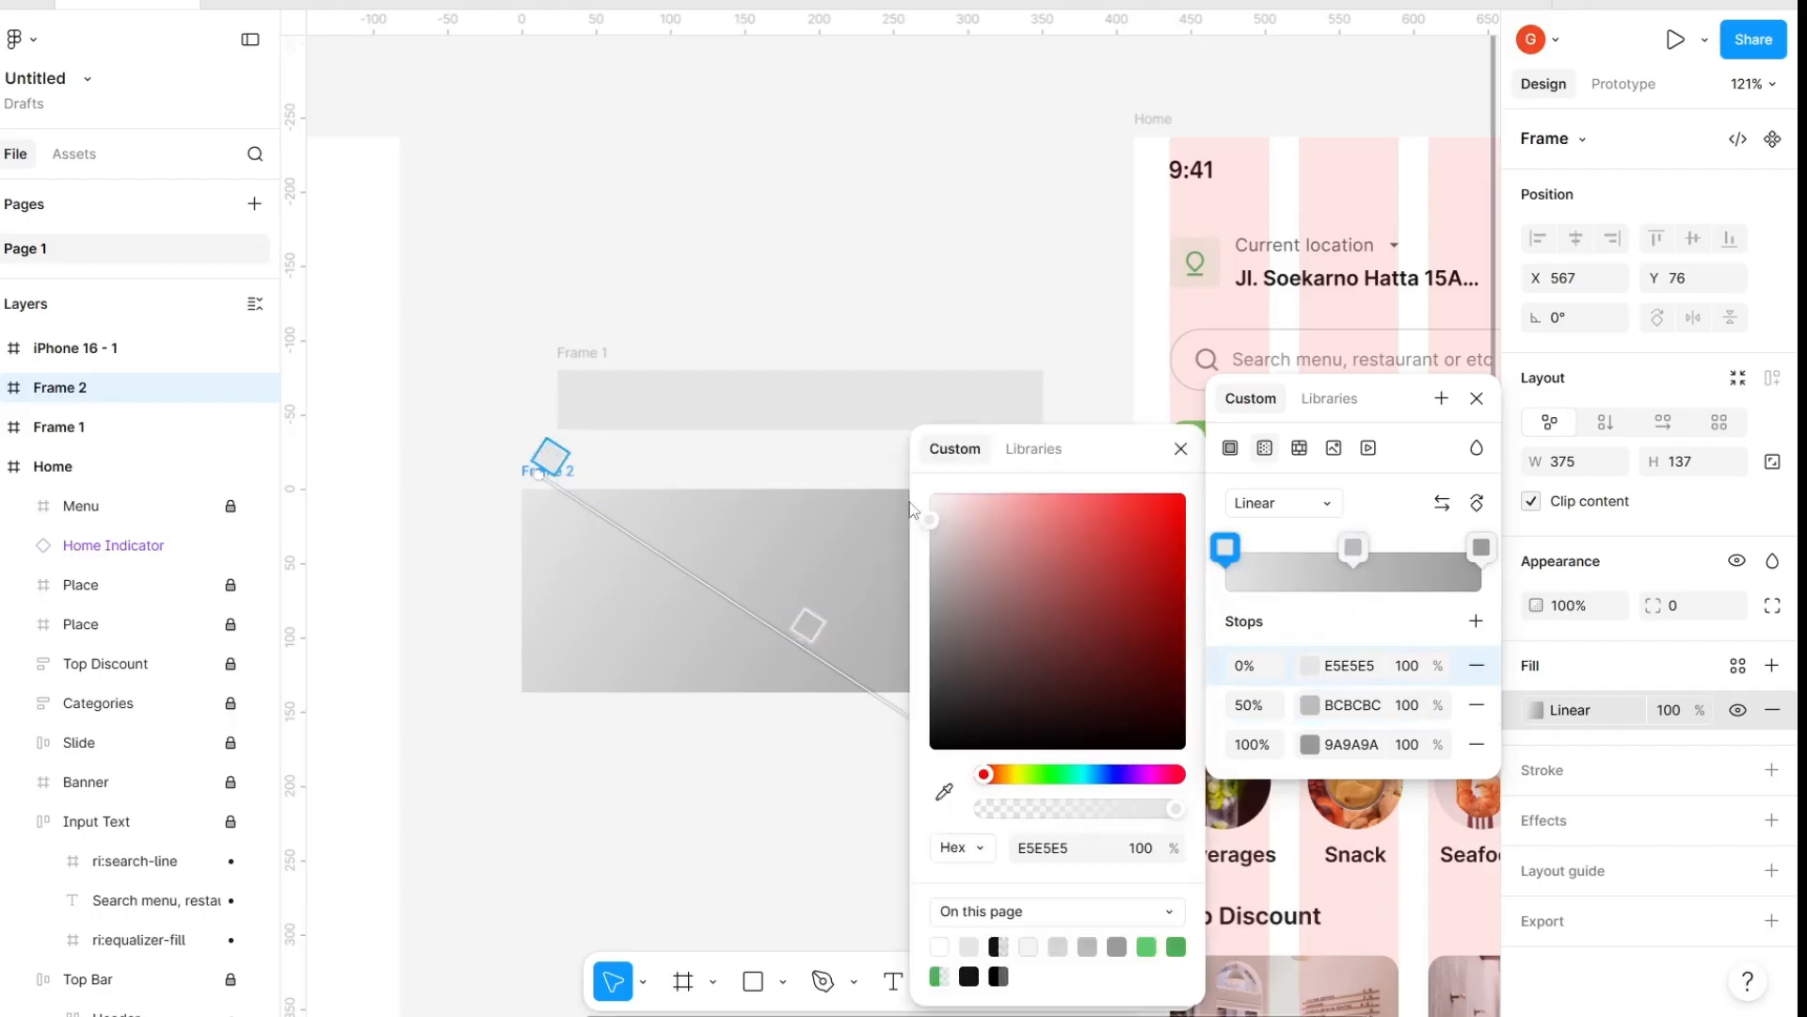
{"action": "left_click_drag", "start_coordinate": [911, 509], "coordinate": [908, 509]}
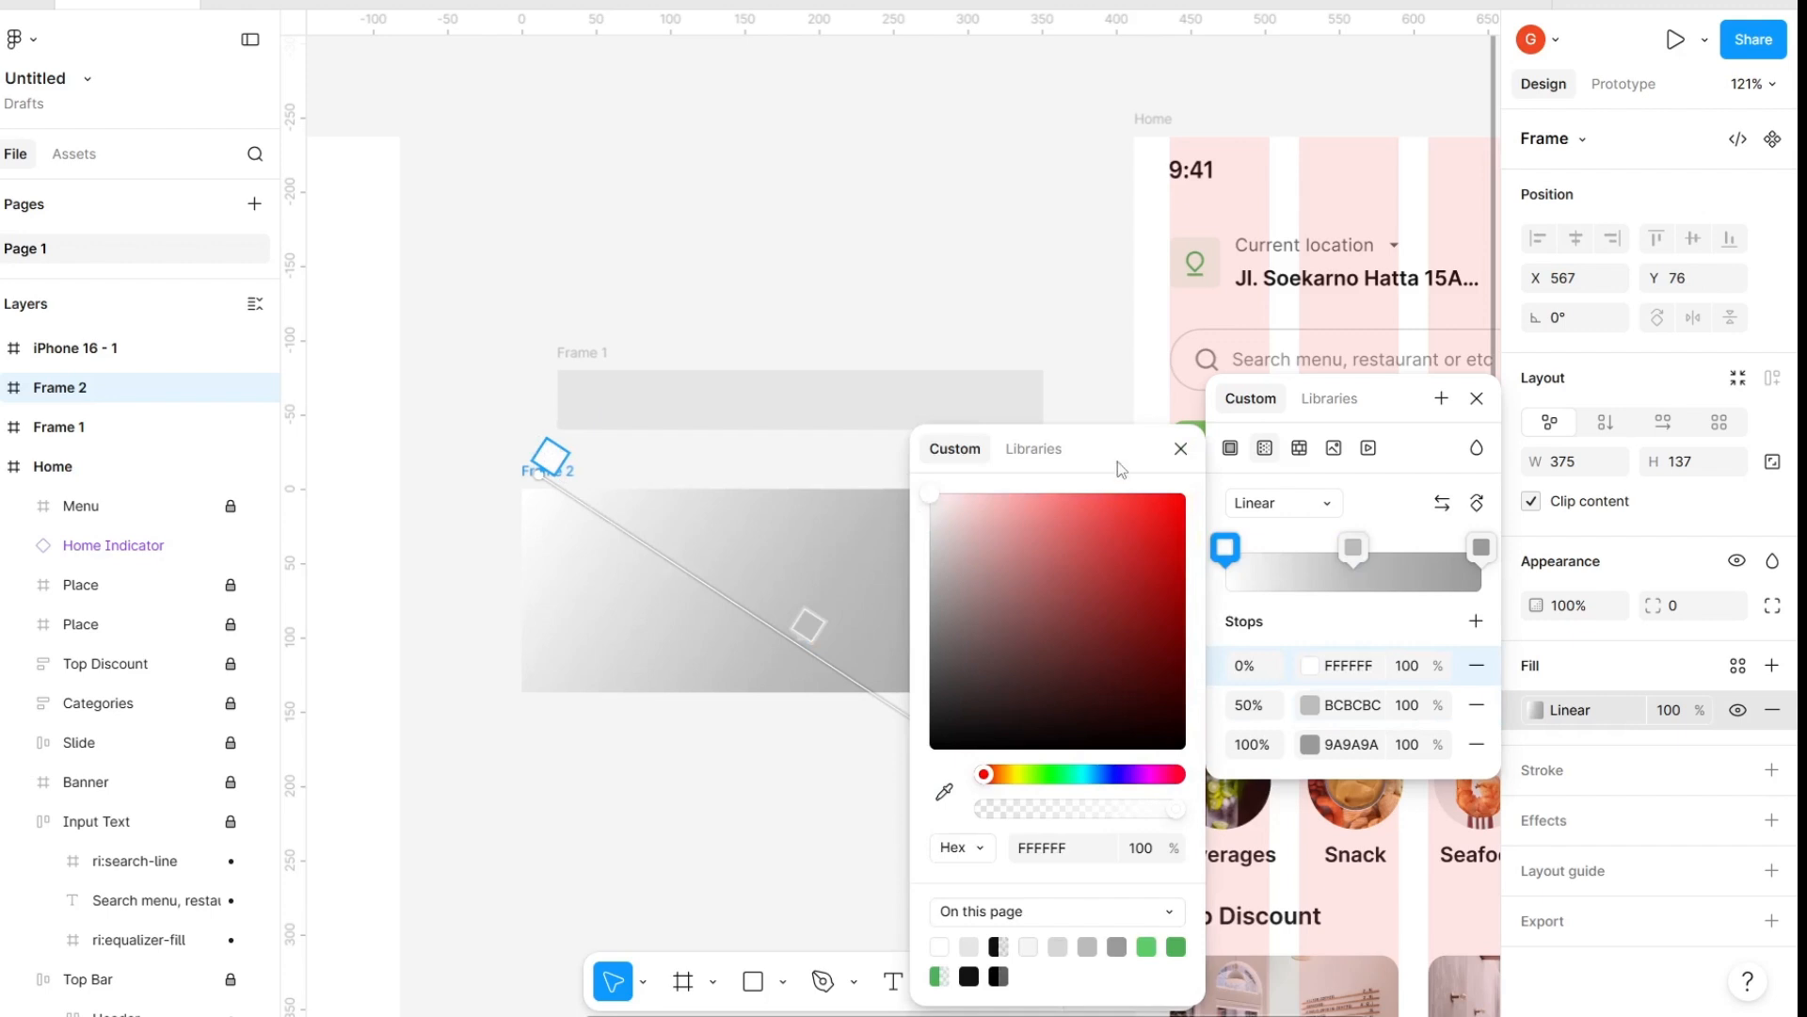
{"action": "left_click", "coordinate": [1180, 448]}
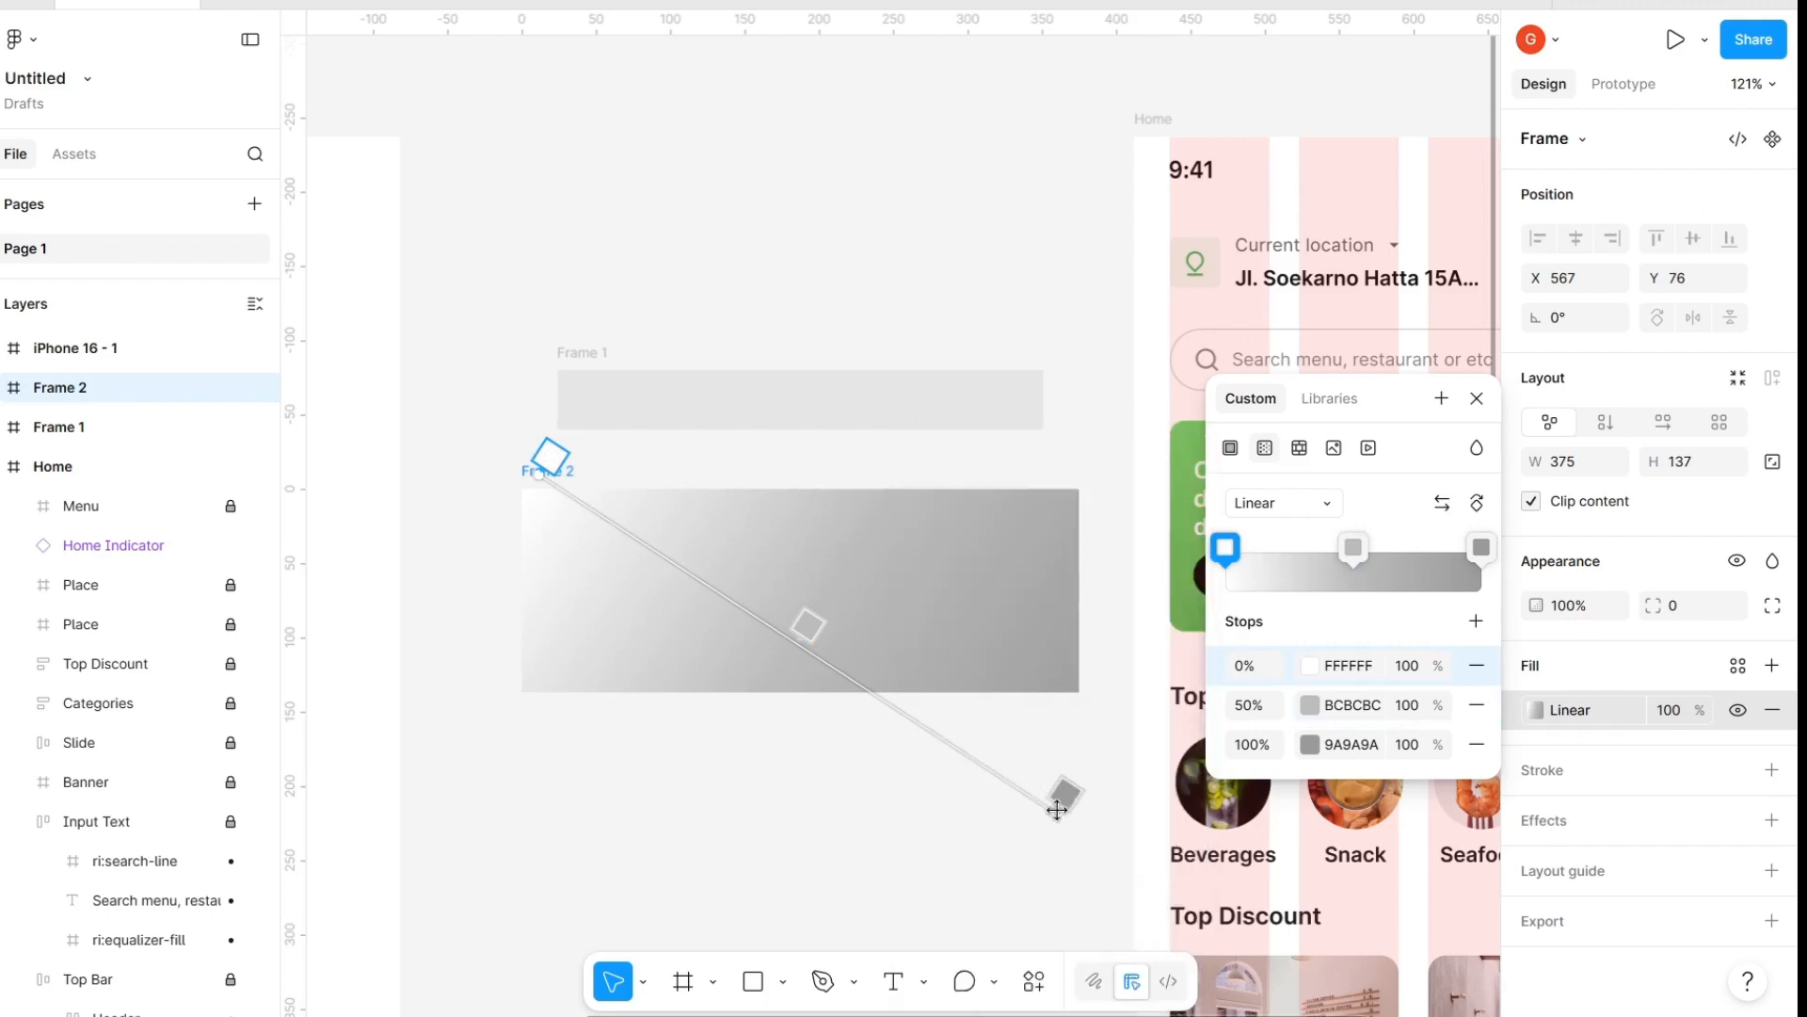
Flatten the gradient's angle by extending its end point beyond the frame's right edge, and shift the middle stop to about 57%
{"action": "left_click_drag", "start_coordinate": [1057, 810], "coordinate": [1191, 725]}
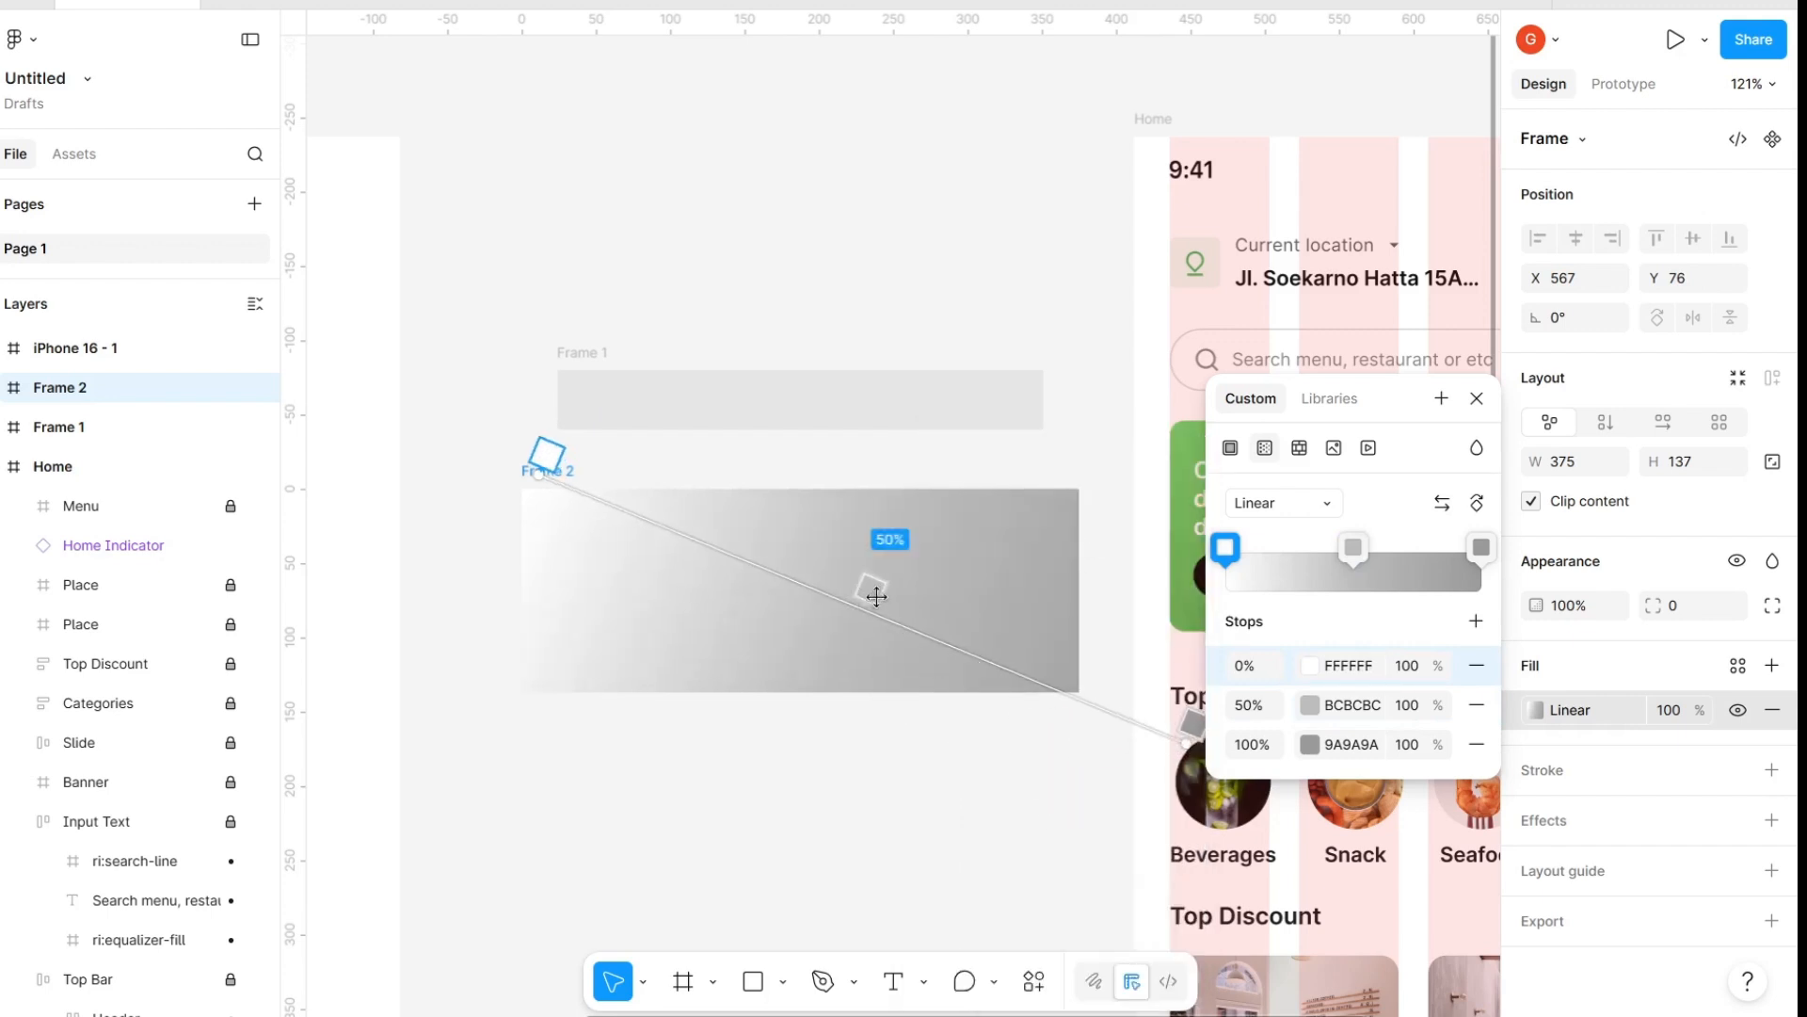
{"action": "left_click_drag", "start_coordinate": [877, 596], "coordinate": [920, 609]}
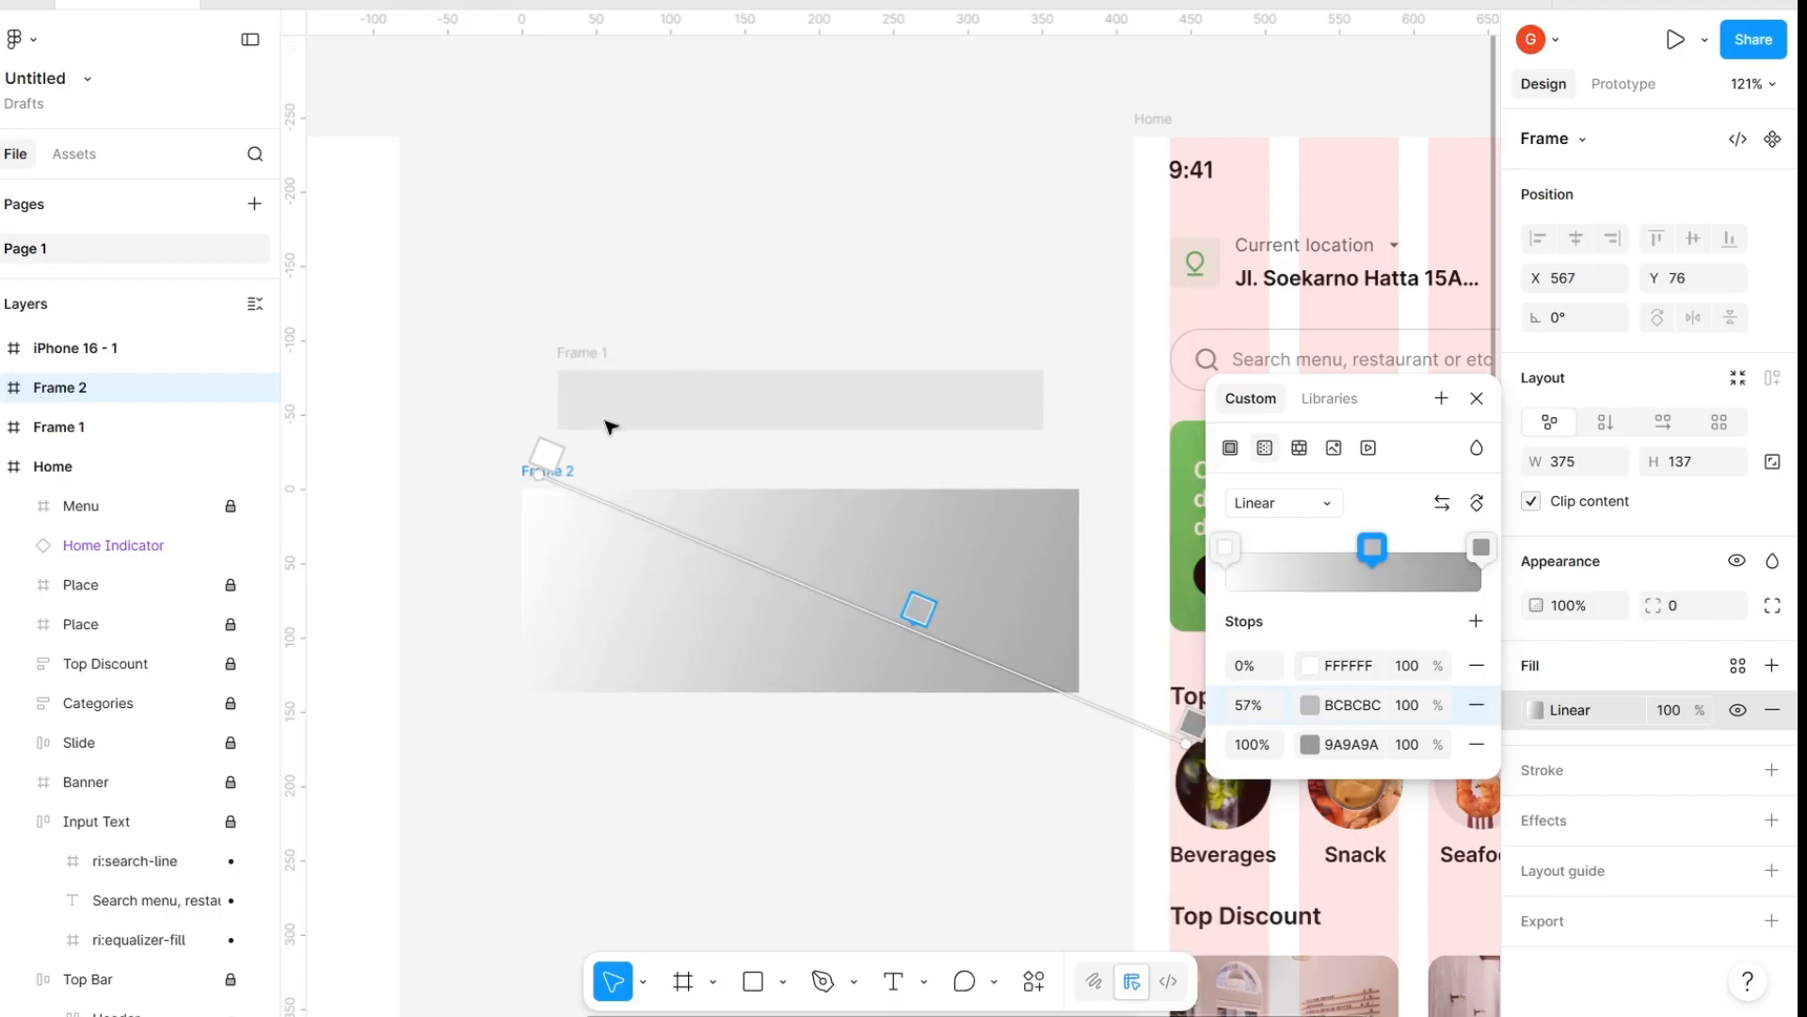
{"action": "left_click_drag", "start_coordinate": [911, 648], "coordinate": [934, 653]}
{"action": "key", "text": "Escape"}
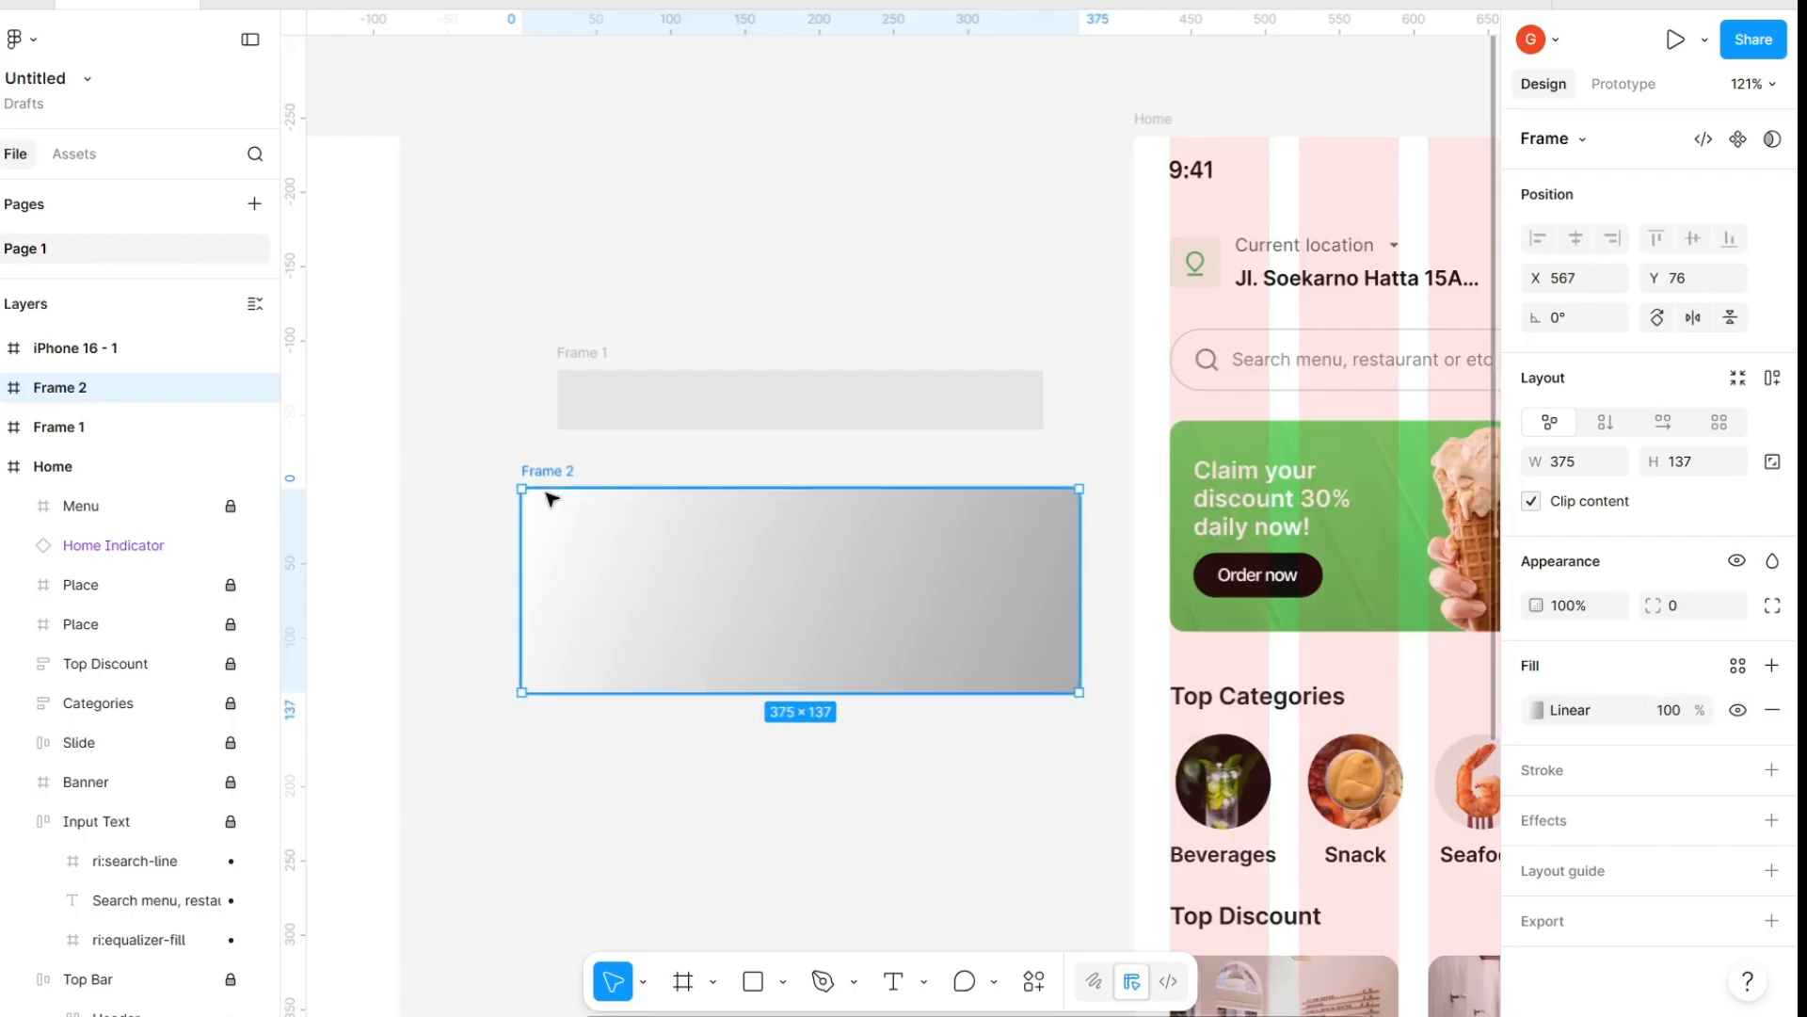
Nest the 375 × 137 gradient frame inside Frame 1 and position it at X -22, Y -50 so the gradient covers the whole bar
{"action": "left_click_drag", "start_coordinate": [546, 478], "coordinate": [565, 391]}
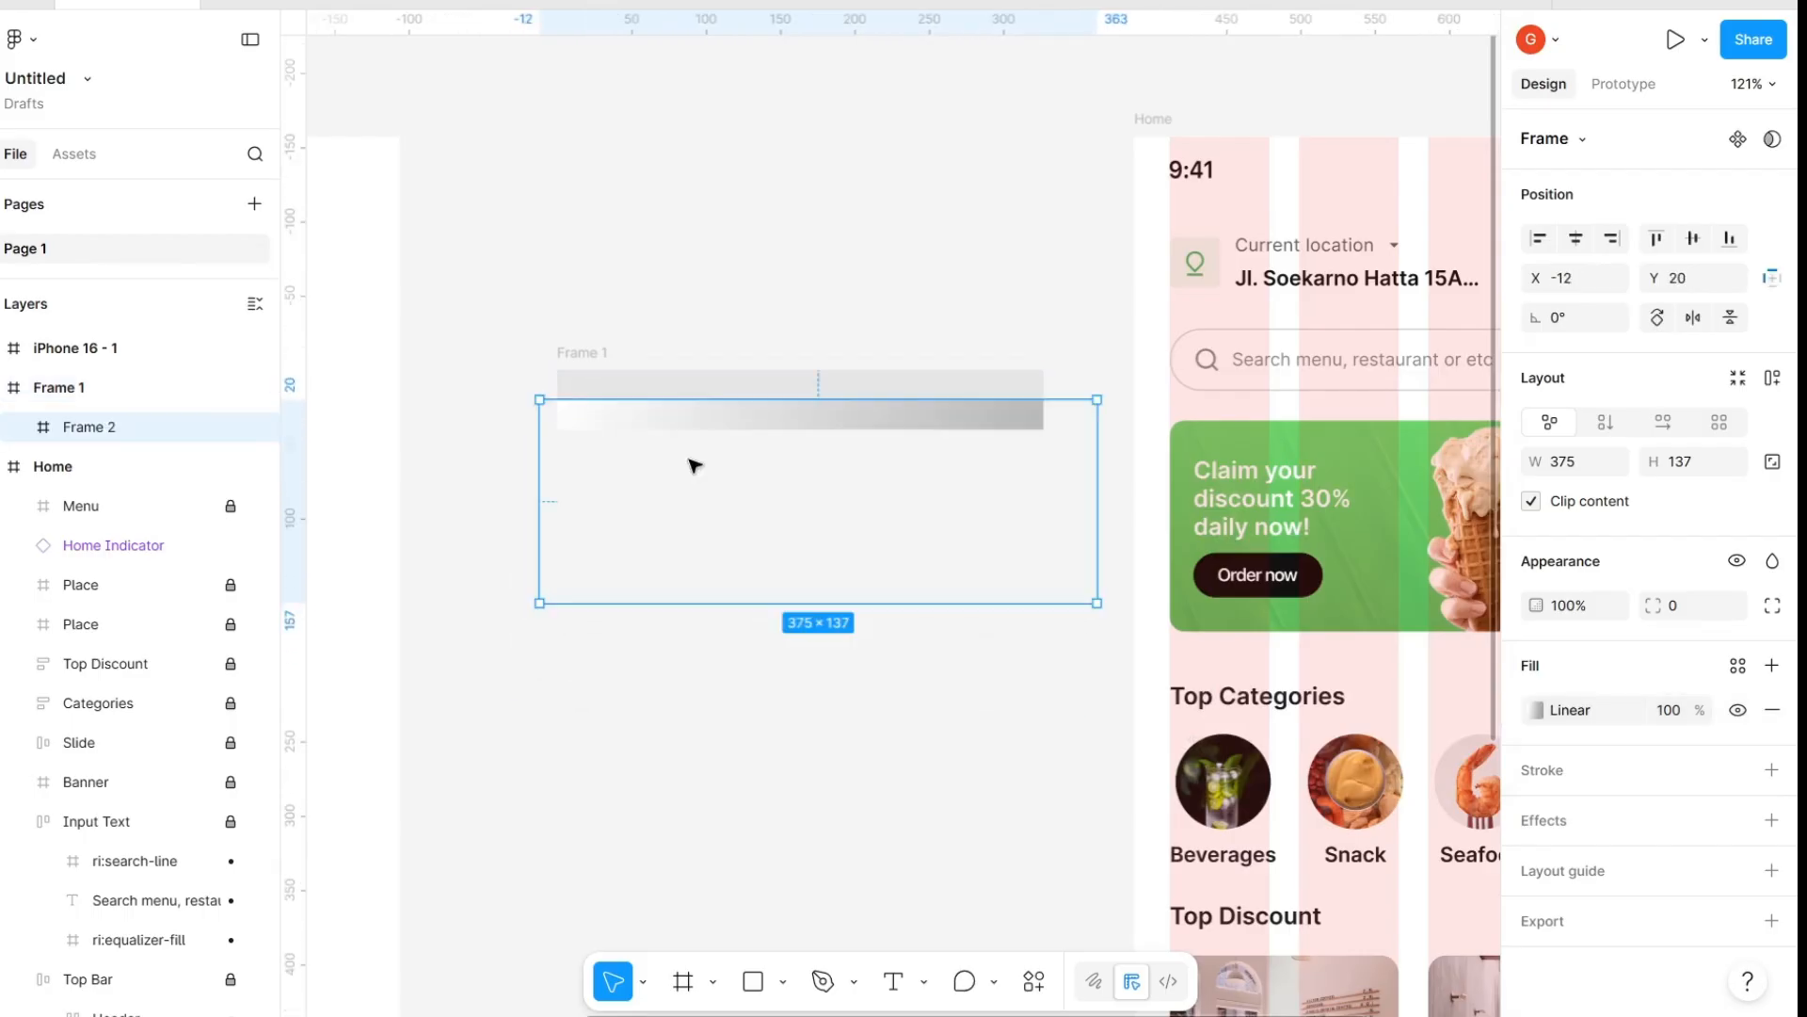
{"action": "key", "text": "shift+Up"}
{"action": "key", "text": "shift+Up"}
{"action": "key", "text": "shift+Up"}
{"action": "key", "text": "shift+Up"}
{"action": "key", "text": "shift+Up"}
{"action": "key", "text": "shift+Up"}
{"action": "key", "text": "shift+Up"}
{"action": "key", "text": "shift+Up"}
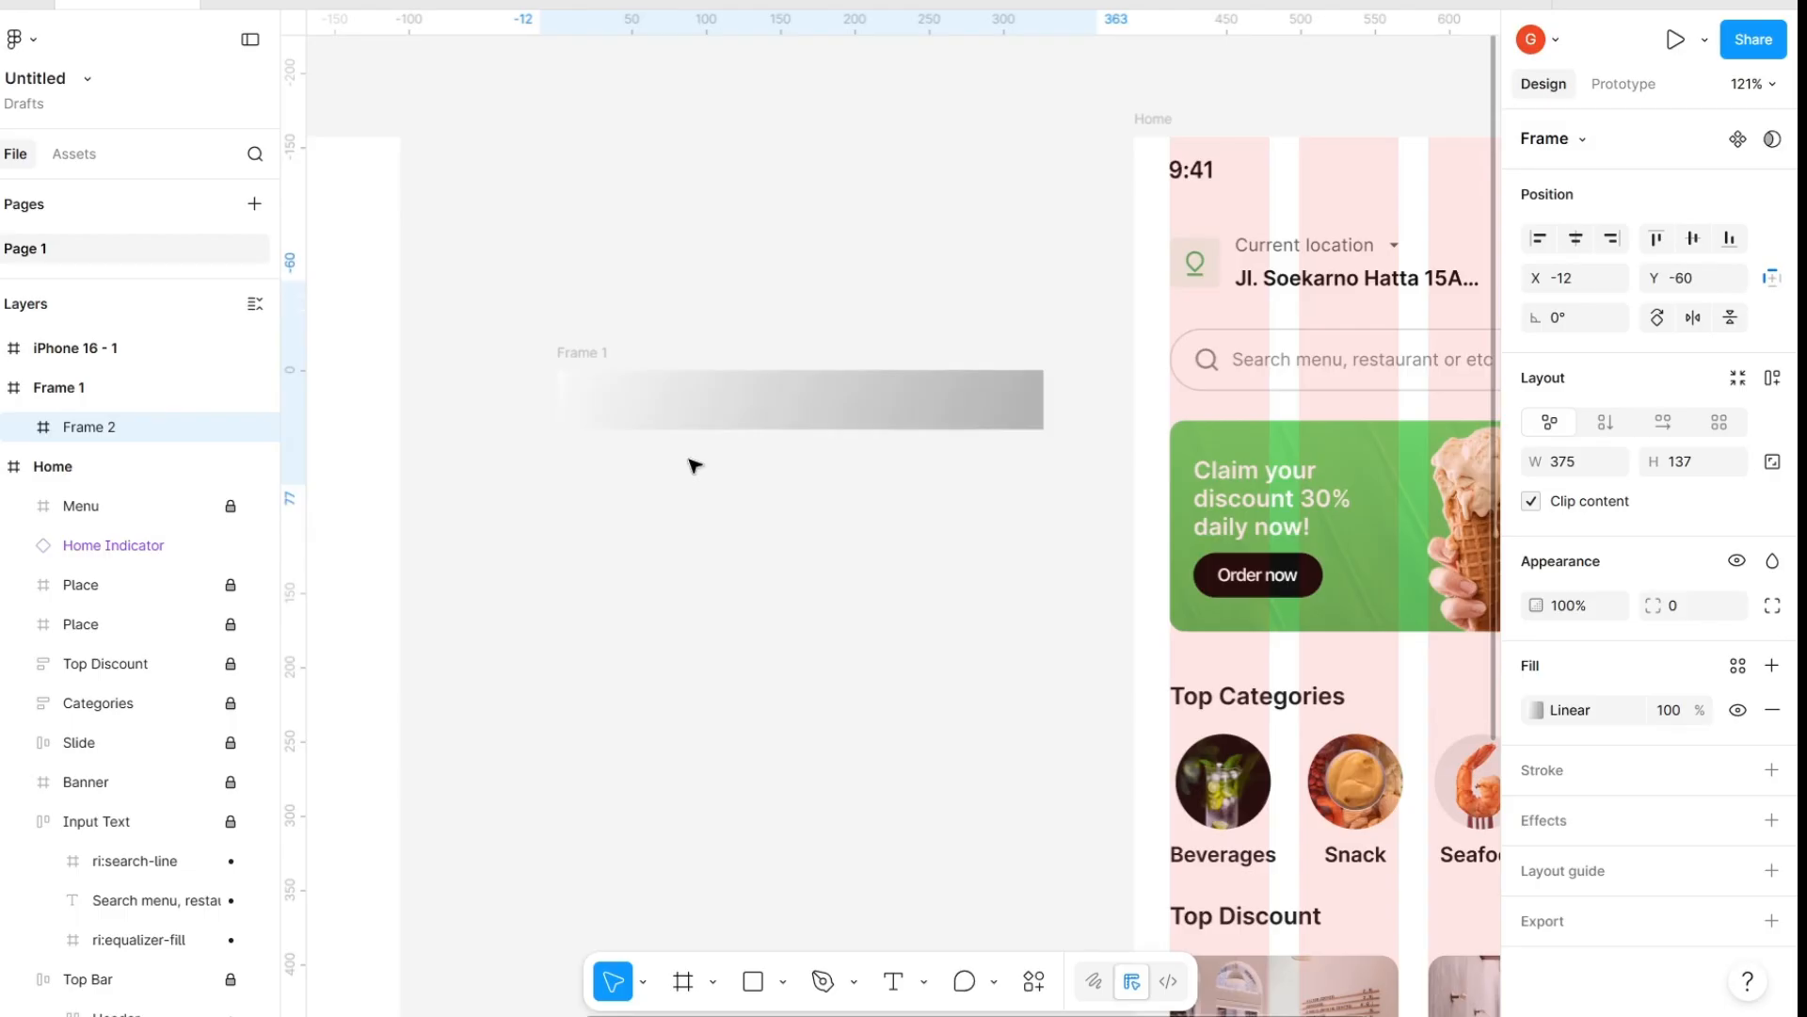
{"action": "key", "text": "shift+Down"}
{"action": "key", "text": "shift+Left"}
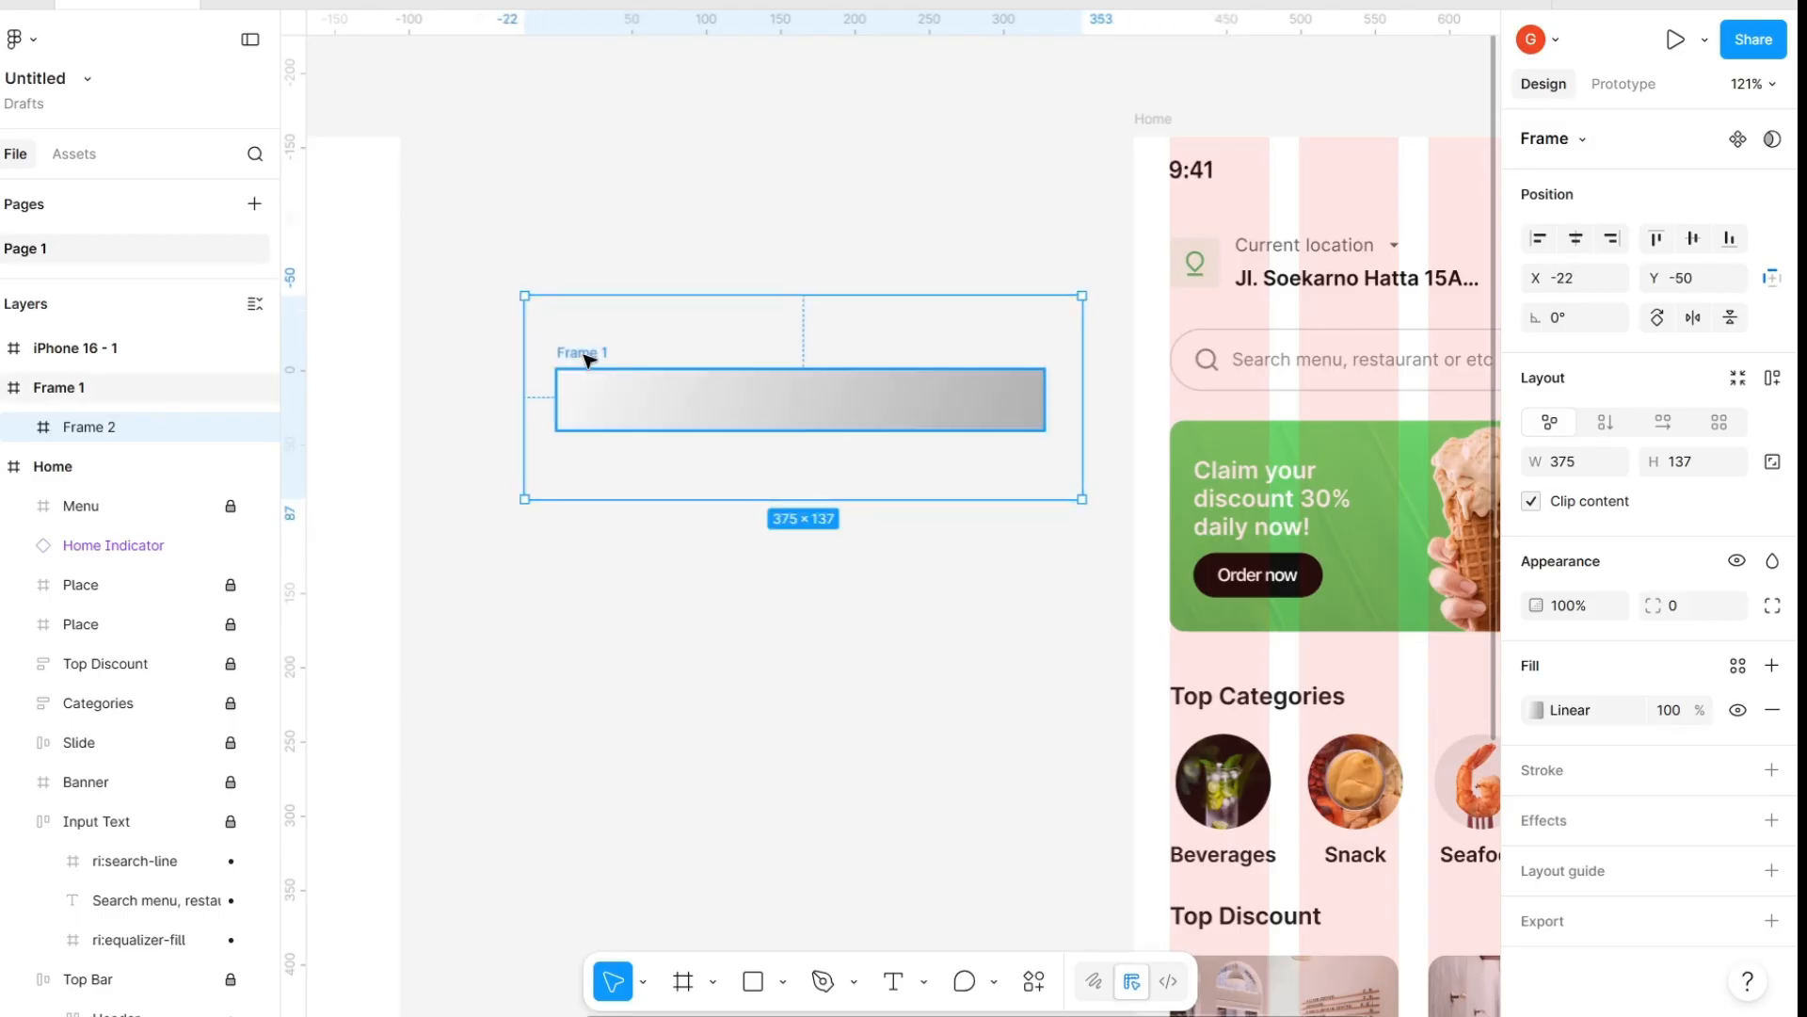
Move Frame 1 upward on the canvas and place a duplicate of it directly below, at about X 568, Y 33
{"action": "left_click", "coordinate": [587, 359]}
{"action": "left_click_drag", "start_coordinate": [574, 354], "coordinate": [555, 262]}
{"action": "left_click_drag", "start_coordinate": [555, 327], "coordinate": [553, 412]}
Steepen the linear gradient inside the duplicated bar by moving its end point down and its start point toward the middle
{"action": "left_click", "coordinate": [781, 475]}
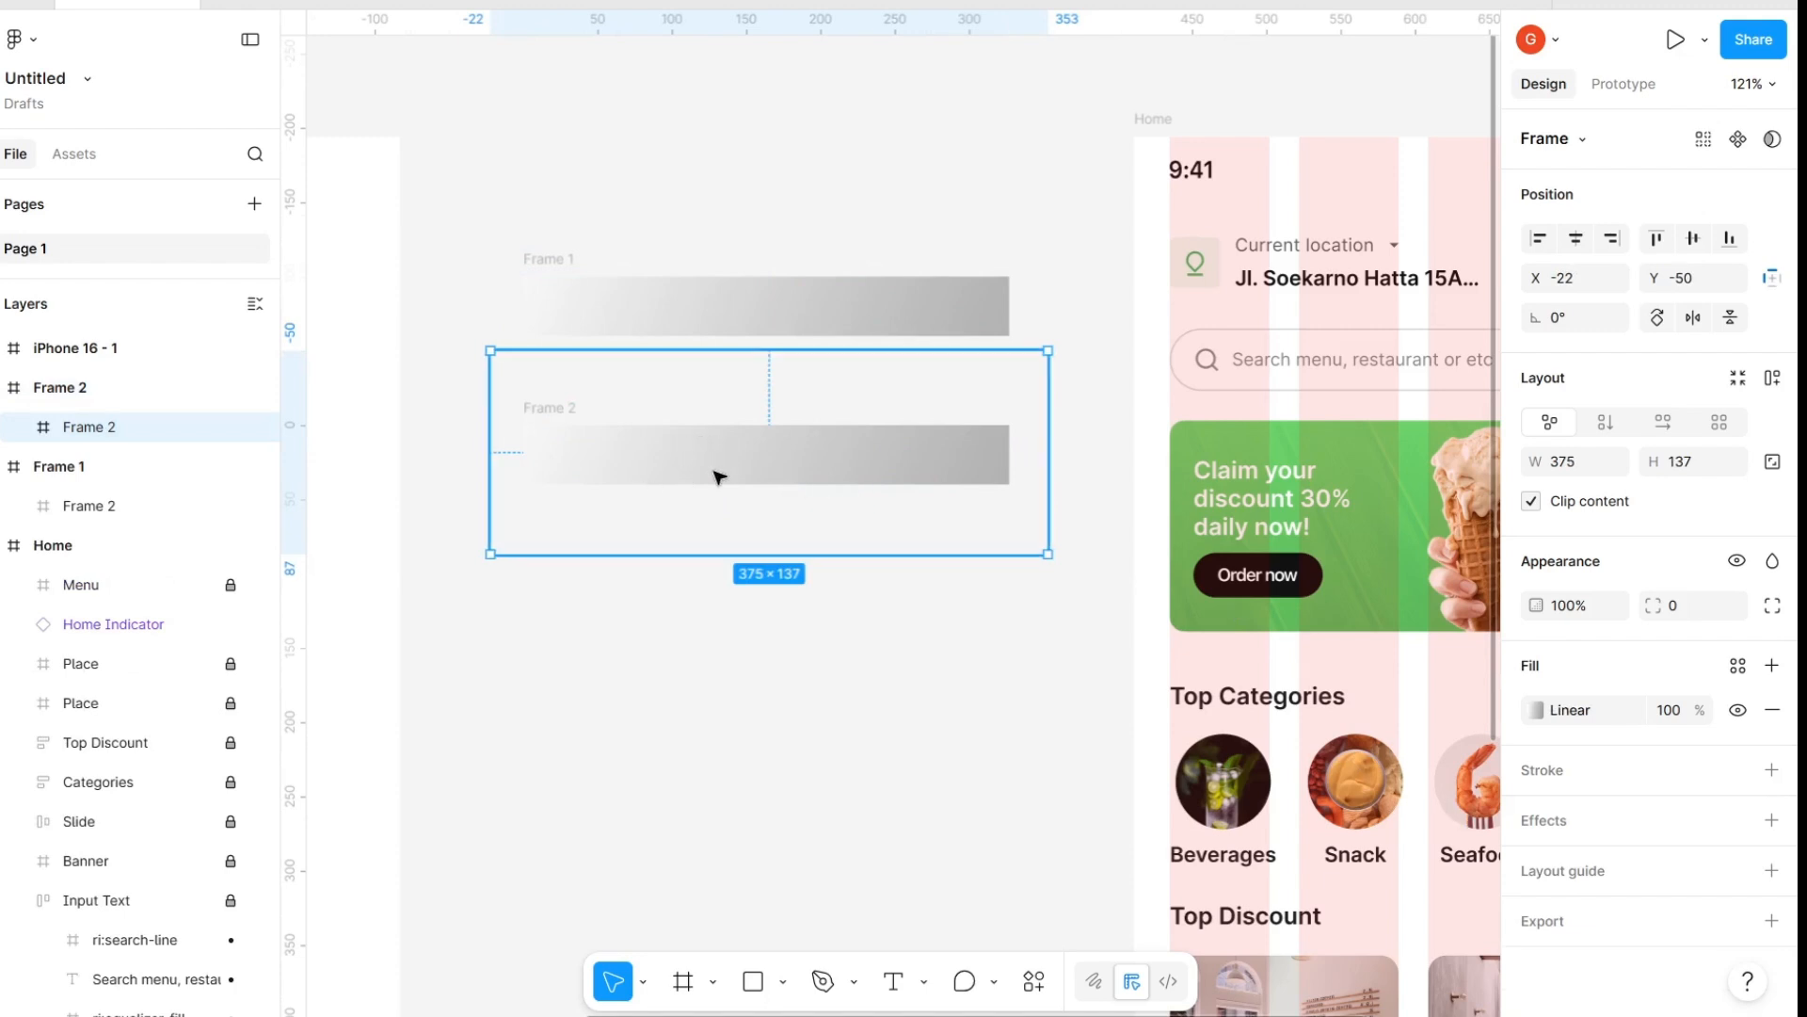
{"action": "left_click", "coordinate": [1537, 710]}
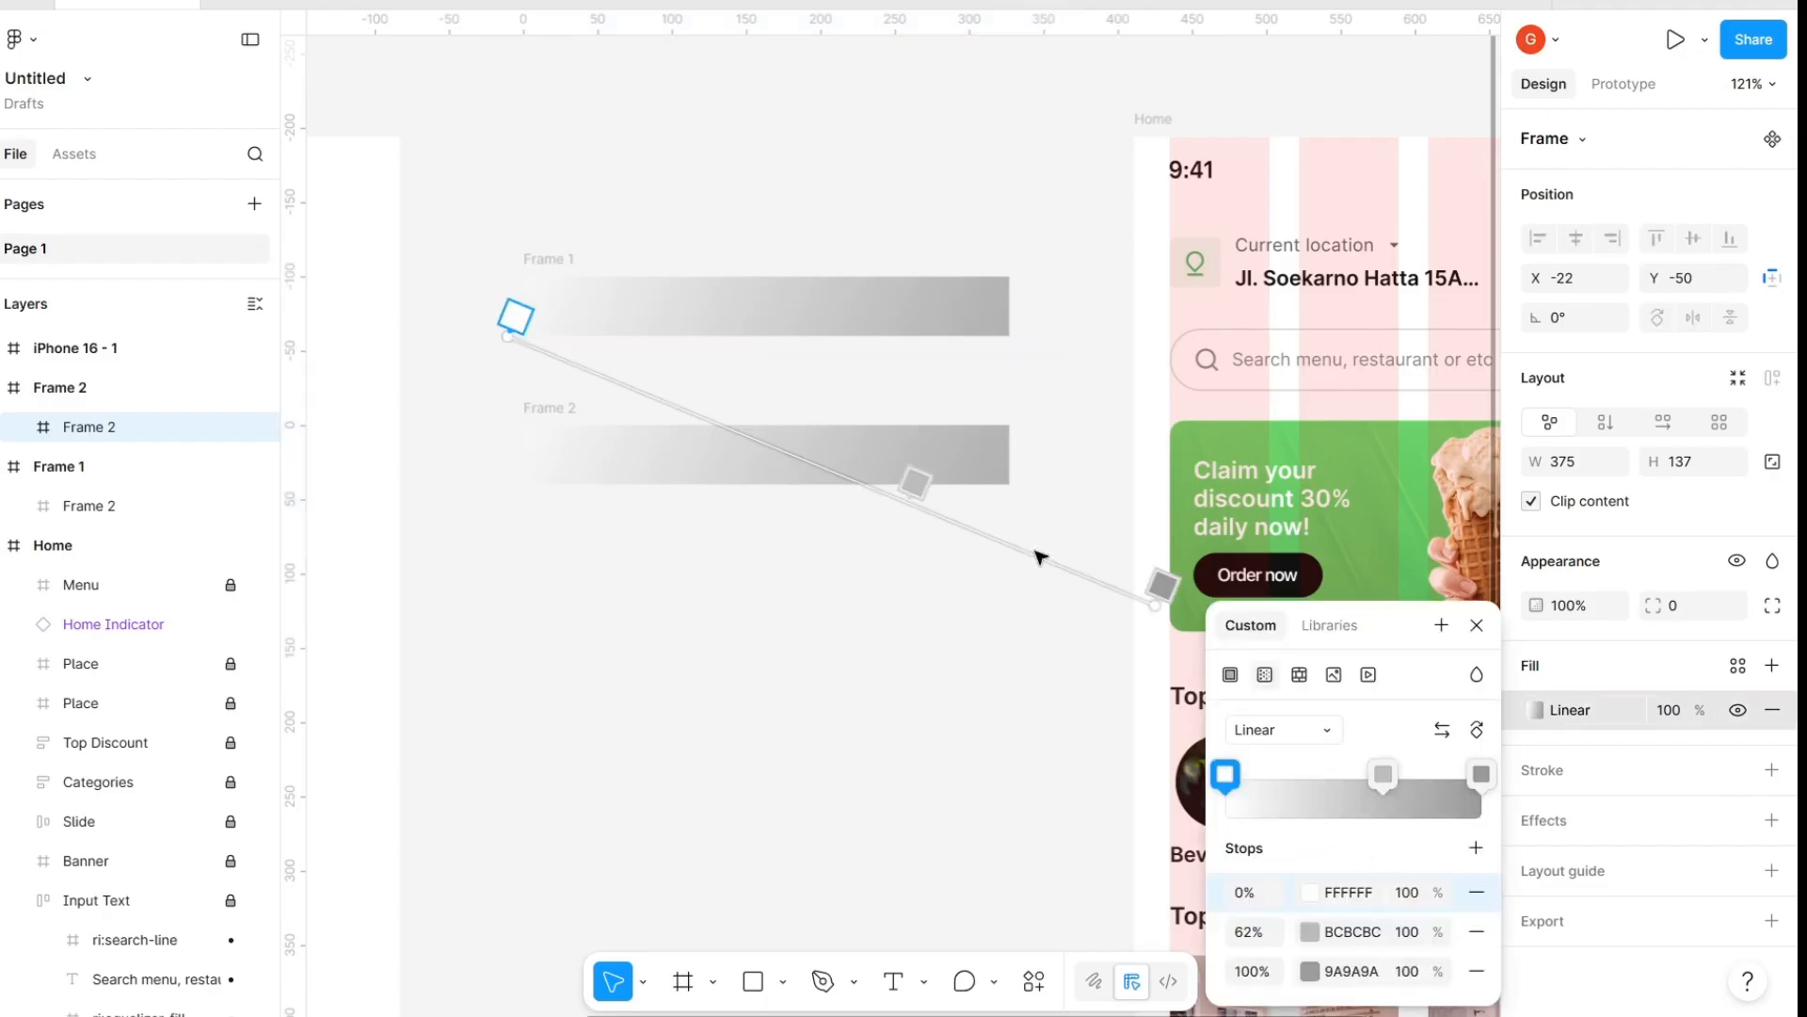
{"action": "left_click_drag", "start_coordinate": [1161, 588], "coordinate": [1017, 813]}
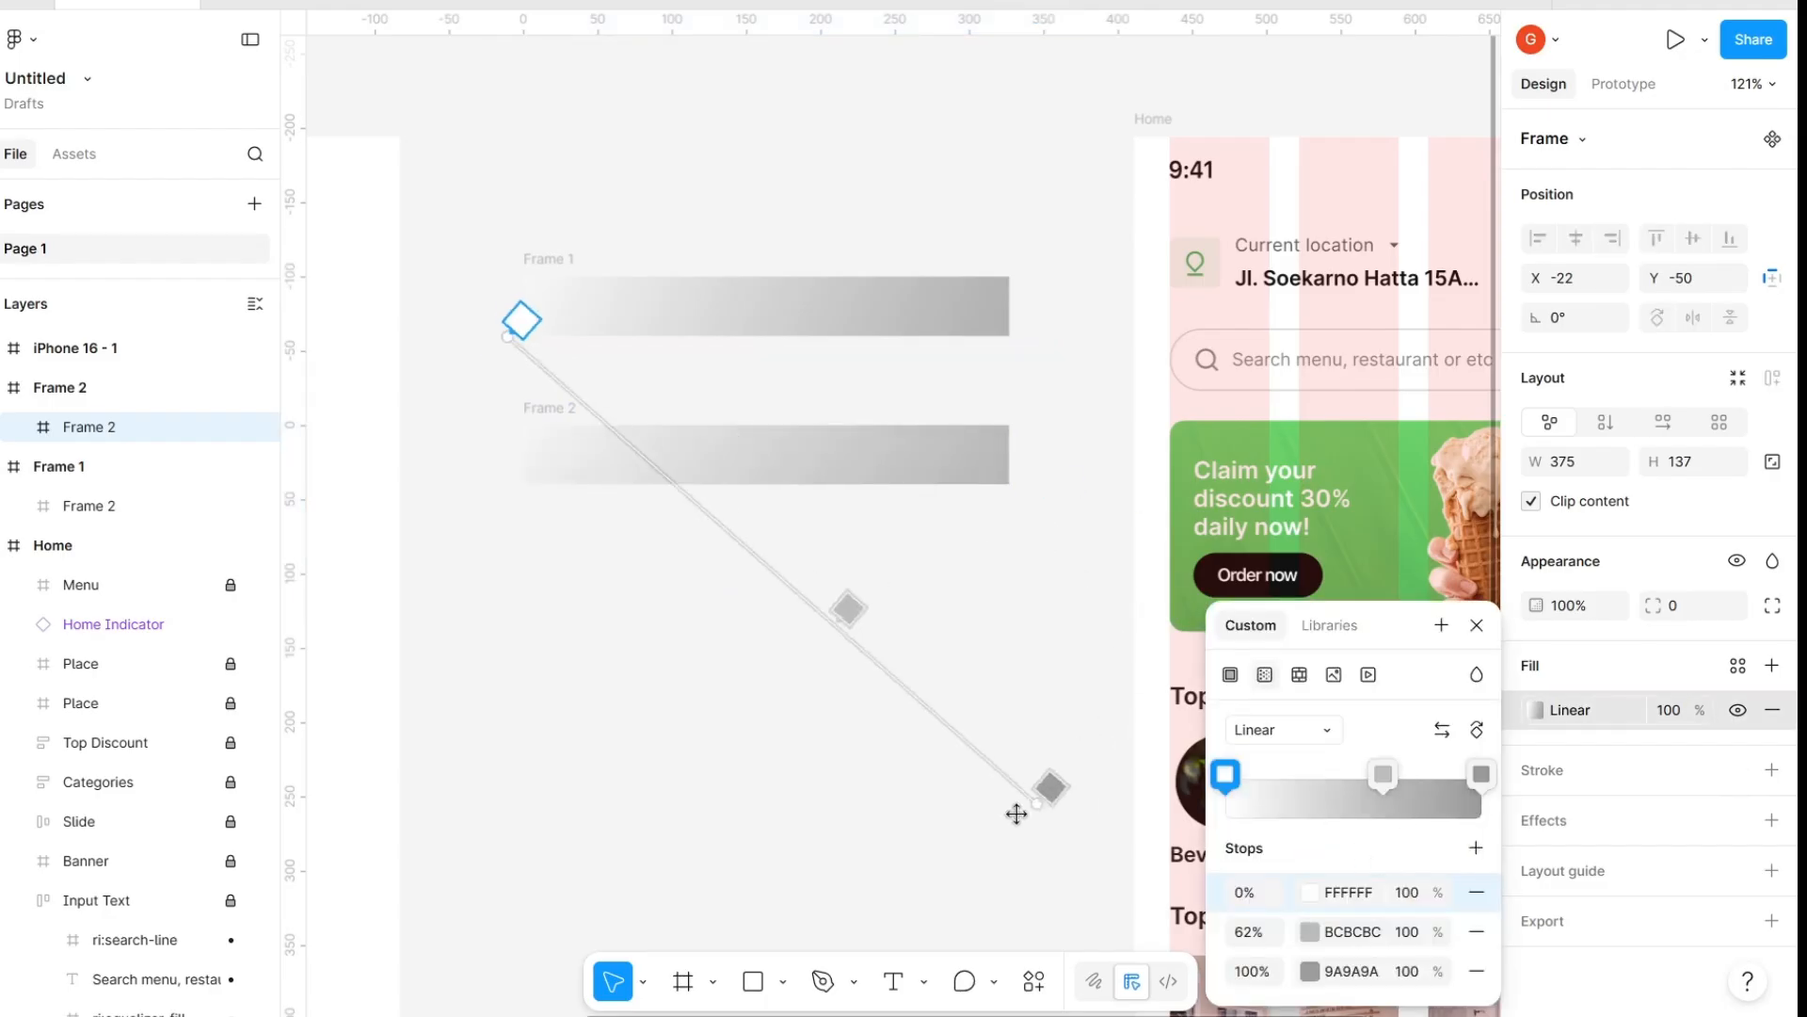
{"action": "left_click_drag", "start_coordinate": [516, 331], "coordinate": [709, 316]}
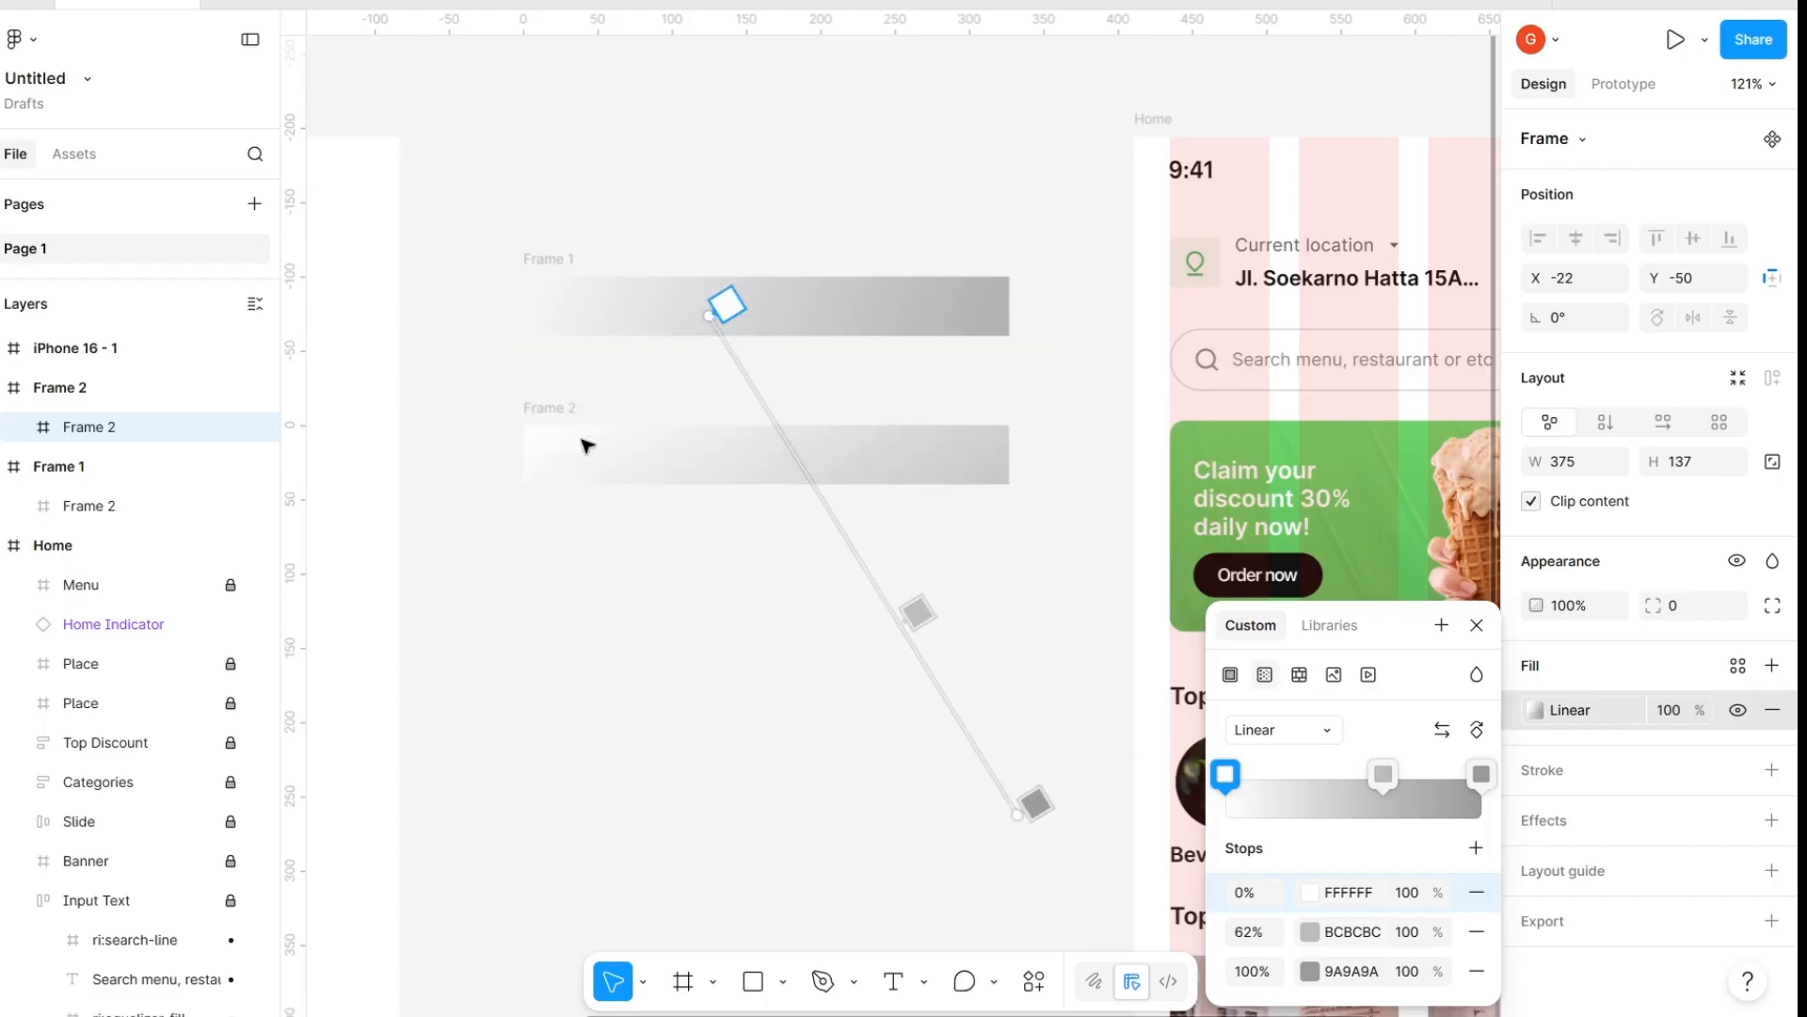
{"action": "key", "text": "Escape"}
Duplicate the second gradient bar and place the copy below it at X 568, Y 156
{"action": "left_click", "coordinate": [706, 444]}
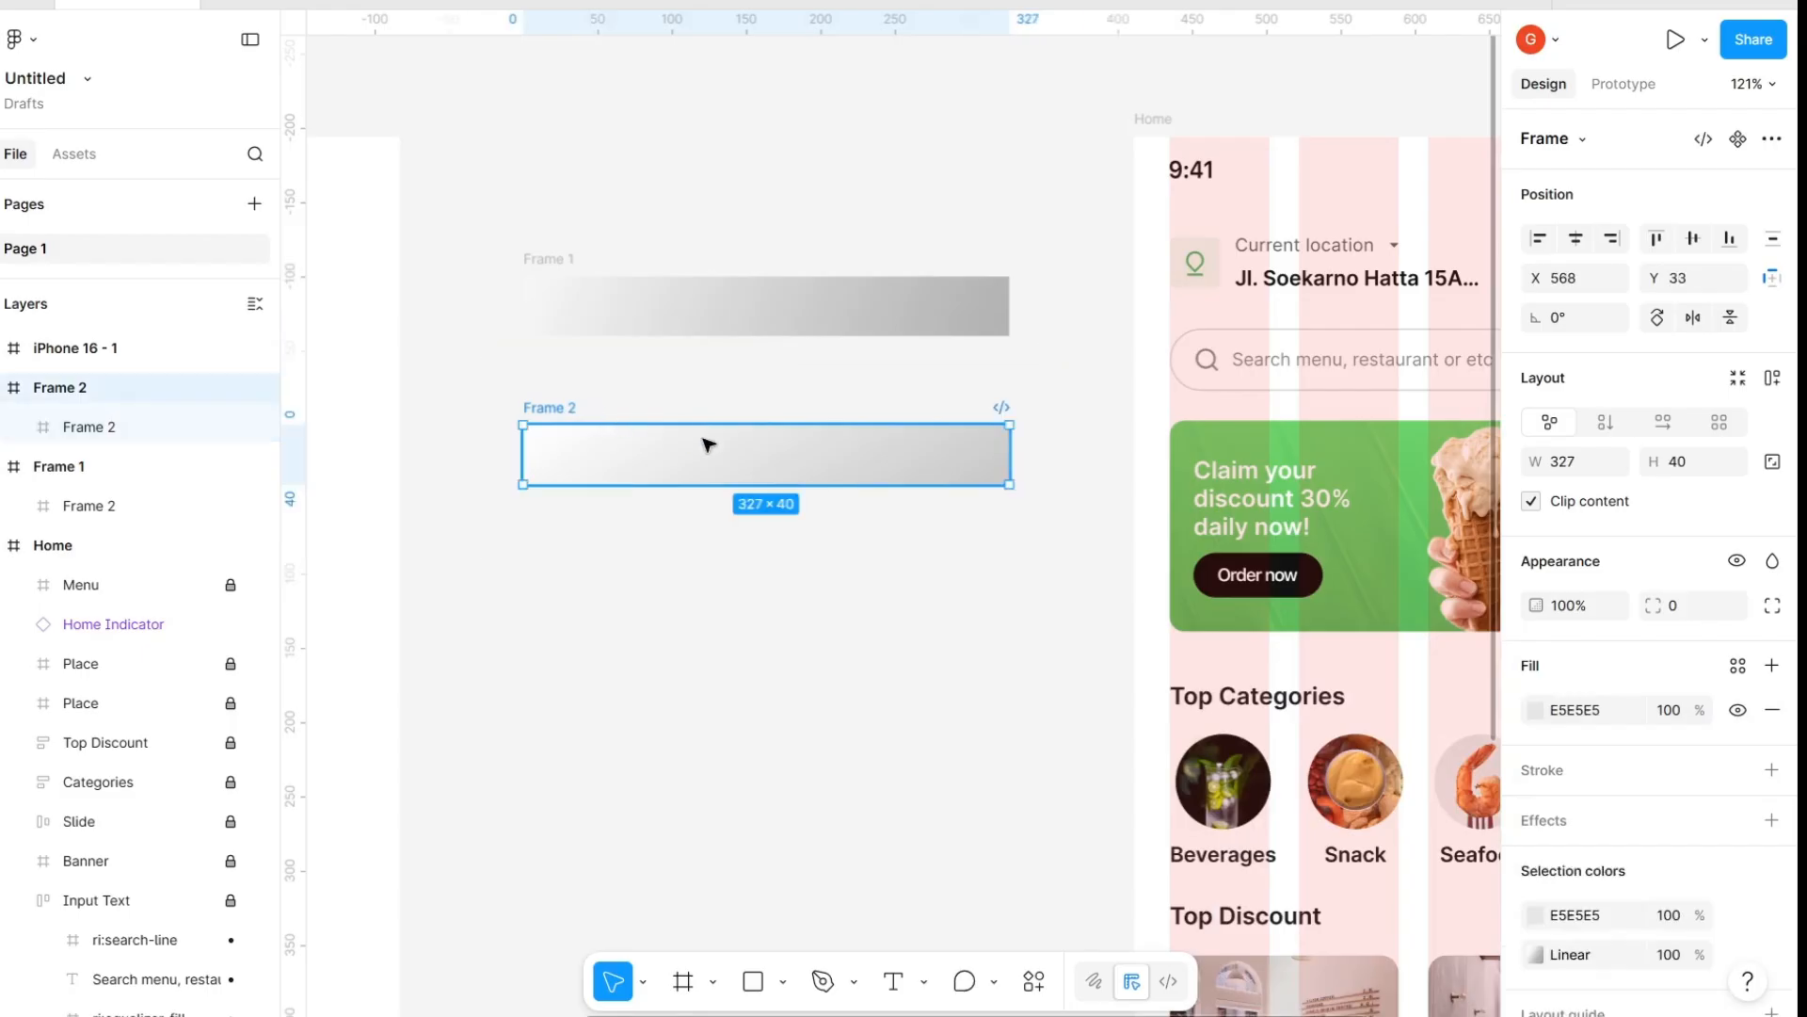
{"action": "key", "text": "ctrl+v"}
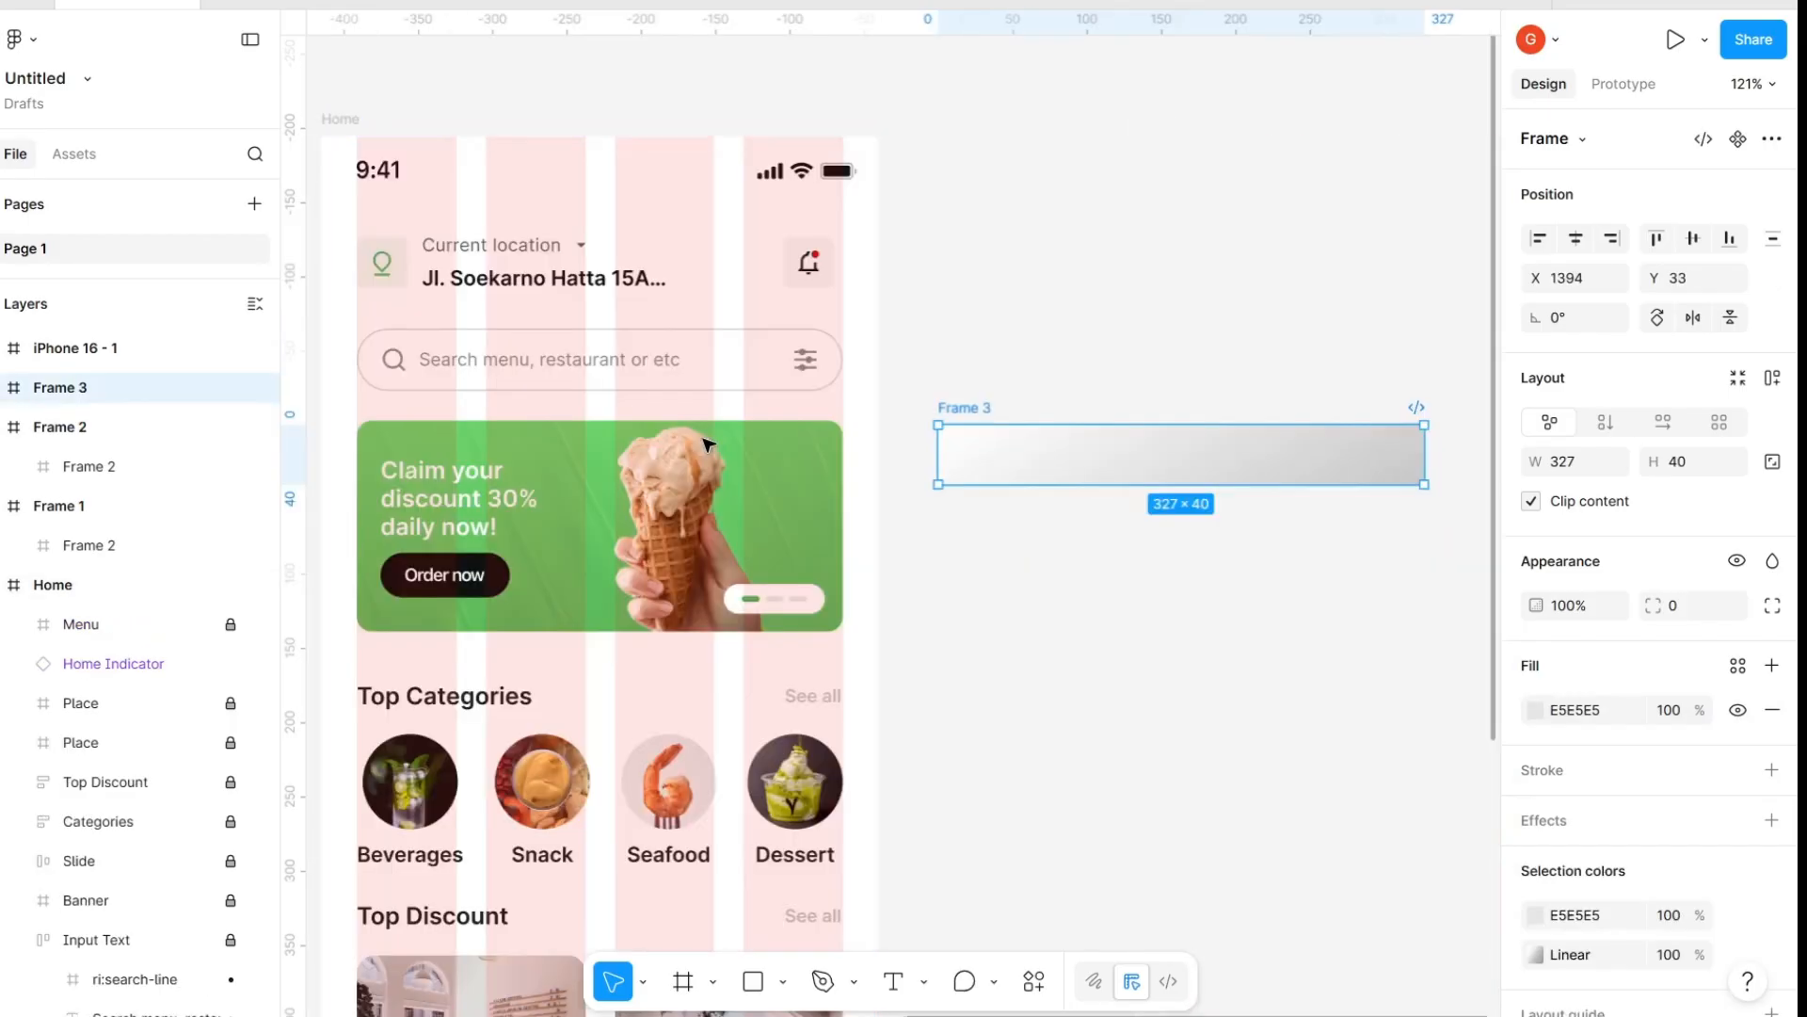
{"action": "scroll", "coordinate": [942, 459], "scroll_direction": "left", "scroll_amount": 3}
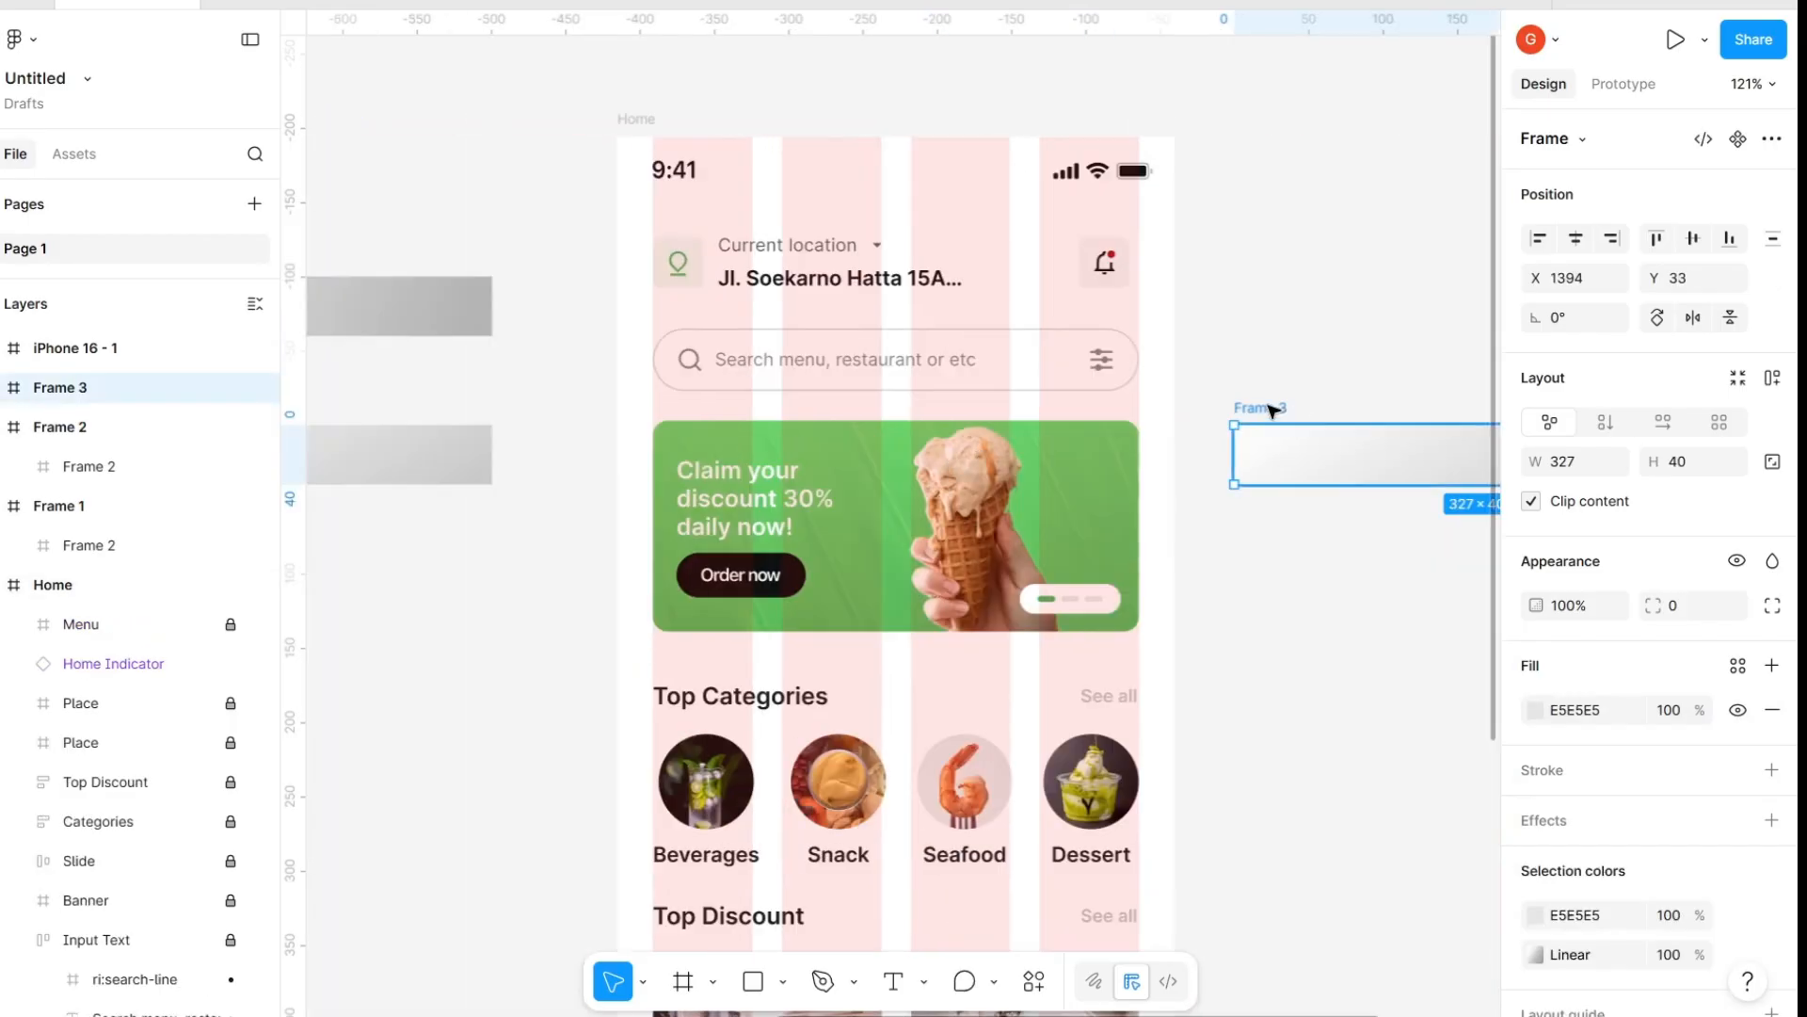
{"action": "left_click_drag", "start_coordinate": [692, 638], "coordinate": [569, 589]}
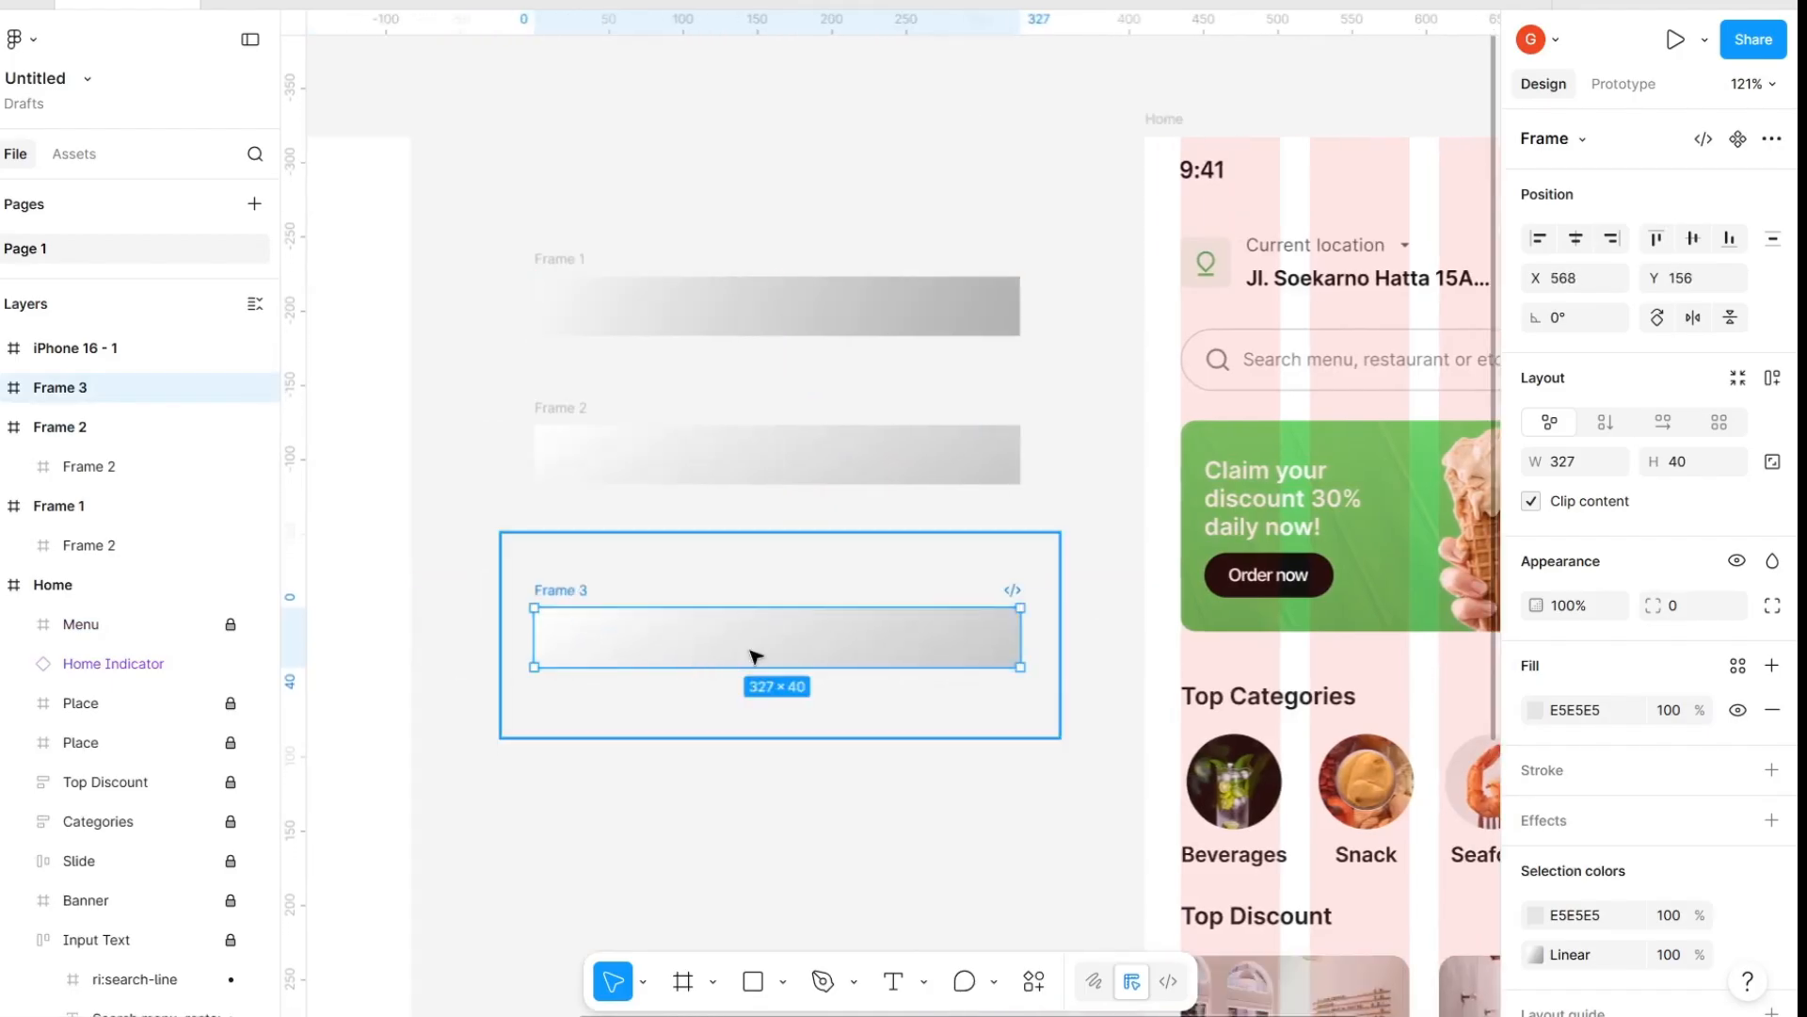
Reverse the third bar's gradient so it runs from white at the upper right to grey at the lower left
{"action": "double_click", "coordinate": [753, 657]}
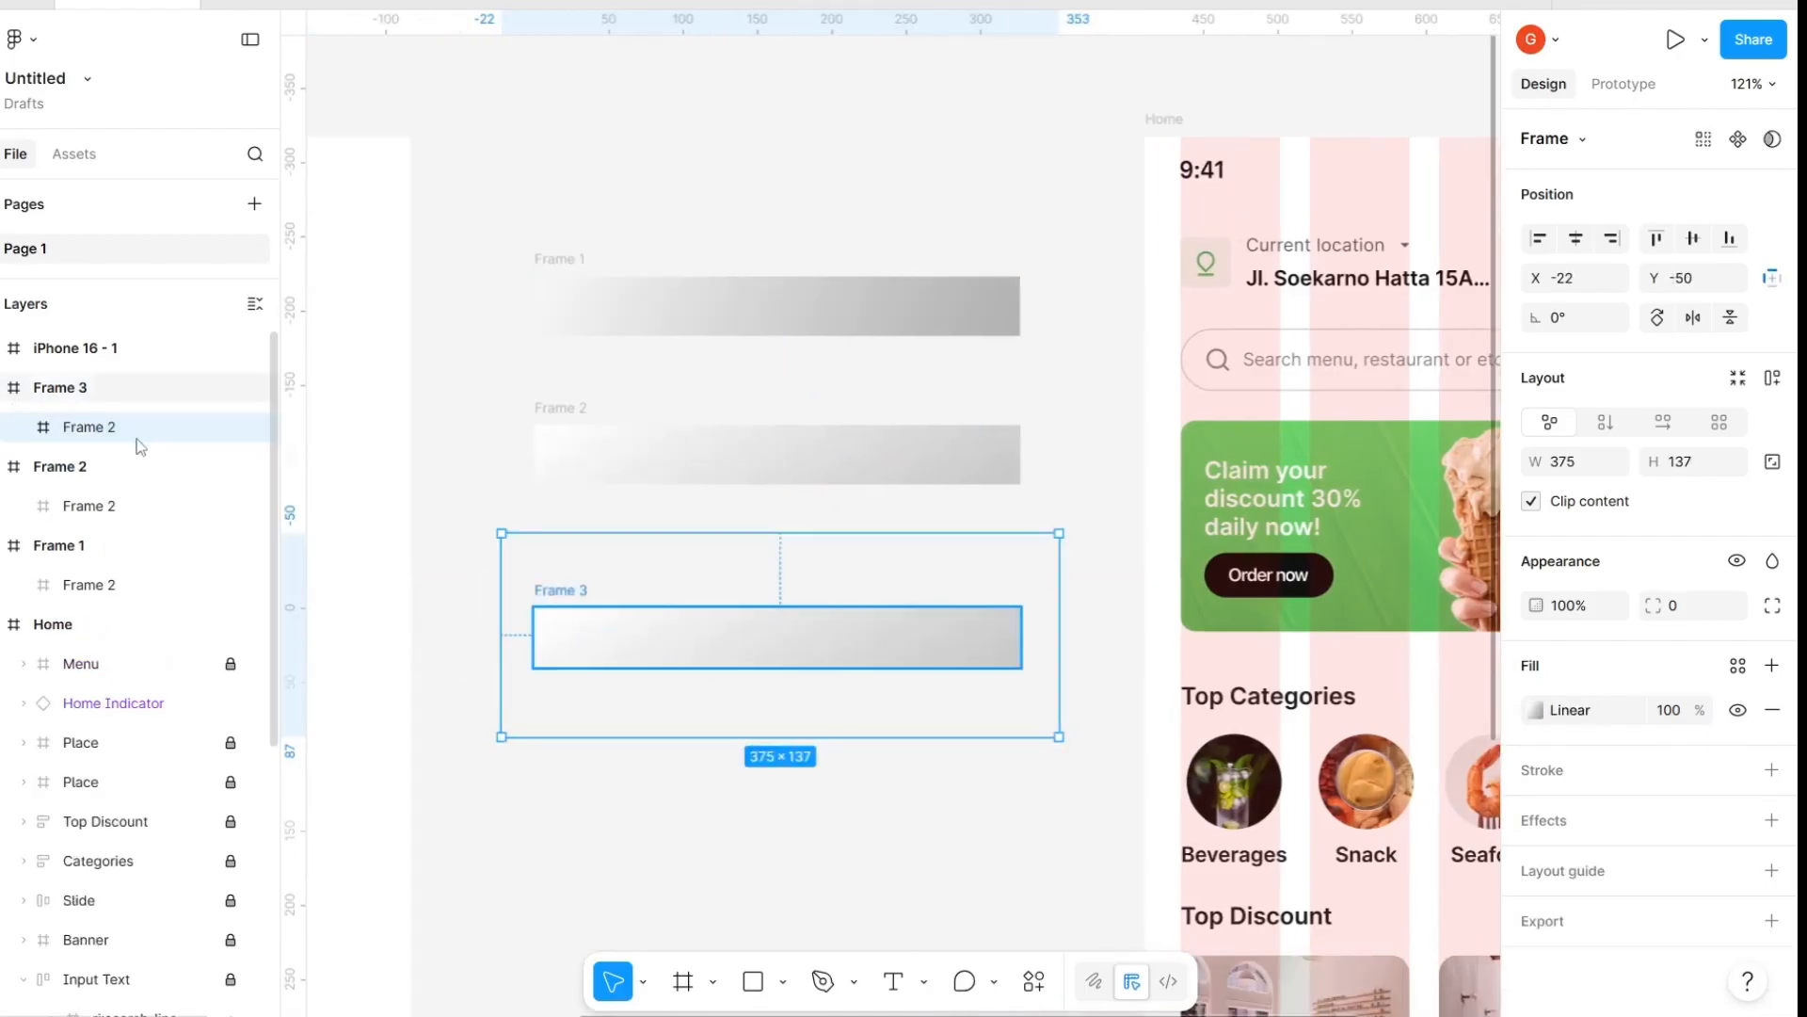
{"action": "left_click", "coordinate": [1541, 714]}
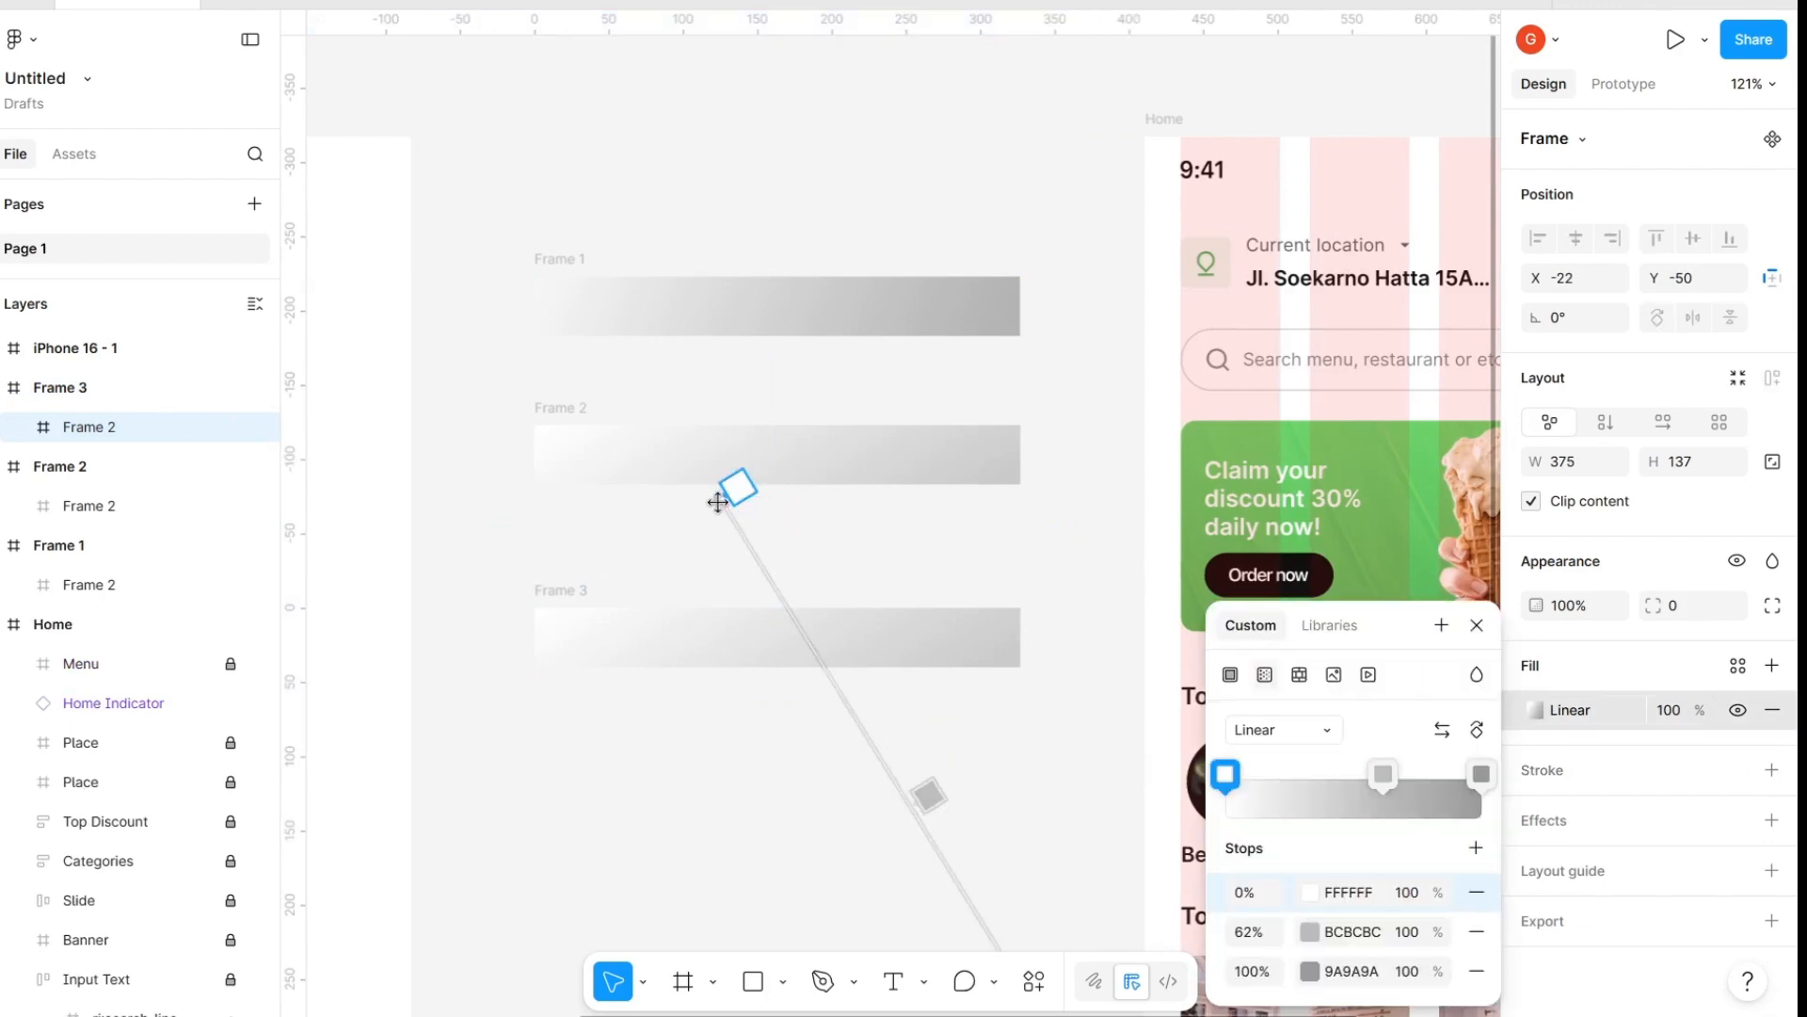
{"action": "left_click_drag", "start_coordinate": [720, 500], "coordinate": [899, 456]}
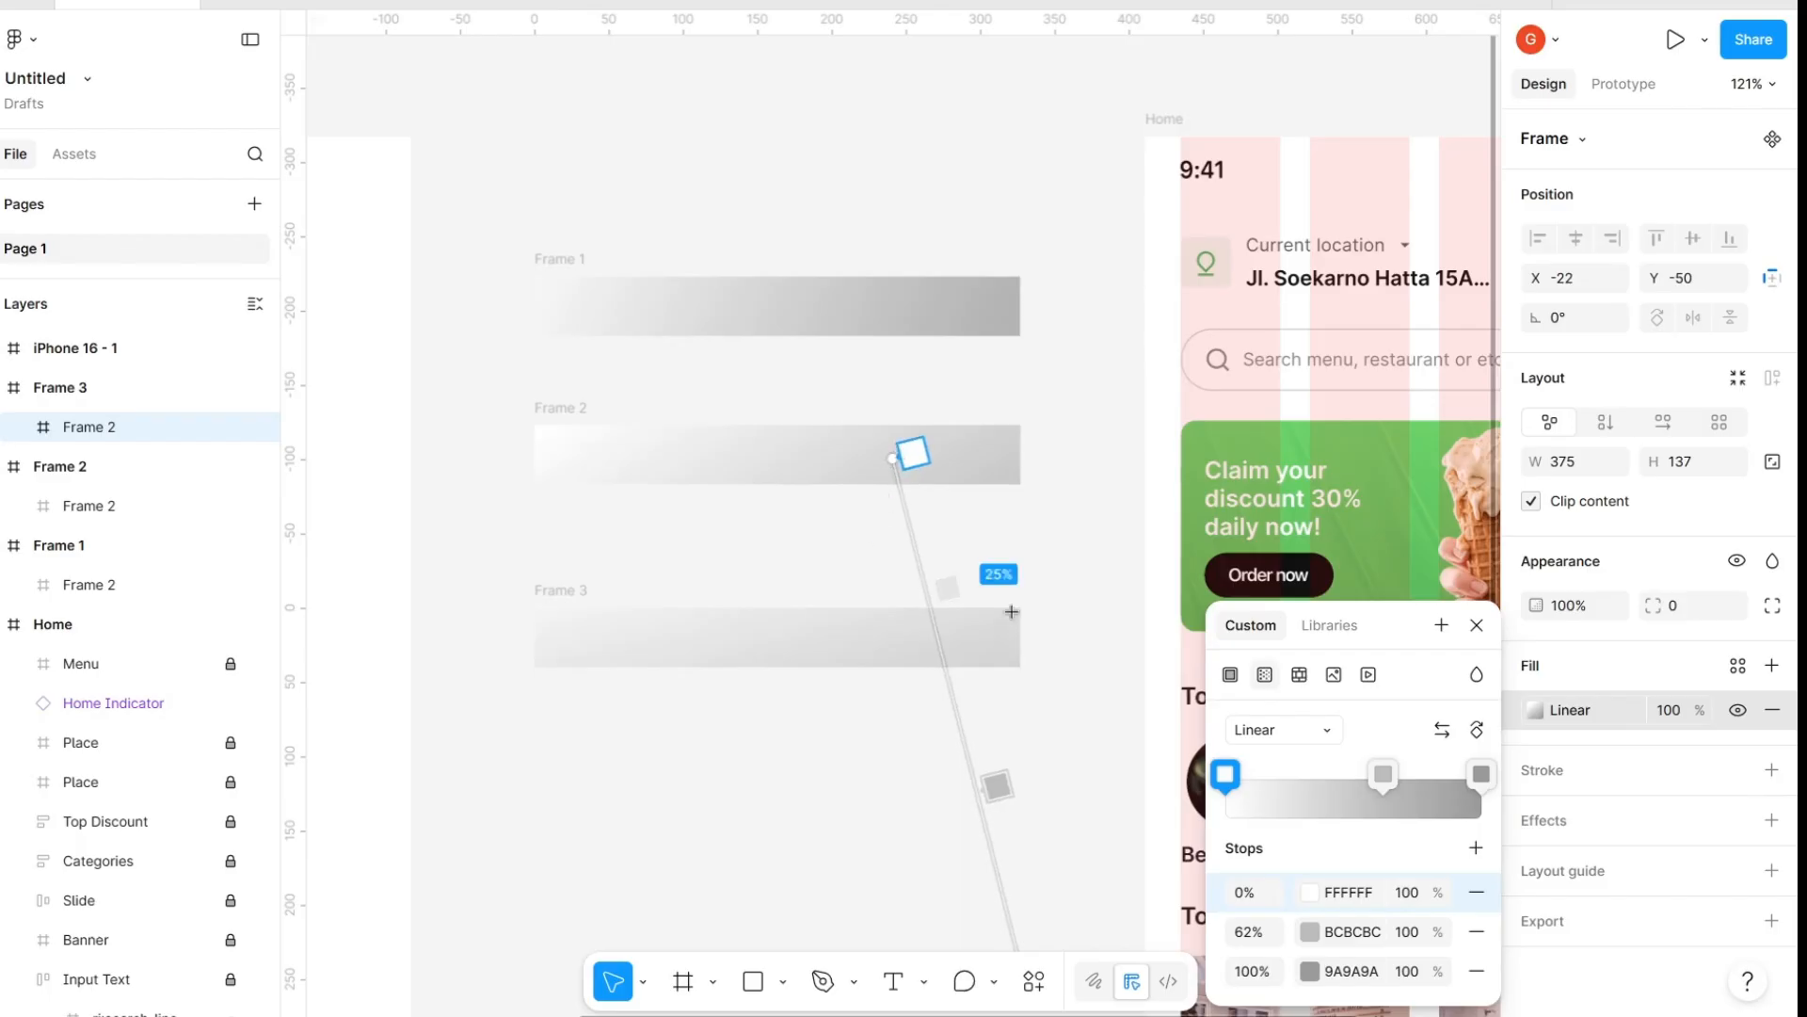
{"action": "scroll", "coordinate": [1012, 684], "scroll_direction": "down", "scroll_amount": 3}
{"action": "left_click_drag", "start_coordinate": [1035, 694], "coordinate": [460, 680]}
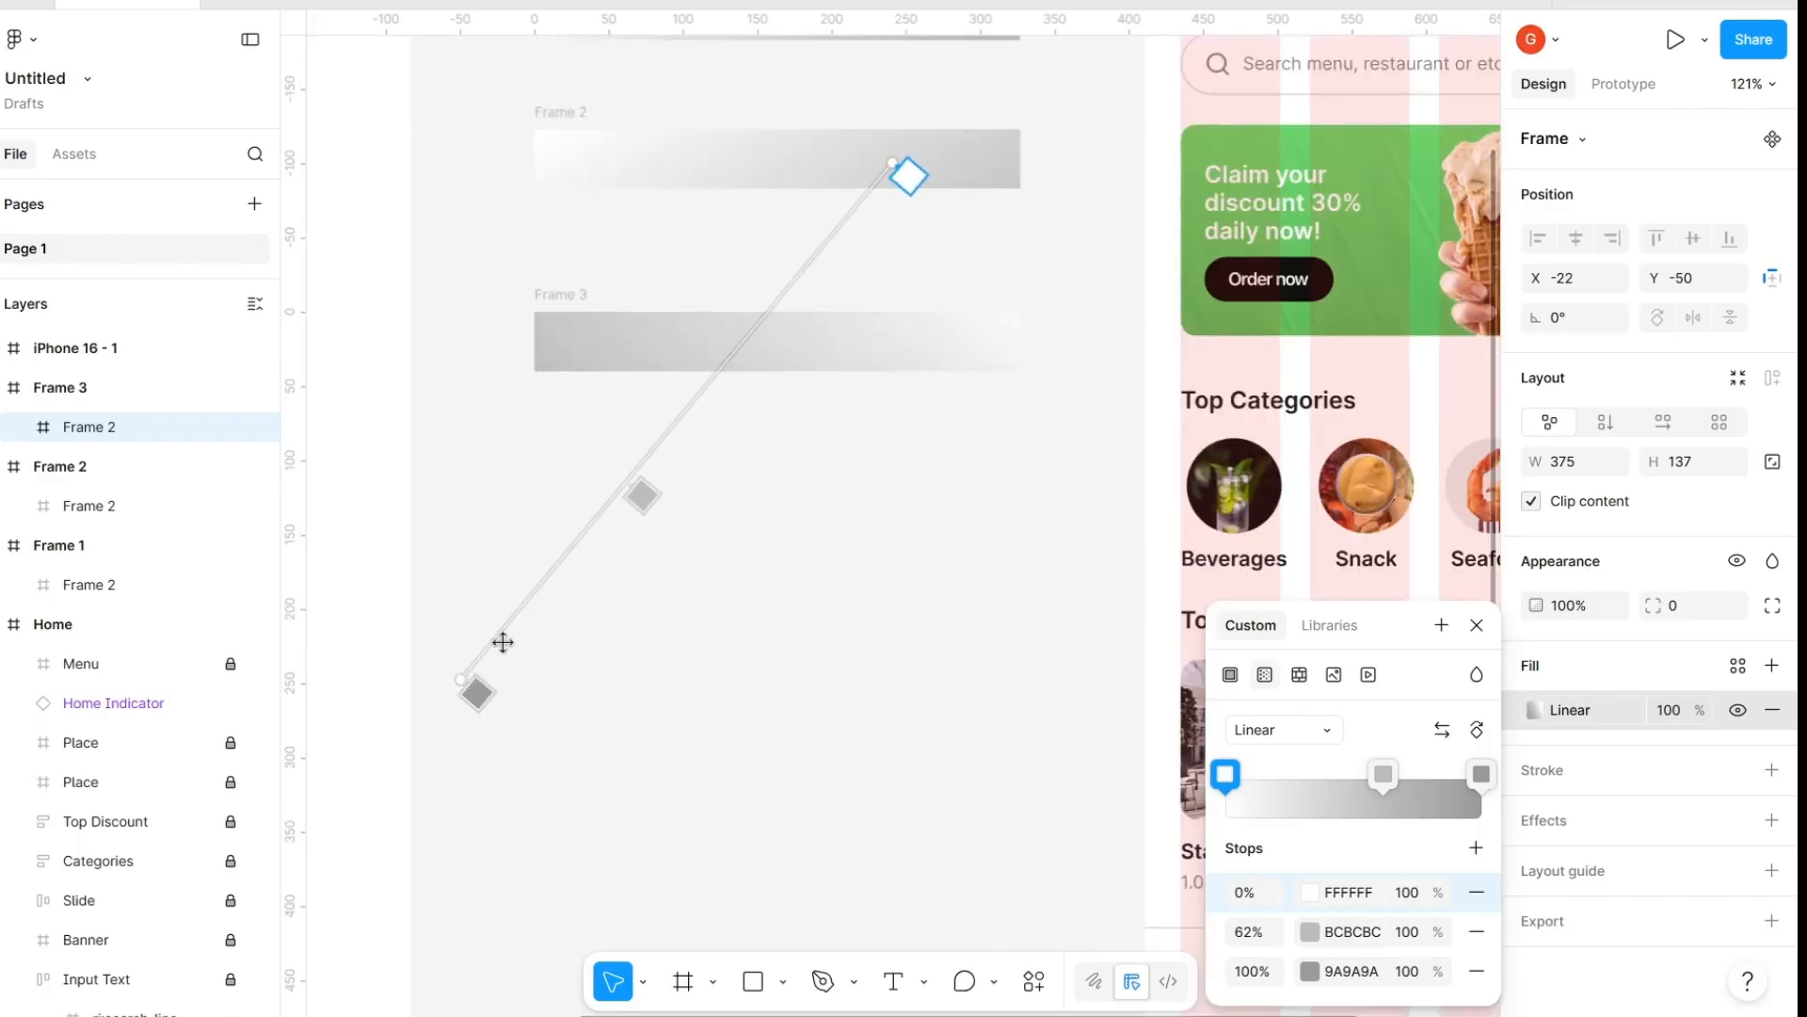
Fine-tune both end points of the third bar's gradient and shift its BCBCBC middle stop to 75%
{"action": "mouse_move", "coordinate": [882, 170]}
{"action": "left_mouse_down"}
{"action": "mouse_move", "coordinate": [842, 232]}
{"action": "mouse_move", "coordinate": [863, 202]}
{"action": "mouse_move", "coordinate": [894, 202]}
{"action": "left_mouse_up"}
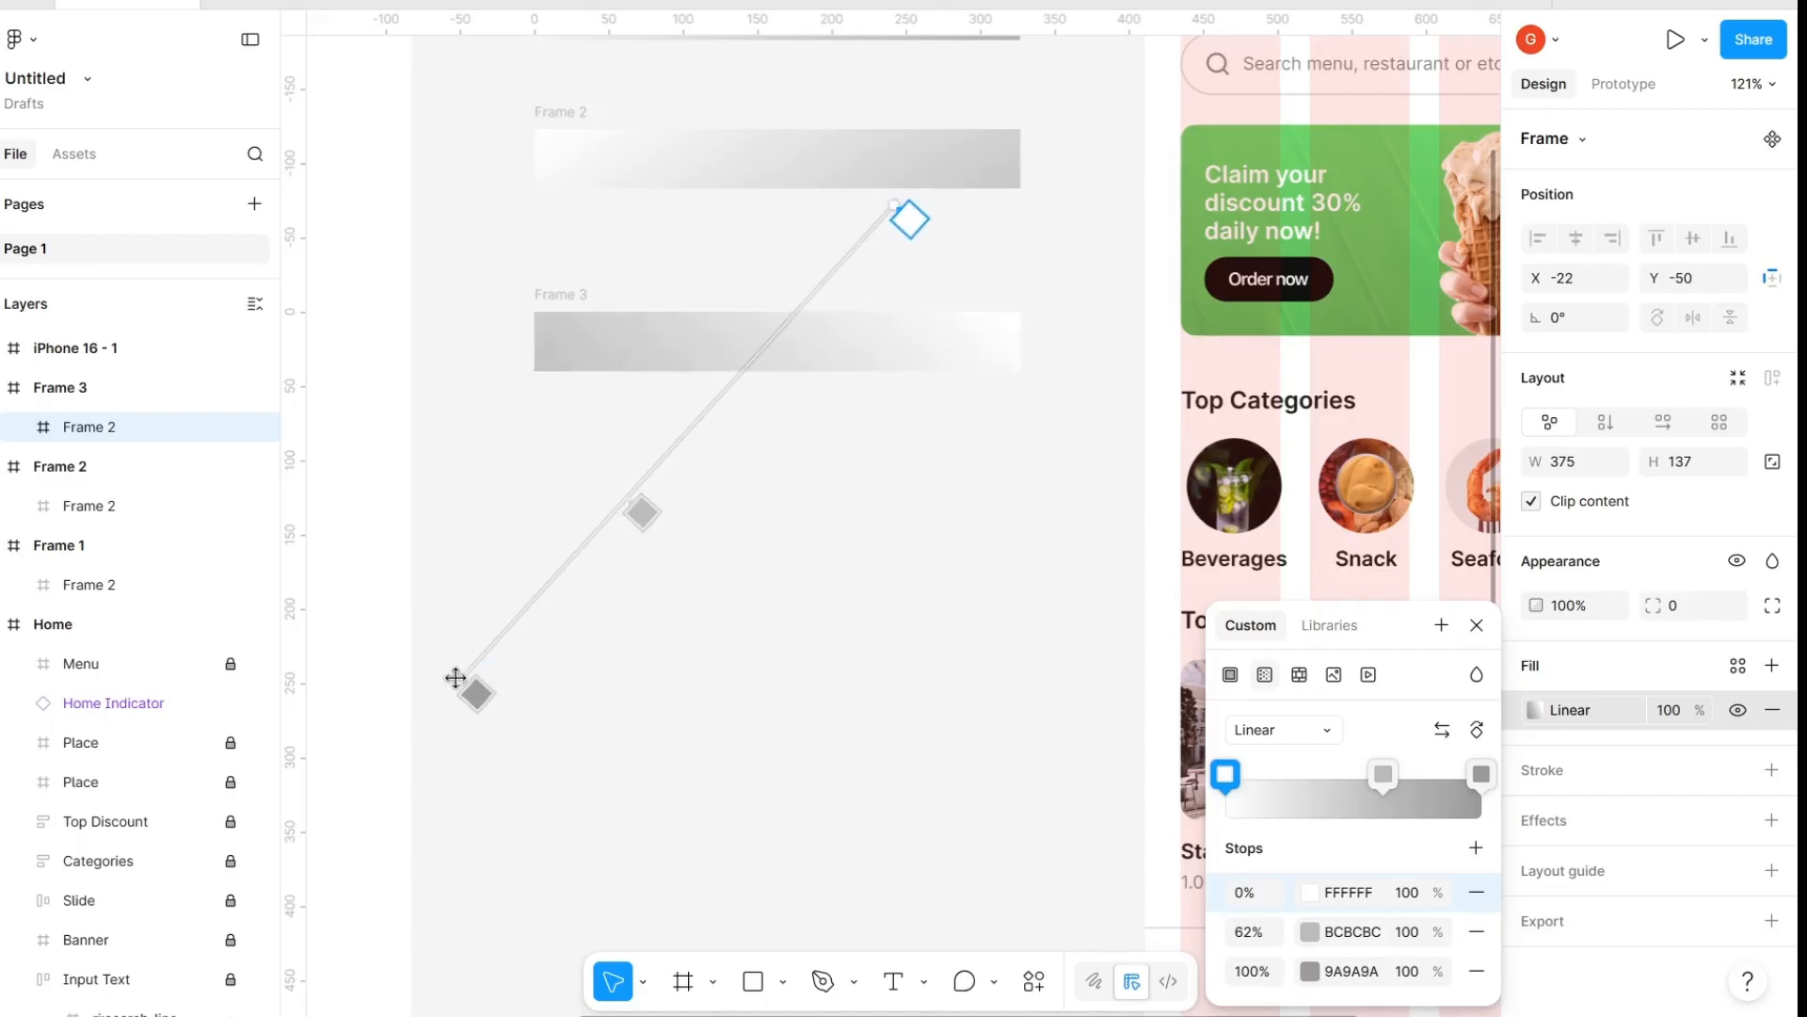
{"action": "left_click_drag", "start_coordinate": [461, 678], "coordinate": [387, 678]}
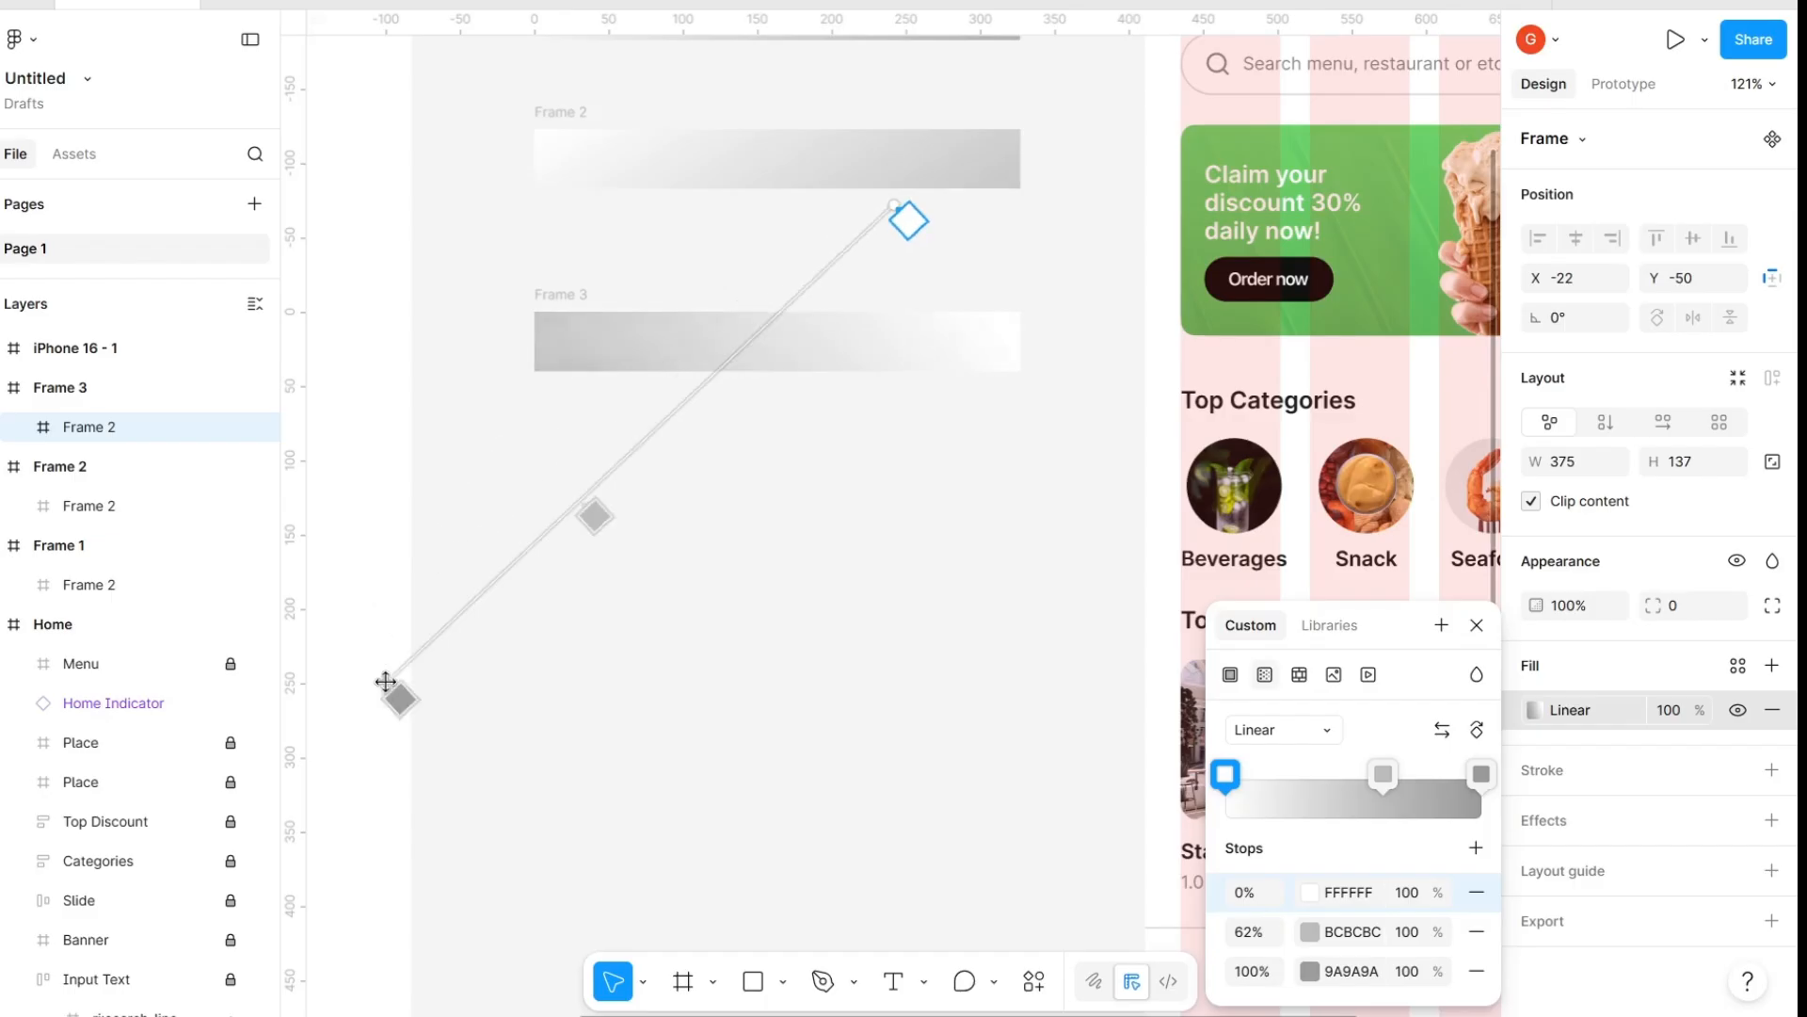
{"action": "left_click_drag", "start_coordinate": [586, 505], "coordinate": [524, 575]}
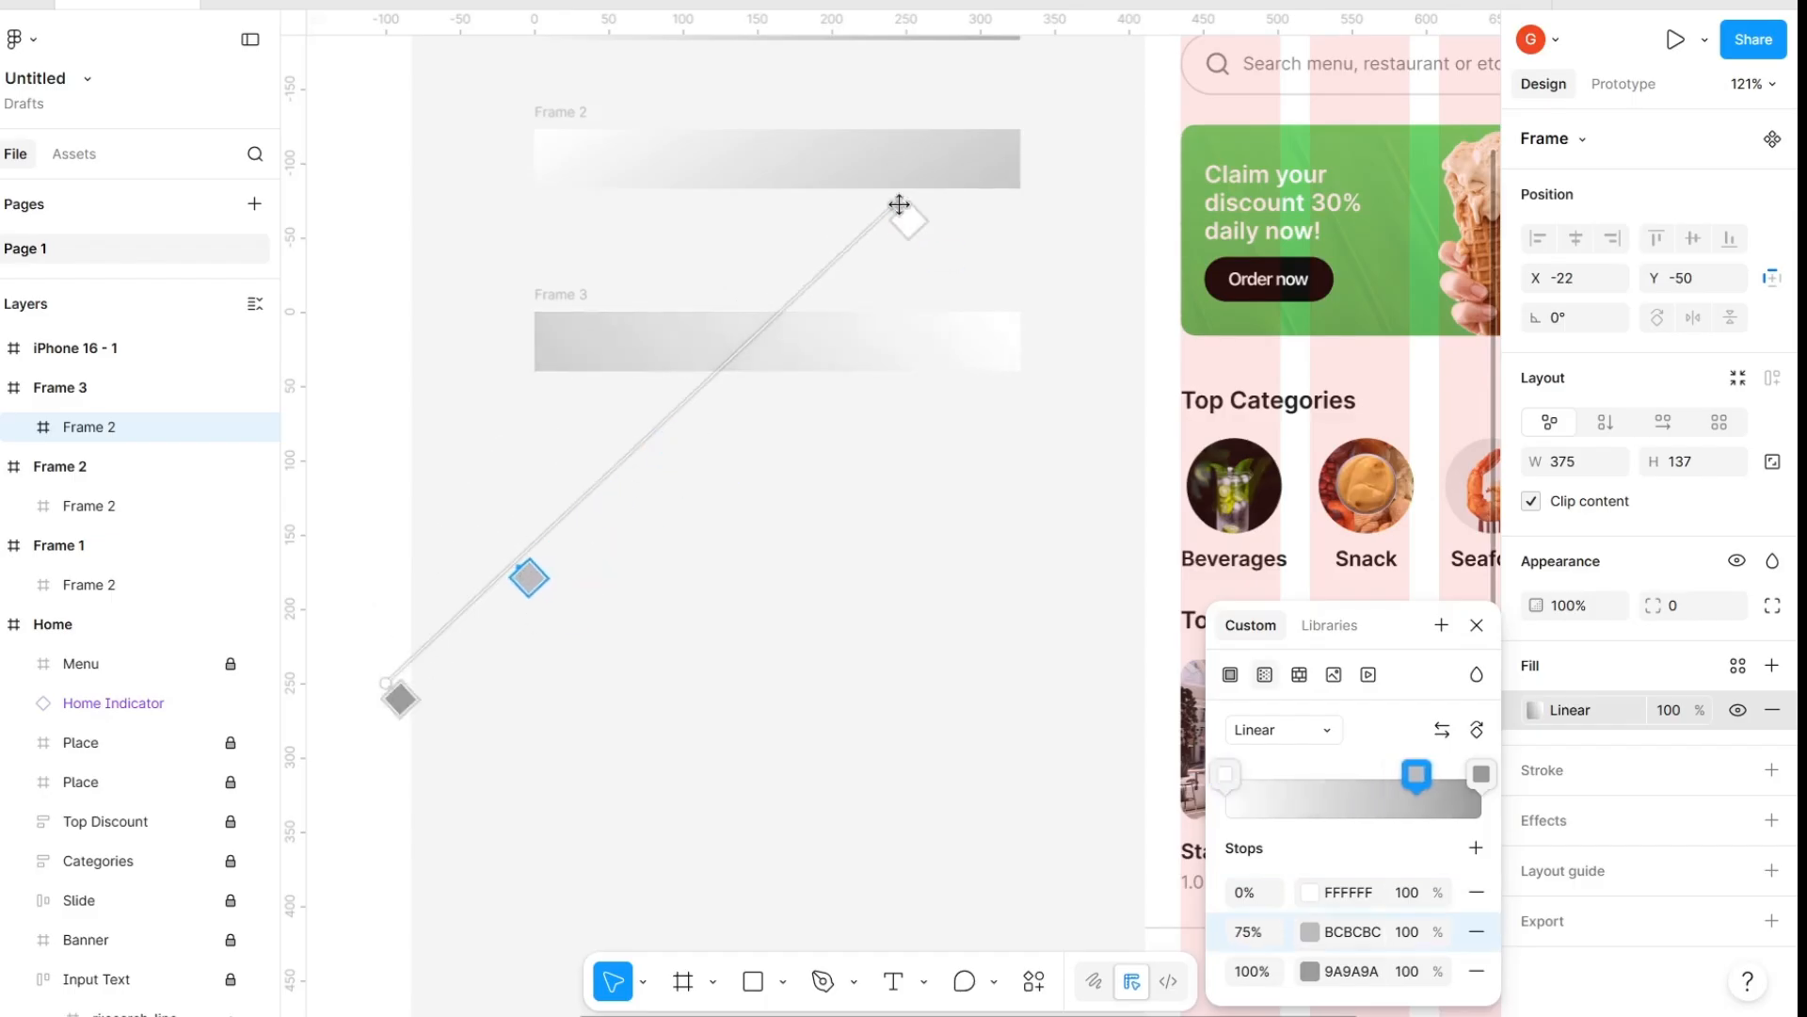
{"action": "left_click_drag", "start_coordinate": [896, 199], "coordinate": [934, 196]}
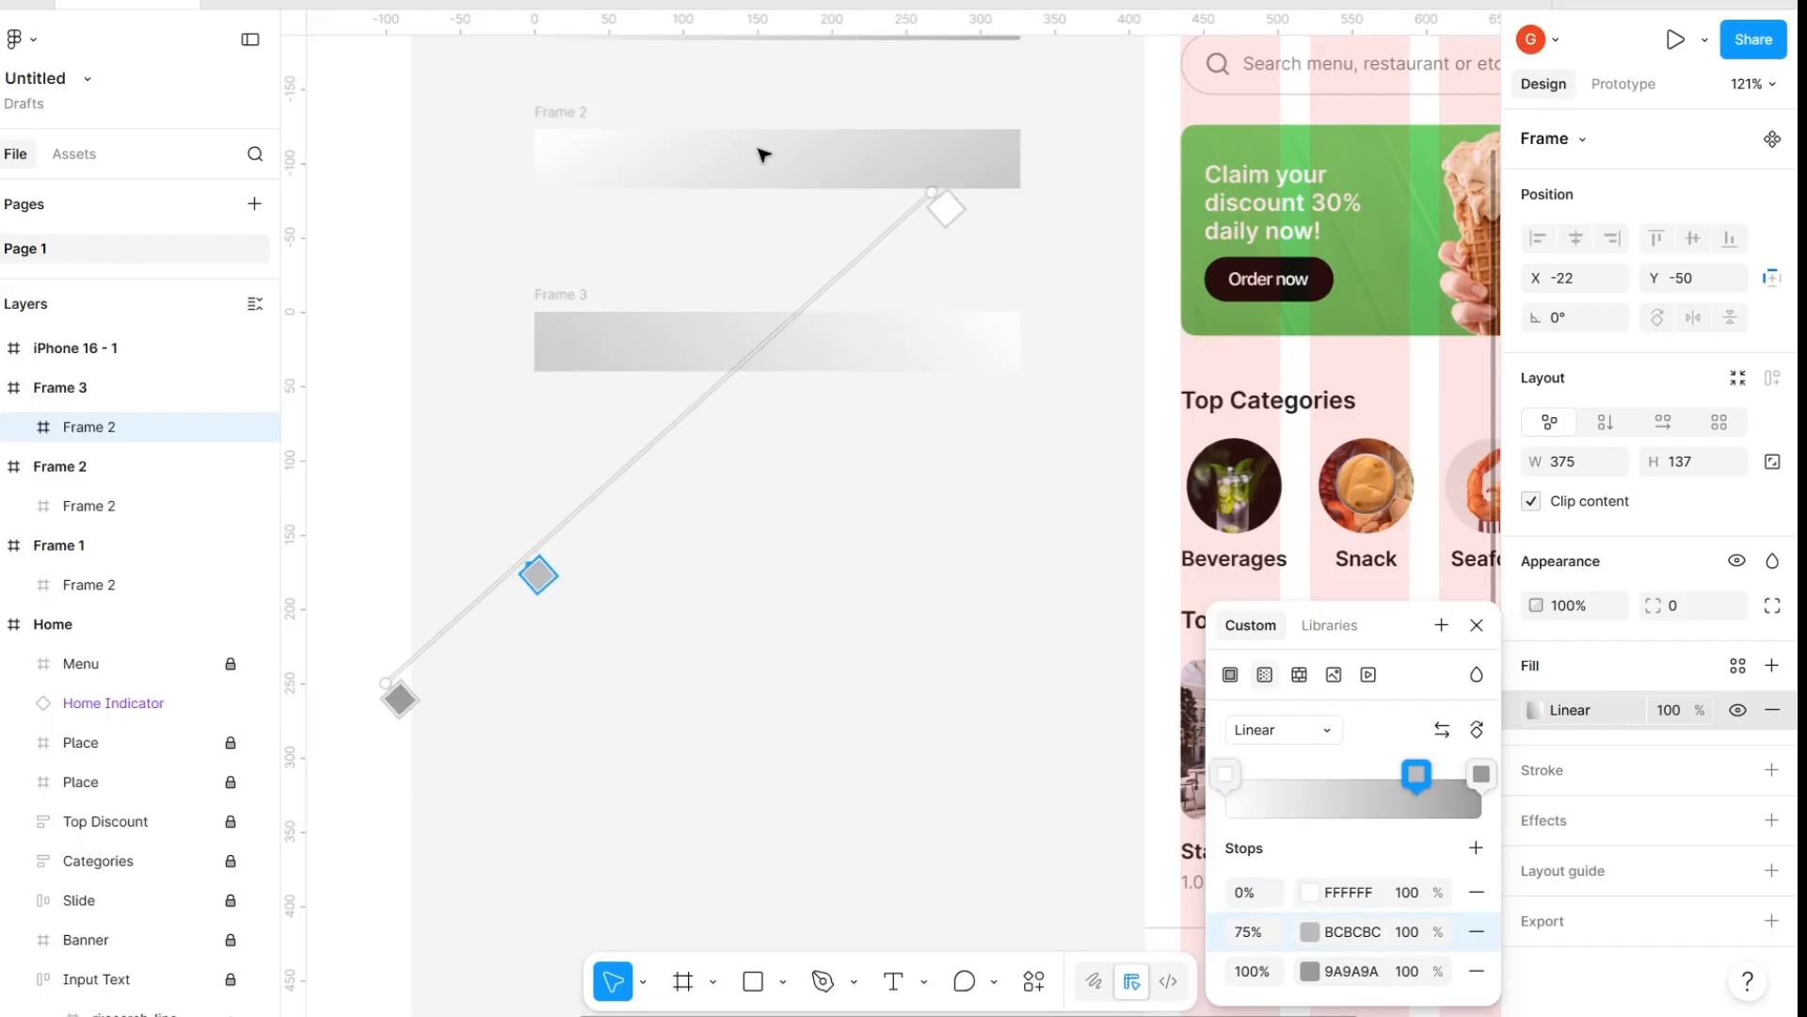
{"action": "scroll", "coordinate": [765, 156], "scroll_direction": "up", "scroll_amount": 5}
{"action": "scroll", "coordinate": [816, 354], "scroll_direction": "down", "scroll_amount": 2}
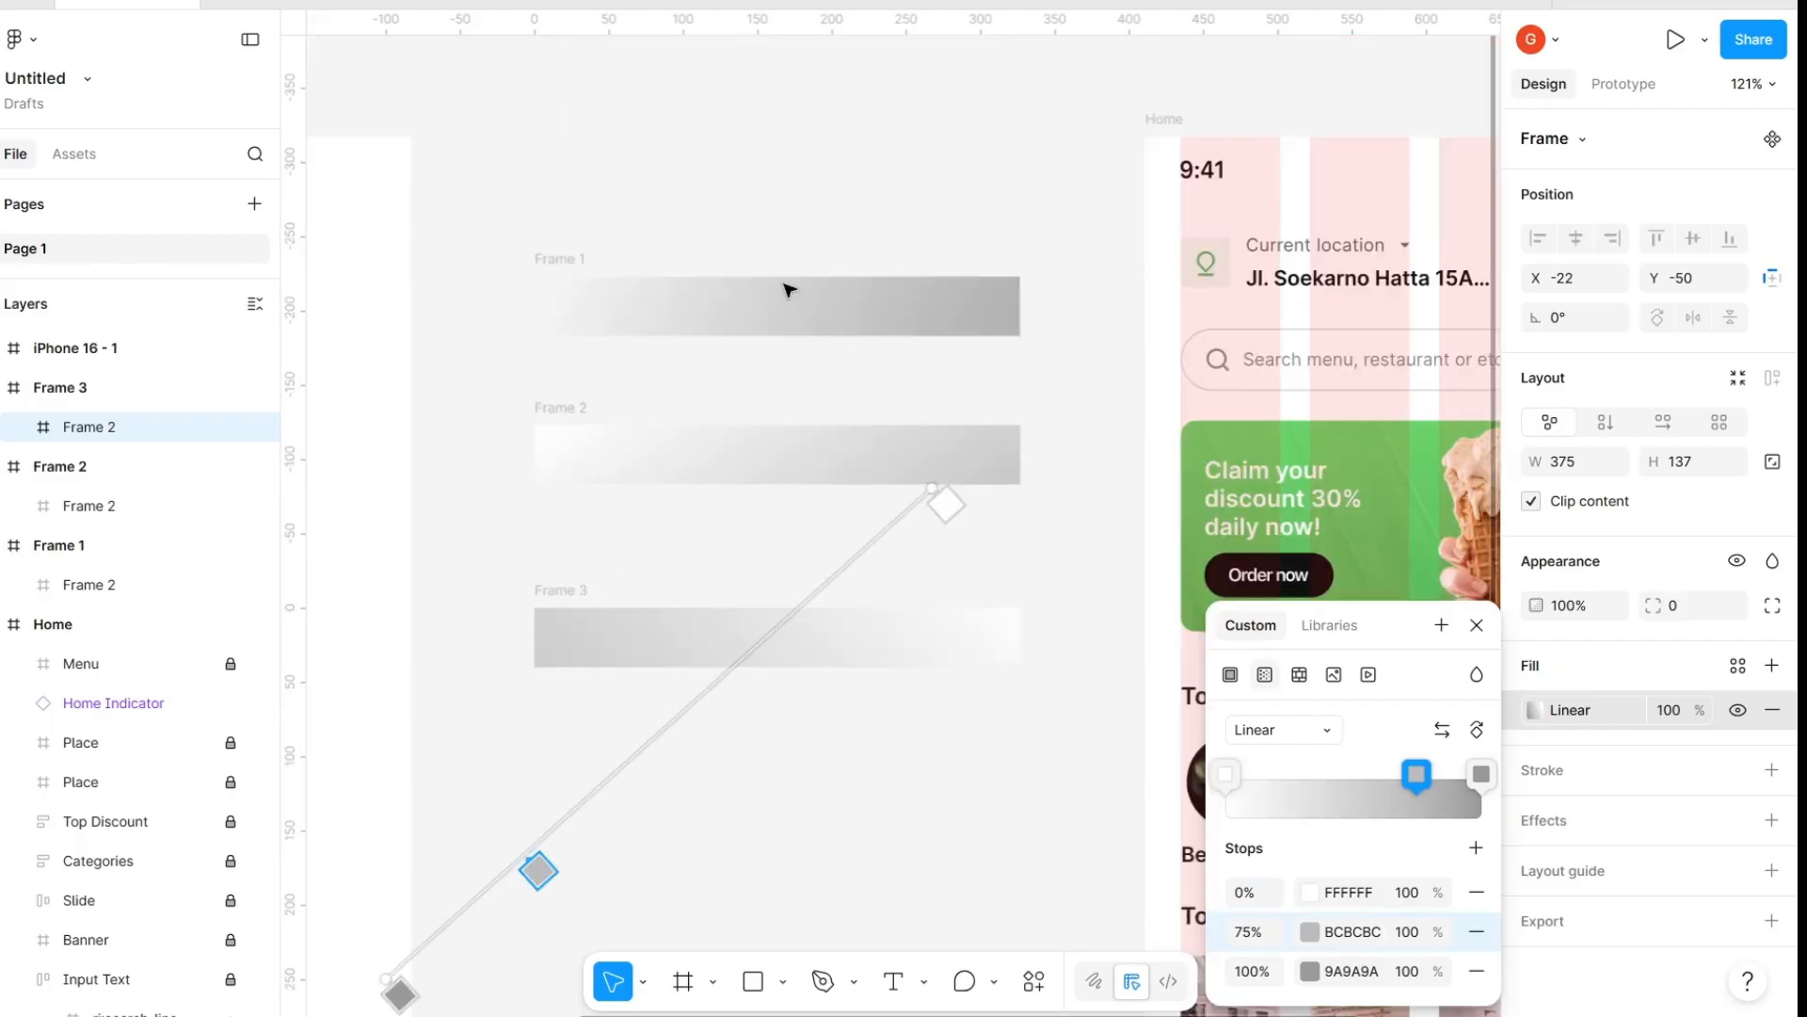
{"action": "key", "text": "Escape"}
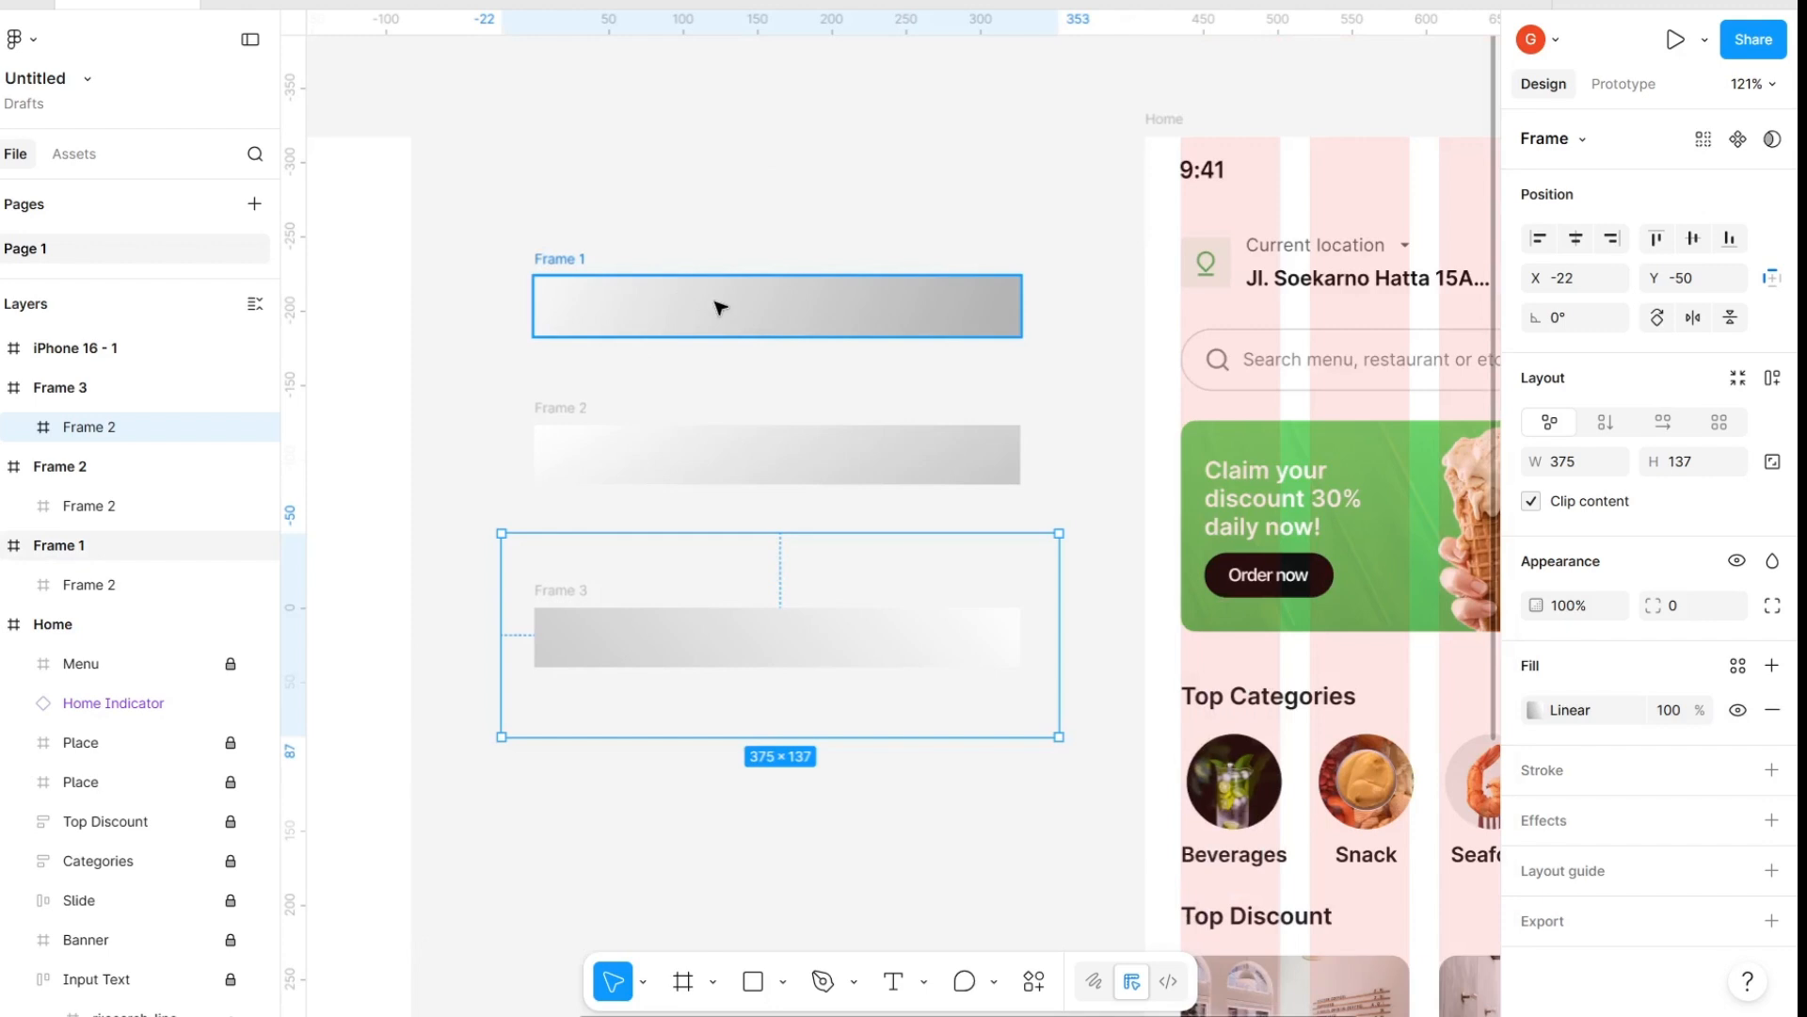
Shift the BCBCBC middle stop of the first bar's nested gradient closer to its 100% stop
{"action": "left_click", "coordinate": [720, 308]}
{"action": "left_click", "coordinate": [772, 303]}
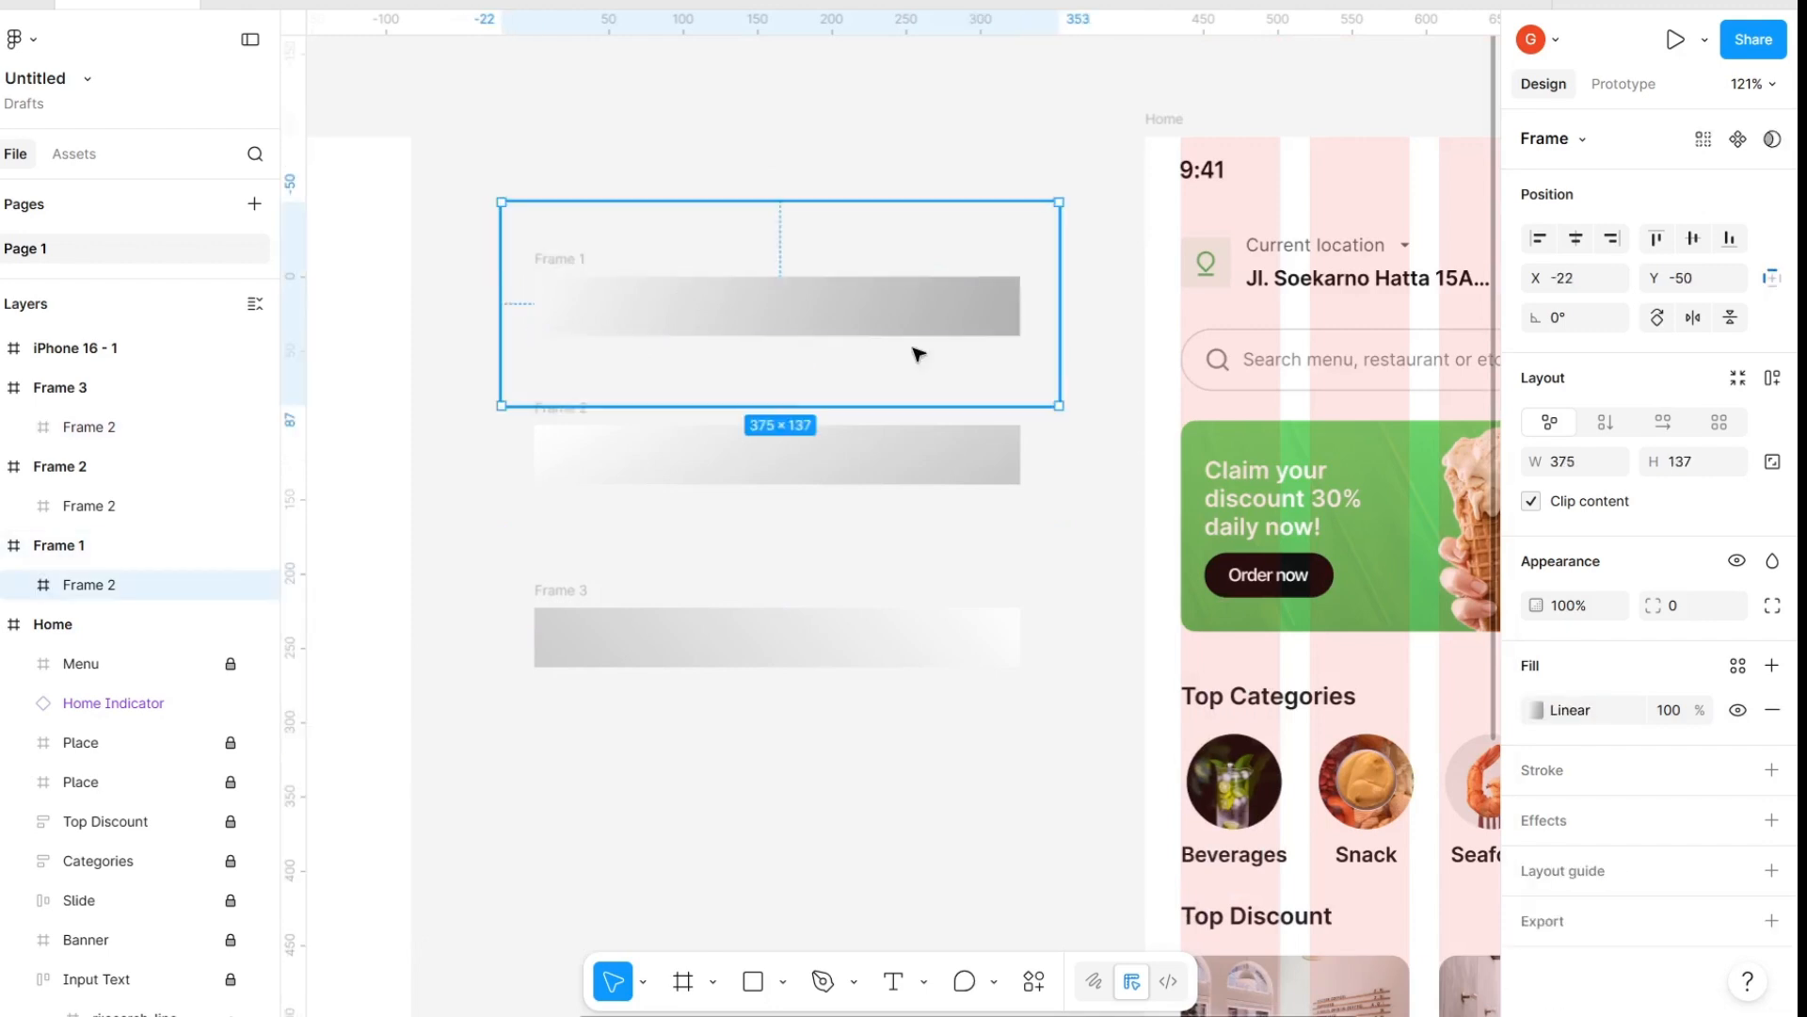
{"action": "left_click", "coordinate": [1534, 712]}
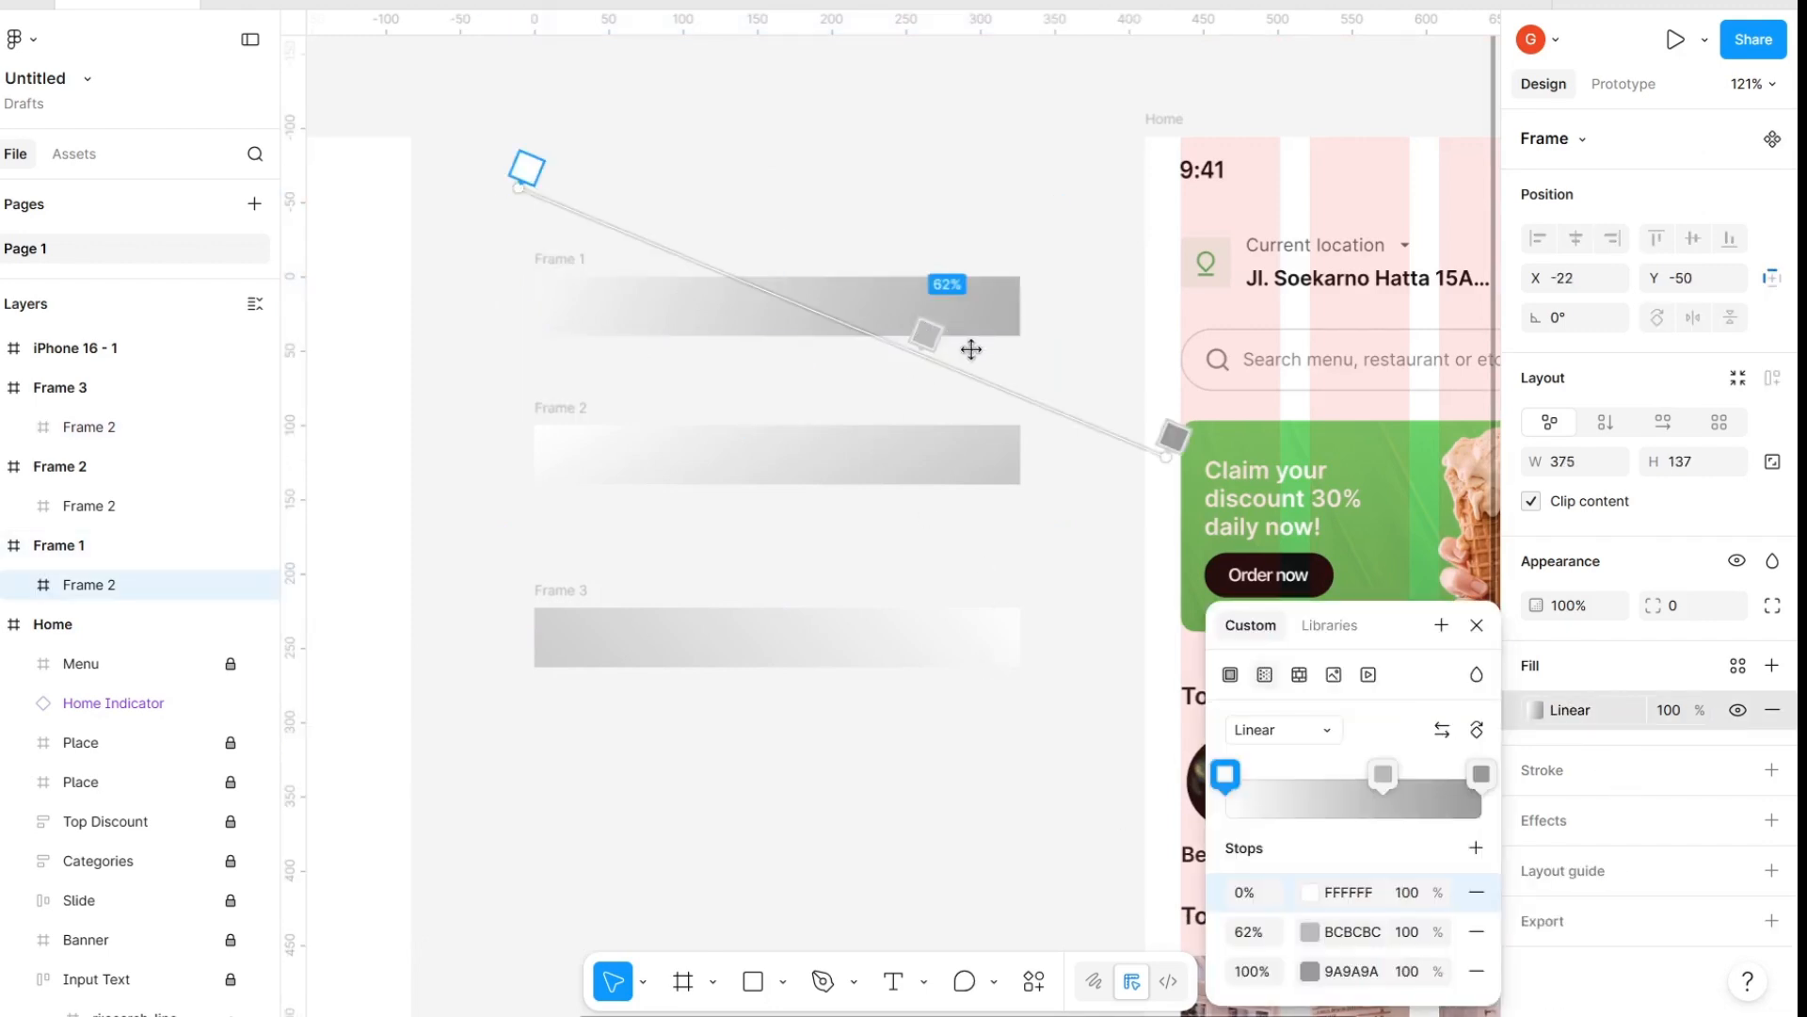
{"action": "left_click_drag", "start_coordinate": [927, 336], "coordinate": [1045, 407]}
{"action": "key", "text": "Escape"}
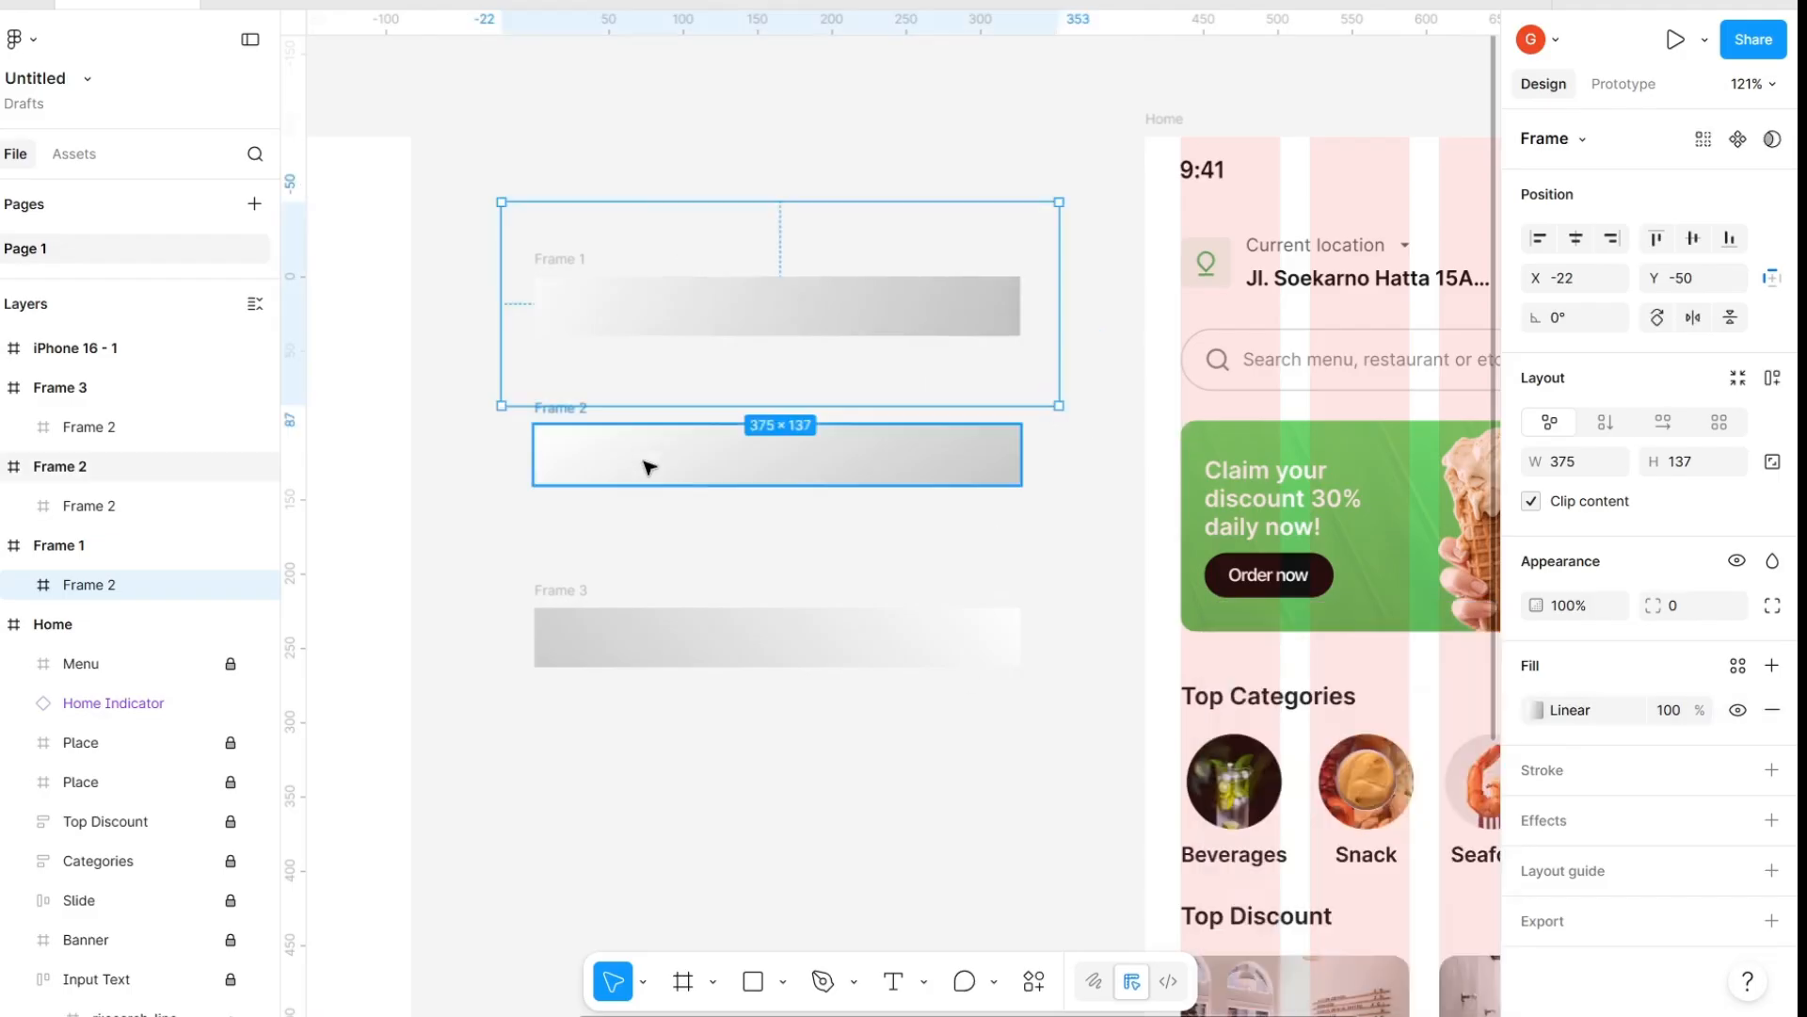
Combine Frame 1, Frame 2 and Frame 3 into a single component set
{"action": "left_click", "coordinate": [510, 188]}
{"action": "left_click_drag", "start_coordinate": [498, 153], "coordinate": [1073, 851]}
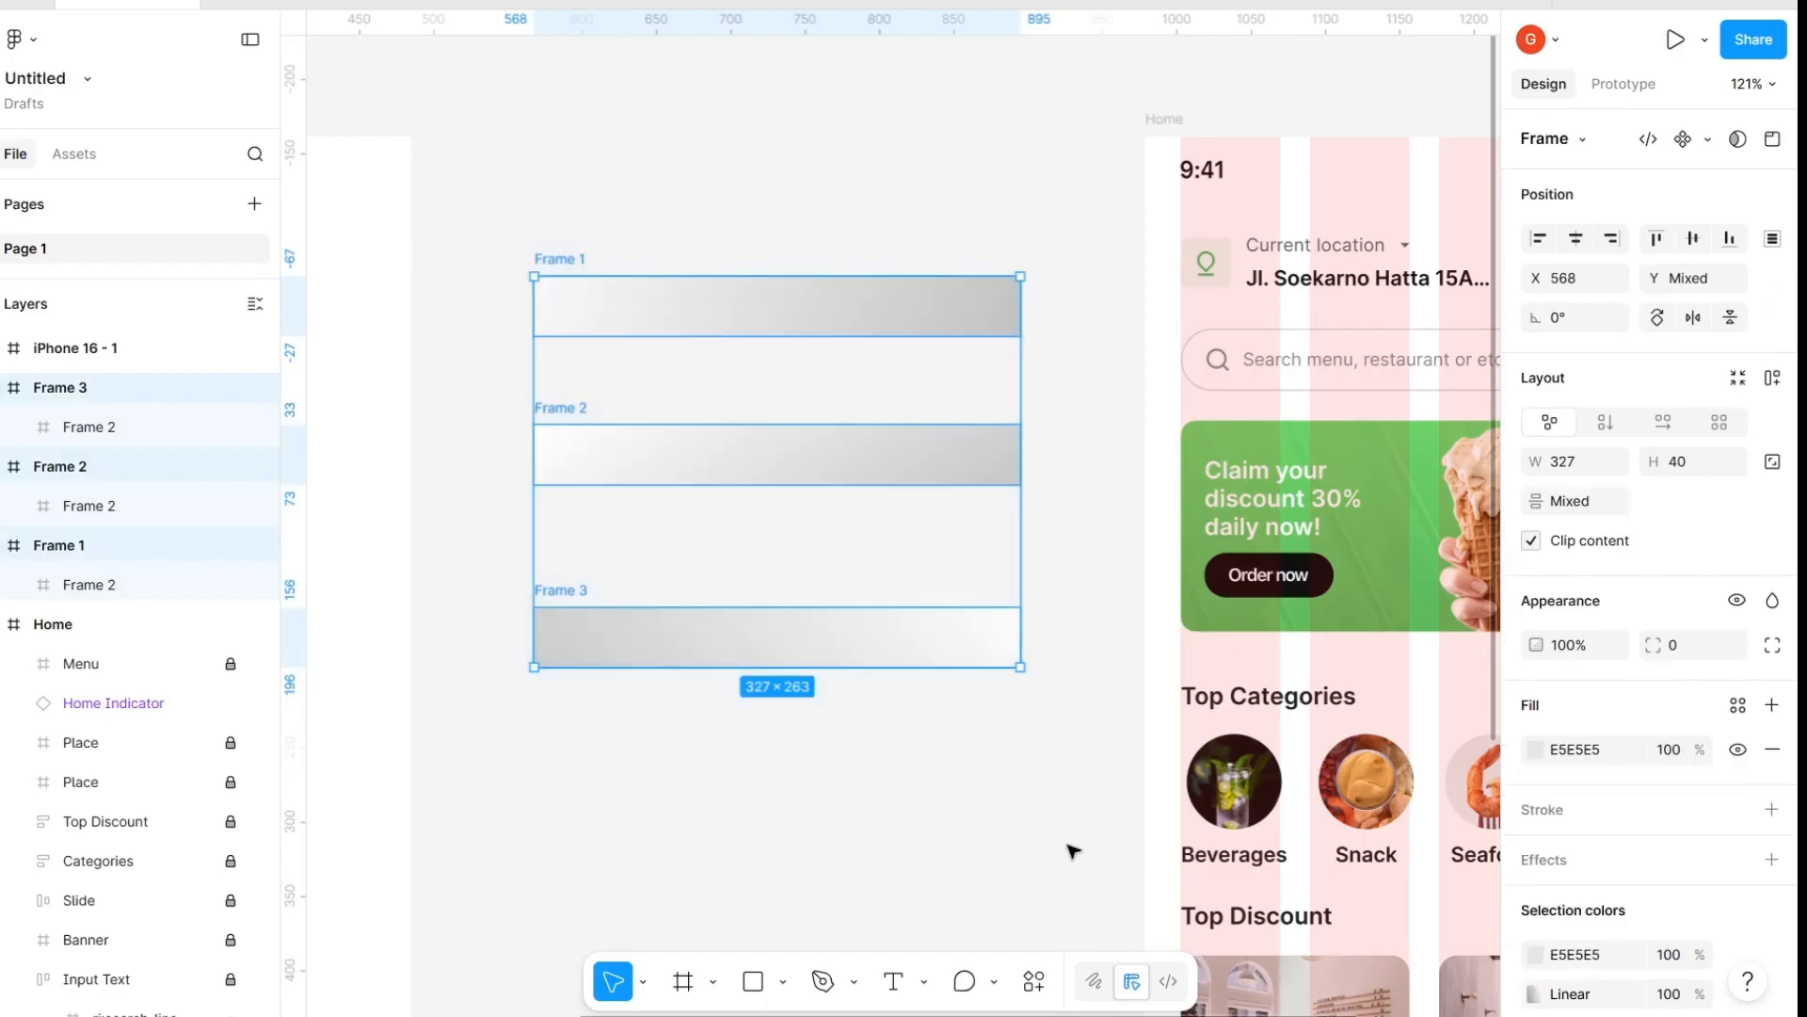
{"action": "left_click", "coordinate": [1709, 139]}
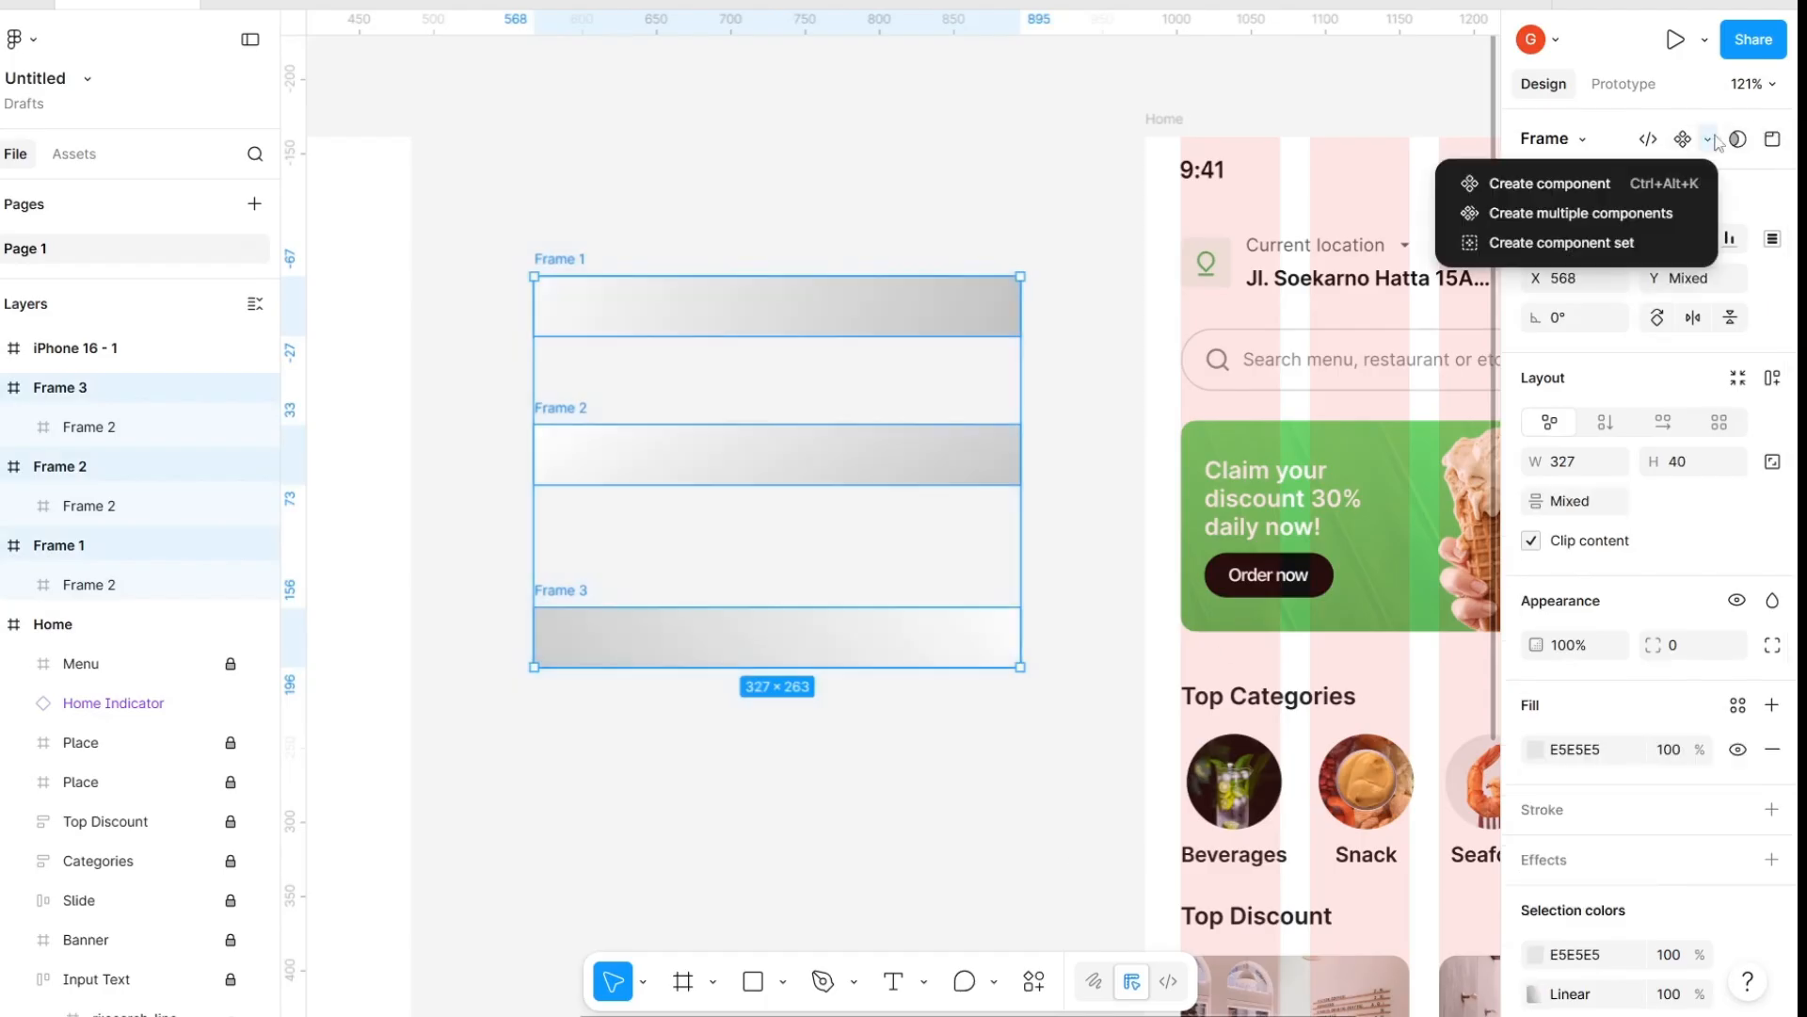
{"action": "left_click", "coordinate": [1606, 243]}
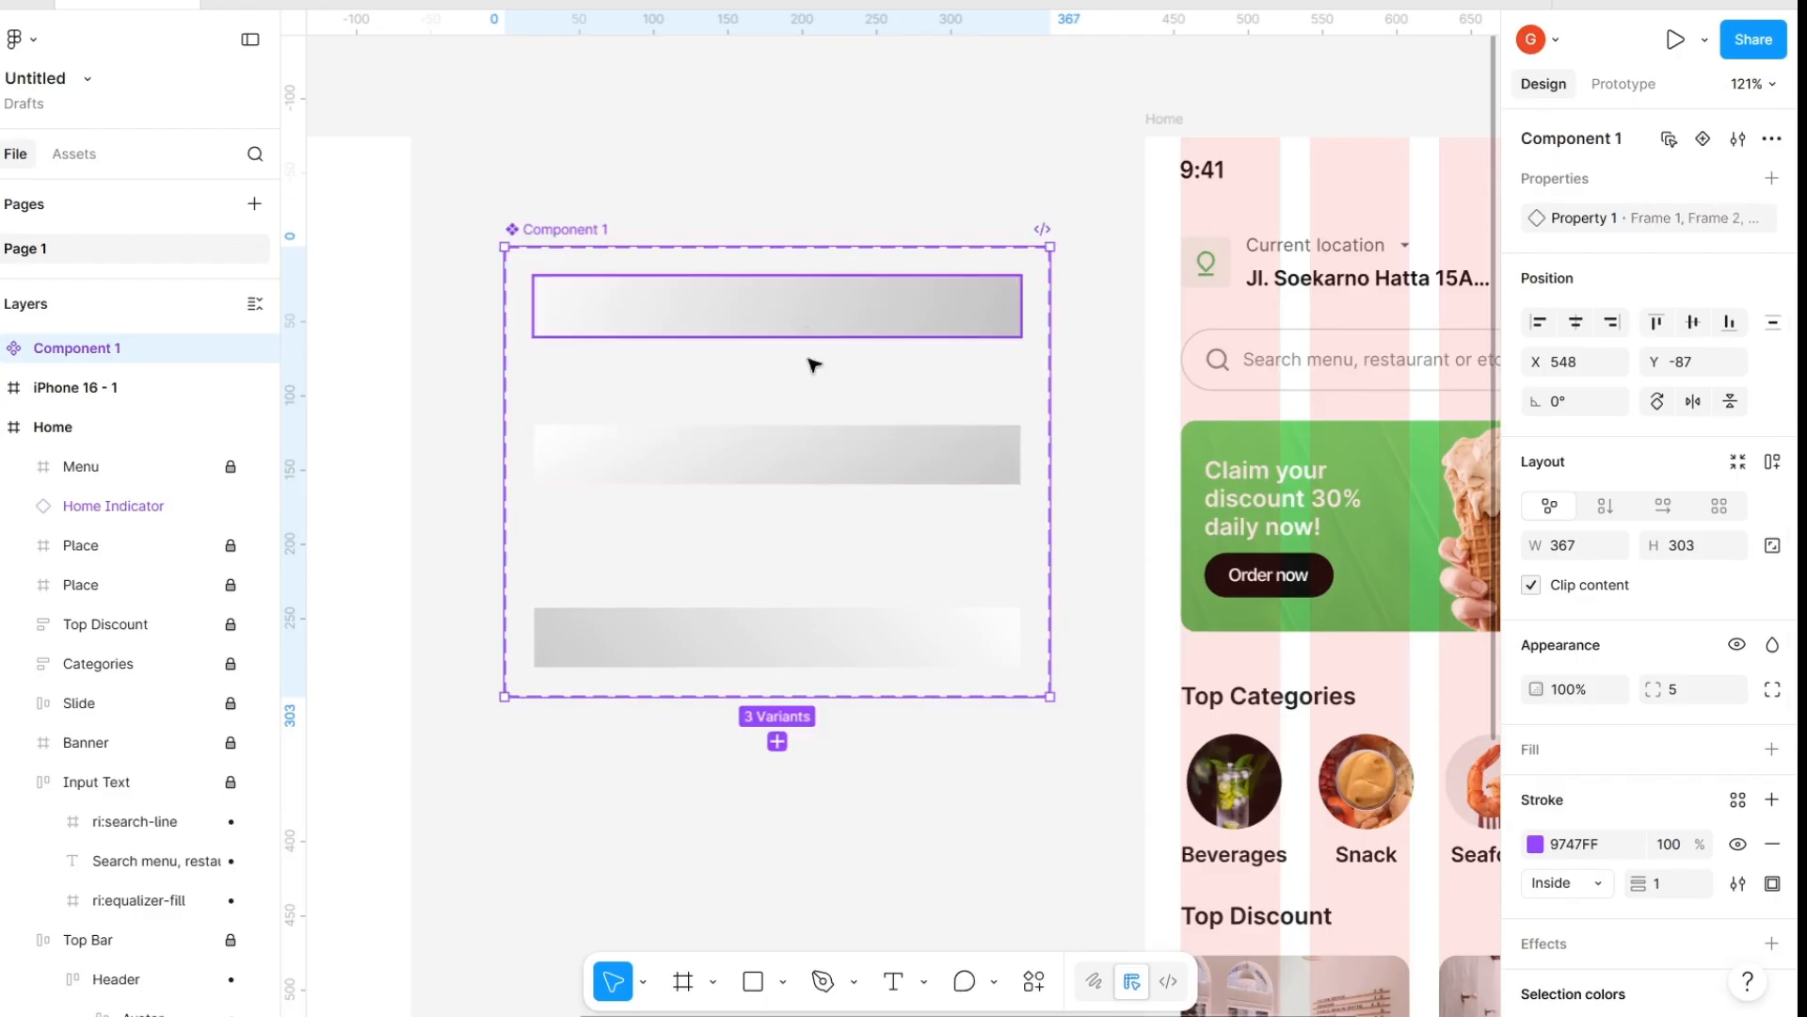
Add a prototype connection from the Frame 1 variant to the Frame 2 variant
{"action": "left_click", "coordinate": [1623, 84]}
{"action": "left_click", "coordinate": [787, 308]}
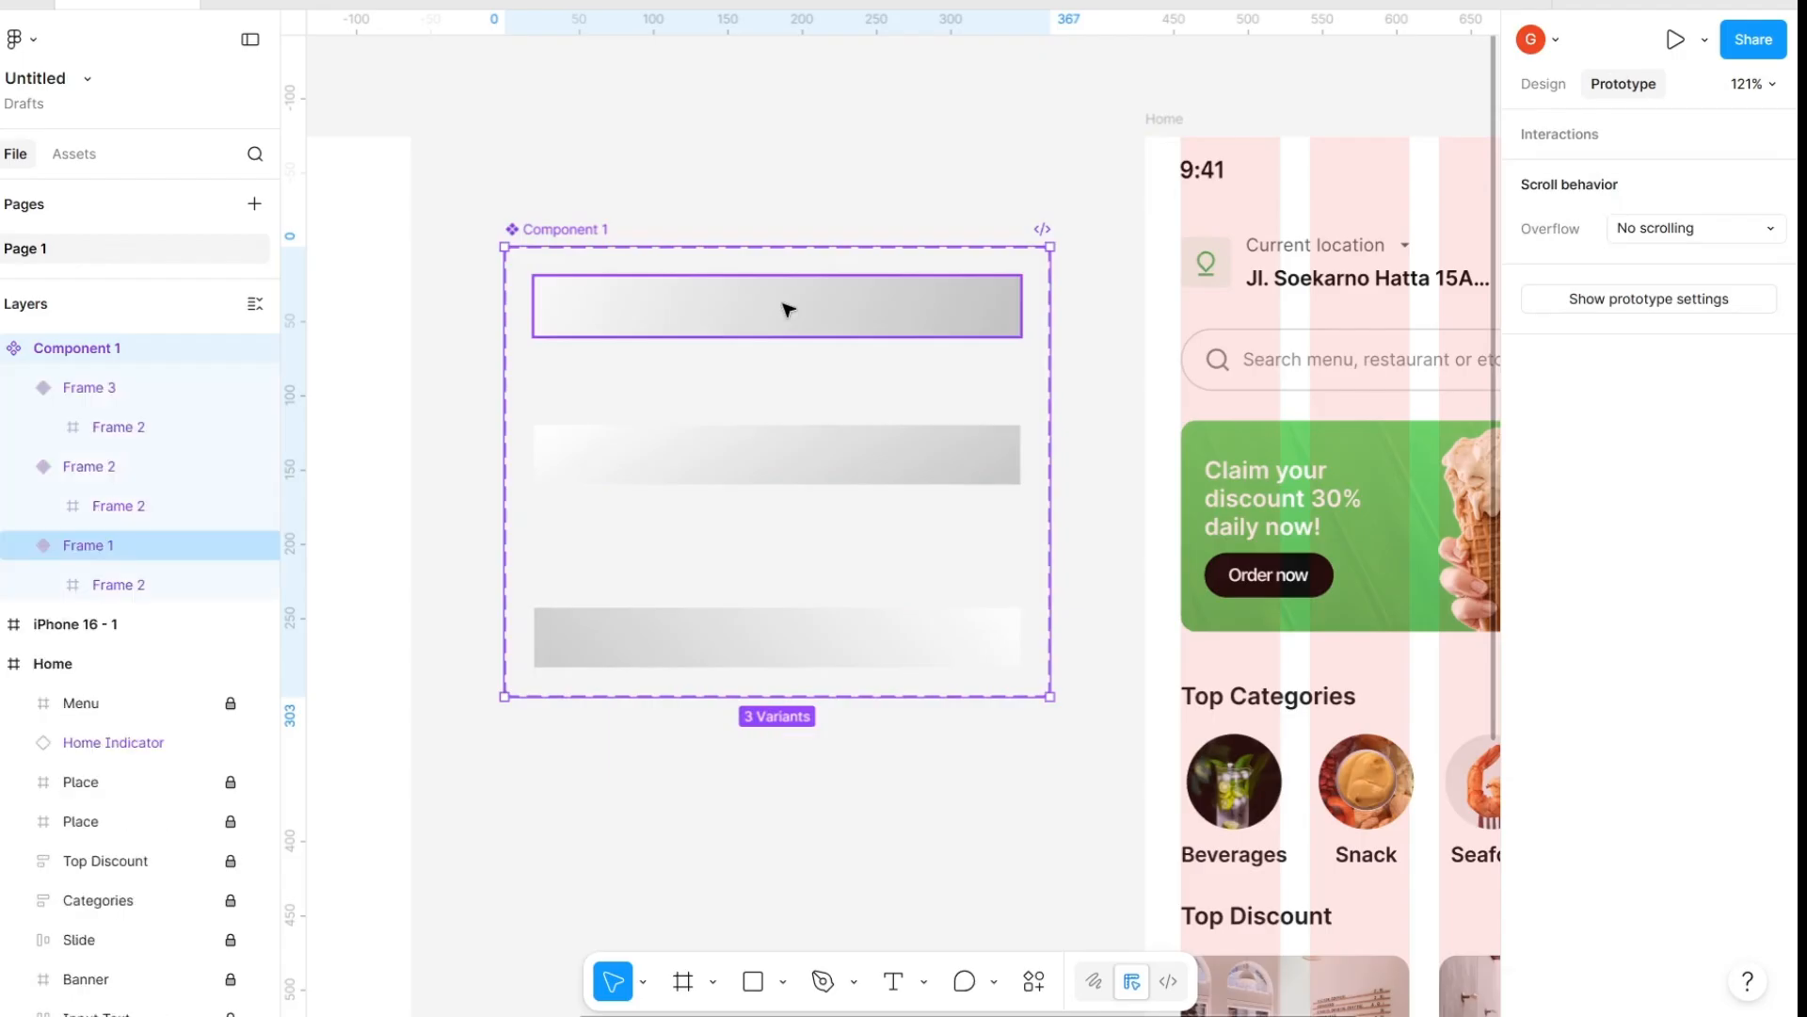
{"action": "left_click", "coordinate": [789, 309]}
{"action": "left_click_drag", "start_coordinate": [777, 335], "coordinate": [774, 461]}
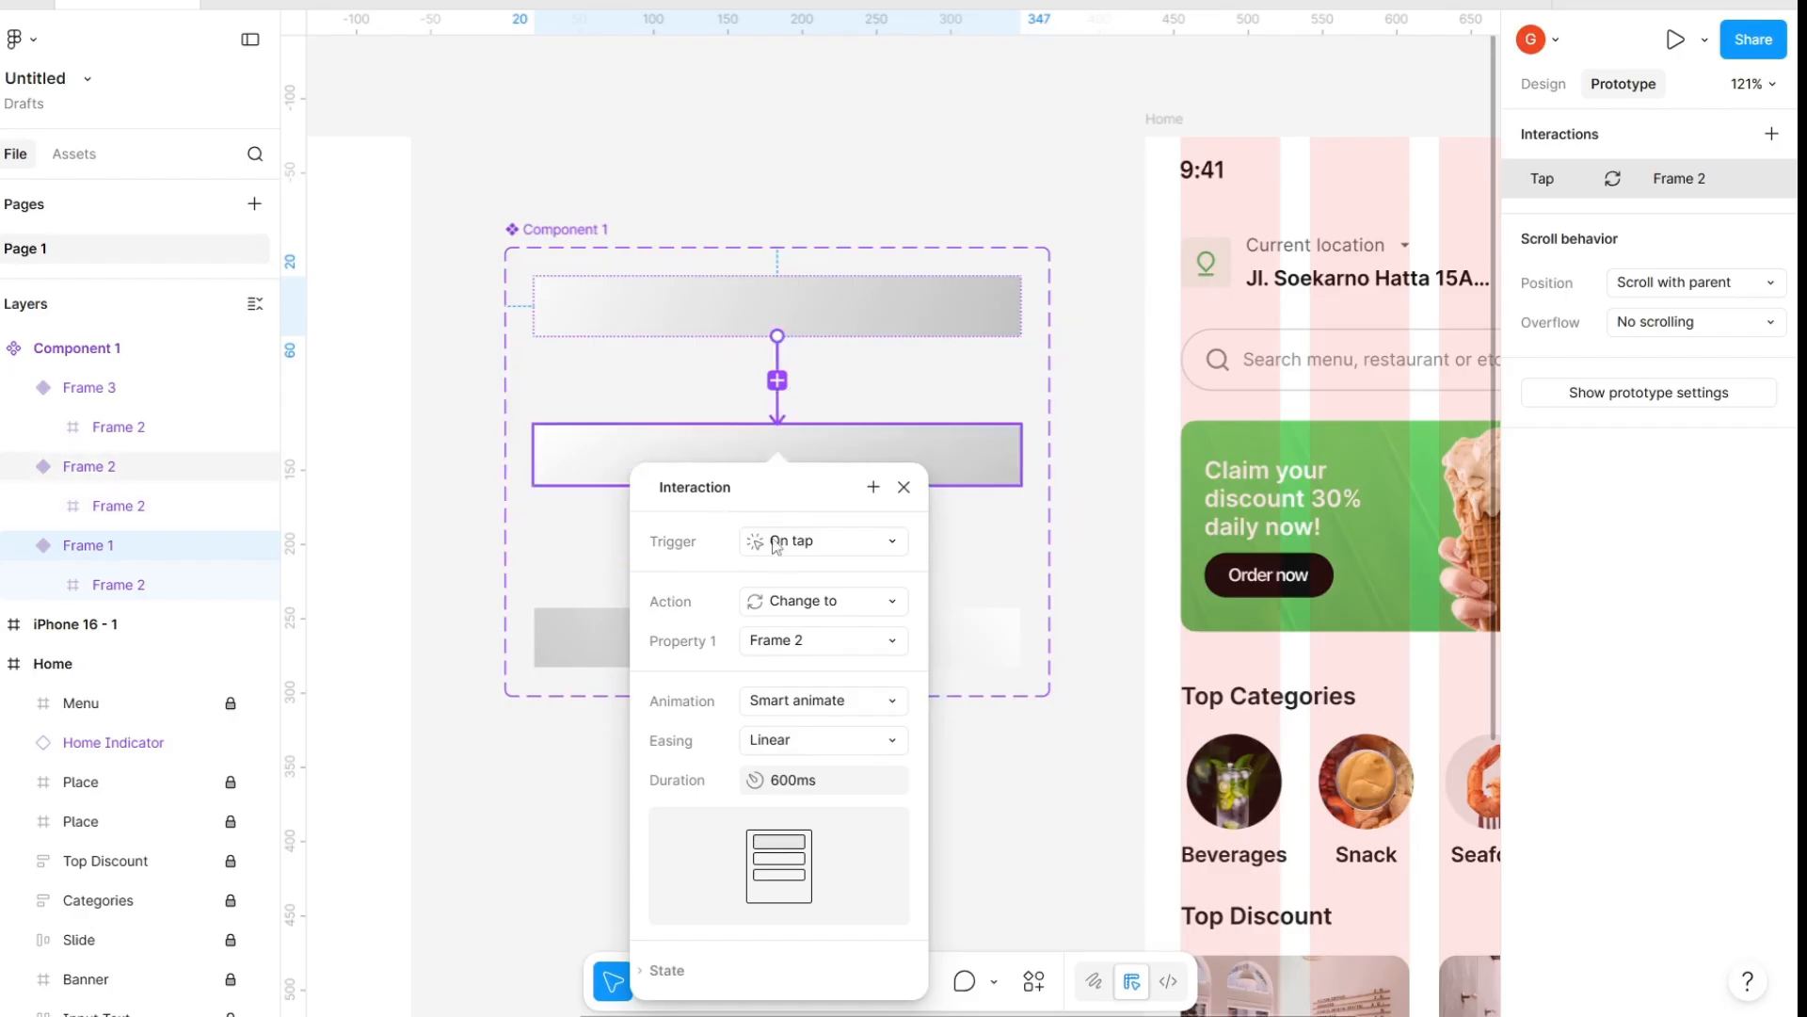
Set the Frame 1 to Frame 2 interaction's trigger to After delay with a 1 ms delay
{"action": "left_click", "coordinate": [850, 539]}
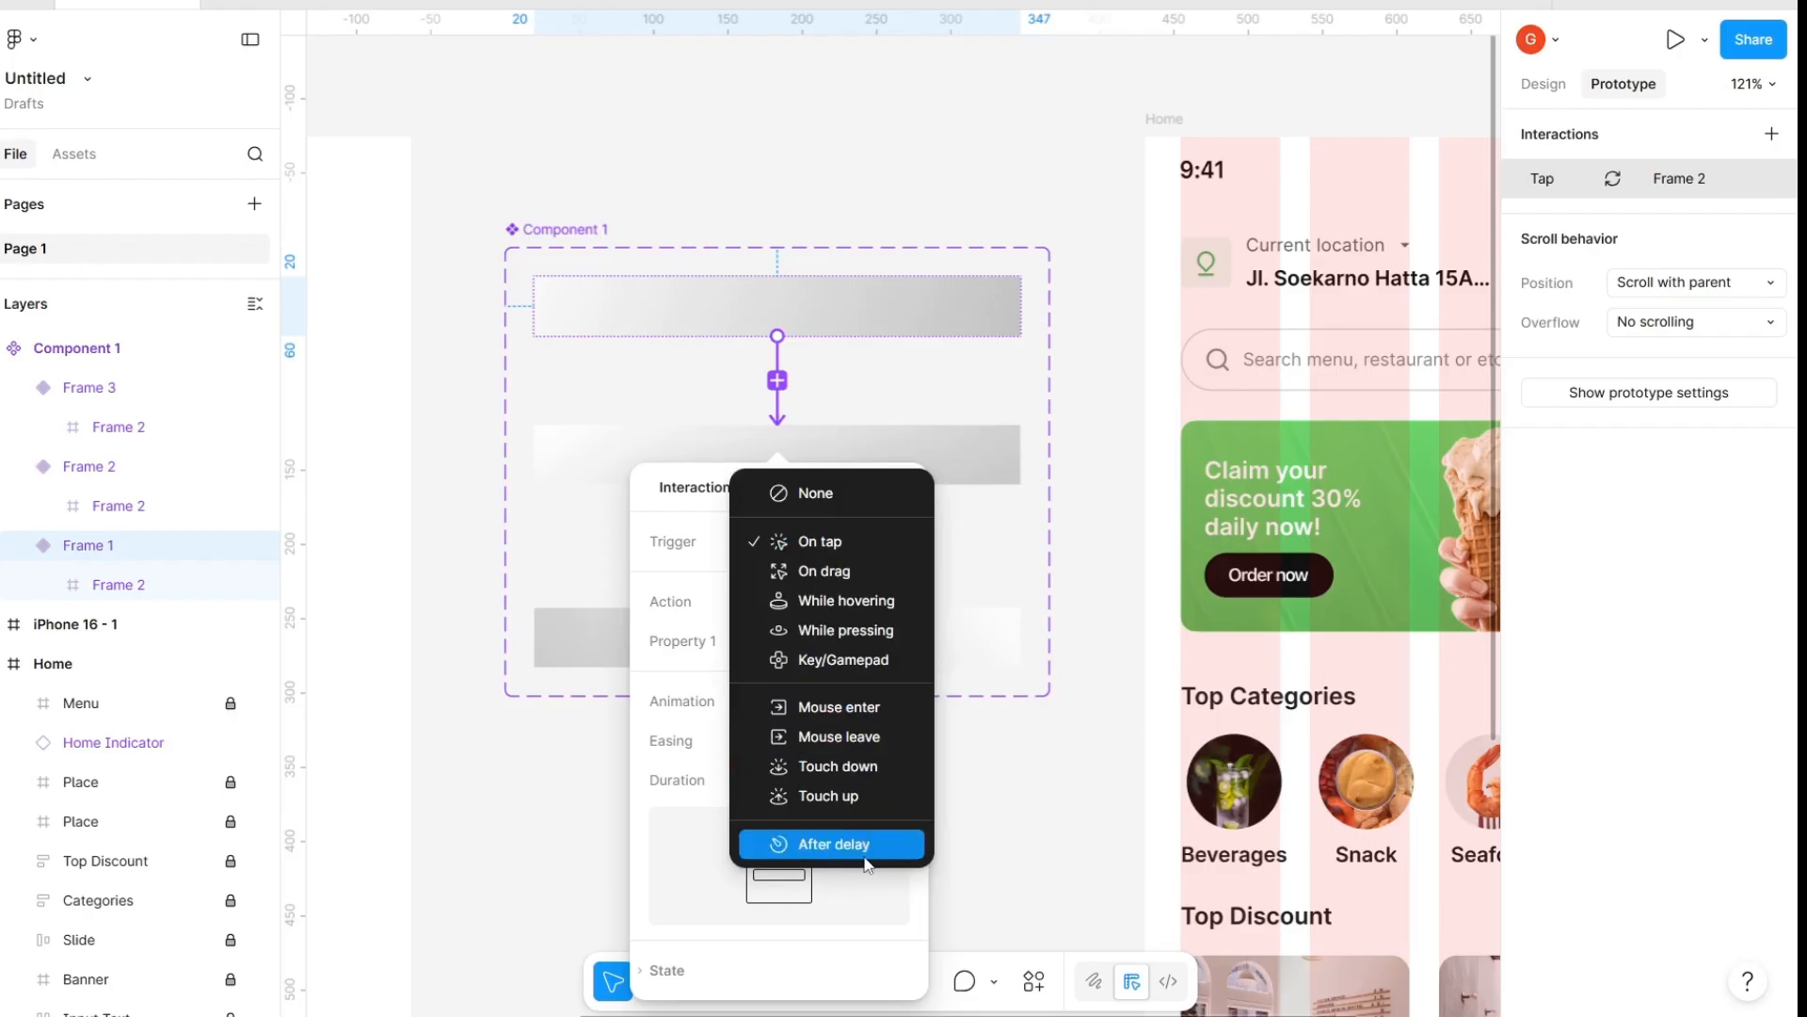
{"action": "left_click", "coordinate": [832, 845]}
{"action": "left_click", "coordinate": [850, 579]}
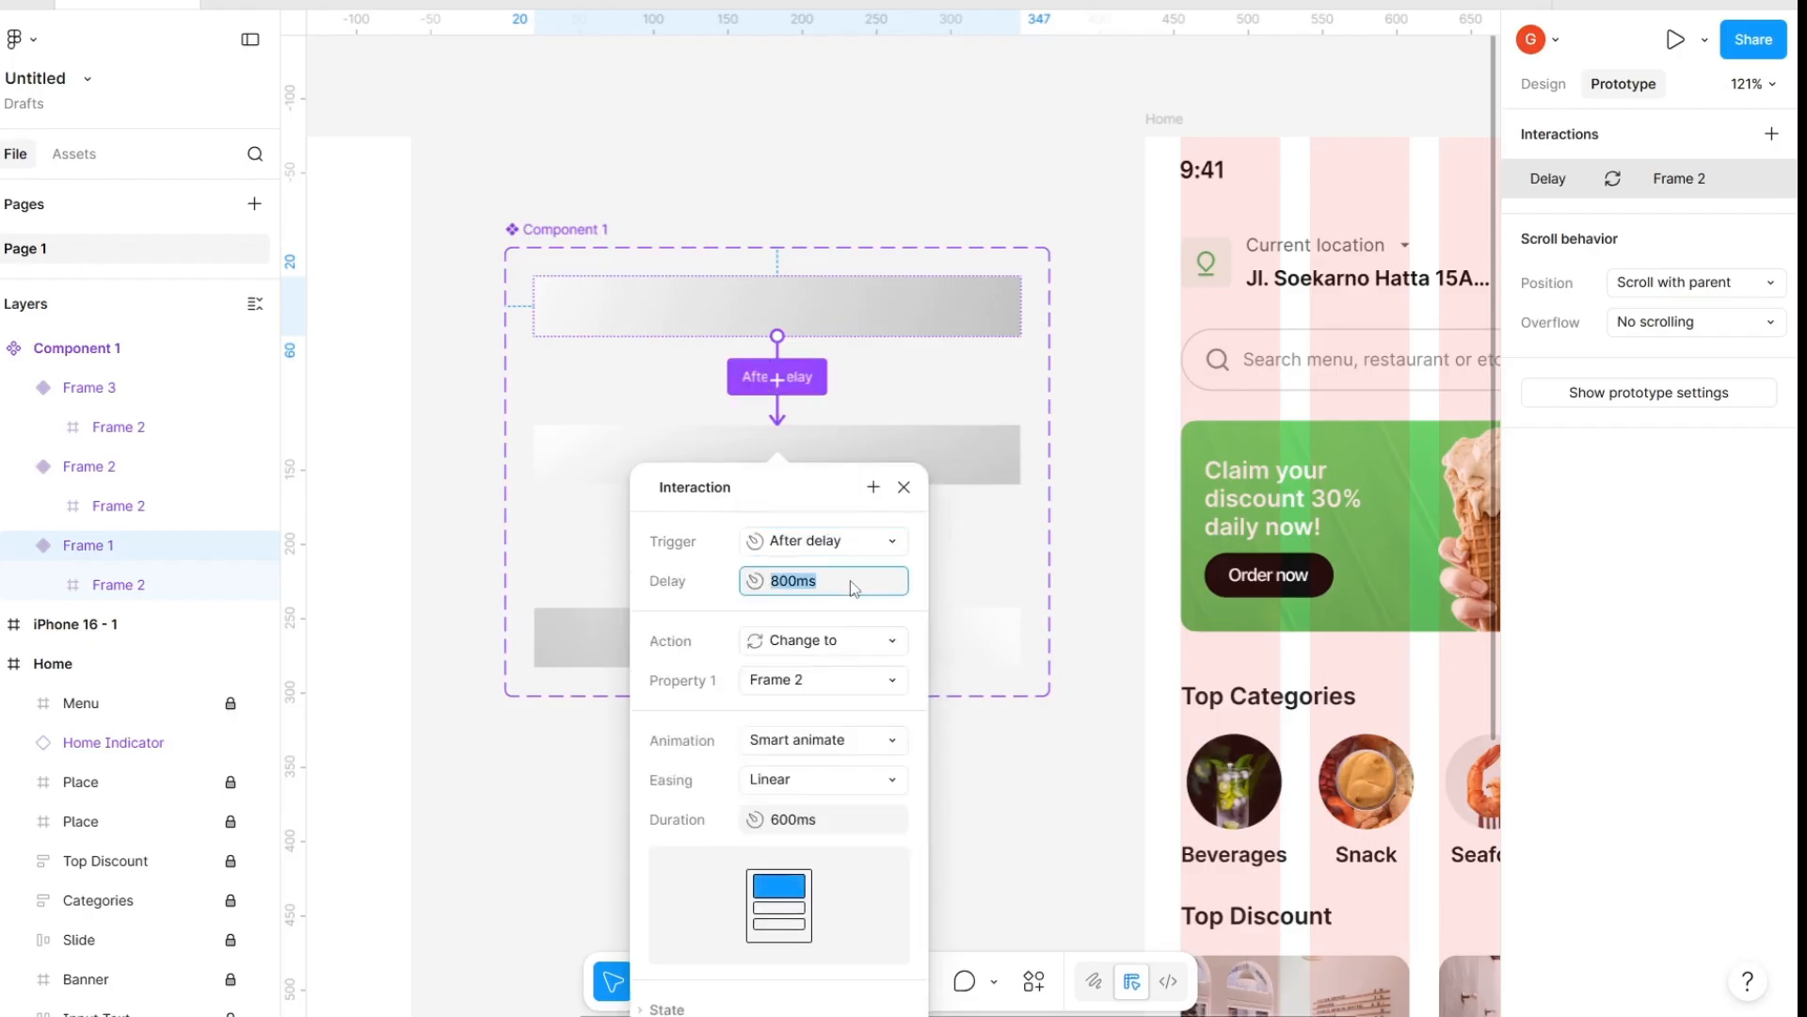
{"action": "type", "text": "1"}
{"action": "key", "text": "Return"}
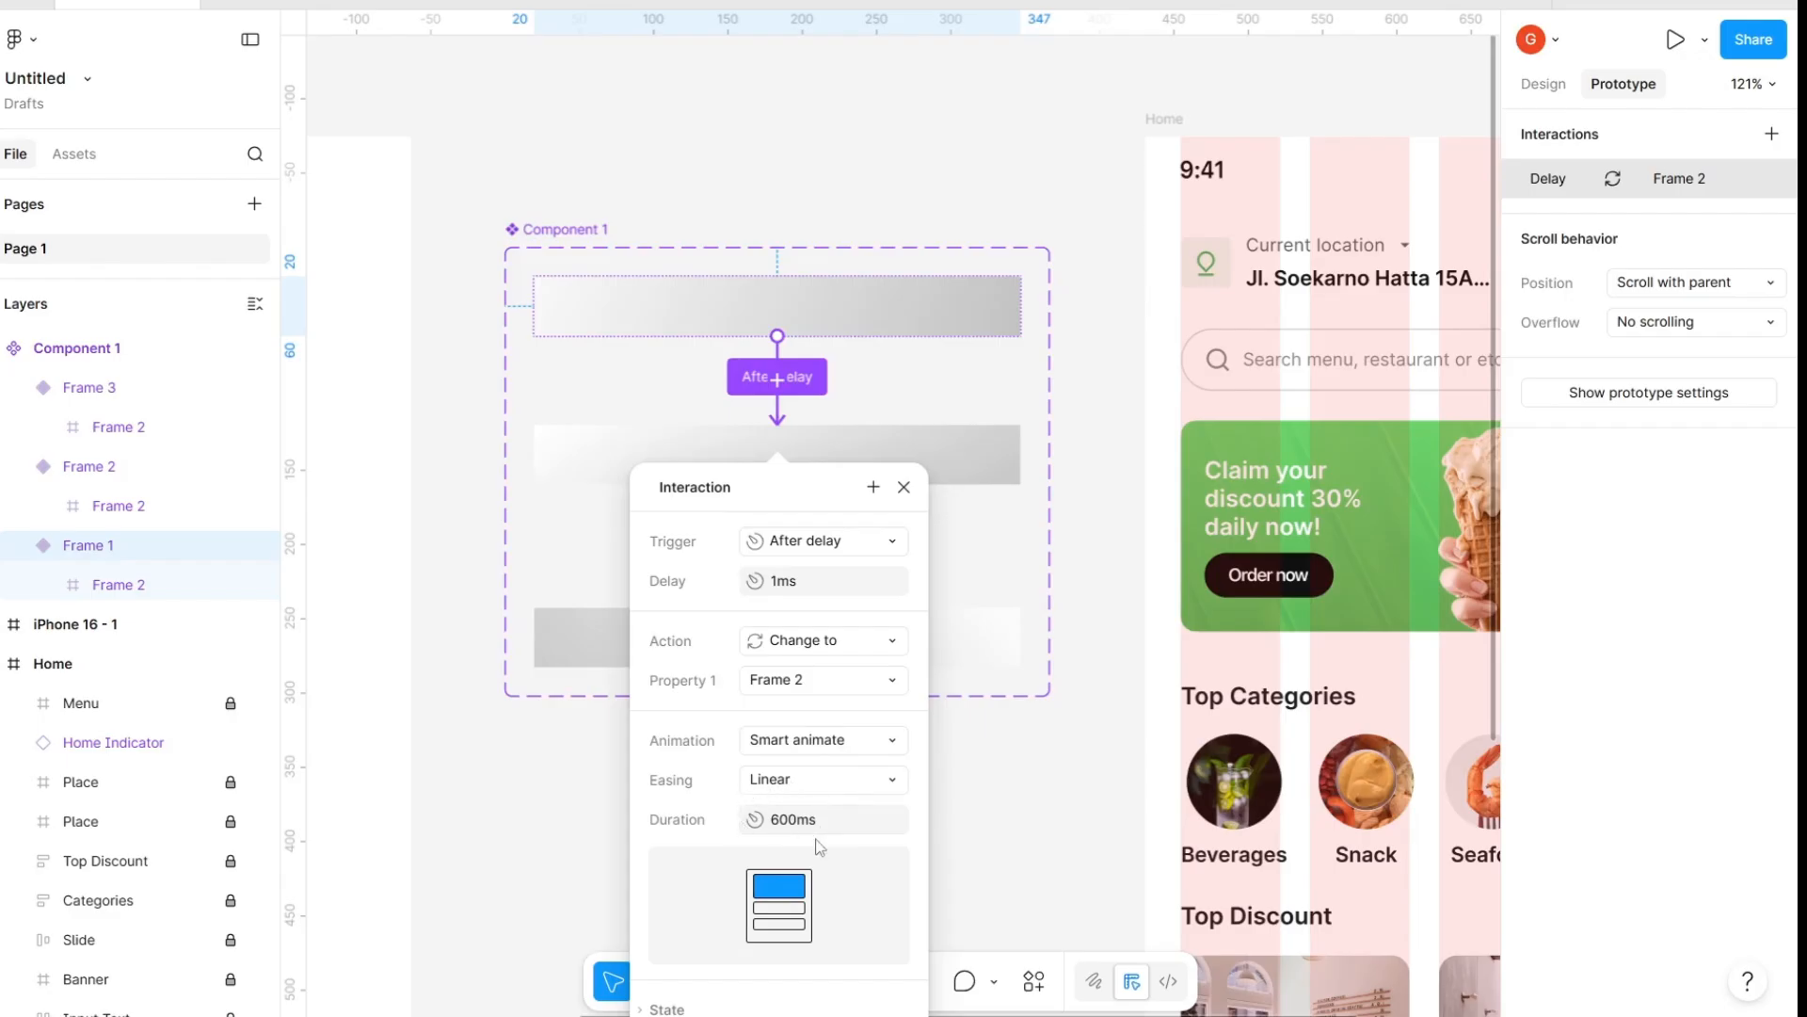
Connect the Frame 2 variant to the Frame 3 variant with an After delay interaction of 1 ms
{"action": "left_click", "coordinate": [974, 466]}
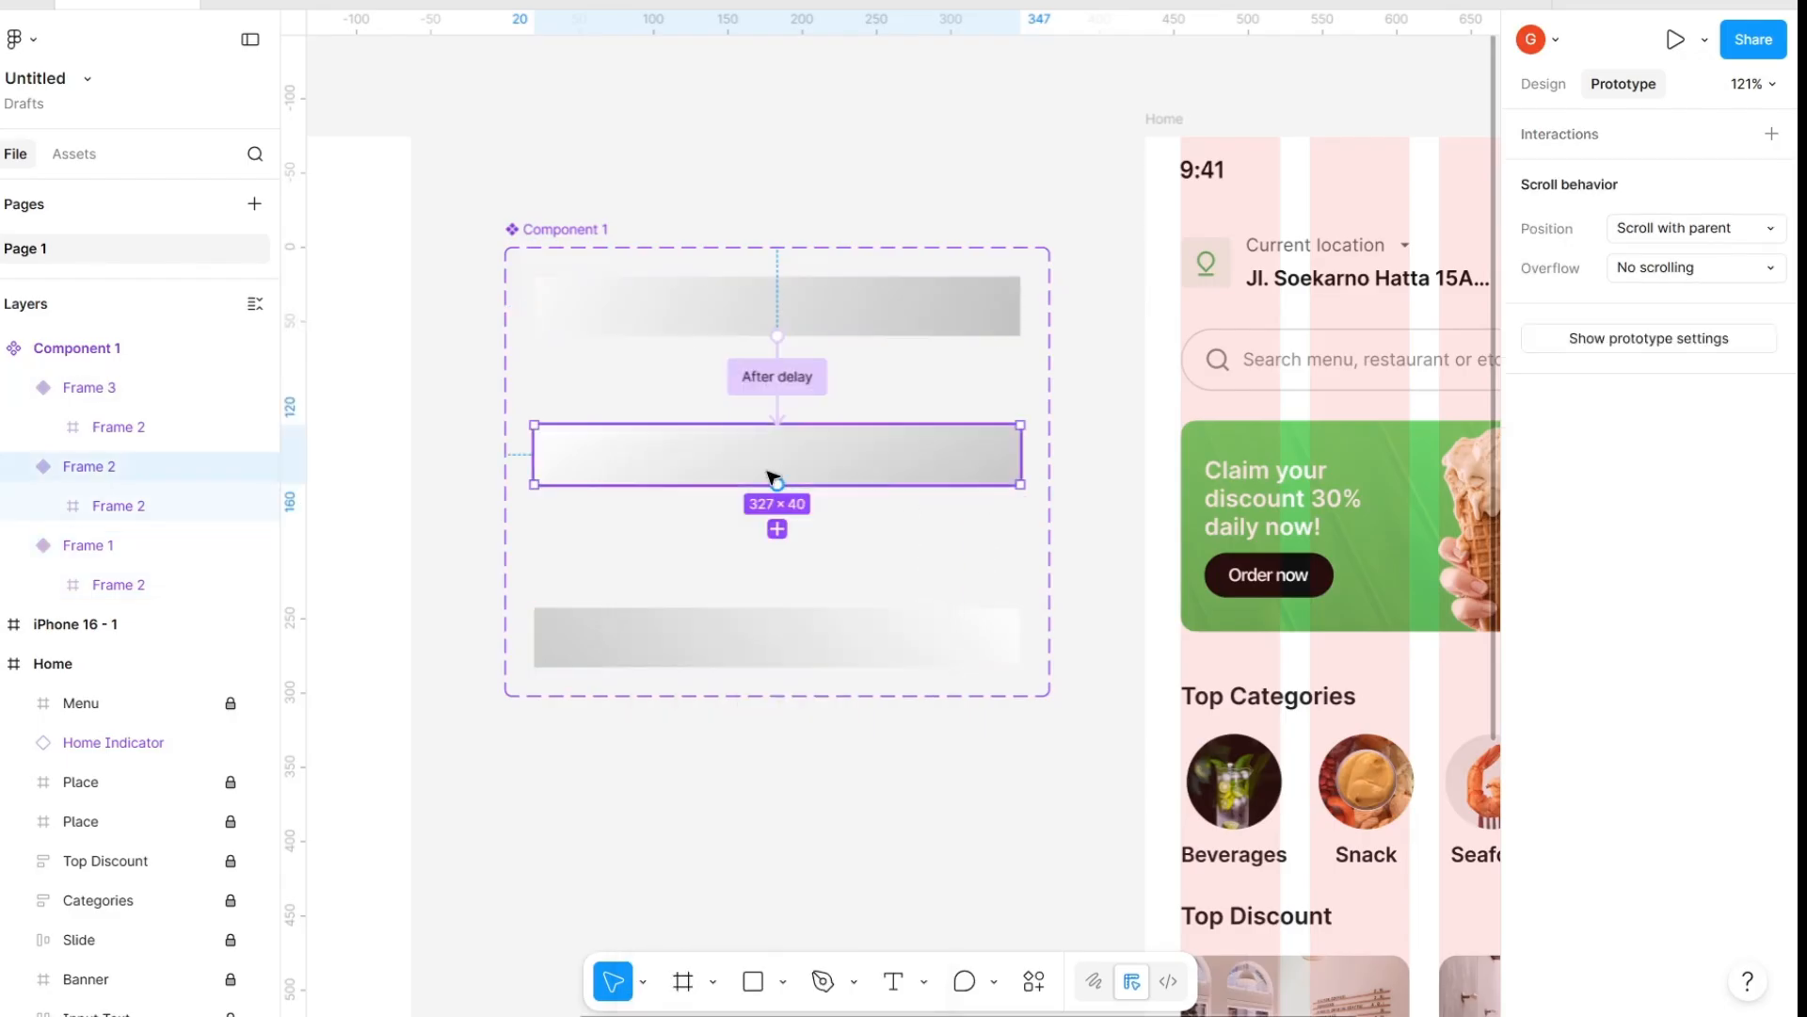
{"action": "left_click_drag", "start_coordinate": [777, 530], "coordinate": [773, 637]}
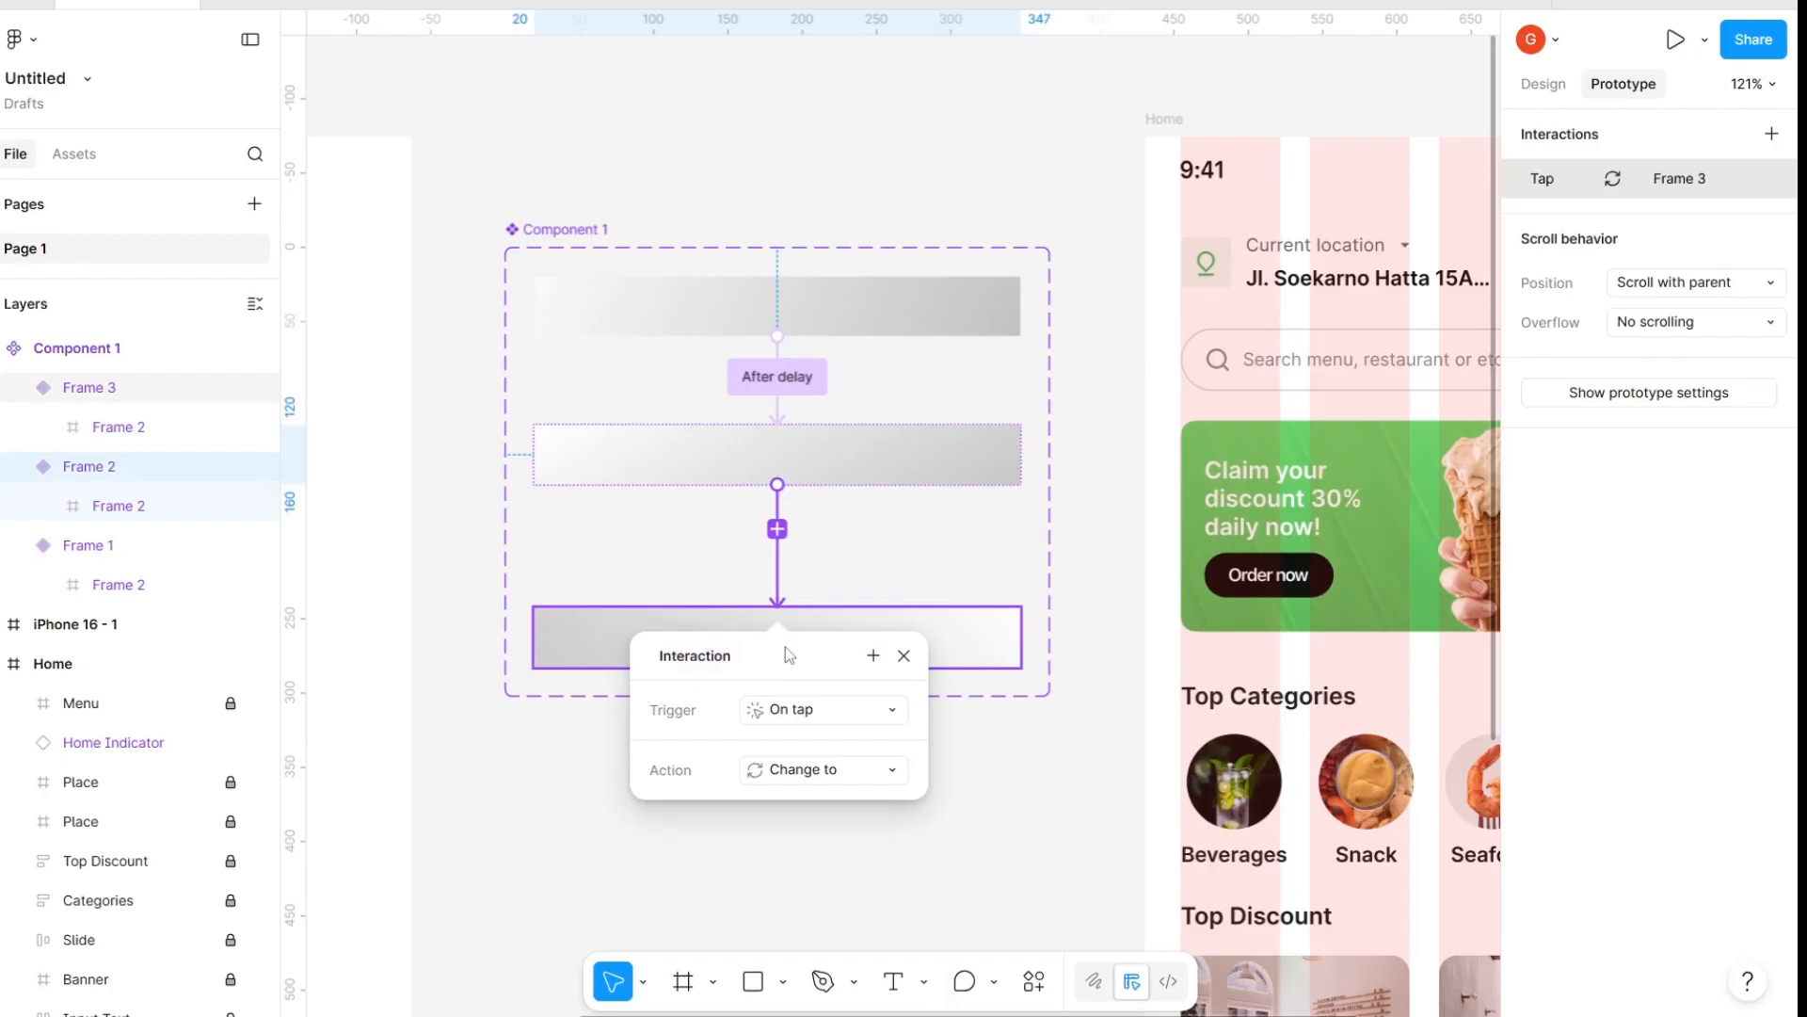
{"action": "left_click", "coordinate": [843, 713]}
{"action": "mouse_move", "coordinate": [815, 997]}
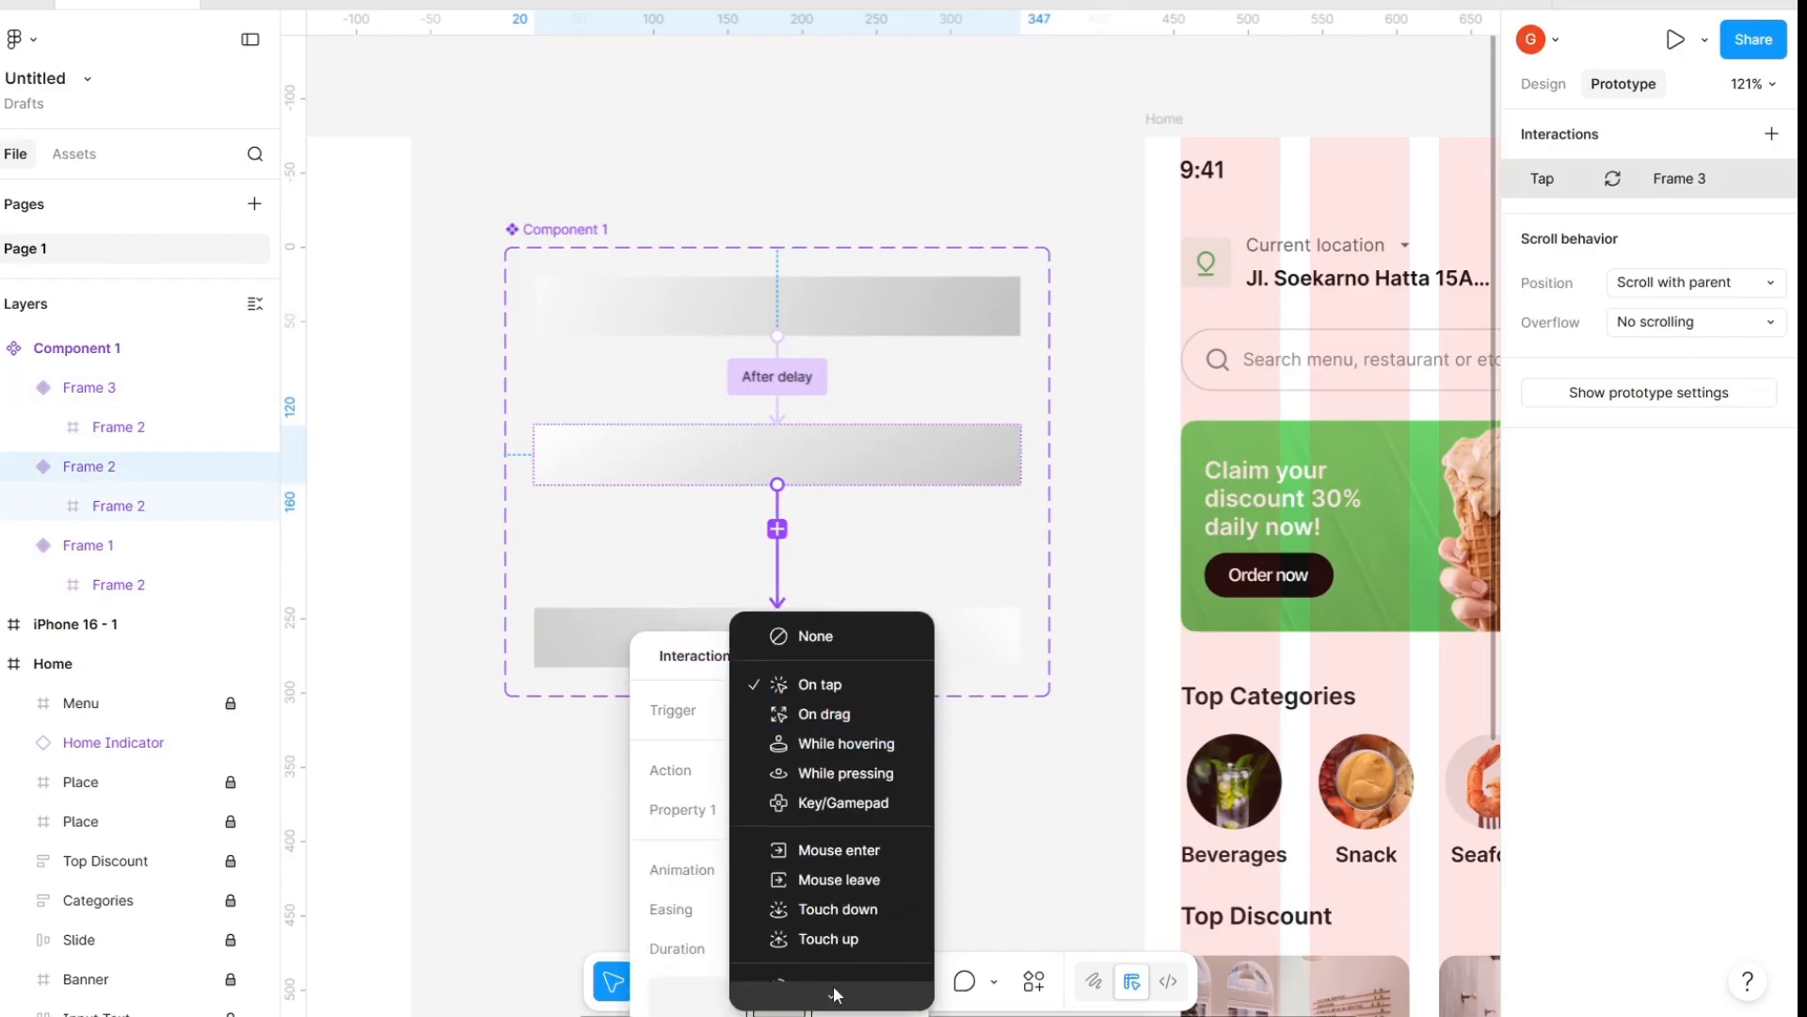
{"action": "scroll", "coordinate": [844, 955], "scroll_direction": "down", "scroll_amount": 3}
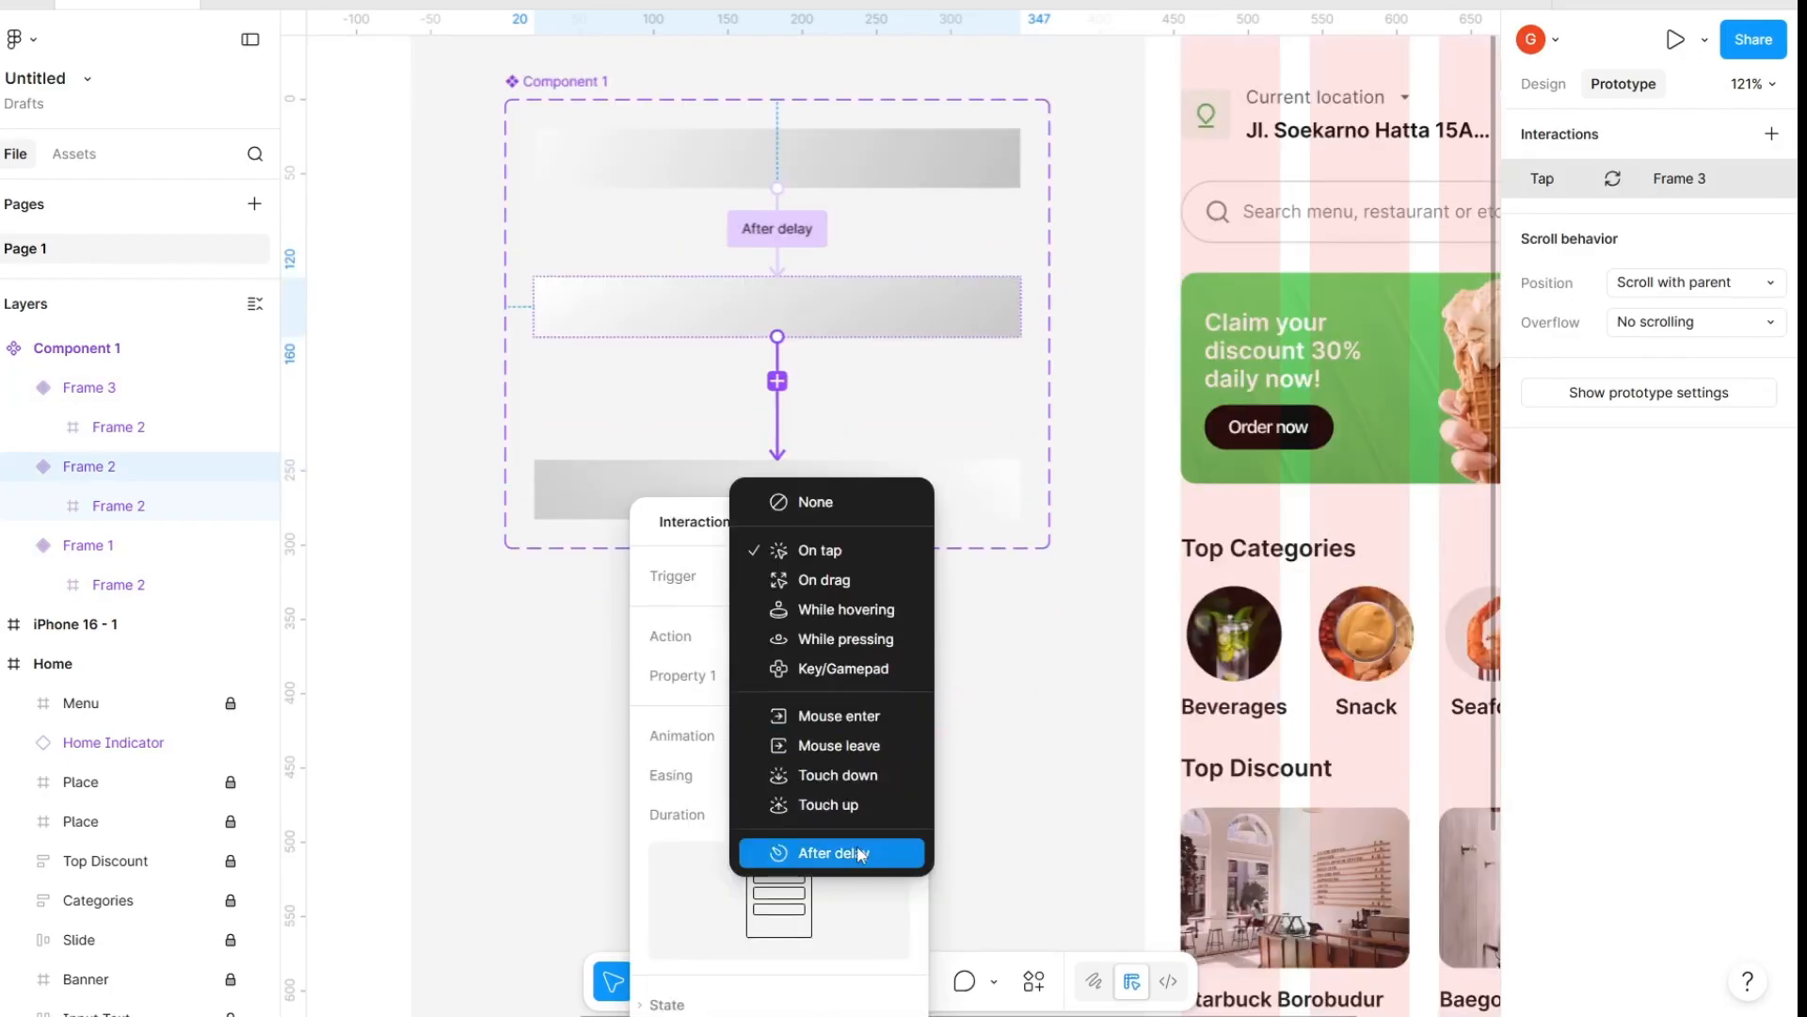
{"action": "left_click", "coordinate": [858, 851]}
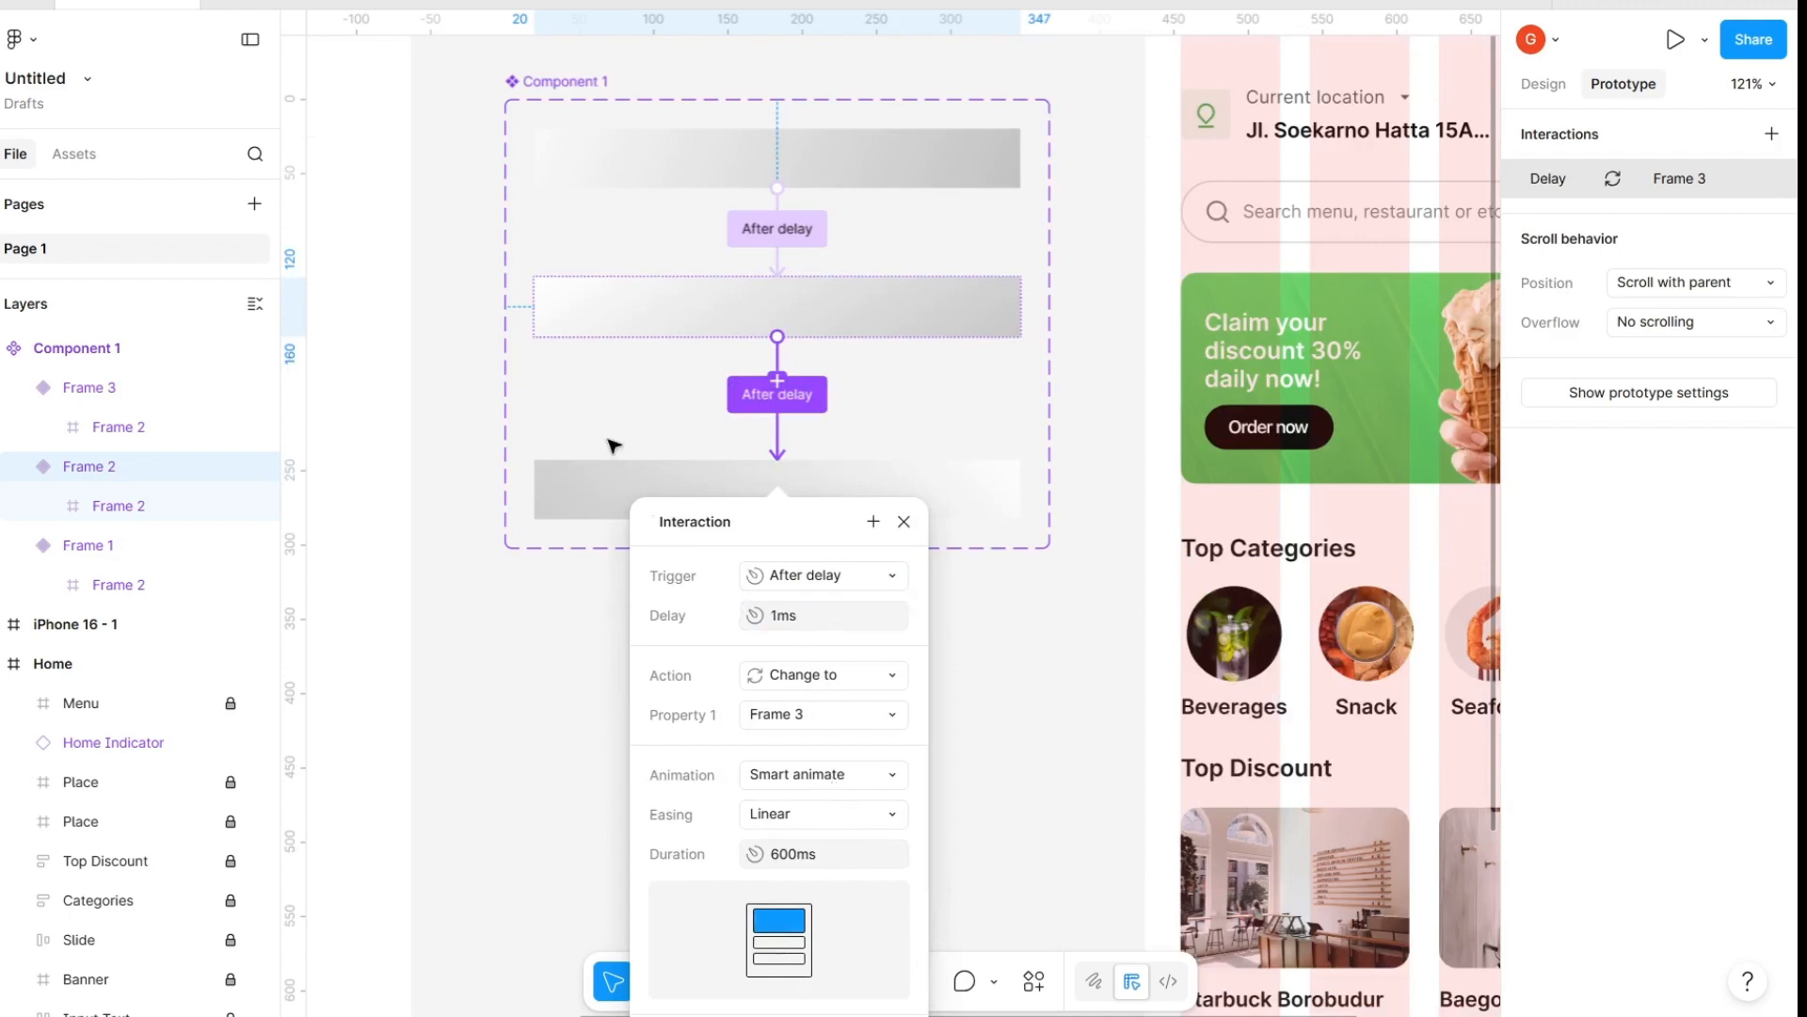
Connect the Frame 3 variant back to the Frame 1 variant with an After delay interaction of 1 ms
{"action": "left_click", "coordinate": [747, 474]}
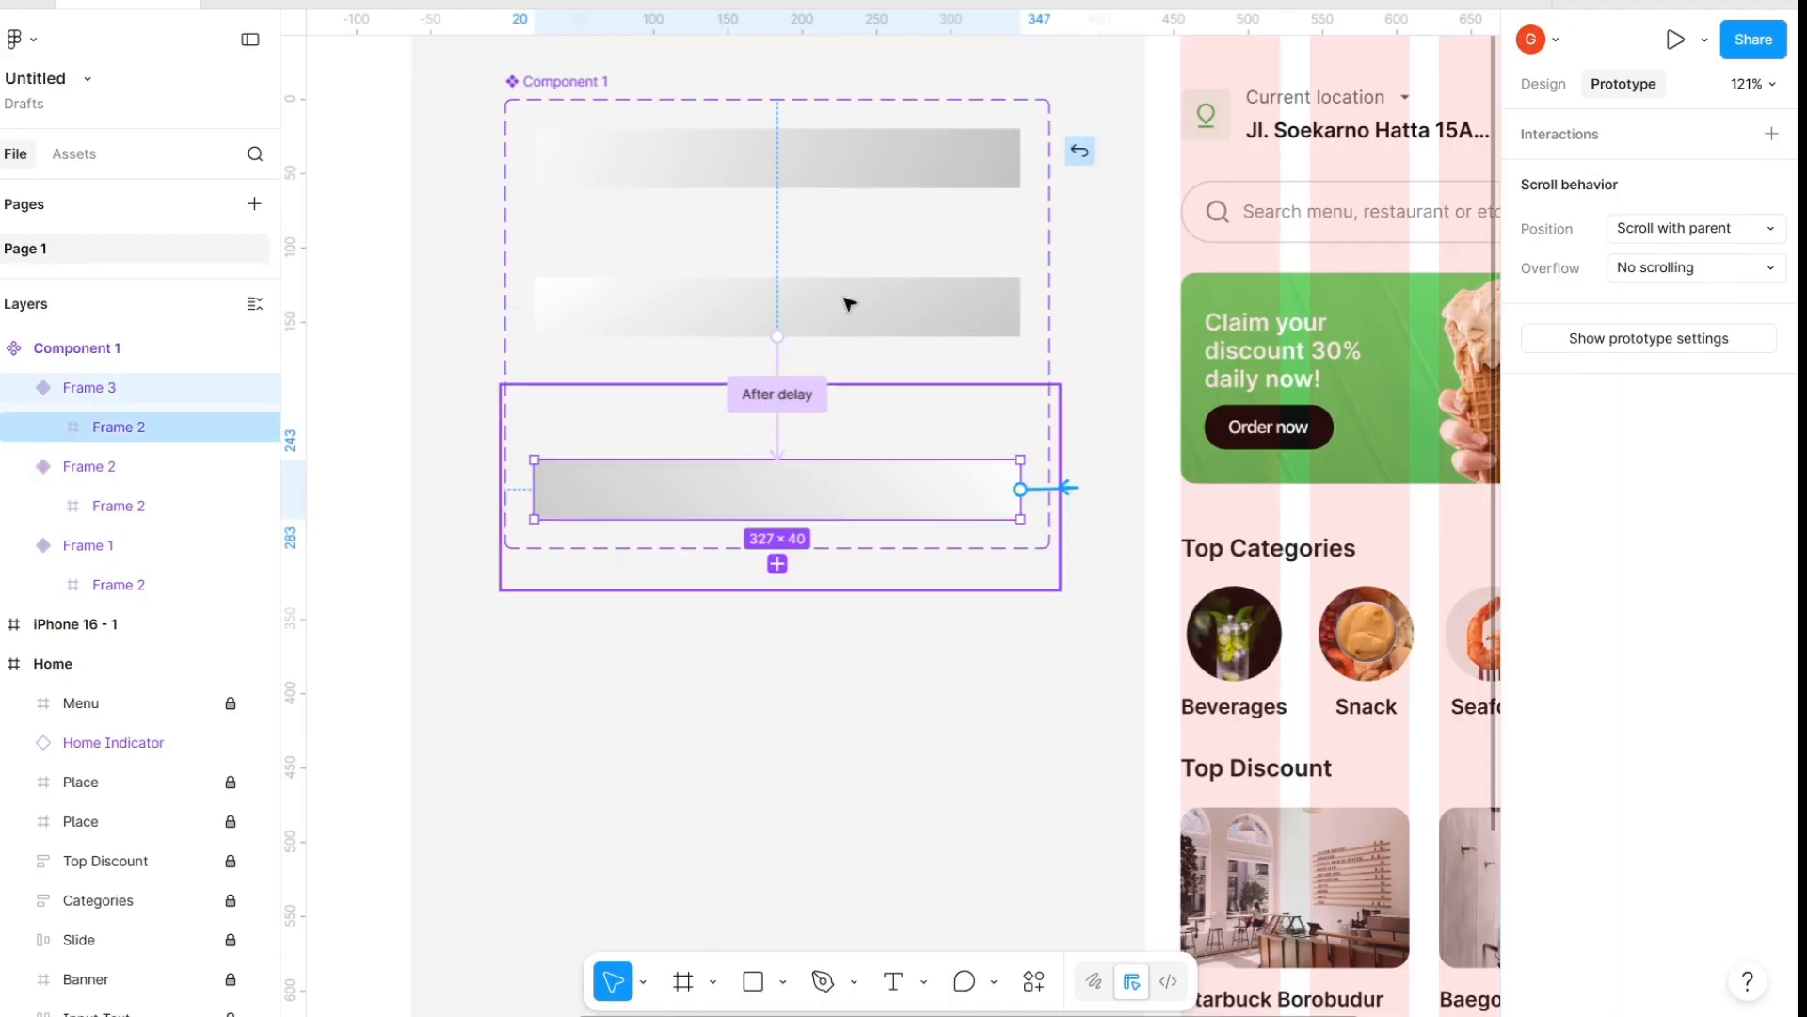
{"action": "left_click_drag", "start_coordinate": [1020, 489], "coordinate": [806, 157]}
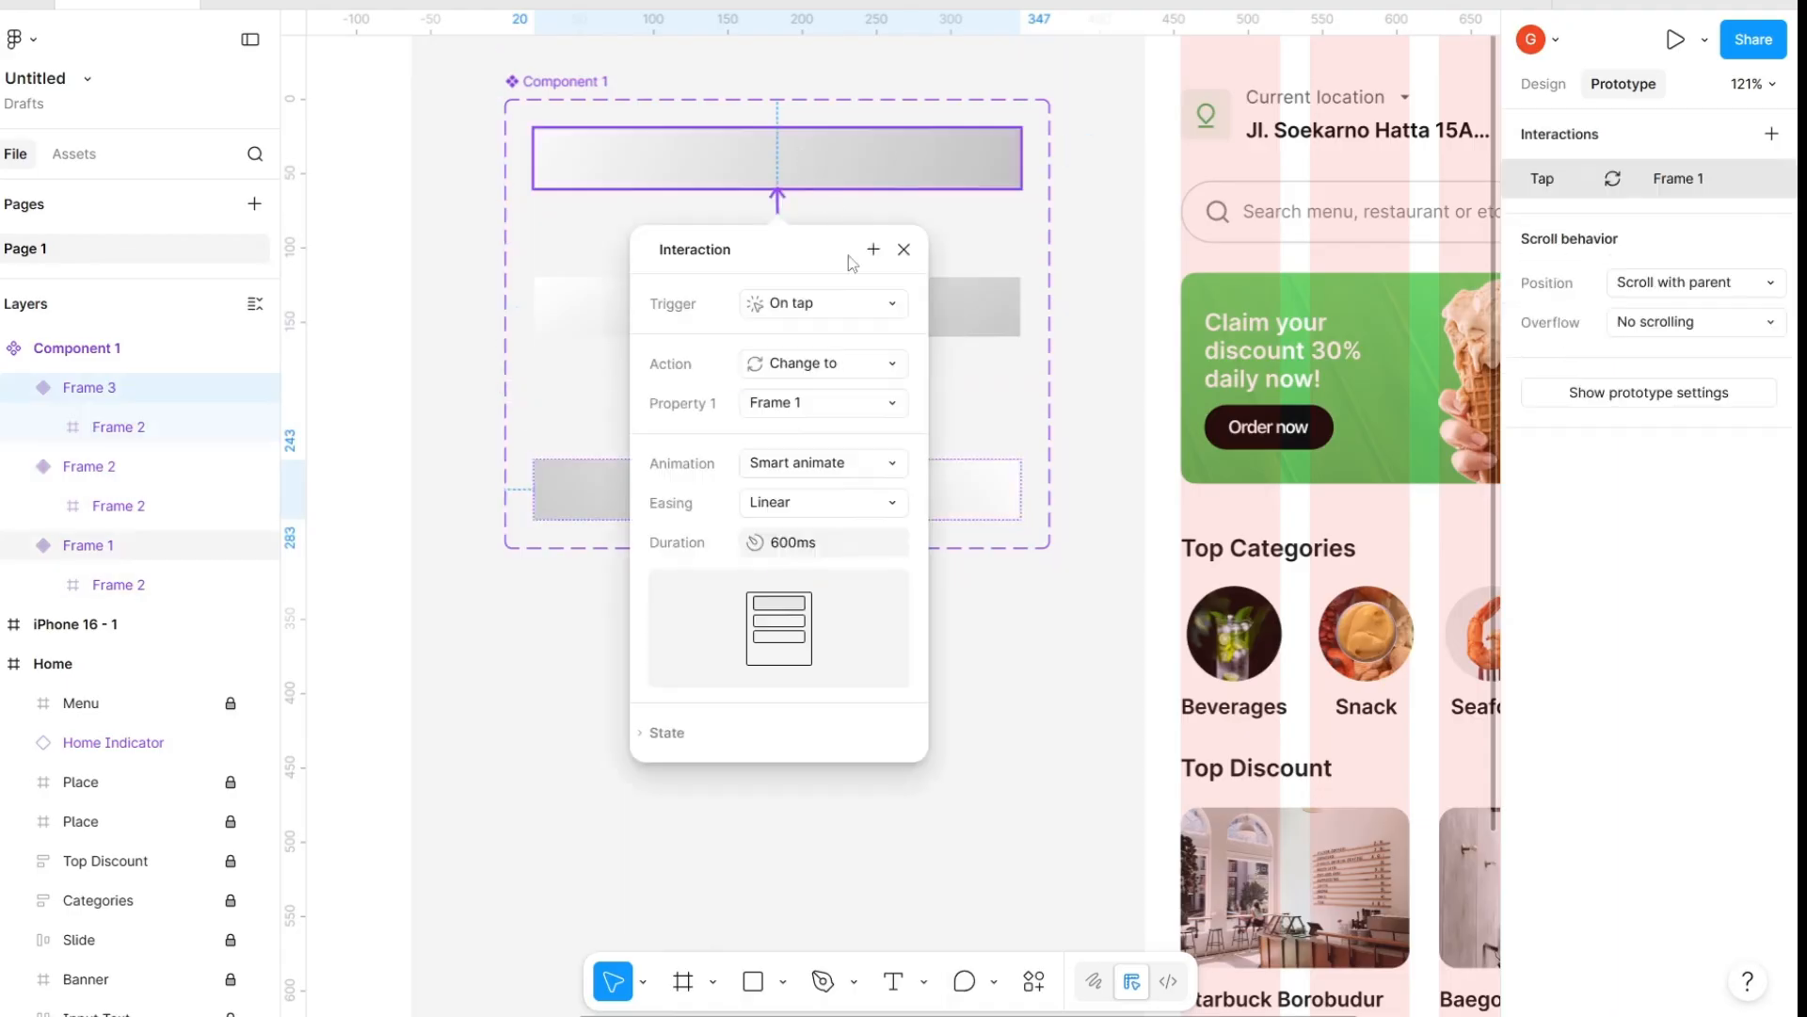
{"action": "left_click", "coordinate": [855, 310]}
{"action": "left_click", "coordinate": [852, 607]}
{"action": "left_click", "coordinate": [825, 346]}
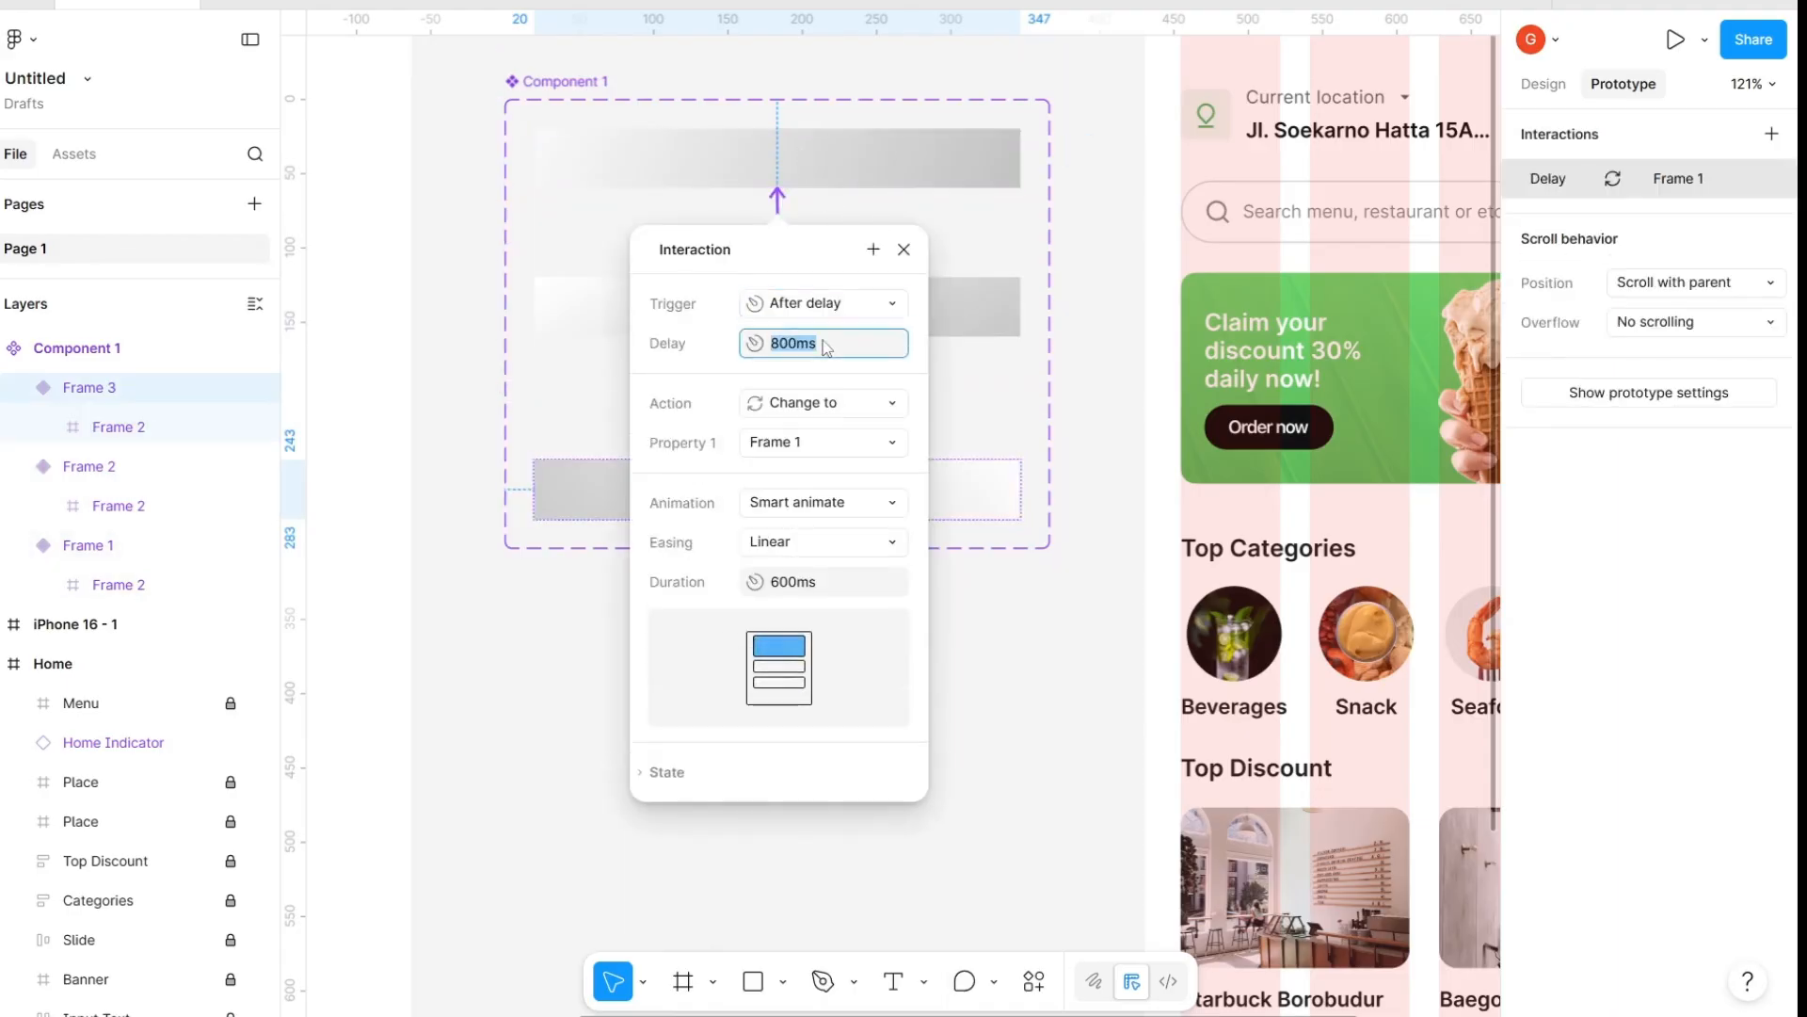
{"action": "type", "text": "1"}
{"action": "key", "text": "Return"}
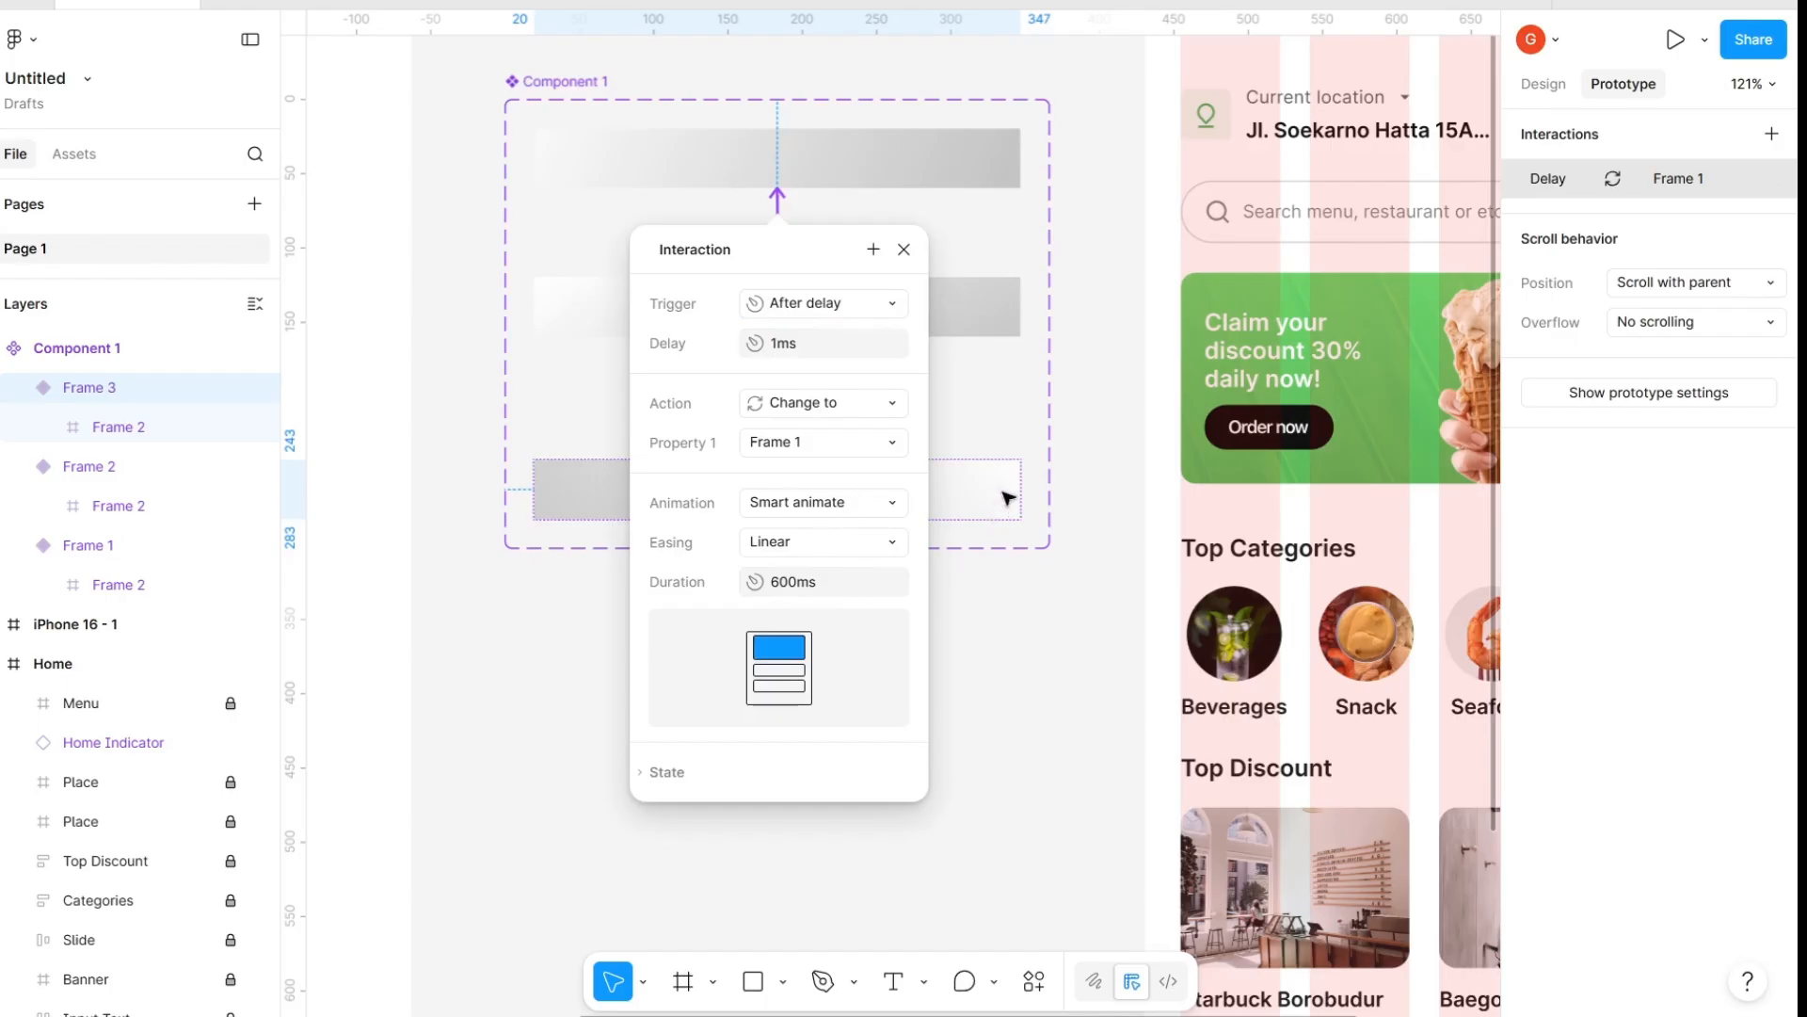
Duplicate the Frame 1 variant and place the instance over the Home screen's search bar at about X 21, Y 130
{"action": "left_click", "coordinate": [952, 152]}
{"action": "scroll", "coordinate": [903, 197], "scroll_direction": "down", "scroll_amount": 5}
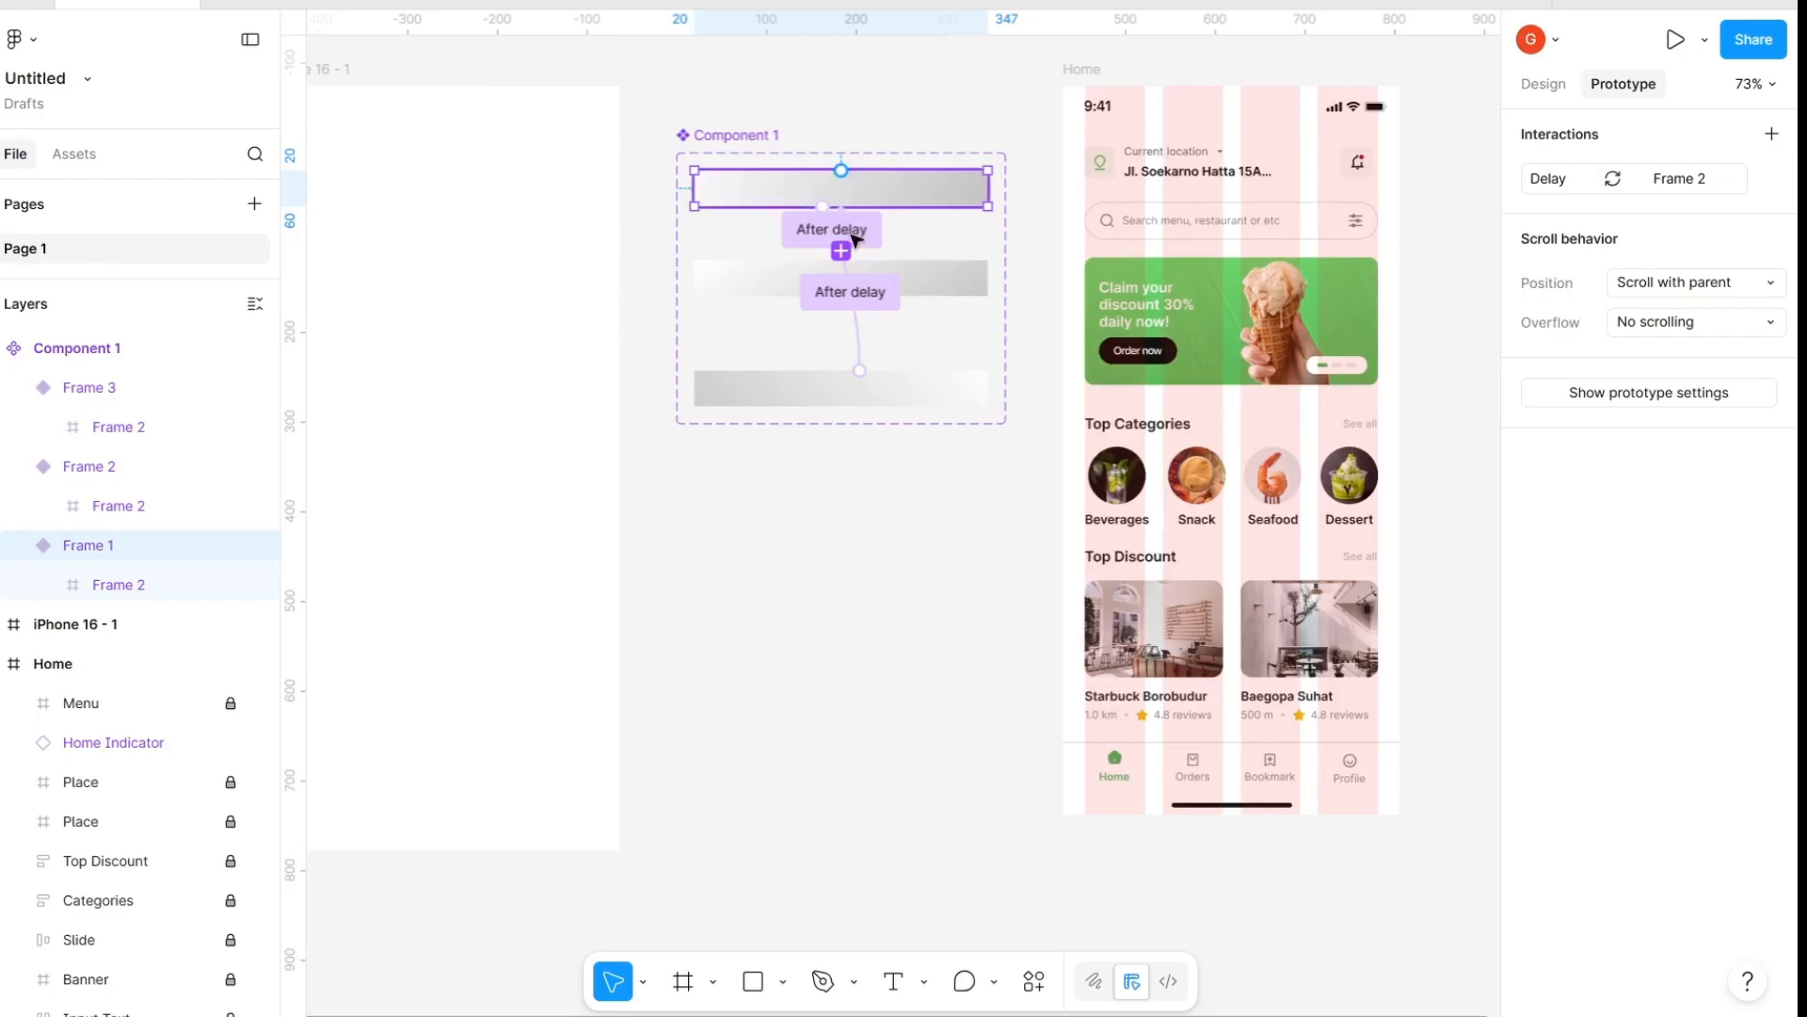
{"action": "left_click", "coordinate": [1544, 84]}
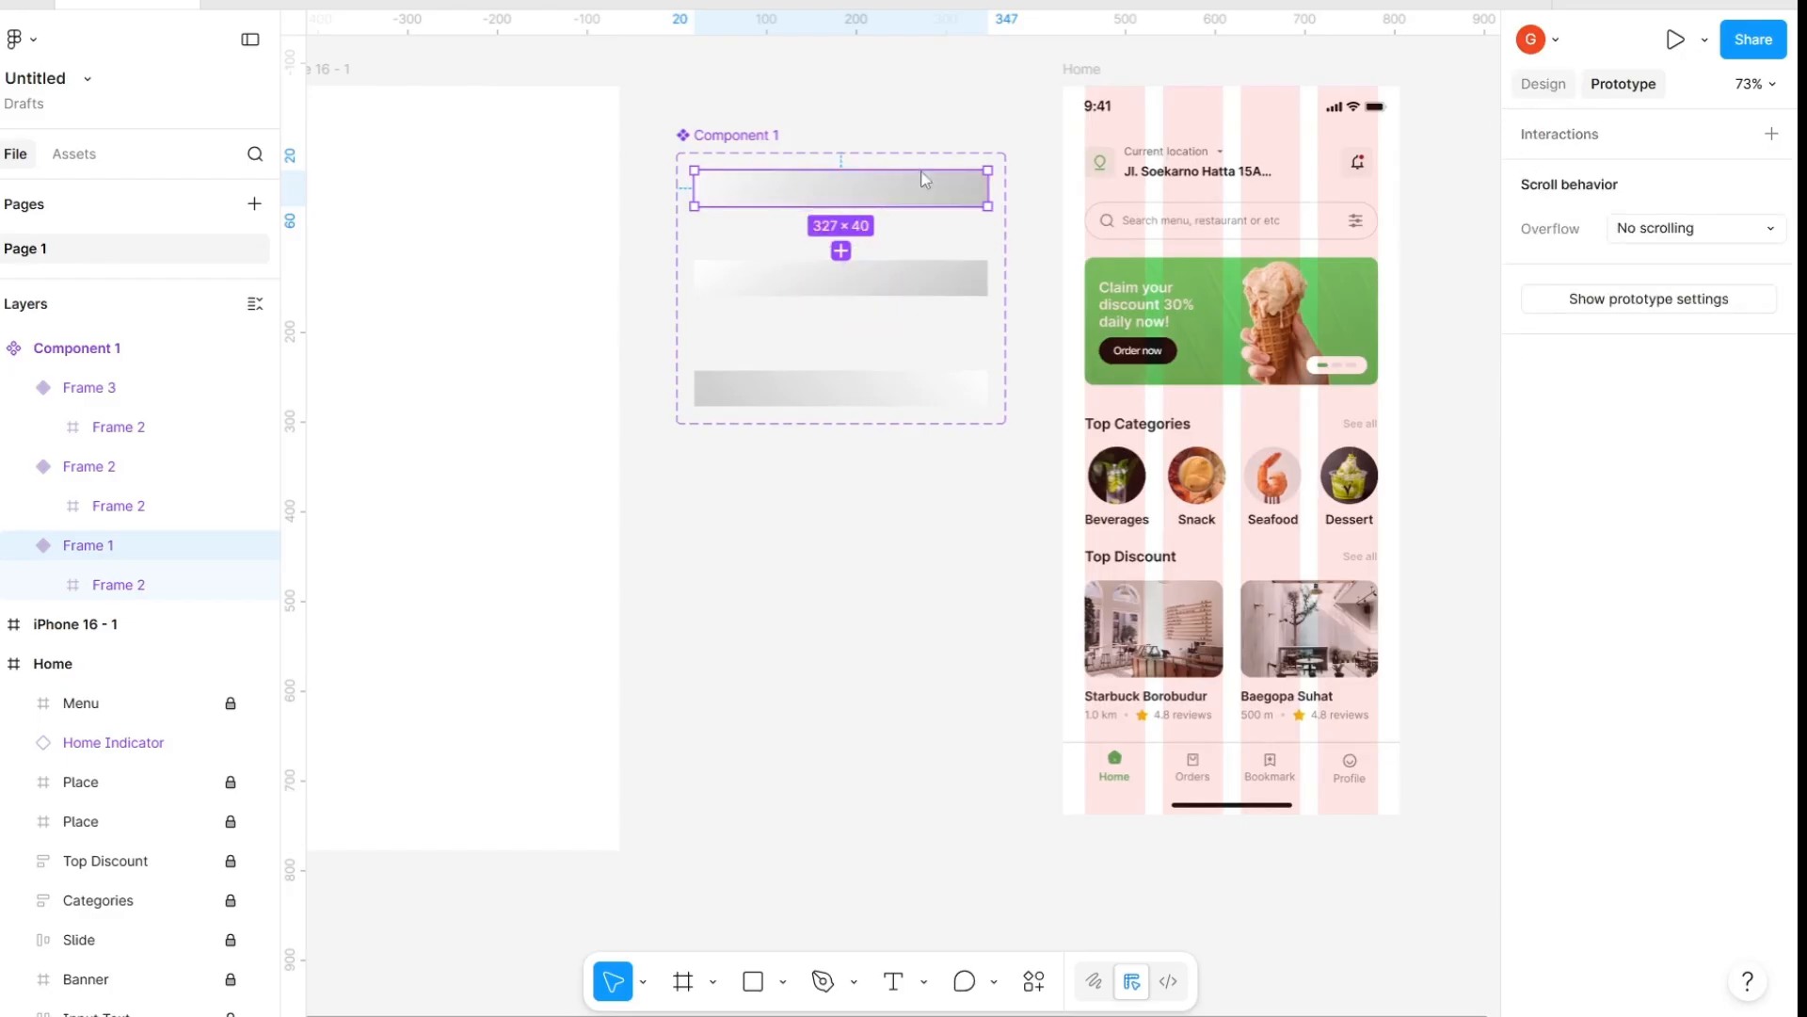
{"action": "key", "text": "ctrl+d"}
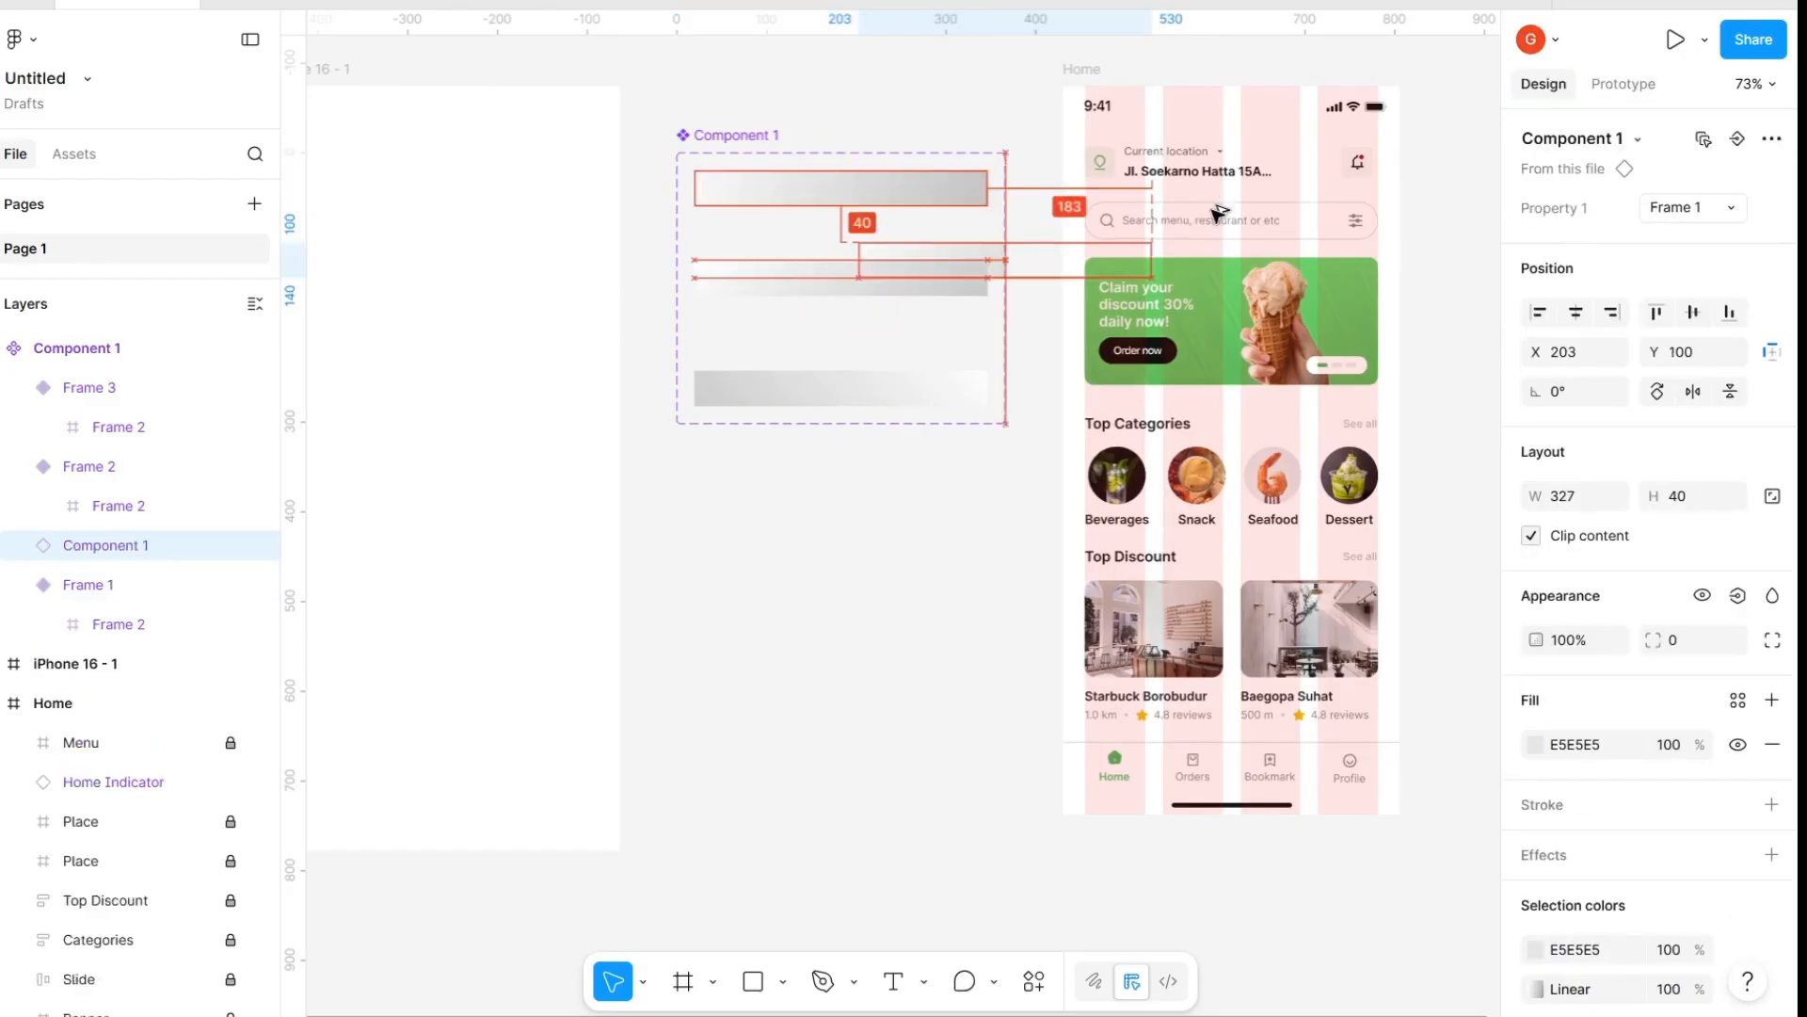
{"action": "left_click_drag", "start_coordinate": [1219, 213], "coordinate": [1260, 206]}
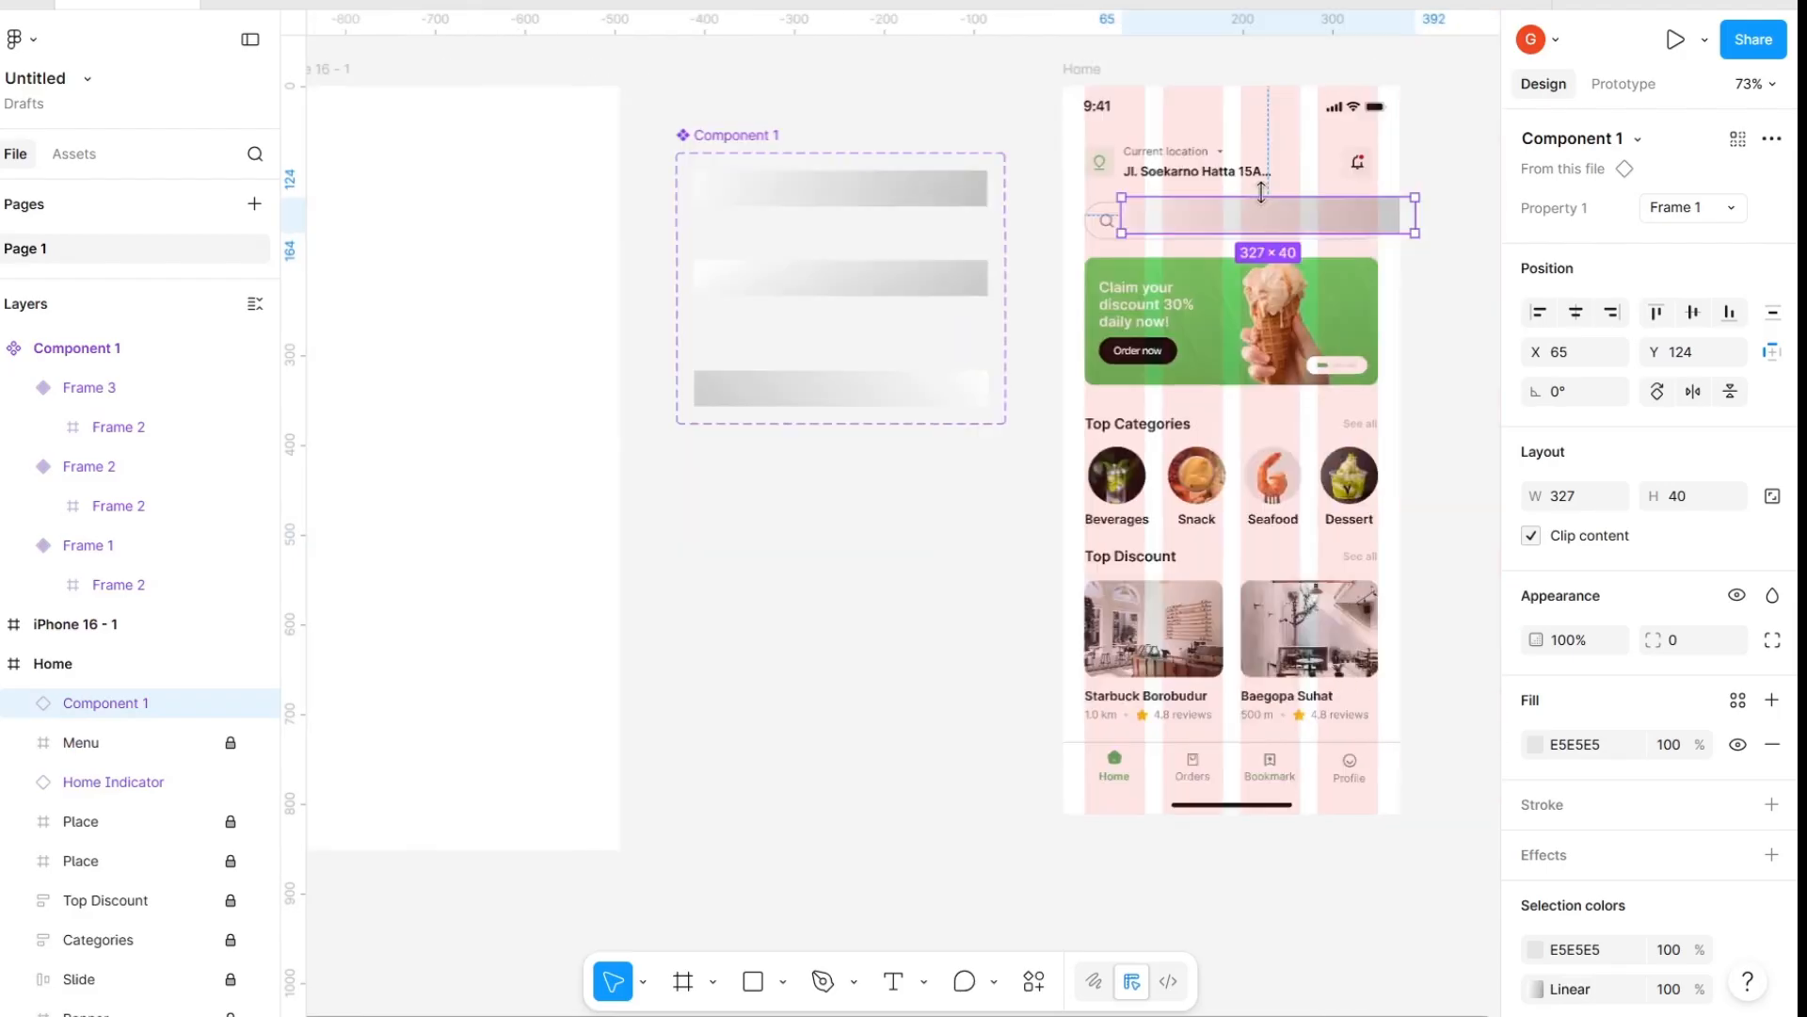
{"action": "scroll", "coordinate": [1261, 191], "scroll_direction": "up", "scroll_amount": 5, "text": "ctrl"}
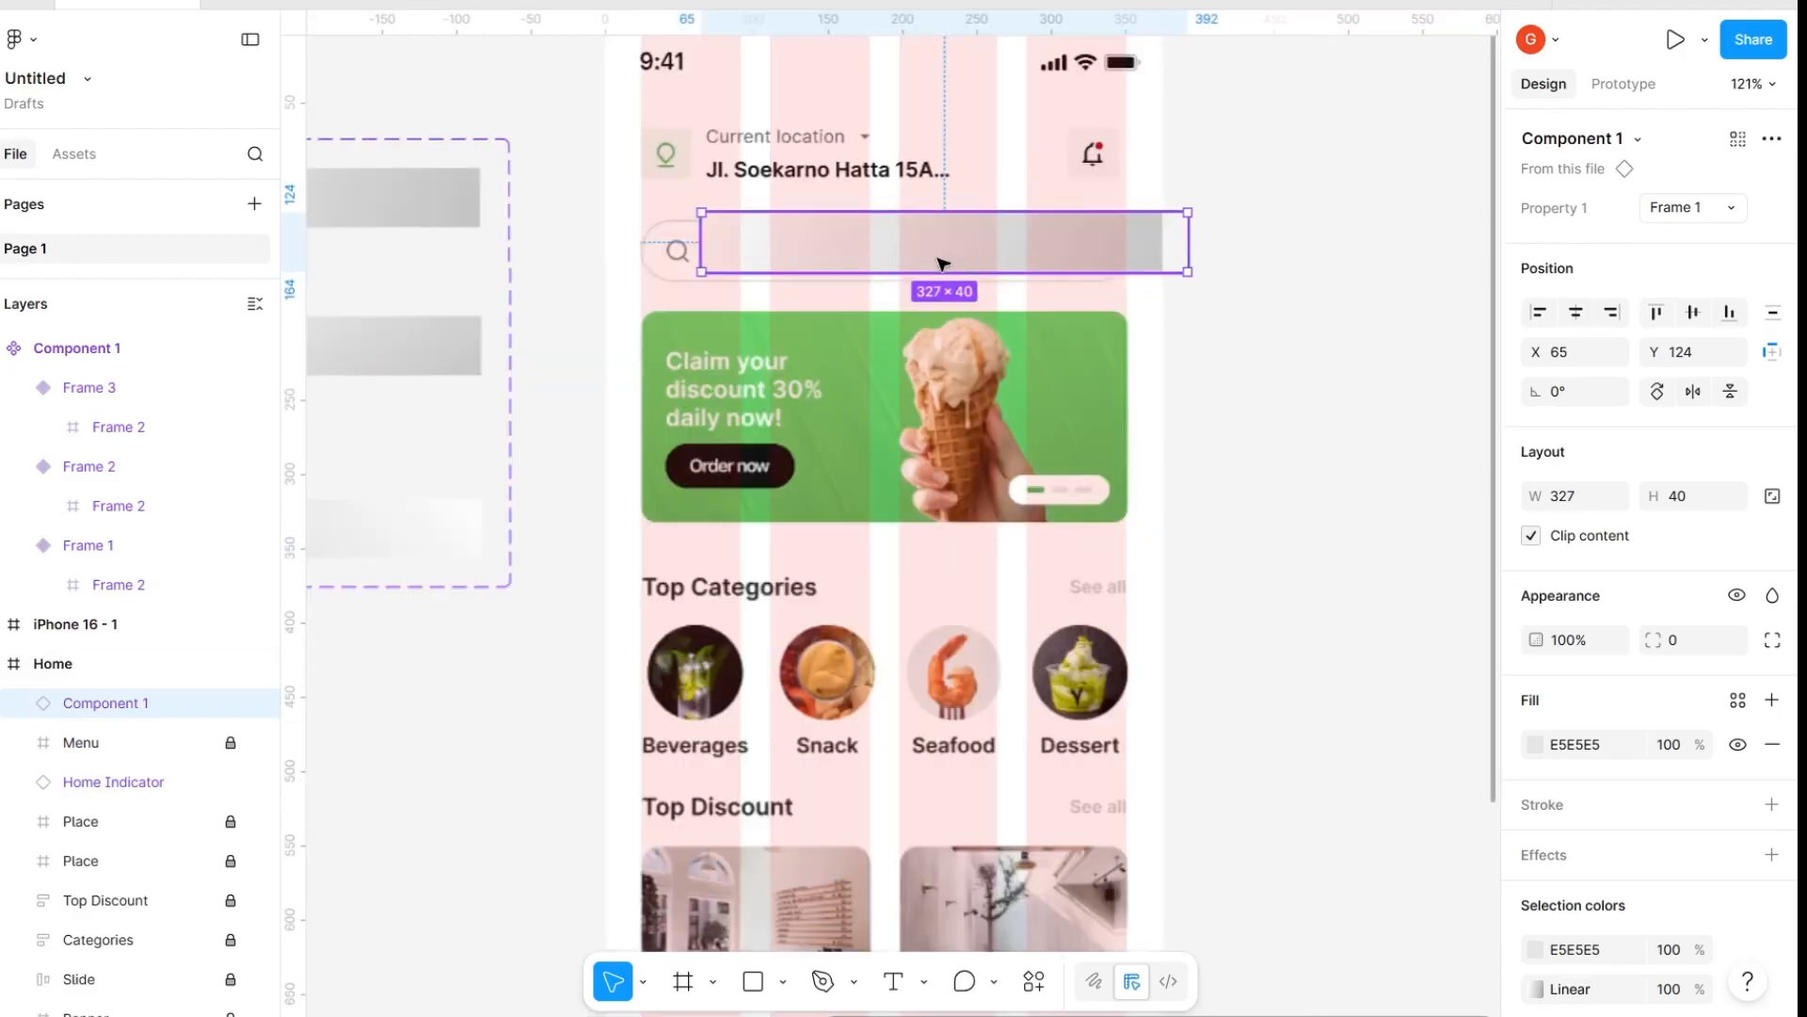
{"action": "left_click_drag", "start_coordinate": [942, 264], "coordinate": [907, 250]}
Fit the placeholder to the search bar by resizing it to about 326 × 47 at X 24, Y 124
{"action": "scroll", "coordinate": [901, 248], "scroll_direction": "up", "scroll_amount": 5, "text": "ctrl"}
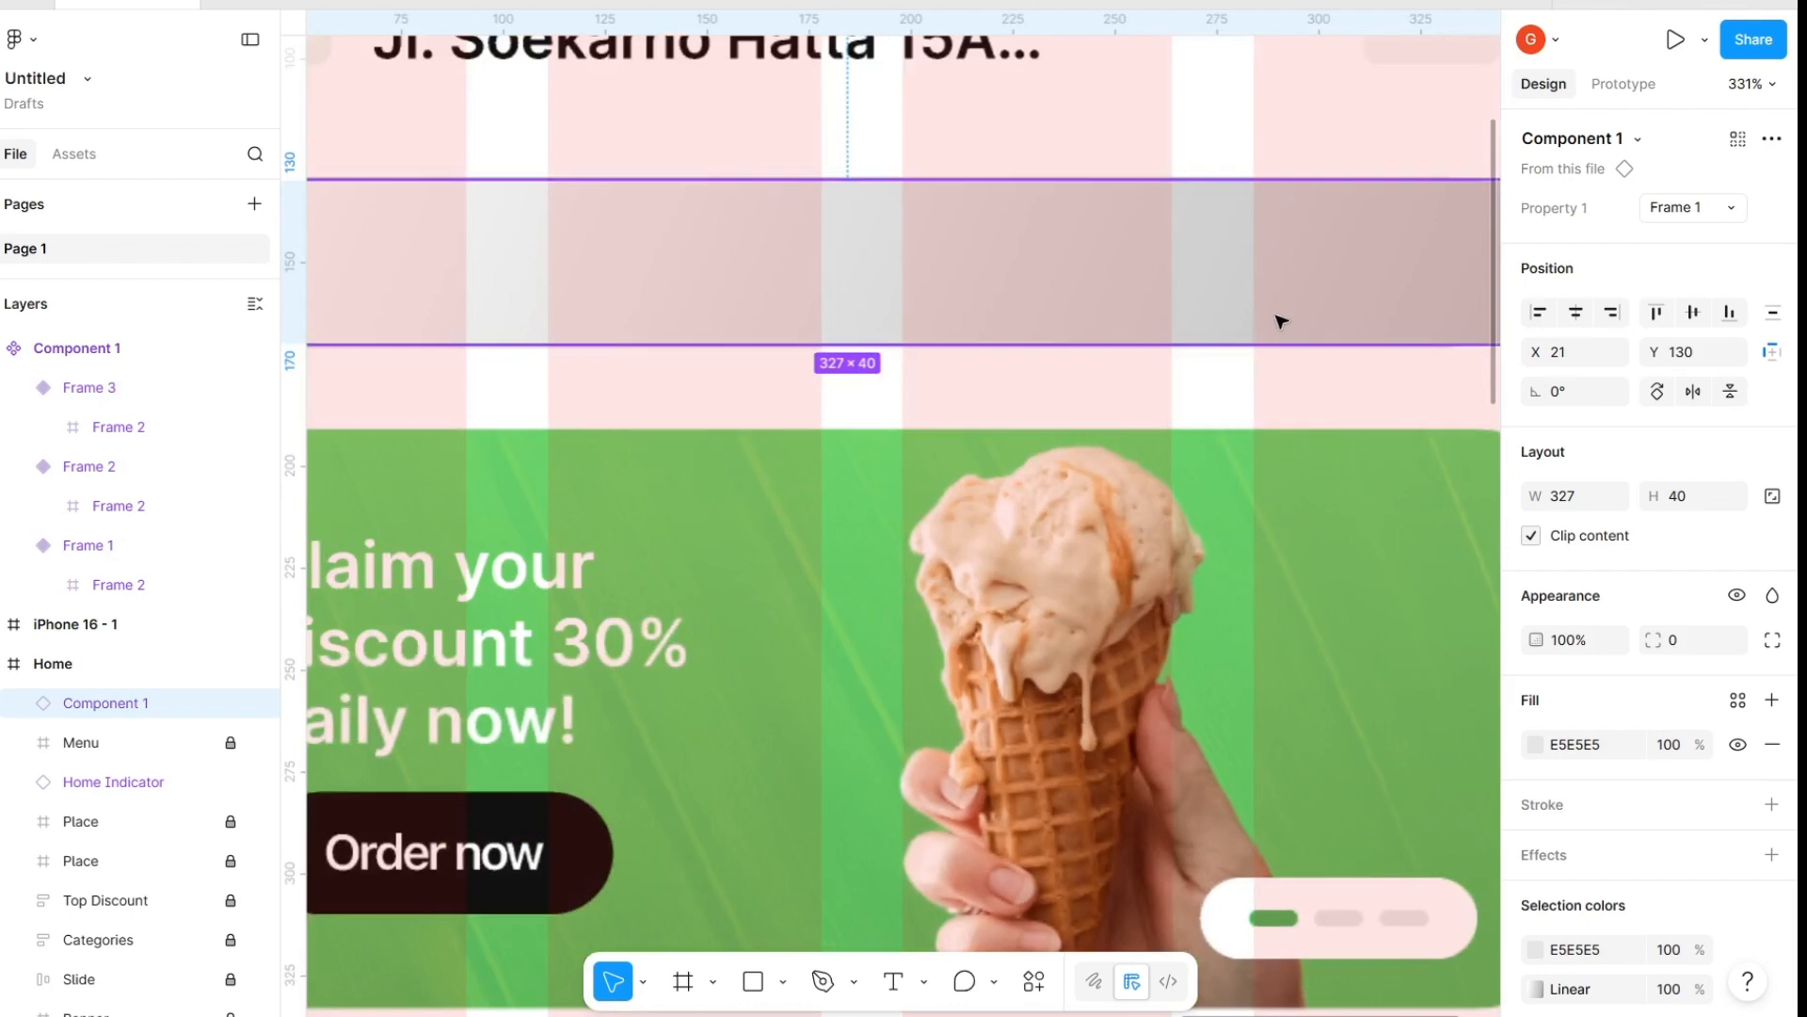
{"action": "scroll", "coordinate": [1281, 321], "scroll_direction": "down", "scroll_amount": 3, "text": "ctrl"}
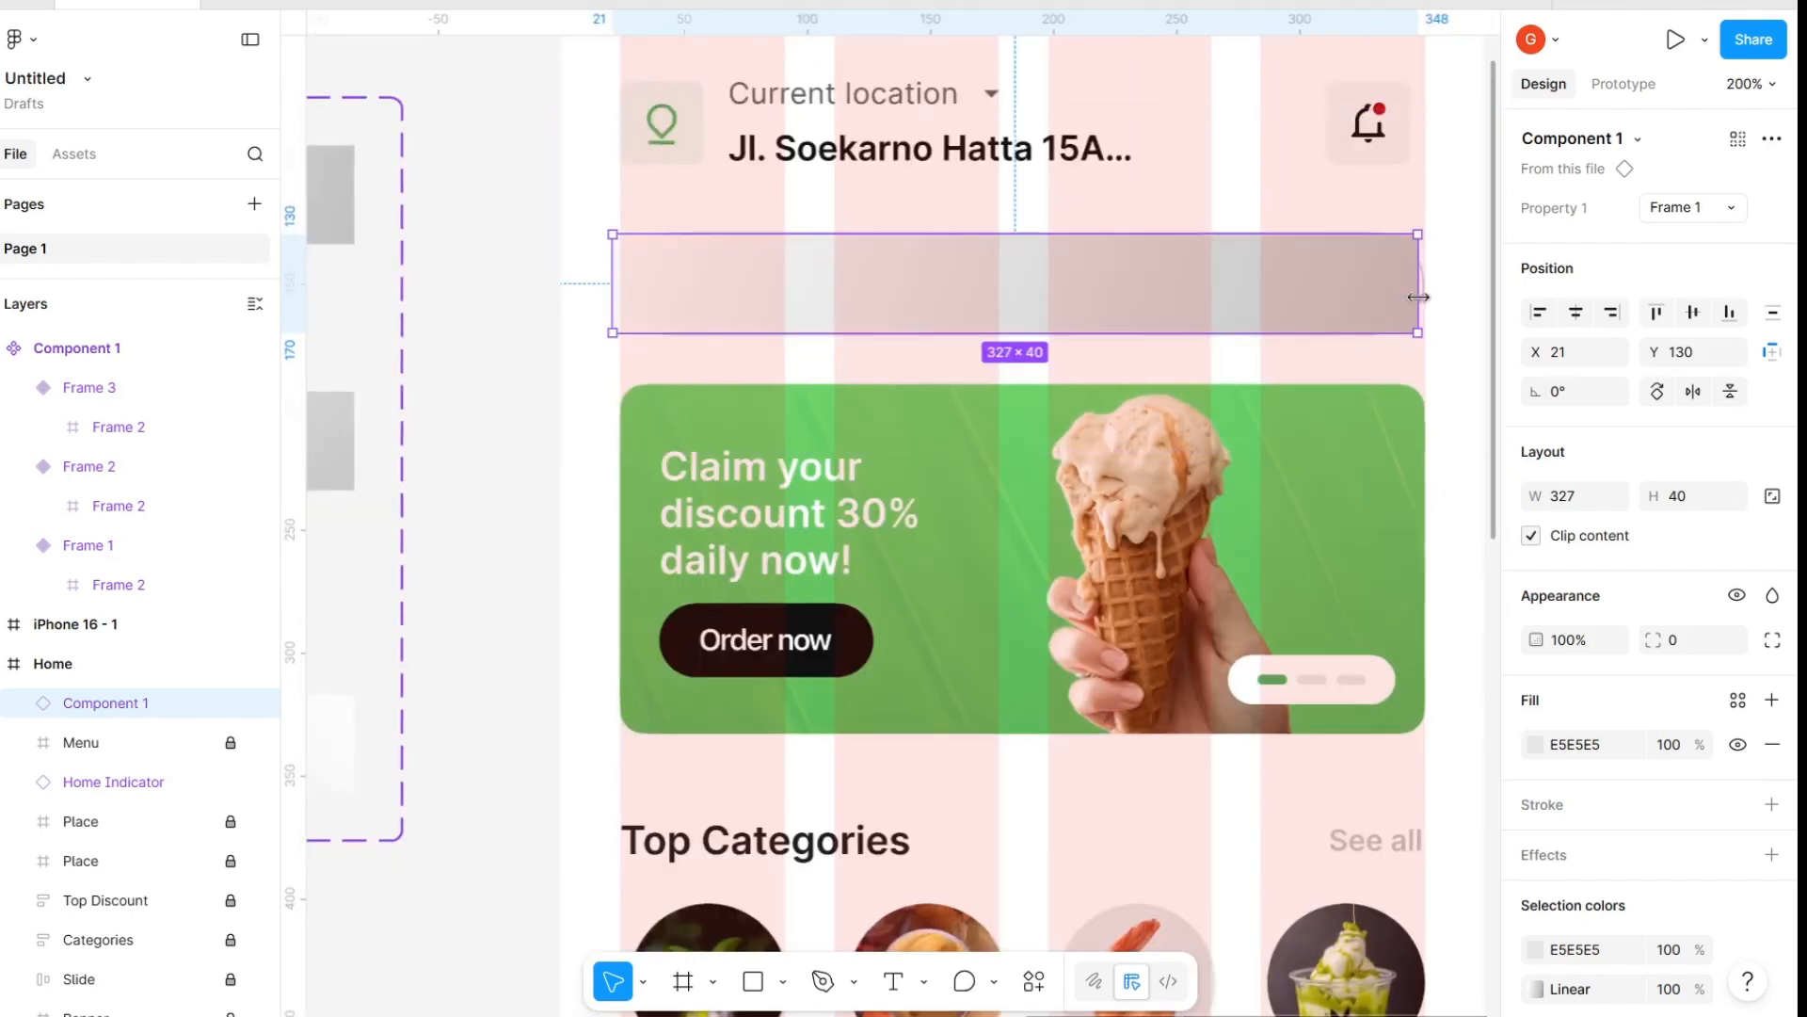
{"action": "left_click_drag", "start_coordinate": [1419, 298], "coordinate": [1423, 297]}
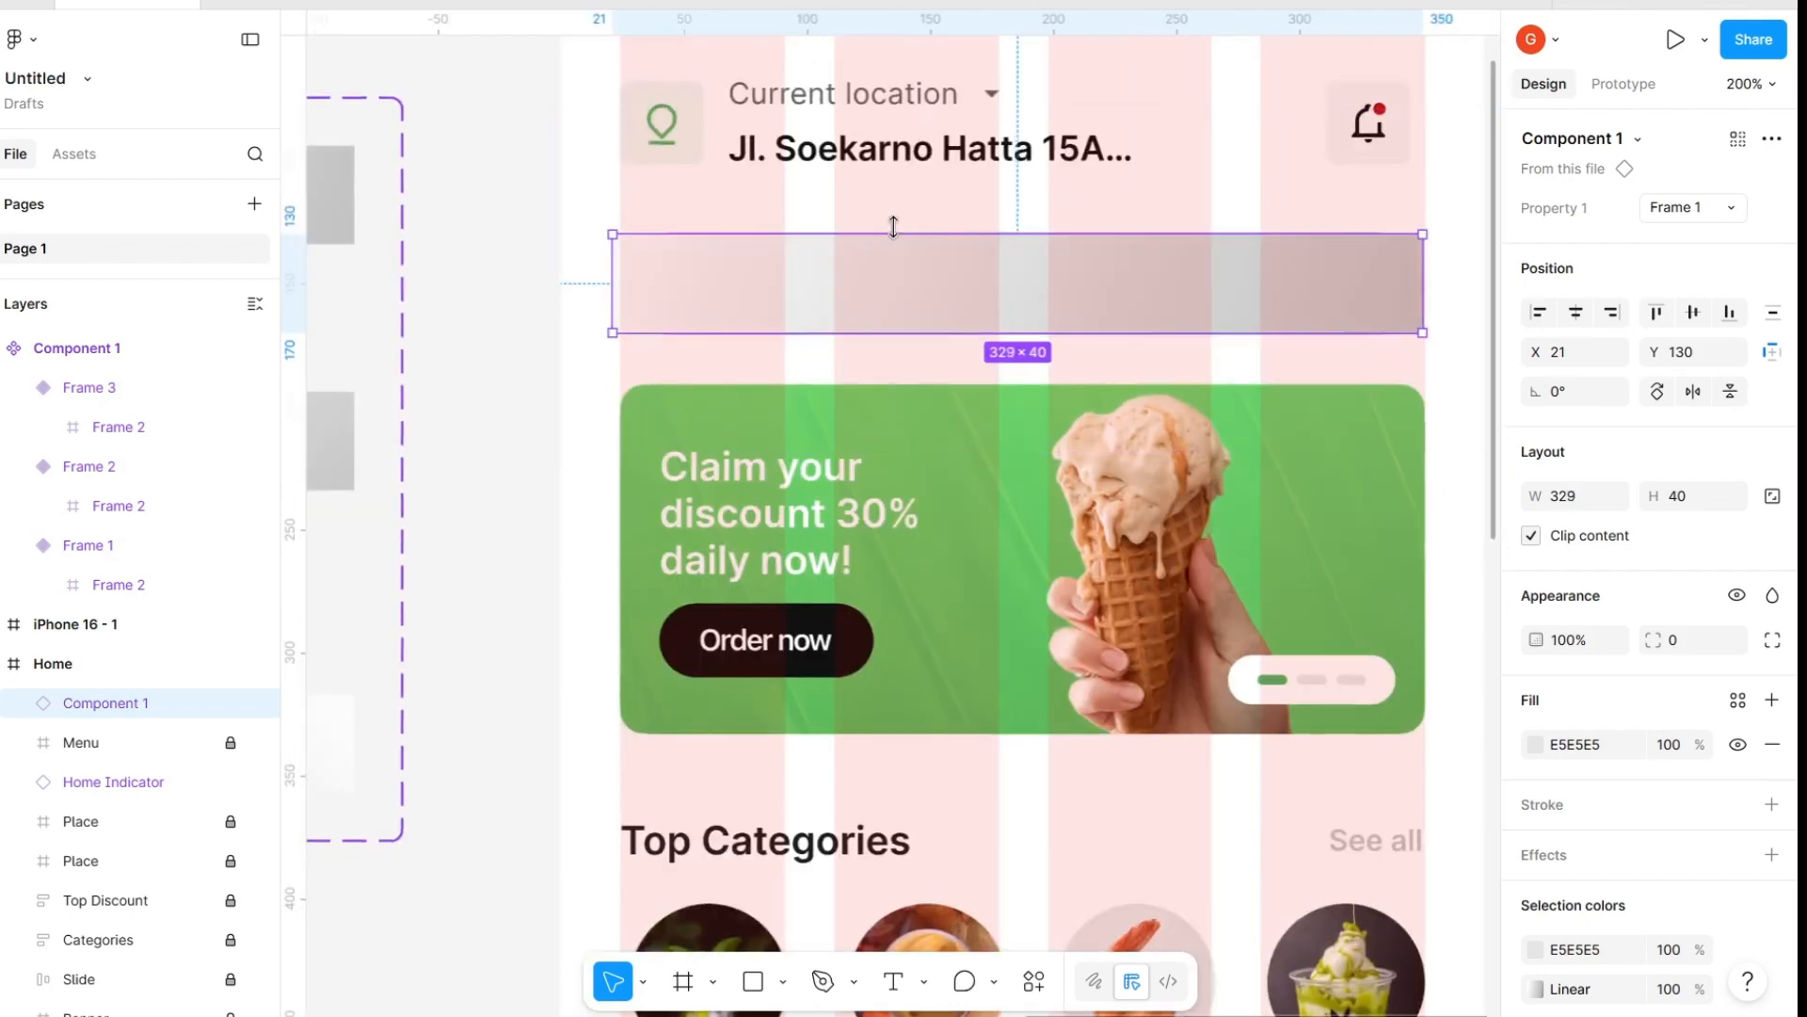
{"action": "left_click_drag", "start_coordinate": [894, 226], "coordinate": [902, 217]}
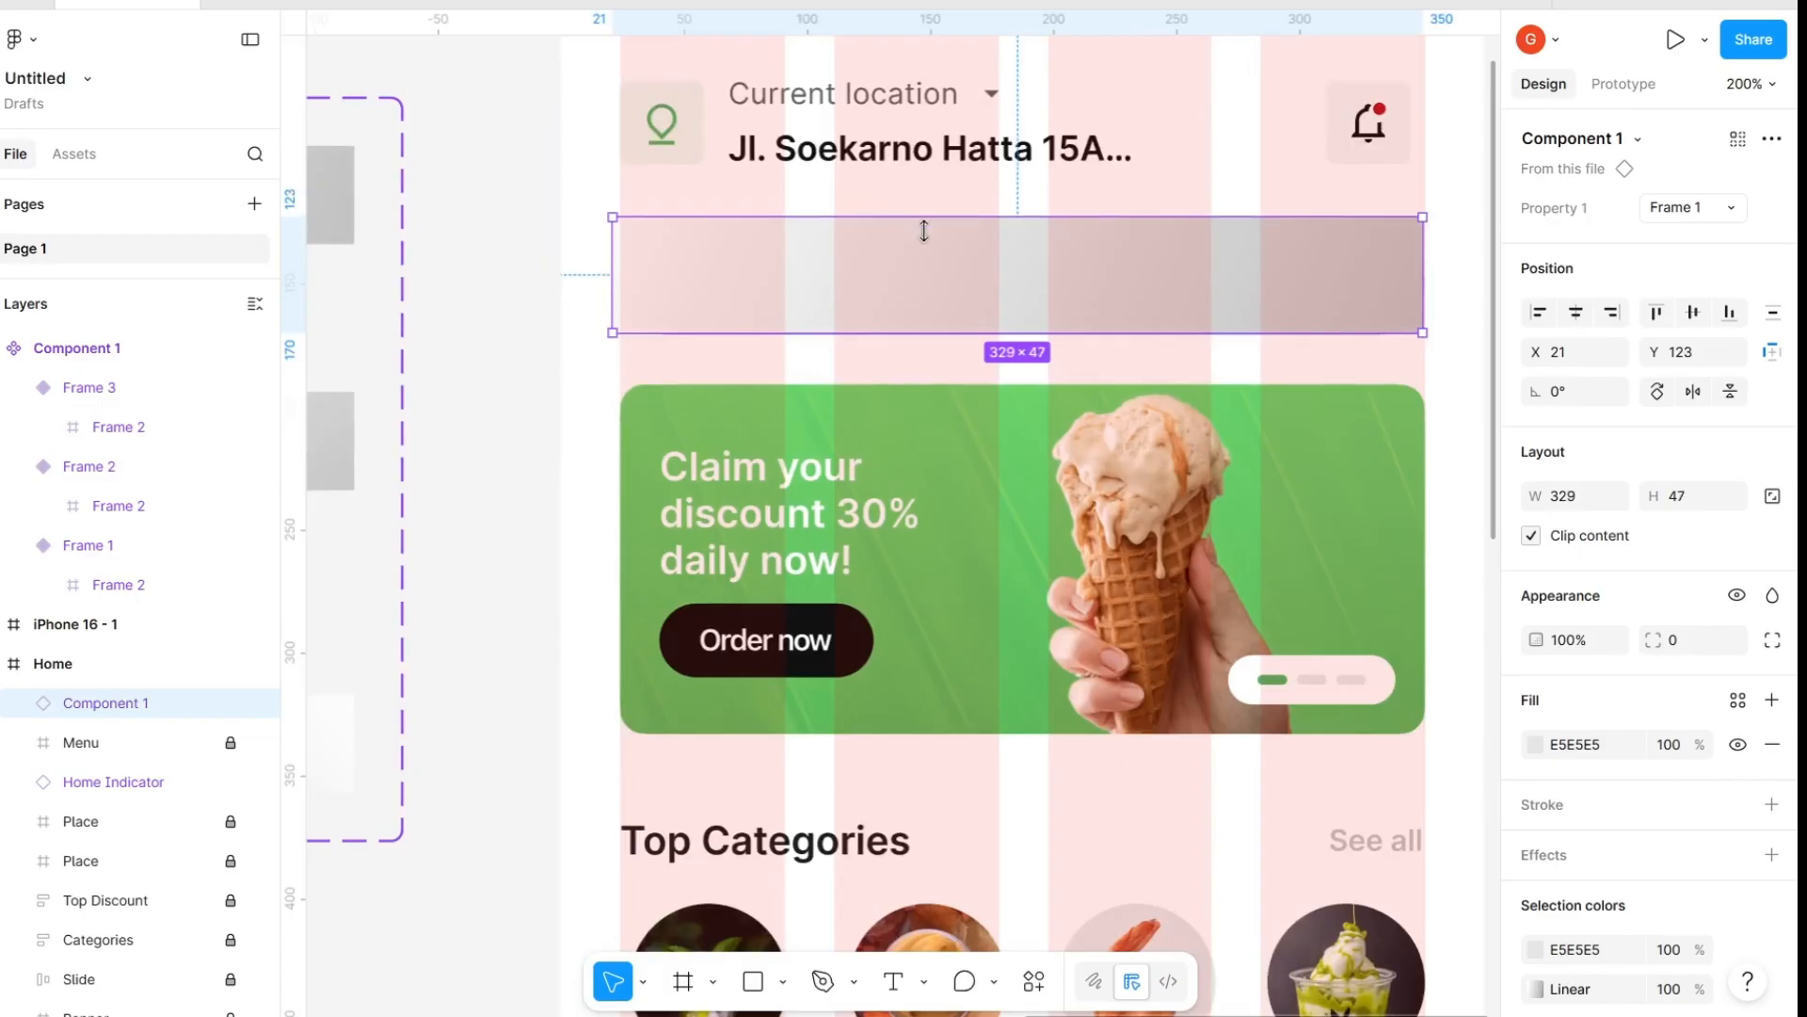
{"action": "key", "text": "Down"}
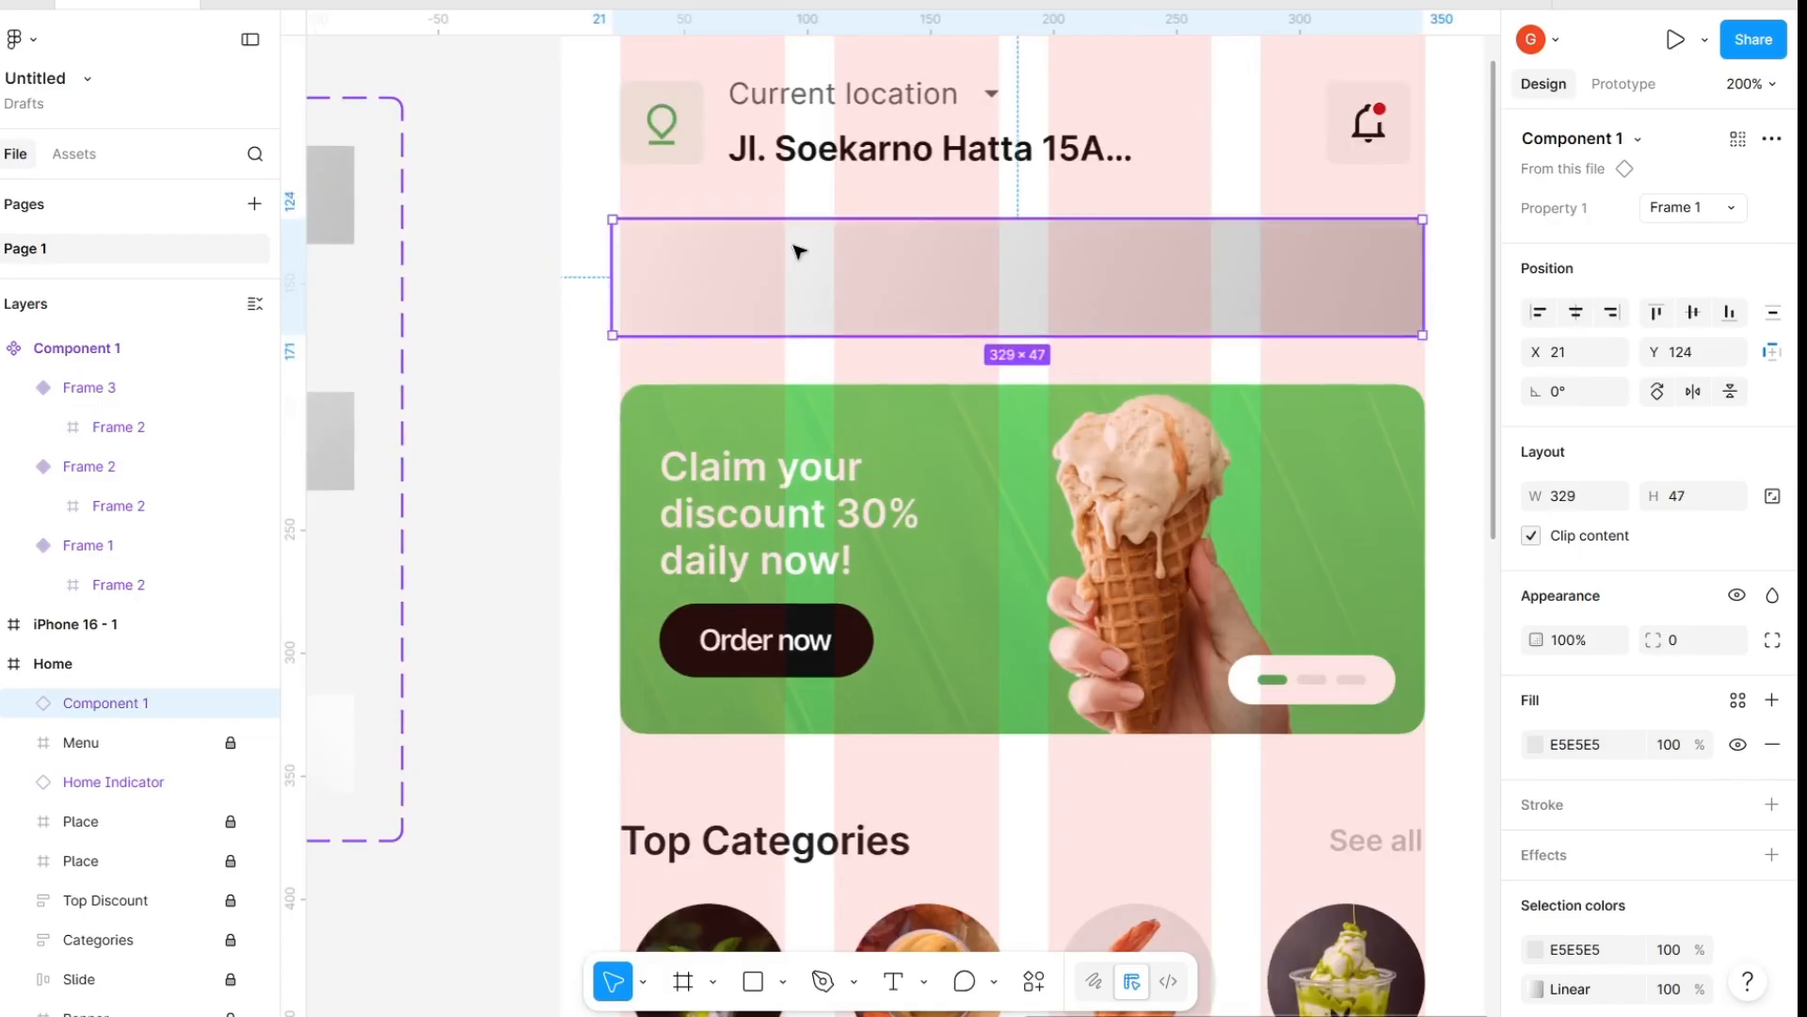
{"action": "left_click_drag", "start_coordinate": [614, 286], "coordinate": [621, 286]}
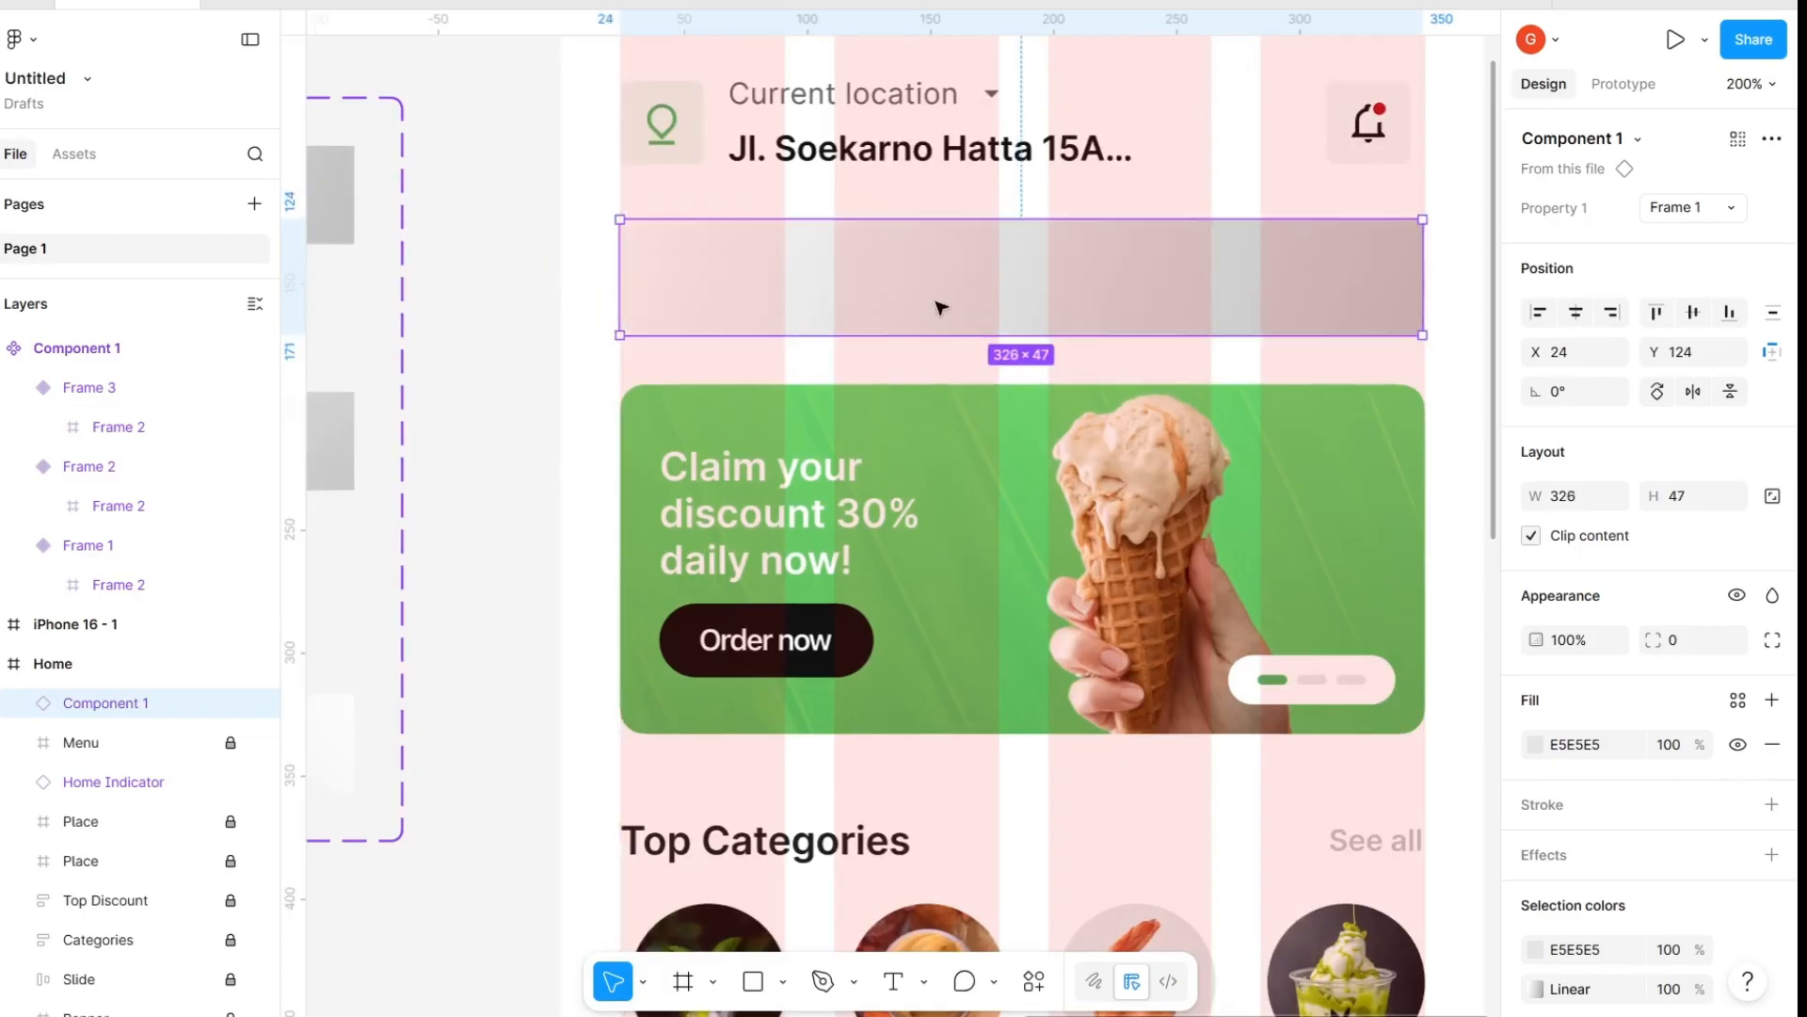
Add placeholder copies over the location icon, about 28 × 47, and over the address text, about 169 × 47
{"action": "scroll", "coordinate": [941, 307], "scroll_direction": "down", "scroll_amount": 5}
{"action": "scroll", "coordinate": [988, 420], "scroll_direction": "up", "scroll_amount": 2}
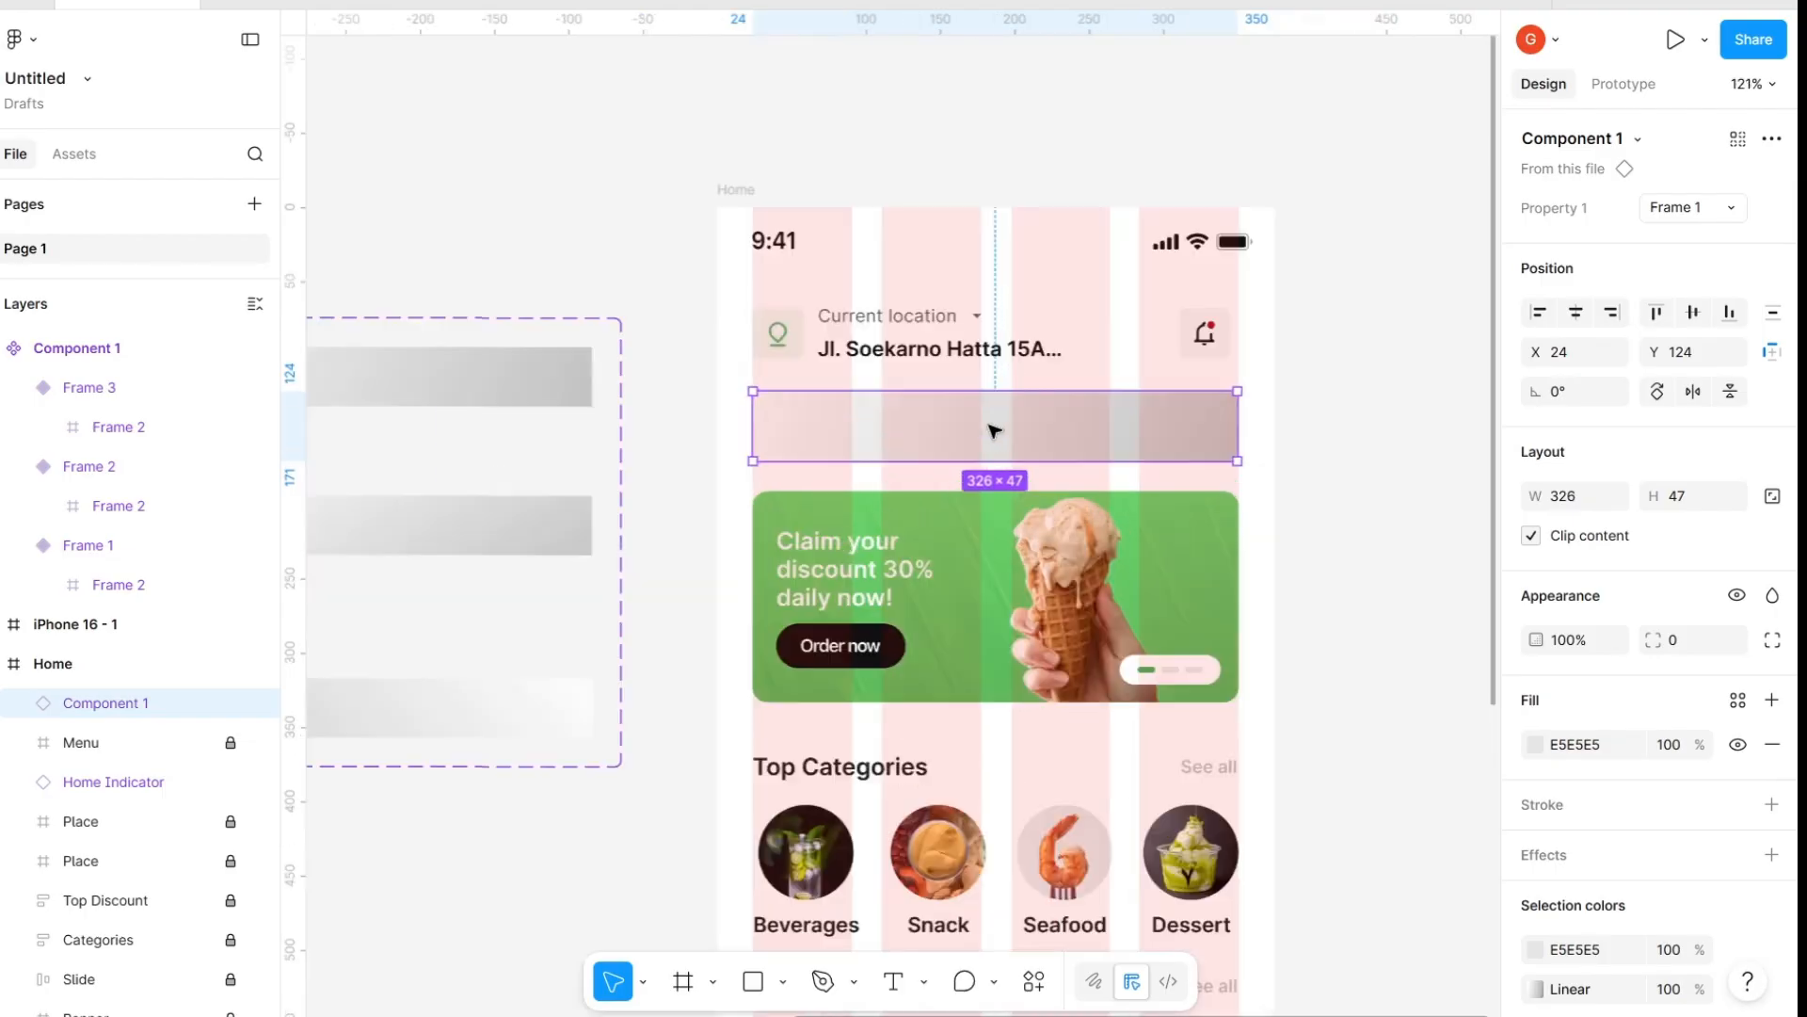
{"action": "left_click_drag", "start_coordinate": [994, 431], "coordinate": [794, 340]}
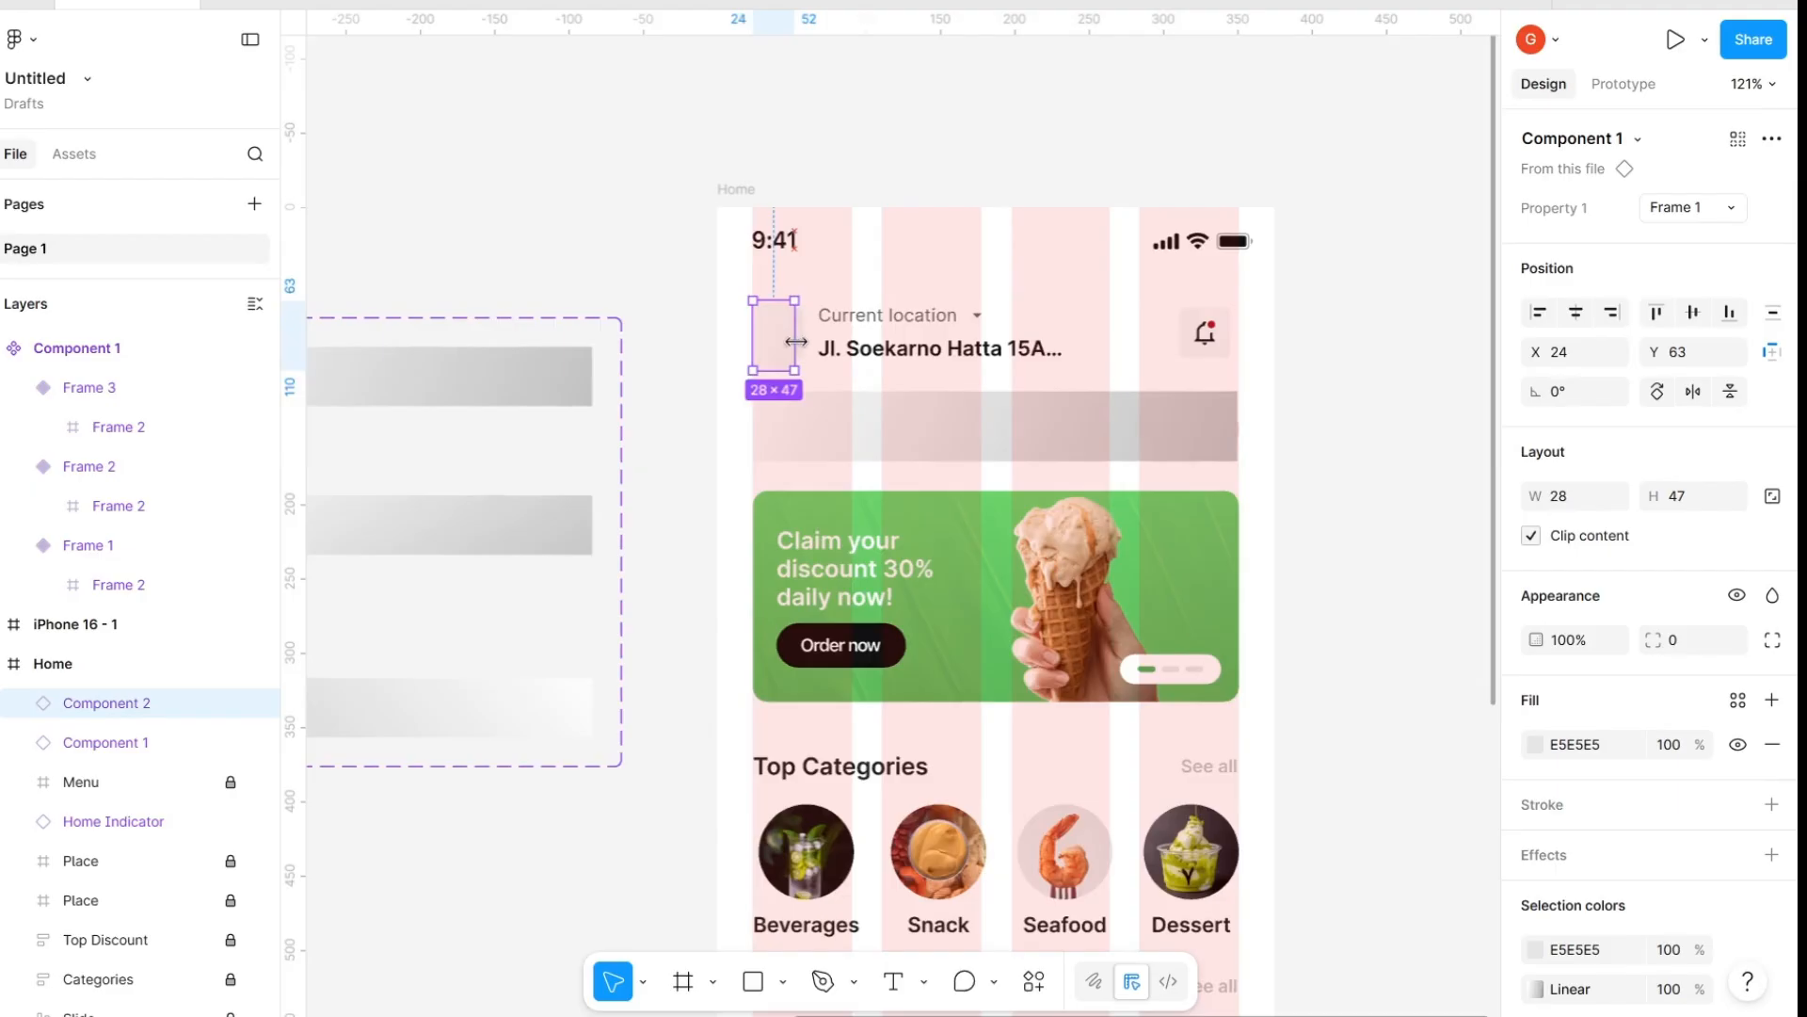
{"action": "left_click_drag", "start_coordinate": [772, 350], "coordinate": [1064, 336]}
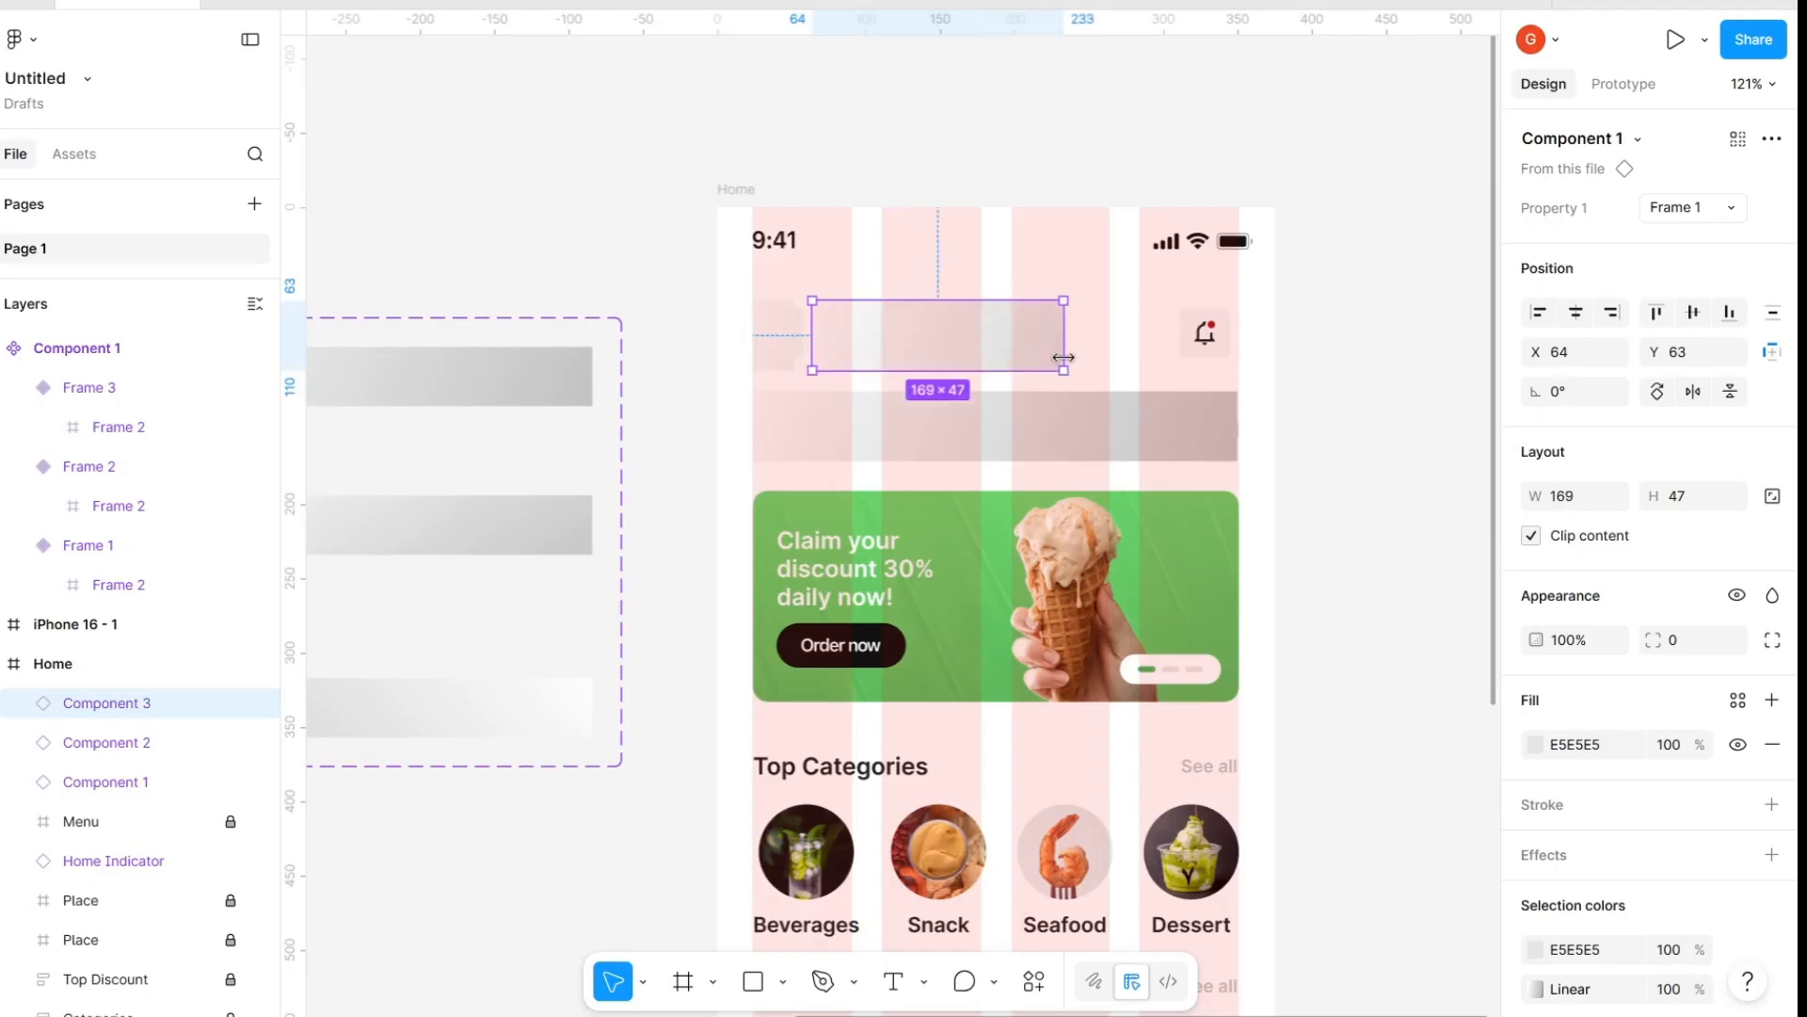
Duplicate the location icon's placeholder over the notification bell and widen the copy to about 38 × 47
{"action": "left_click", "coordinate": [778, 338]}
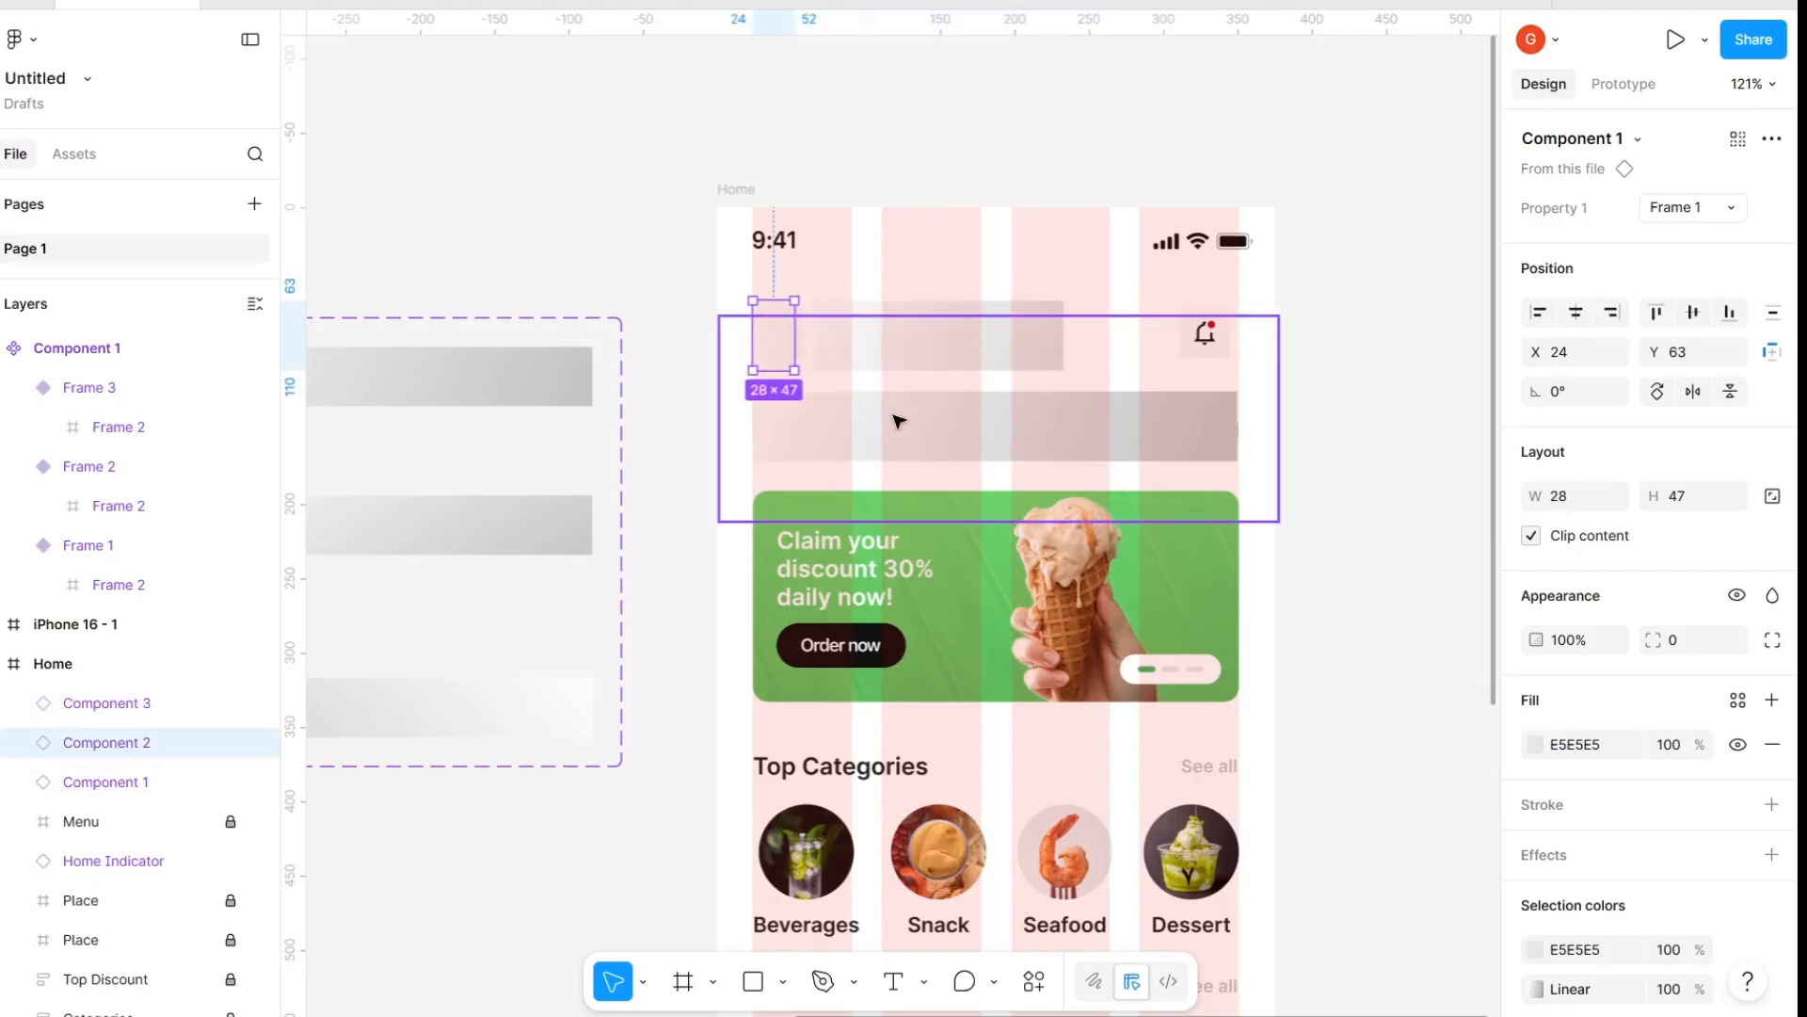
{"action": "key", "text": "ctrl+d"}
{"action": "key", "text": "shift+Right"}
{"action": "key", "text": "shift+Right"}
{"action": "key", "text": "shift+Right"}
{"action": "key", "text": "shift+Right"}
{"action": "key", "text": "shift+Right"}
{"action": "key", "text": "shift+Right"}
{"action": "key", "text": "shift+Right"}
{"action": "key", "text": "shift+Right"}
{"action": "key", "text": "shift+Right"}
{"action": "key", "text": "shift+Right"}
{"action": "key", "text": "shift+Right"}
{"action": "key", "text": "shift+Right"}
{"action": "key", "text": "shift+Right"}
{"action": "key", "text": "shift+Right"}
{"action": "key", "text": "shift+Right"}
{"action": "key", "text": "shift+Right"}
{"action": "key", "text": "shift+Right"}
{"action": "key", "text": "shift+Right"}
{"action": "key", "text": "shift+Right"}
{"action": "key", "text": "shift+Right"}
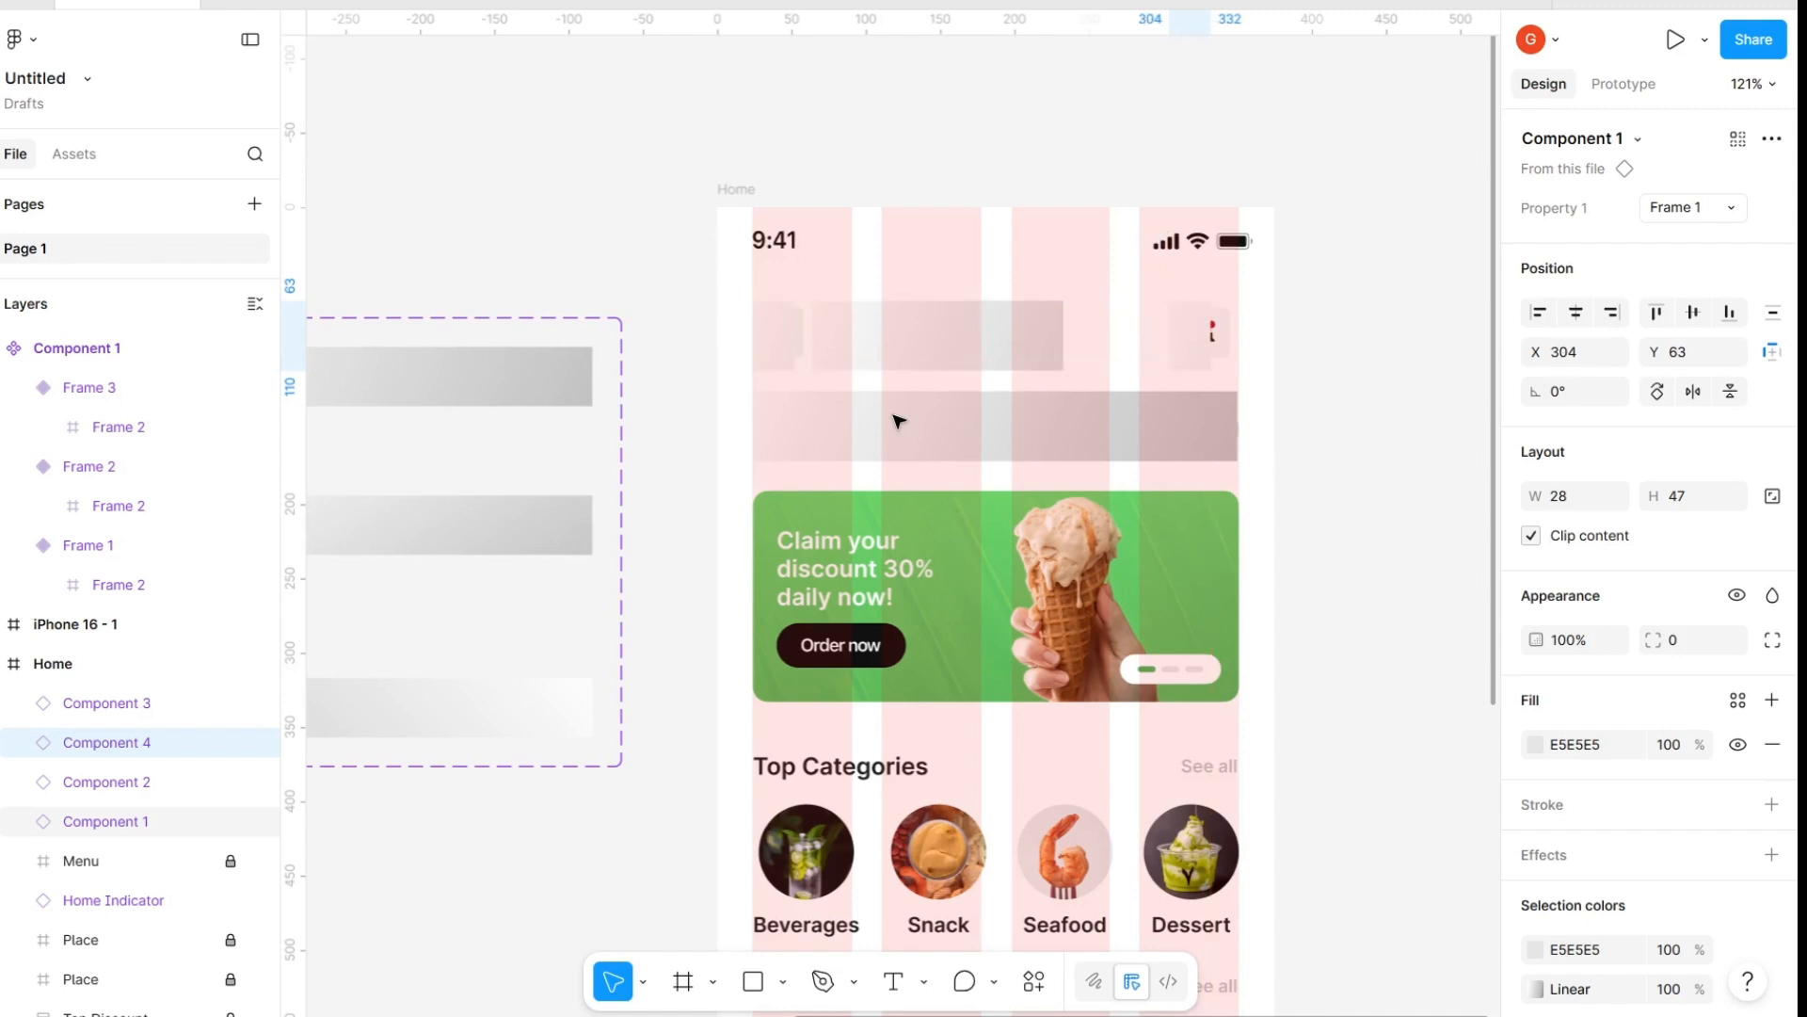
{"action": "key", "text": "shift+Right"}
{"action": "key", "text": "Right"}
{"action": "key", "text": "Right"}
{"action": "key", "text": "Right"}
{"action": "key", "text": "Right"}
{"action": "key", "text": "Right"}
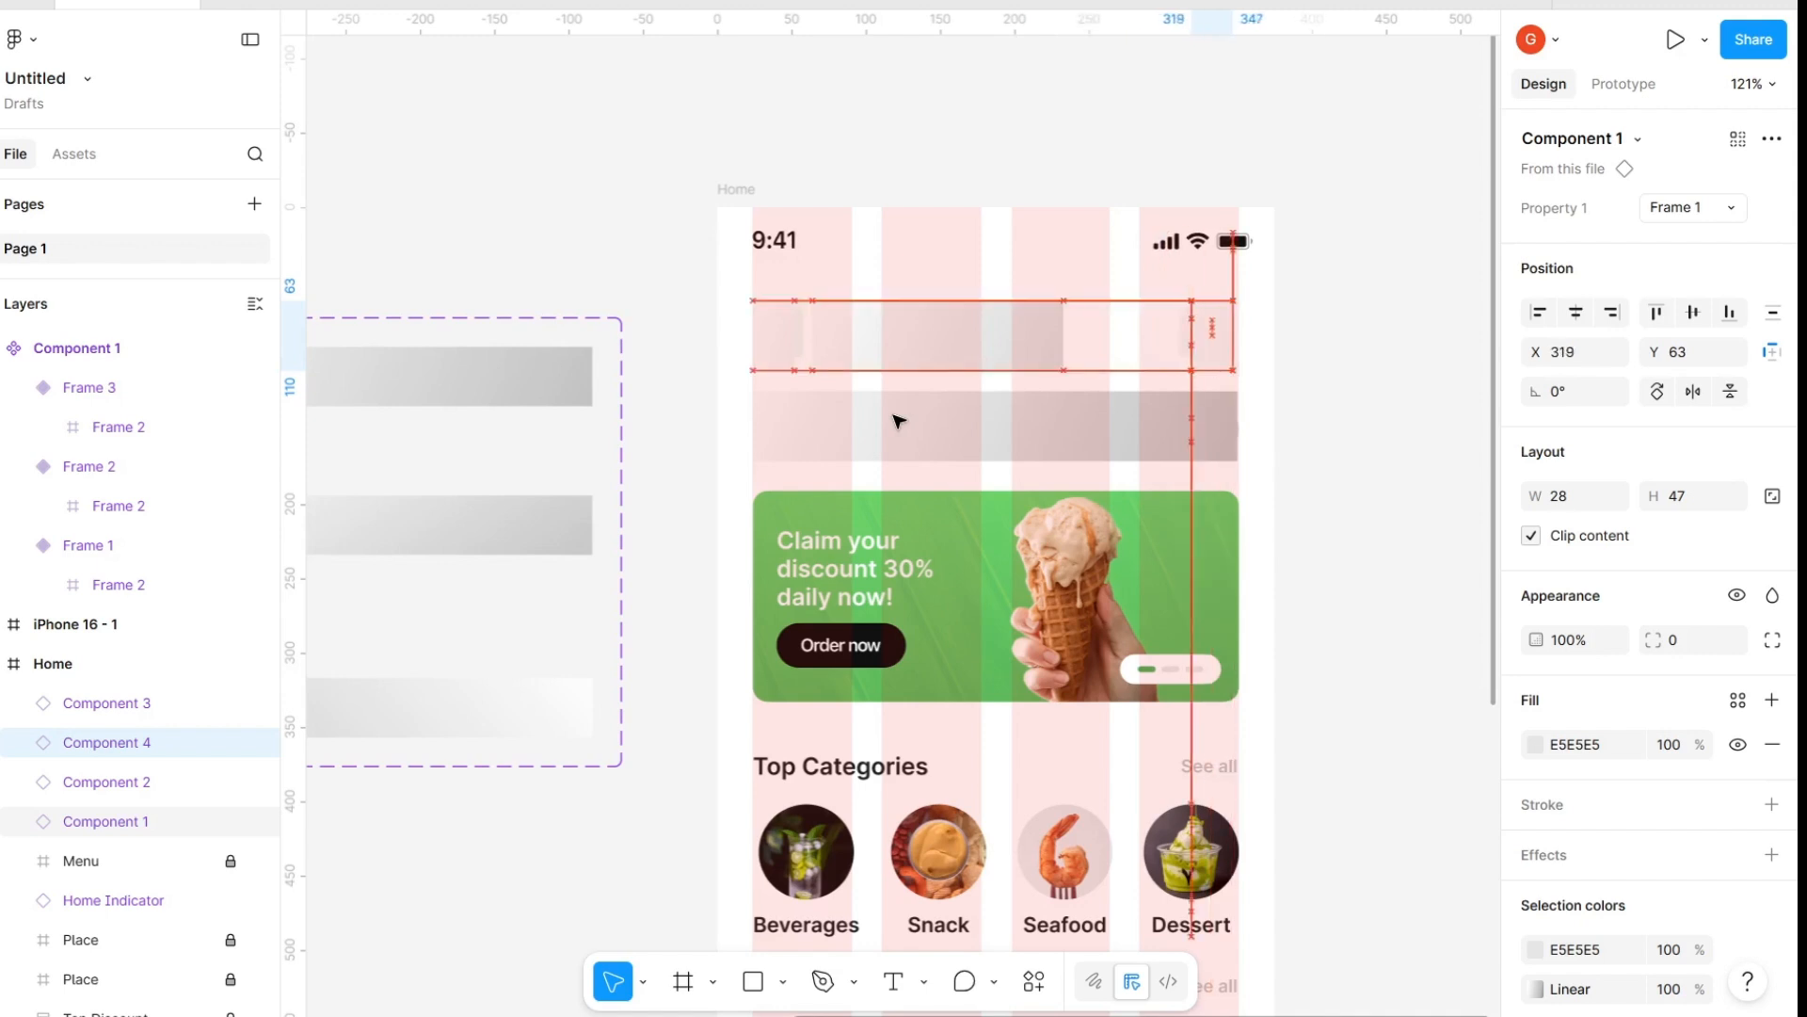
{"action": "key", "text": "Right"}
{"action": "key", "text": "Right"}
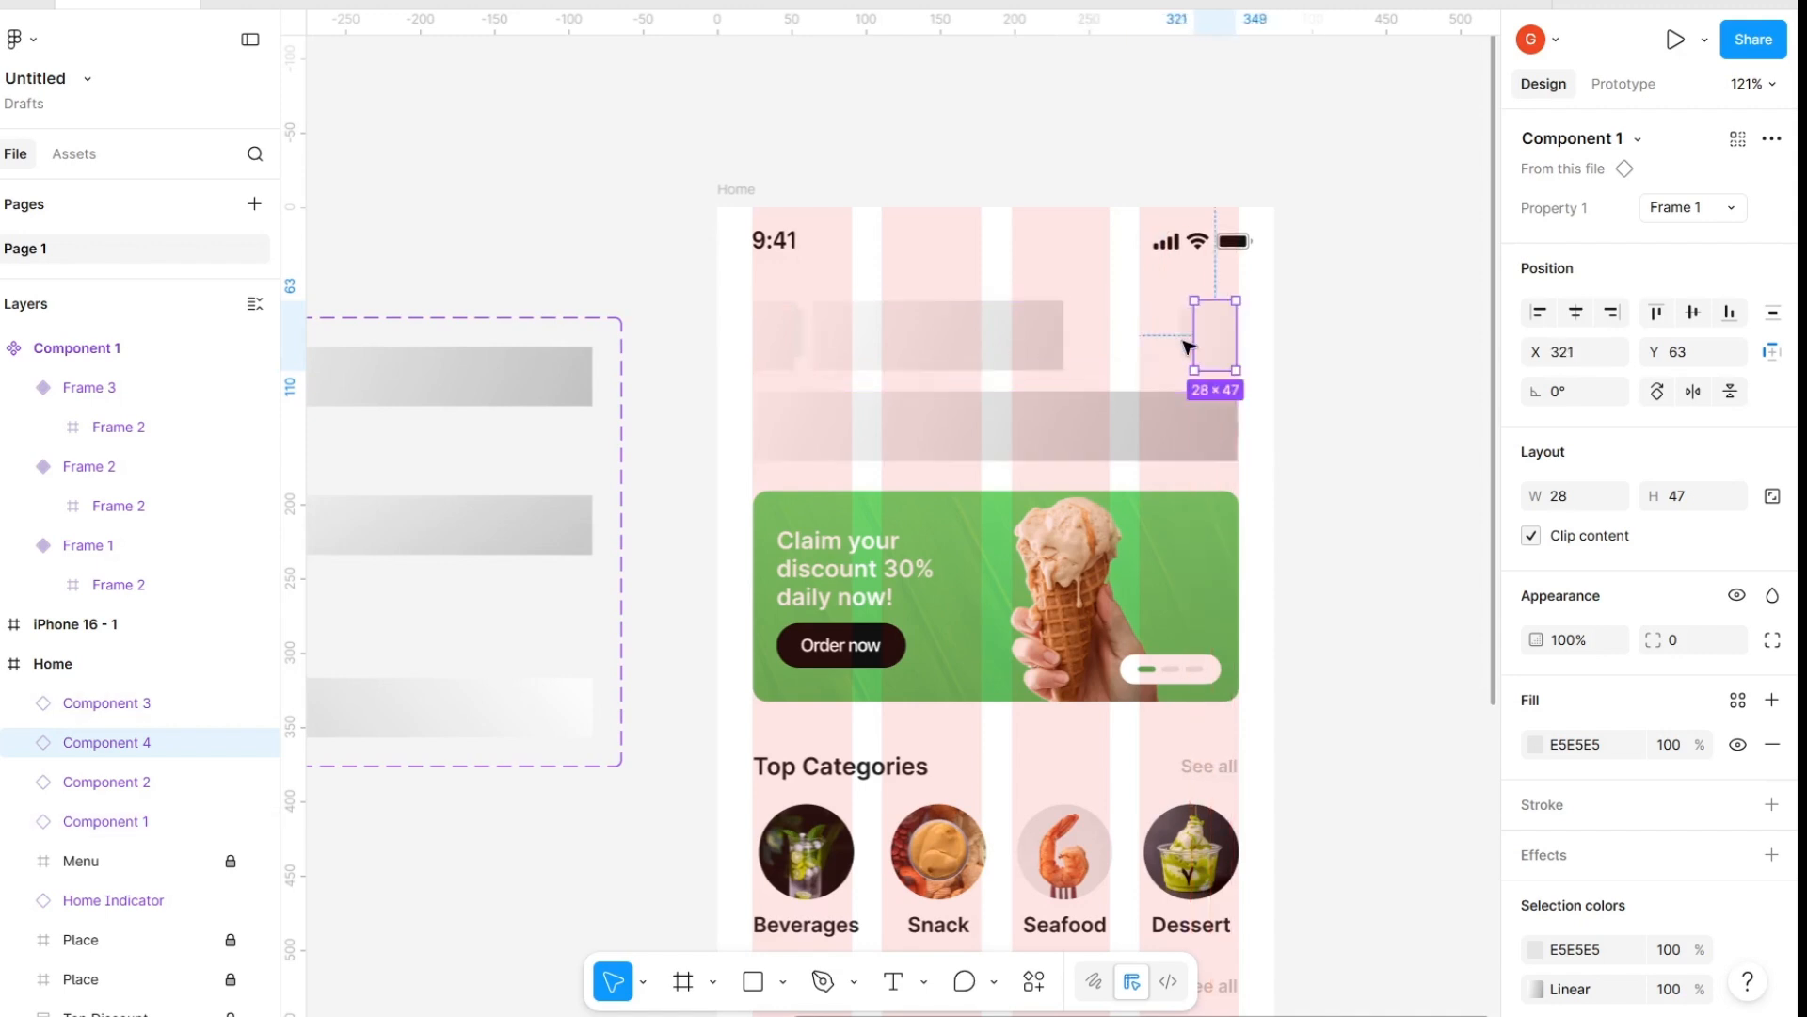
{"action": "left_click_drag", "start_coordinate": [1195, 333], "coordinate": [1179, 331]}
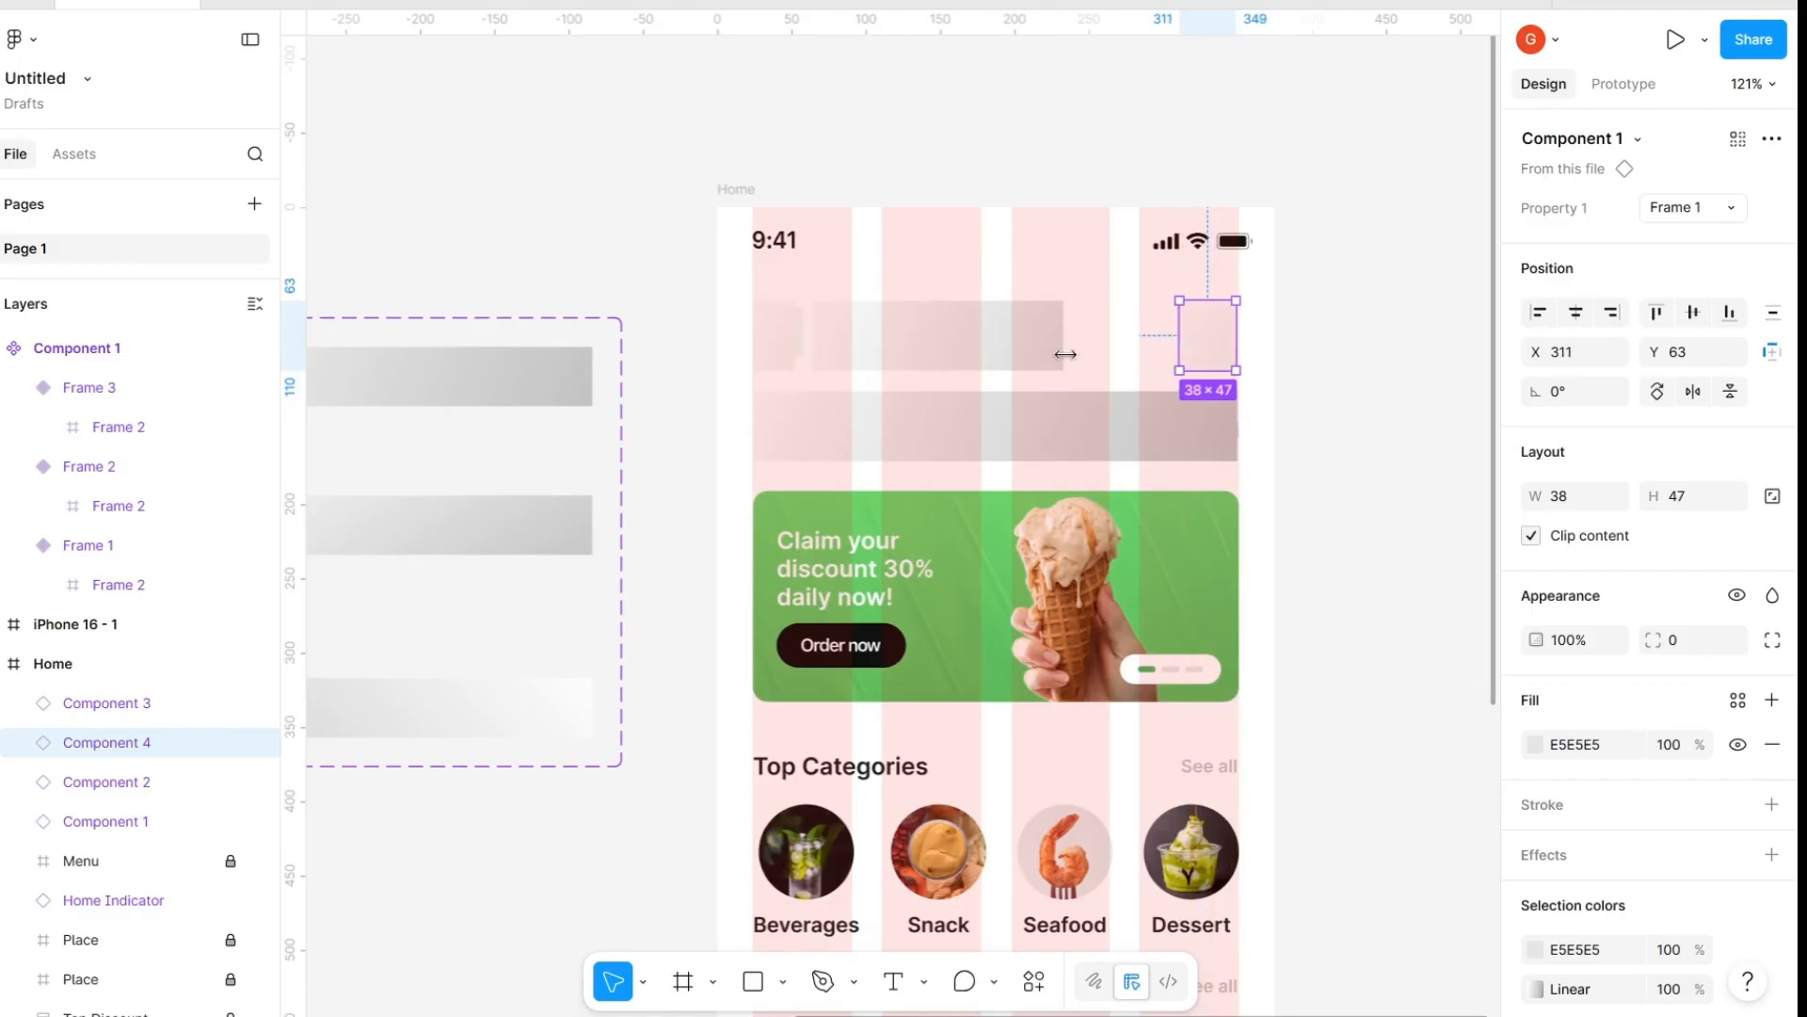
Widen the location icon's placeholder to about 33 and the address placeholder to about 213
{"action": "left_click", "coordinate": [800, 343]}
{"action": "left_click_drag", "start_coordinate": [801, 342], "coordinate": [809, 343]}
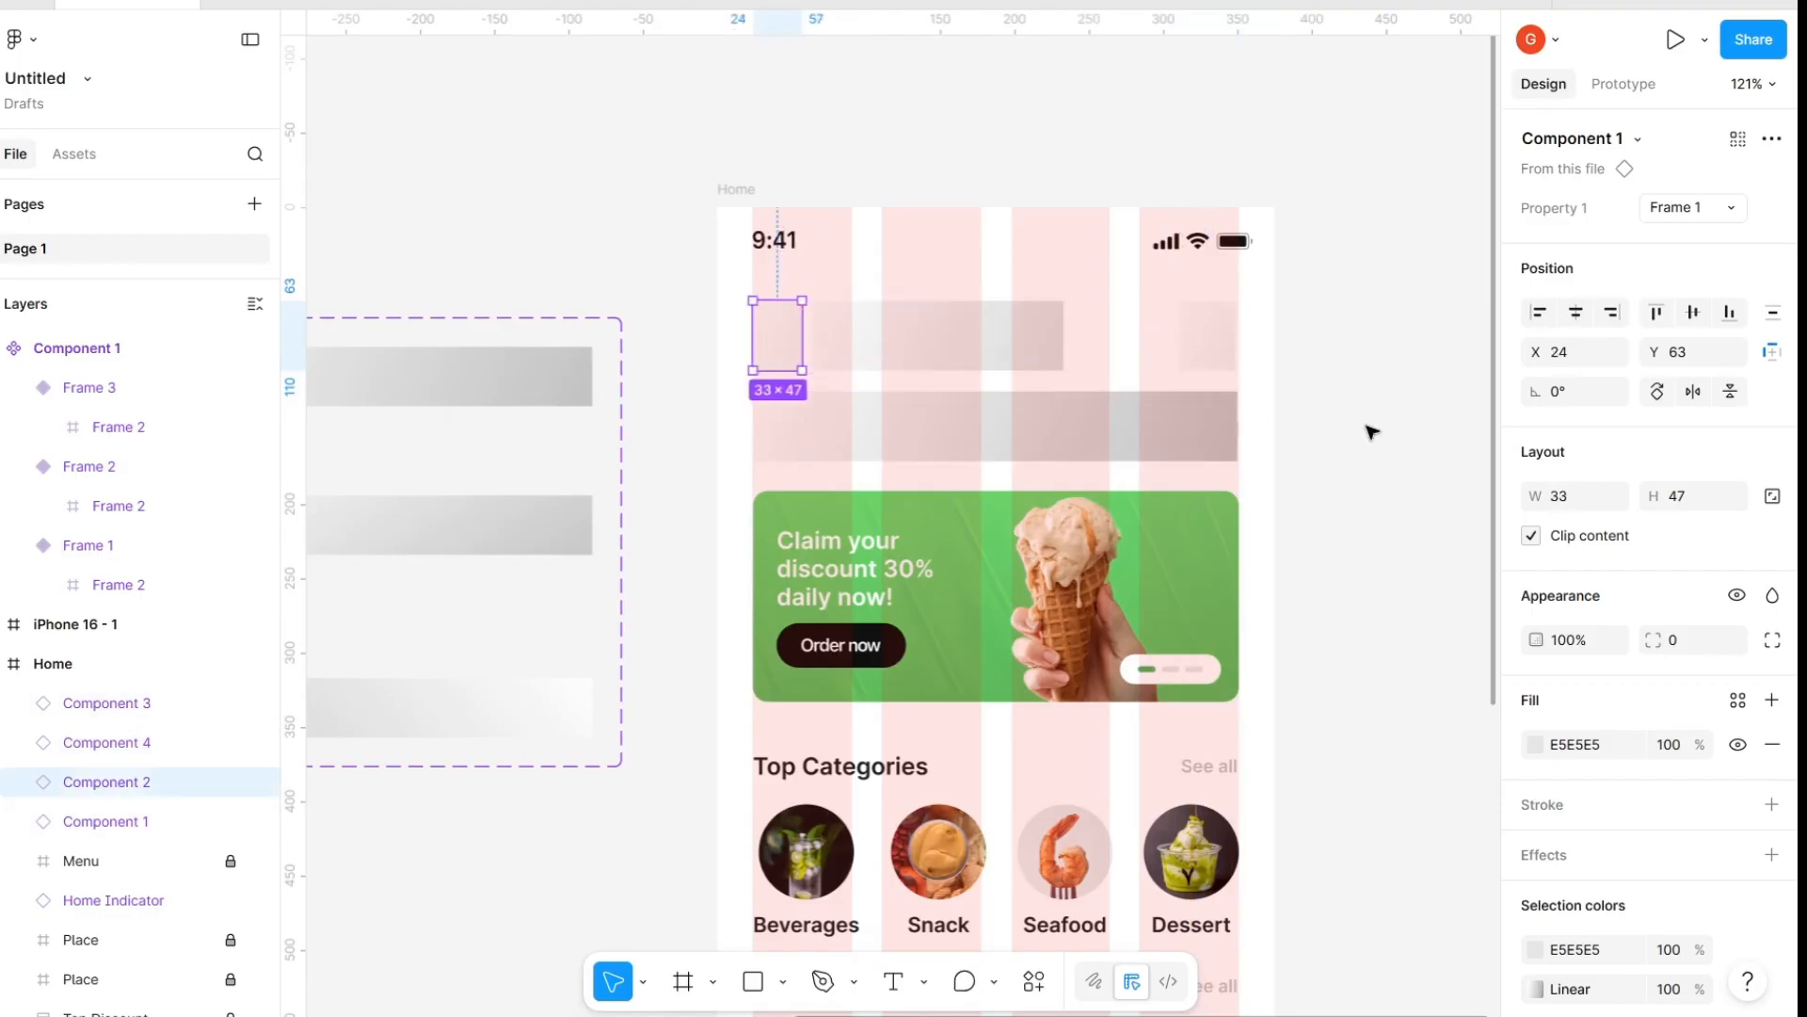
{"action": "left_click", "coordinate": [1081, 342]}
{"action": "left_click_drag", "start_coordinate": [1067, 337], "coordinate": [1137, 361]}
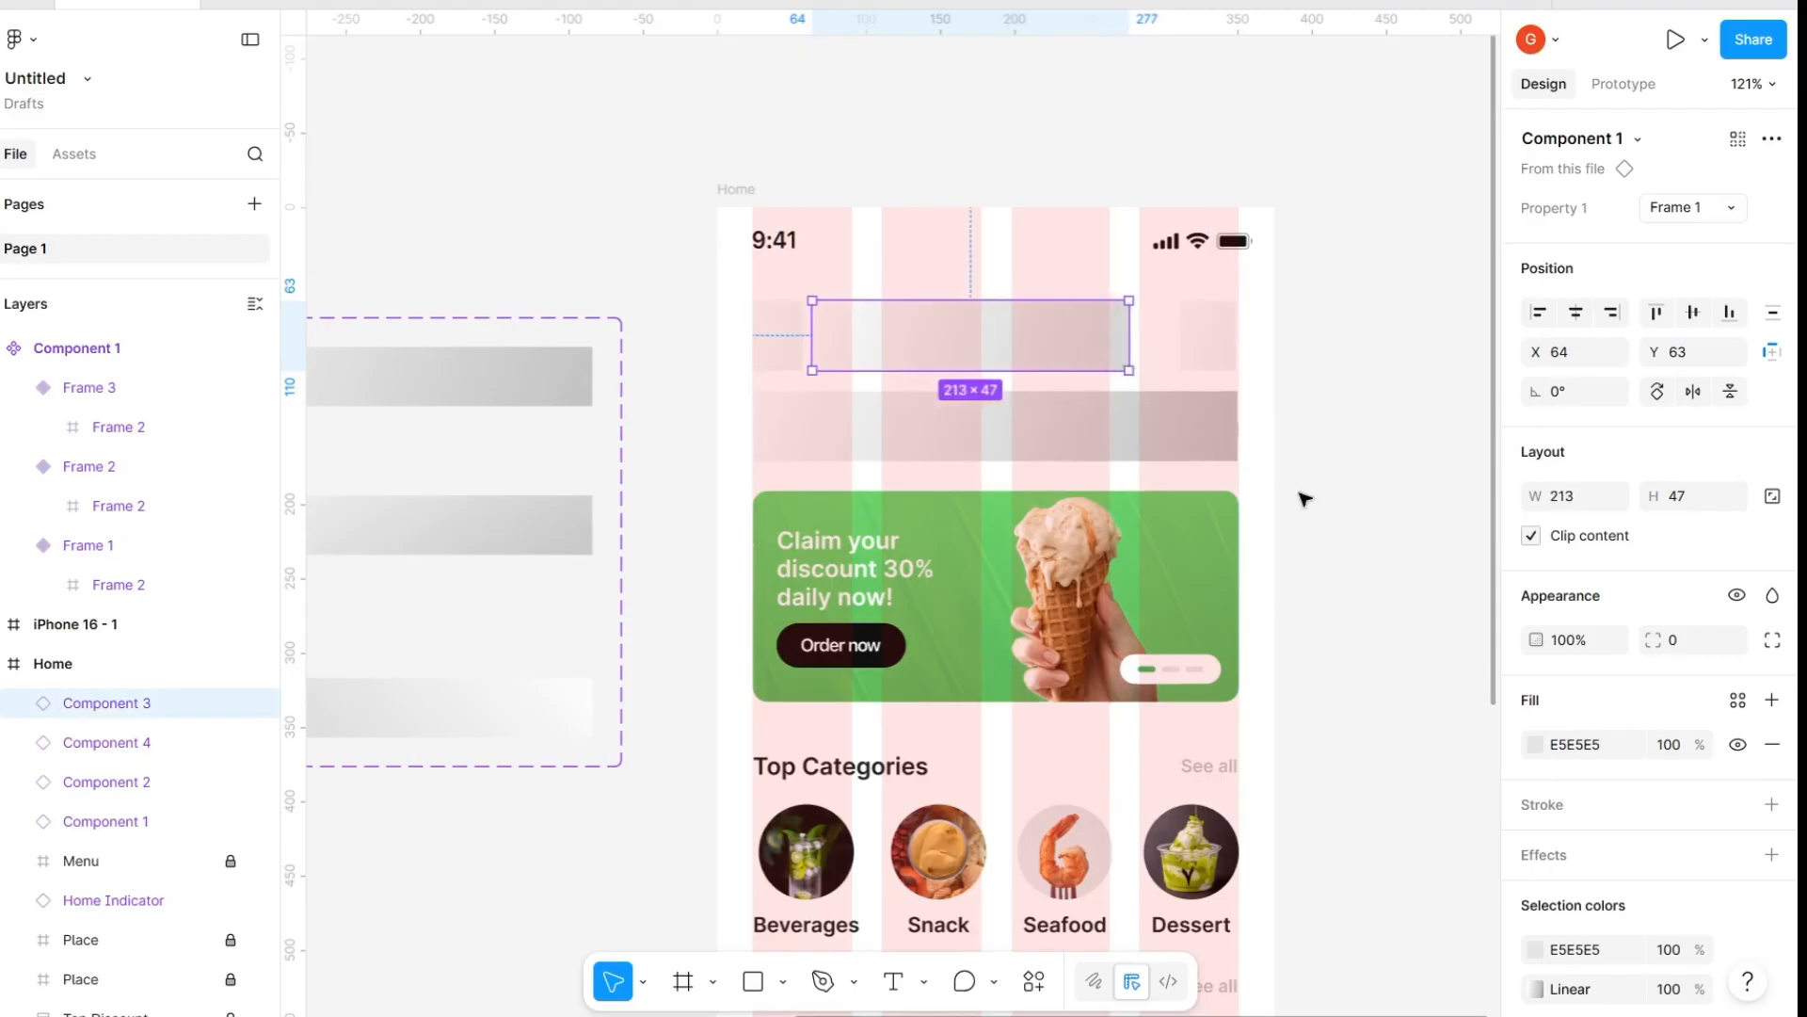
Copy the search bar's placeholder over the green discount banner and stretch it to about 326 × 142
{"action": "scroll", "coordinate": [1303, 496], "scroll_direction": "down", "scroll_amount": 3}
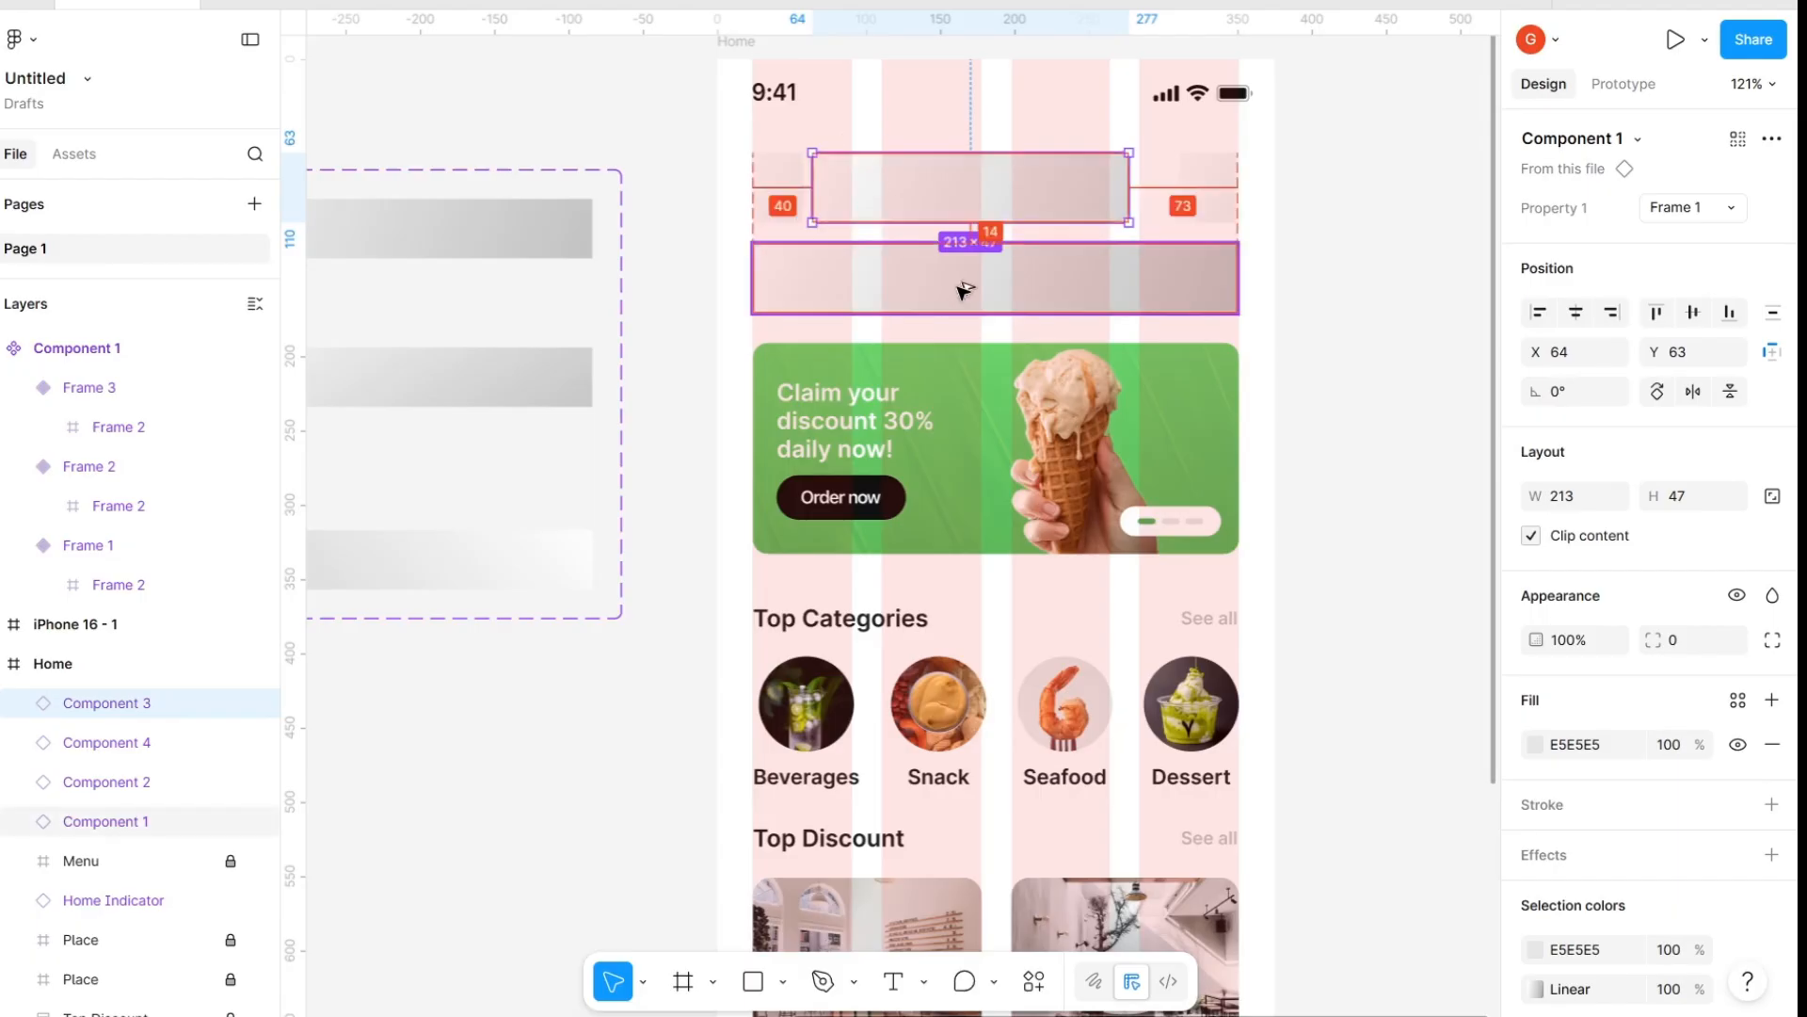
{"action": "left_click_drag", "start_coordinate": [960, 284], "coordinate": [1015, 366]}
{"action": "left_click_drag", "start_coordinate": [1081, 428], "coordinate": [1082, 553]}
Cover the Home screen's category, discount and navigation sections with resized copies of the placeholder
{"action": "left_click_drag", "start_coordinate": [1042, 492], "coordinate": [1041, 718]}
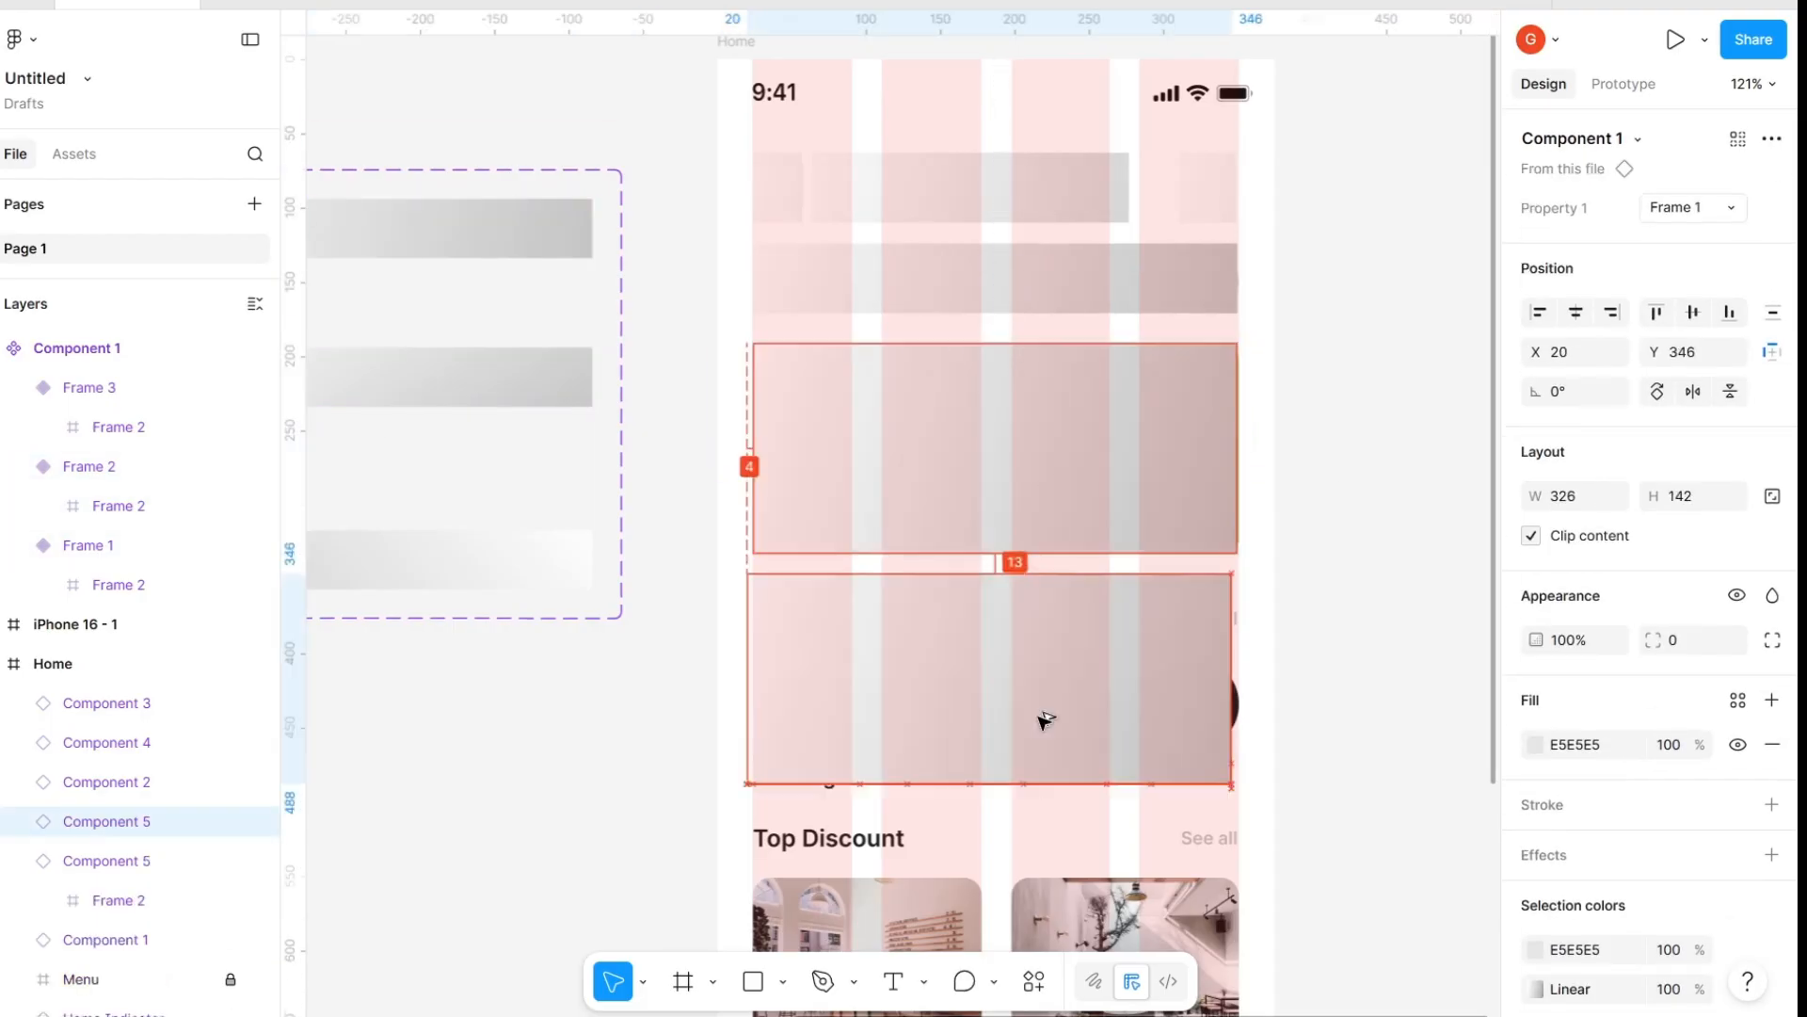
{"action": "left_click_drag", "start_coordinate": [1041, 568], "coordinate": [1042, 653]}
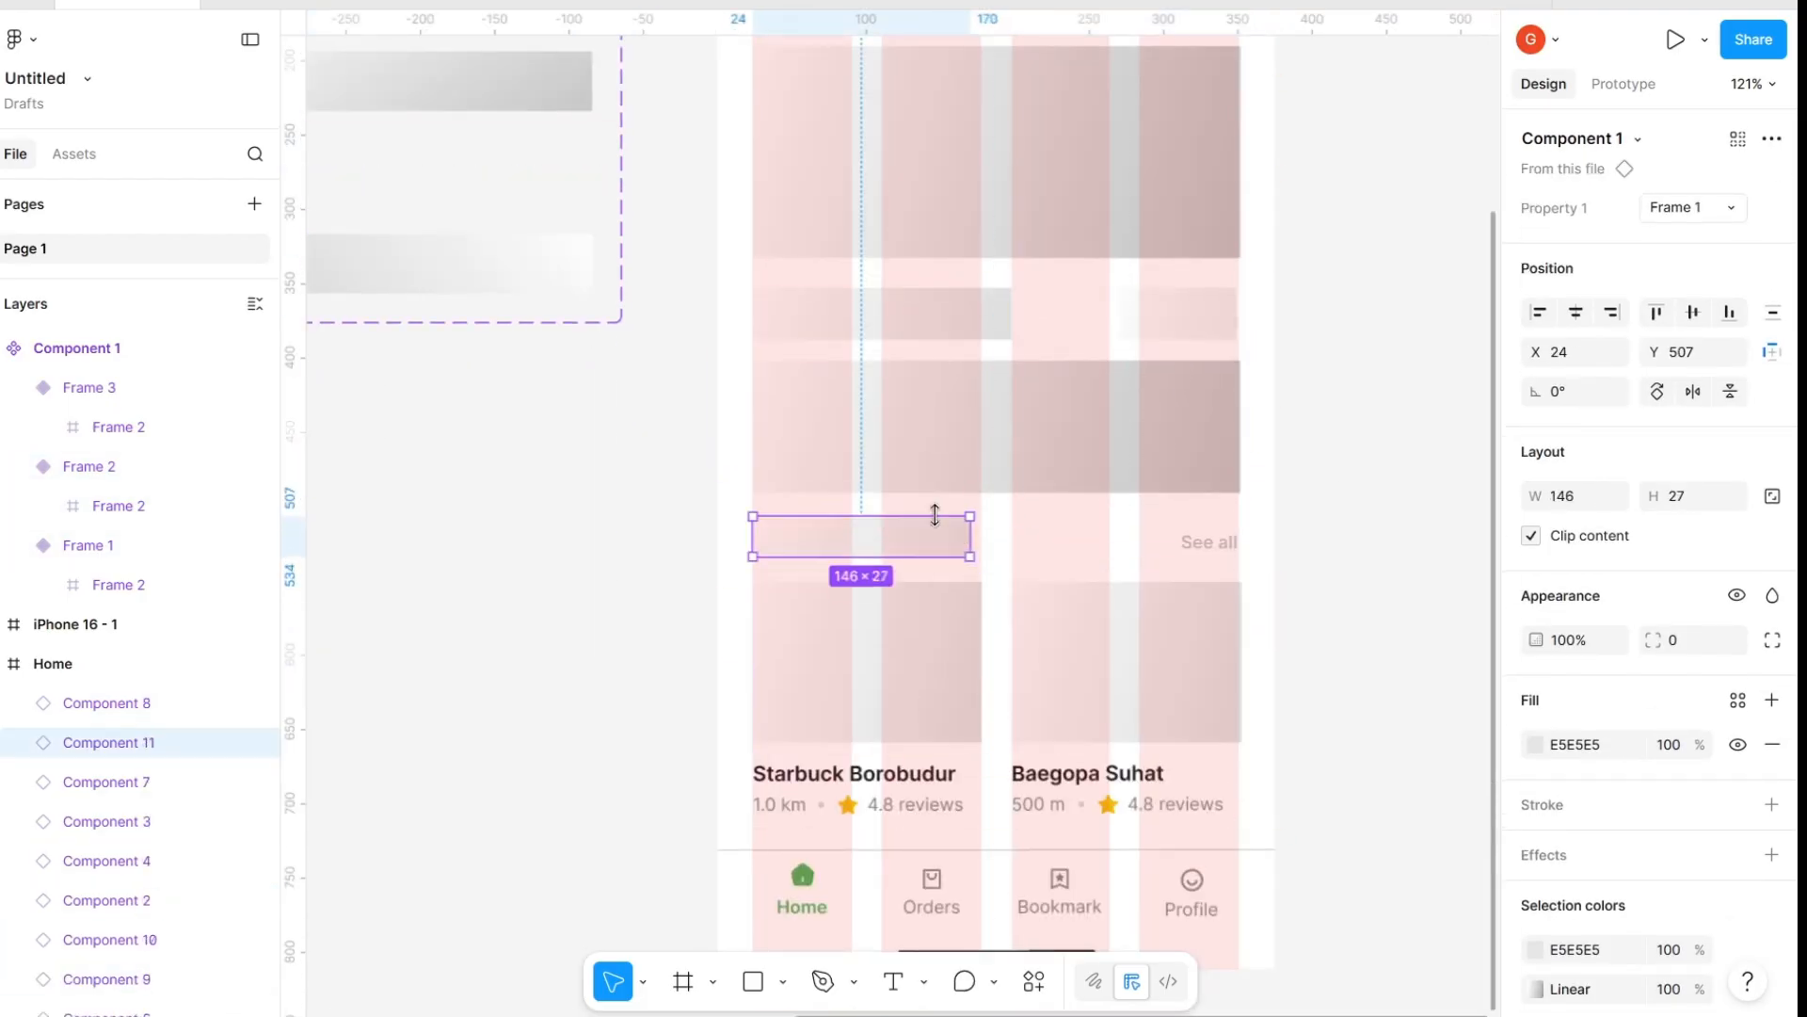
{"action": "left_click_drag", "start_coordinate": [936, 516], "coordinate": [1204, 516]}
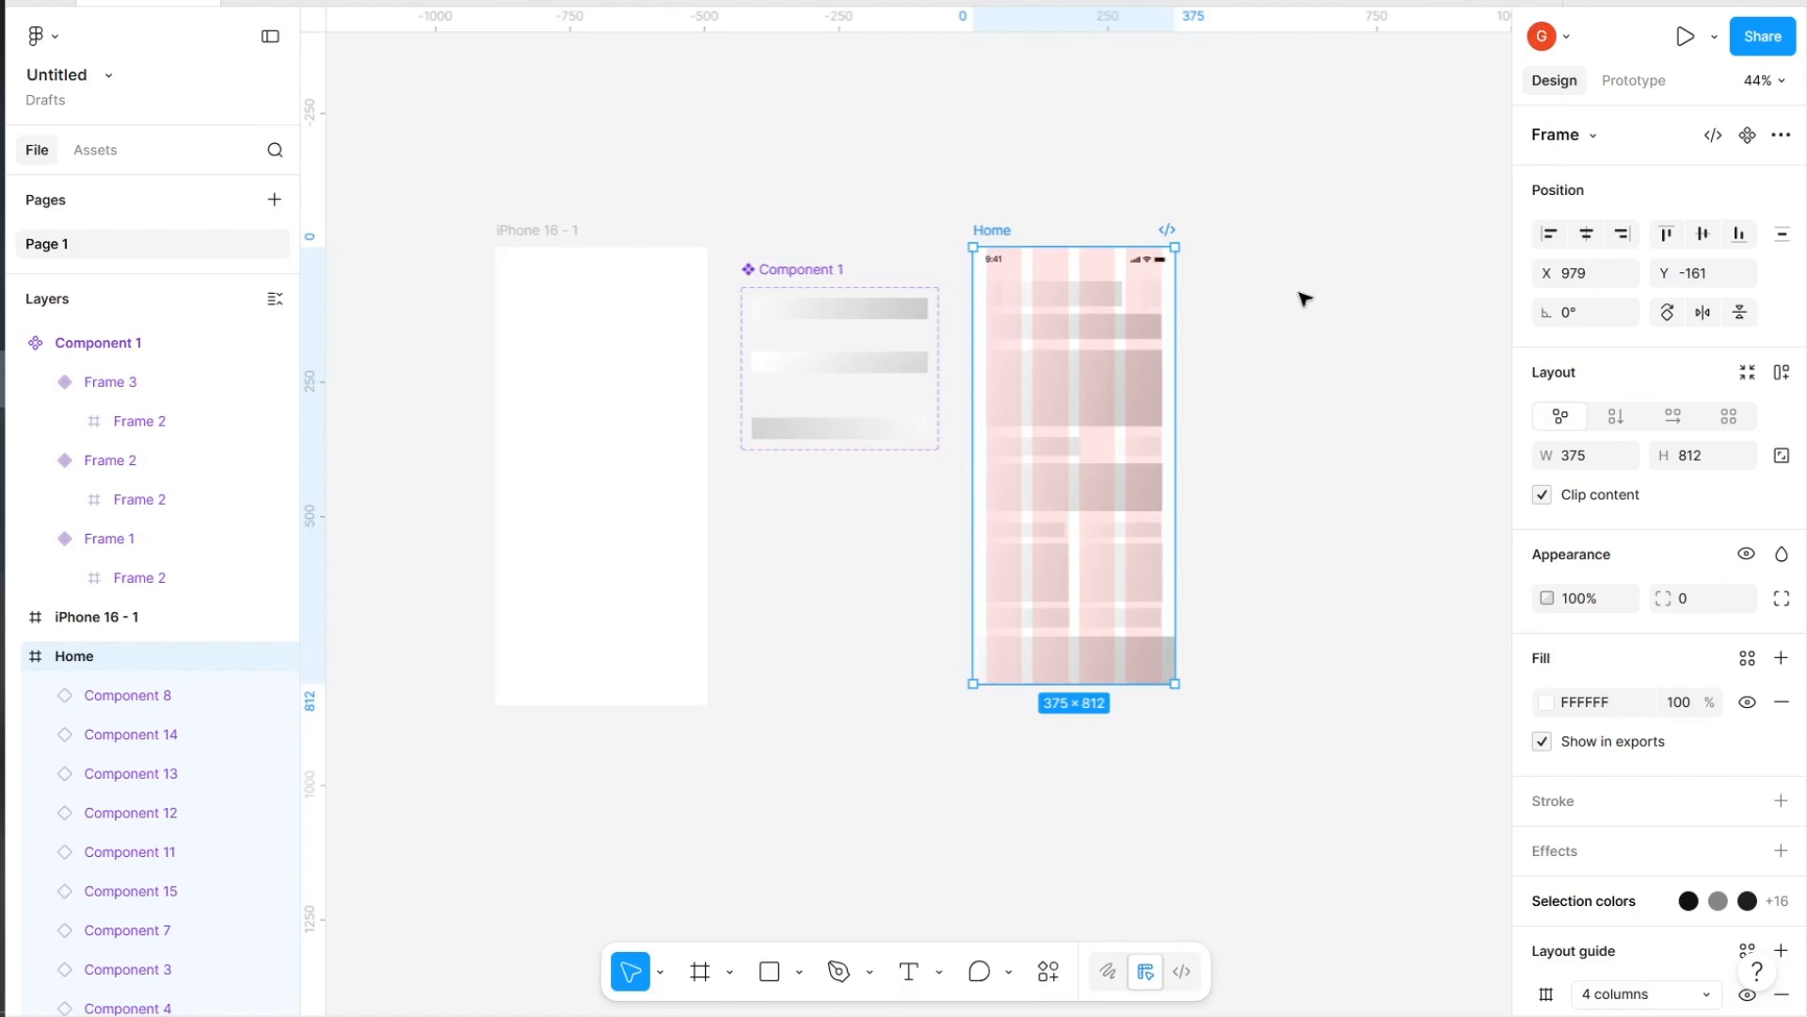
Preview the Home frame's skeleton-loading animation as an inline prototype
{"action": "key", "text": "shift+space"}
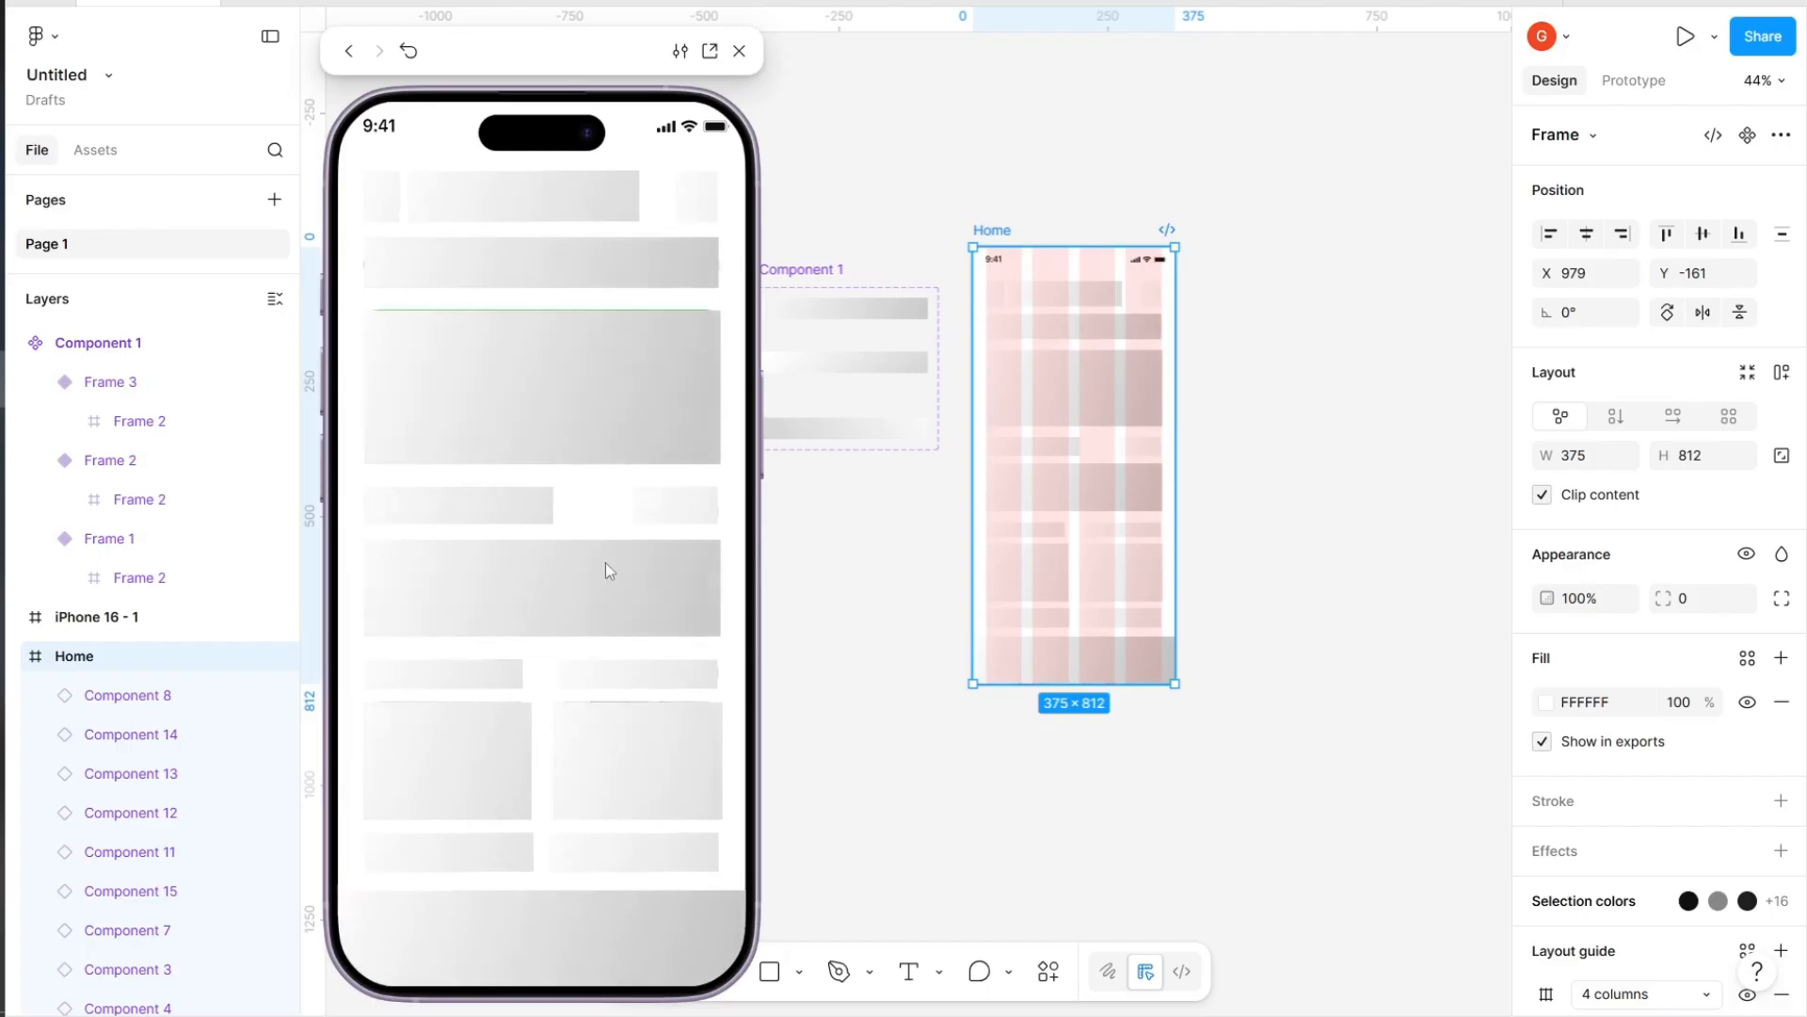
Duplicate the Home frame and place the copy beside the original at the same height, with X 1456 and Y -161
{"action": "left_click", "coordinate": [738, 51]}
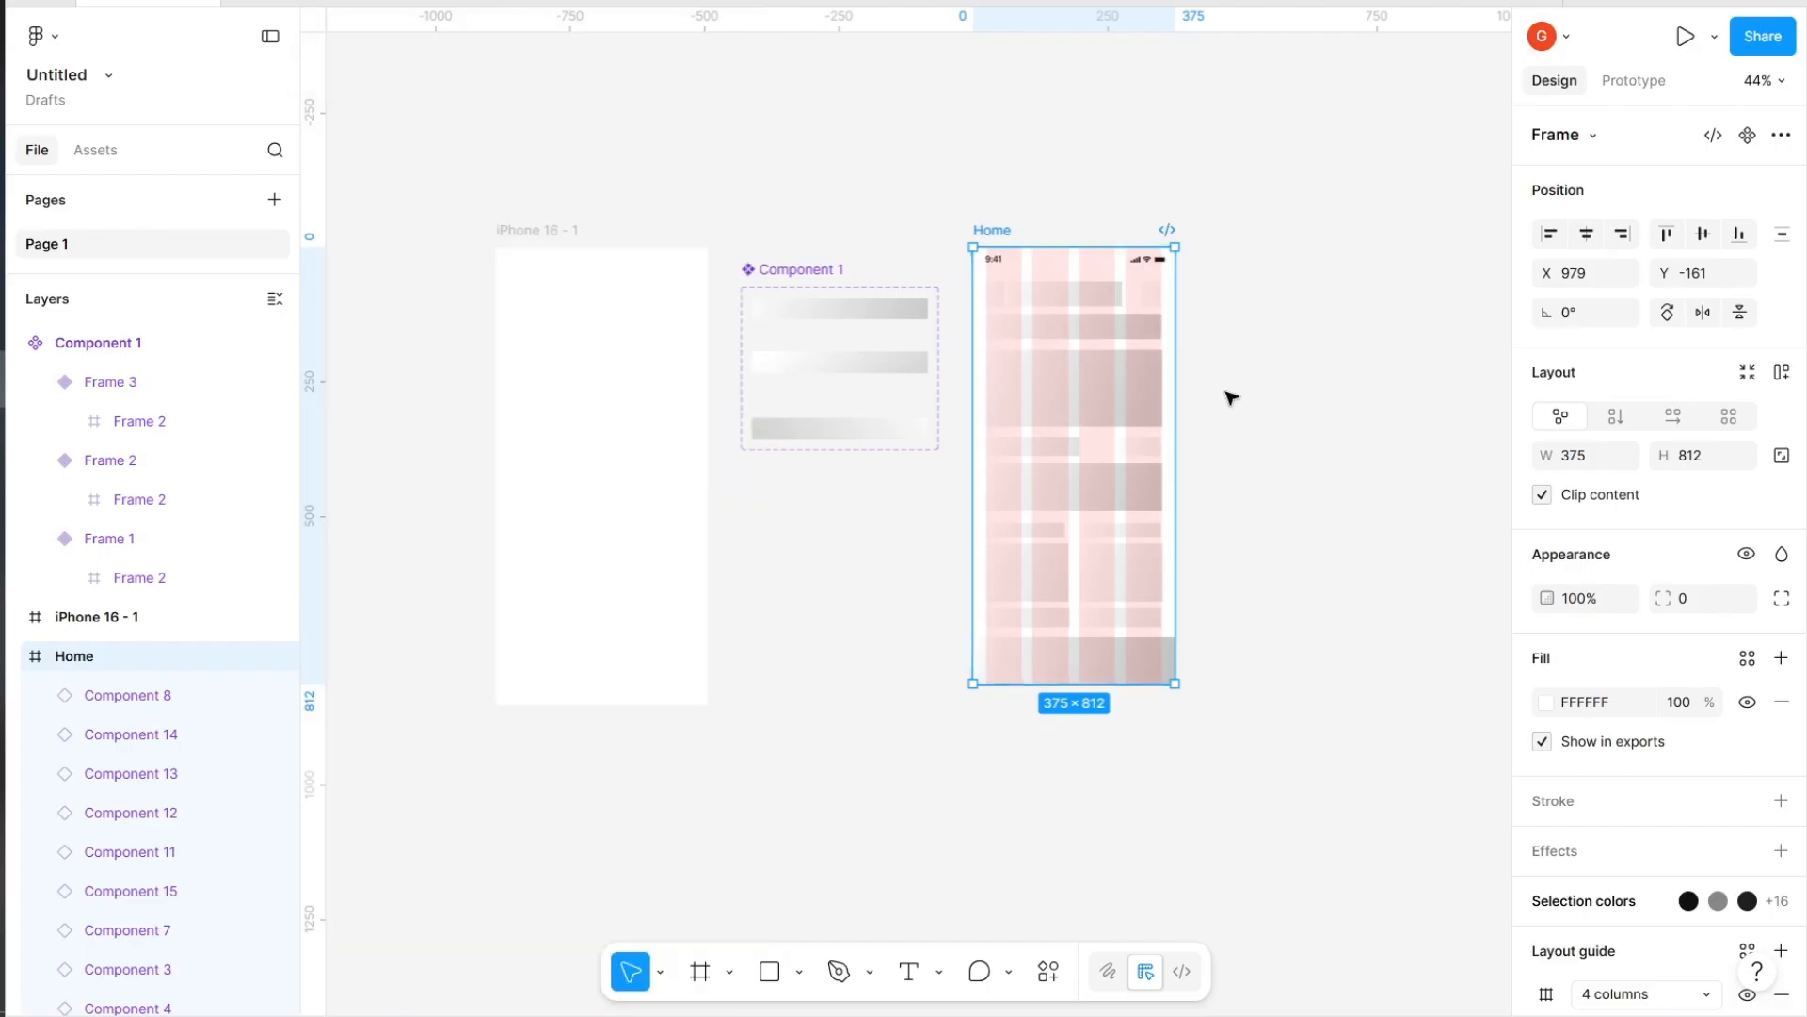
{"action": "scroll", "coordinate": [1293, 244], "scroll_direction": "up", "scroll_amount": 3}
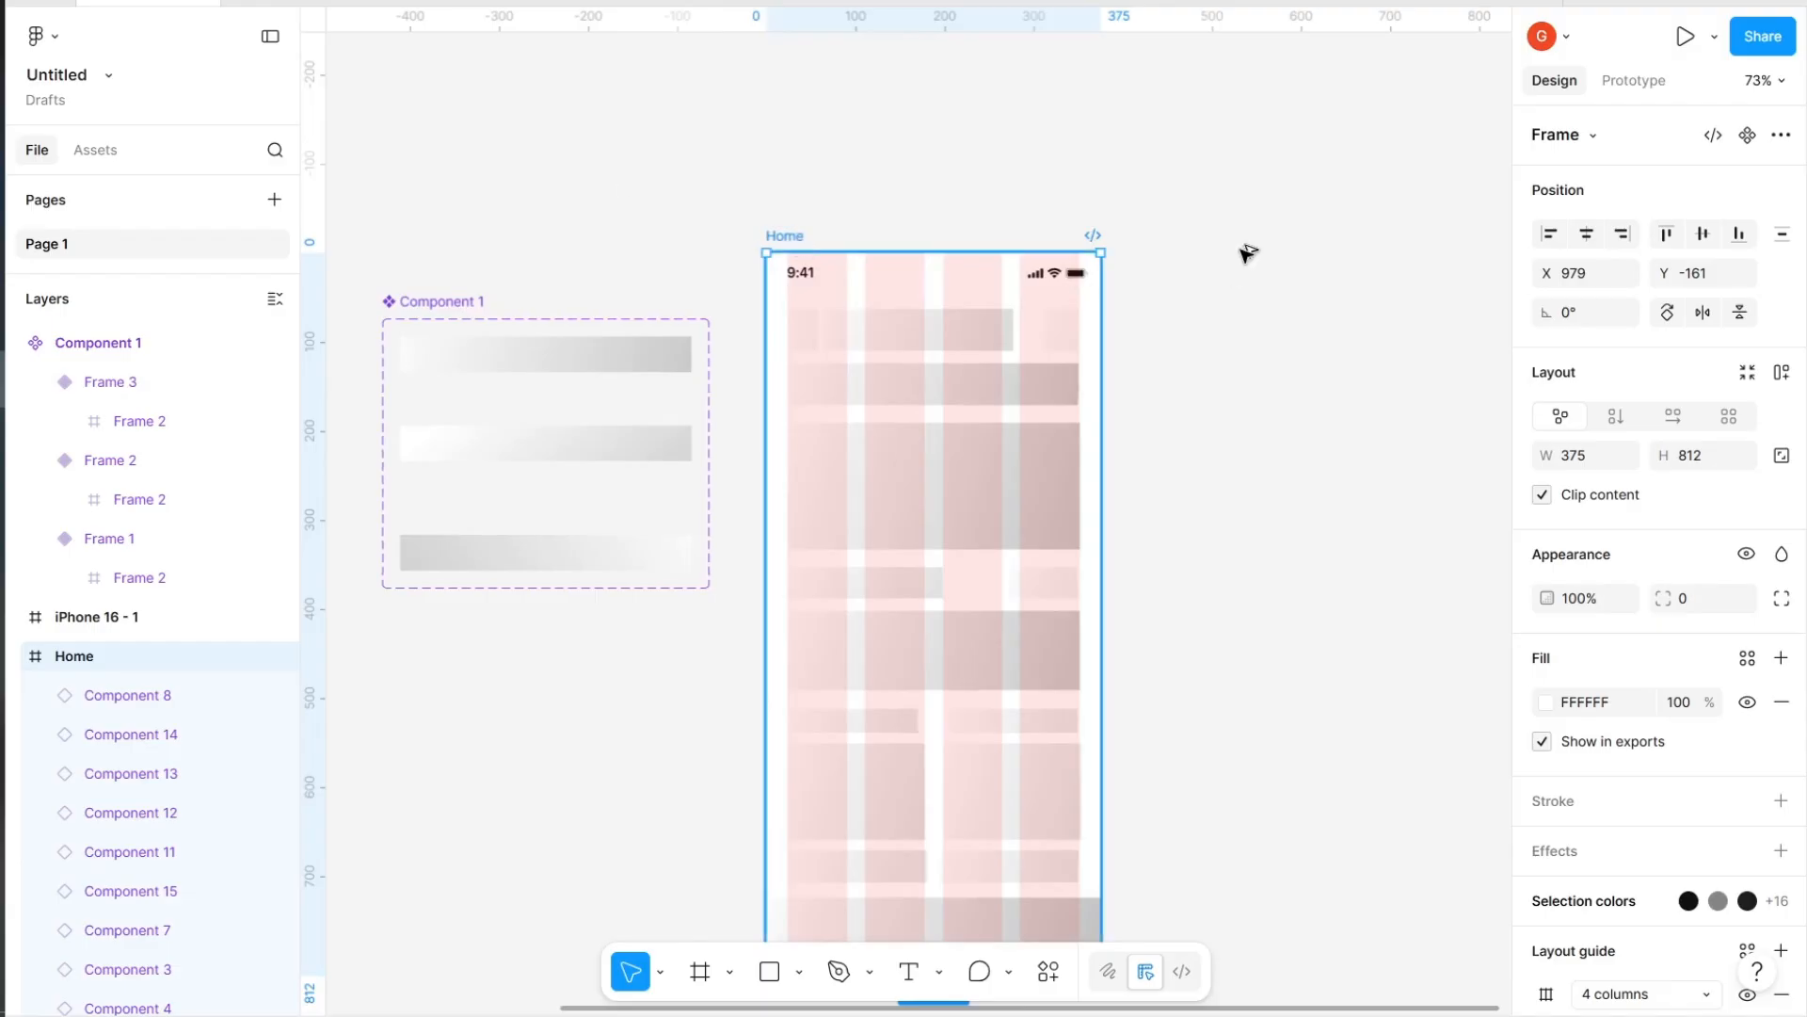
{"action": "key", "text": "ctrl+d"}
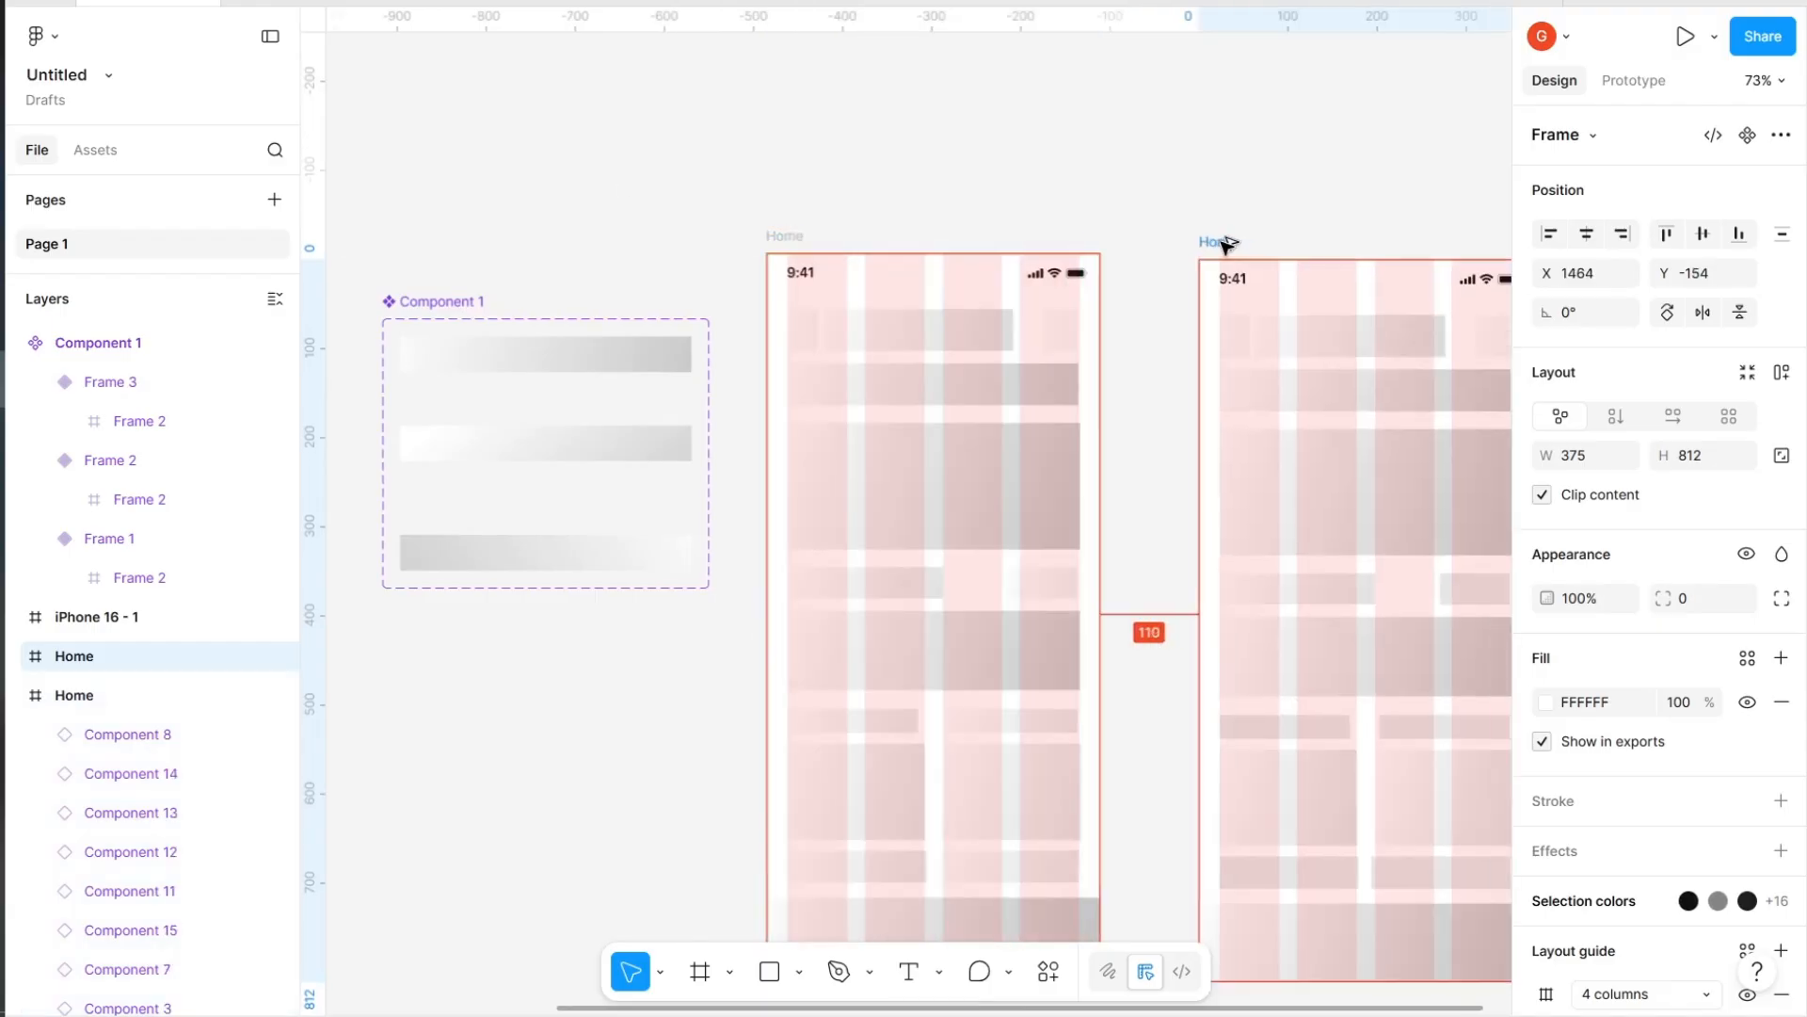
{"action": "left_click_drag", "start_coordinate": [1225, 245], "coordinate": [1218, 238]}
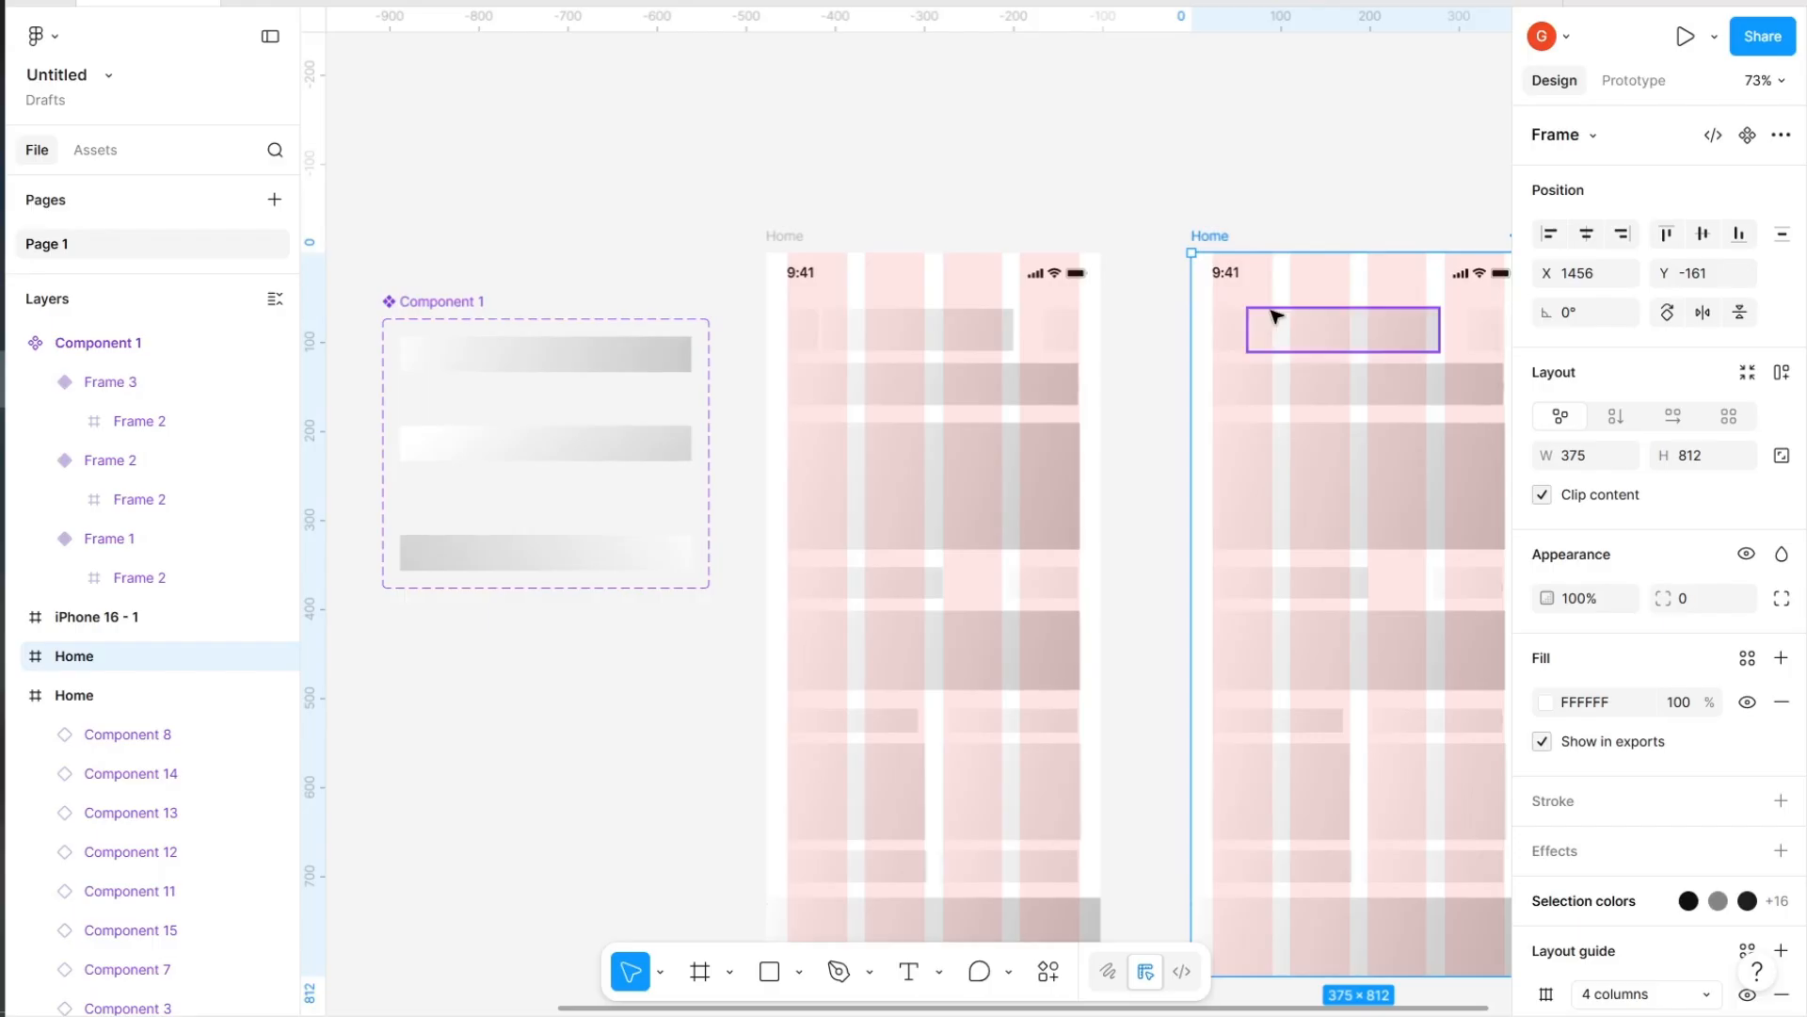
{"action": "scroll", "coordinate": [1273, 316], "scroll_direction": "right", "scroll_amount": 5}
Delete all the skeleton placeholders from the duplicated Home frame, leaving only the original screen content
{"action": "left_click", "coordinate": [929, 337]}
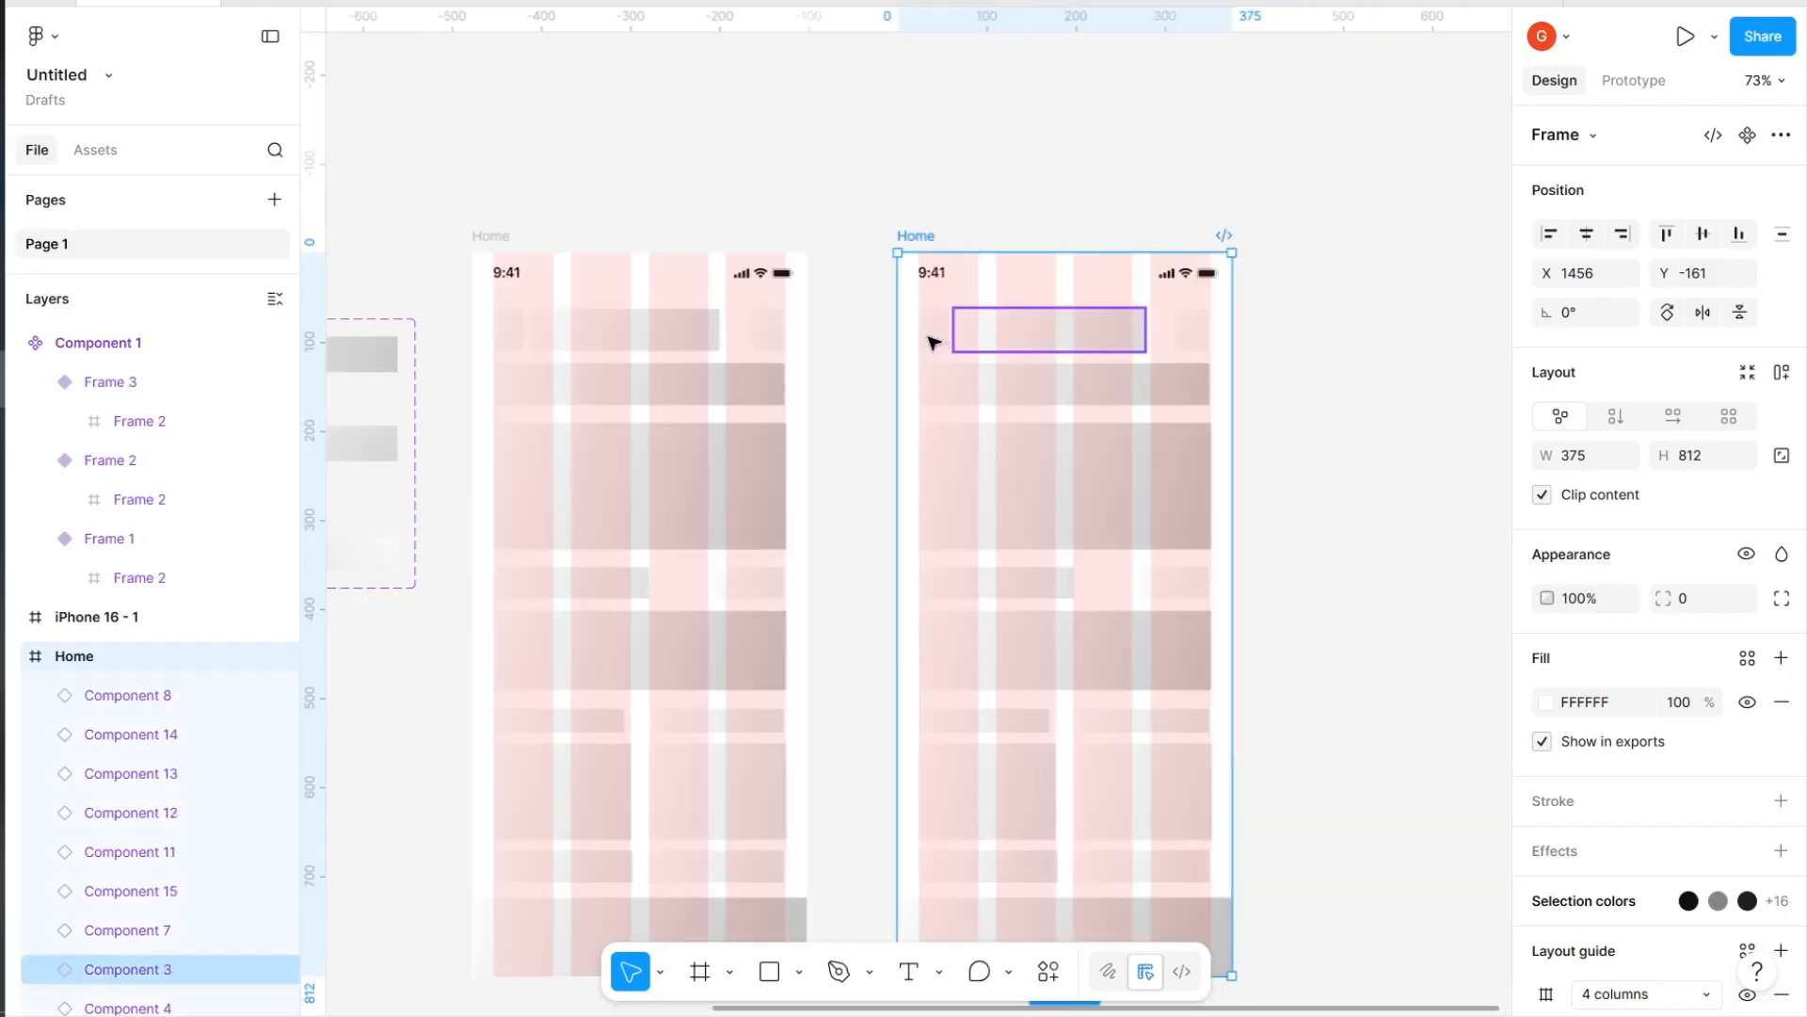
{"action": "left_click", "coordinate": [1134, 472], "text": "shift"}
{"action": "left_click", "coordinate": [1046, 592], "text": "shift"}
{"action": "left_click", "coordinate": [1175, 580], "text": "shift"}
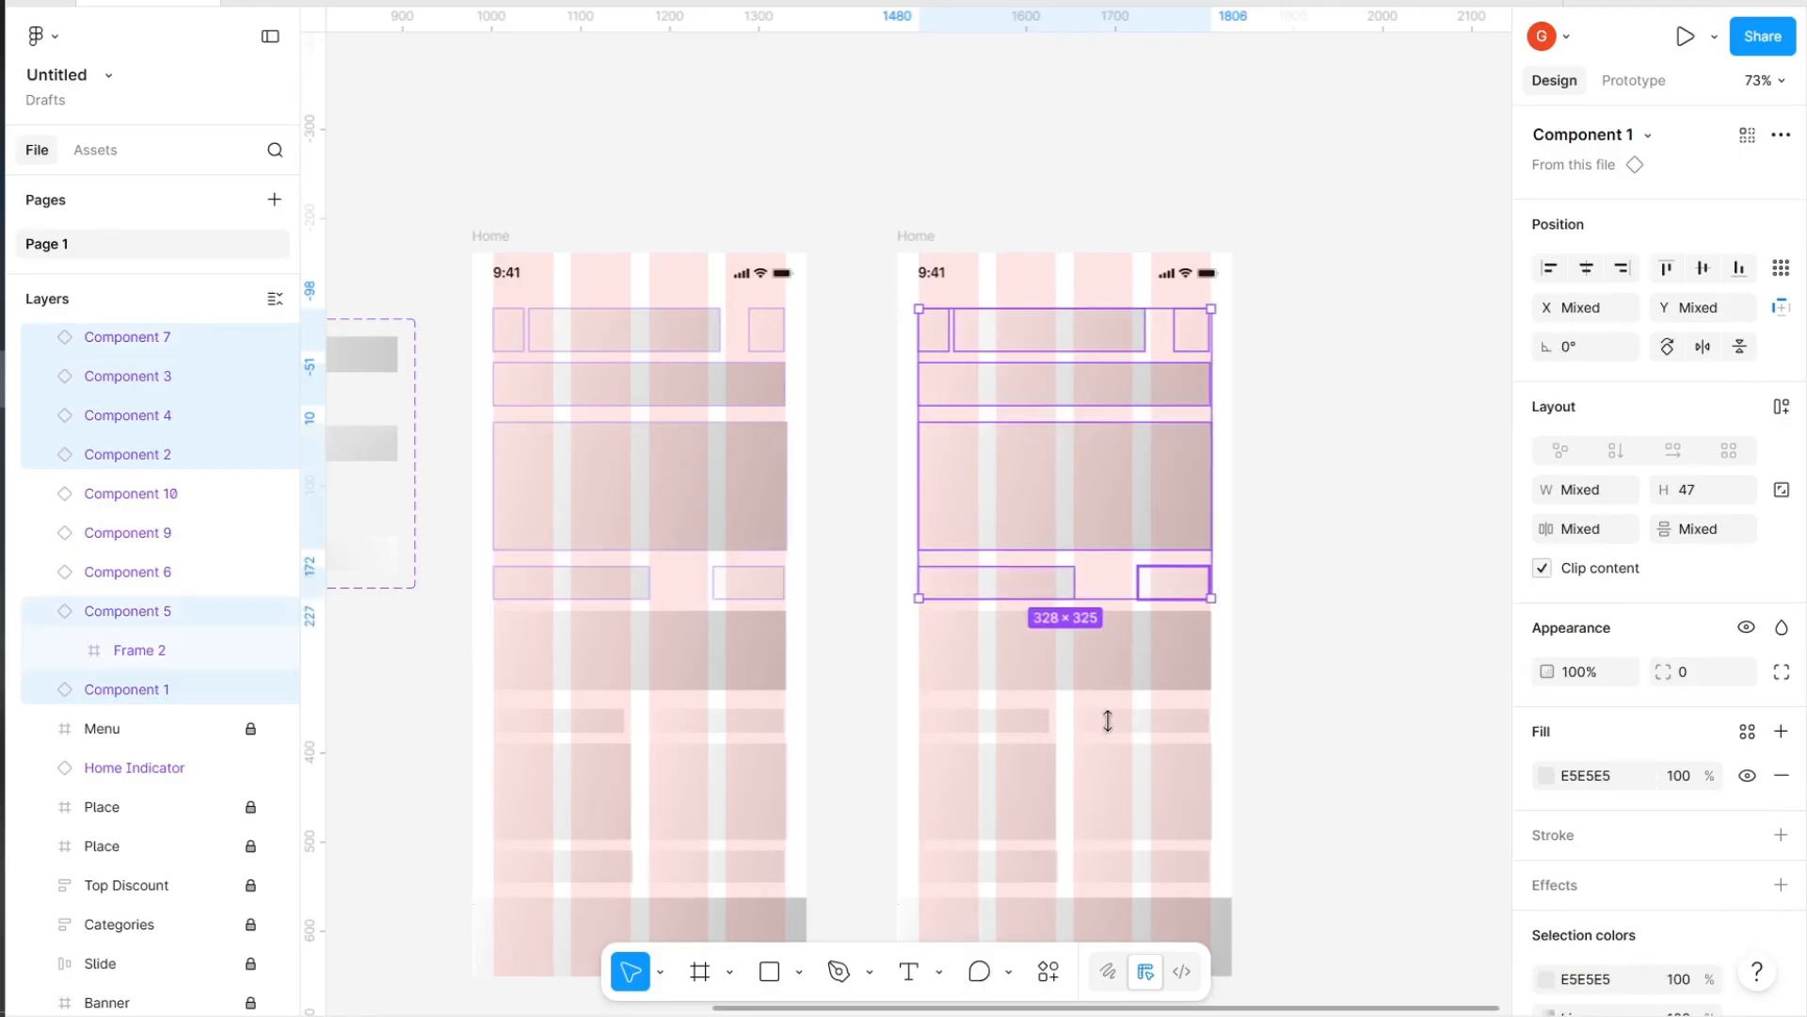
{"action": "key", "text": "ctrl+a"}
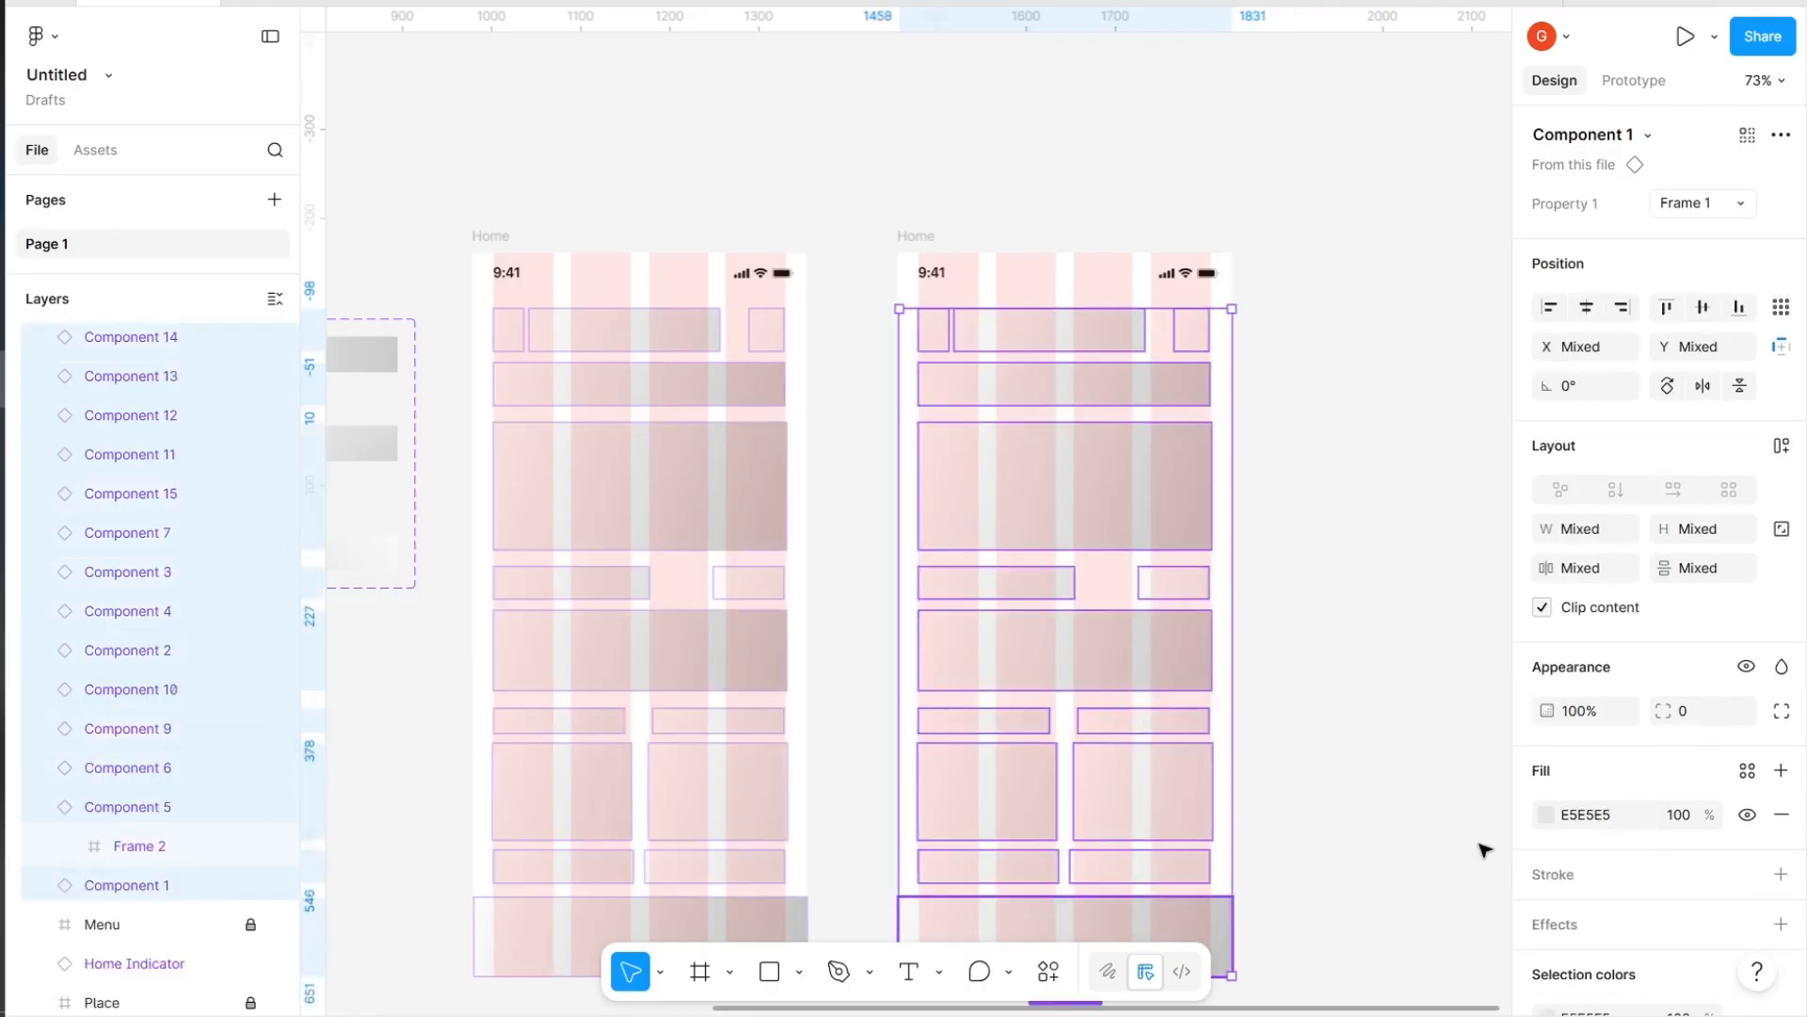
{"action": "left_click", "coordinate": [1486, 850]}
{"action": "scroll", "coordinate": [1069, 447], "scroll_direction": "down", "scroll_amount": 3}
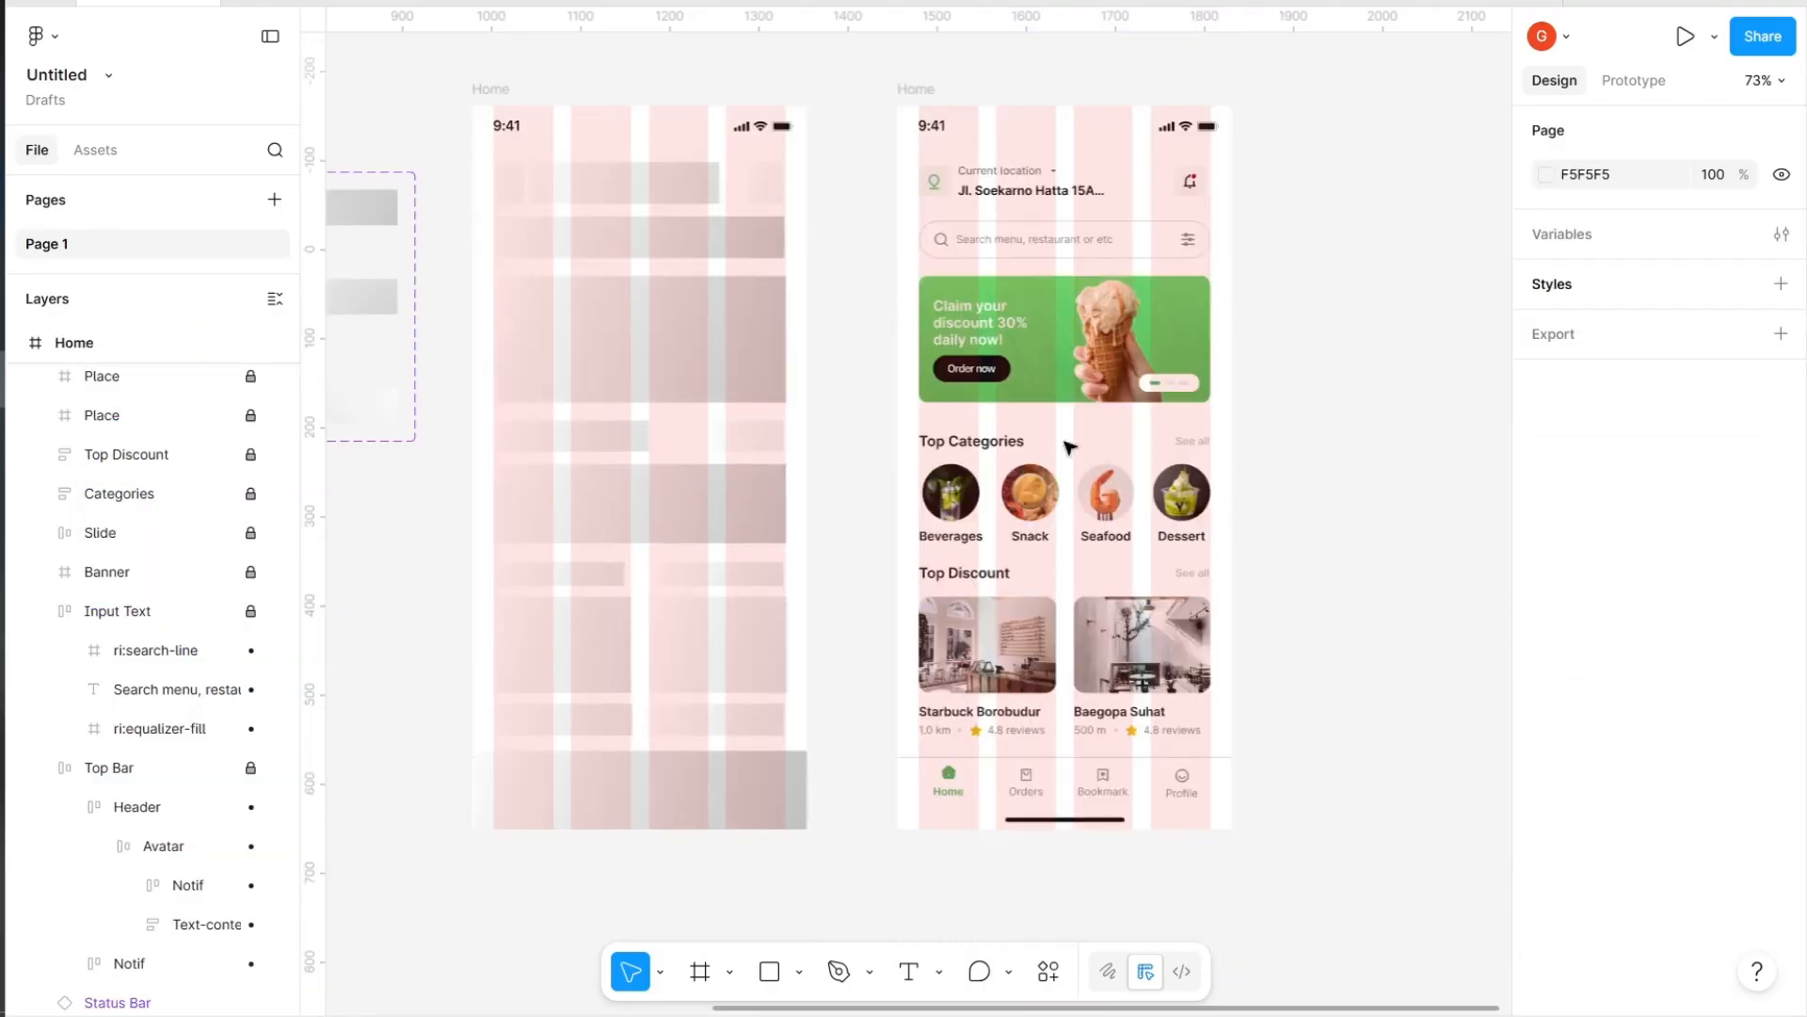
{"action": "scroll", "coordinate": [986, 215], "scroll_direction": "up", "scroll_amount": 3}
Link the skeleton-covered Home frame to the uncovered Home copy with a prototype interaction
{"action": "left_click", "coordinate": [496, 237]}
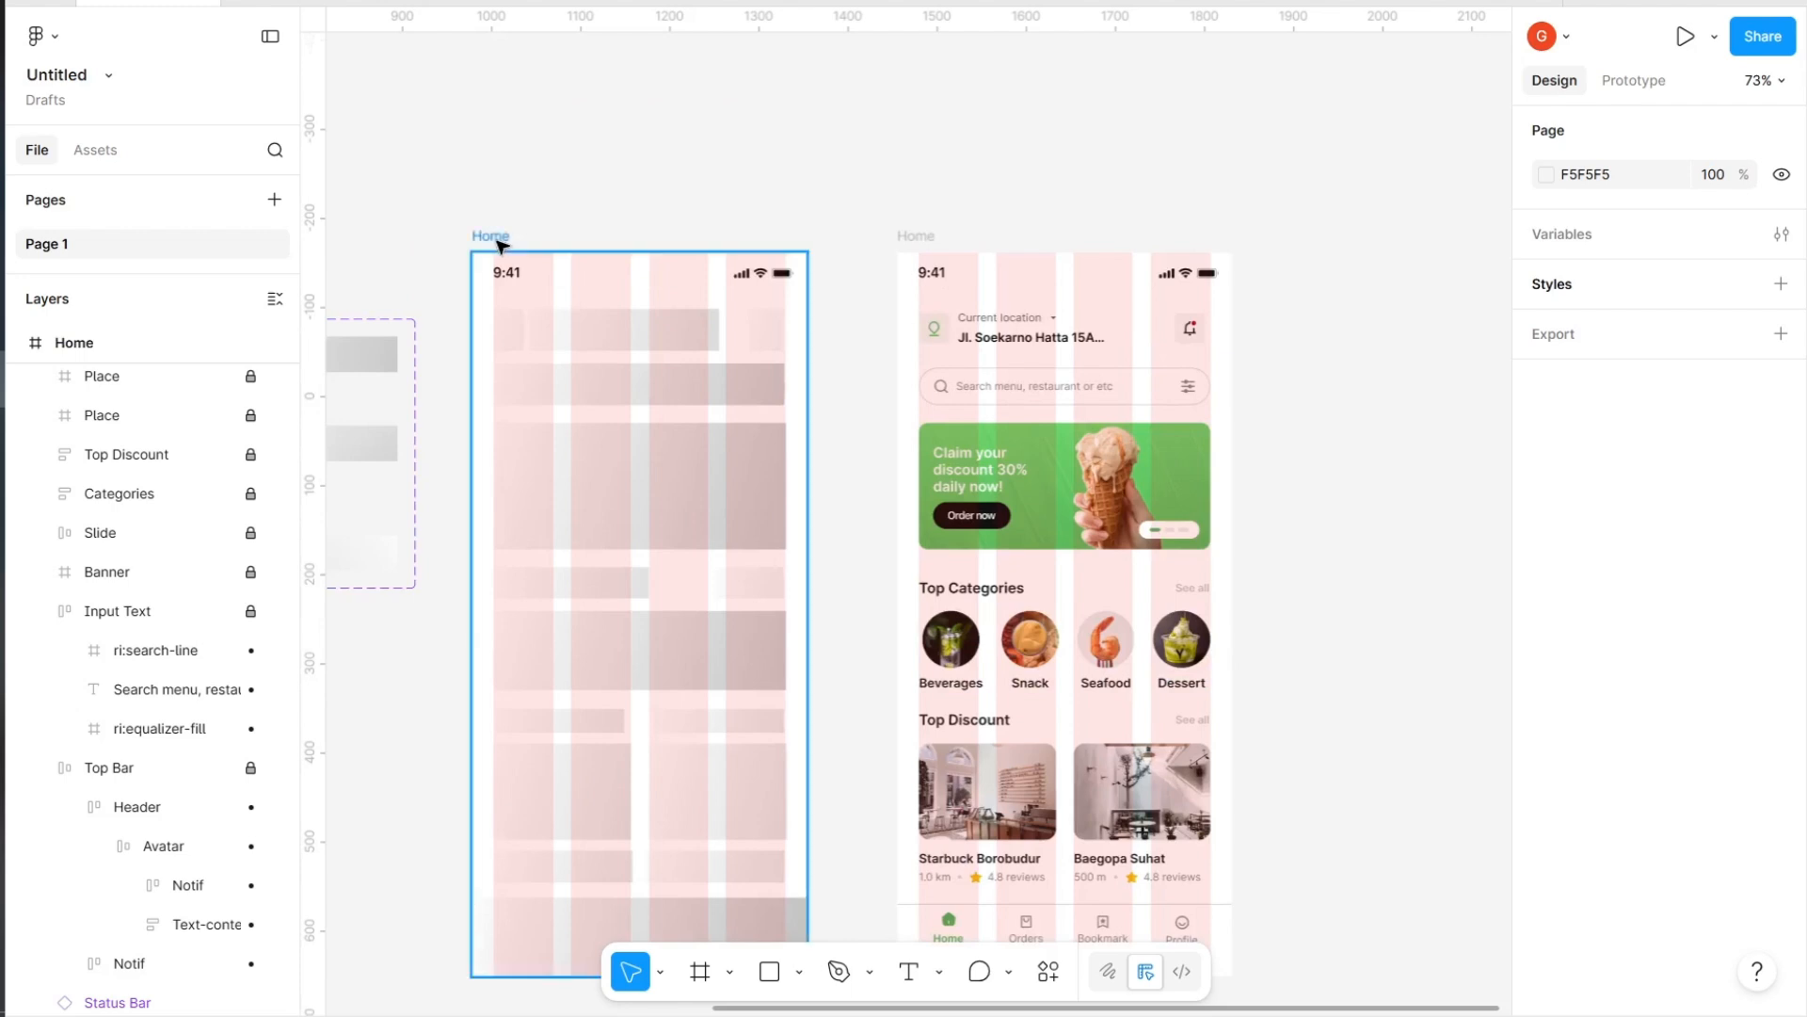
{"action": "left_click", "coordinate": [666, 328]}
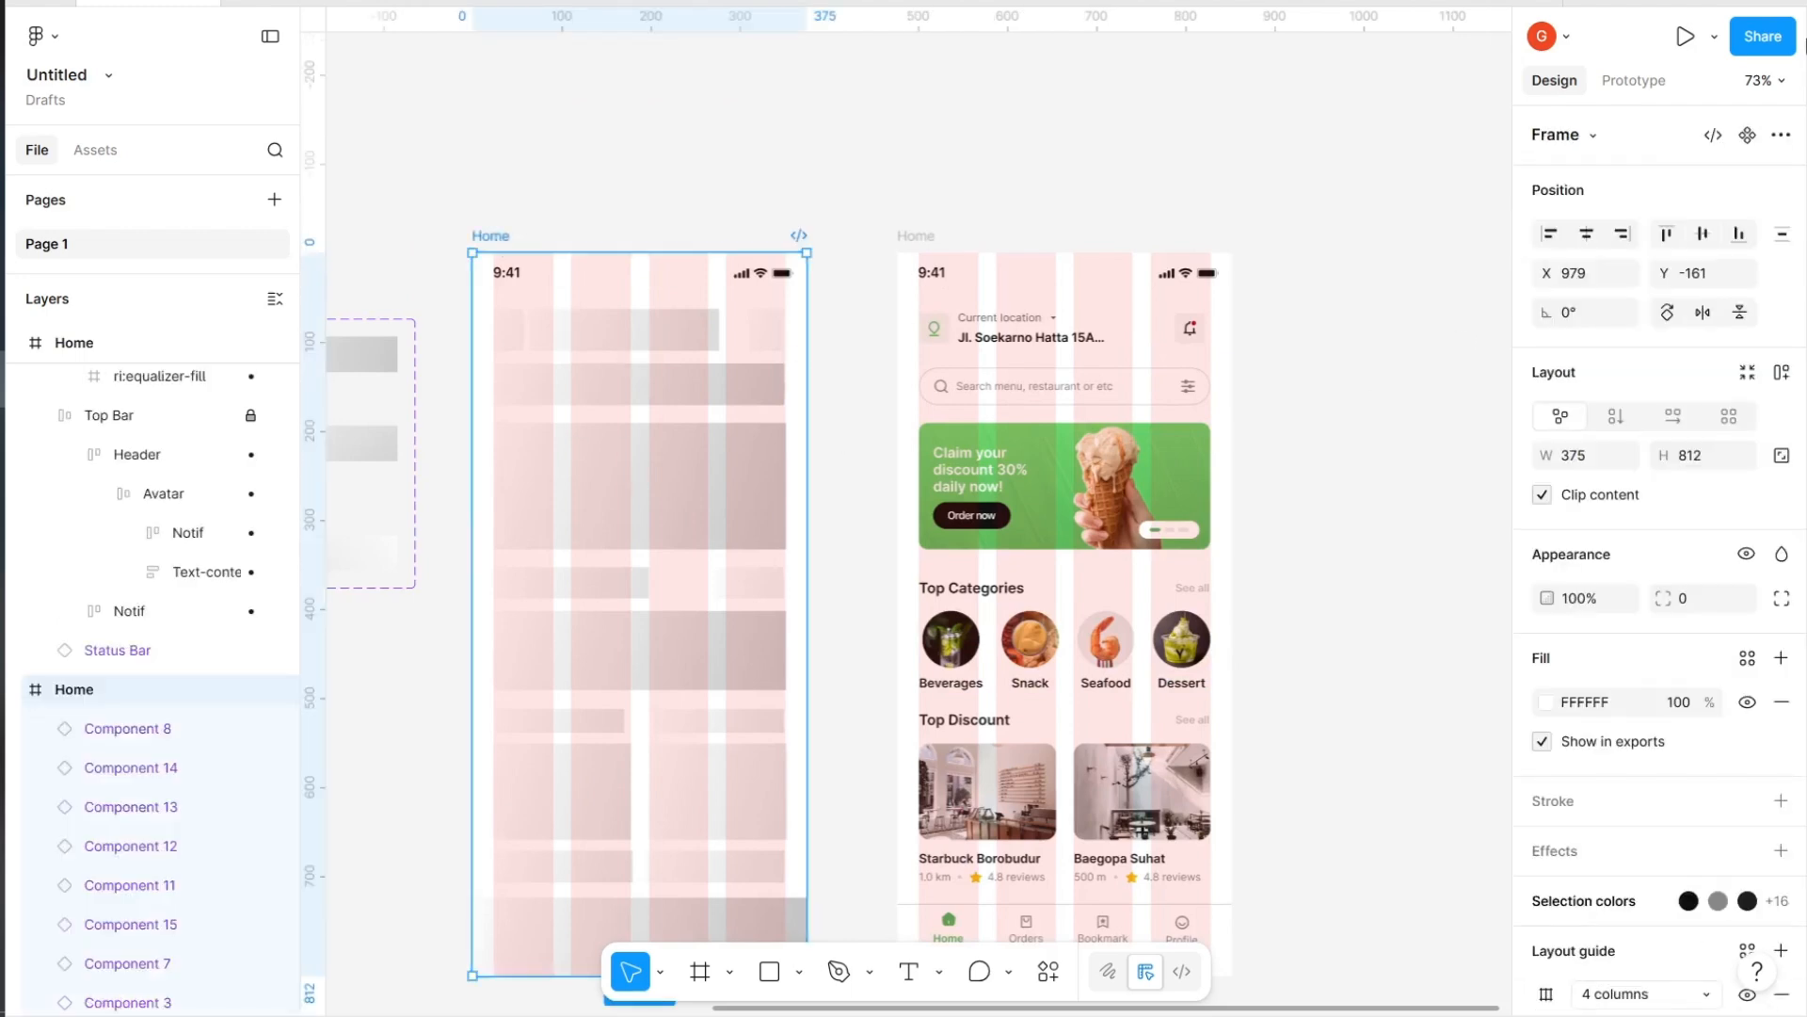
{"action": "left_click", "coordinate": [1643, 83]}
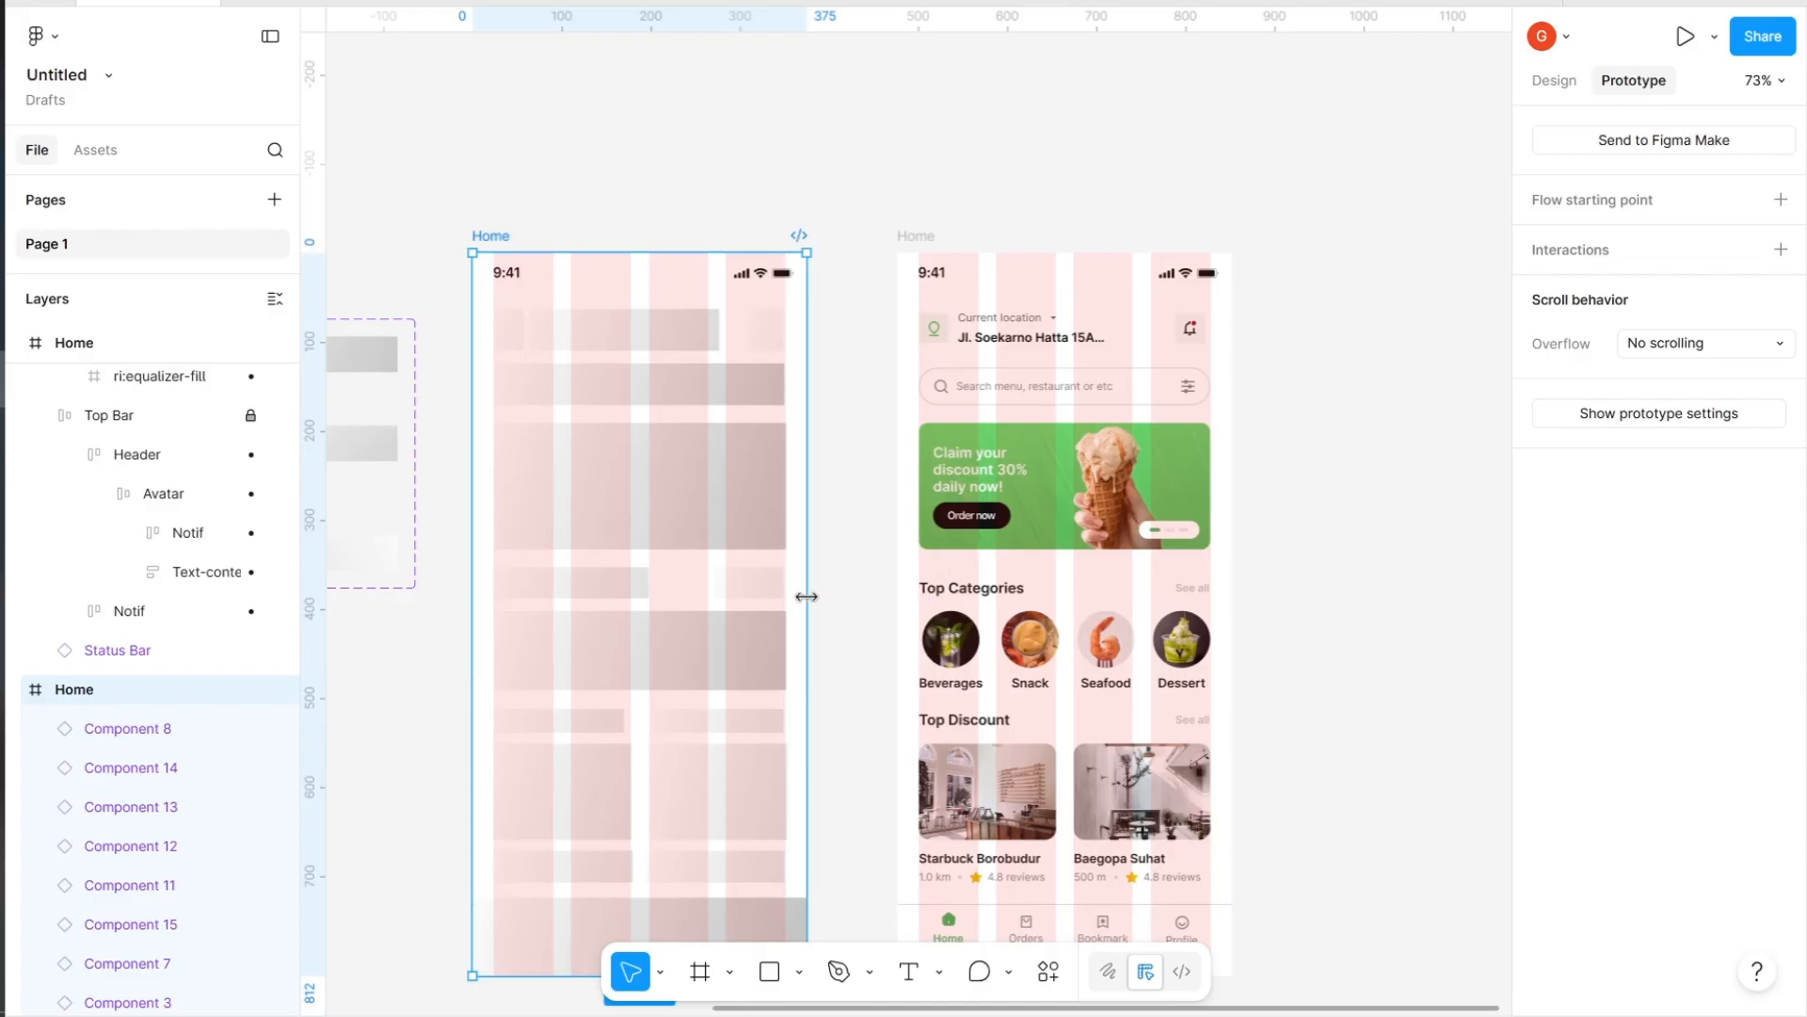
{"action": "mouse_move", "coordinate": [808, 620]}
{"action": "left_click_drag", "start_coordinate": [807, 613], "coordinate": [918, 640]}
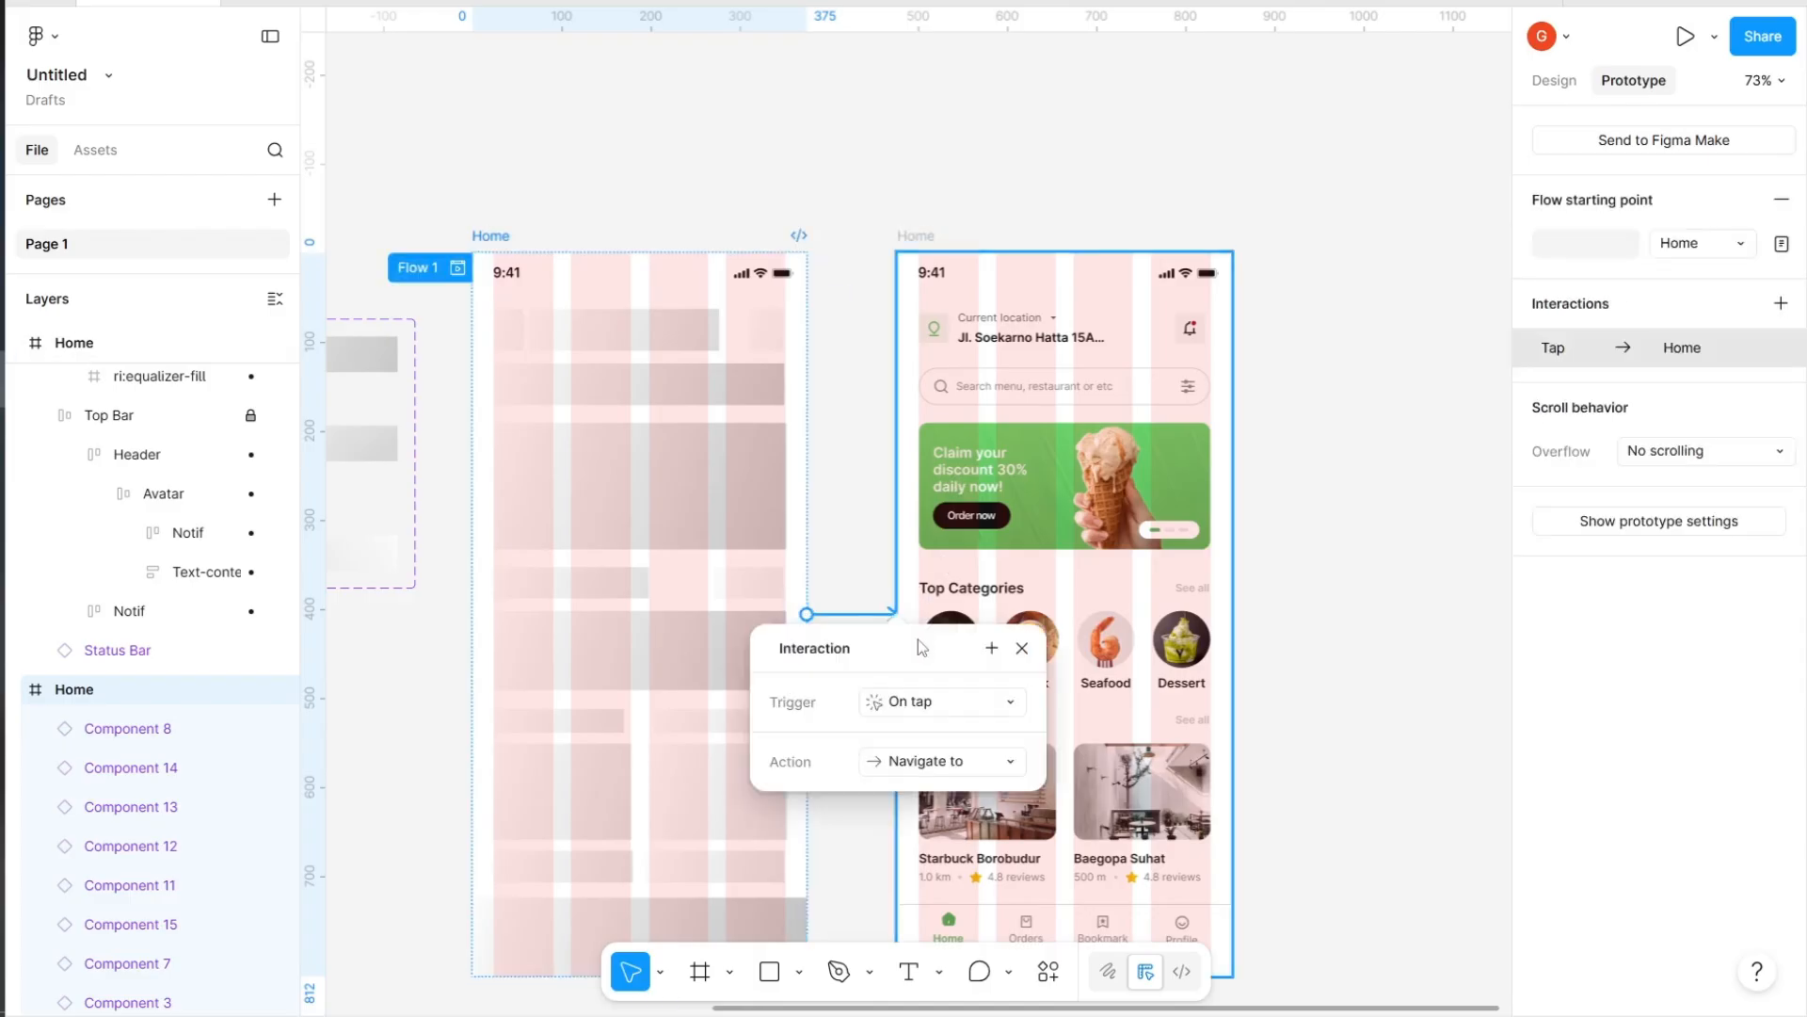
Trigger the interaction after a 3000 ms delay and set its Smart animate duration to 1 ms
{"action": "left_click", "coordinate": [963, 715]}
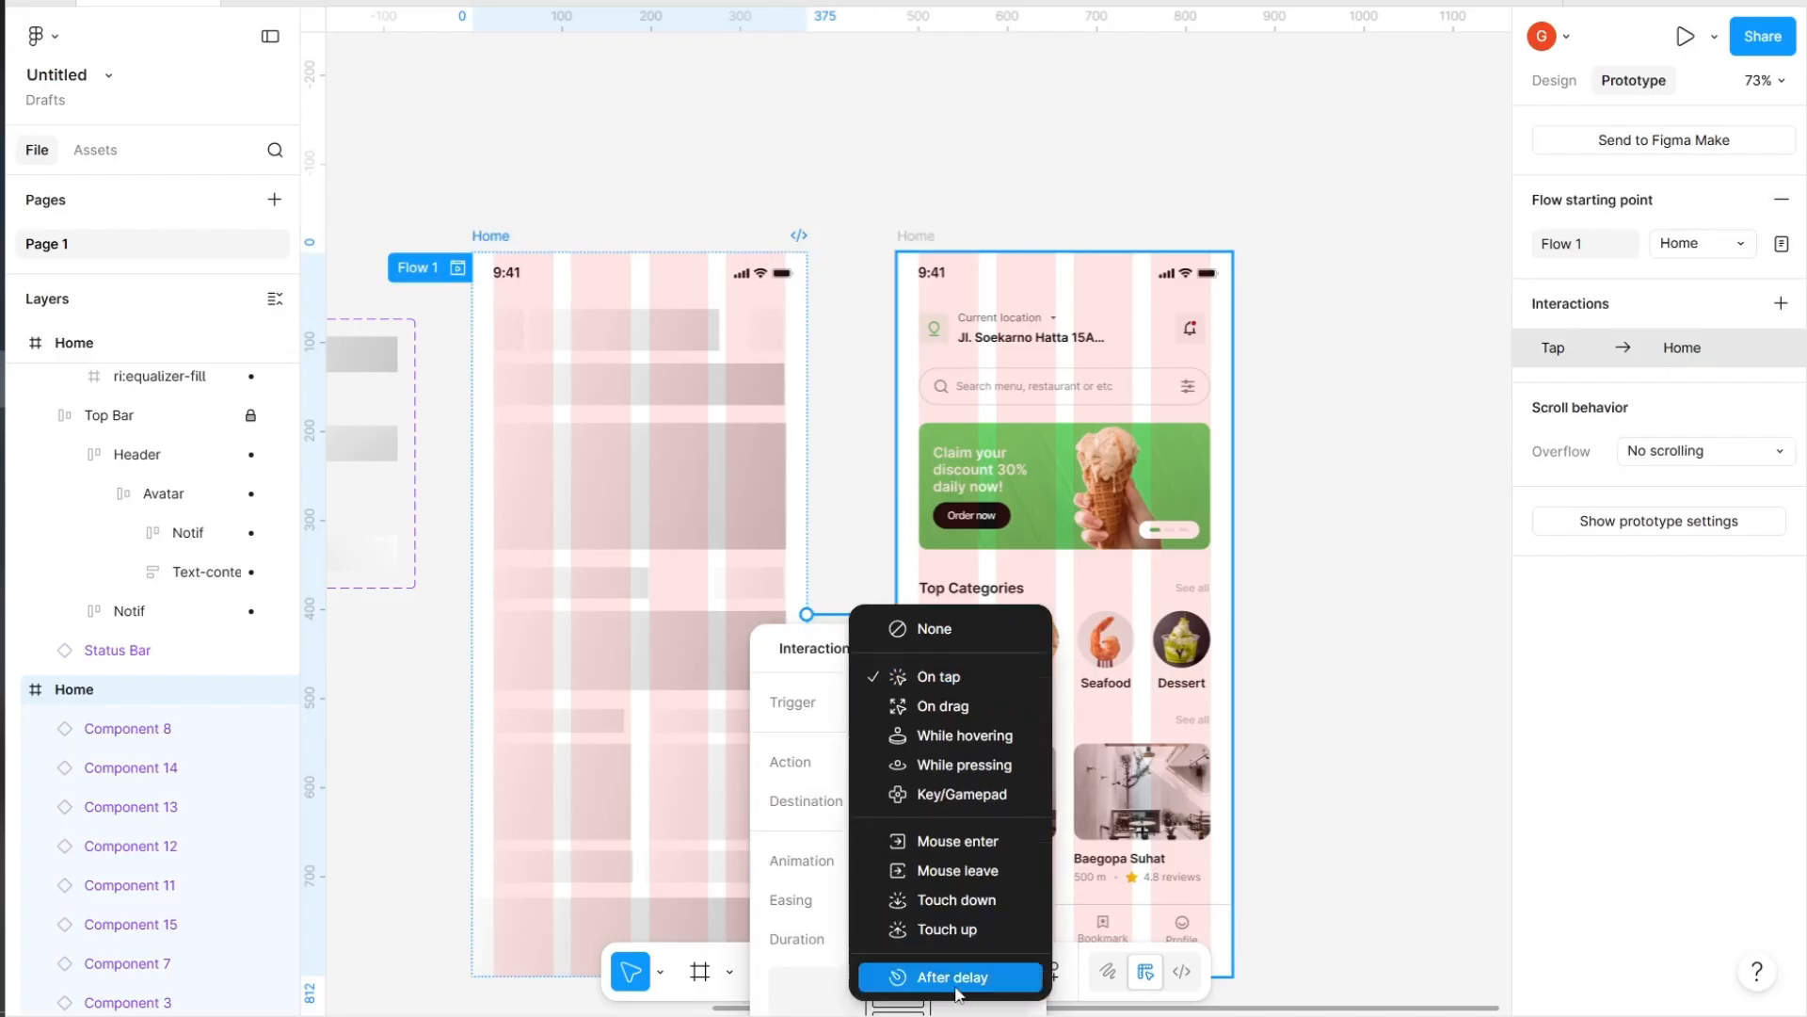
{"action": "left_click", "coordinate": [953, 982]}
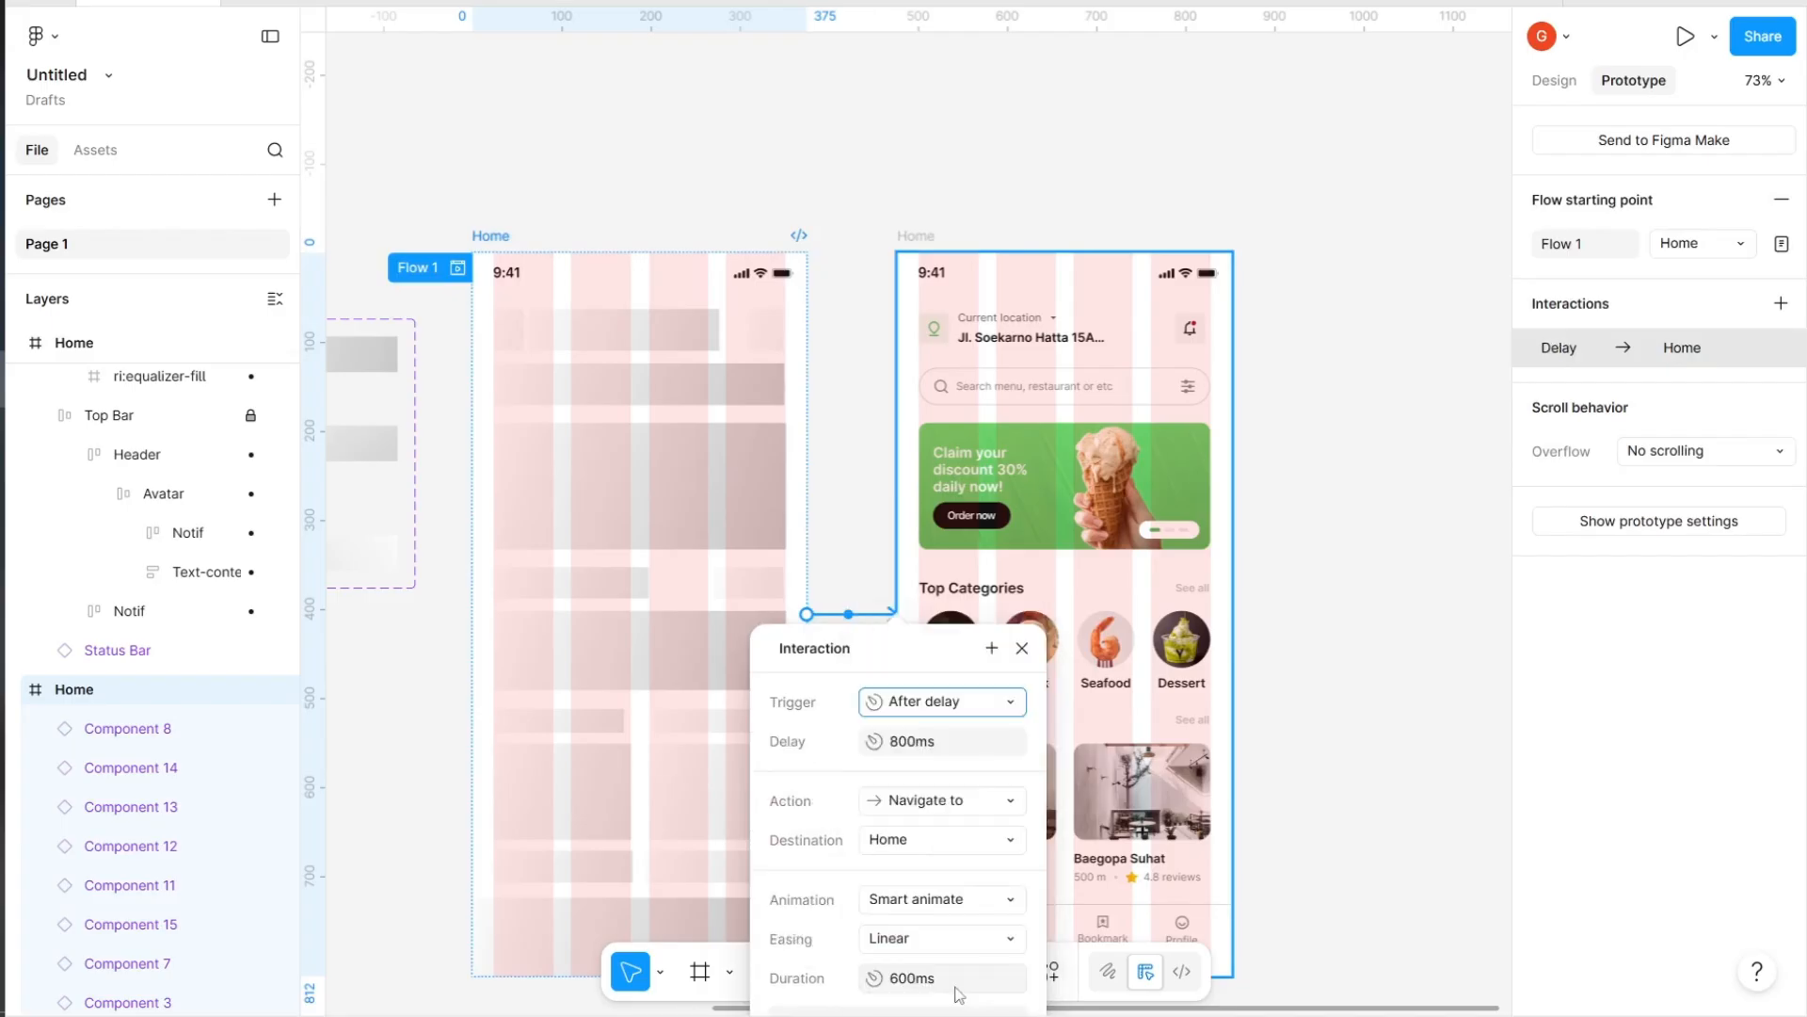
{"action": "left_click", "coordinate": [951, 742]}
{"action": "type", "text": "3000"}
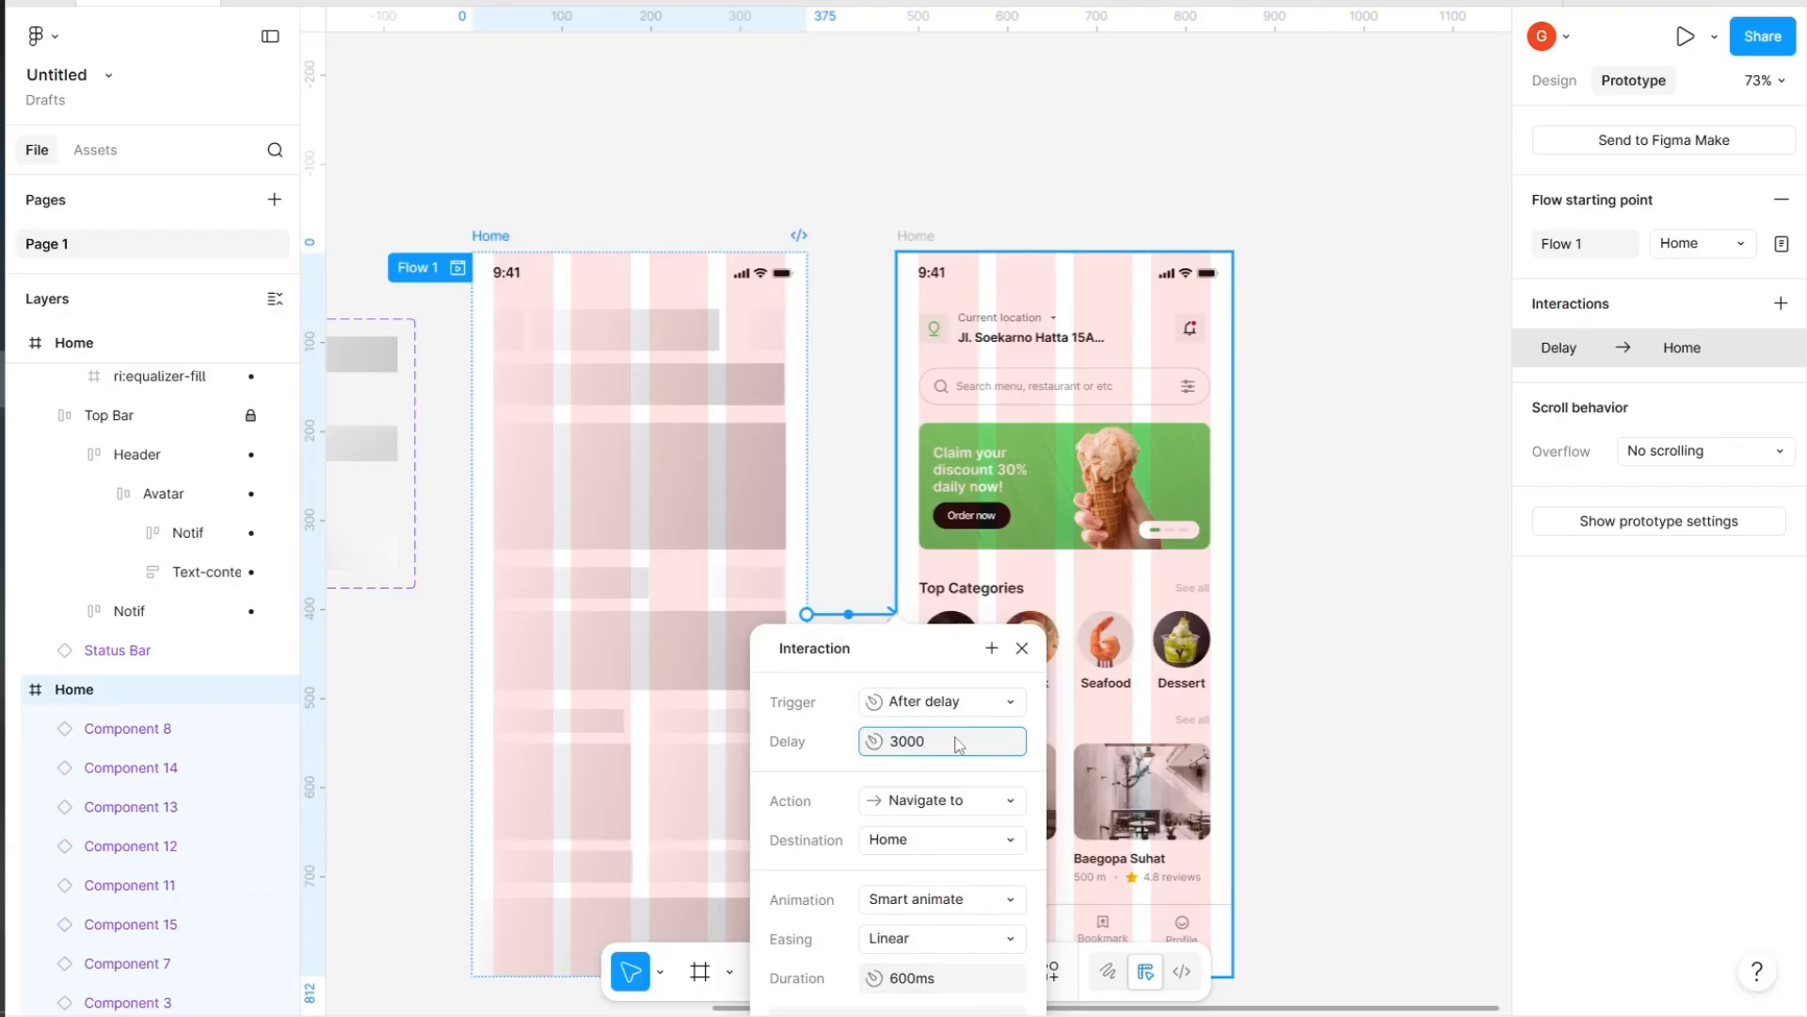
{"action": "key", "text": "Return"}
{"action": "left_click_drag", "start_coordinate": [939, 657], "coordinate": [1421, 383]}
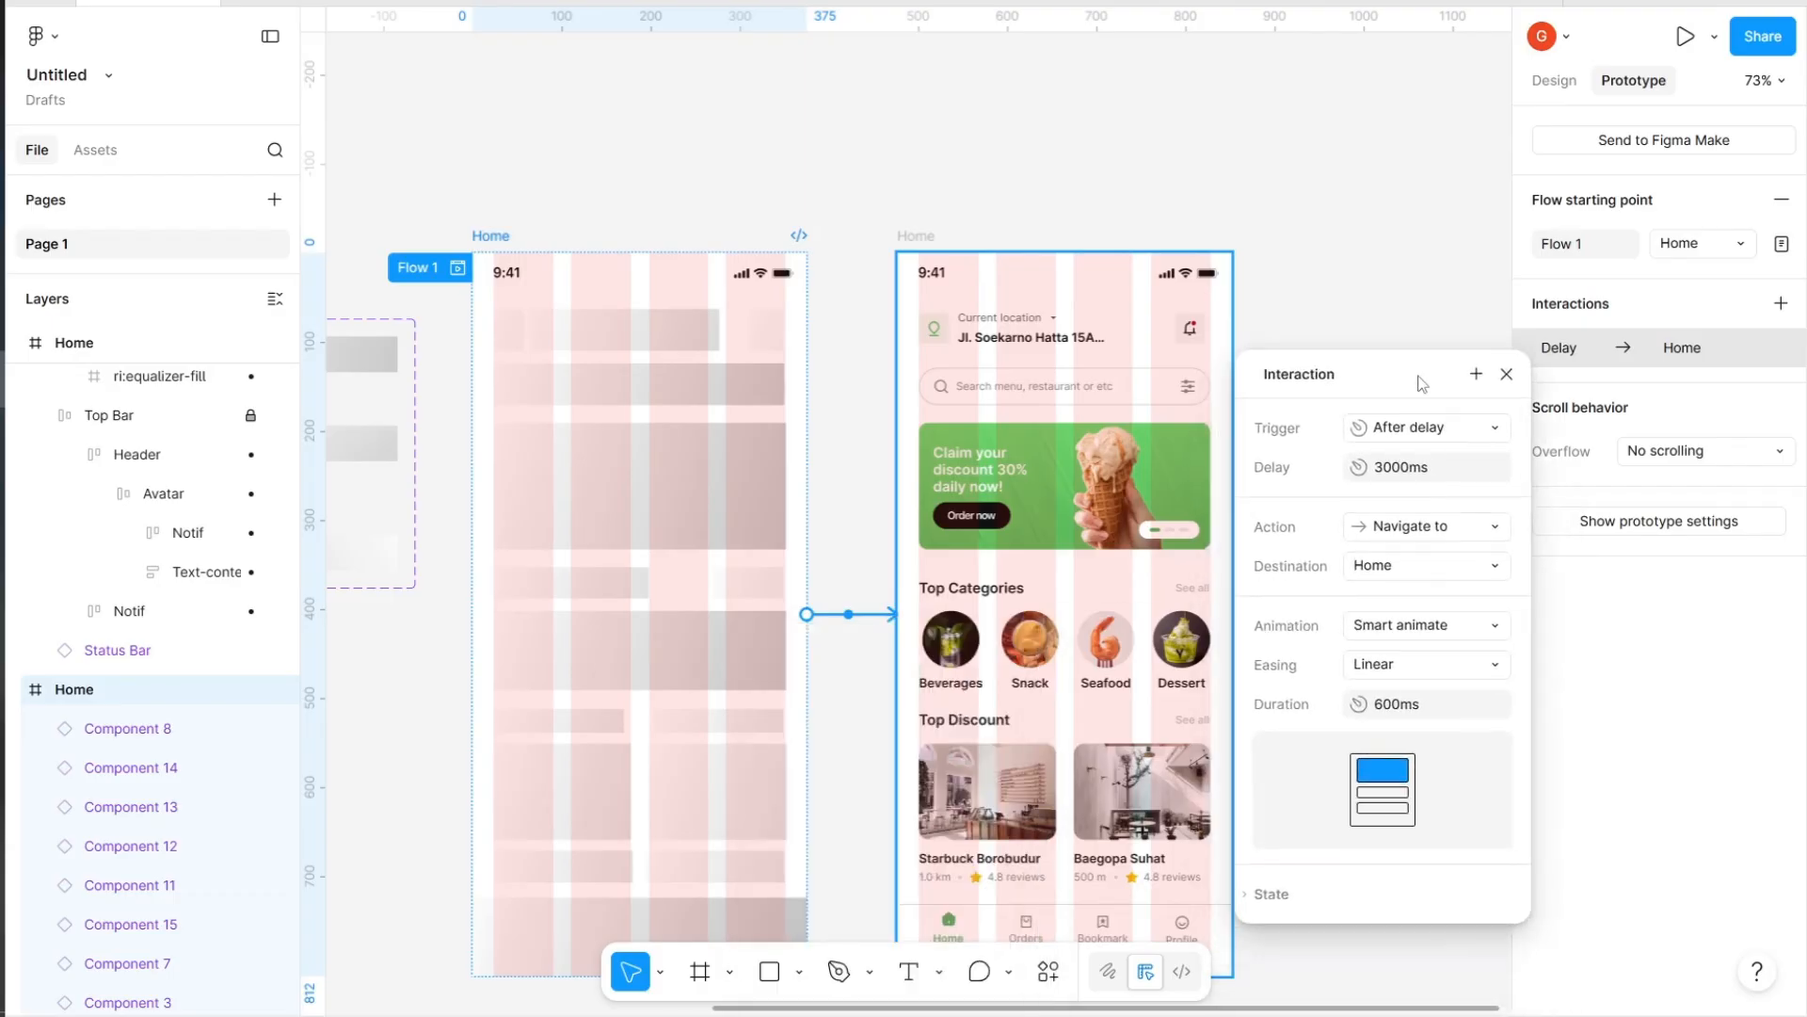
{"action": "left_click", "coordinate": [1437, 704]}
{"action": "type", "text": "1"}
{"action": "key", "text": "Return"}
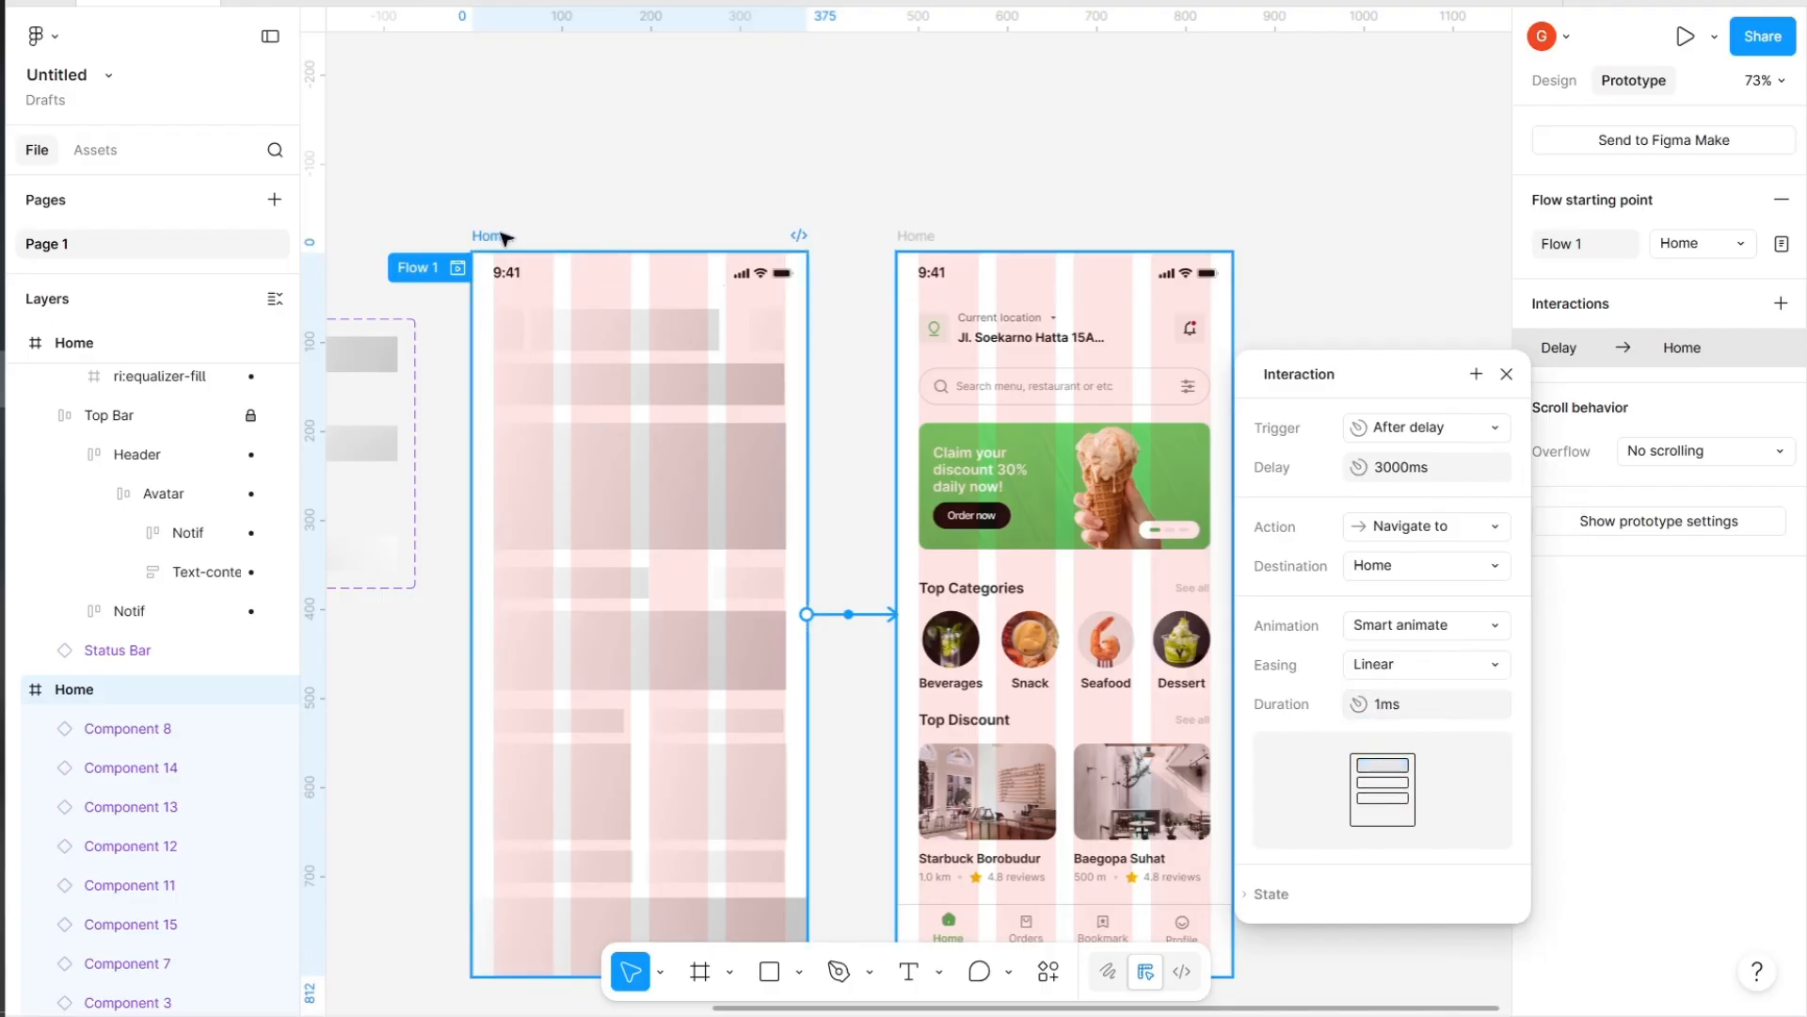
Preview the flow from the skeleton-covered Home frame to the loaded Home screen
{"action": "left_click", "coordinate": [548, 235]}
{"action": "key", "text": "shift+space"}
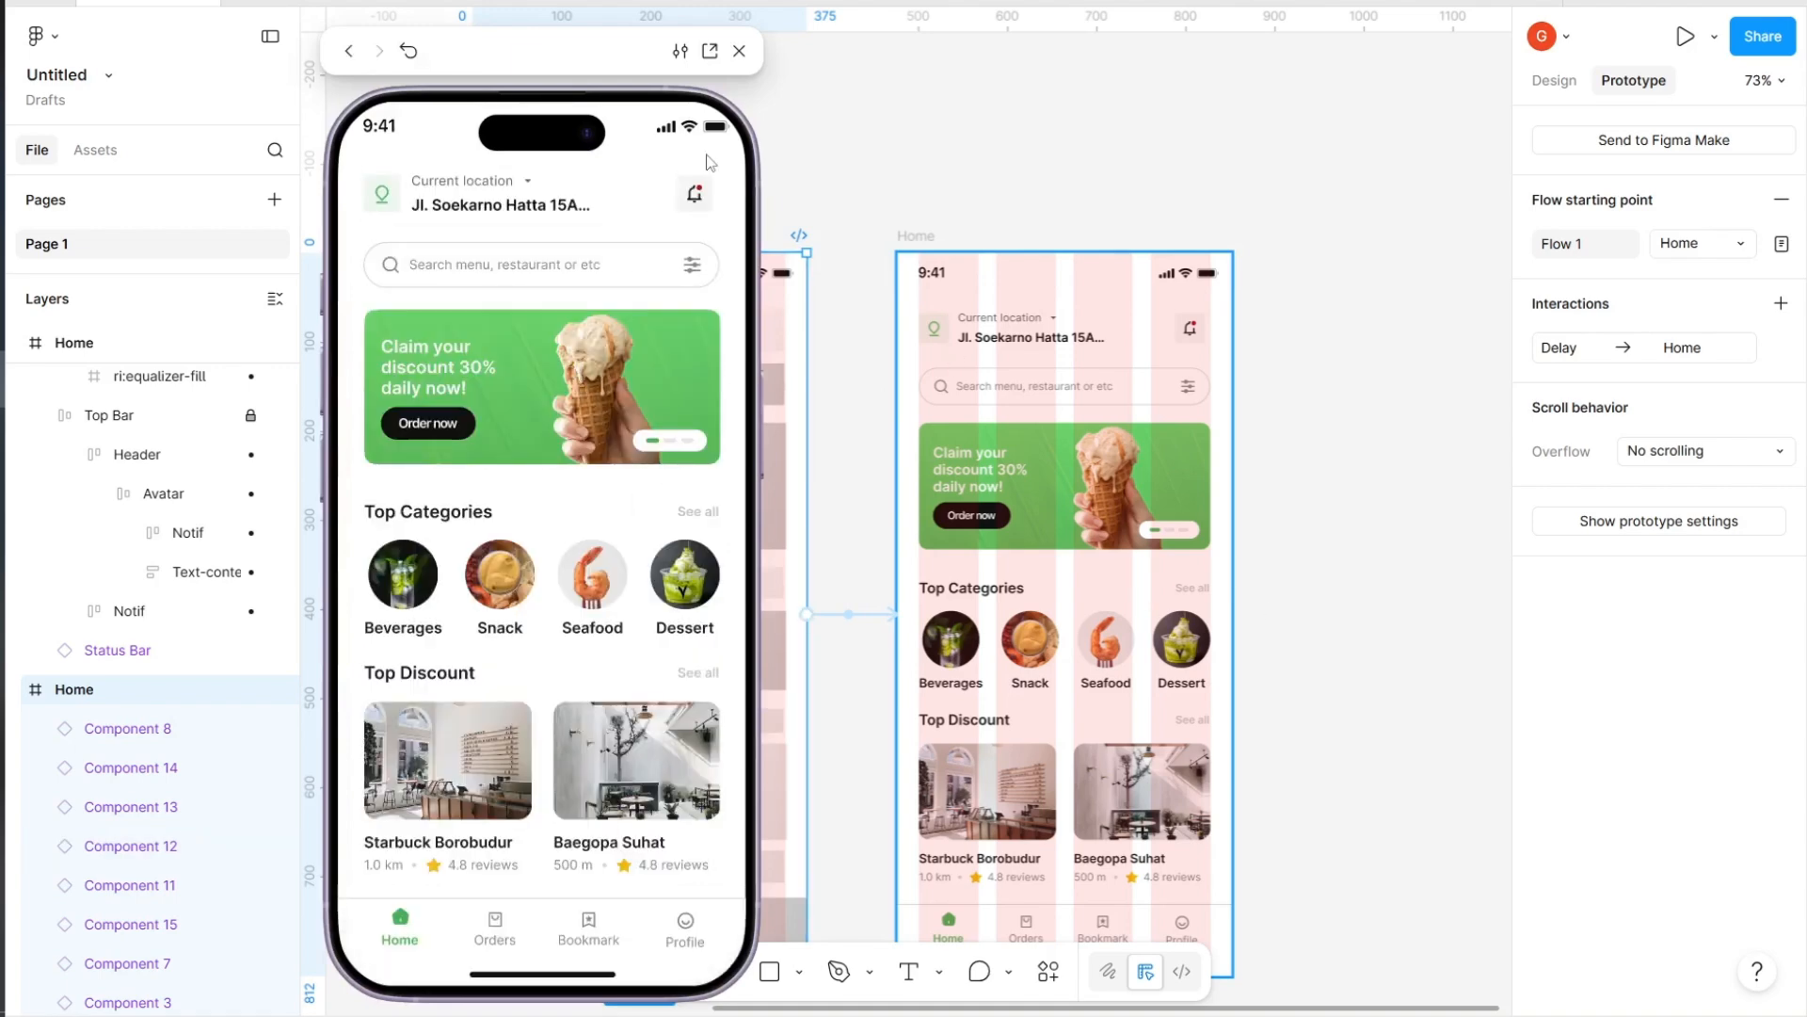
{"action": "left_click", "coordinate": [737, 51]}
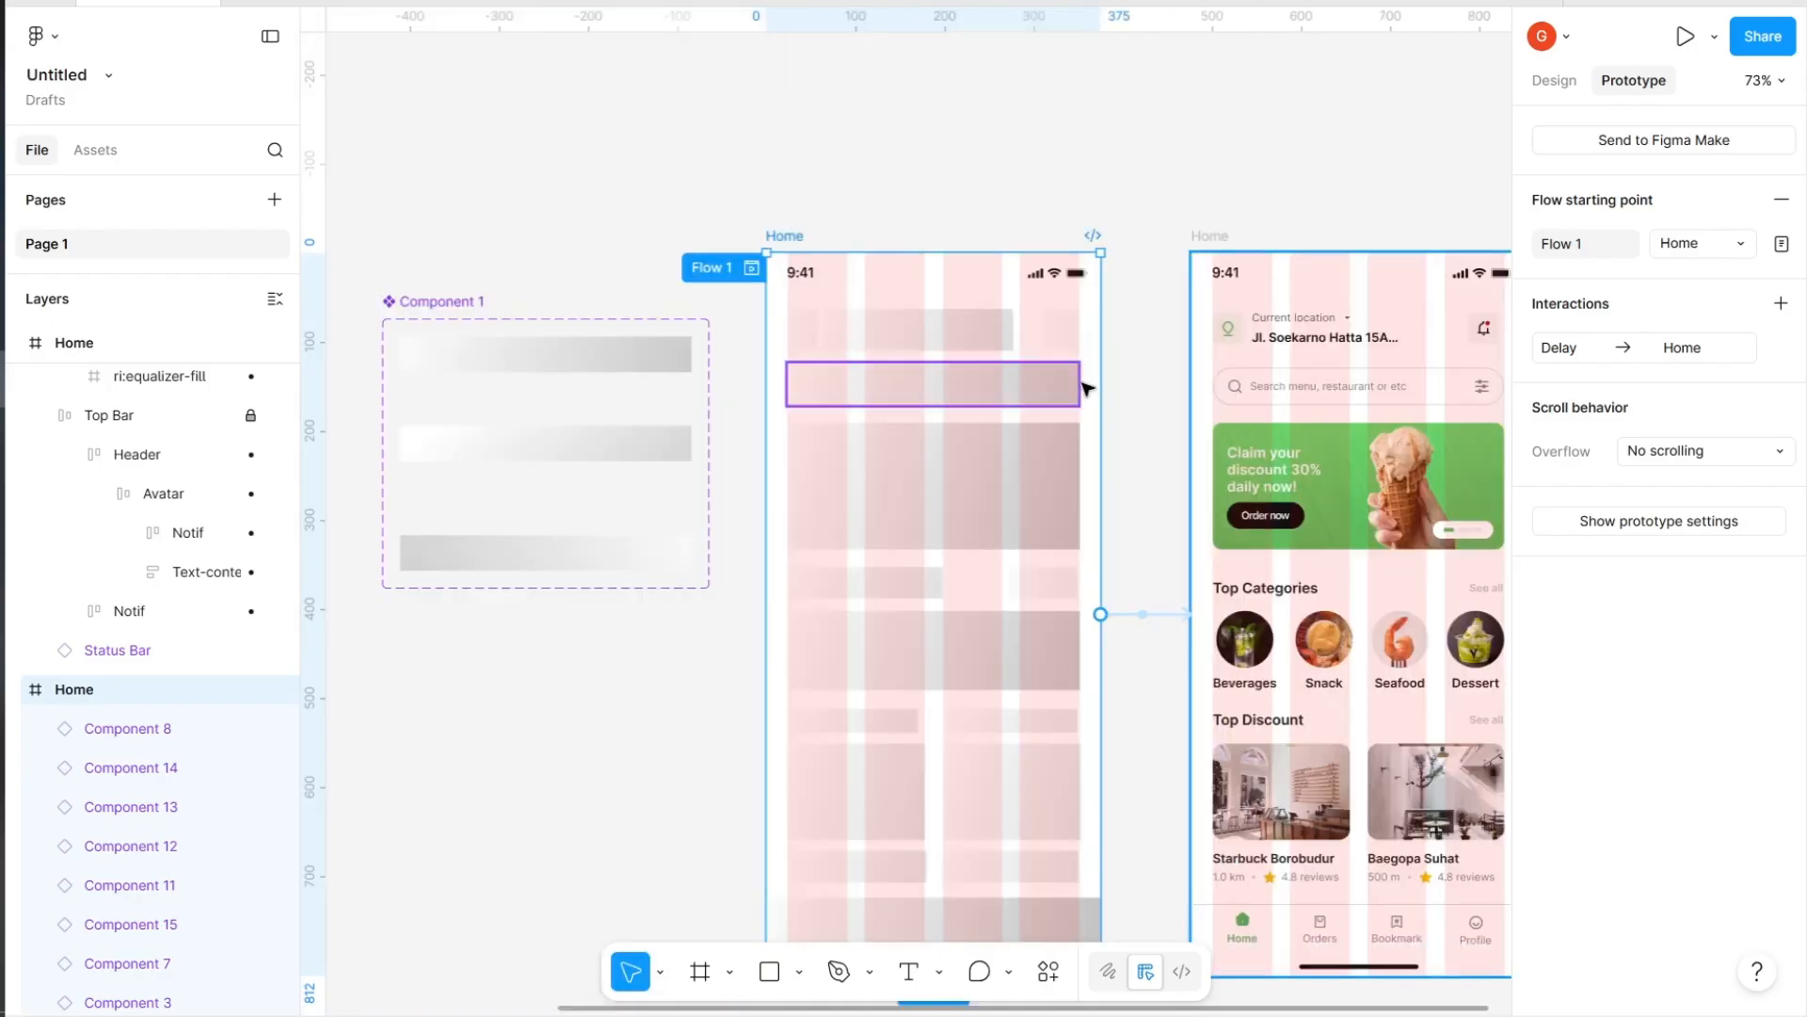
Draw a 200 × 200 circle on the empty canvas beside the blank iPhone 16 - 1 frame
{"action": "scroll", "coordinate": [1088, 388], "scroll_direction": "down", "scroll_amount": 3}
{"action": "scroll", "coordinate": [1087, 388], "scroll_direction": "left", "scroll_amount": 15}
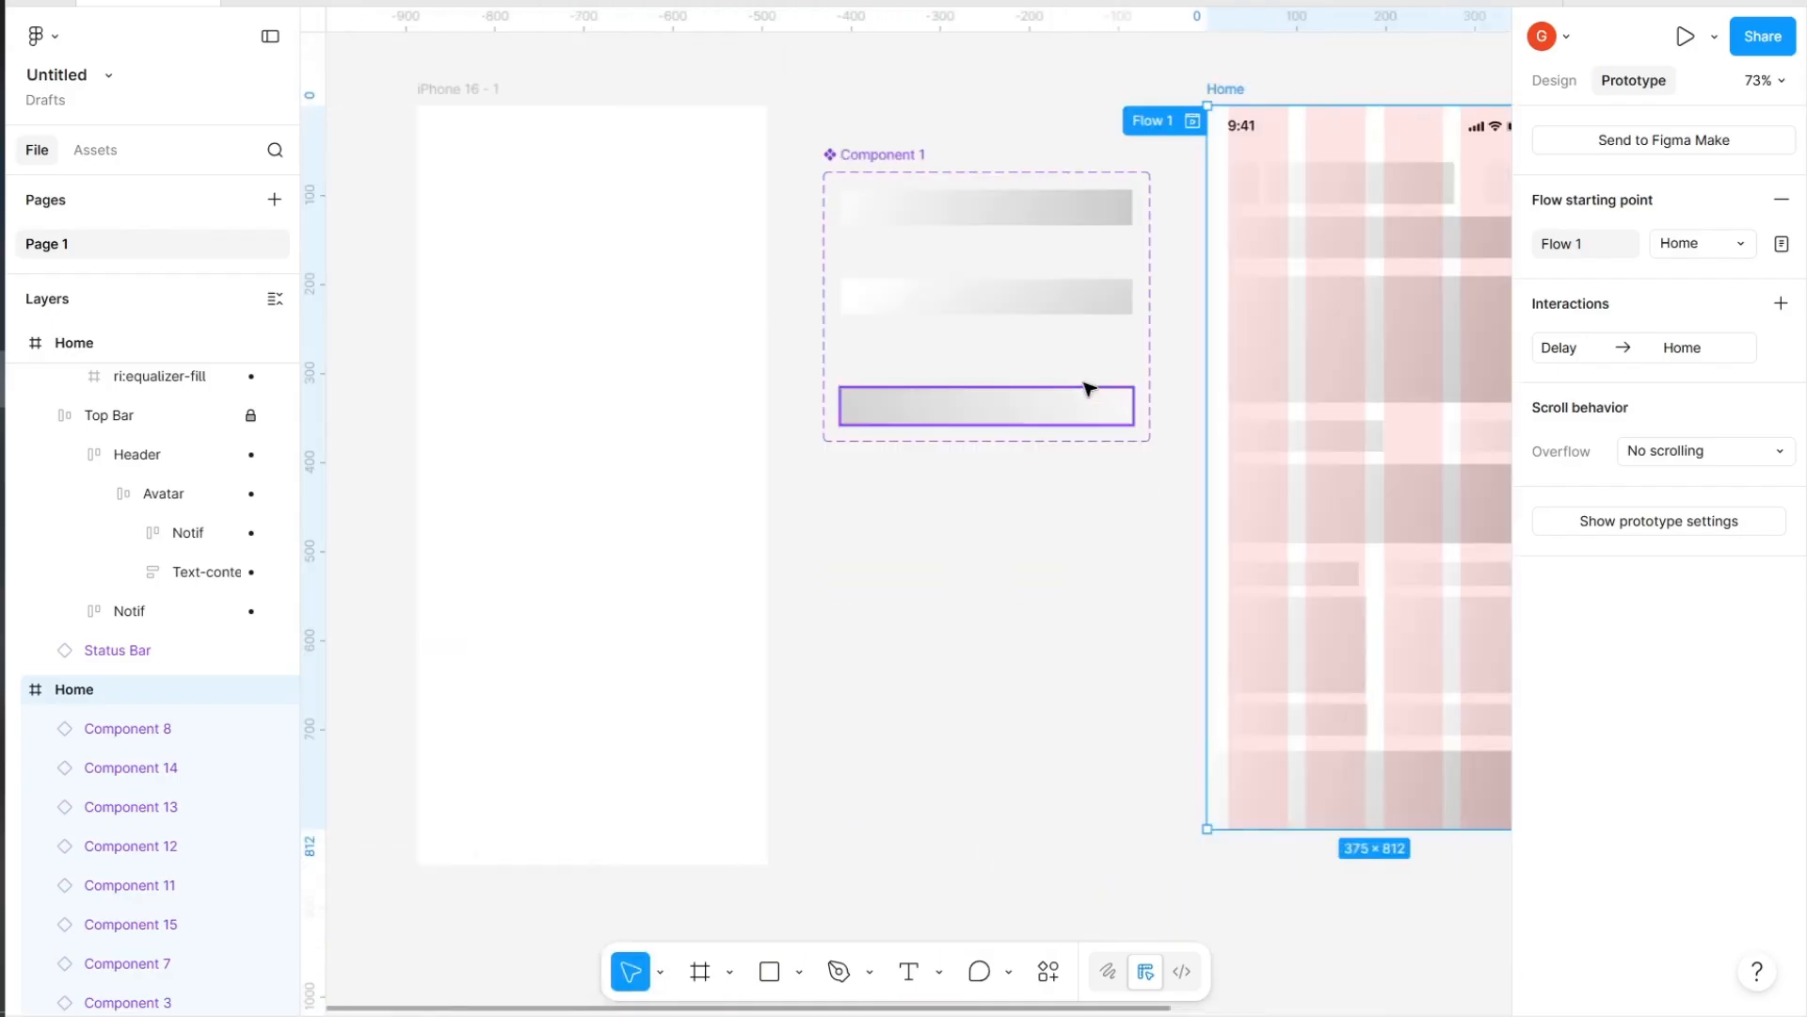
{"action": "scroll", "coordinate": [1087, 388], "scroll_direction": "left", "scroll_amount": 3}
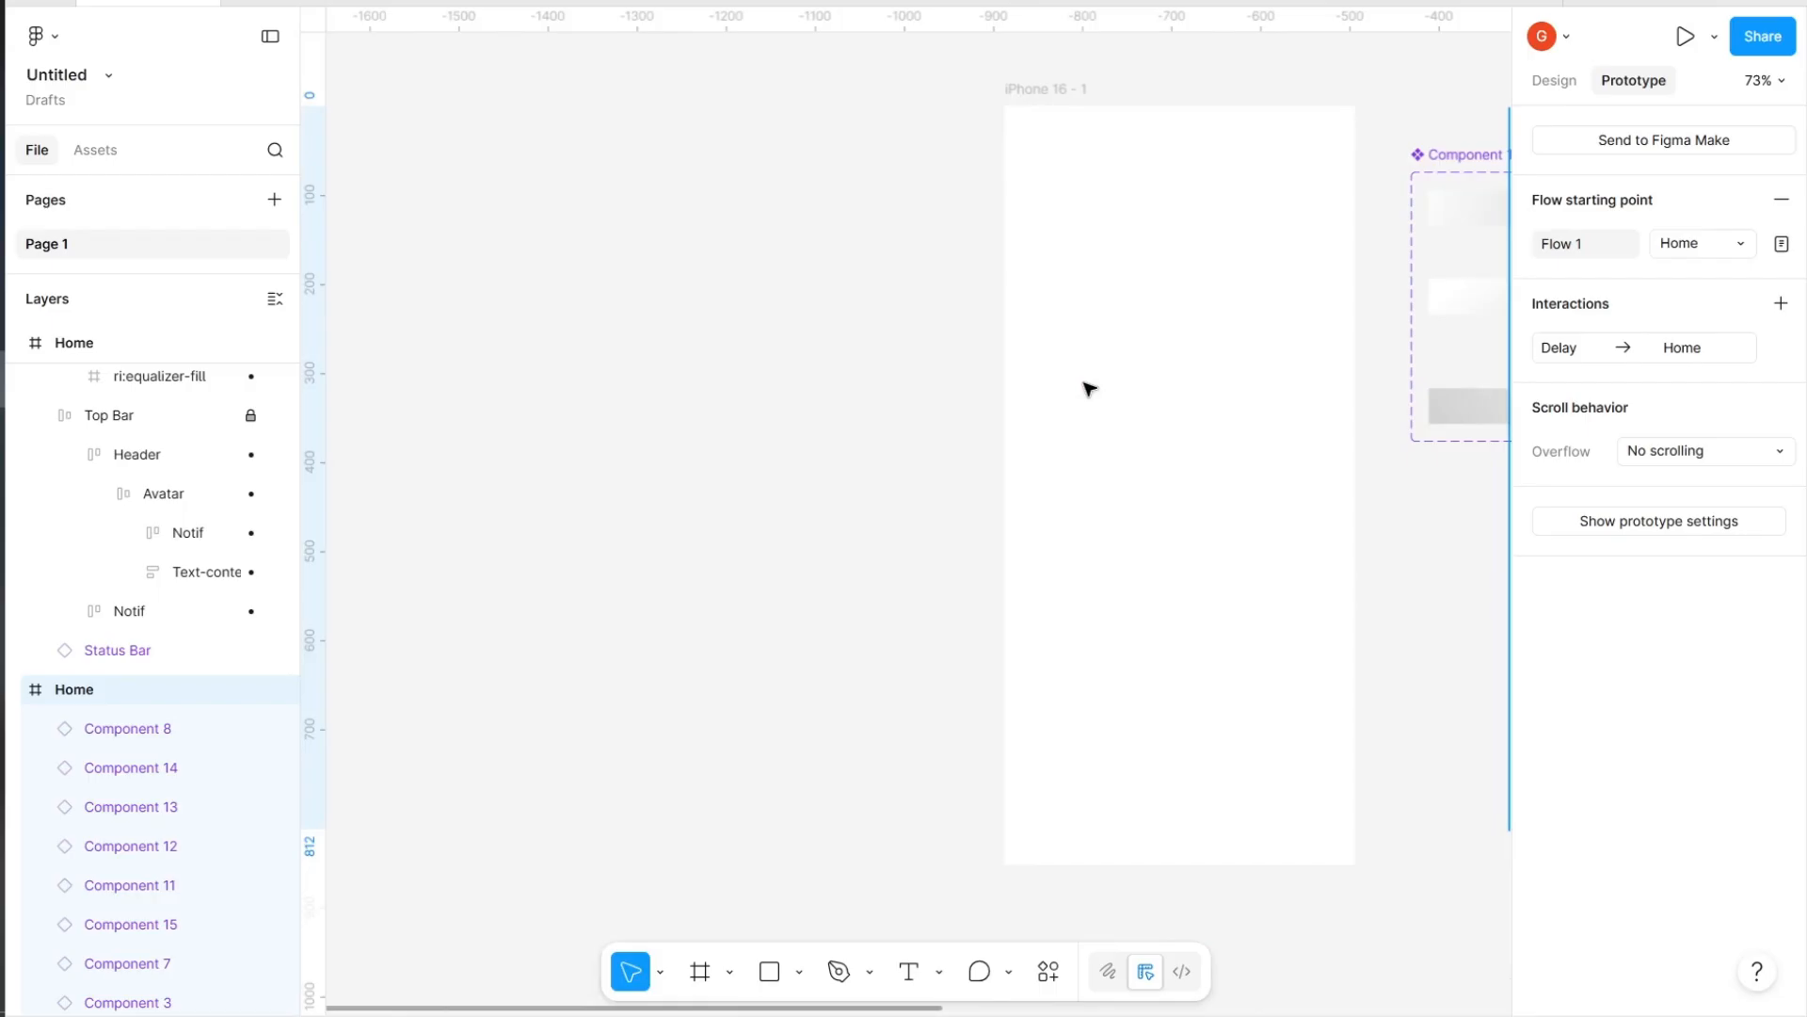
{"action": "left_click", "coordinate": [808, 973]}
{"action": "left_click", "coordinate": [873, 836]}
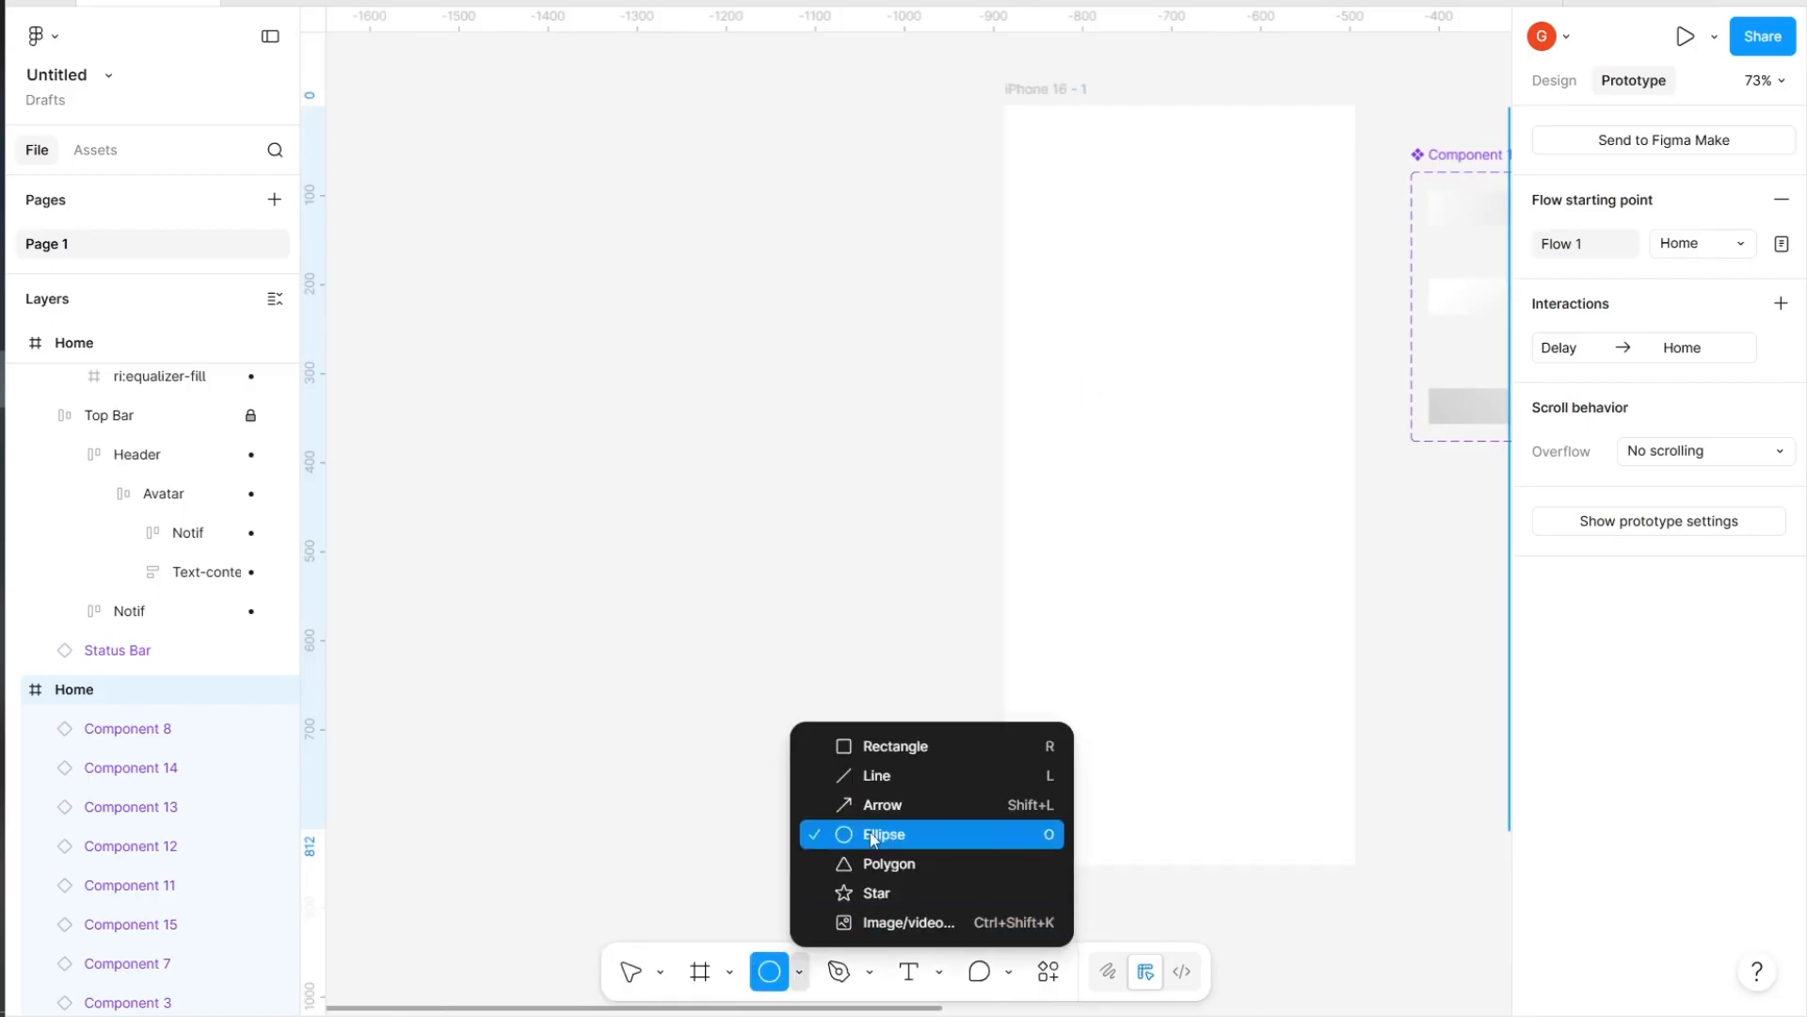
{"action": "mouse_move", "coordinate": [650, 377]}
{"action": "left_mouse_down"}
{"action": "mouse_move", "coordinate": [851, 577]}
{"action": "mouse_move", "coordinate": [836, 562]}
{"action": "left_mouse_up"}
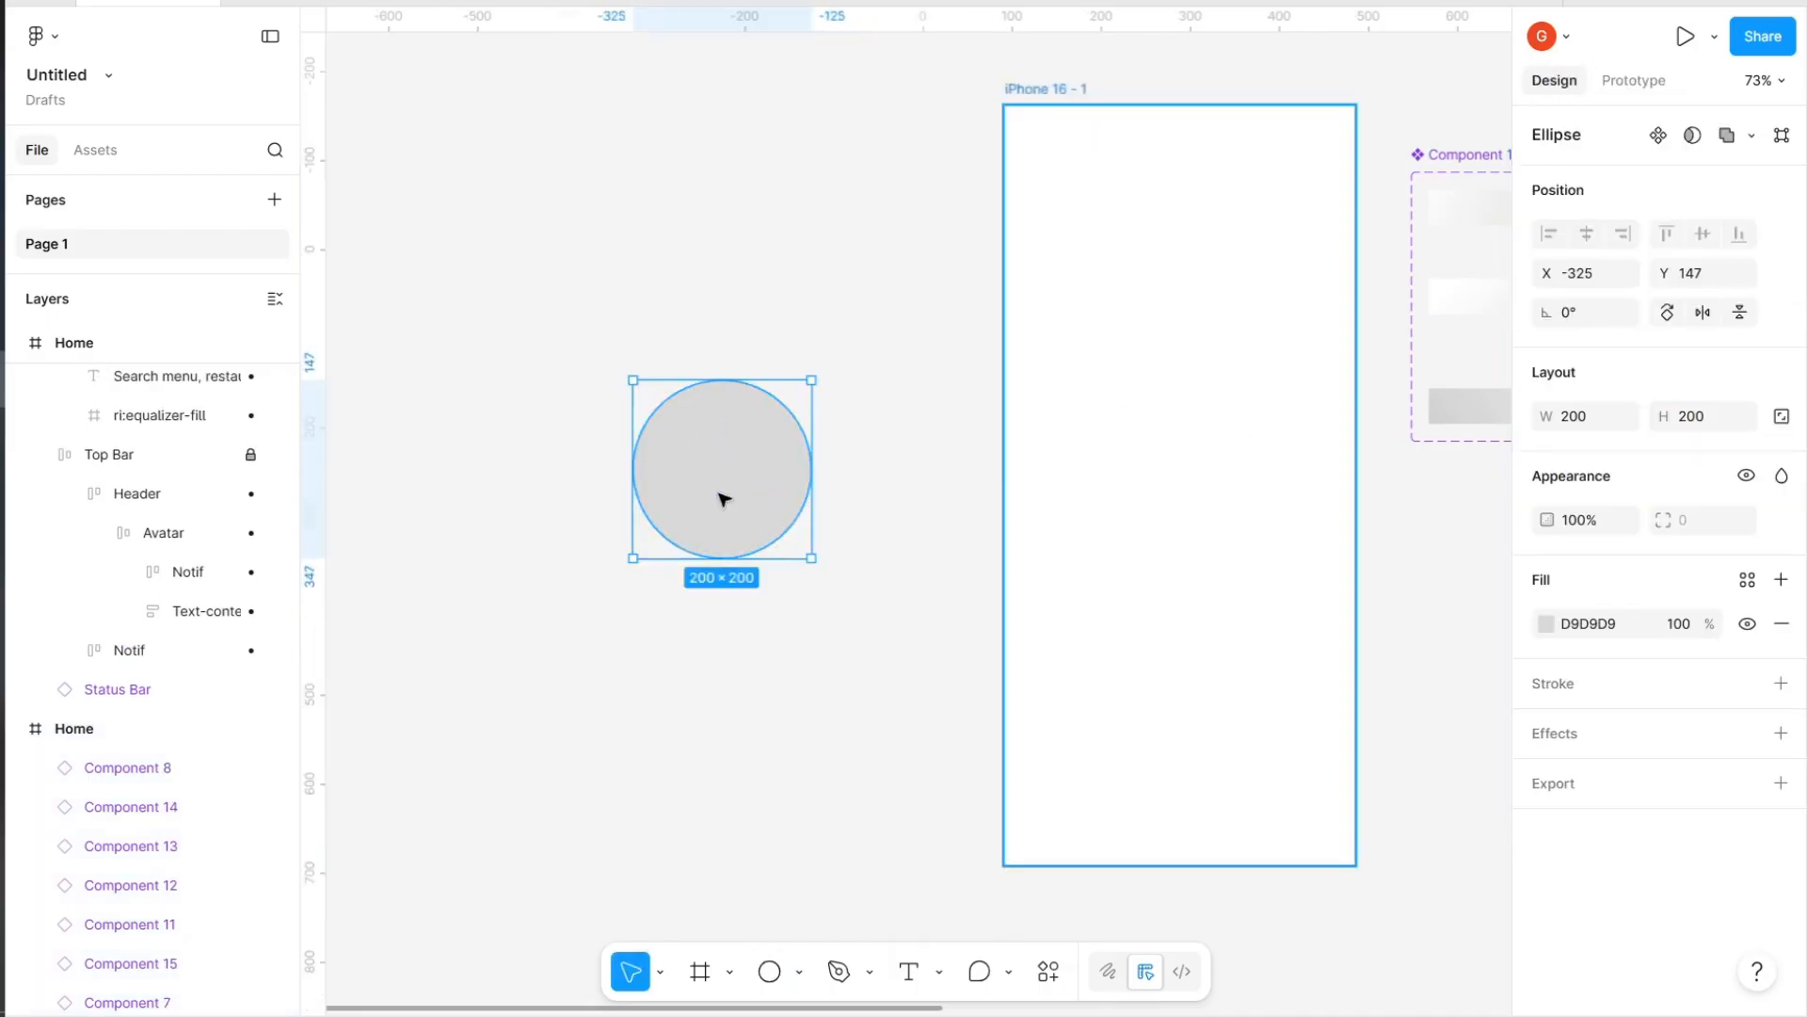
{"action": "left_click_drag", "start_coordinate": [708, 478], "coordinate": [707, 481]}
Turn the circle into a full ring with an inner ratio of about 81% and a 100% sweep
{"action": "scroll", "coordinate": [697, 505], "scroll_direction": "up", "scroll_amount": 5}
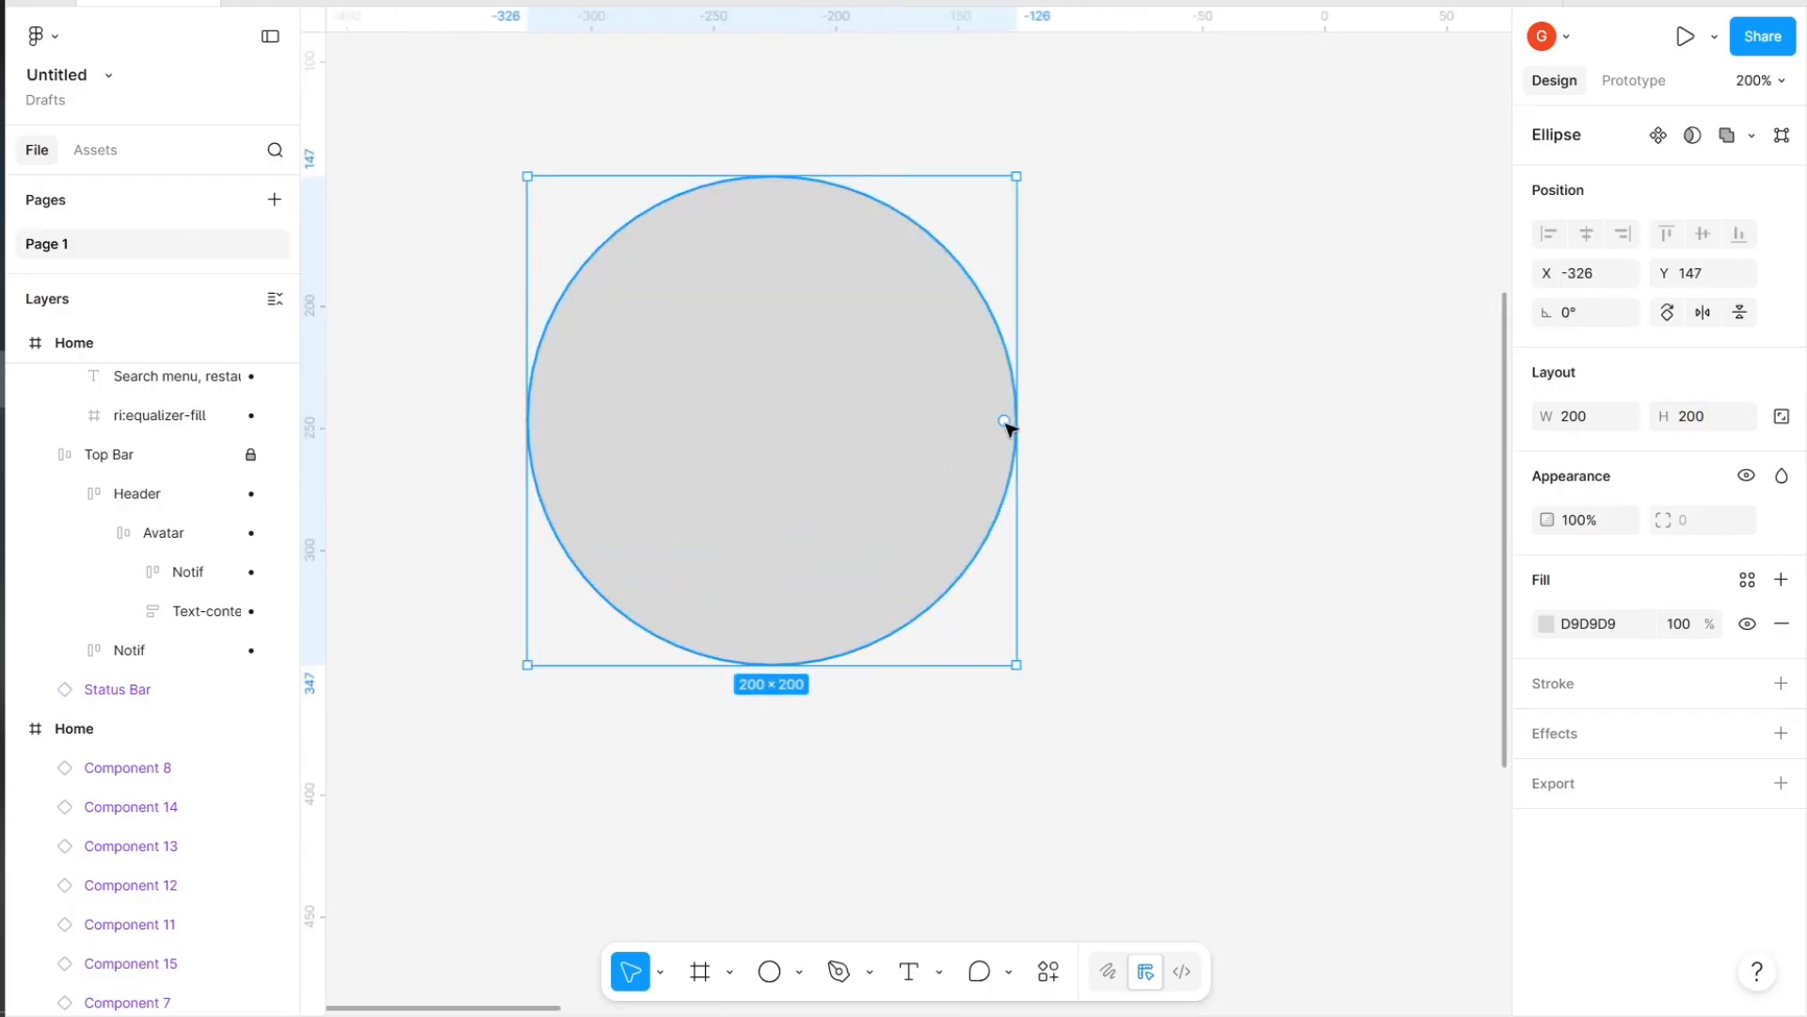
{"action": "scroll", "coordinate": [901, 446], "scroll_direction": "down", "scroll_amount": 10}
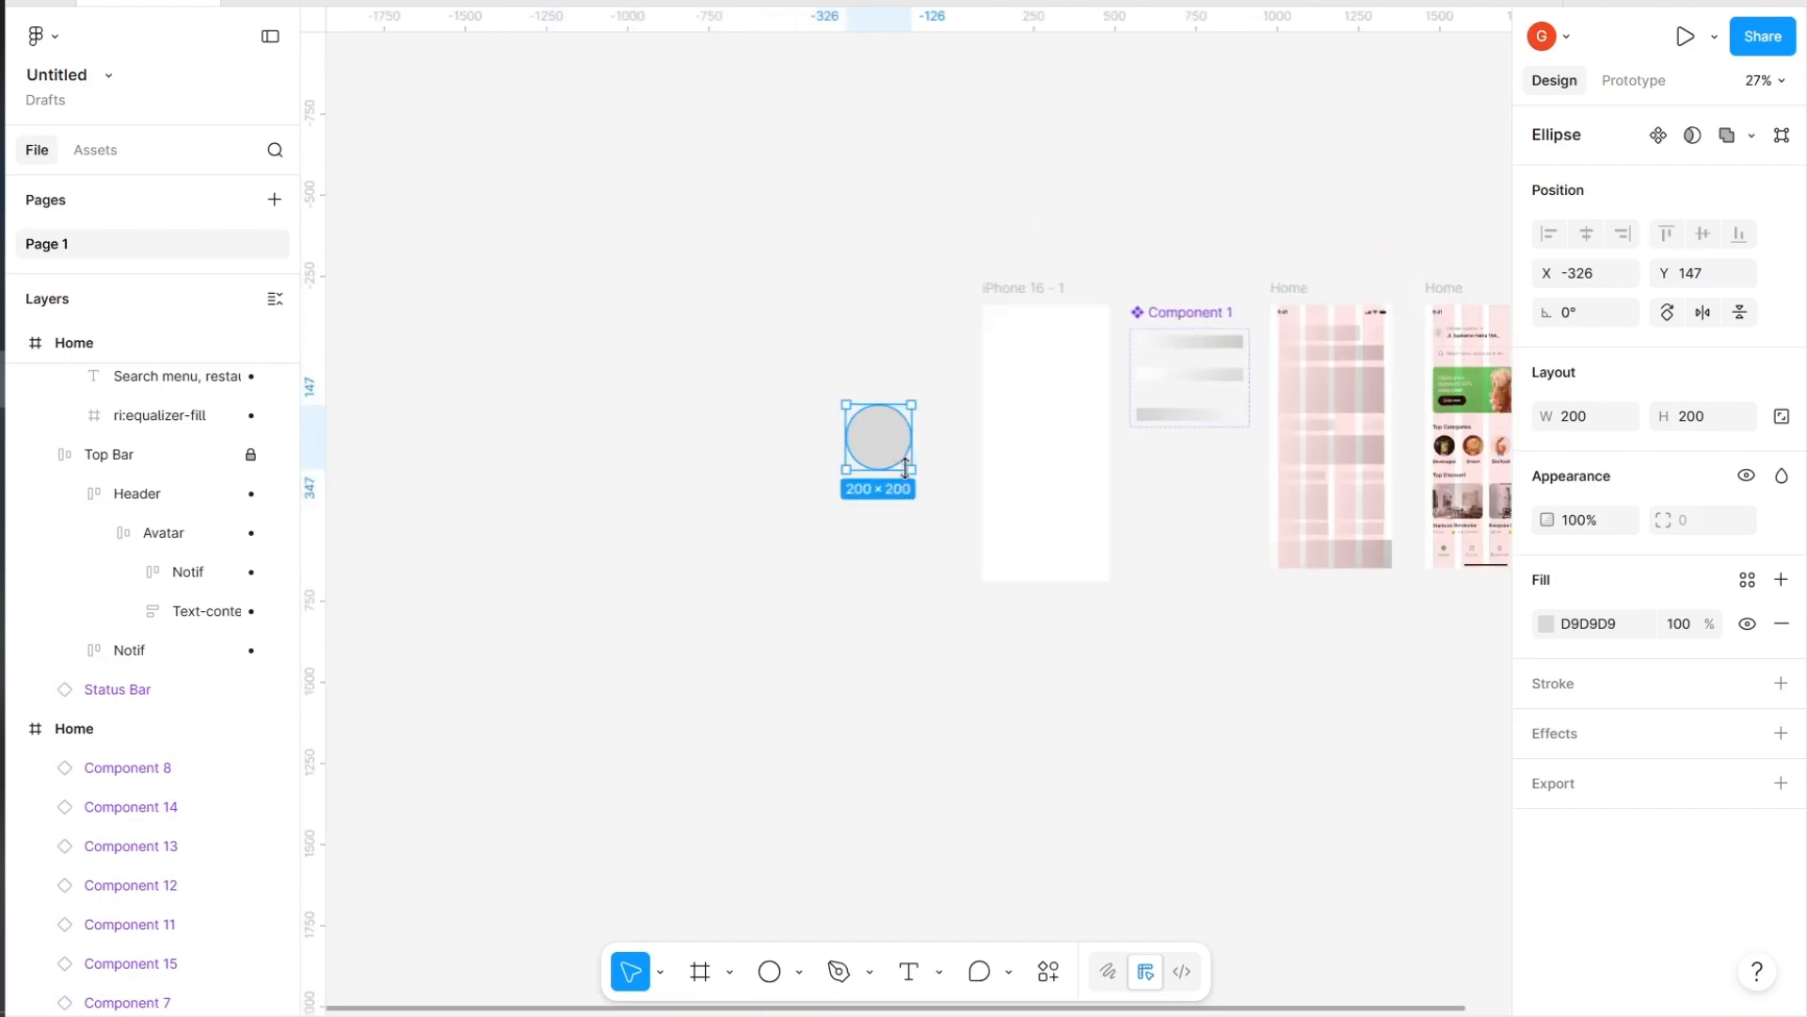
{"action": "scroll", "coordinate": [894, 448], "scroll_direction": "up", "scroll_amount": 4}
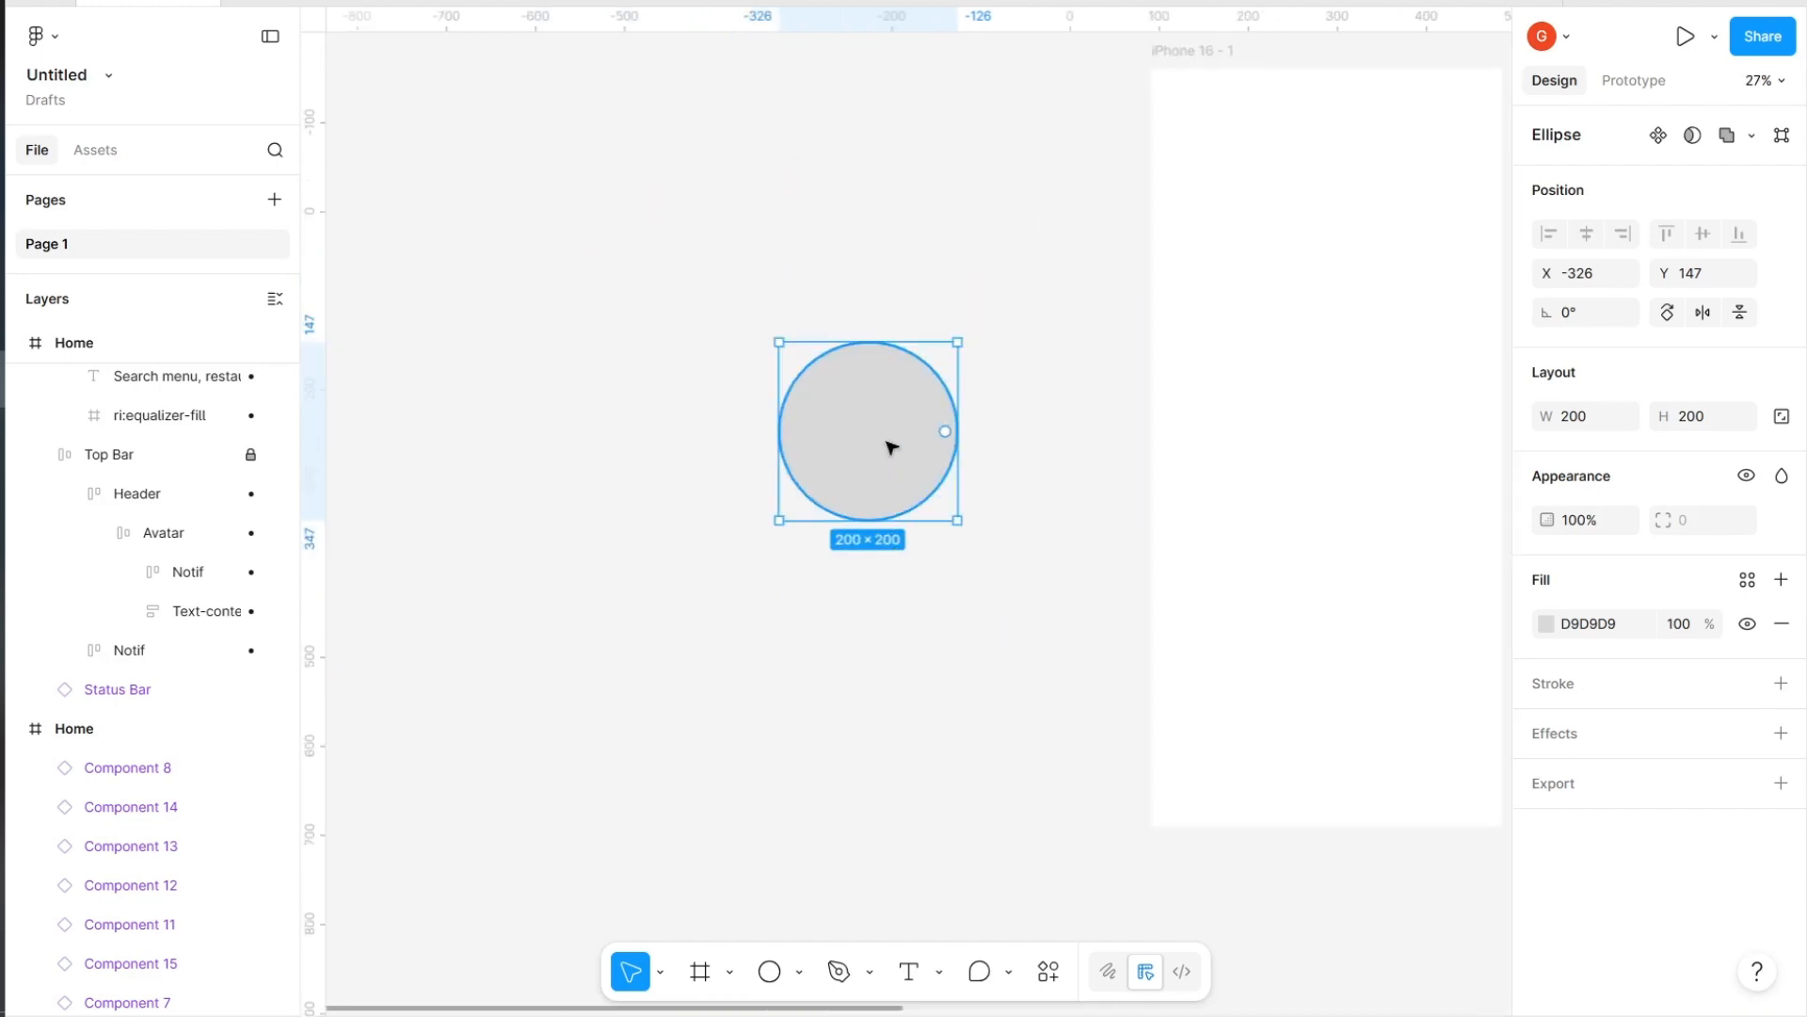
{"action": "scroll", "coordinate": [891, 446], "scroll_direction": "up", "scroll_amount": 4}
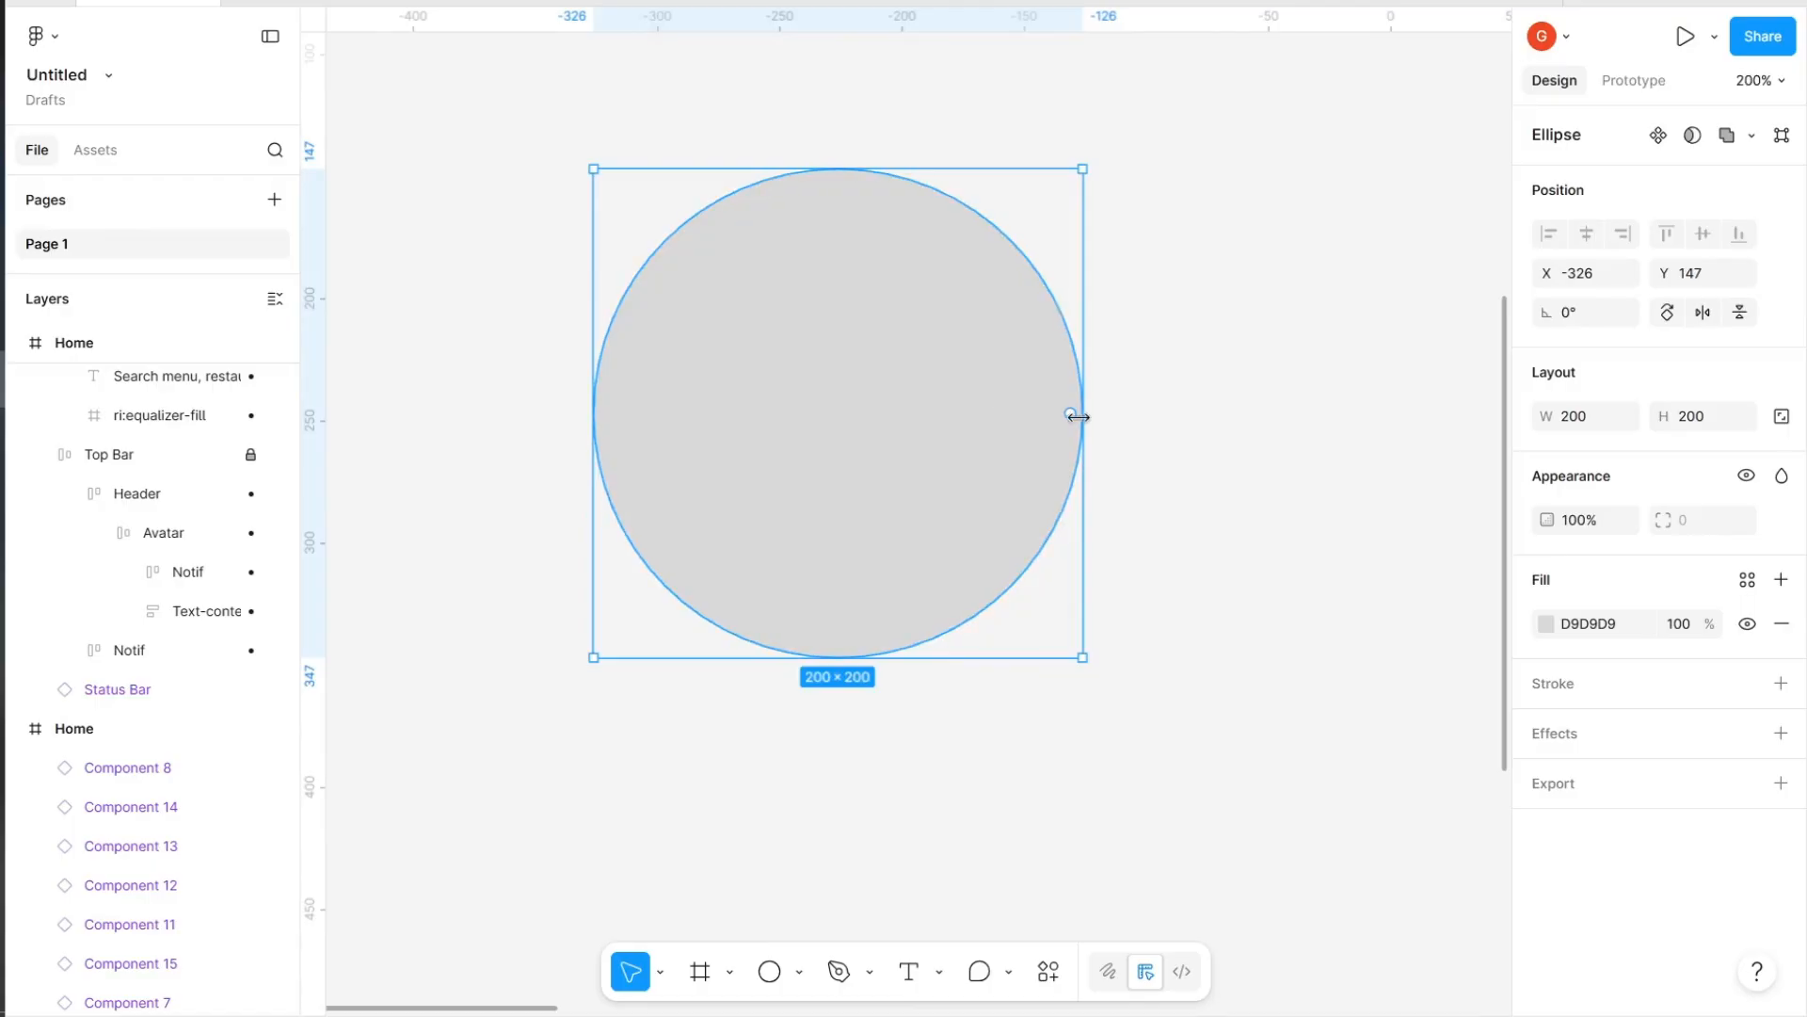
{"action": "left_click_drag", "start_coordinate": [1071, 415], "coordinate": [602, 420]}
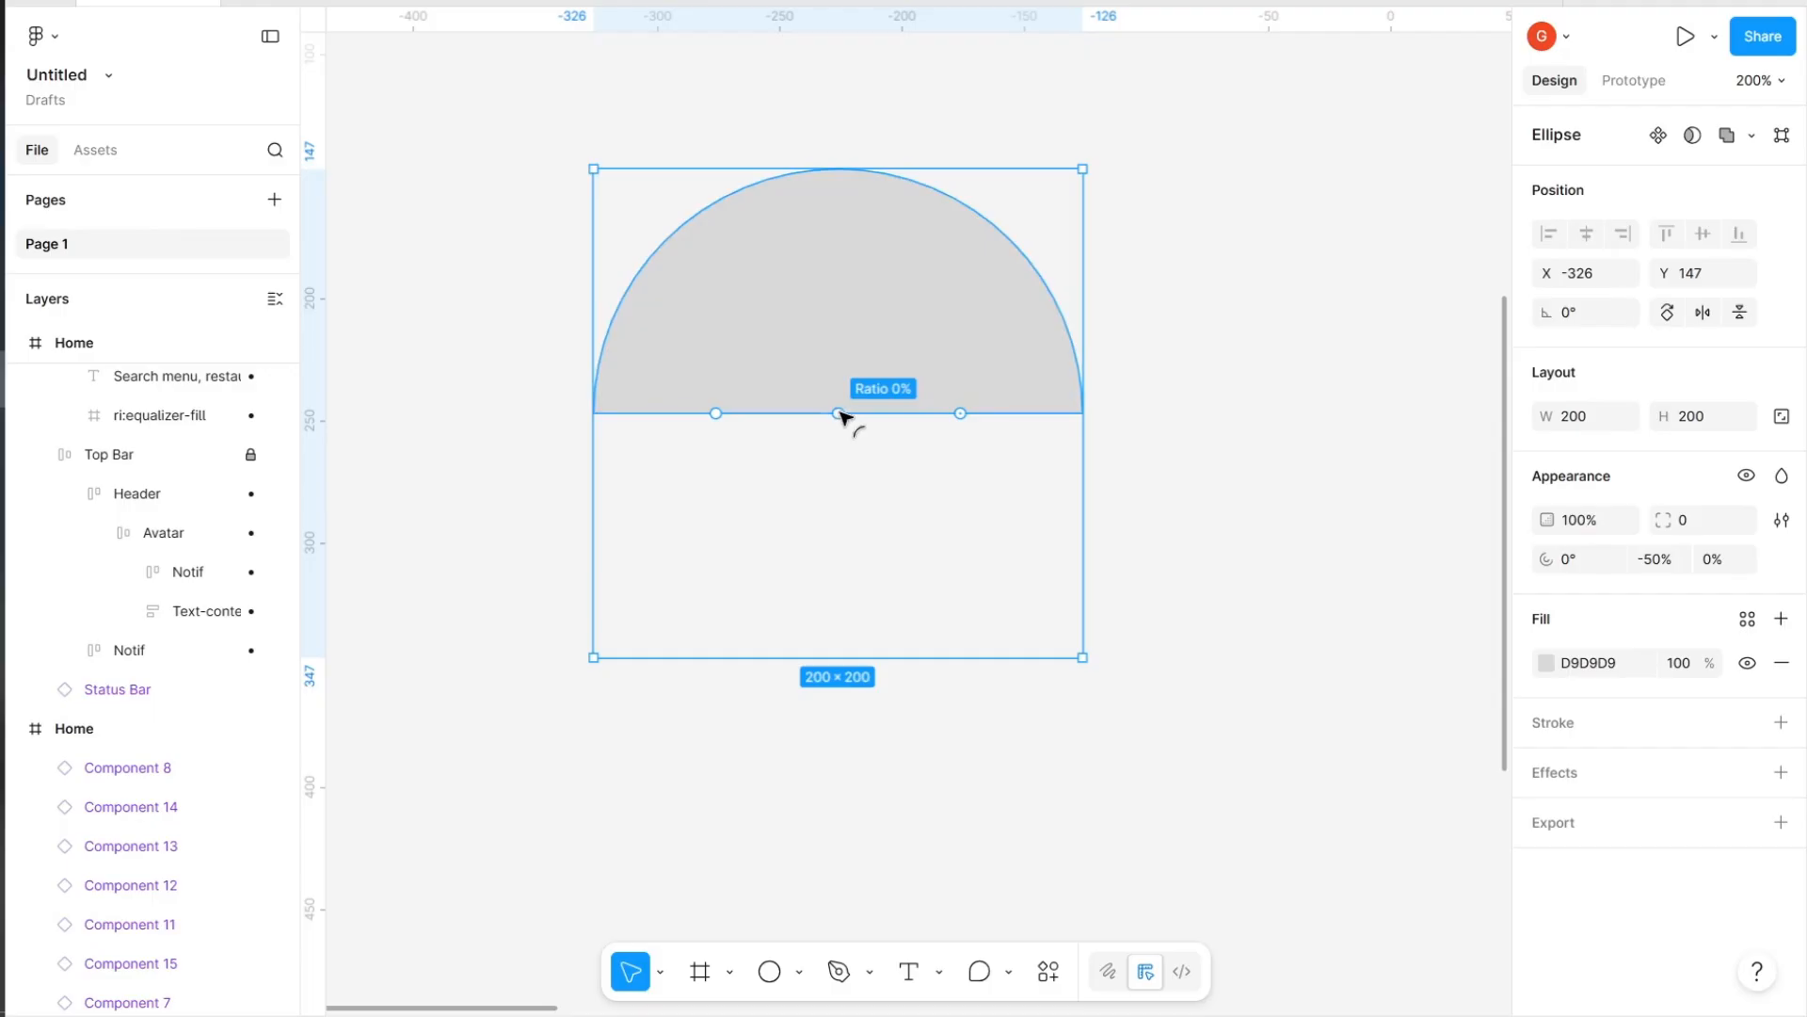
{"action": "left_click_drag", "start_coordinate": [838, 413], "coordinate": [857, 215]}
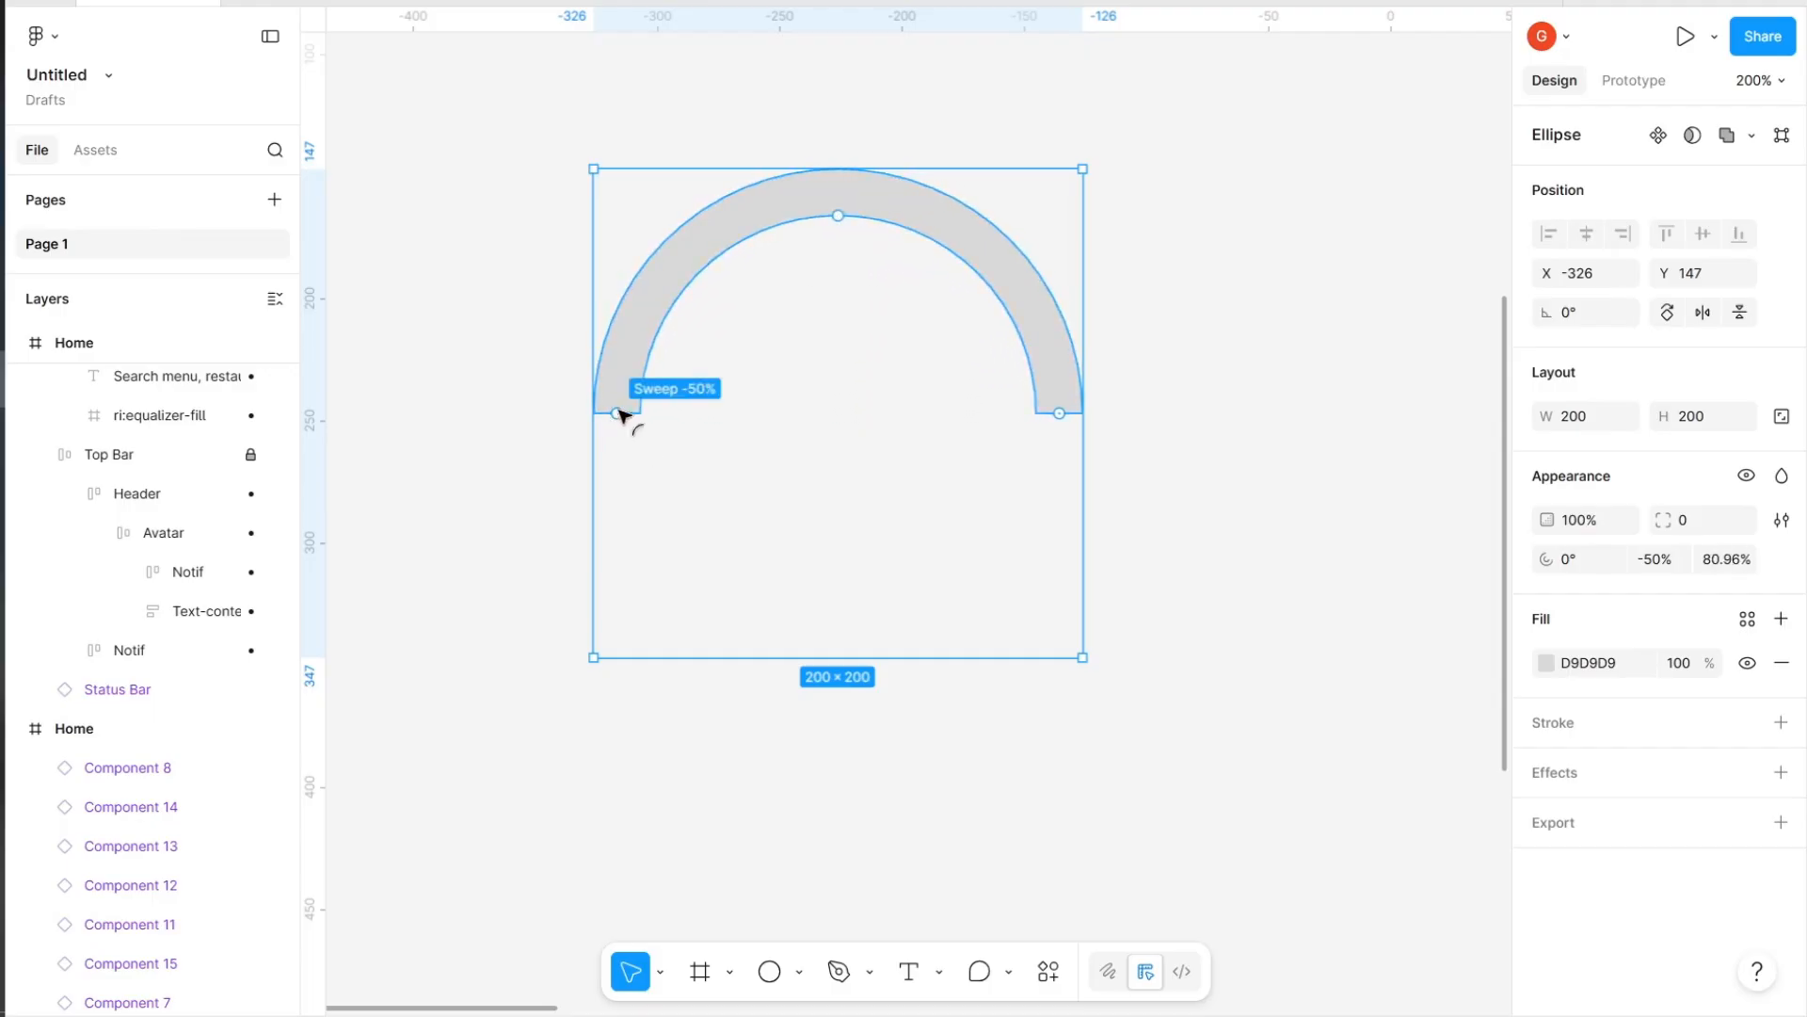
{"action": "left_click_drag", "start_coordinate": [621, 415], "coordinate": [1073, 422]}
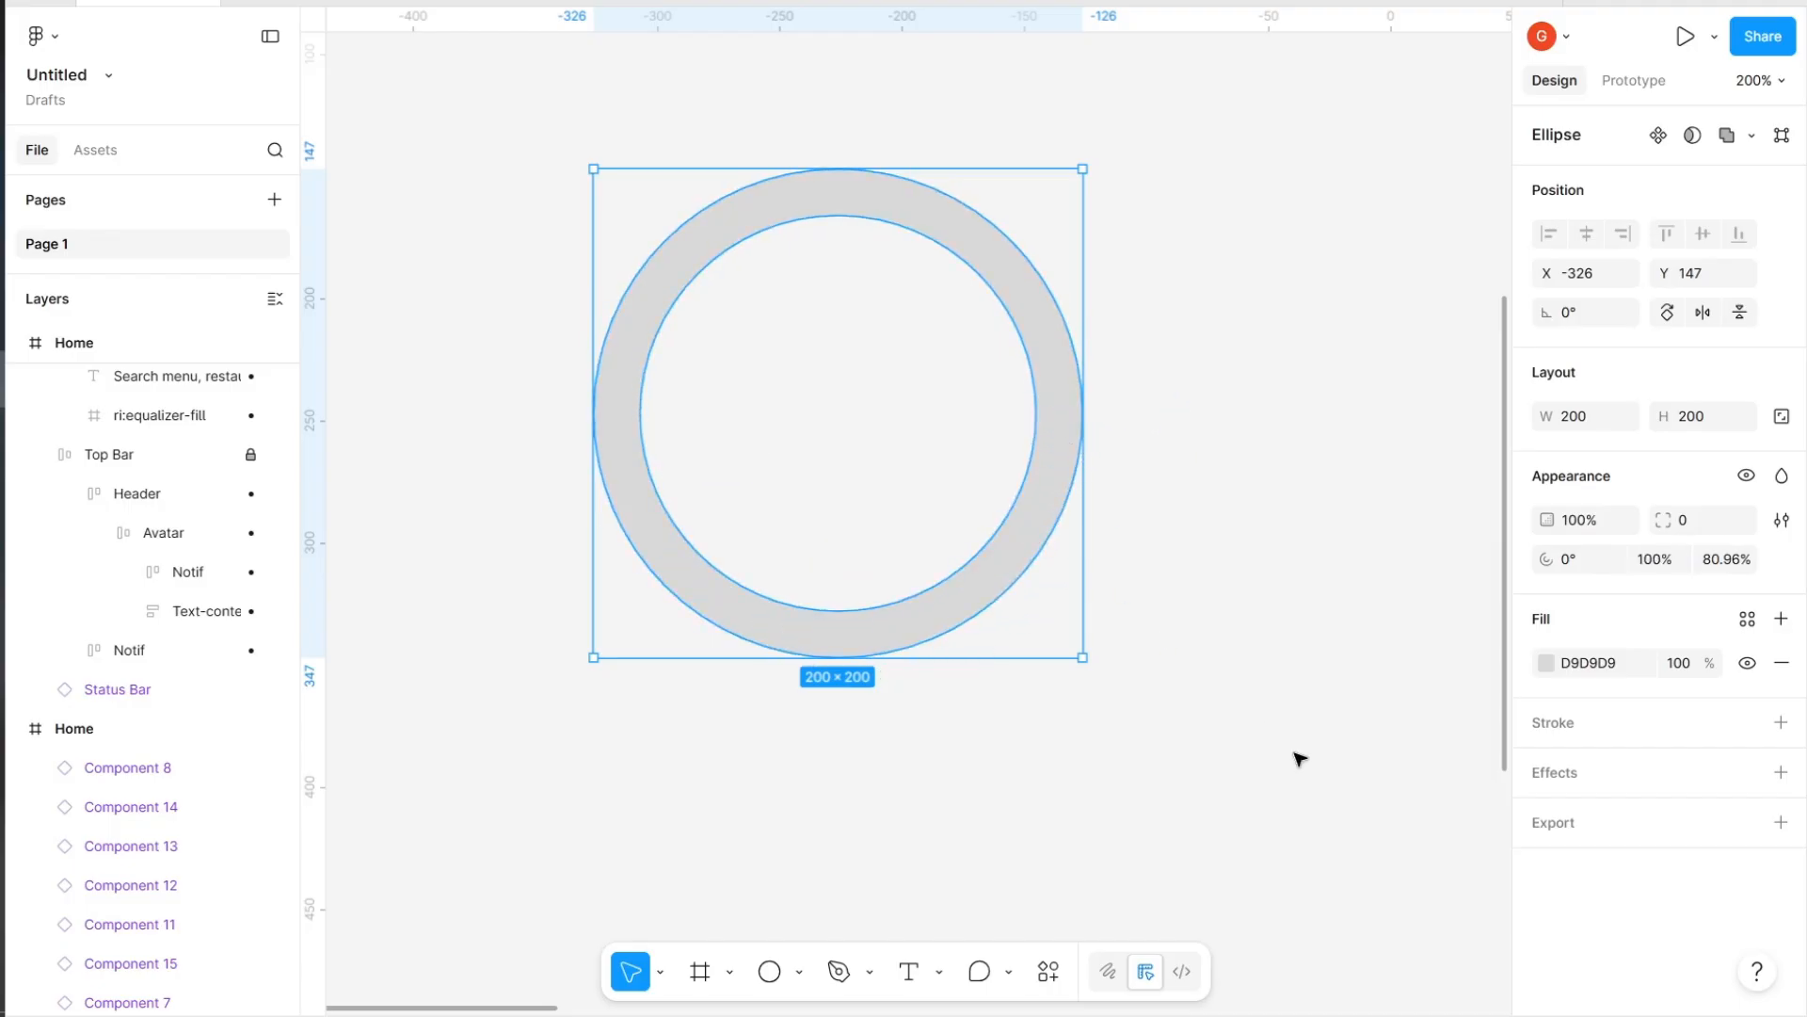
Give the ring an angular gradient fill and set its D9D9D9 stop position to 100%
{"action": "left_click", "coordinate": [1545, 664]}
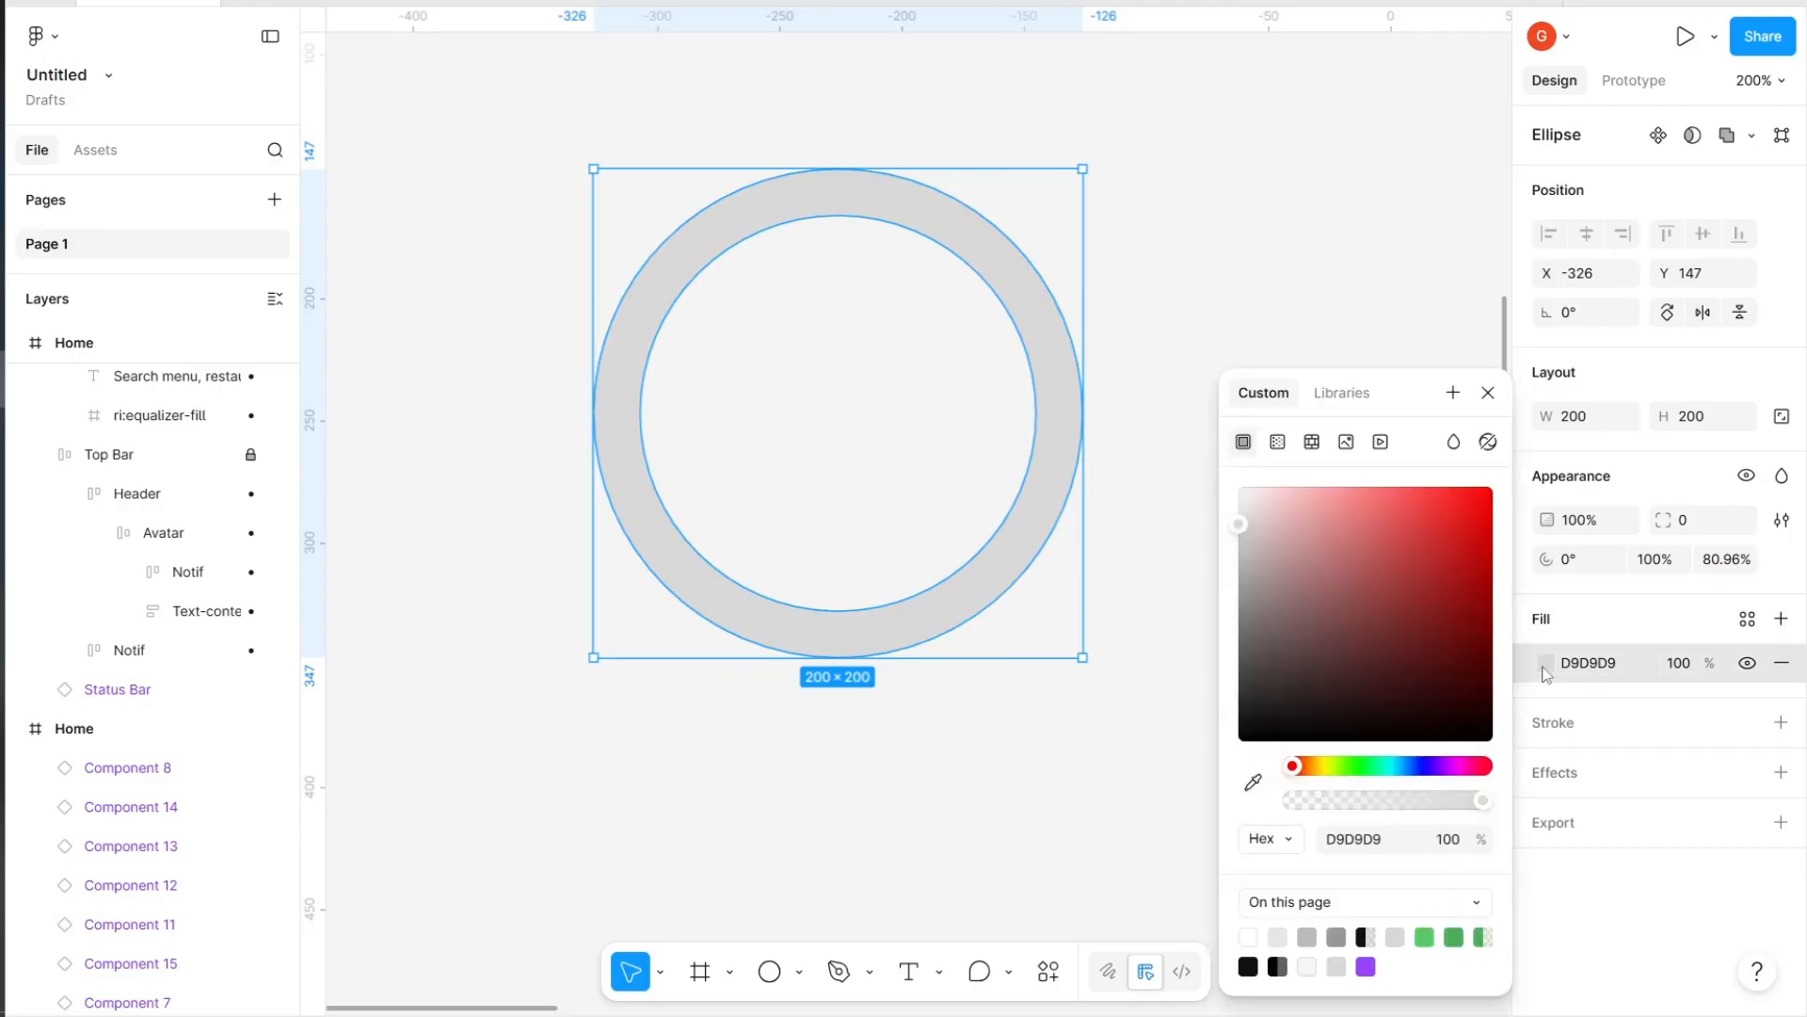
{"action": "left_click", "coordinate": [1277, 443]}
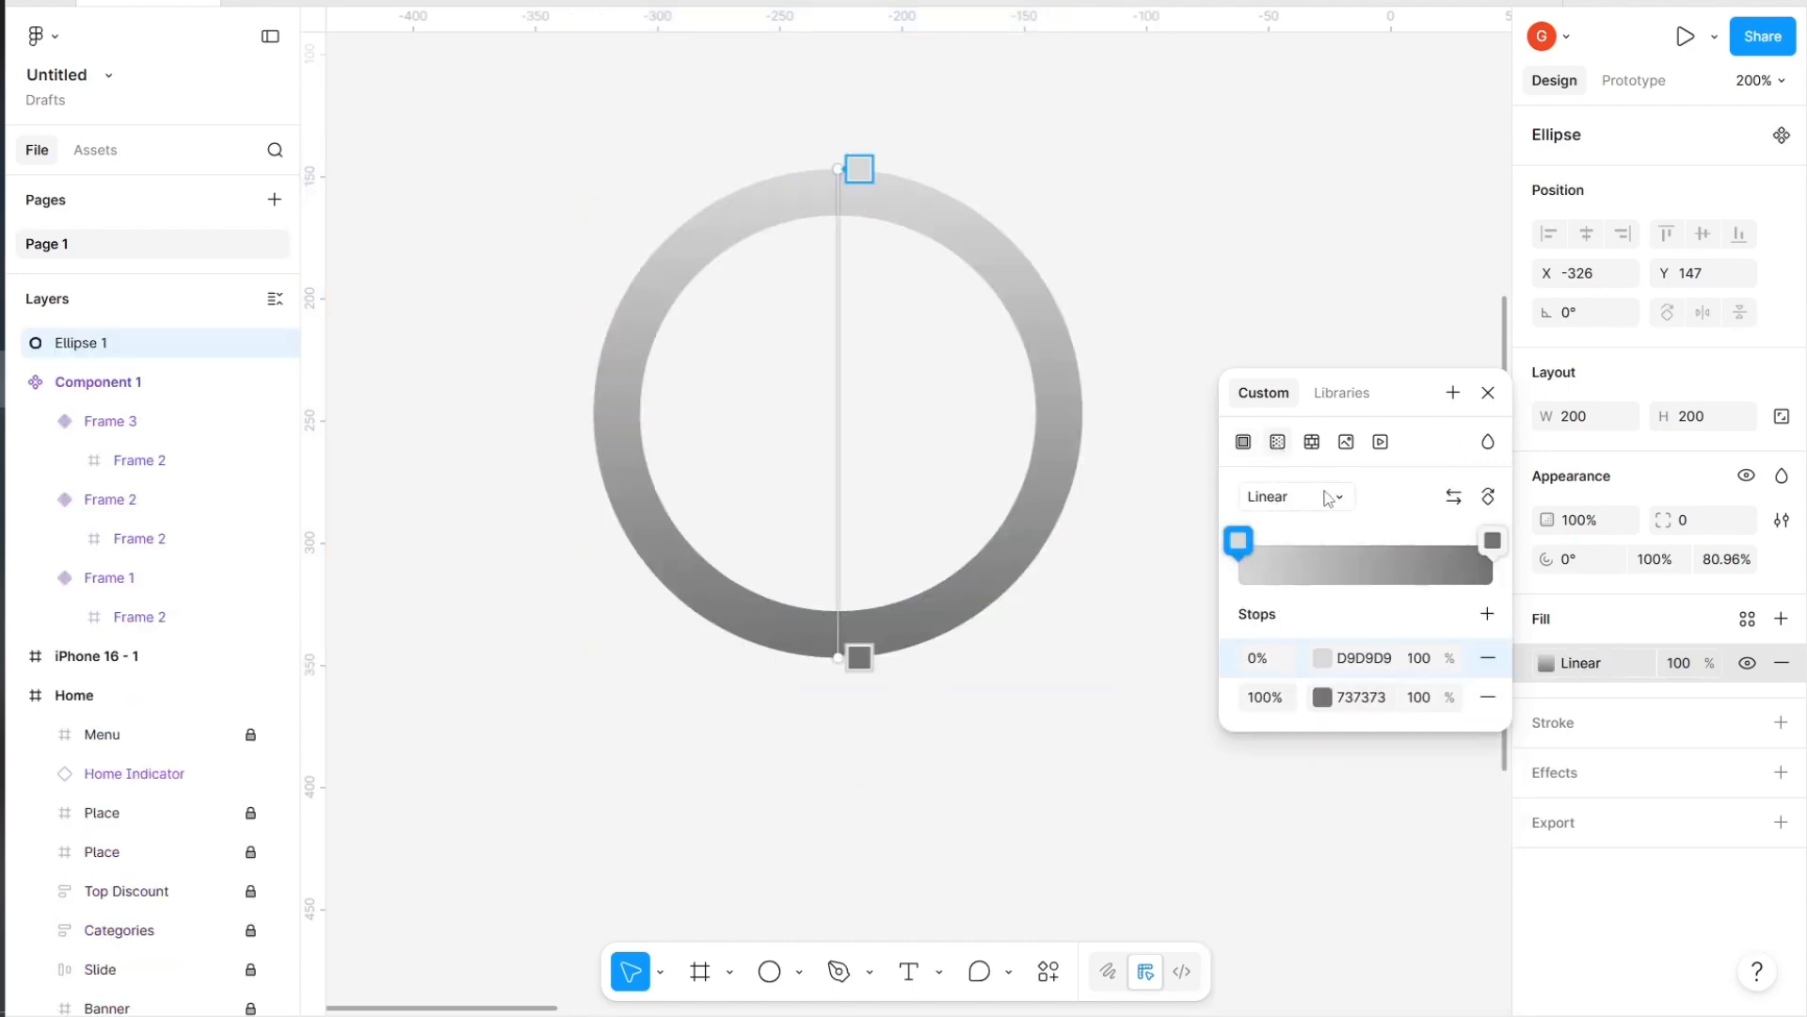
{"action": "left_click", "coordinate": [1328, 498]}
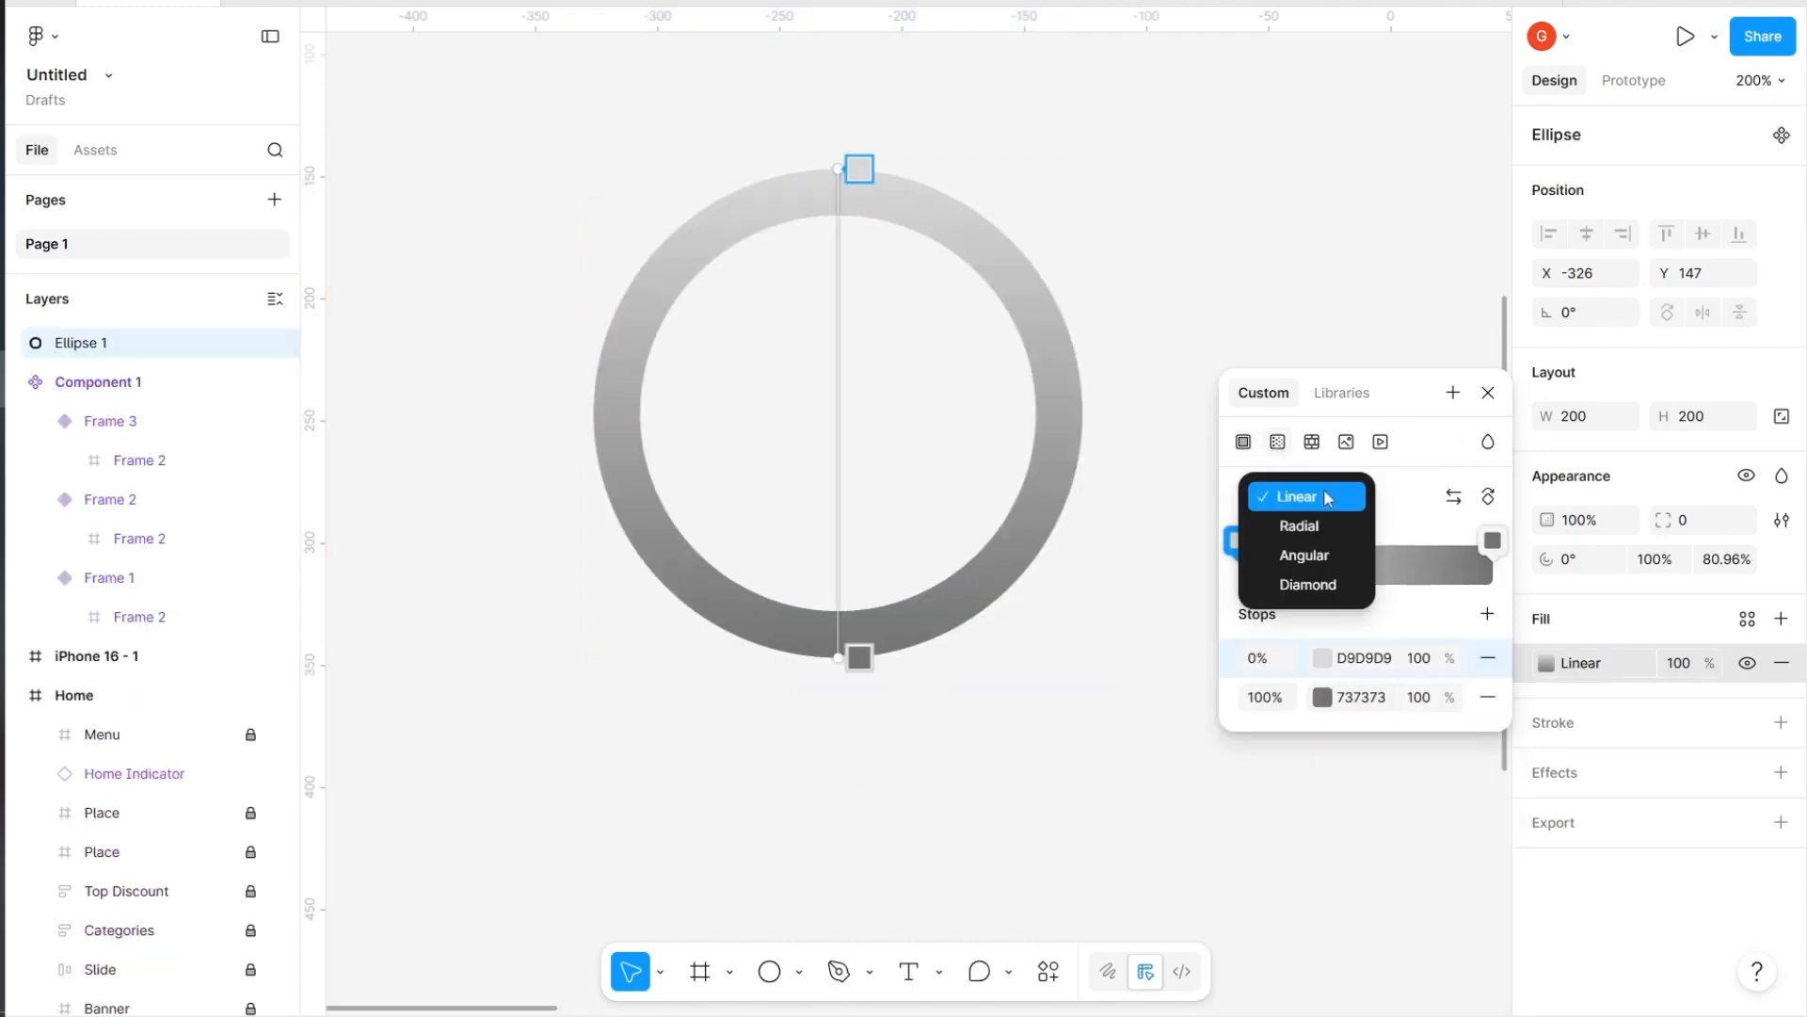
{"action": "left_click", "coordinate": [1305, 555]}
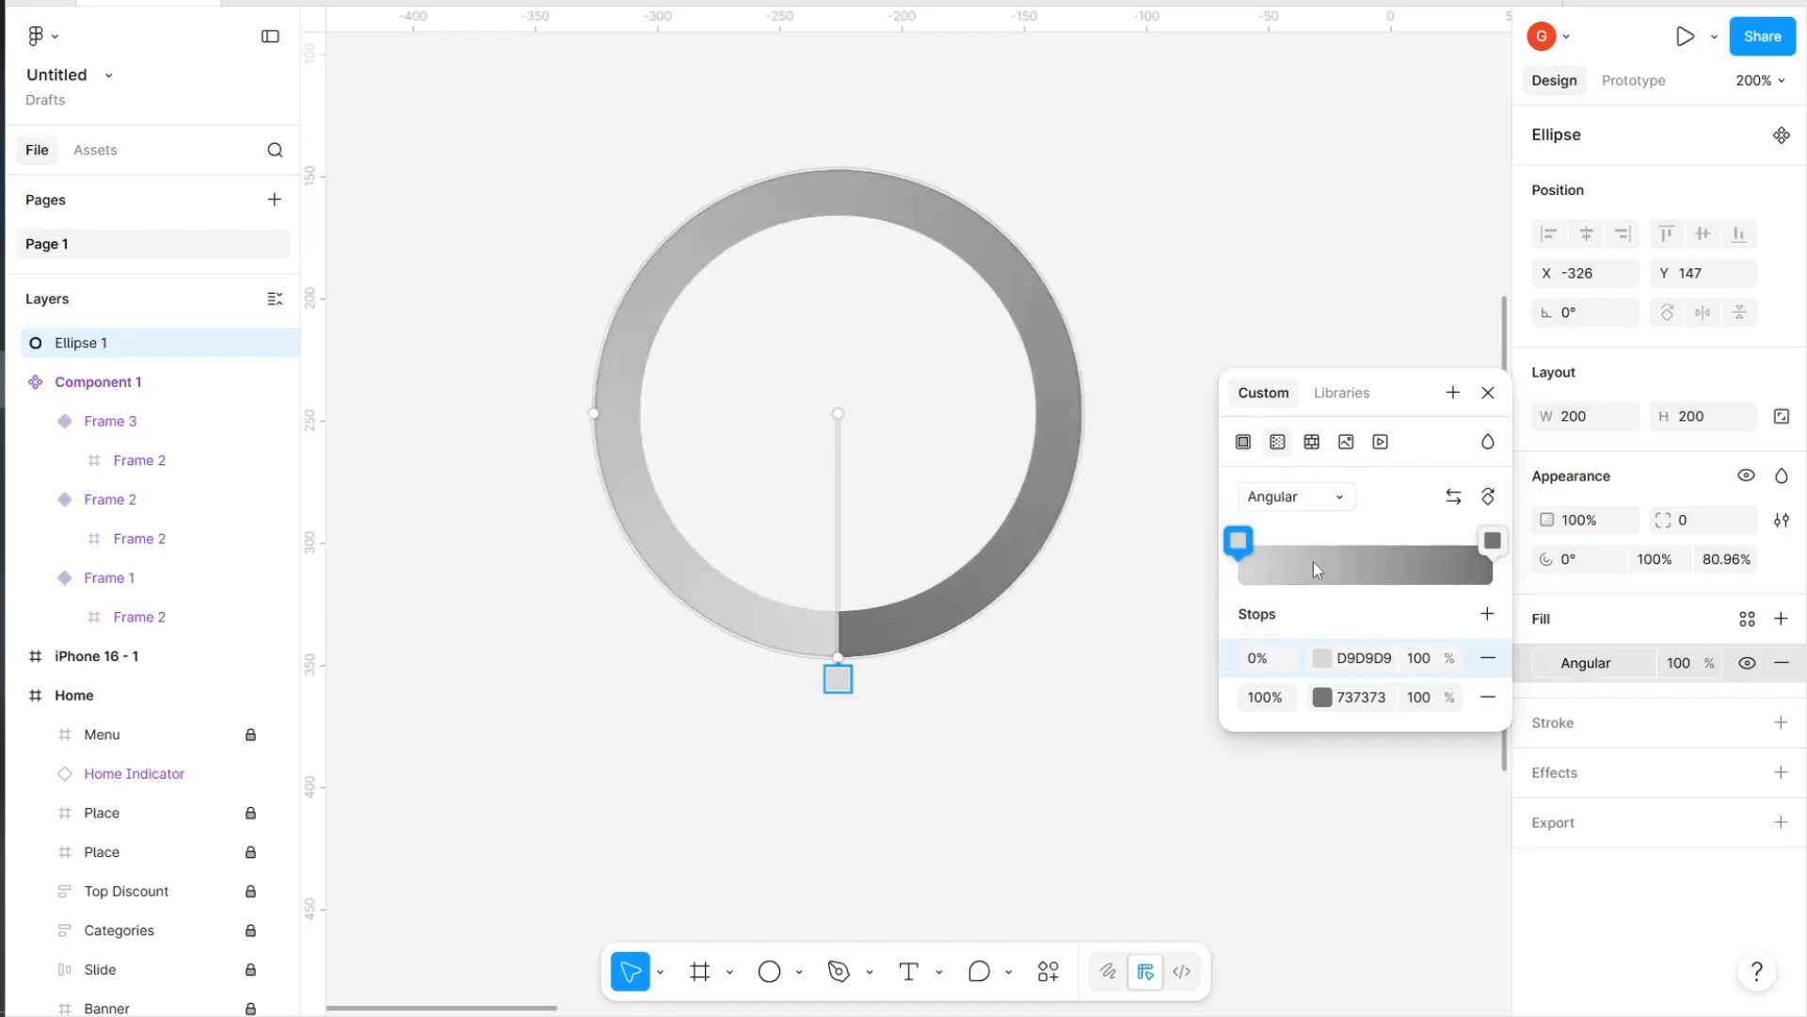
{"action": "left_click", "coordinate": [1255, 659]}
{"action": "key", "text": "Return"}
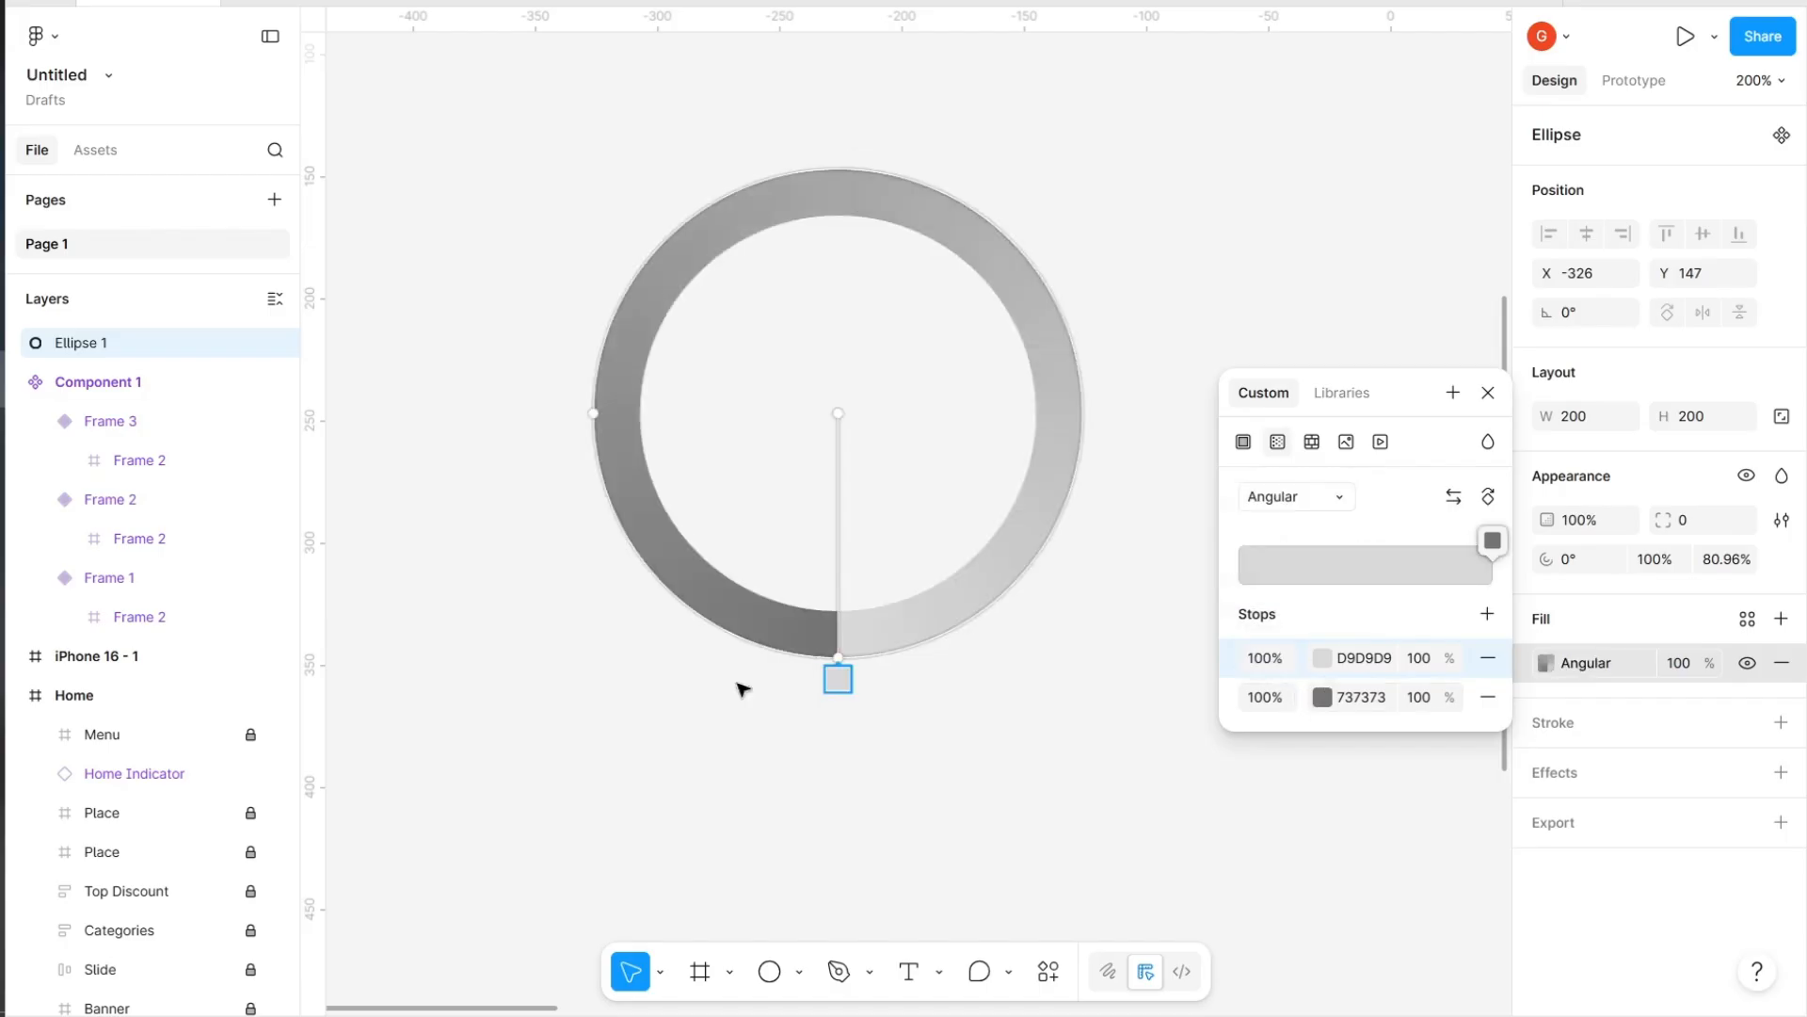
Recolor the dark gray stop of the ring's angular gradient to green
{"action": "left_click", "coordinate": [1378, 701]}
{"action": "type", "text": "gr"}
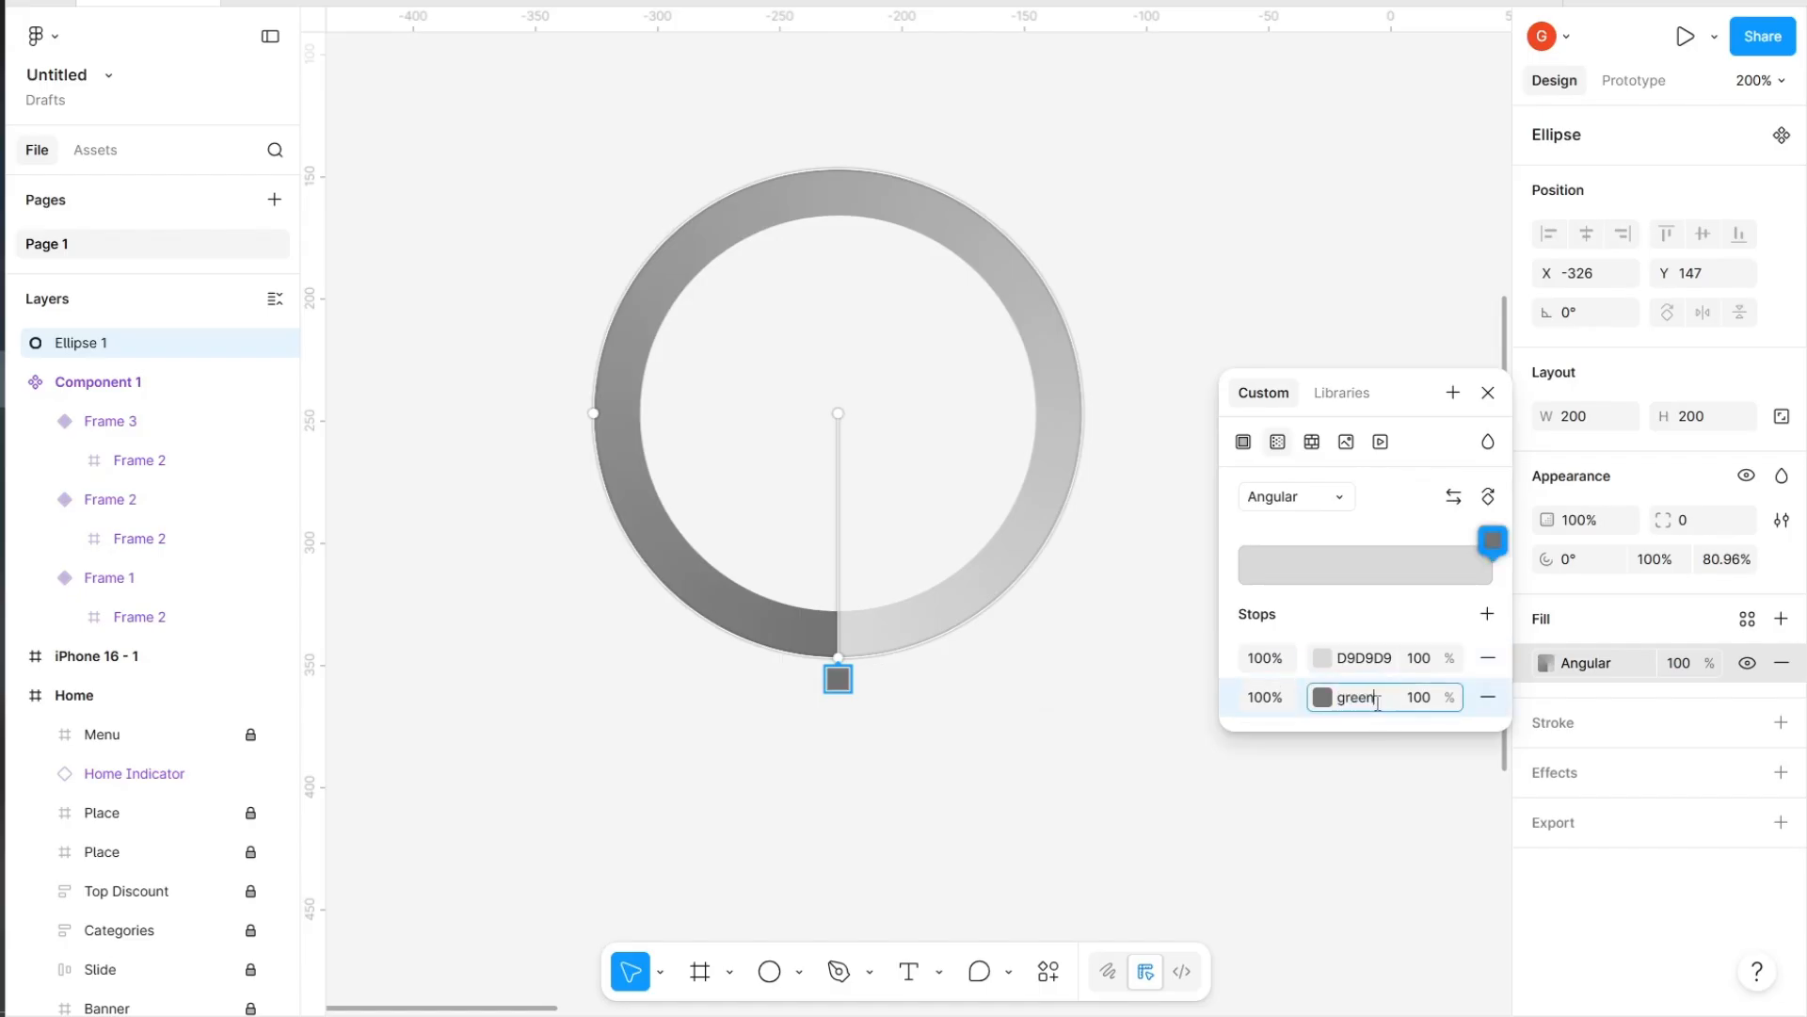
{"action": "type", "text": "een"}
{"action": "key", "text": "Return"}
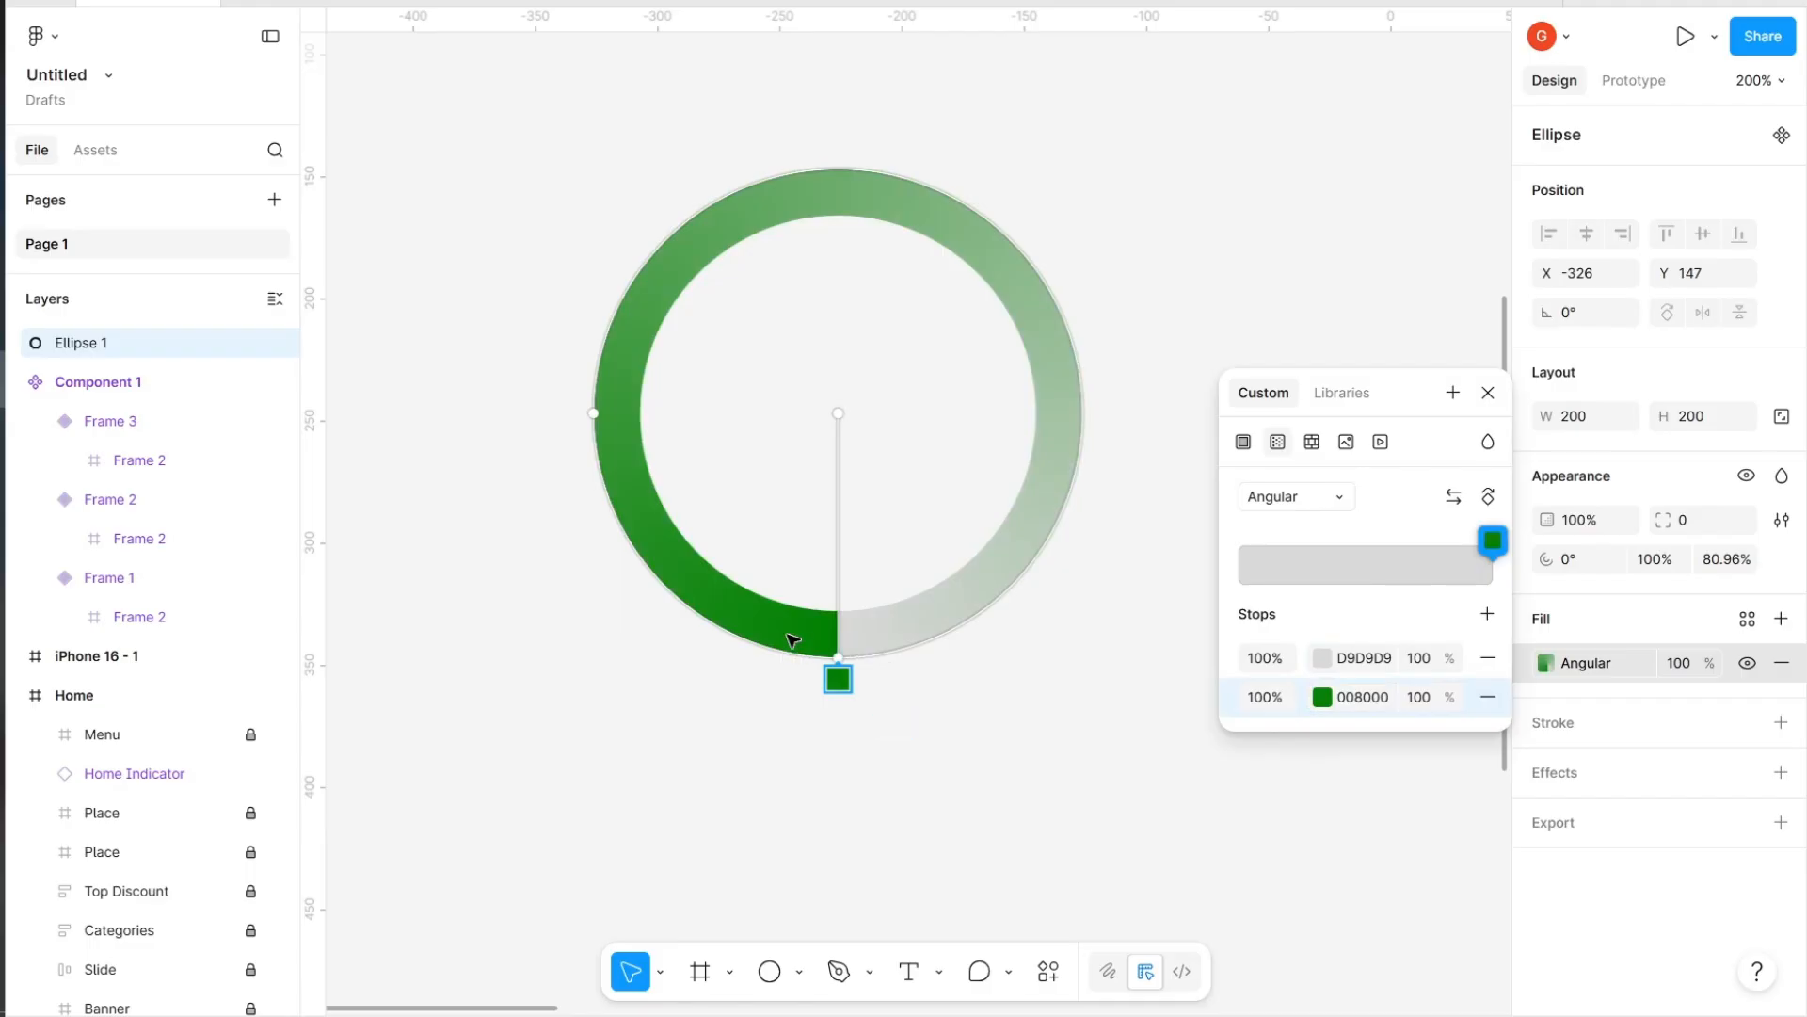
Draw a 19 × 19 circle over the gradient seam at the ring's bottom, spanning the ring's thickness
{"action": "scroll", "coordinate": [794, 642], "scroll_direction": "up", "scroll_amount": 5}
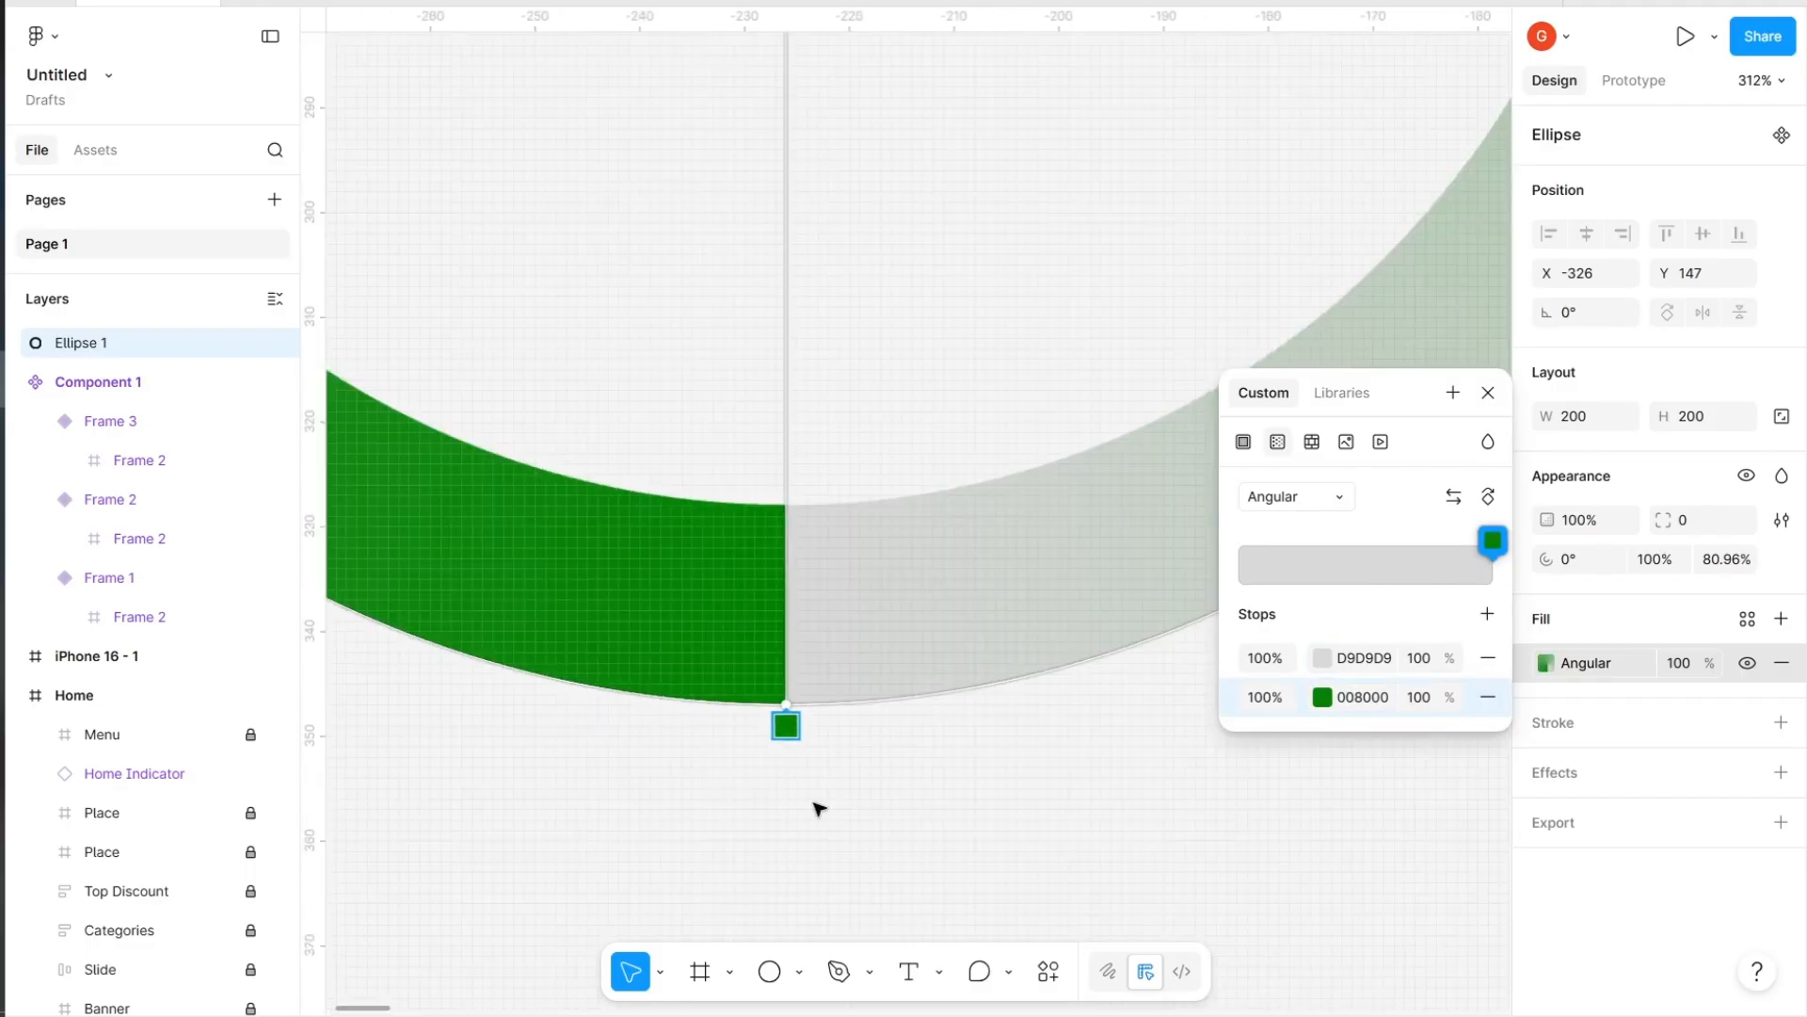
{"action": "key", "text": "o"}
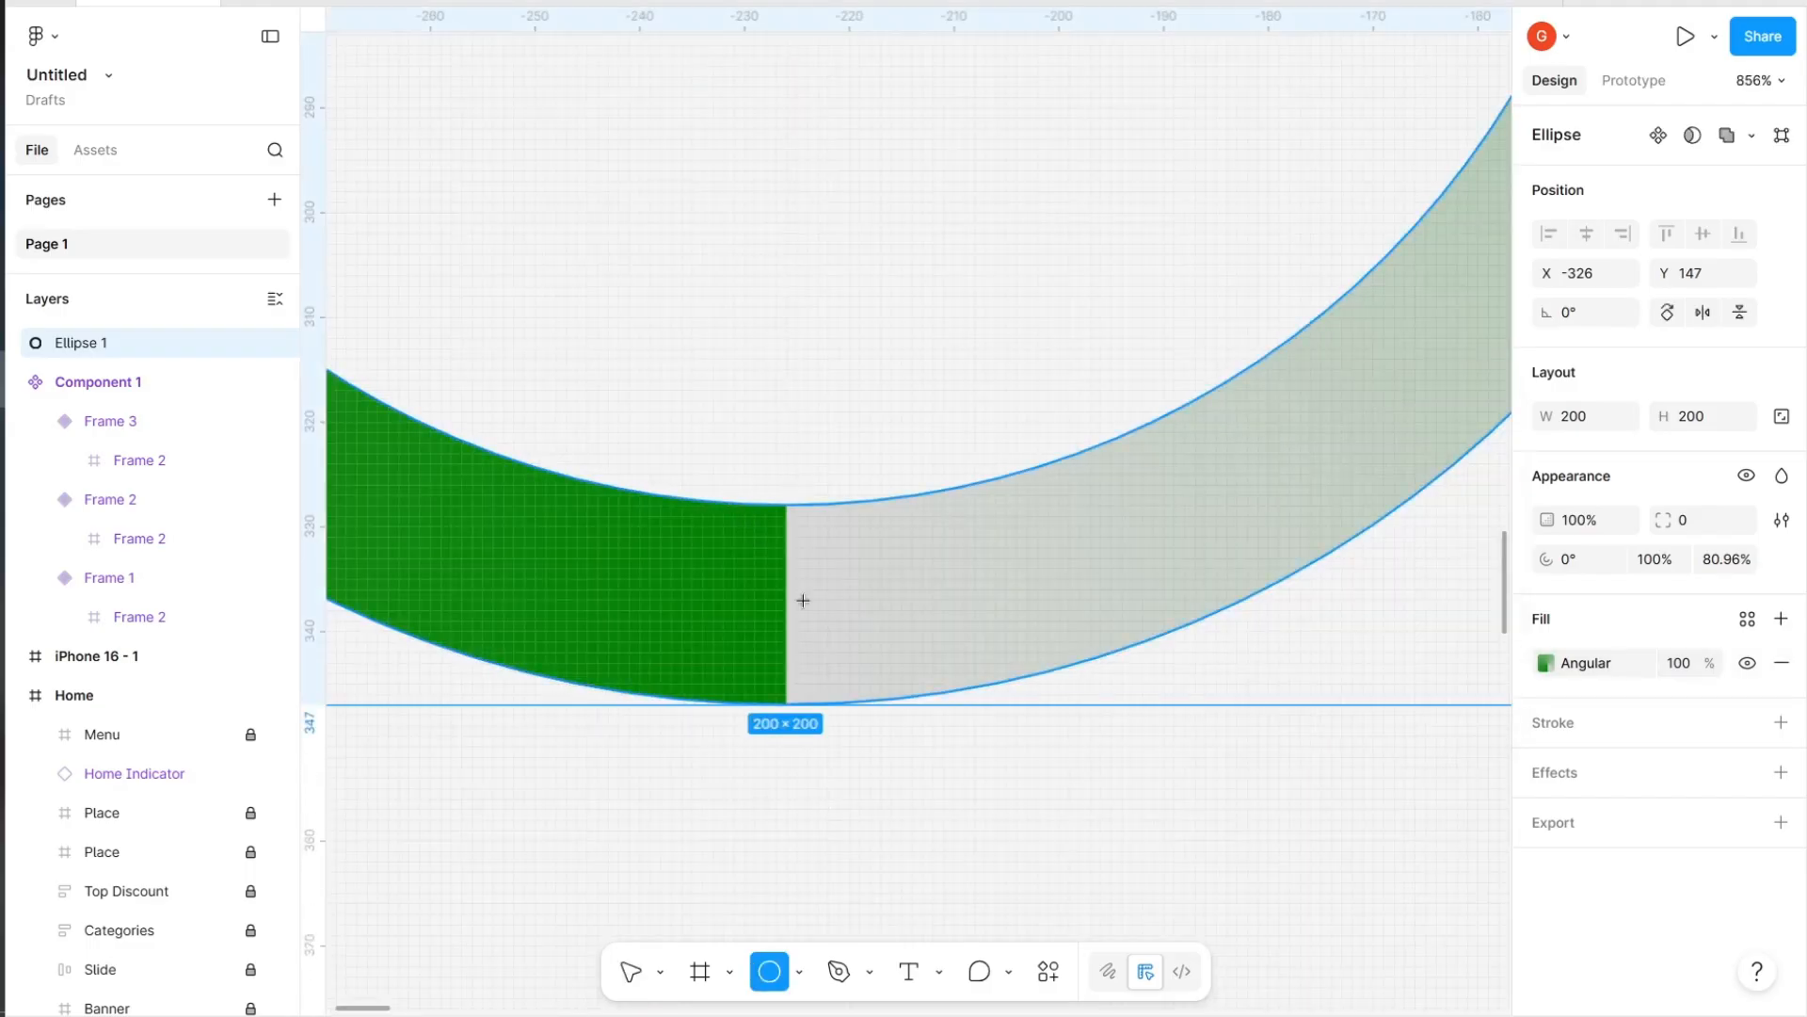
{"action": "mouse_move", "coordinate": [723, 506]}
{"action": "left_mouse_down"}
{"action": "mouse_move", "coordinate": [854, 685]}
{"action": "mouse_move", "coordinate": [891, 705]}
{"action": "mouse_move", "coordinate": [836, 653]}
{"action": "mouse_move", "coordinate": [829, 670]}
{"action": "left_mouse_up"}
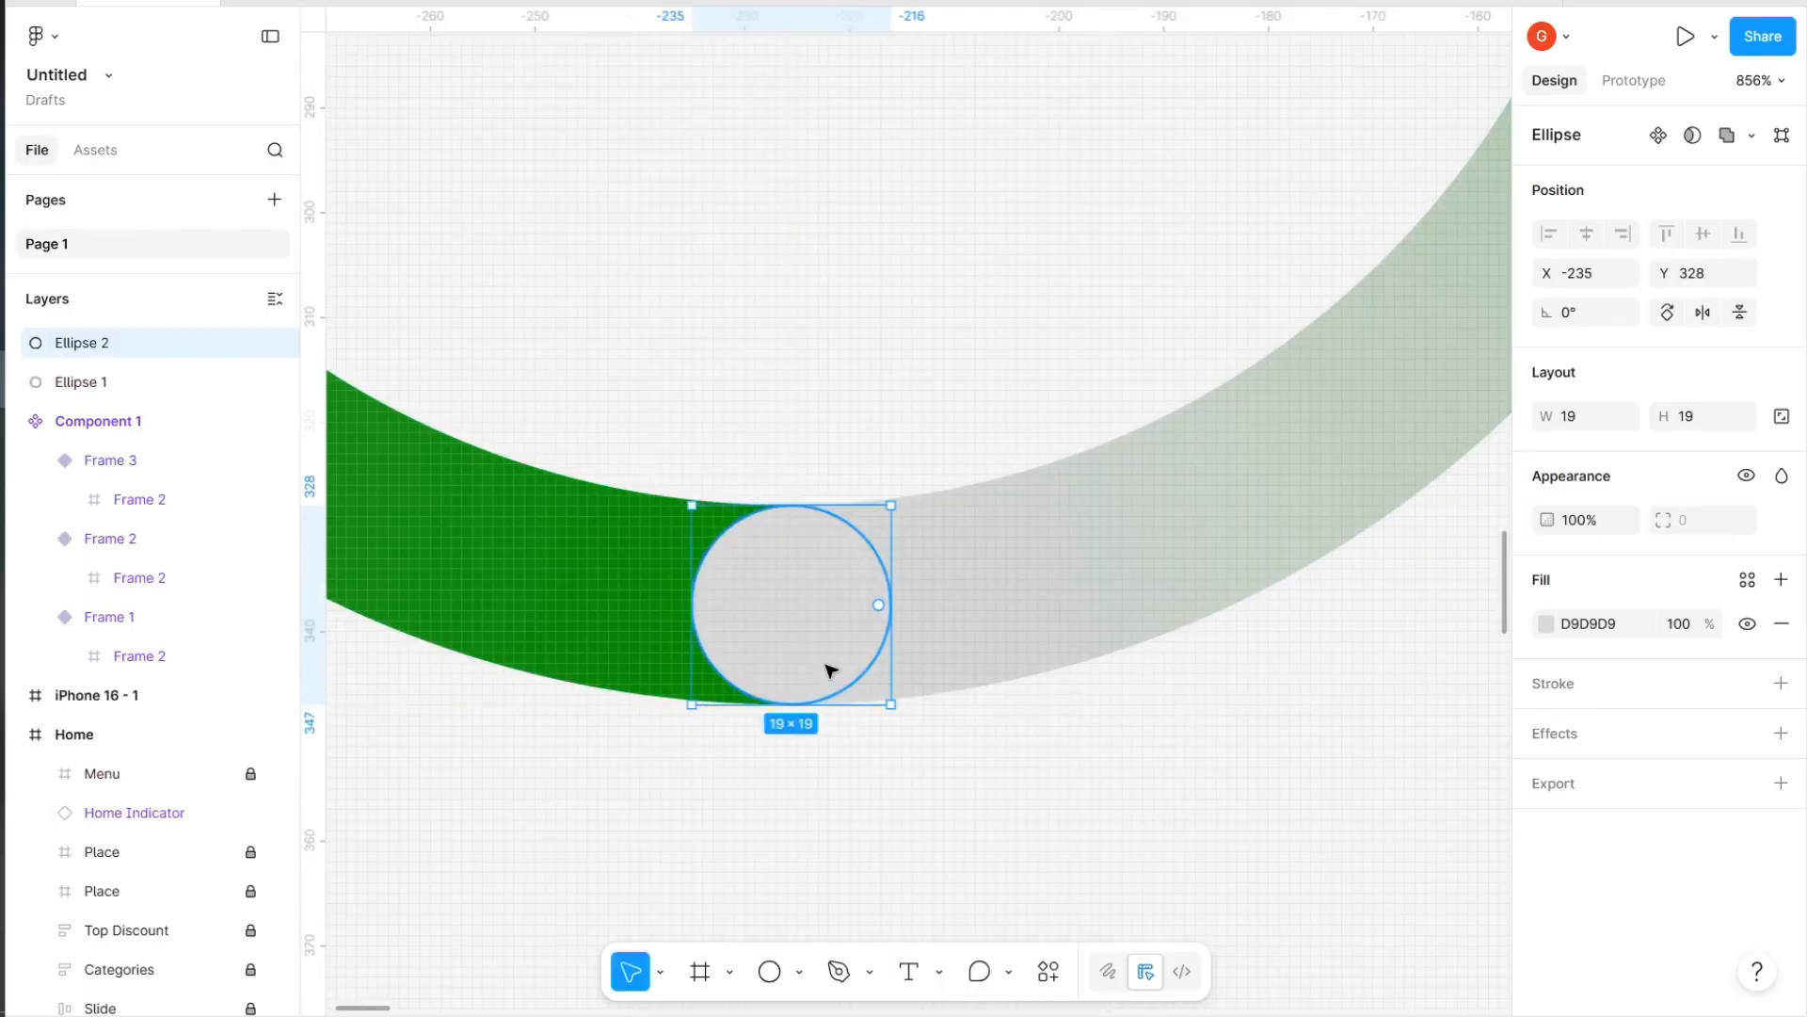
{"action": "scroll", "coordinate": [830, 671], "scroll_direction": "down", "scroll_amount": 10}
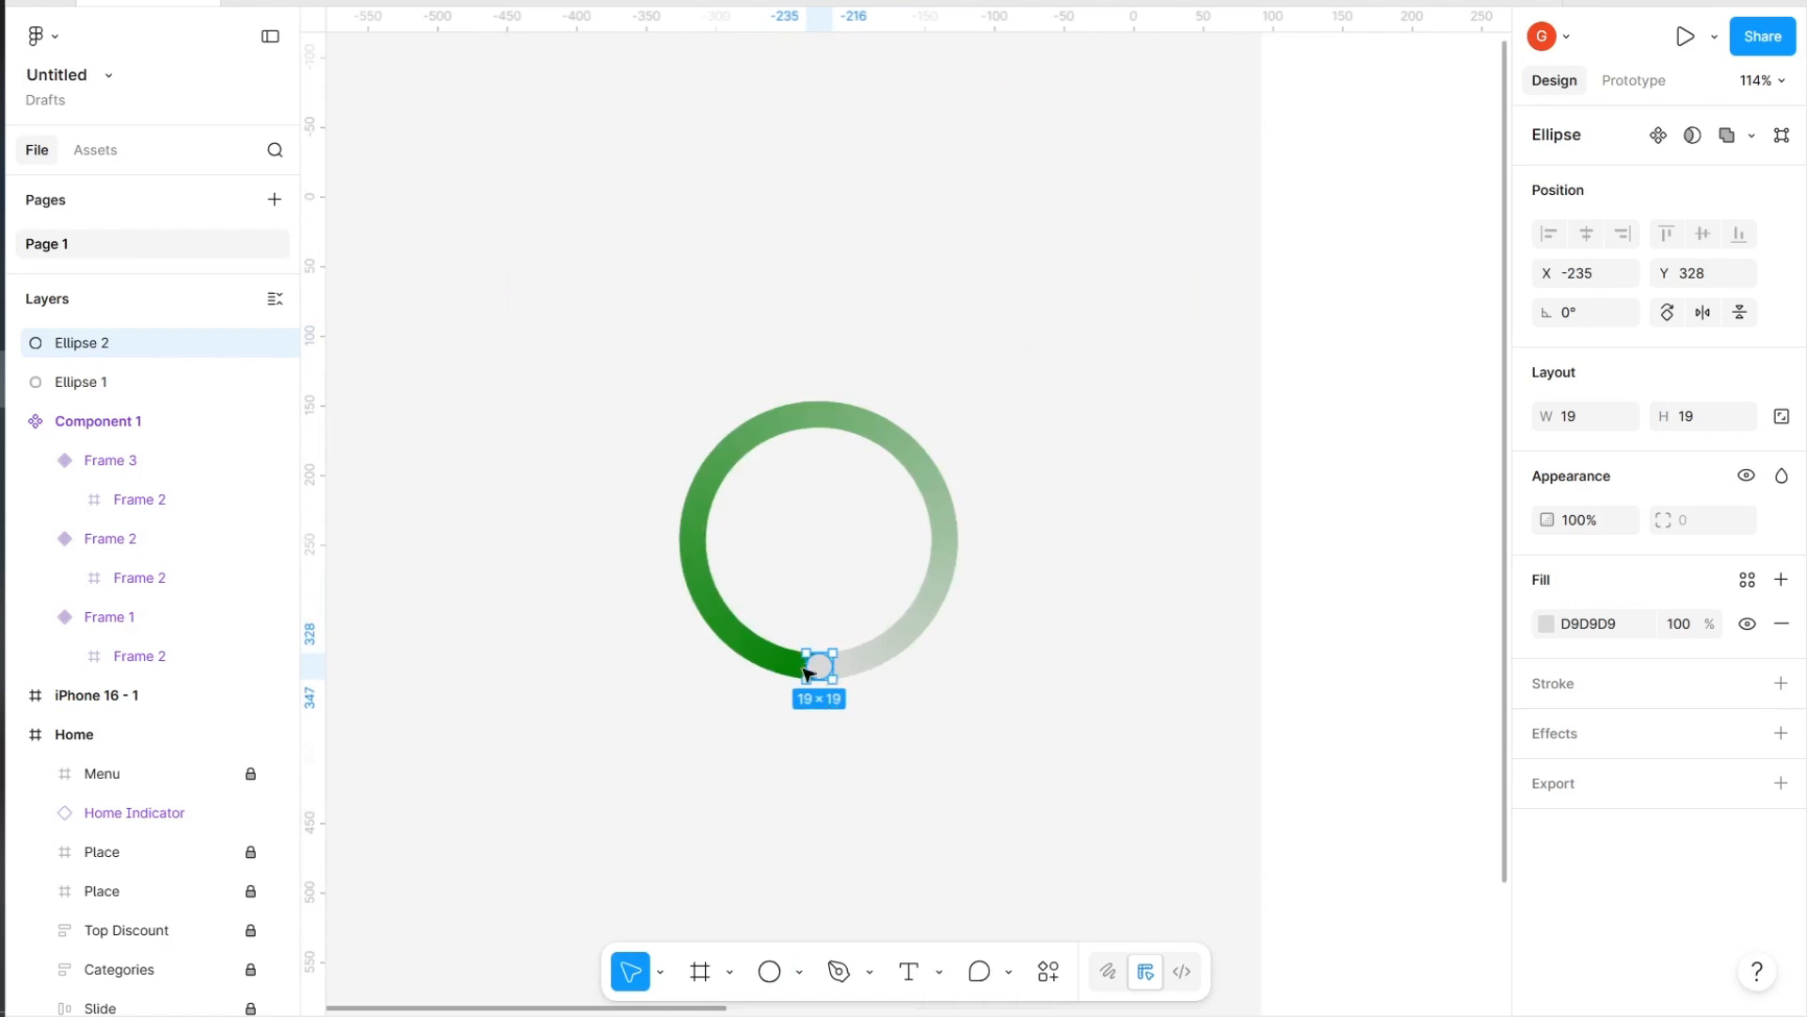
Fill the small circle with the dark green 0A840A sampled from the adjacent end of the ring
{"action": "scroll", "coordinate": [798, 658], "scroll_direction": "up", "scroll_amount": 3}
{"action": "key", "text": "i"}
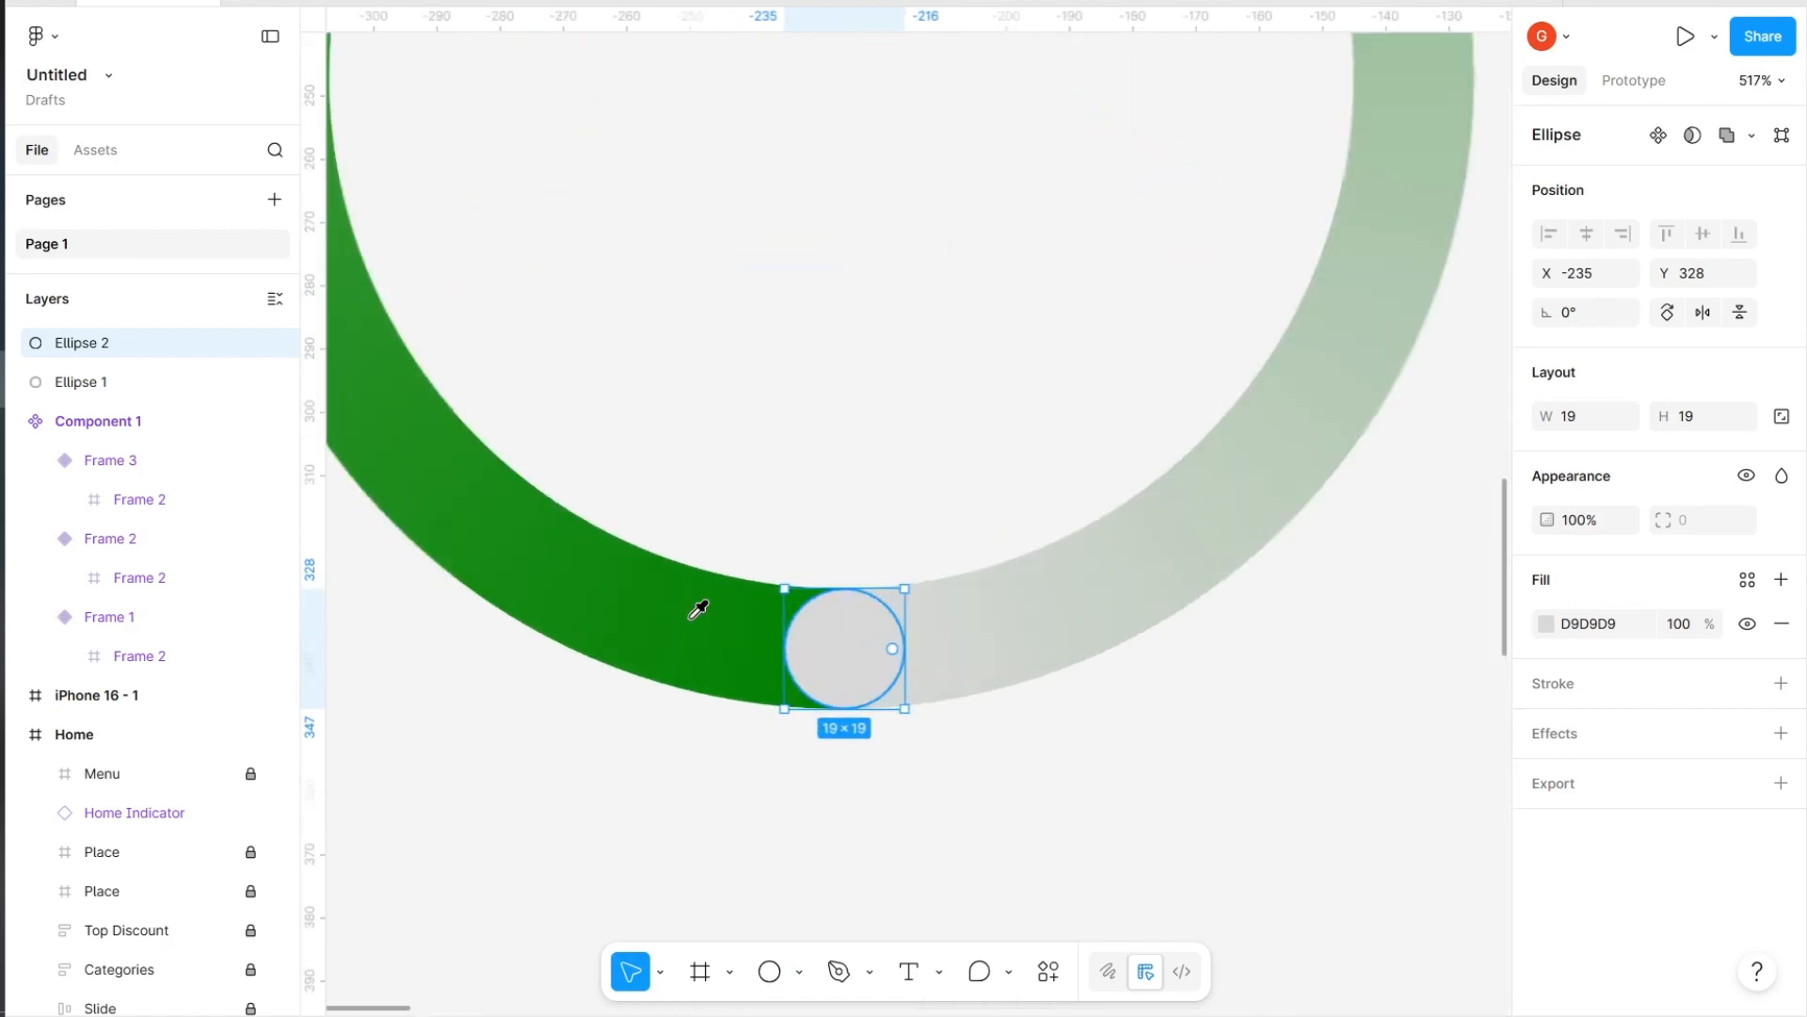
{"action": "left_click", "coordinate": [753, 673]}
{"action": "scroll", "coordinate": [903, 716], "scroll_direction": "down", "scroll_amount": 3}
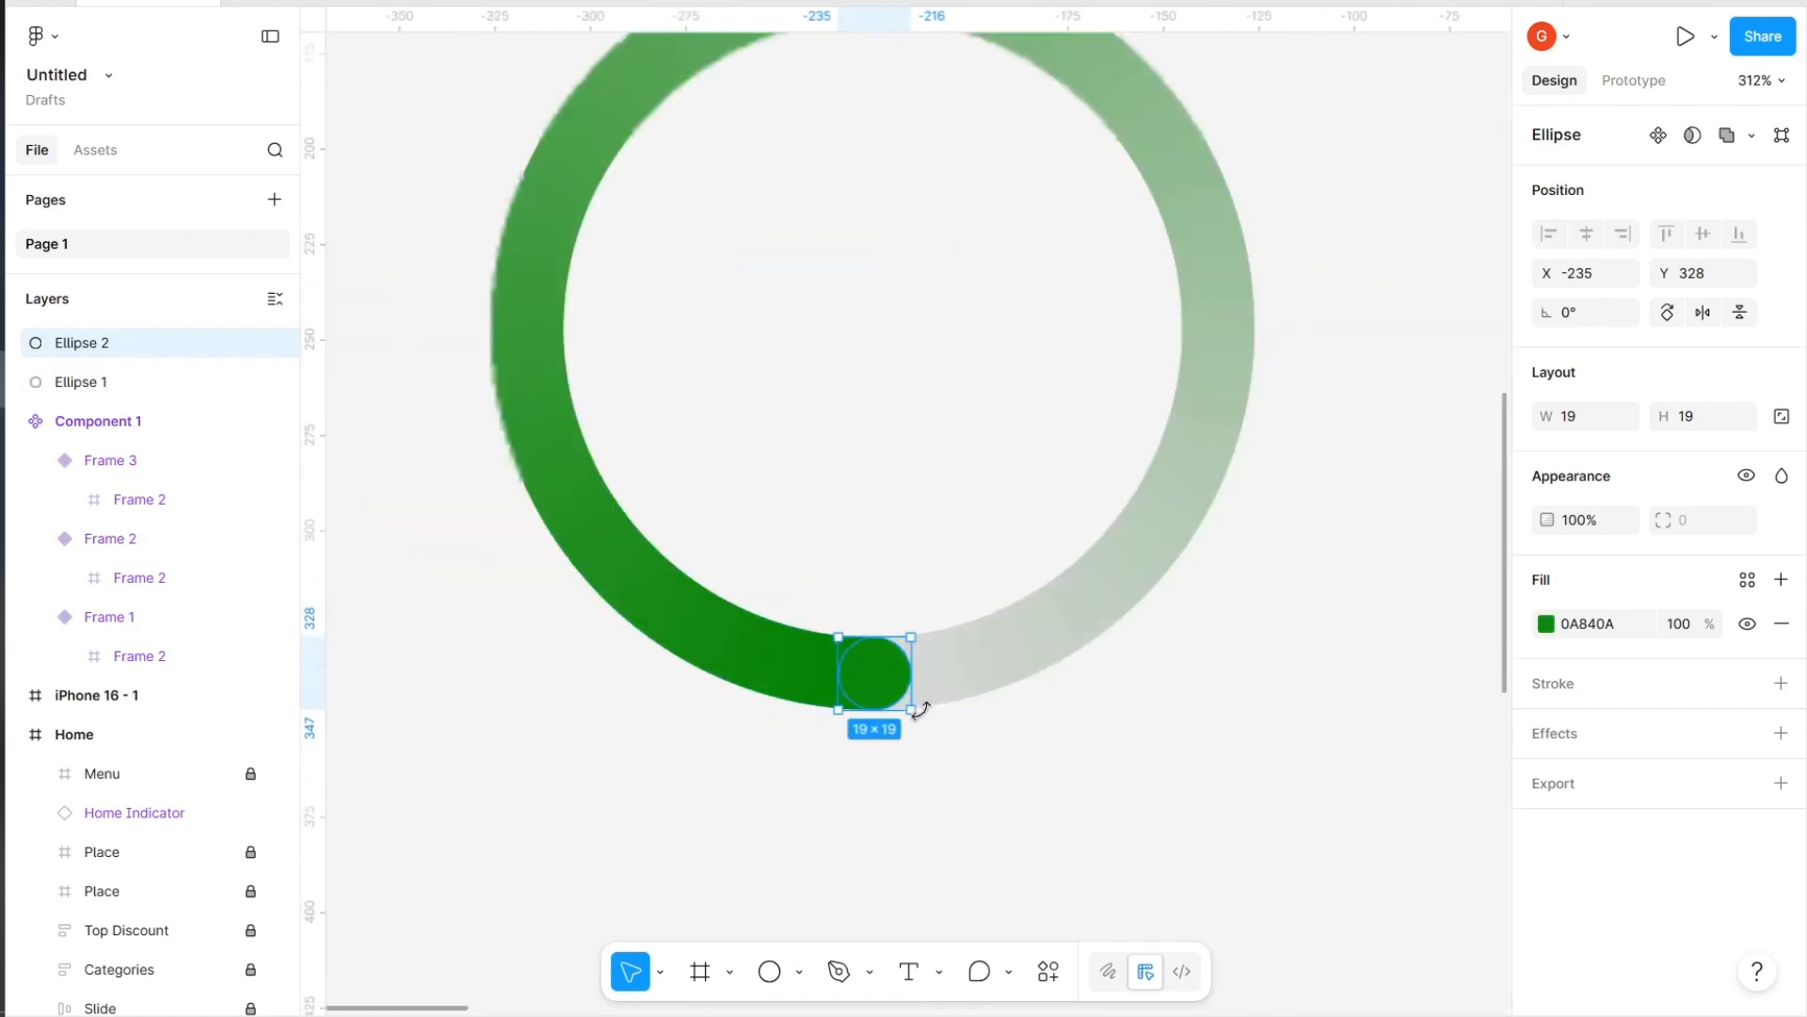
{"action": "left_click", "coordinate": [1094, 838]}
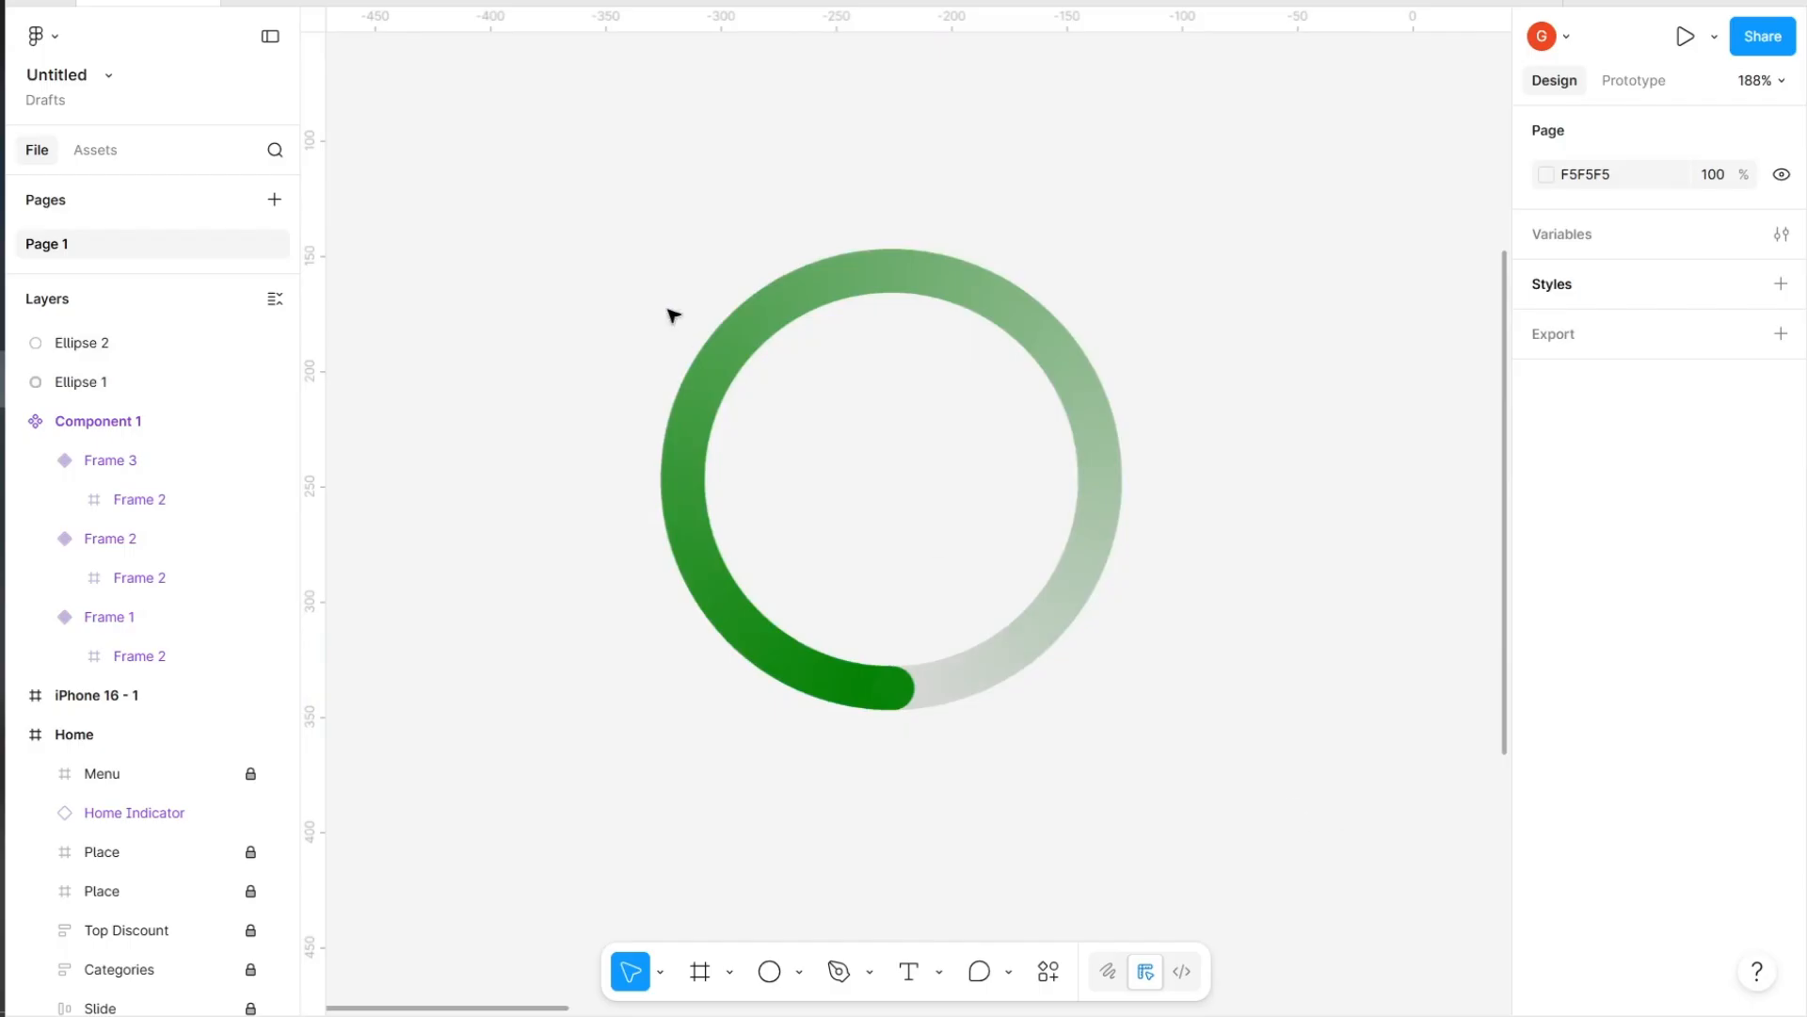
Group the gradient ring and its small green end circle
{"action": "left_click_drag", "start_coordinate": [1318, 818], "coordinate": [628, 252]}
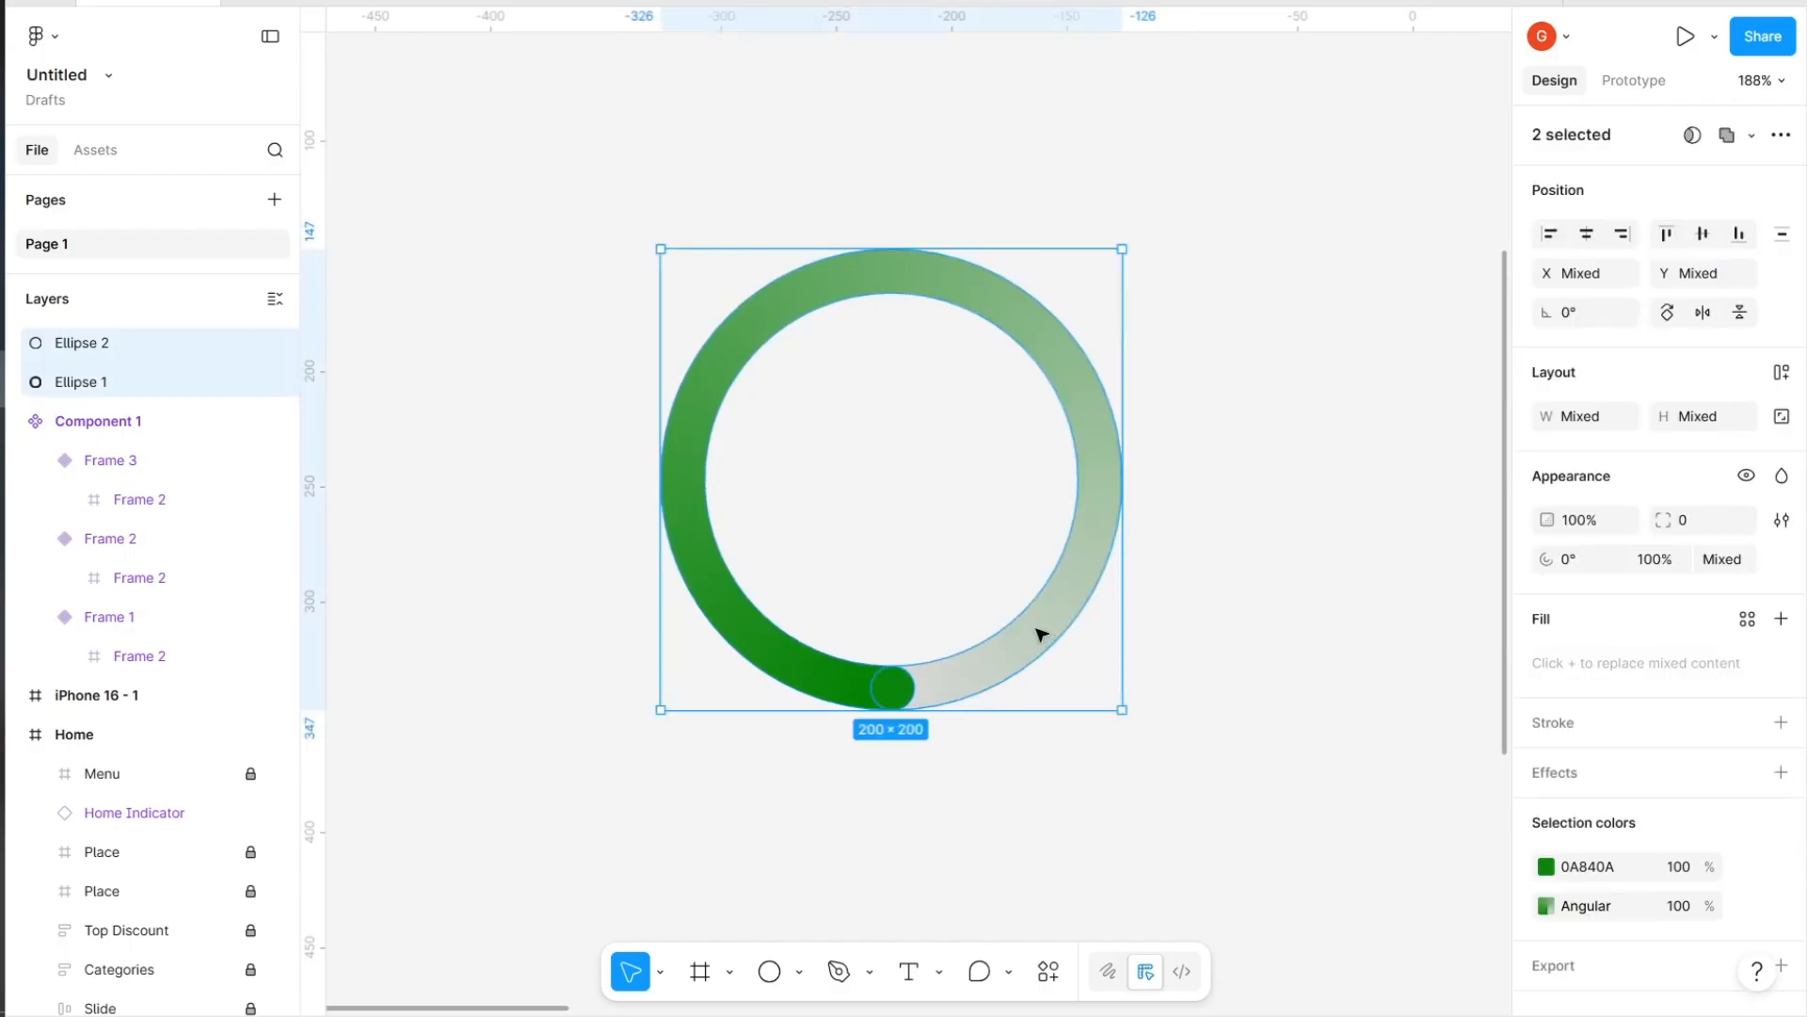
{"action": "right_click", "coordinate": [1039, 633]}
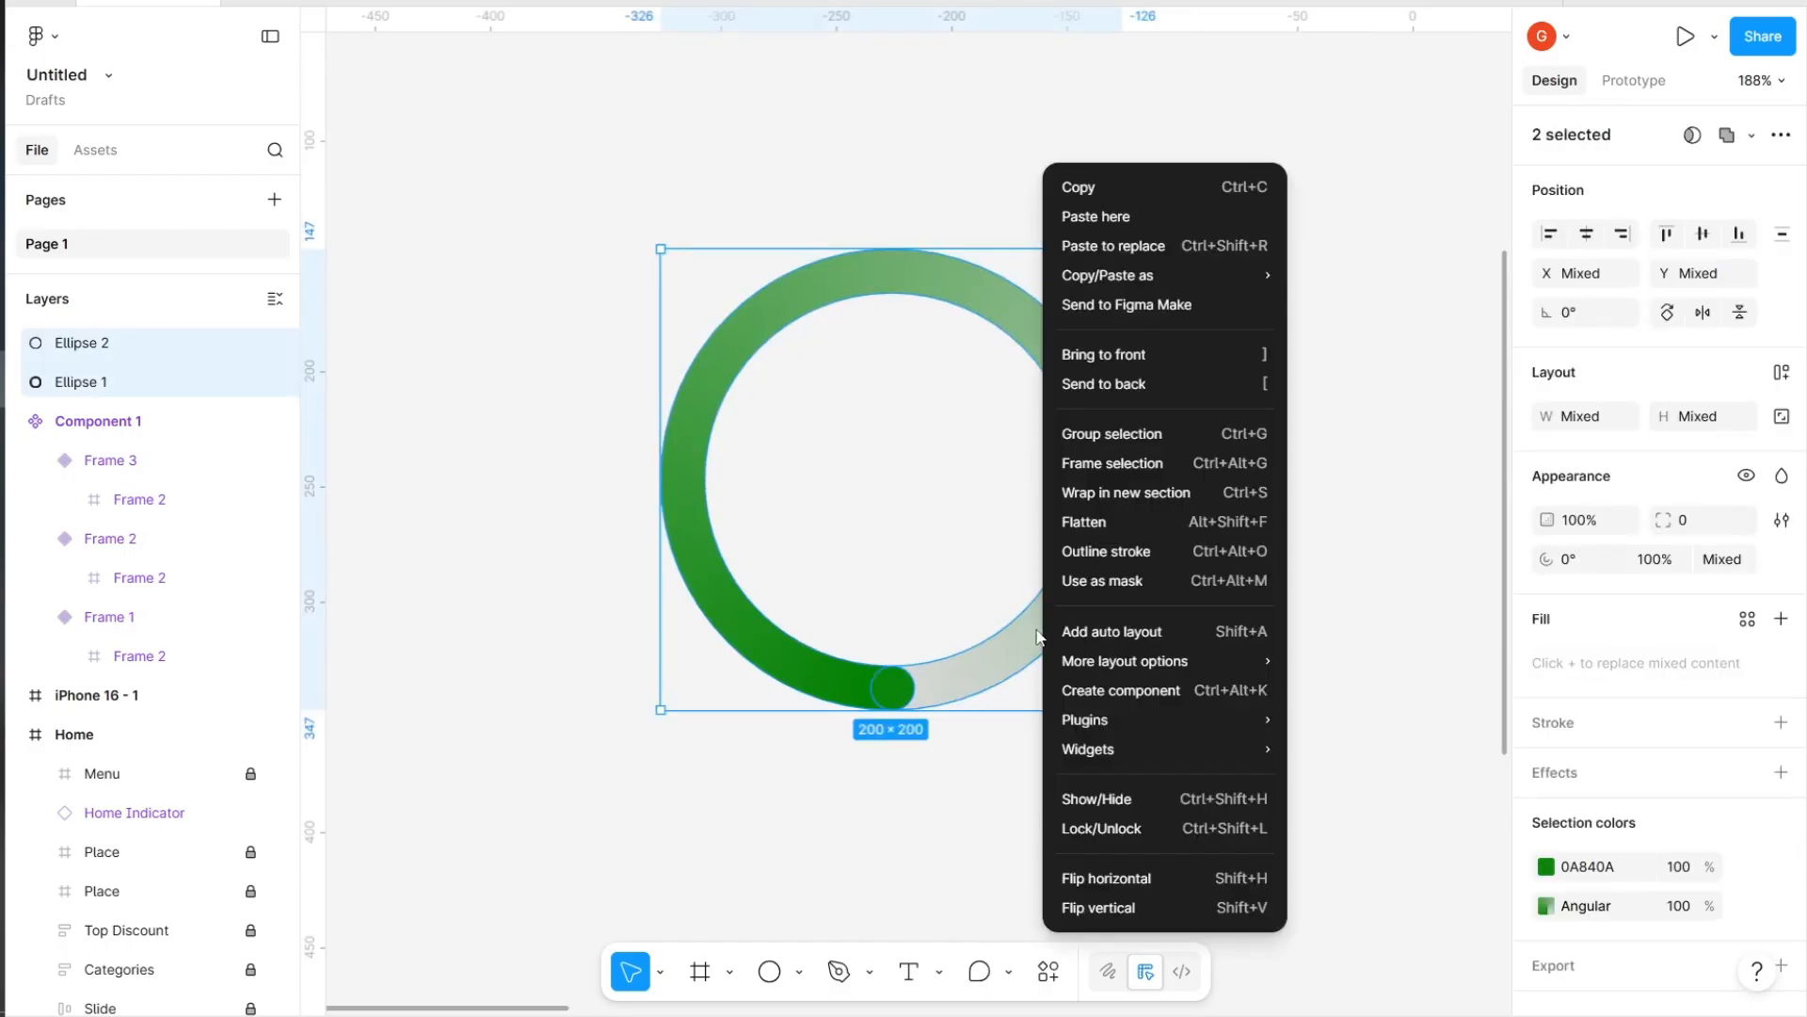
{"action": "left_click", "coordinate": [1121, 446]}
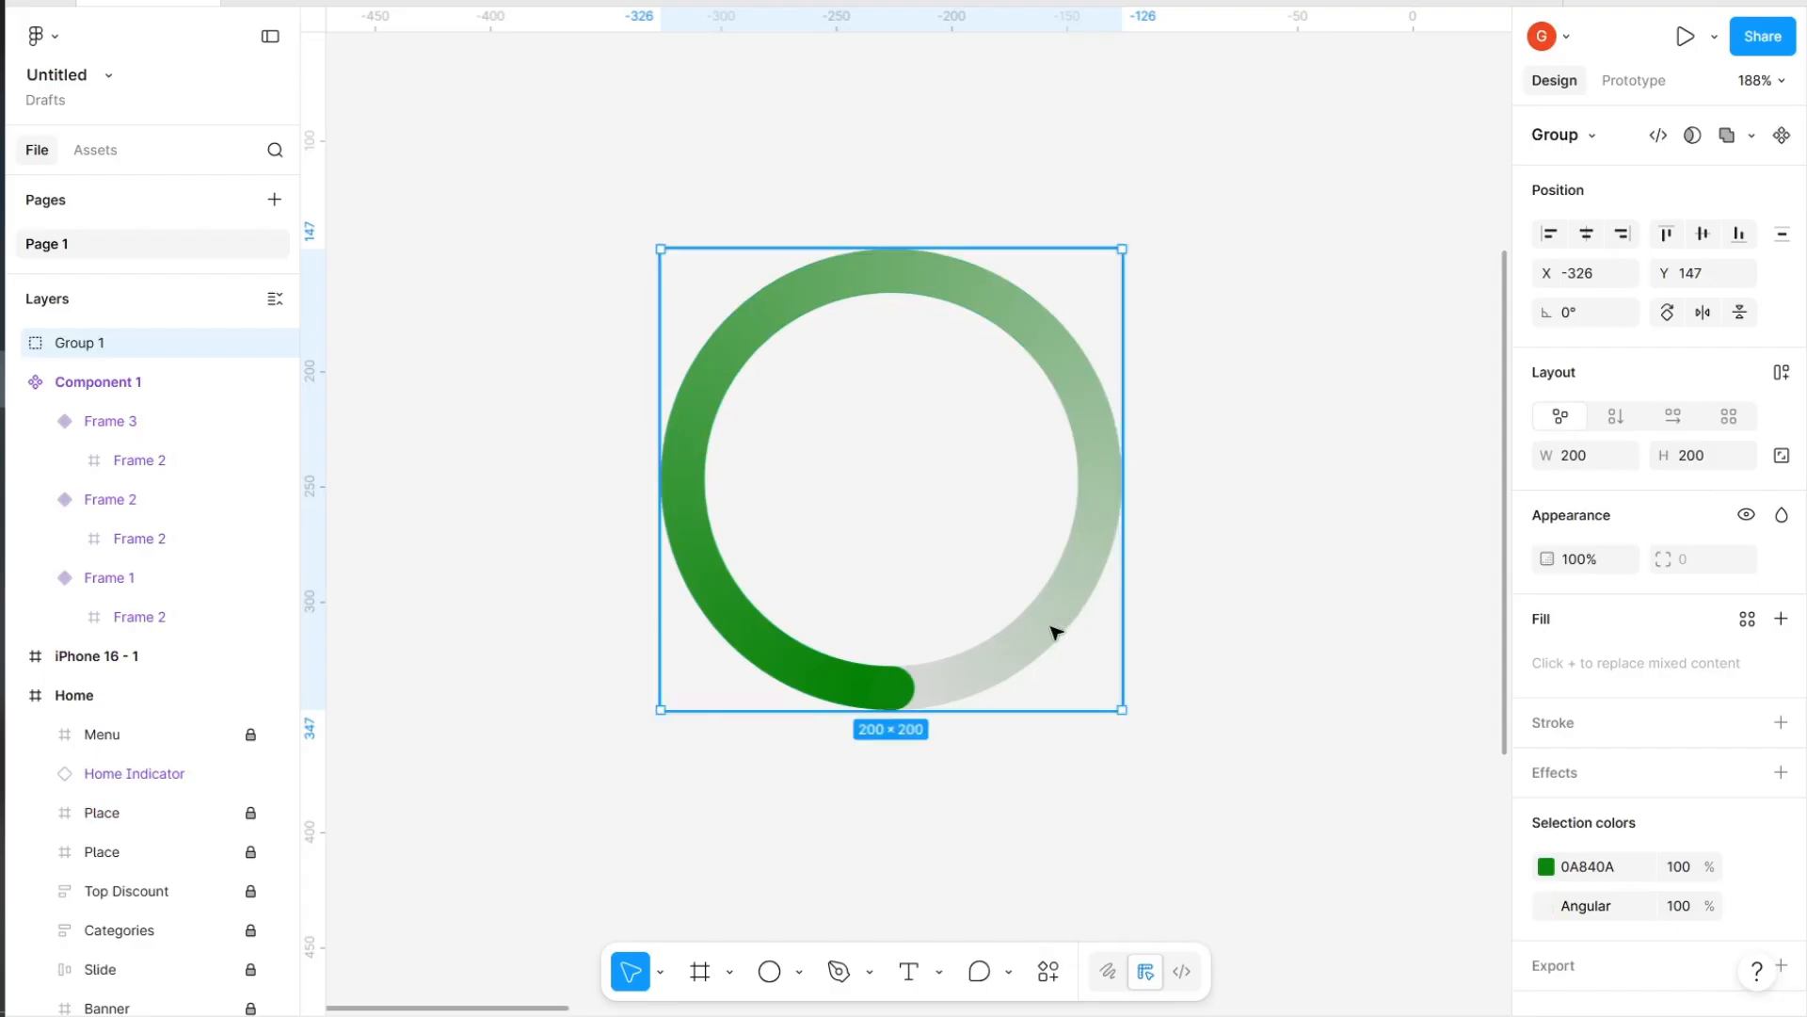
Wrap the ring group in a frame and turn that frame into a component
{"action": "right_click", "coordinate": [1056, 629]}
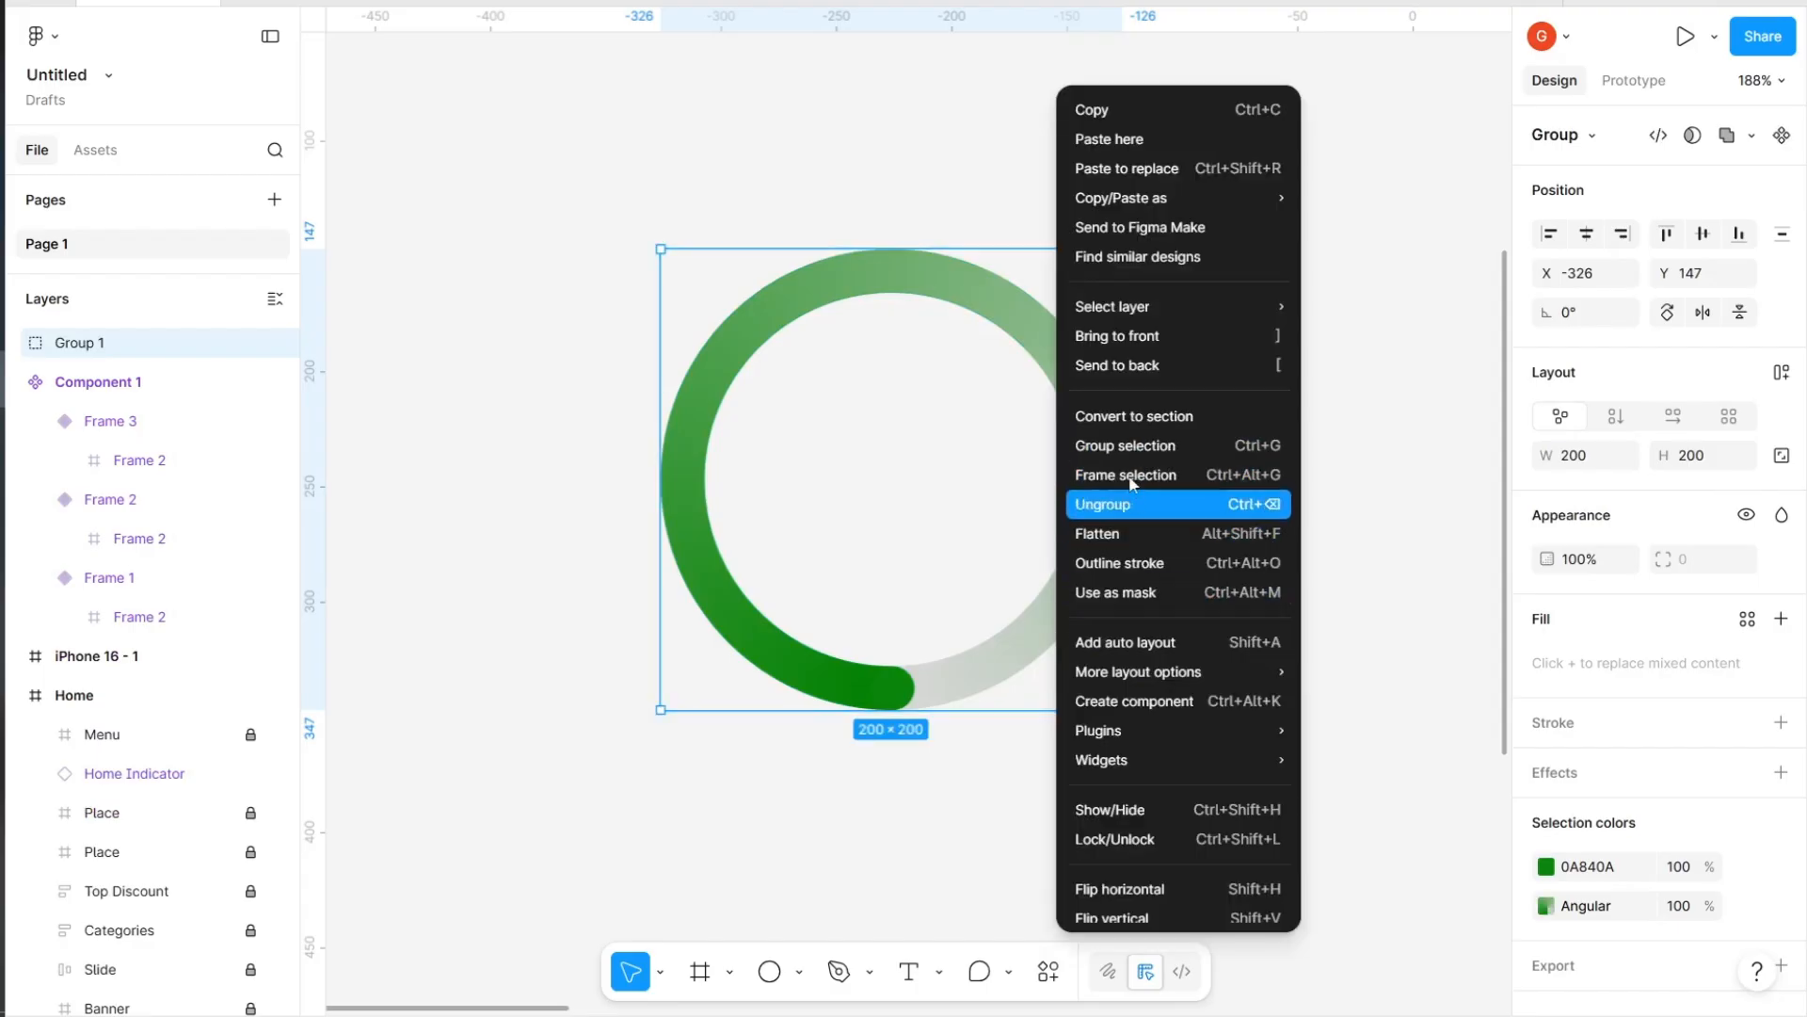
{"action": "left_click", "coordinate": [1084, 473]}
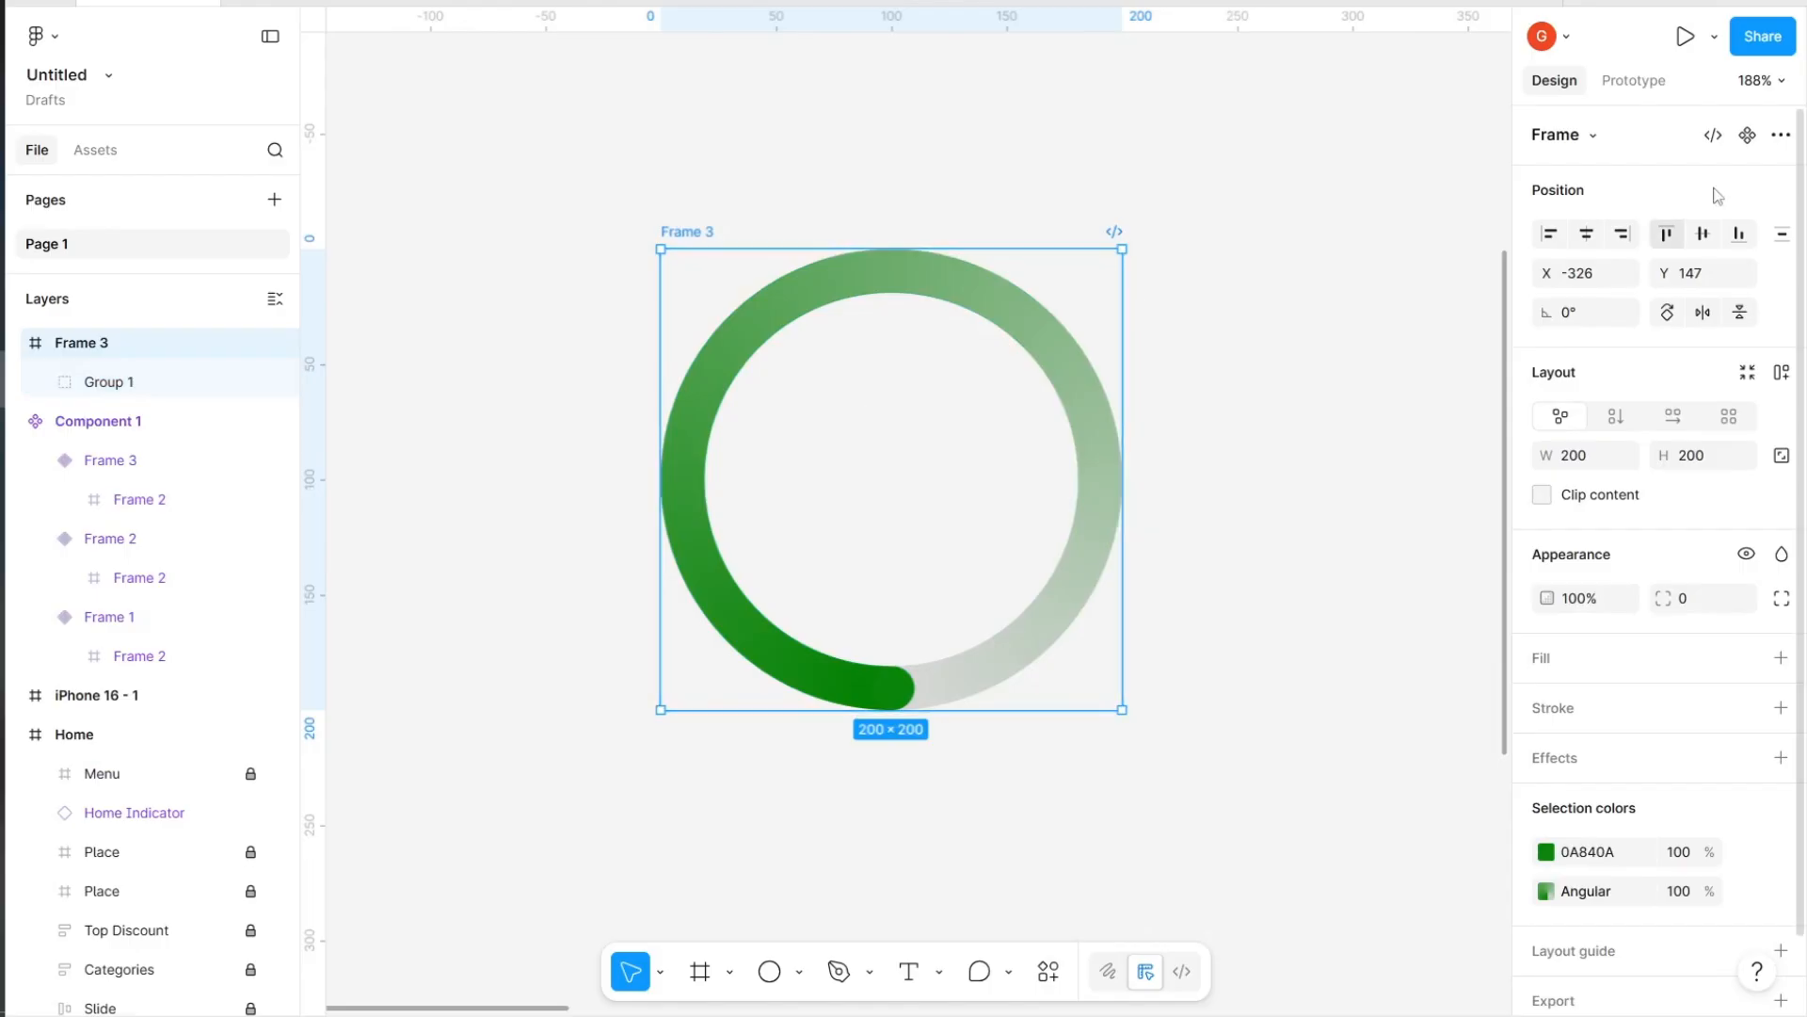
{"action": "left_click", "coordinate": [1748, 136]}
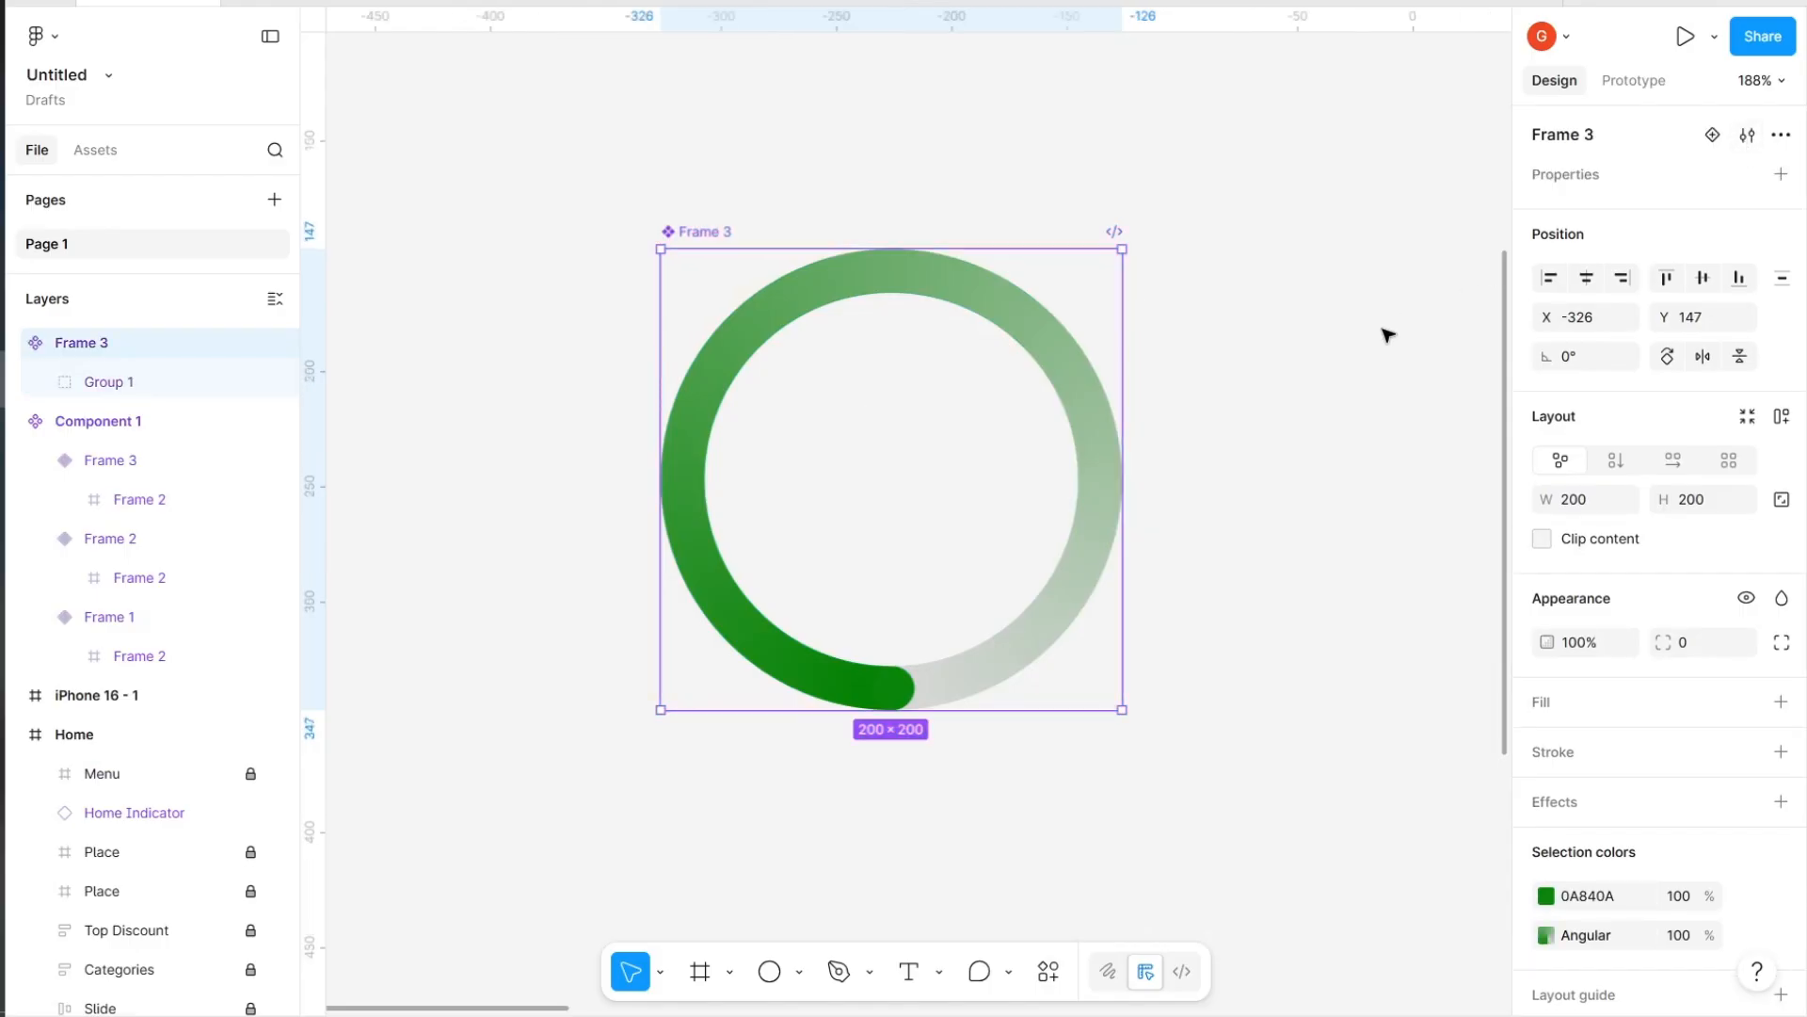
Add a second variant to the ring component and set its inner group's rotation to 90°
{"action": "scroll", "coordinate": [1381, 335], "scroll_direction": "down", "scroll_amount": 3}
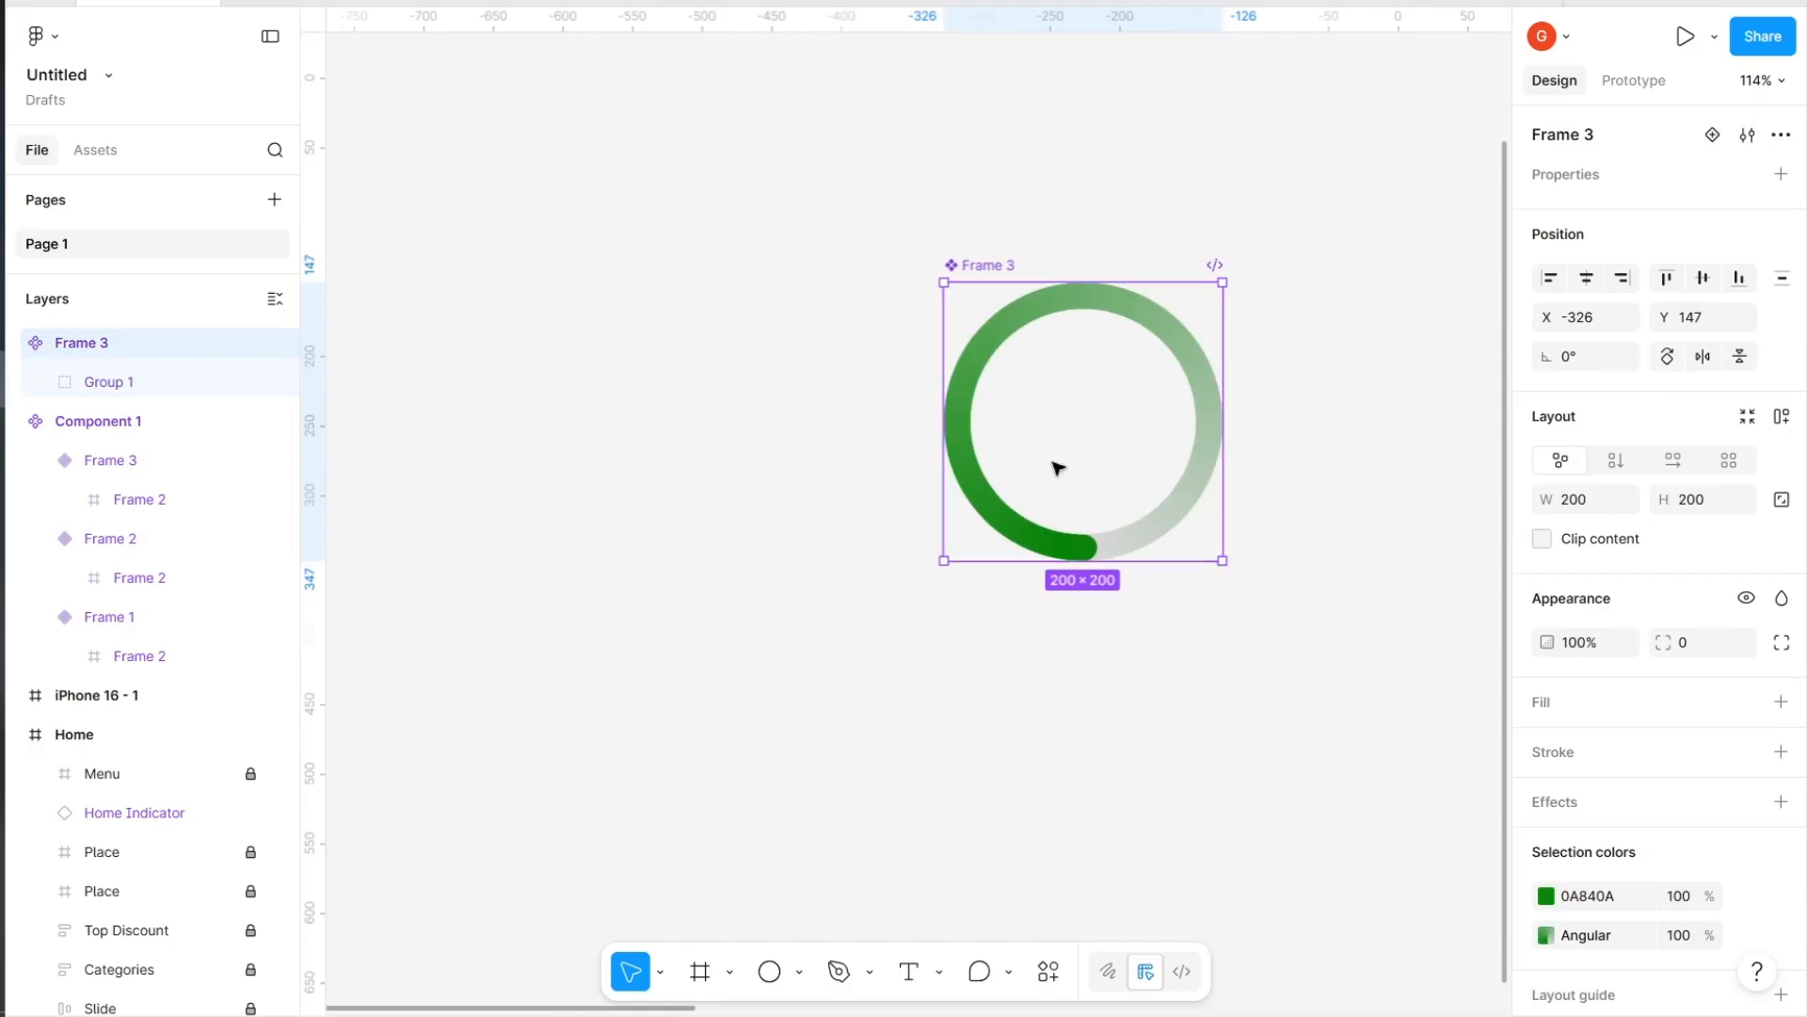
{"action": "left_click", "coordinate": [1715, 136]}
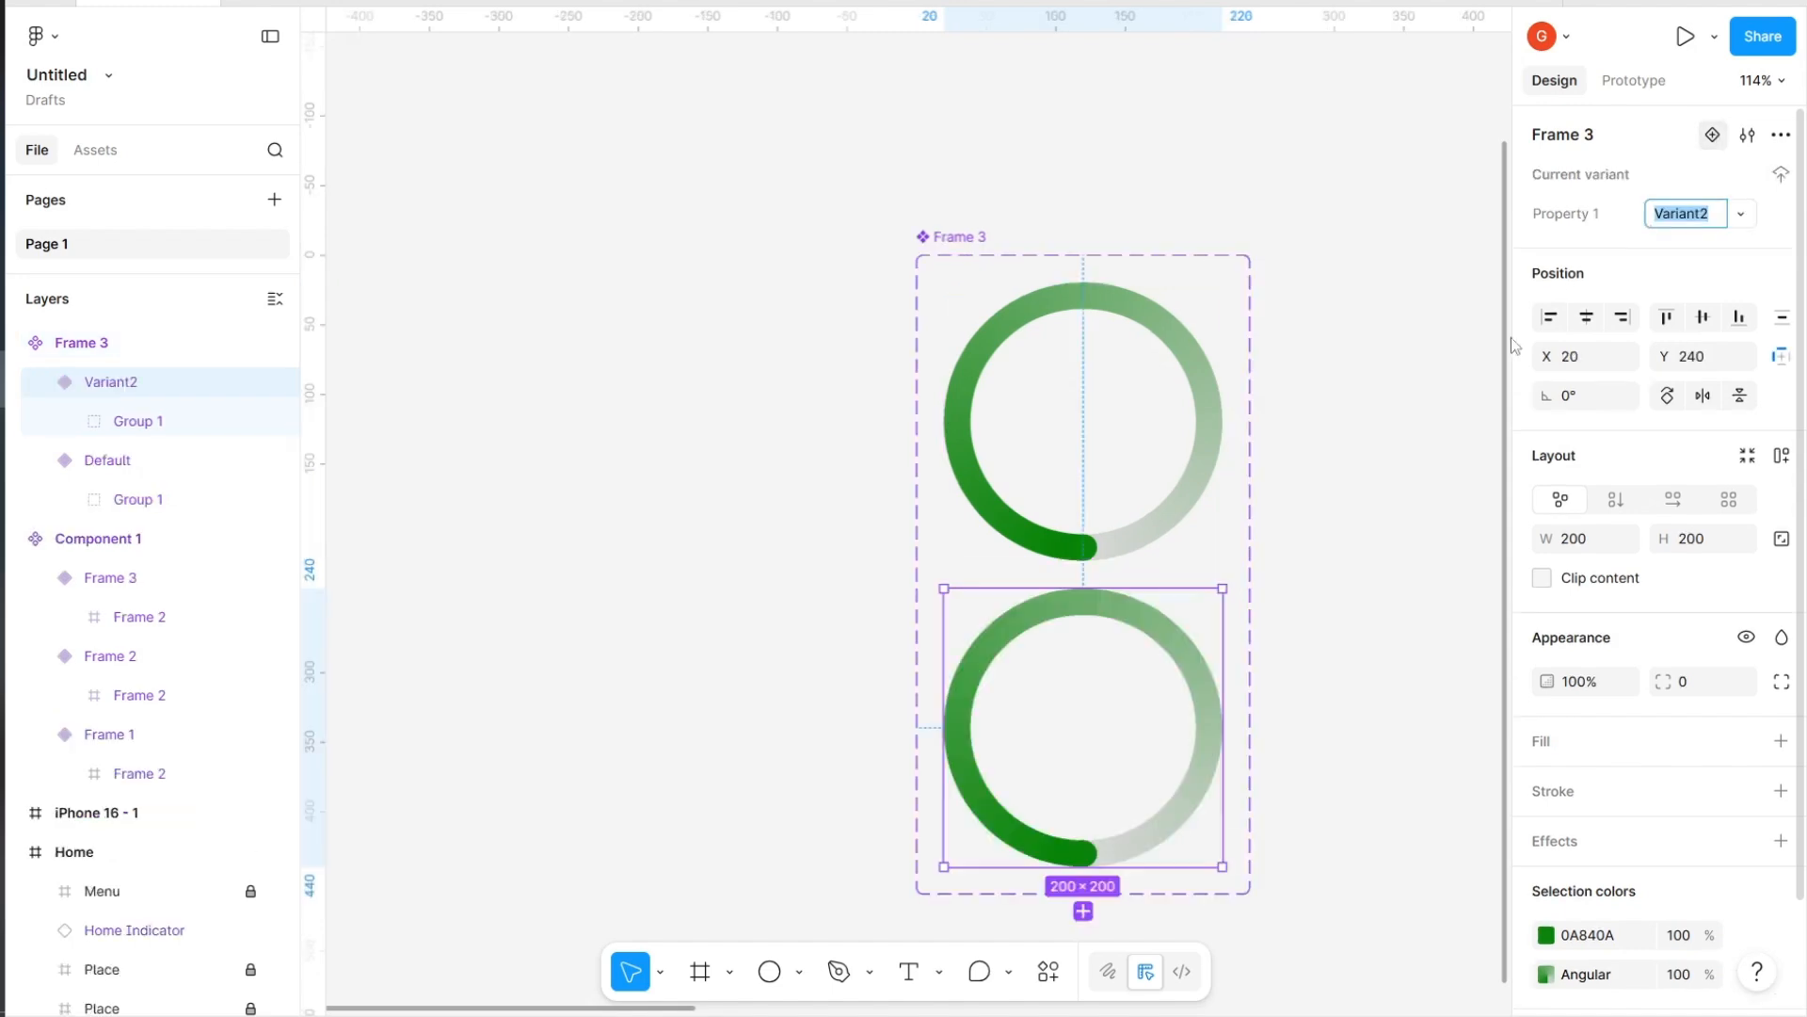
{"action": "scroll", "coordinate": [1208, 630], "scroll_direction": "right", "scroll_amount": 1}
{"action": "scroll", "coordinate": [1207, 631], "scroll_direction": "down", "scroll_amount": 2}
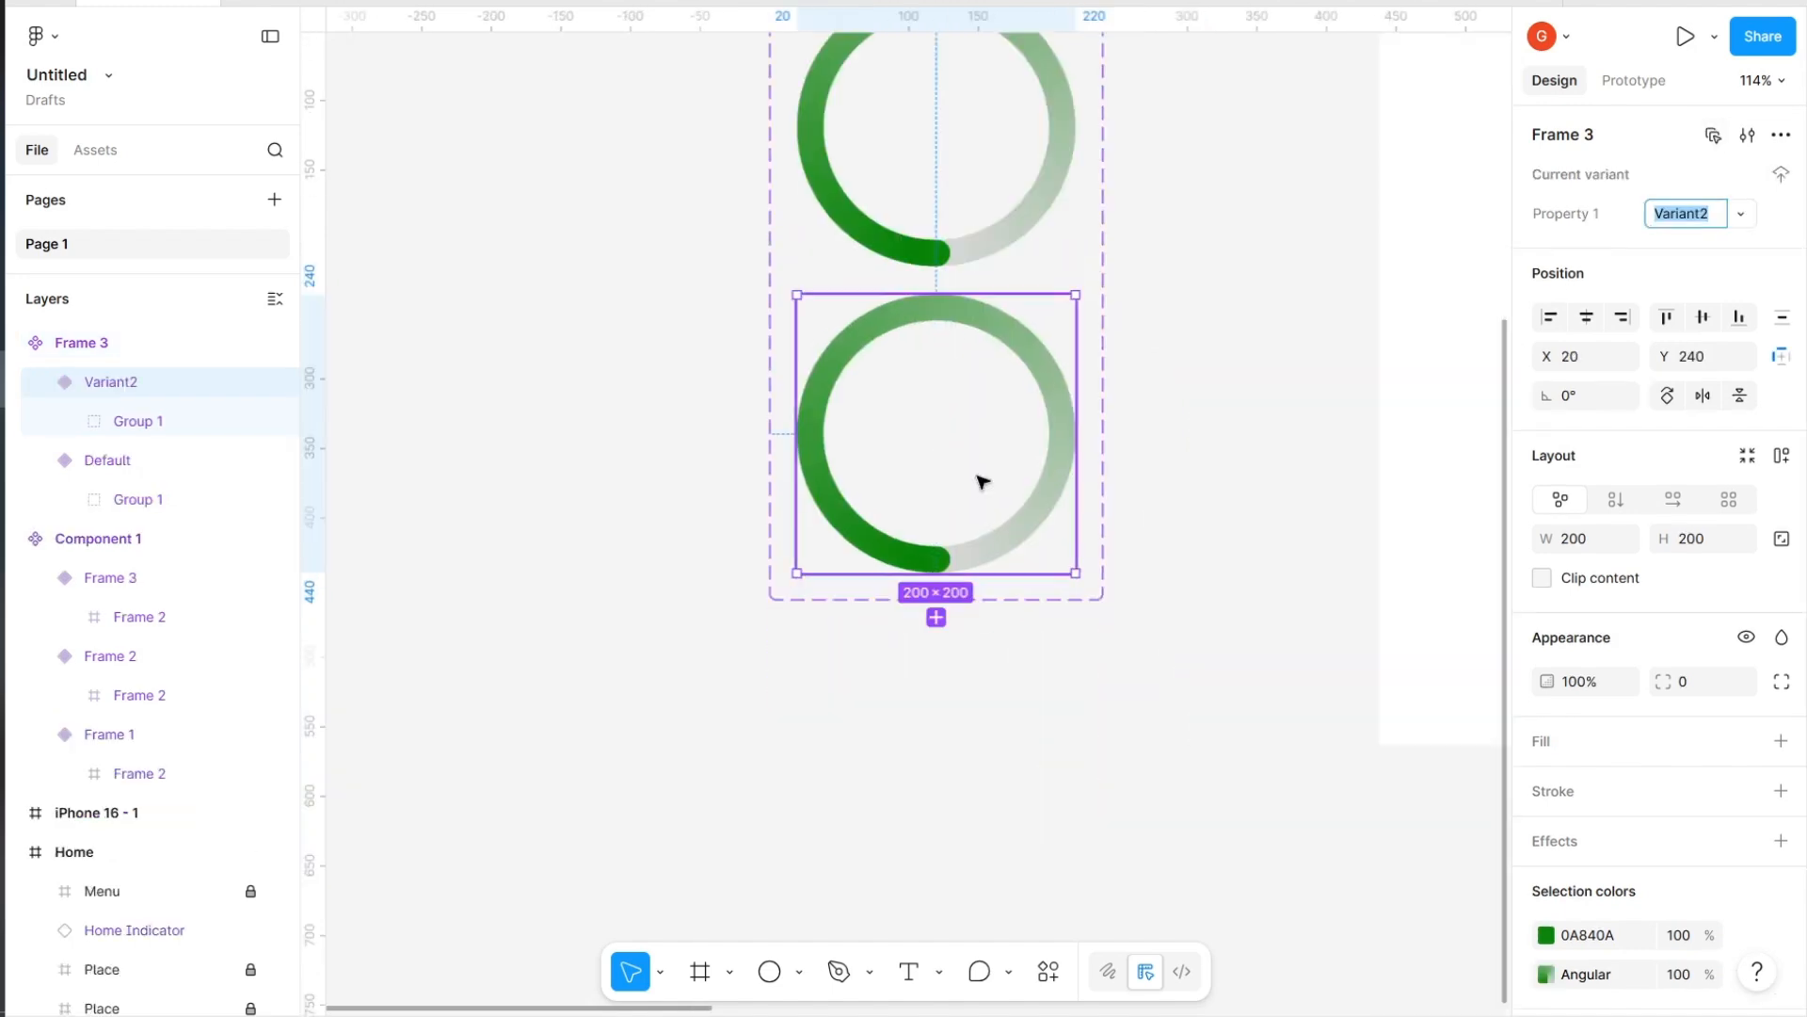
{"action": "left_click", "coordinate": [160, 420]}
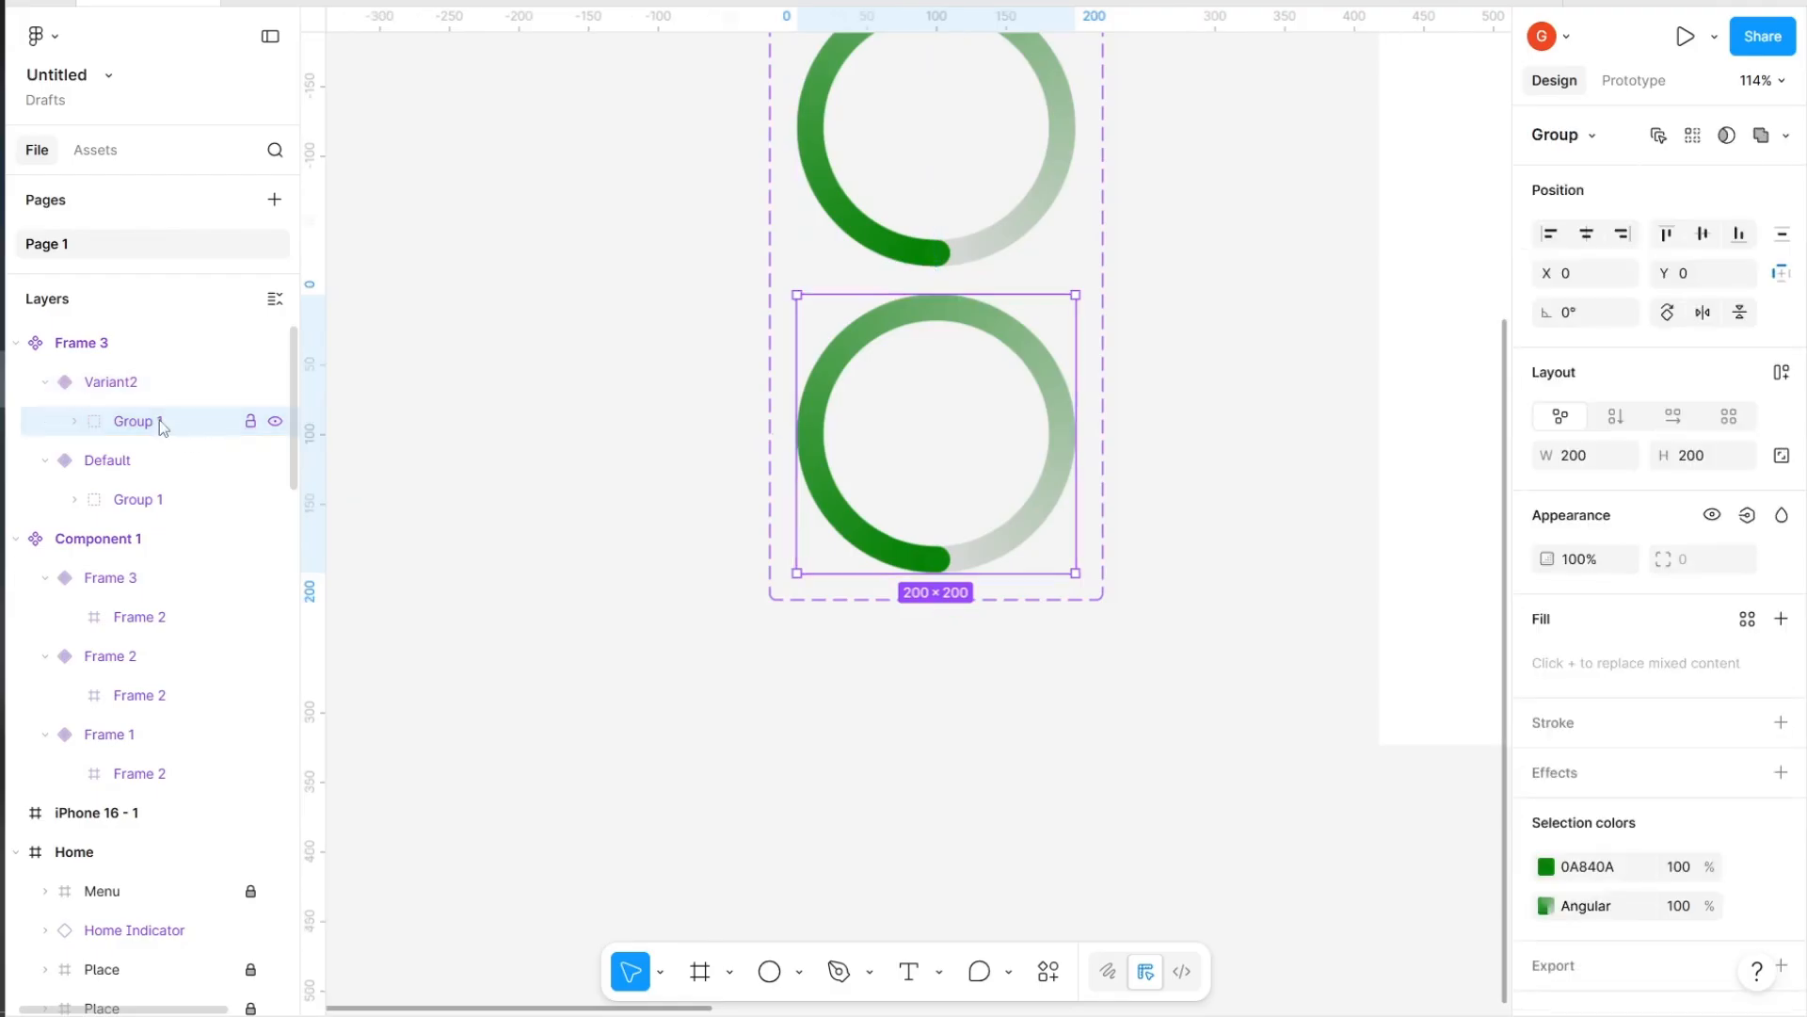
{"action": "left_click", "coordinate": [1583, 310]}
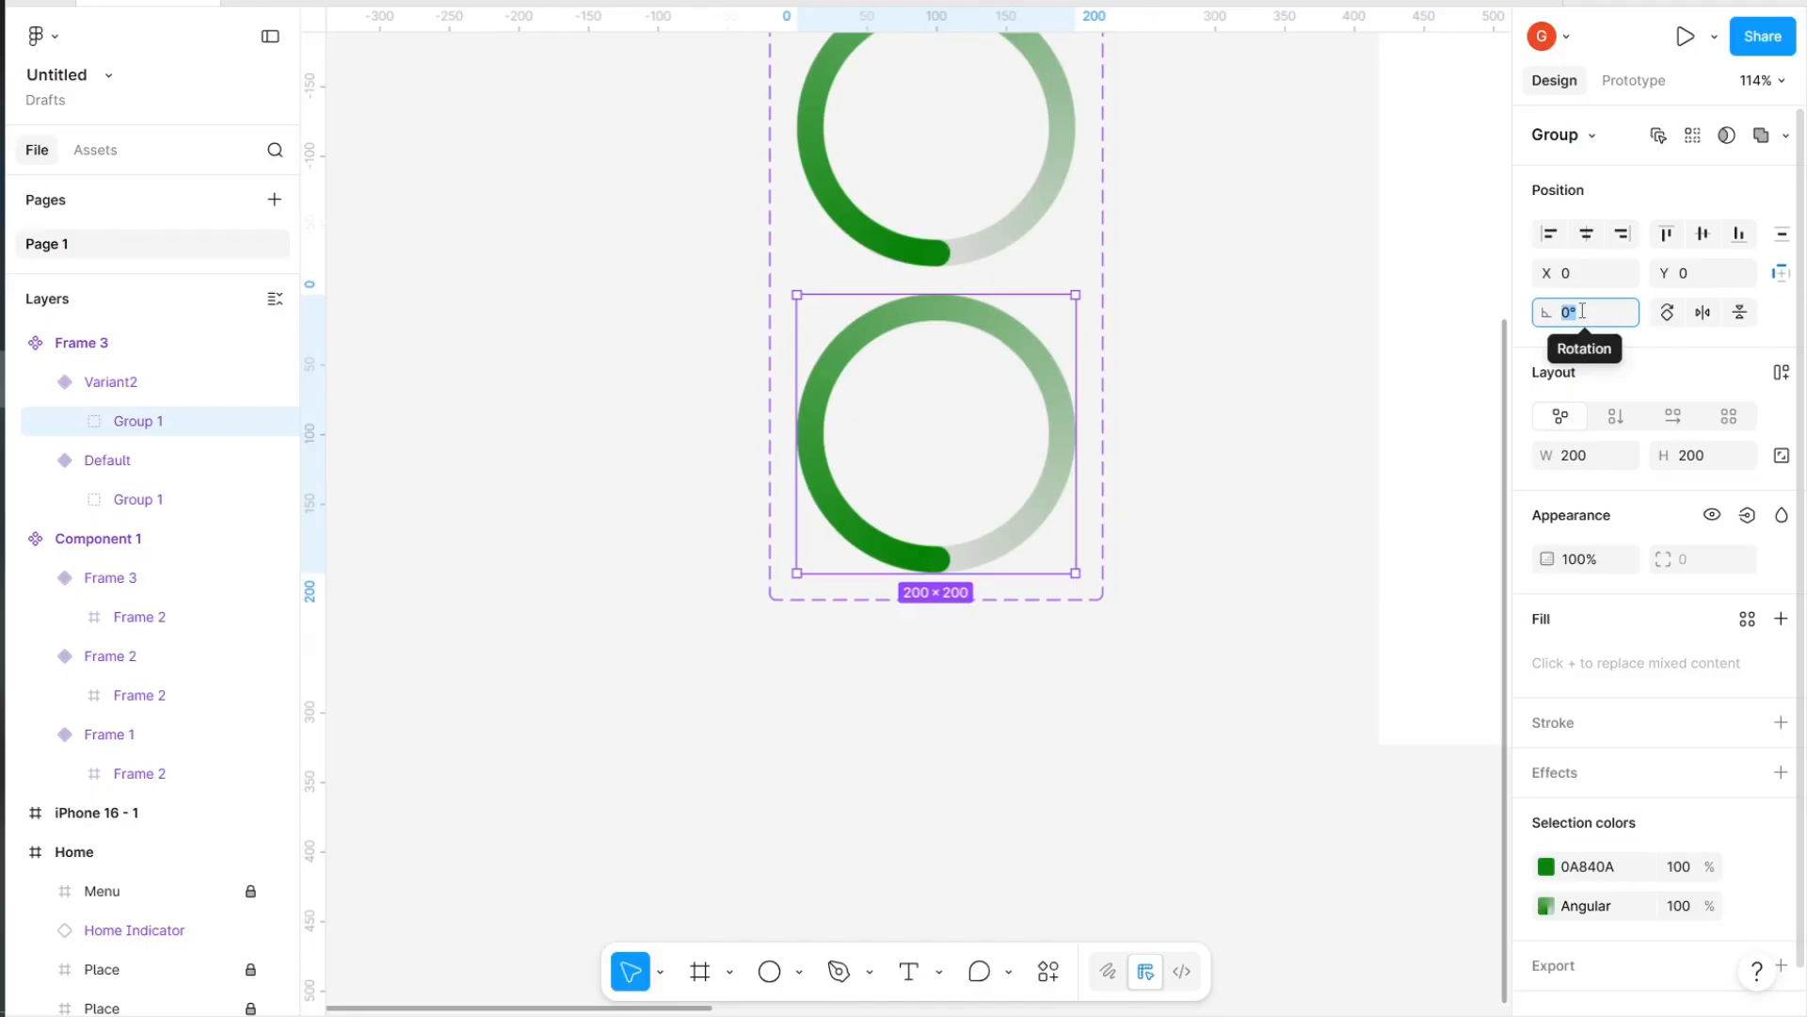
{"action": "type", "text": "90"}
{"action": "key", "text": "Return"}
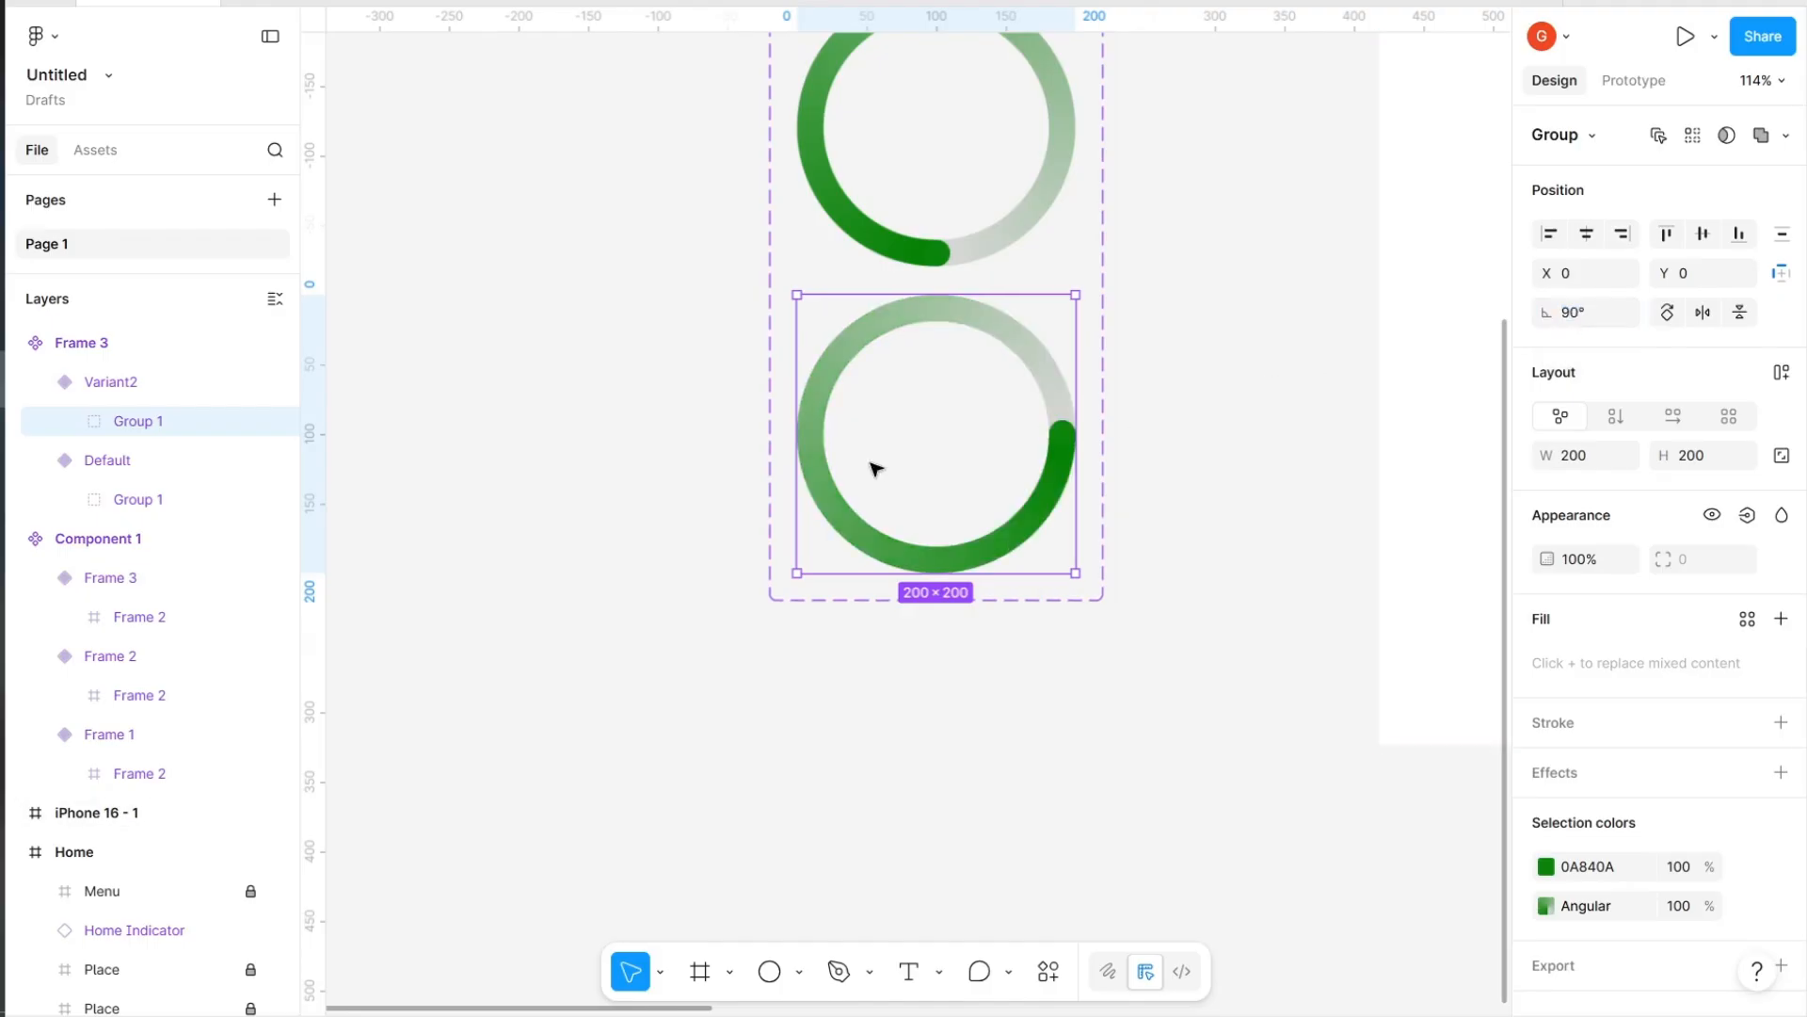
{"action": "key", "text": "Escape"}
Add a third variant to the ring component set and set its inner group's rotation to 180°
{"action": "scroll", "coordinate": [988, 433], "scroll_direction": "down", "scroll_amount": 3}
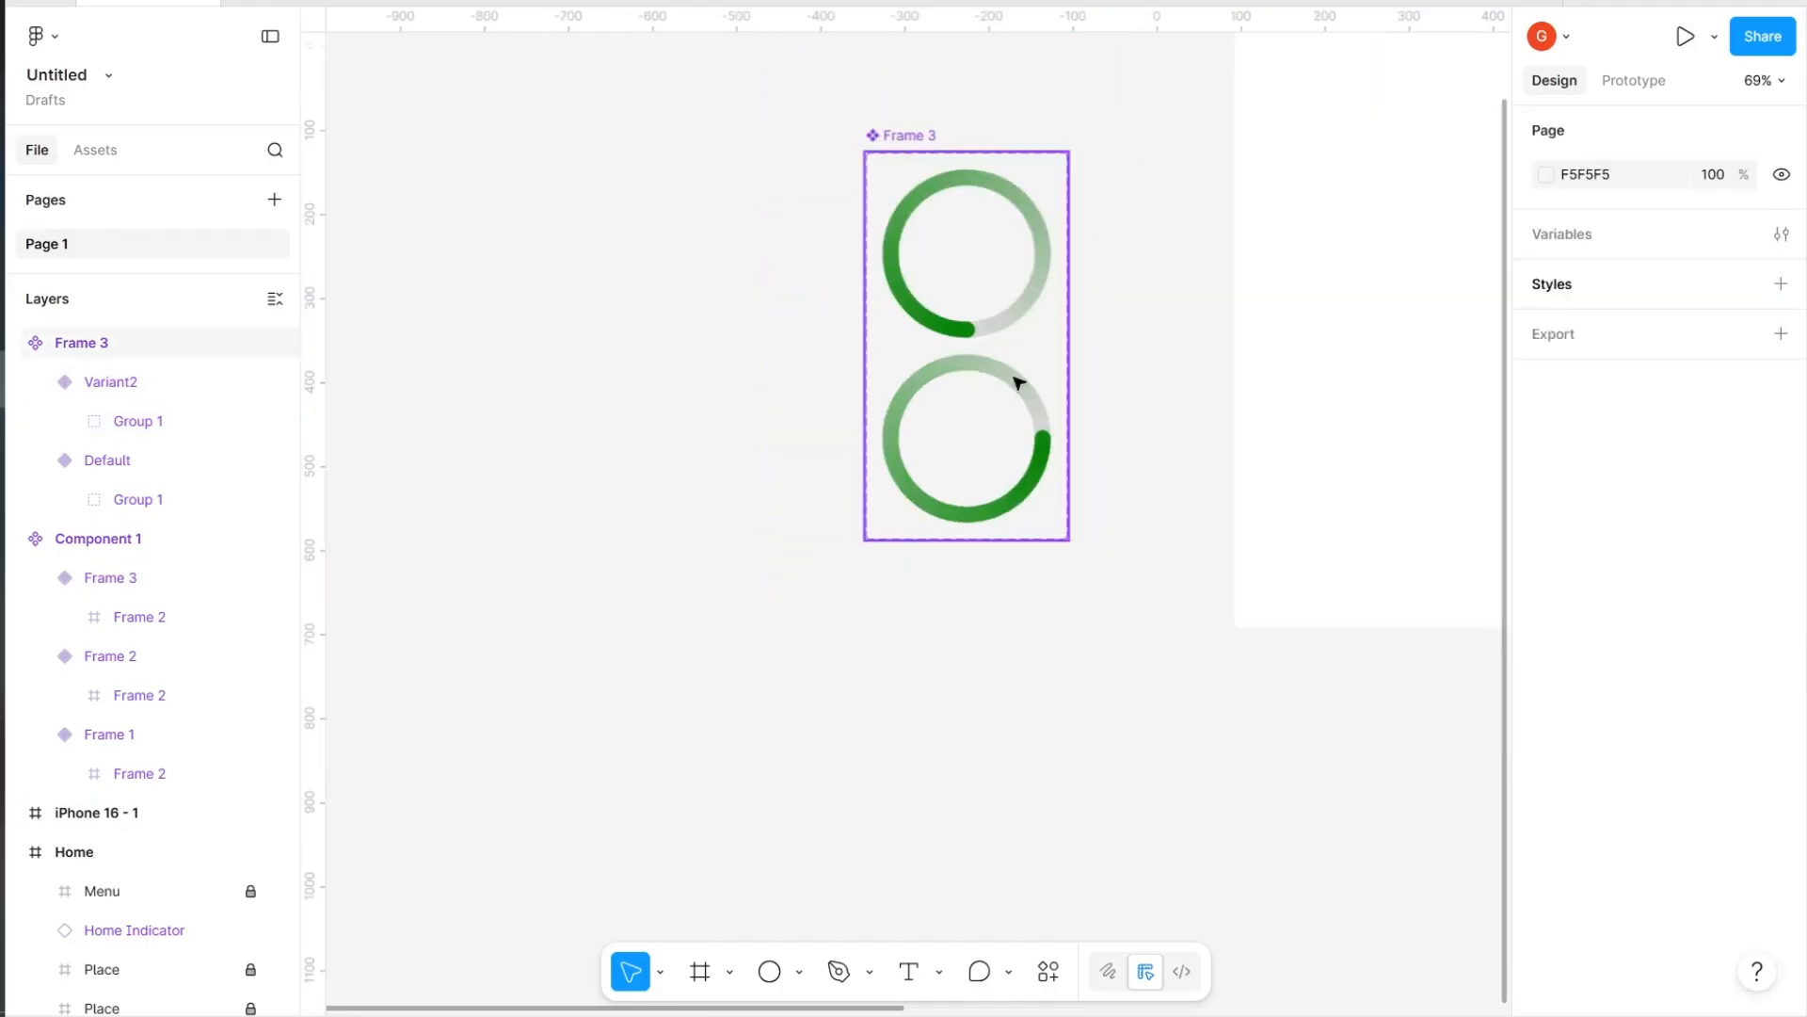
{"action": "left_click", "coordinate": [1000, 570]}
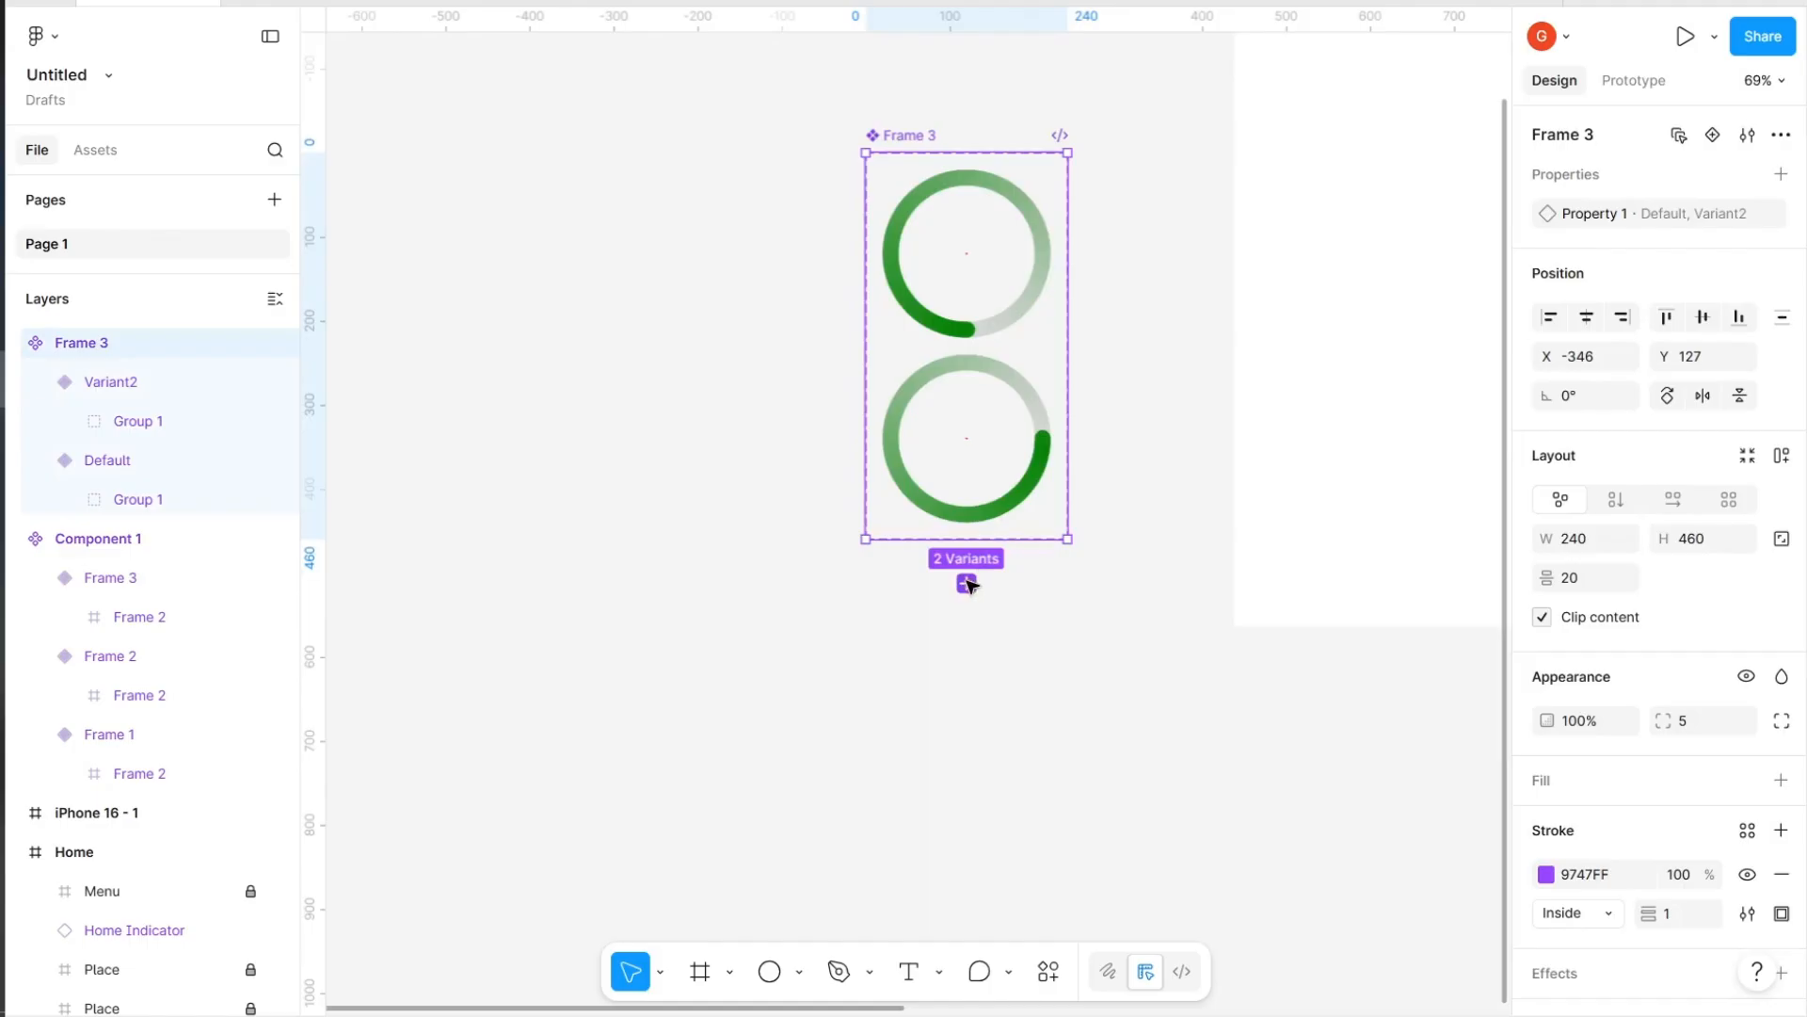
{"action": "left_click", "coordinate": [967, 584]}
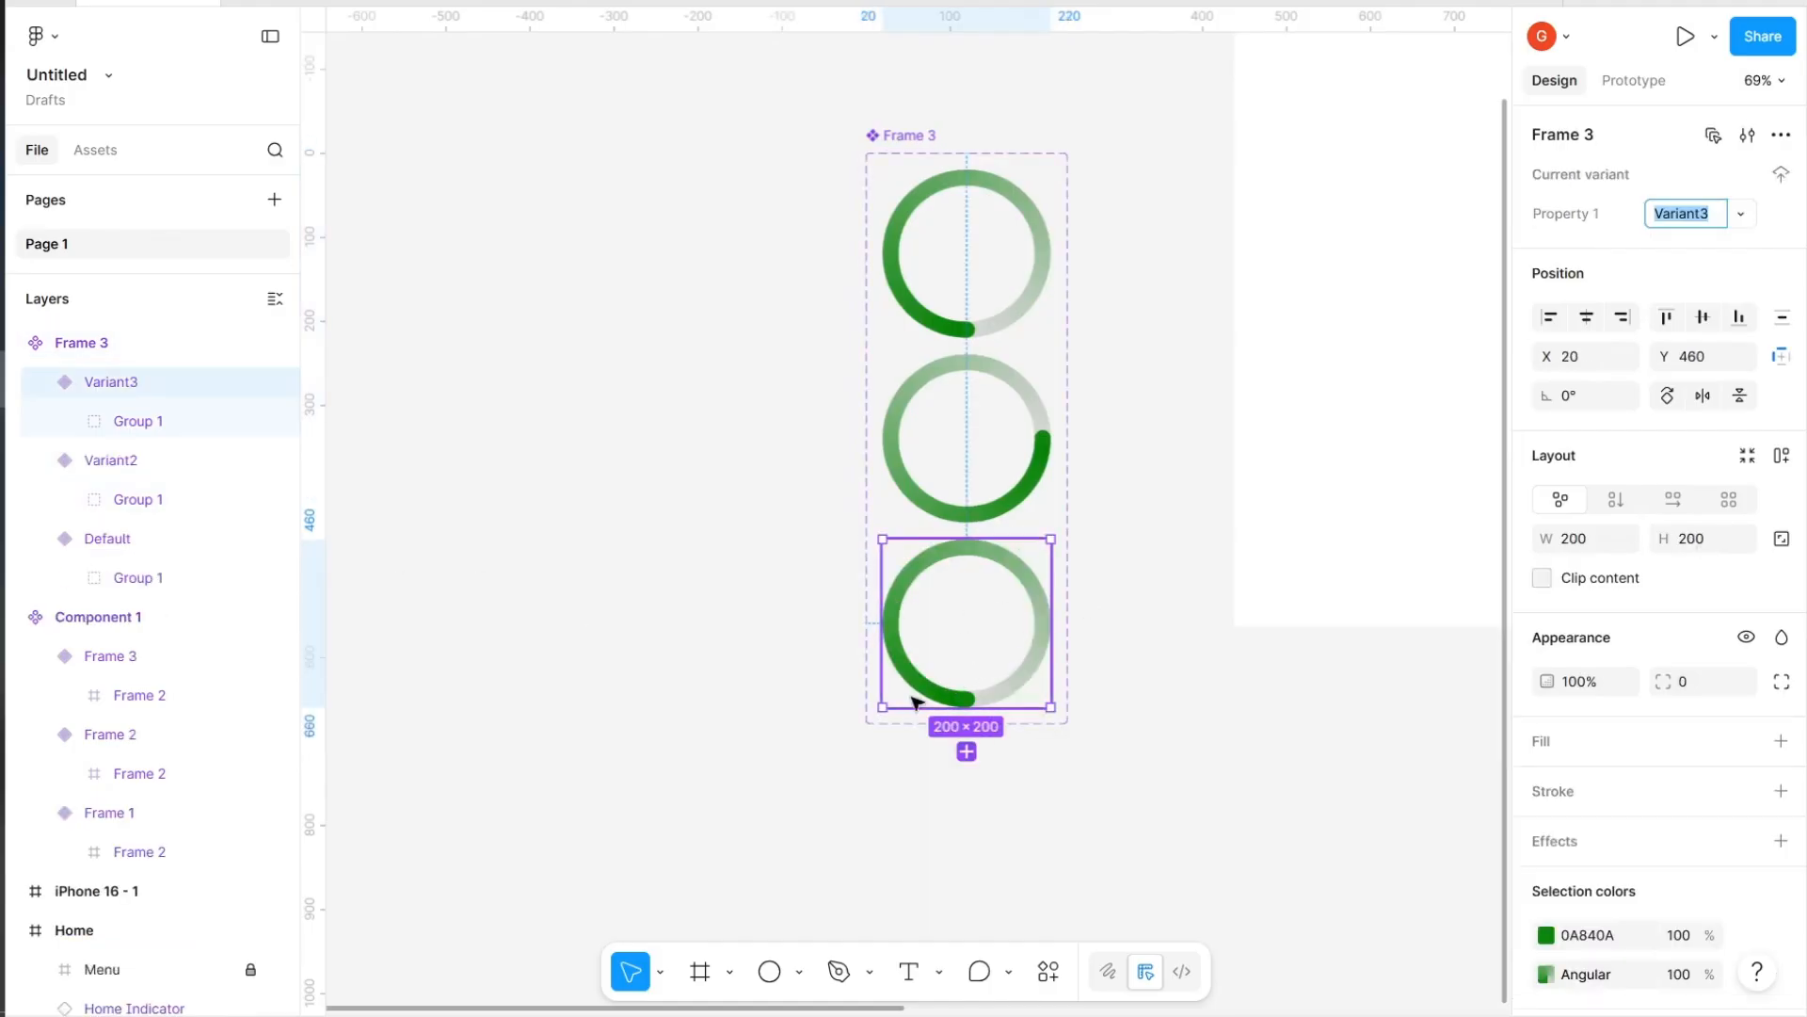
{"action": "left_click", "coordinate": [150, 429]}
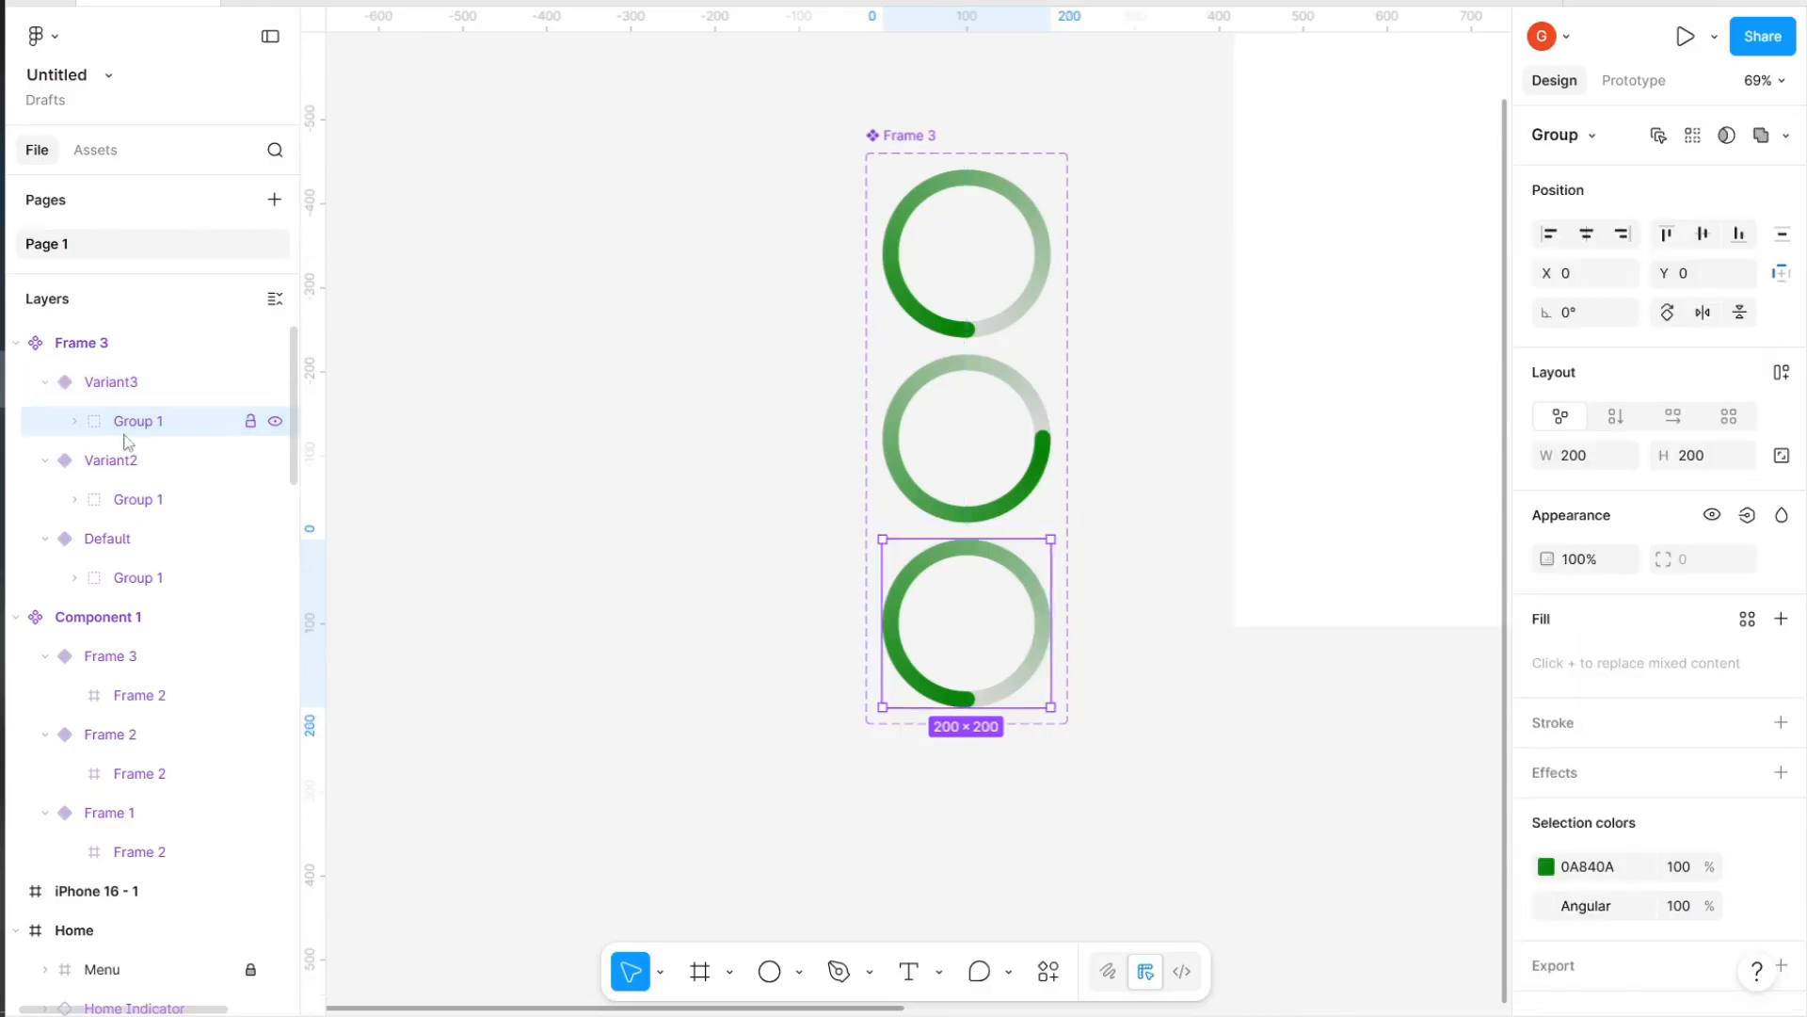
{"action": "left_click", "coordinate": [1577, 317]}
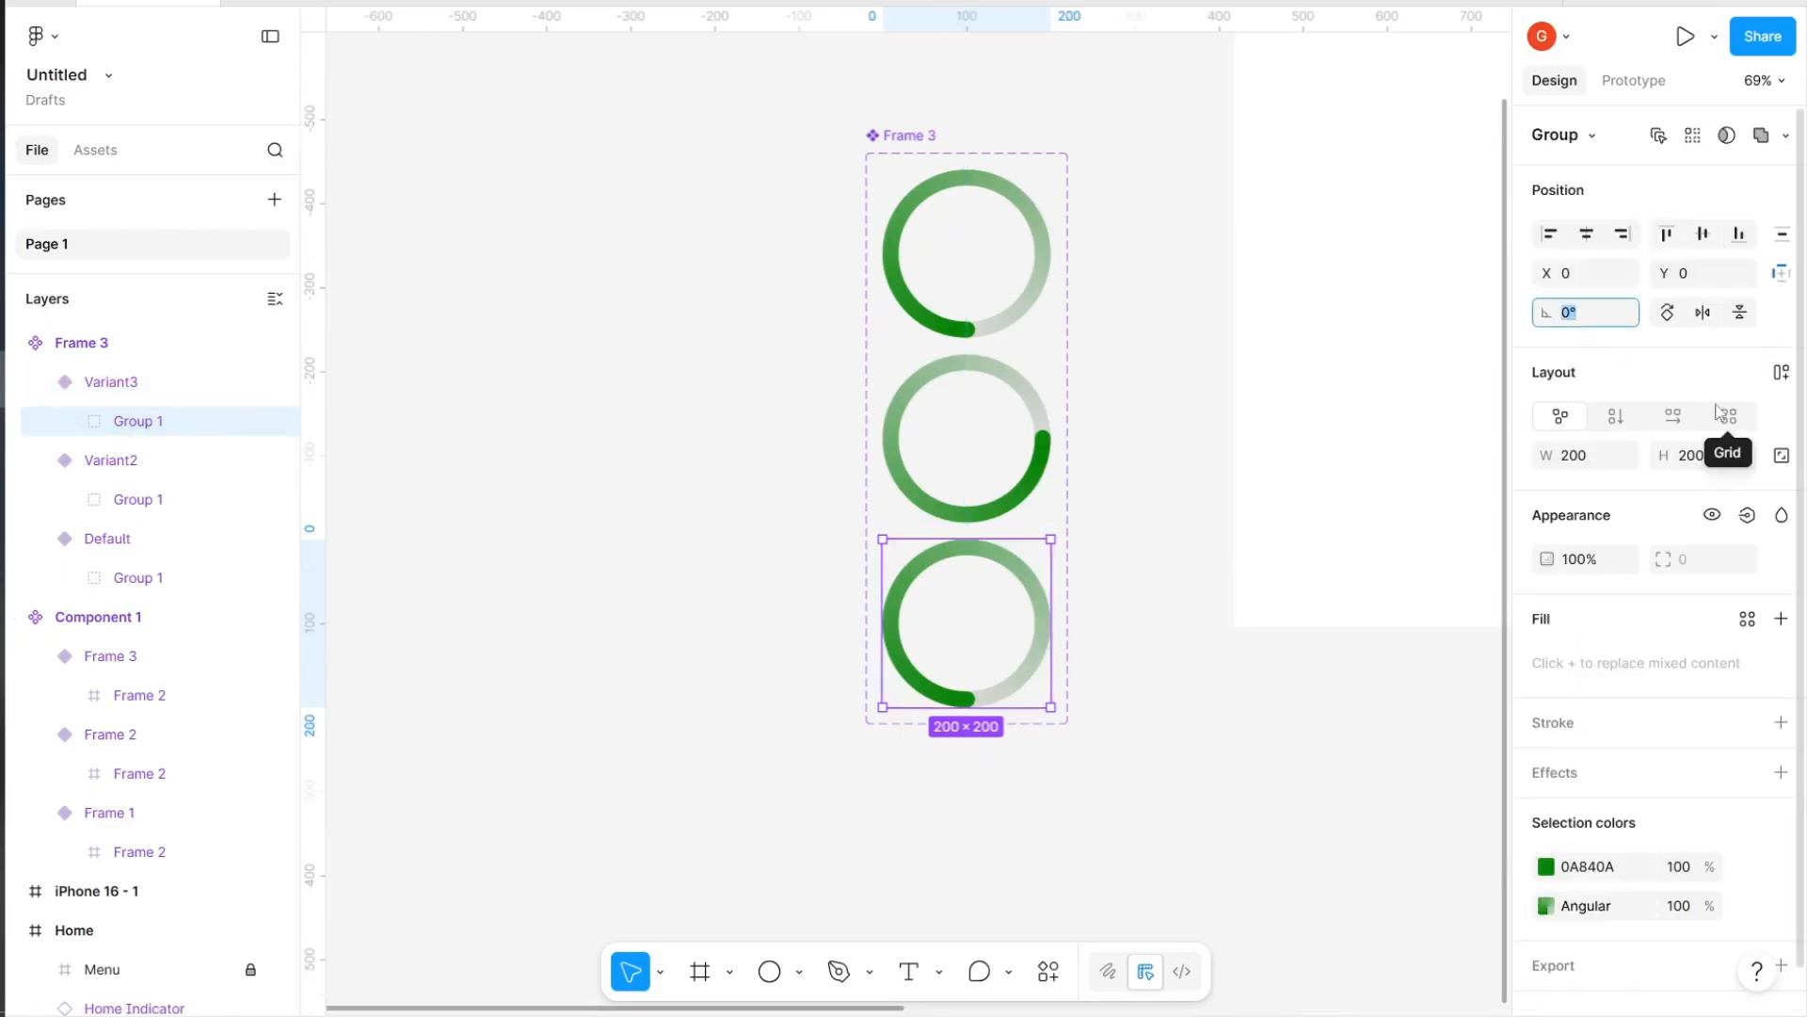
{"action": "type", "text": "-180"}
{"action": "key", "text": "Return"}
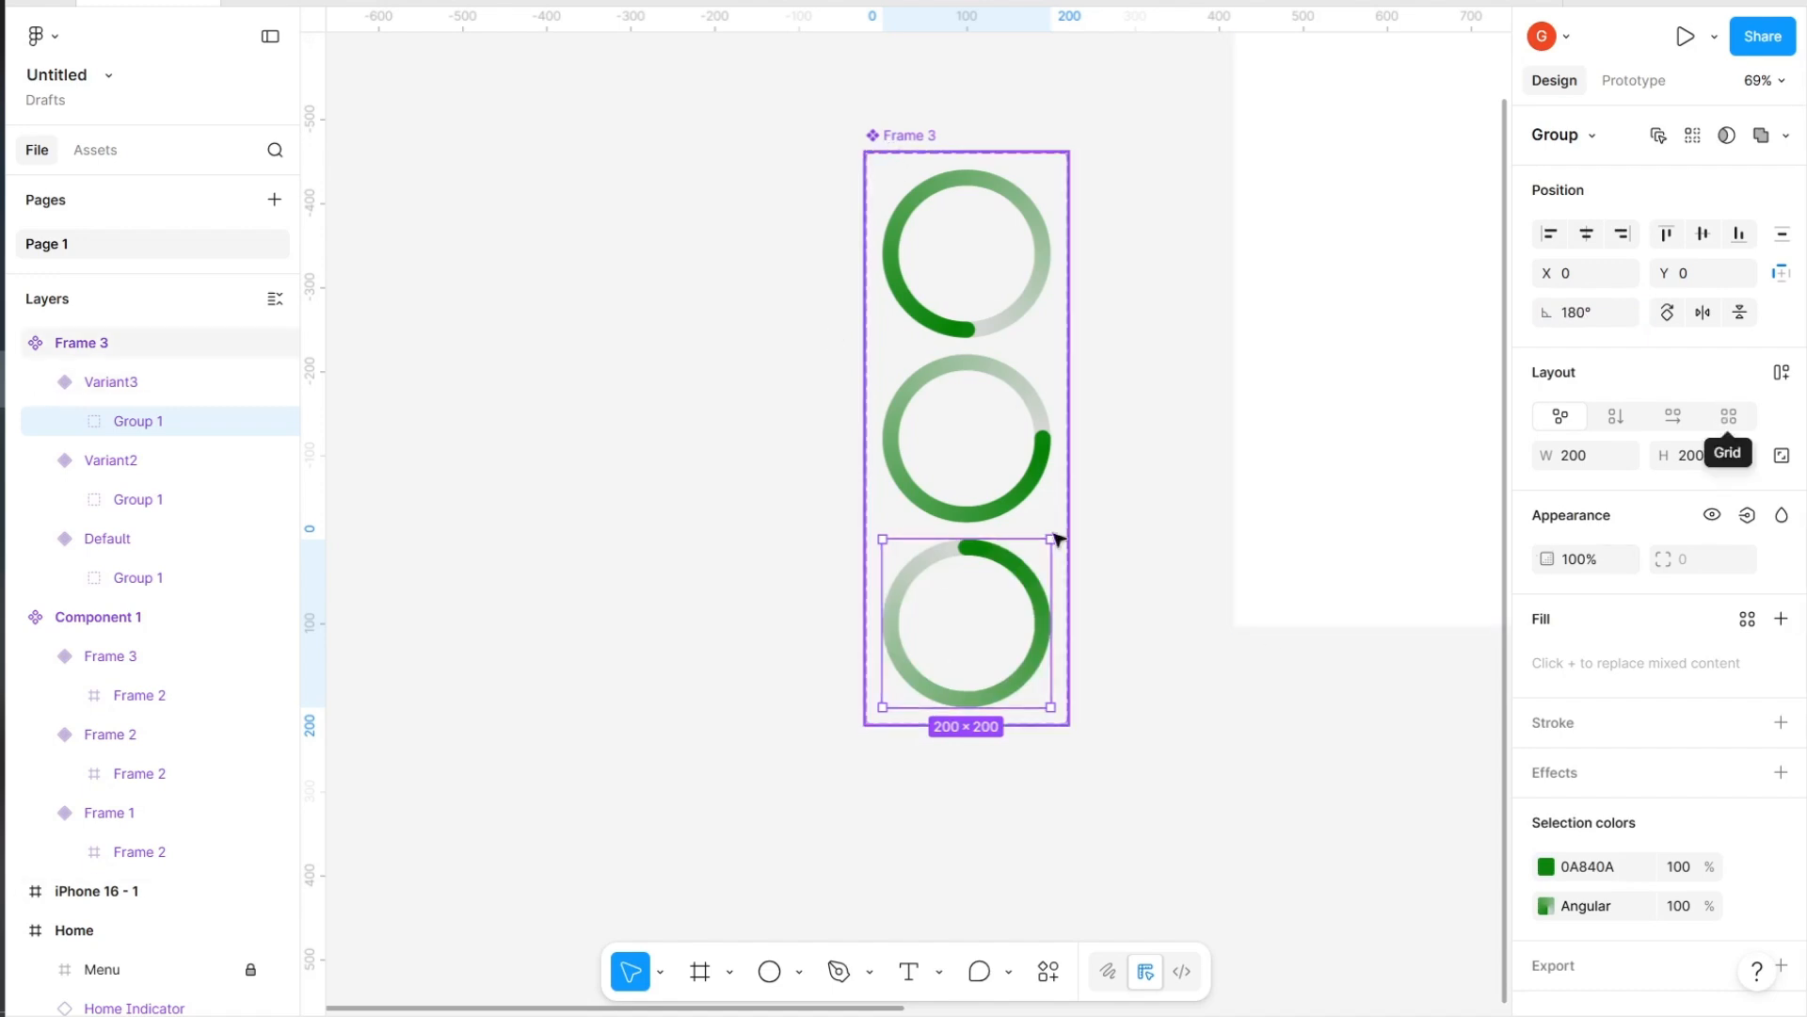
{"action": "key", "text": "Escape"}
Add a fourth variant to the ring component set and set its inner group's rotation to -90°
{"action": "key", "text": "Escape"}
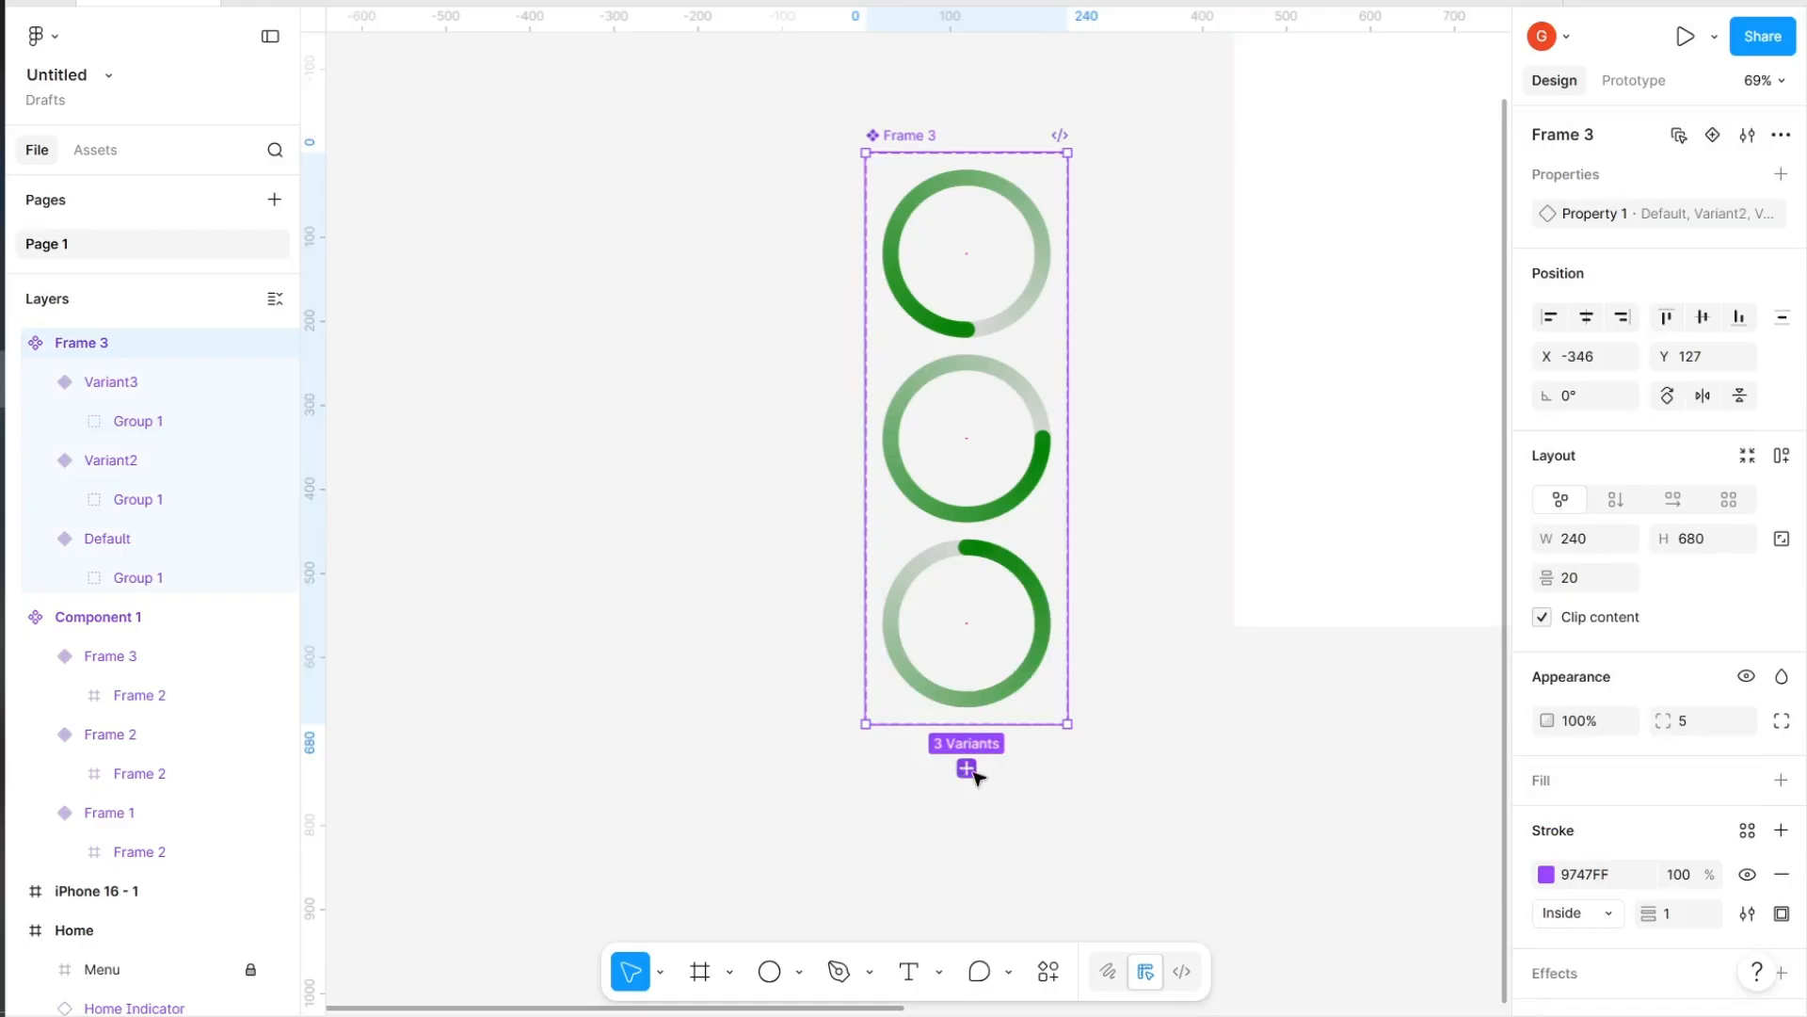
{"action": "left_click", "coordinate": [973, 771]}
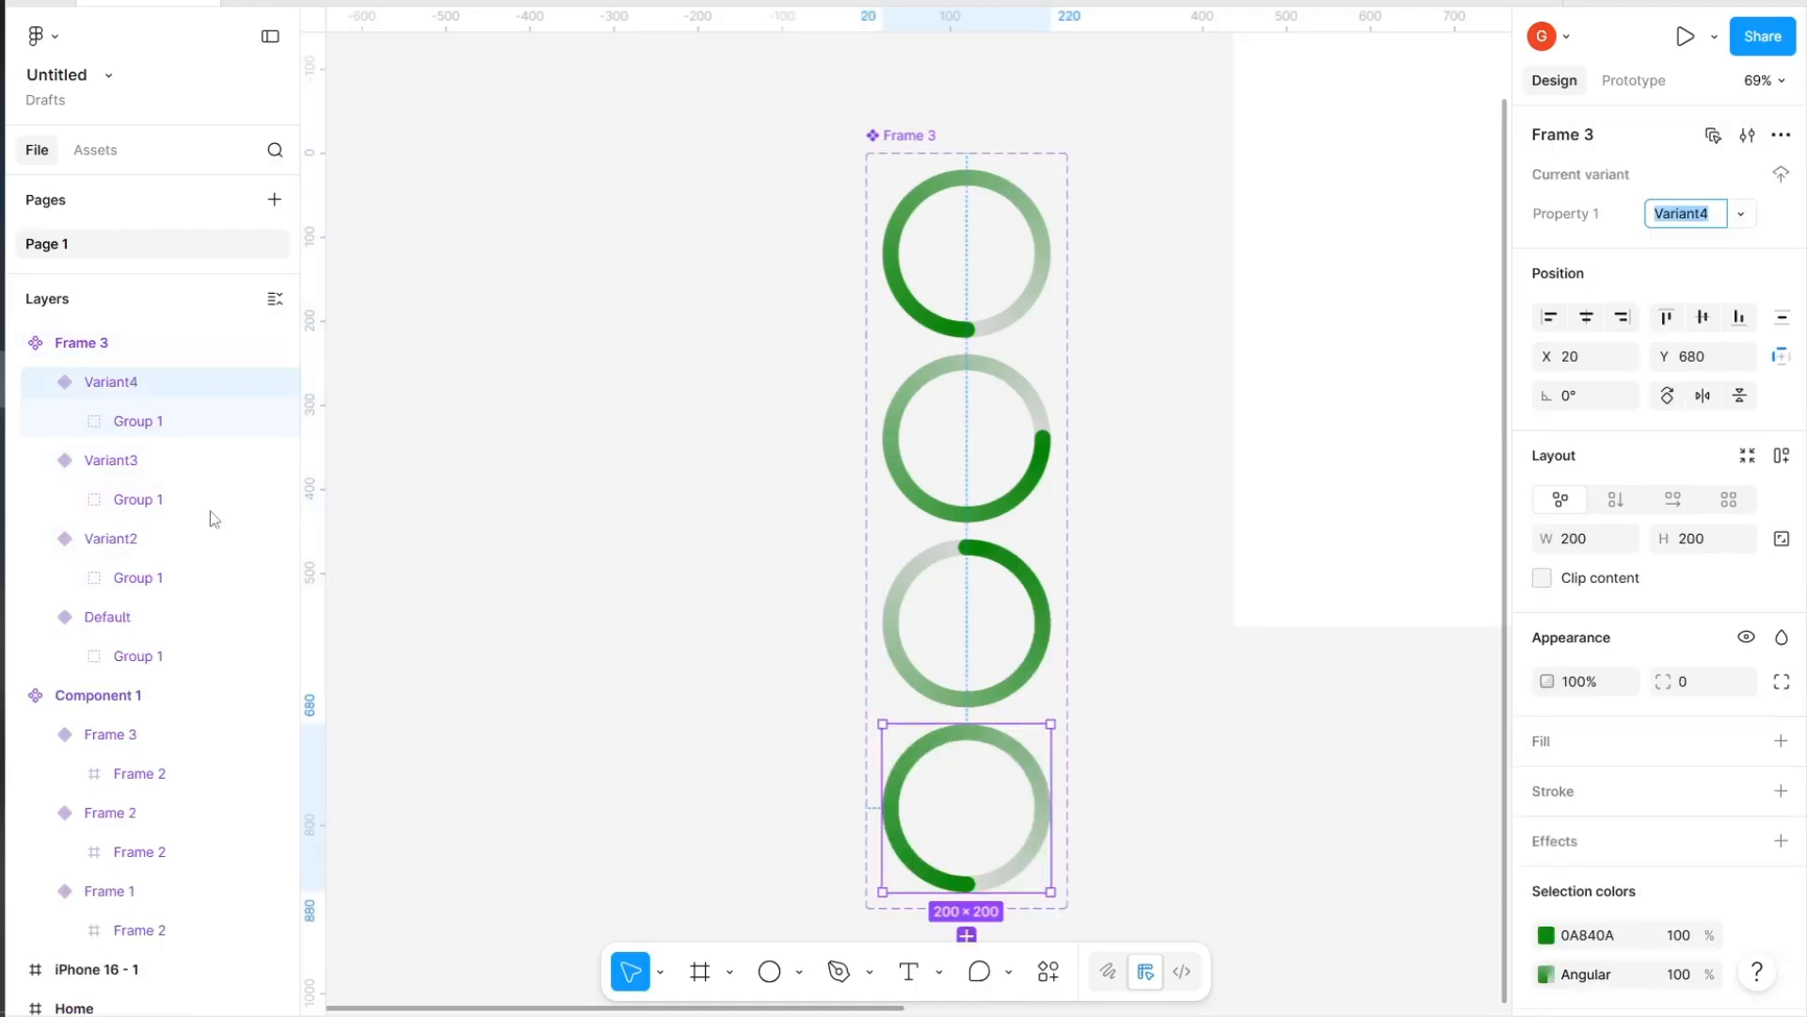
{"action": "left_click", "coordinate": [159, 421]}
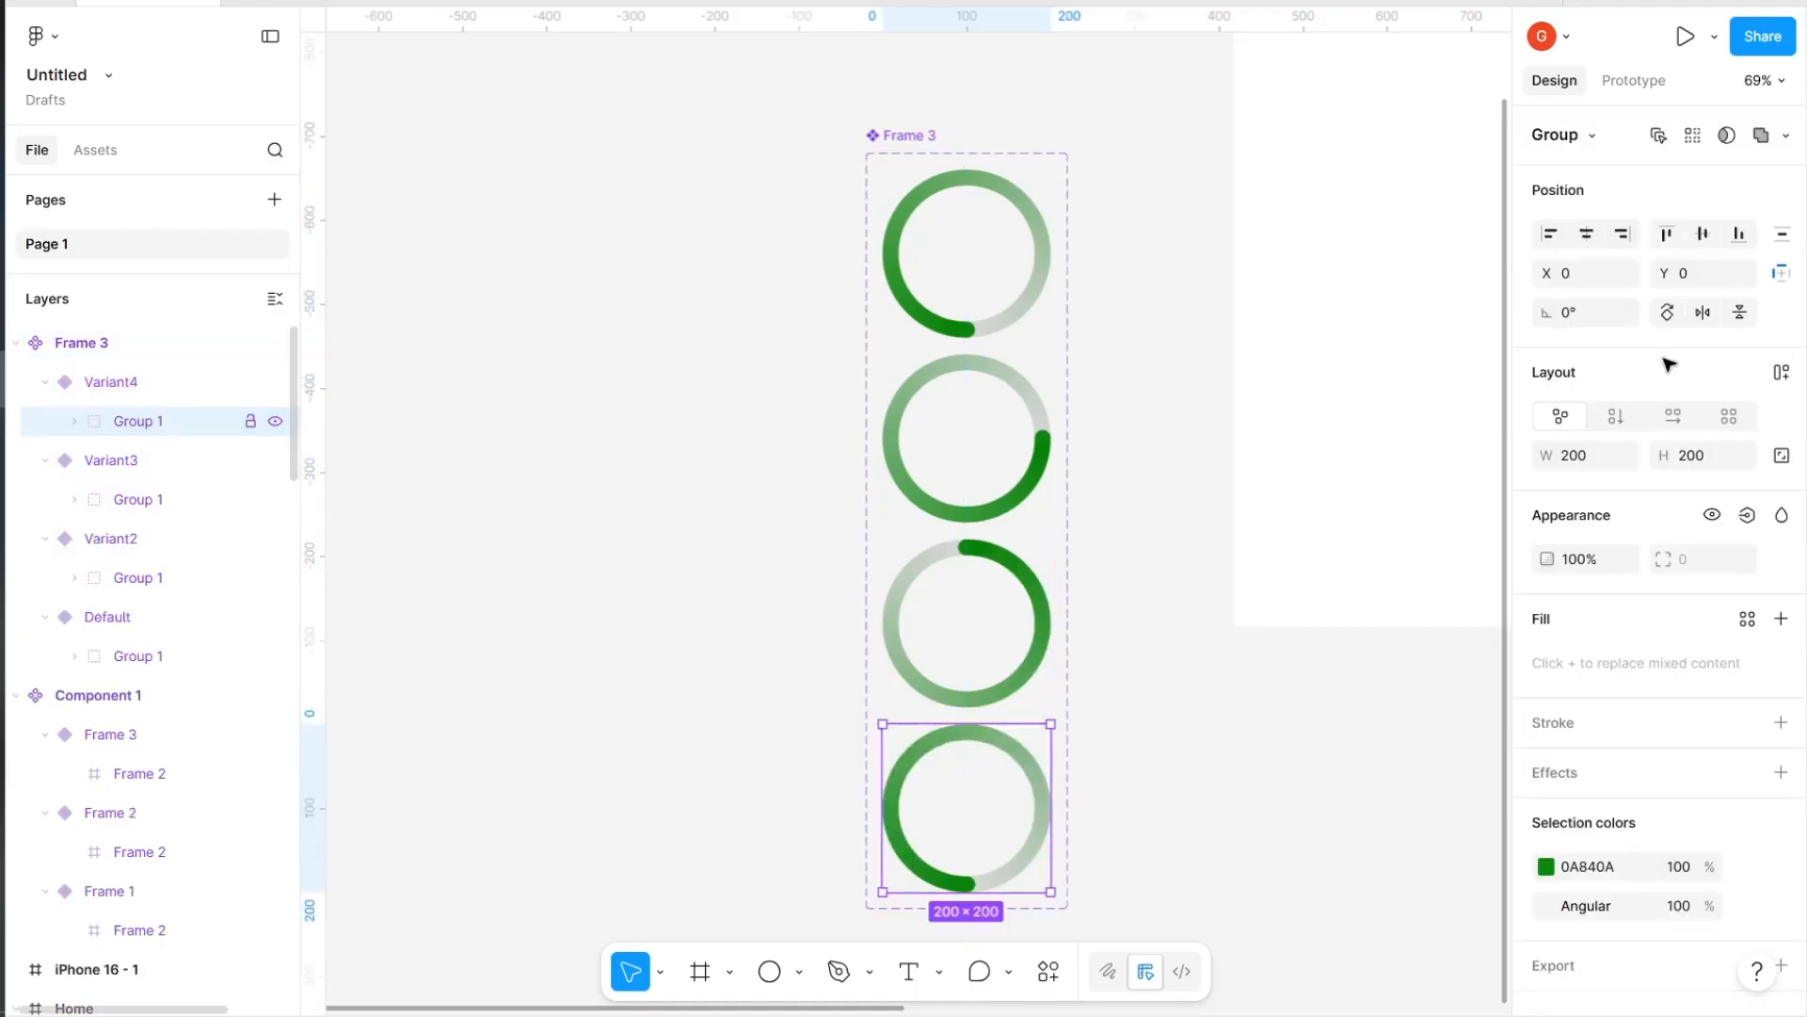
{"action": "left_click", "coordinate": [1574, 306]}
{"action": "type", "text": "-90"}
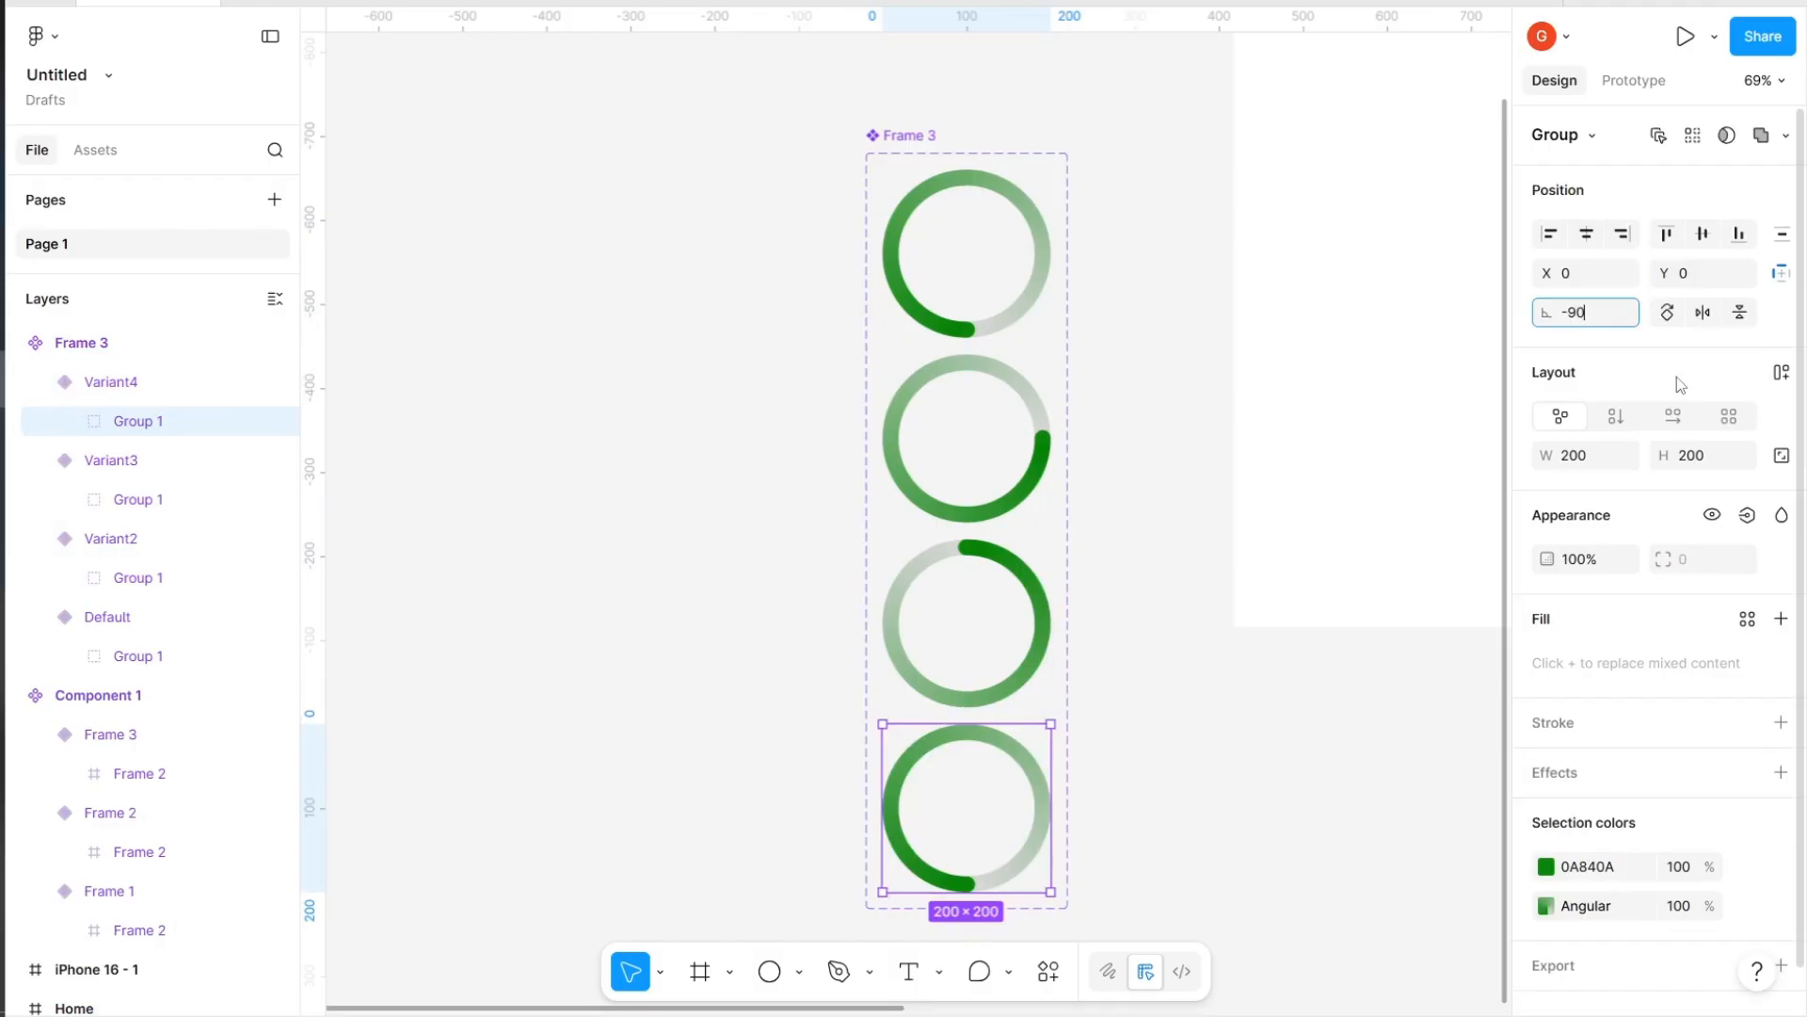
{"action": "key", "text": "Return"}
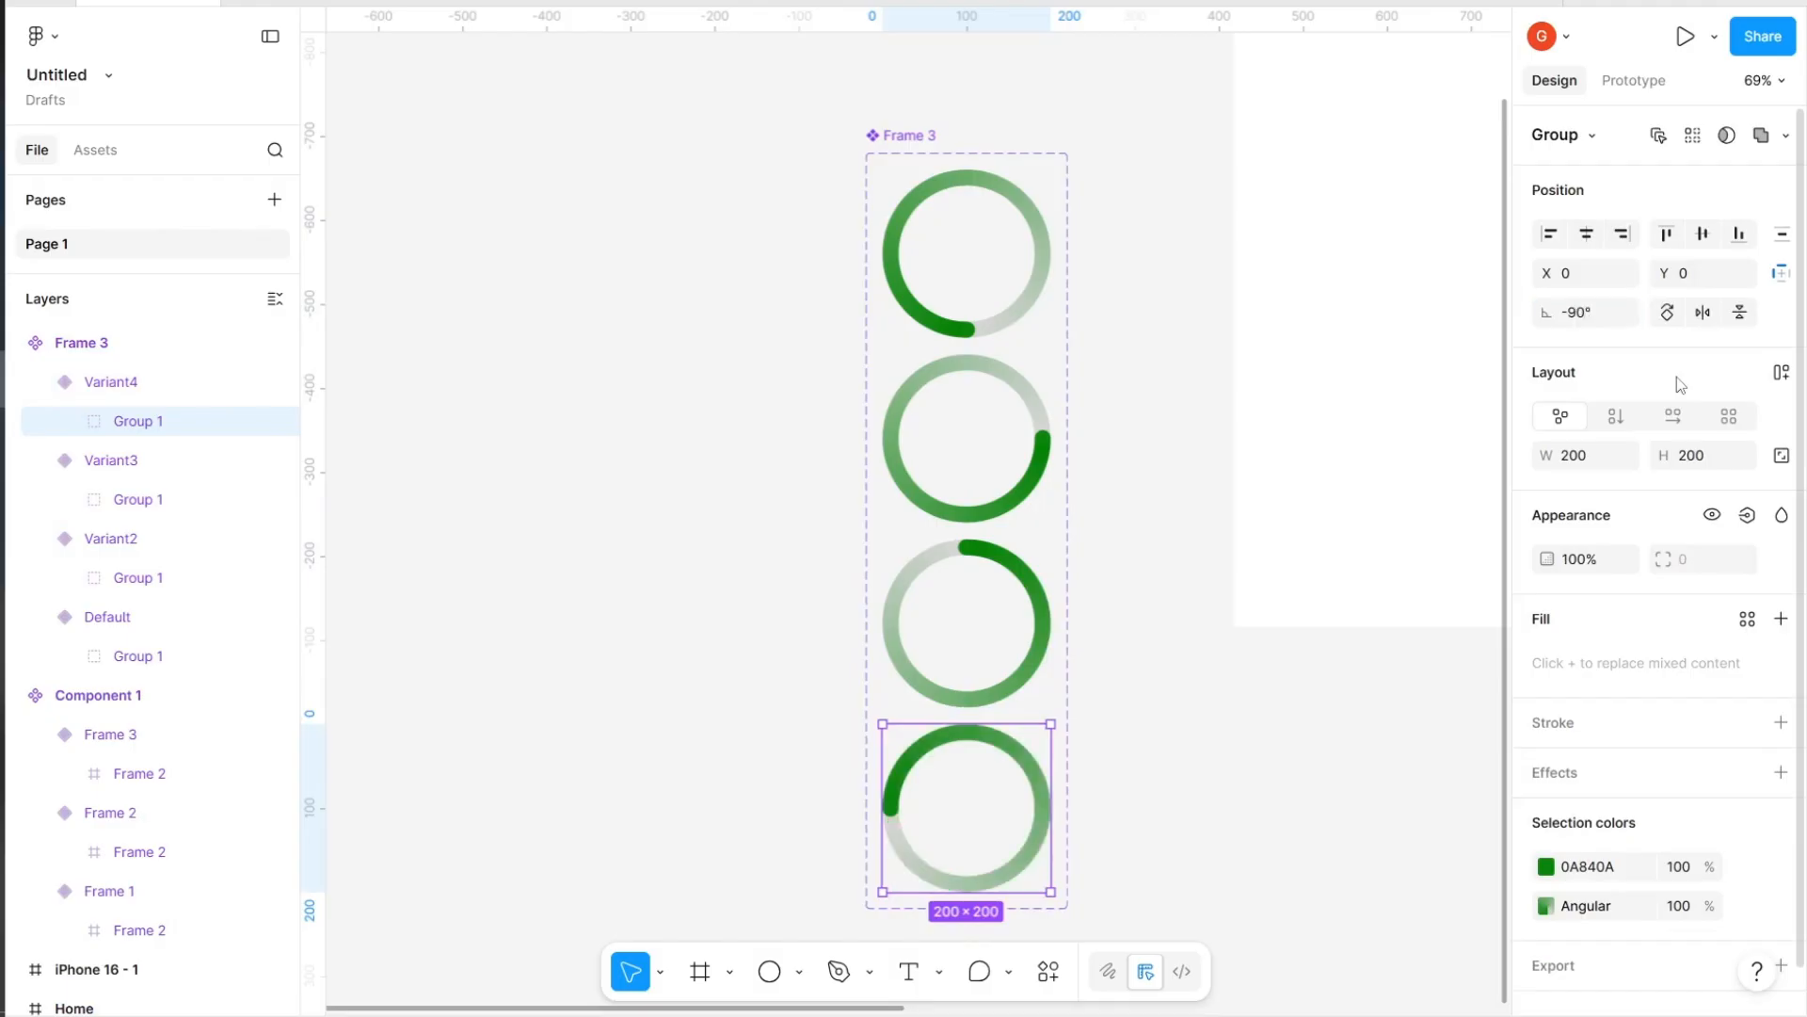
Add a prototype interaction from the Default ring variant to Variant2, triggered after a 1 ms delay
{"action": "left_click", "coordinate": [944, 320]}
{"action": "scroll", "coordinate": [951, 330], "scroll_direction": "up", "scroll_amount": 3}
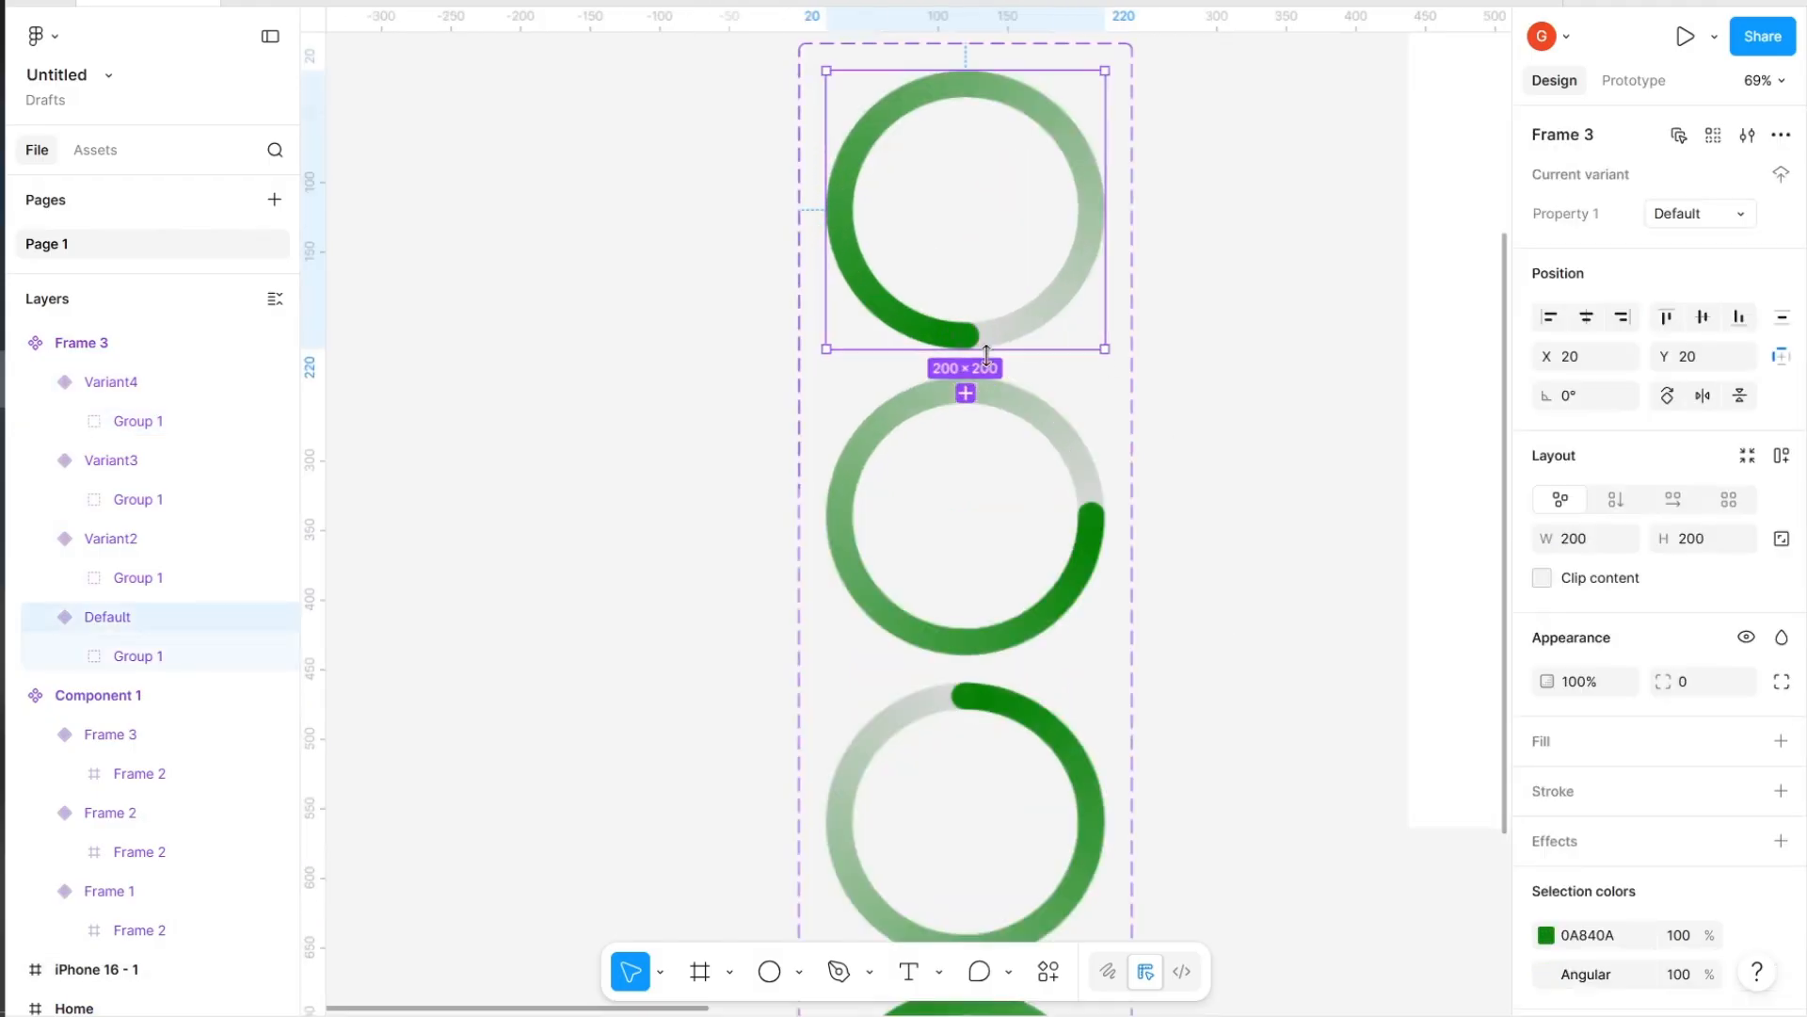
{"action": "scroll", "coordinate": [951, 377], "scroll_direction": "up", "scroll_amount": 5}
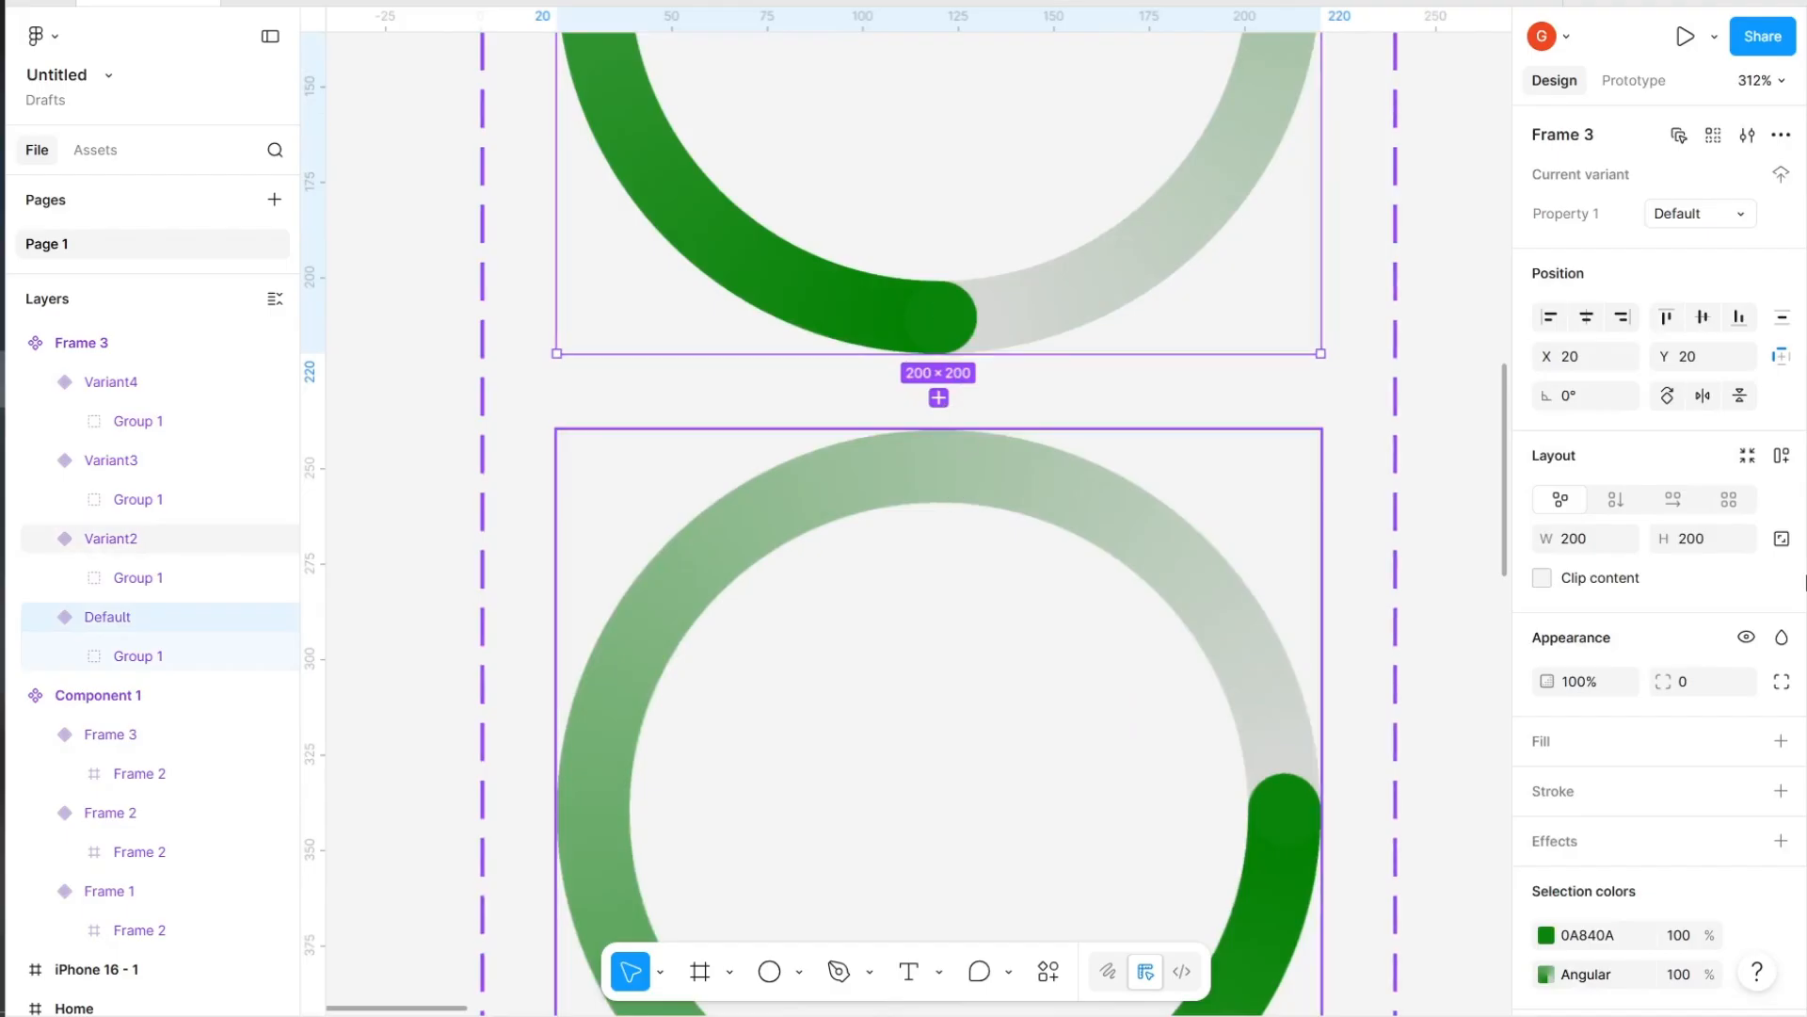
{"action": "left_click", "coordinate": [1629, 82]}
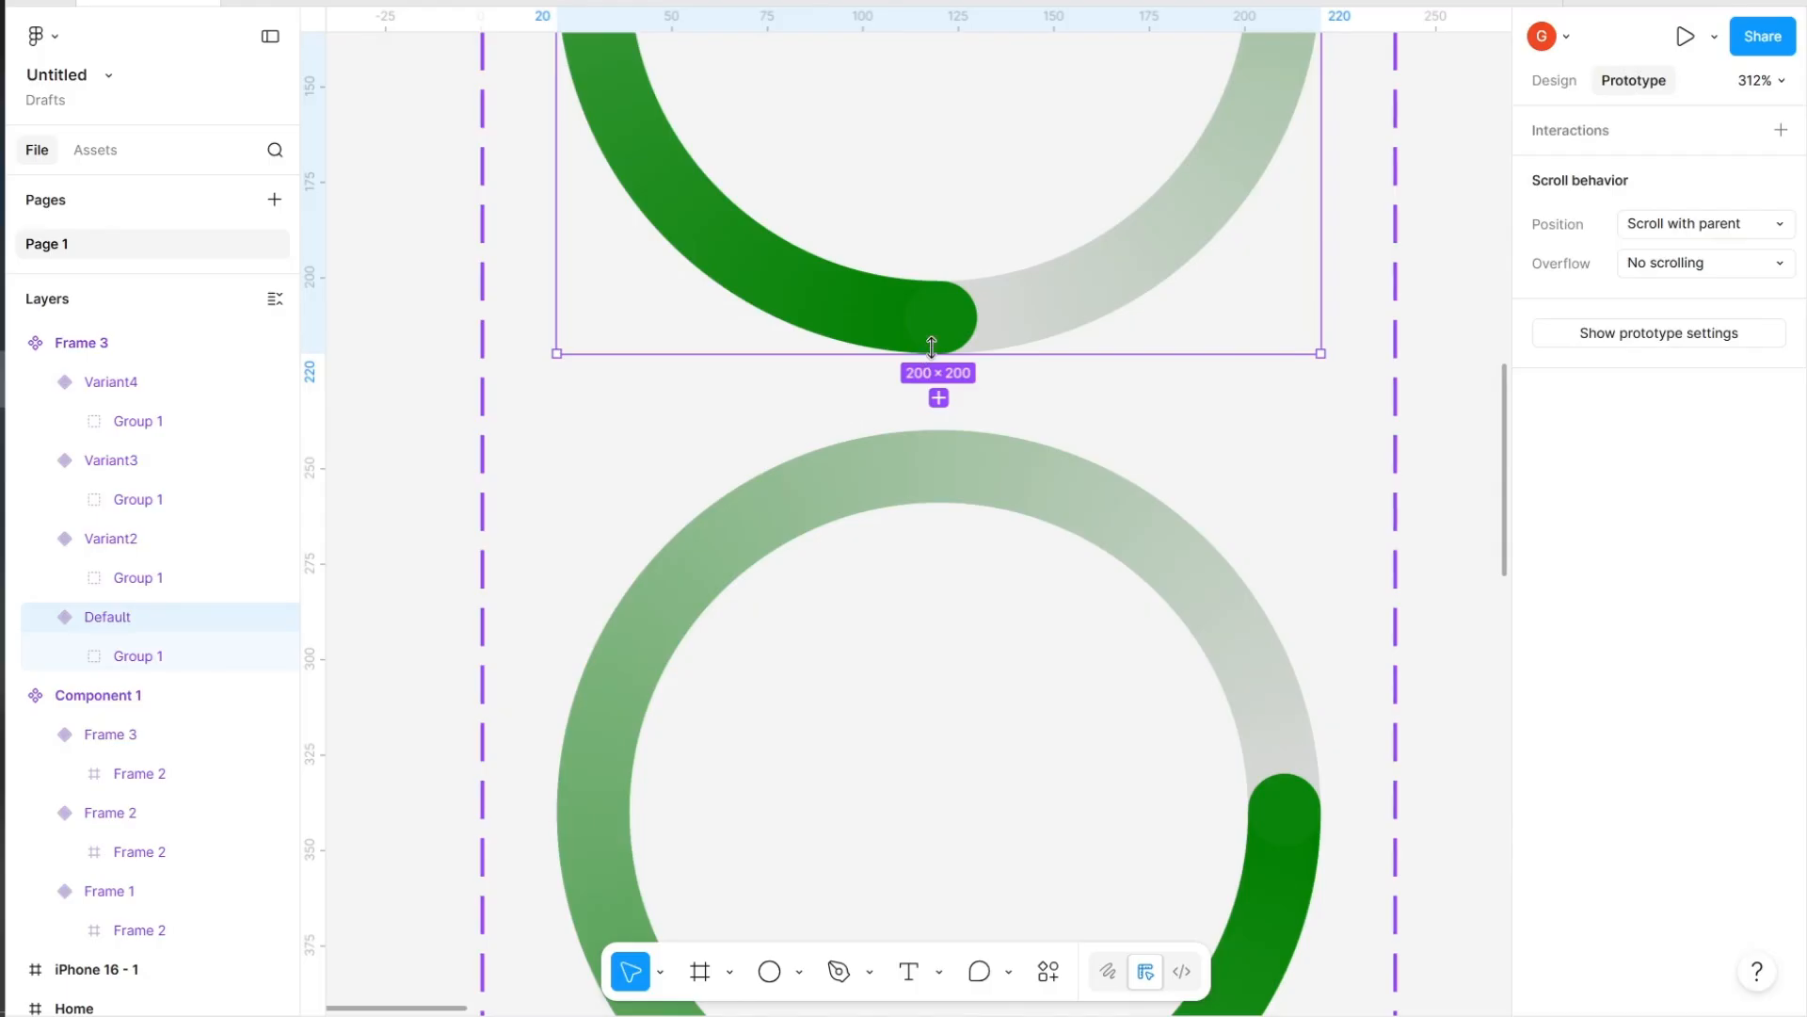
{"action": "mouse_move", "coordinate": [940, 354]}
{"action": "left_click_drag", "start_coordinate": [949, 388], "coordinate": [944, 438]}
{"action": "left_click", "coordinate": [1024, 554]}
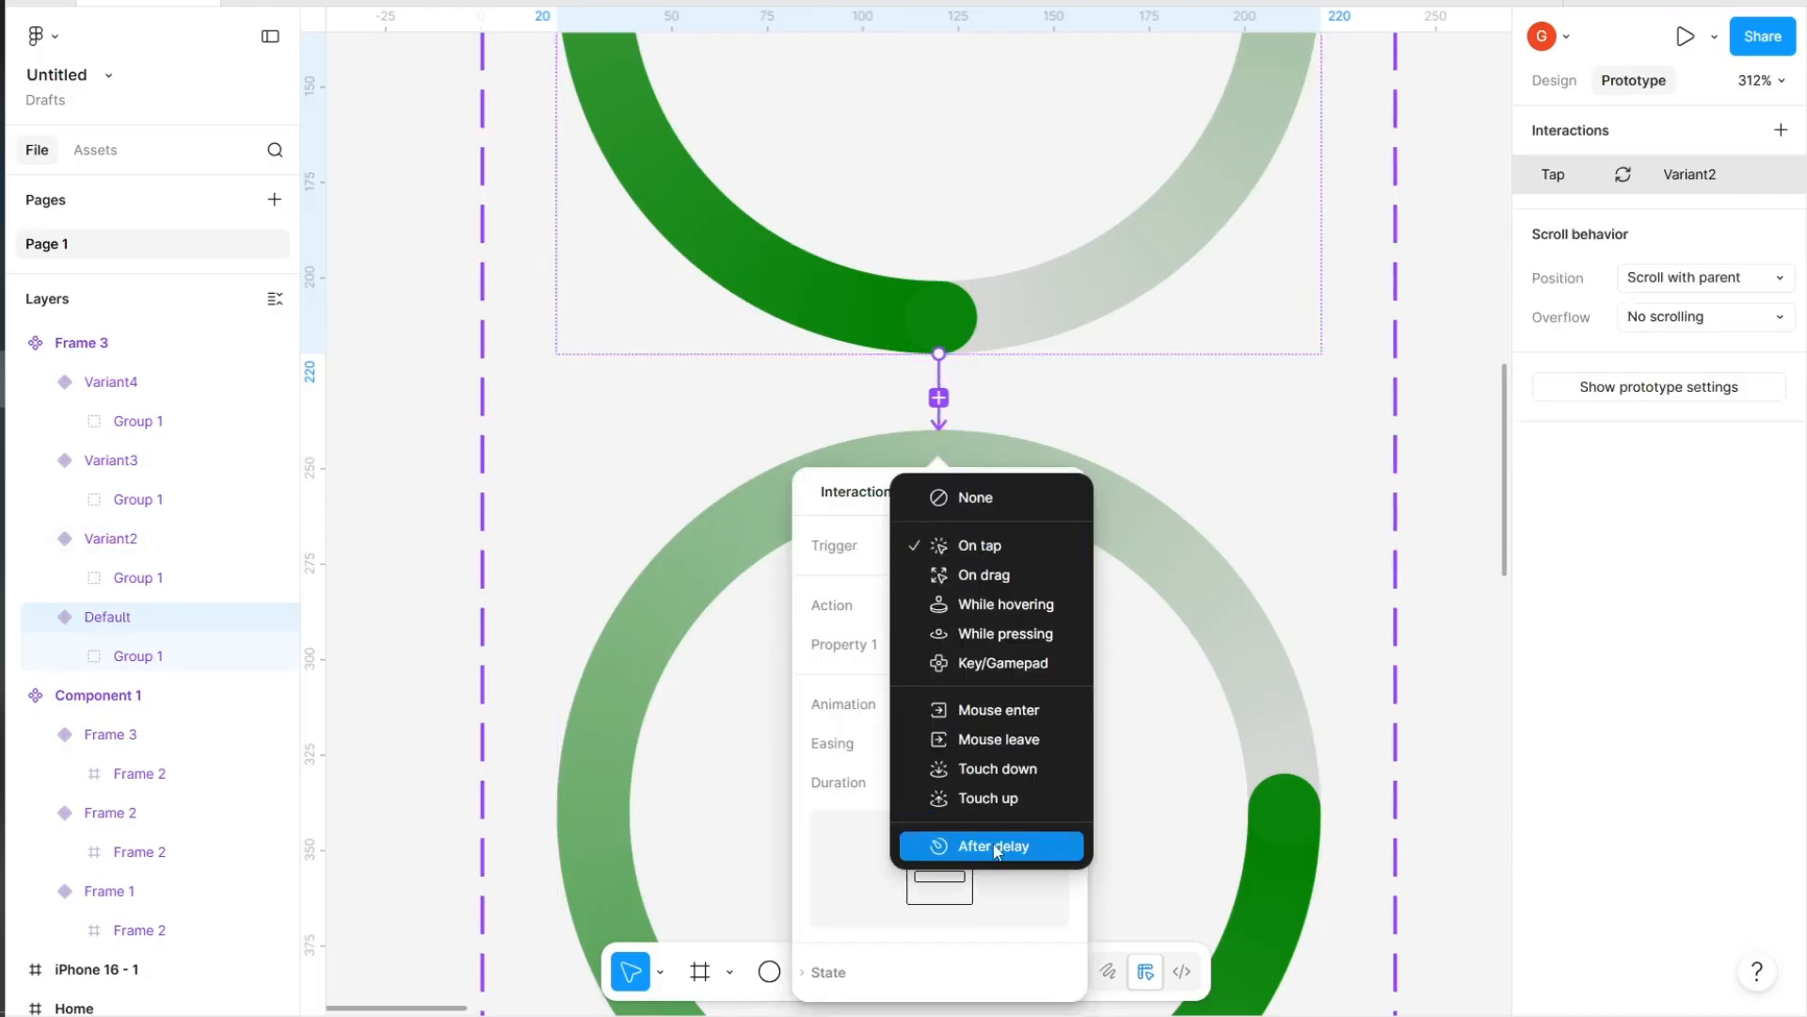
{"action": "left_click", "coordinate": [998, 845]}
{"action": "left_click", "coordinate": [997, 578]}
{"action": "type", "text": "1"}
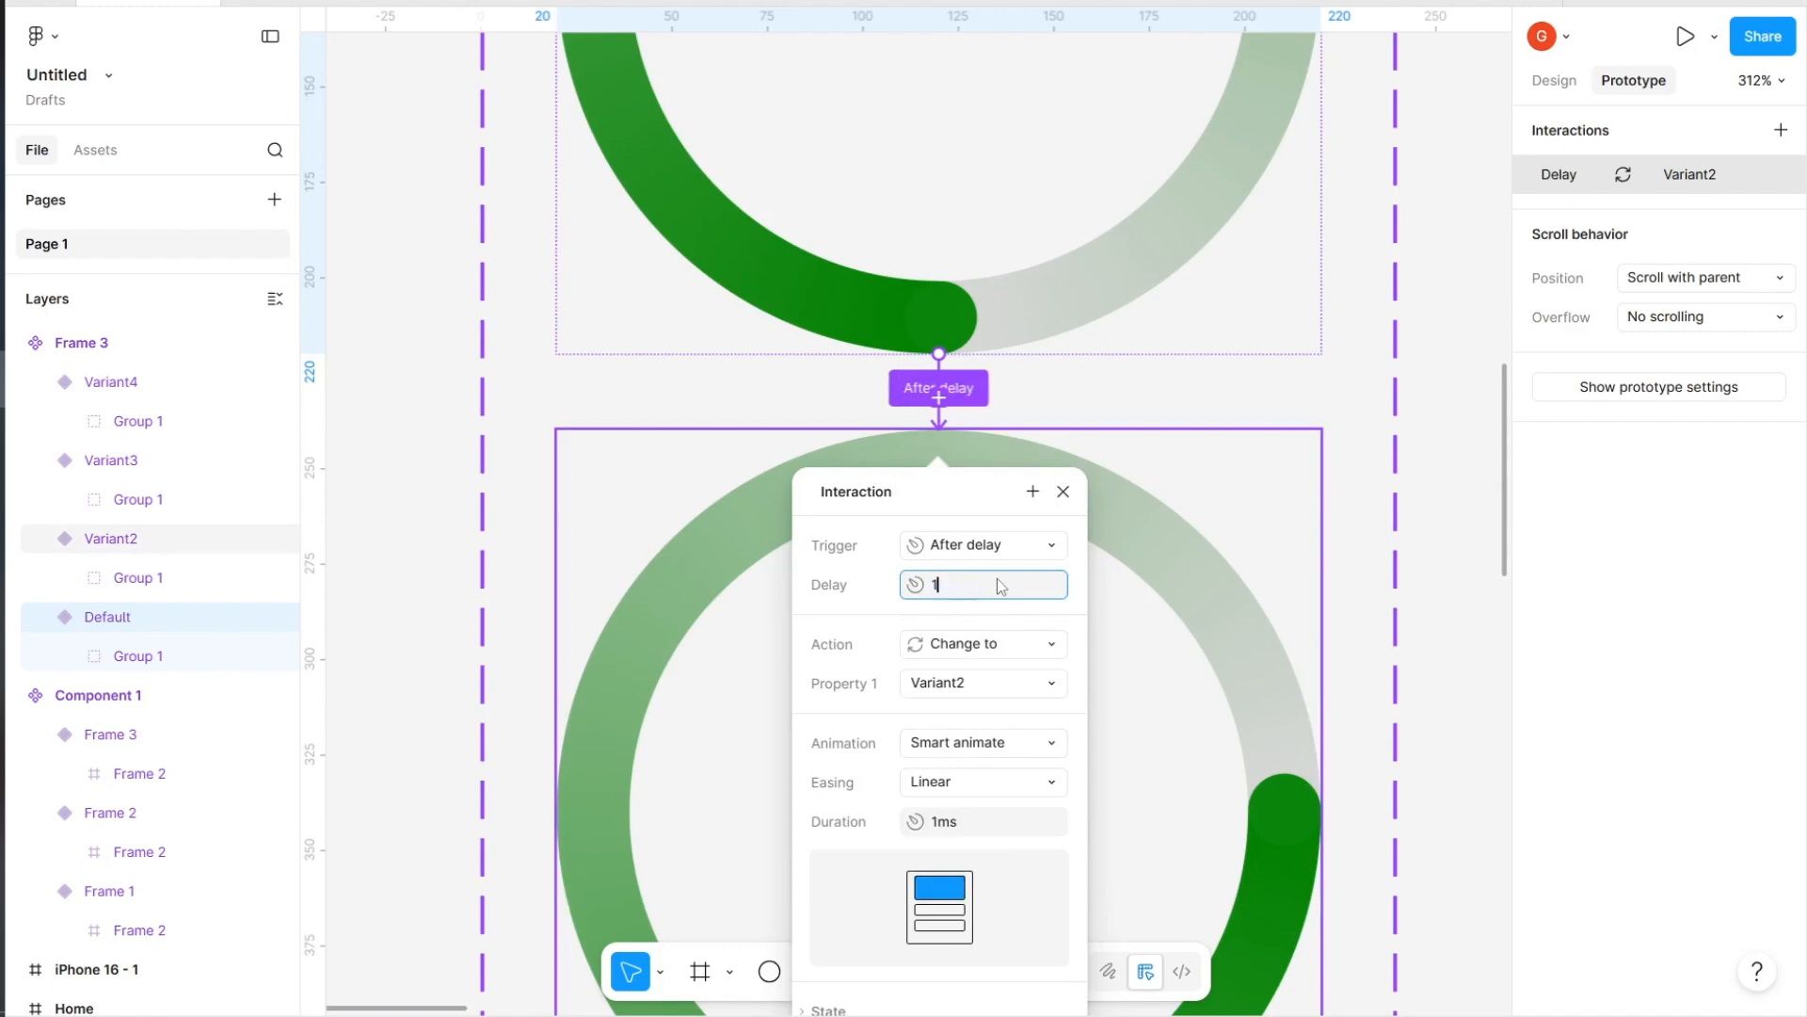
{"action": "key", "text": "Return"}
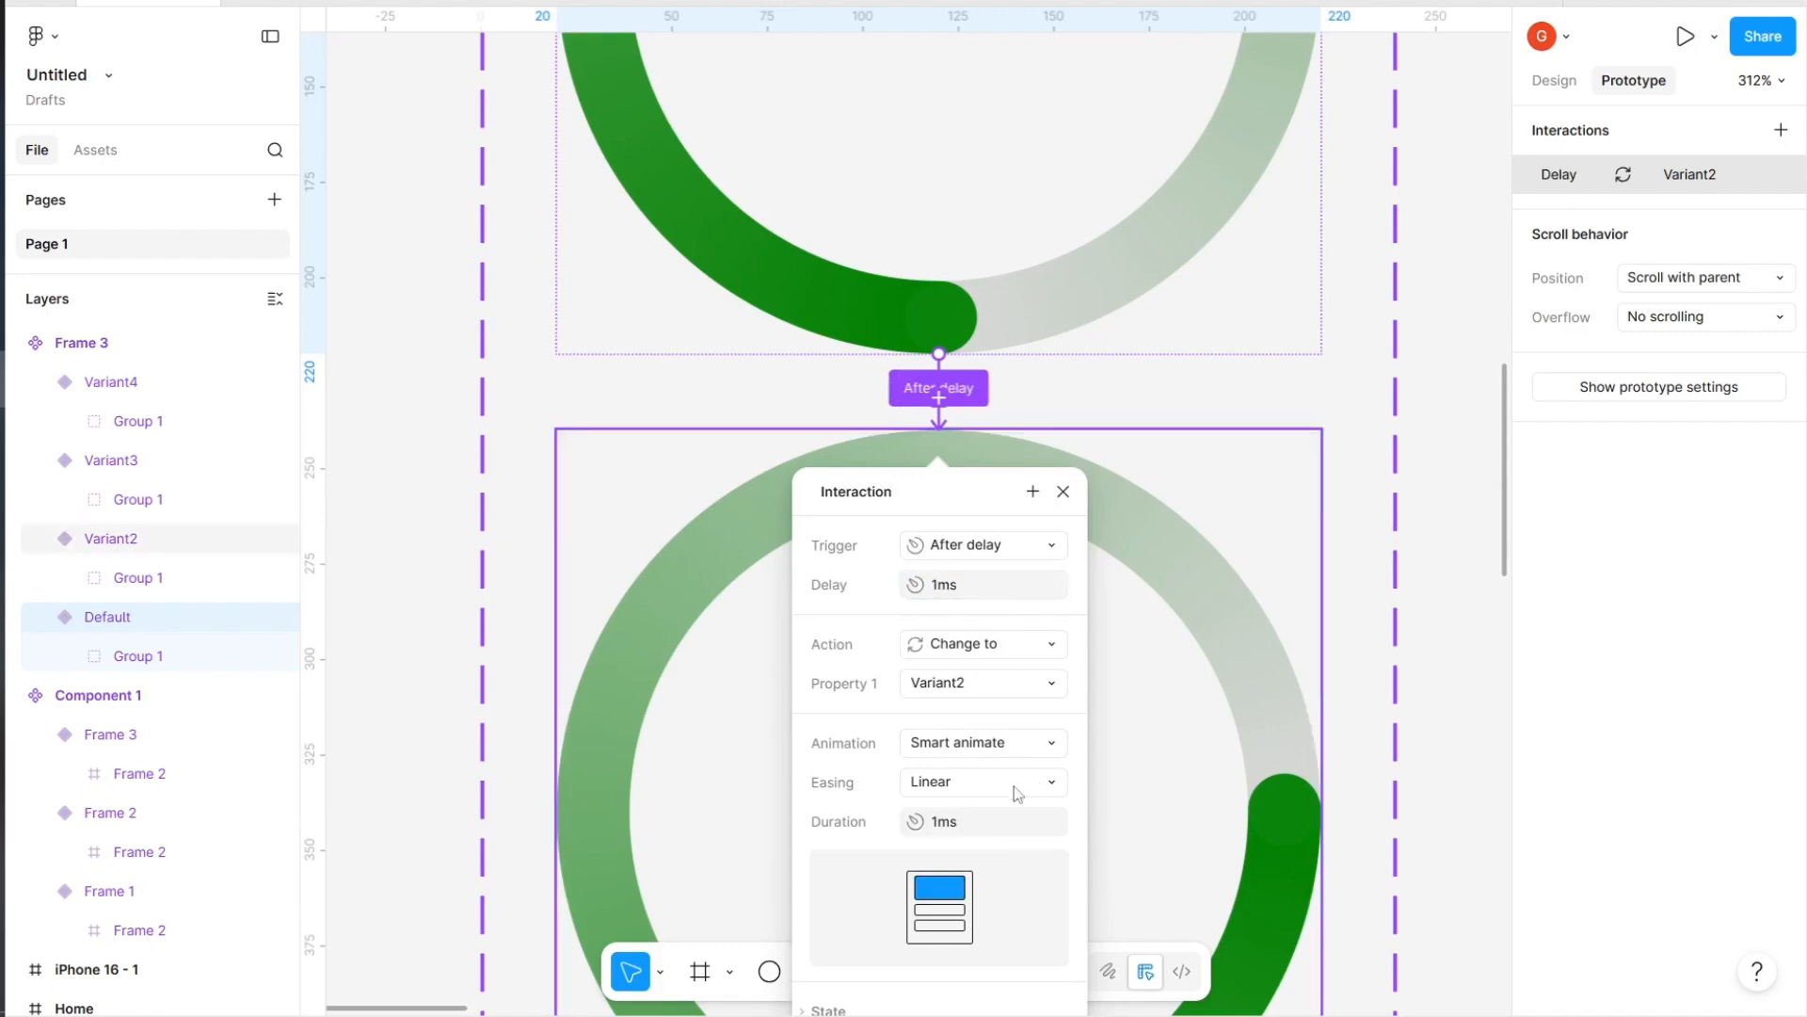
Set the animation duration of the Default-to-Variant2 interaction to 600 ms and close its settings
{"action": "left_click", "coordinate": [982, 834]}
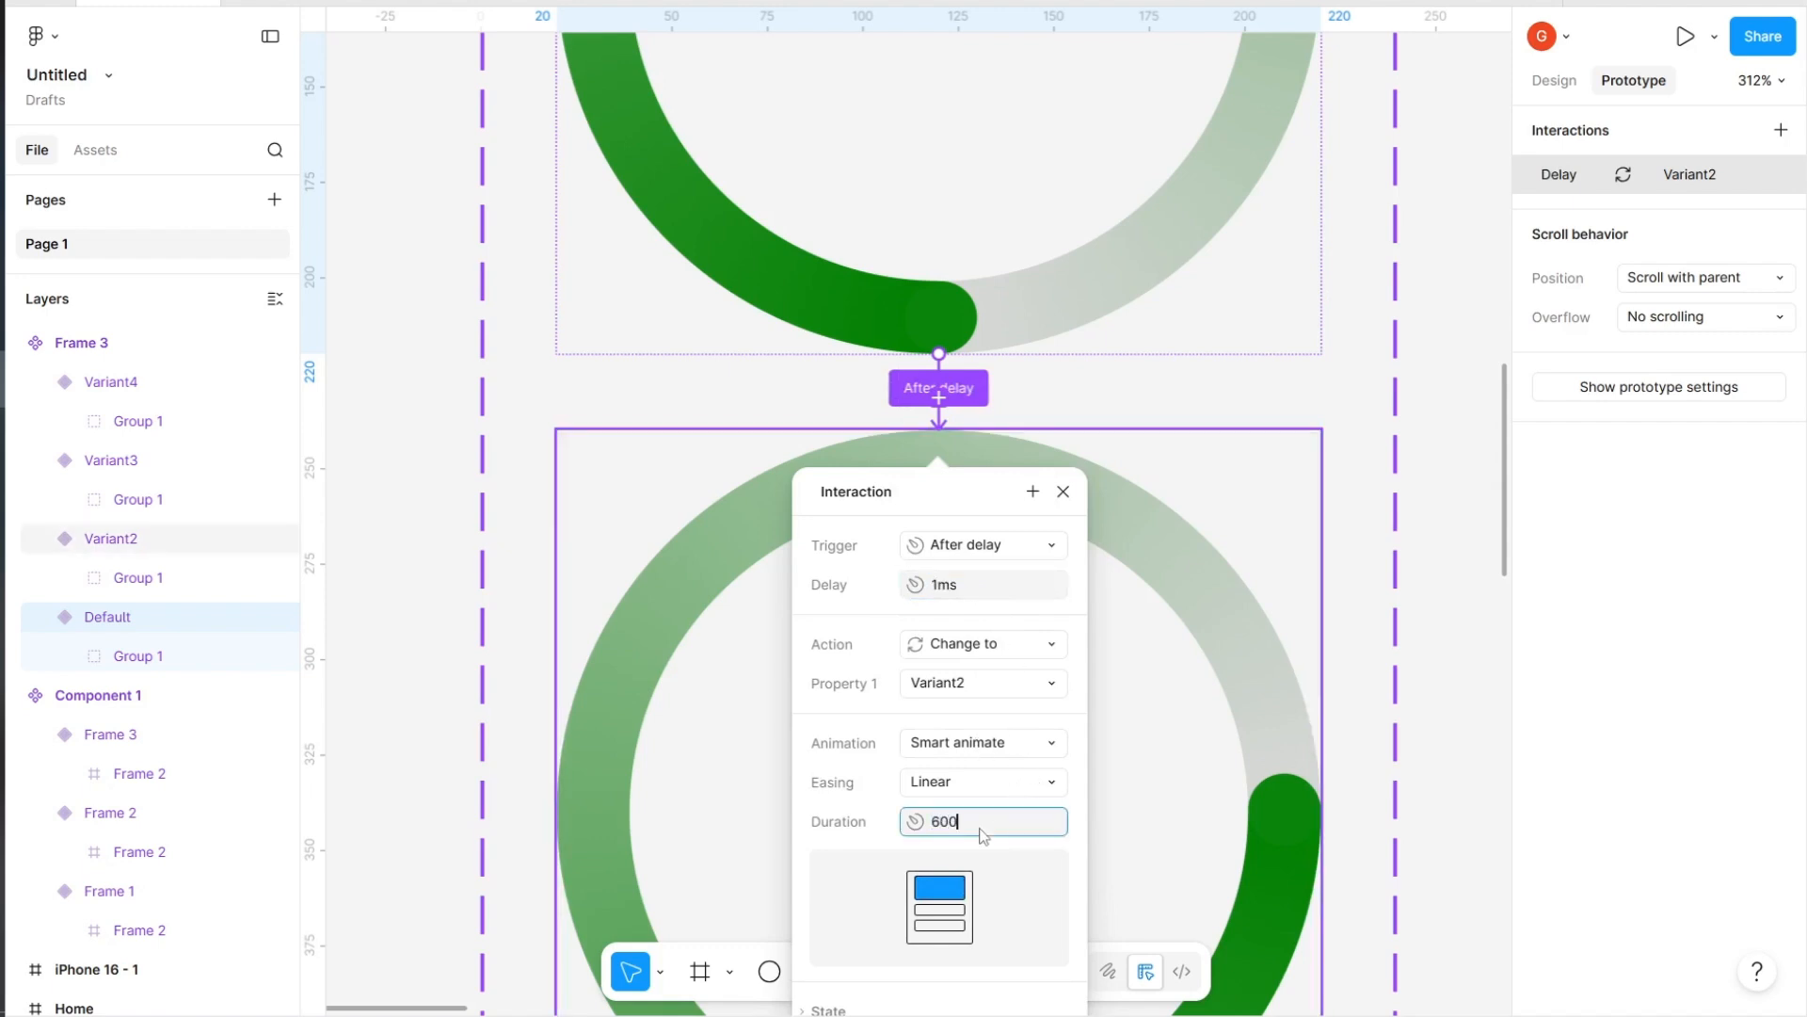
{"action": "key", "text": "Return"}
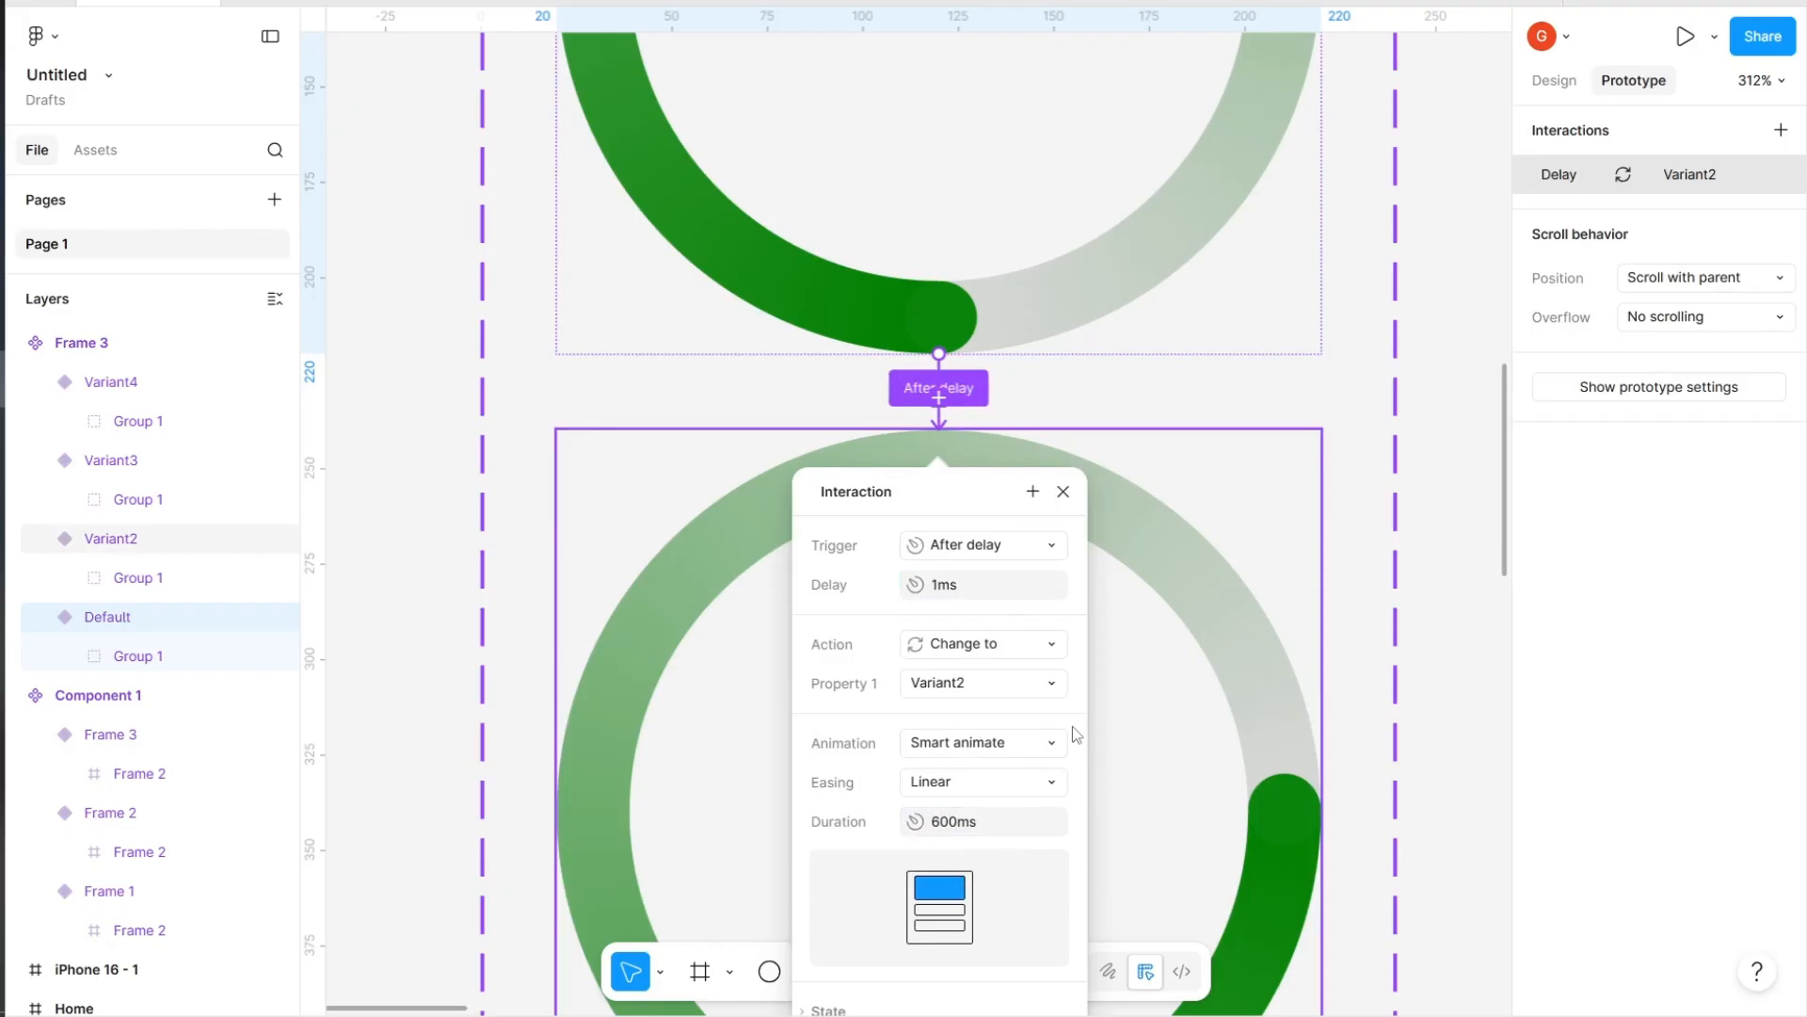
{"action": "scroll", "coordinate": [1076, 733], "scroll_direction": "down", "scroll_amount": 3}
{"action": "left_click", "coordinate": [1114, 605]}
Connect the Variant2 ring to Variant3 with an After delay trigger of 1 ms
{"action": "scroll", "coordinate": [1170, 589], "scroll_direction": "down", "scroll_amount": 2}
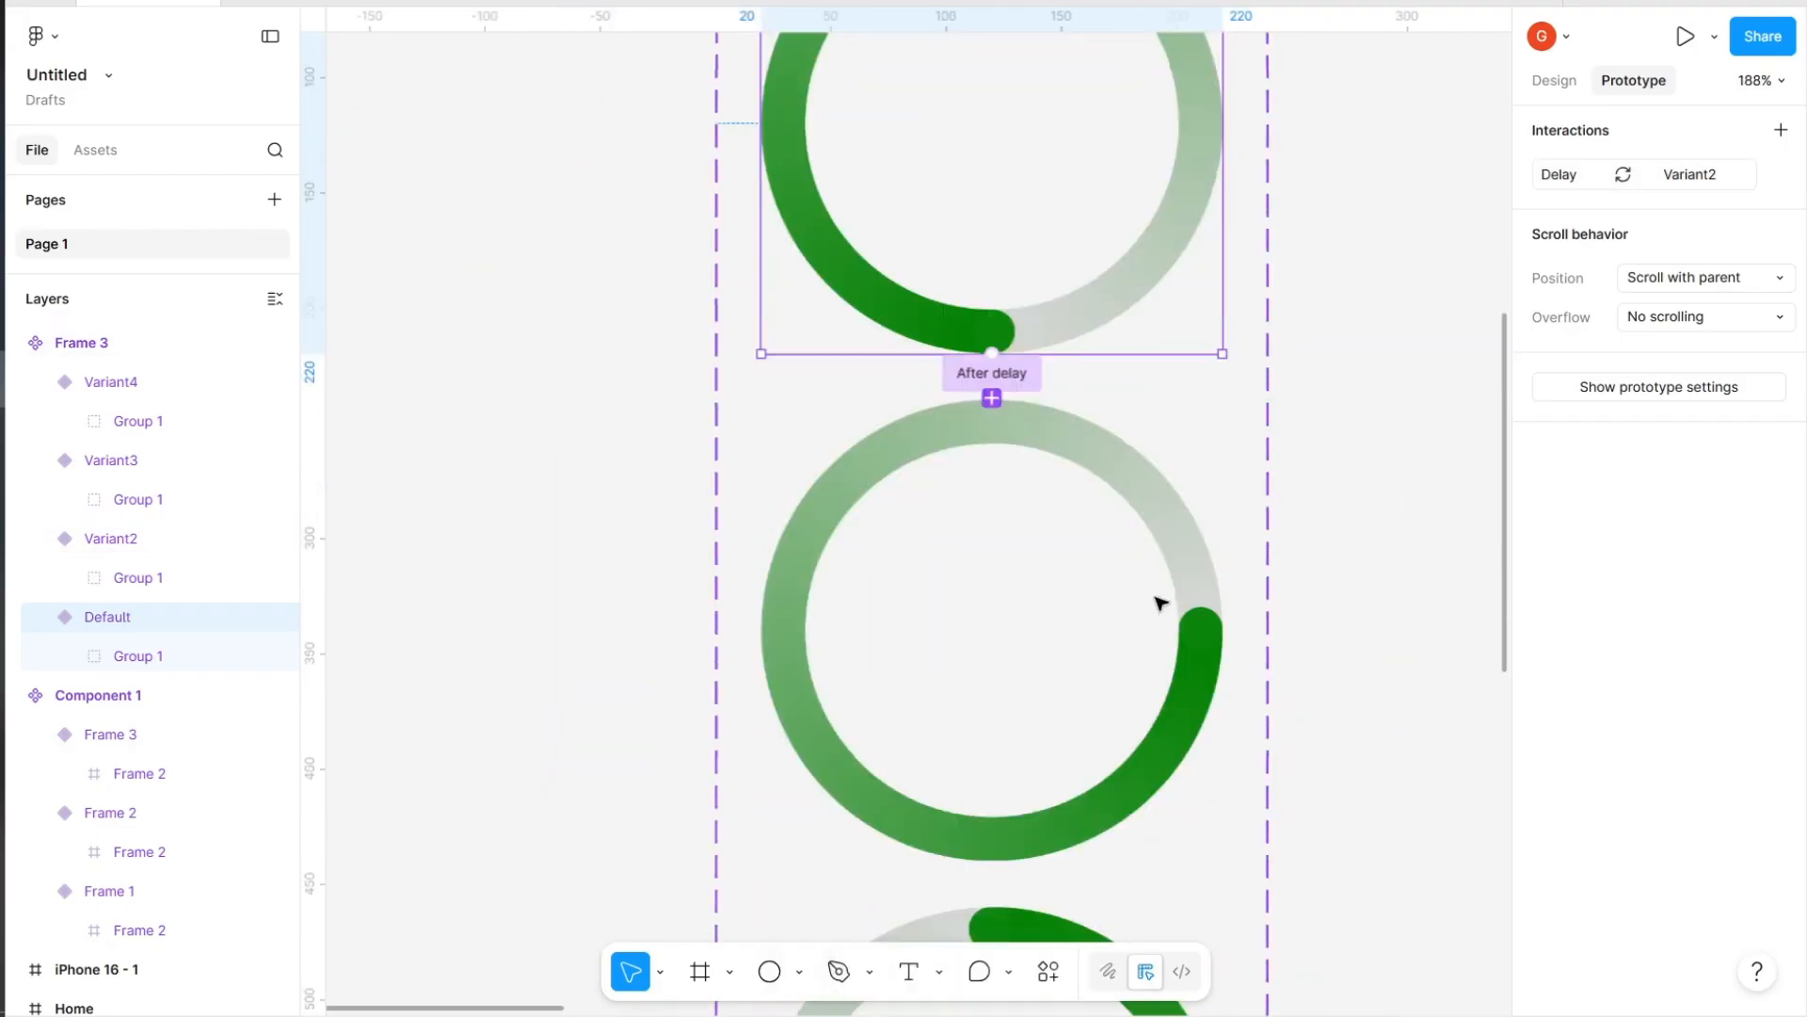
{"action": "scroll", "coordinate": [1160, 603], "scroll_direction": "down", "scroll_amount": 5}
{"action": "left_click", "coordinate": [993, 422]}
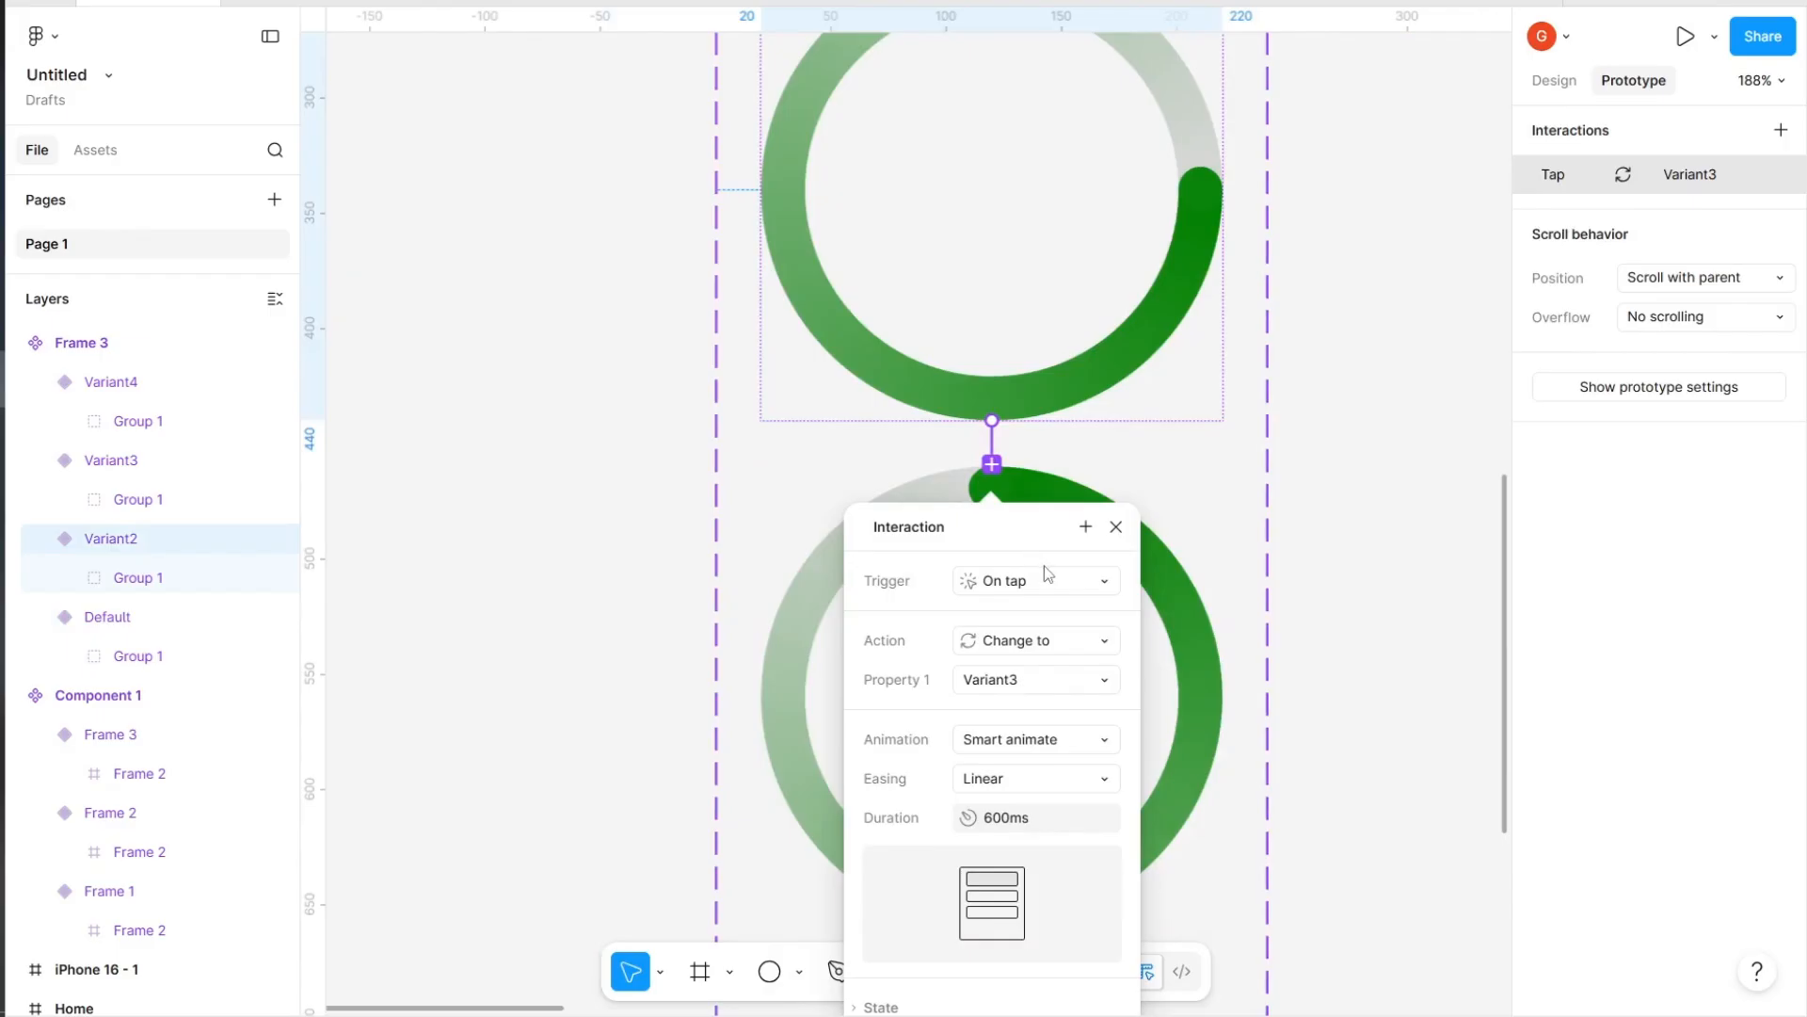
{"action": "left_click", "coordinate": [1047, 583]}
{"action": "key", "text": "Escape"}
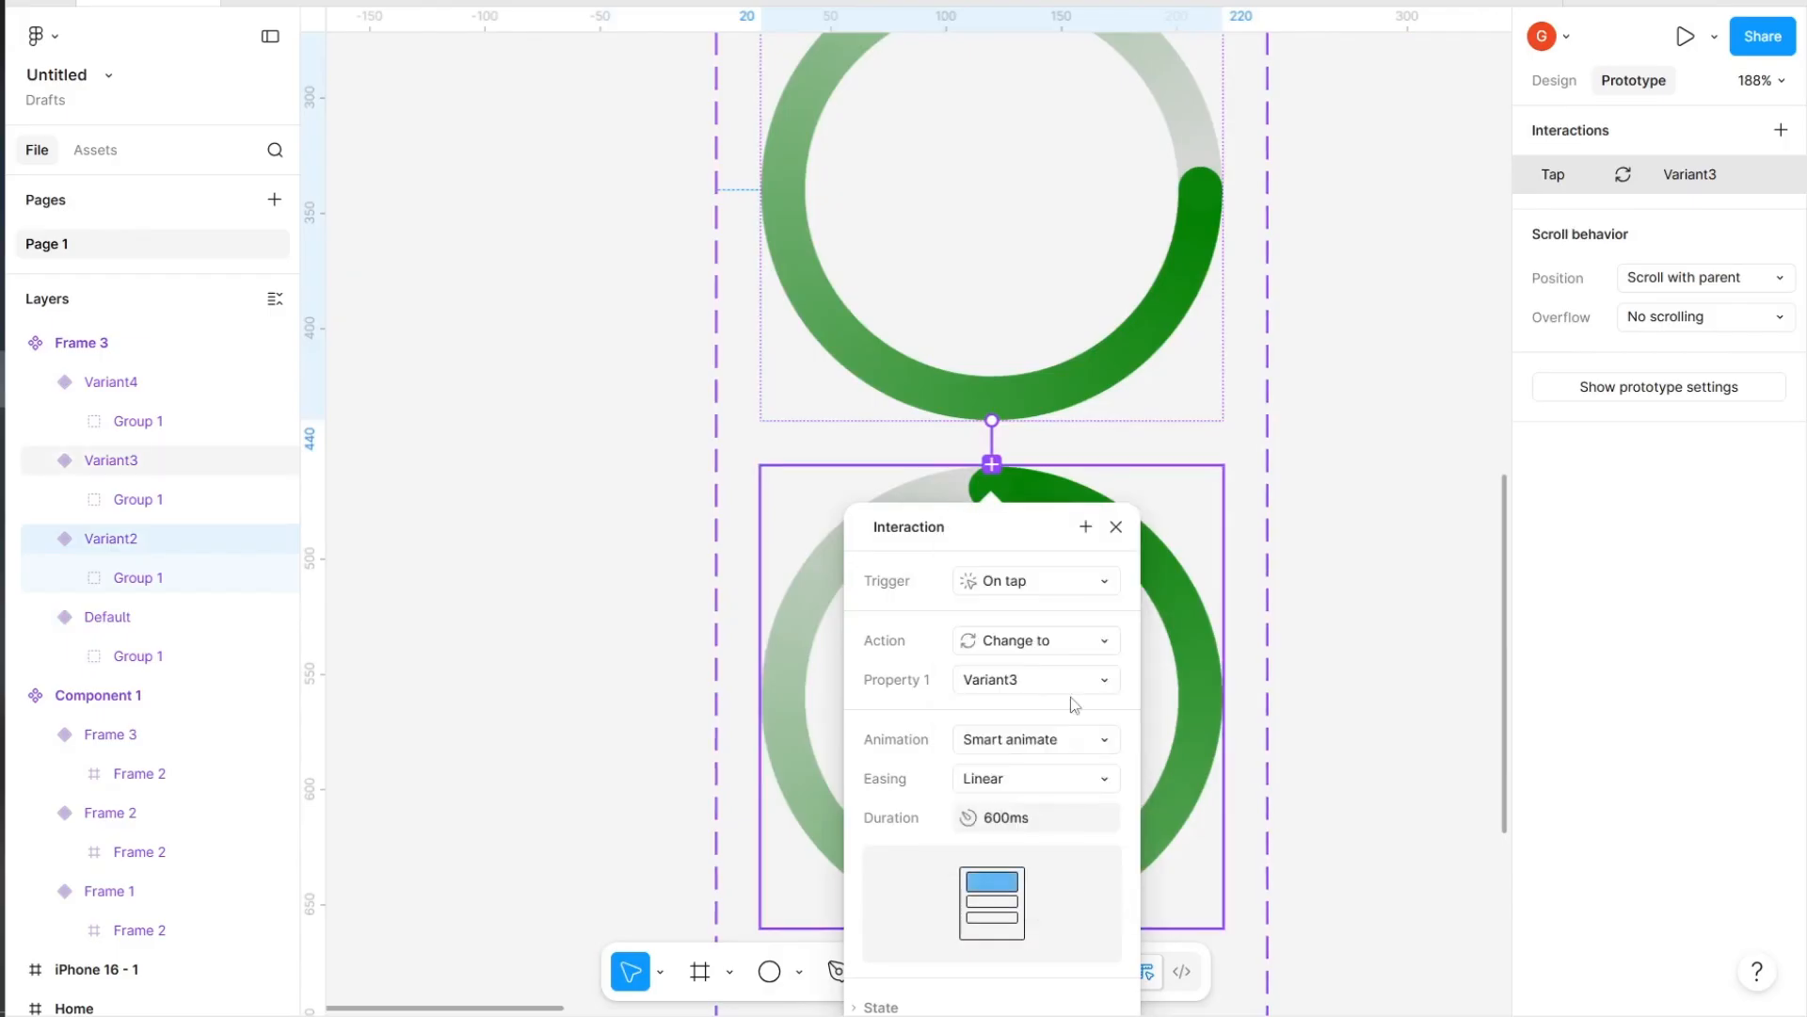
{"action": "left_click", "coordinate": [1063, 578]}
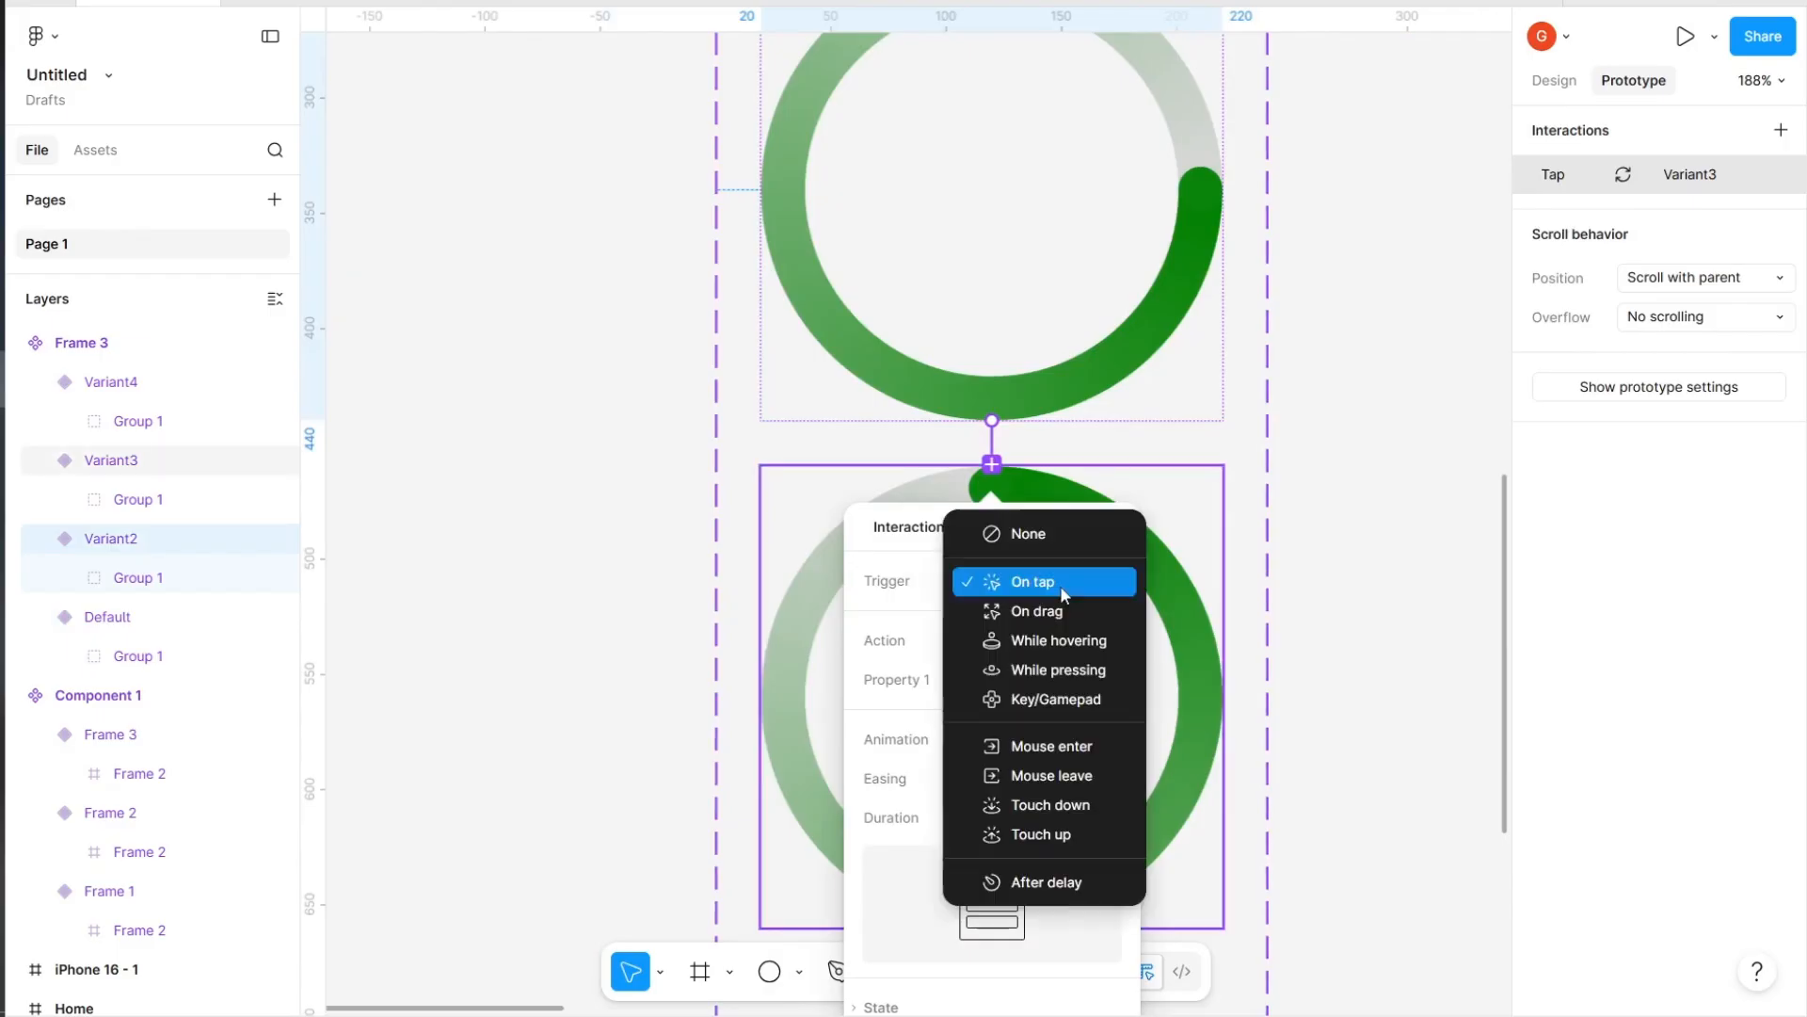
{"action": "left_click", "coordinate": [1050, 882]}
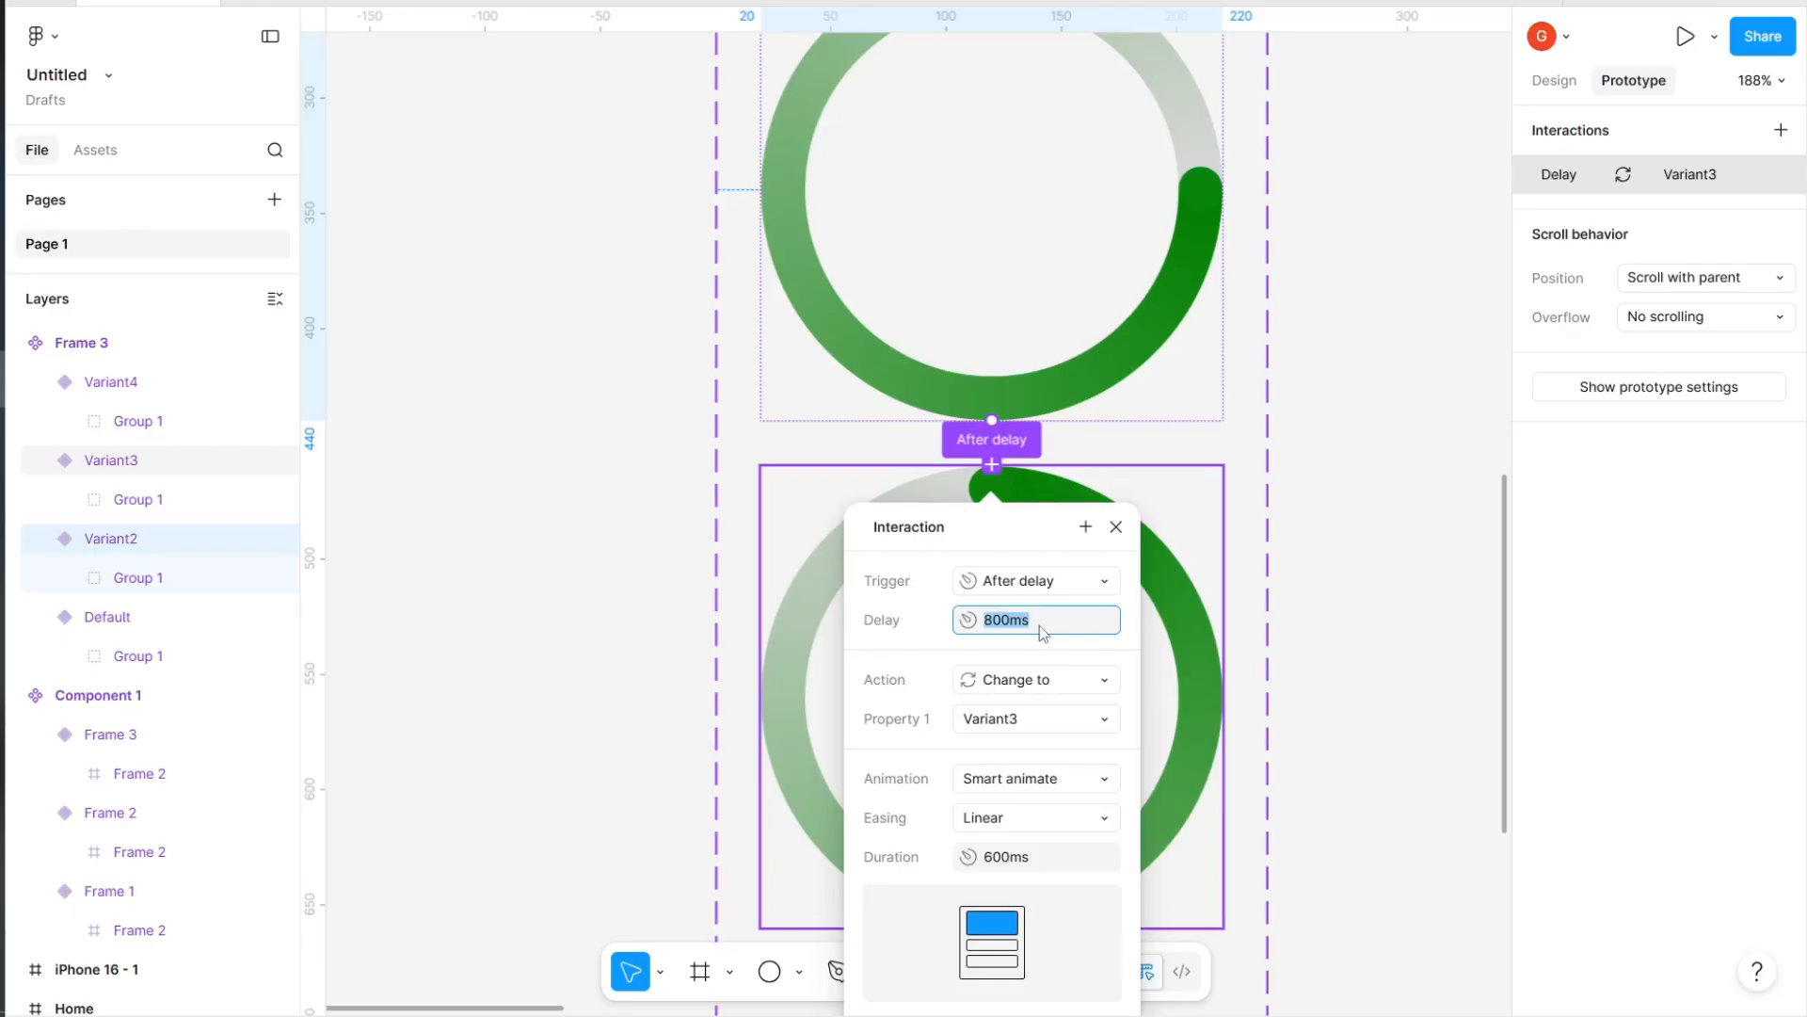
{"action": "type", "text": "1"}
{"action": "key", "text": "Return"}
{"action": "left_click", "coordinate": [1336, 646]}
Connect the Variant3 ring to Variant4 with an After delay trigger of 1 ms
{"action": "scroll", "coordinate": [1337, 646], "scroll_direction": "down", "scroll_amount": 5}
{"action": "scroll", "coordinate": [1277, 673], "scroll_direction": "down", "scroll_amount": 2}
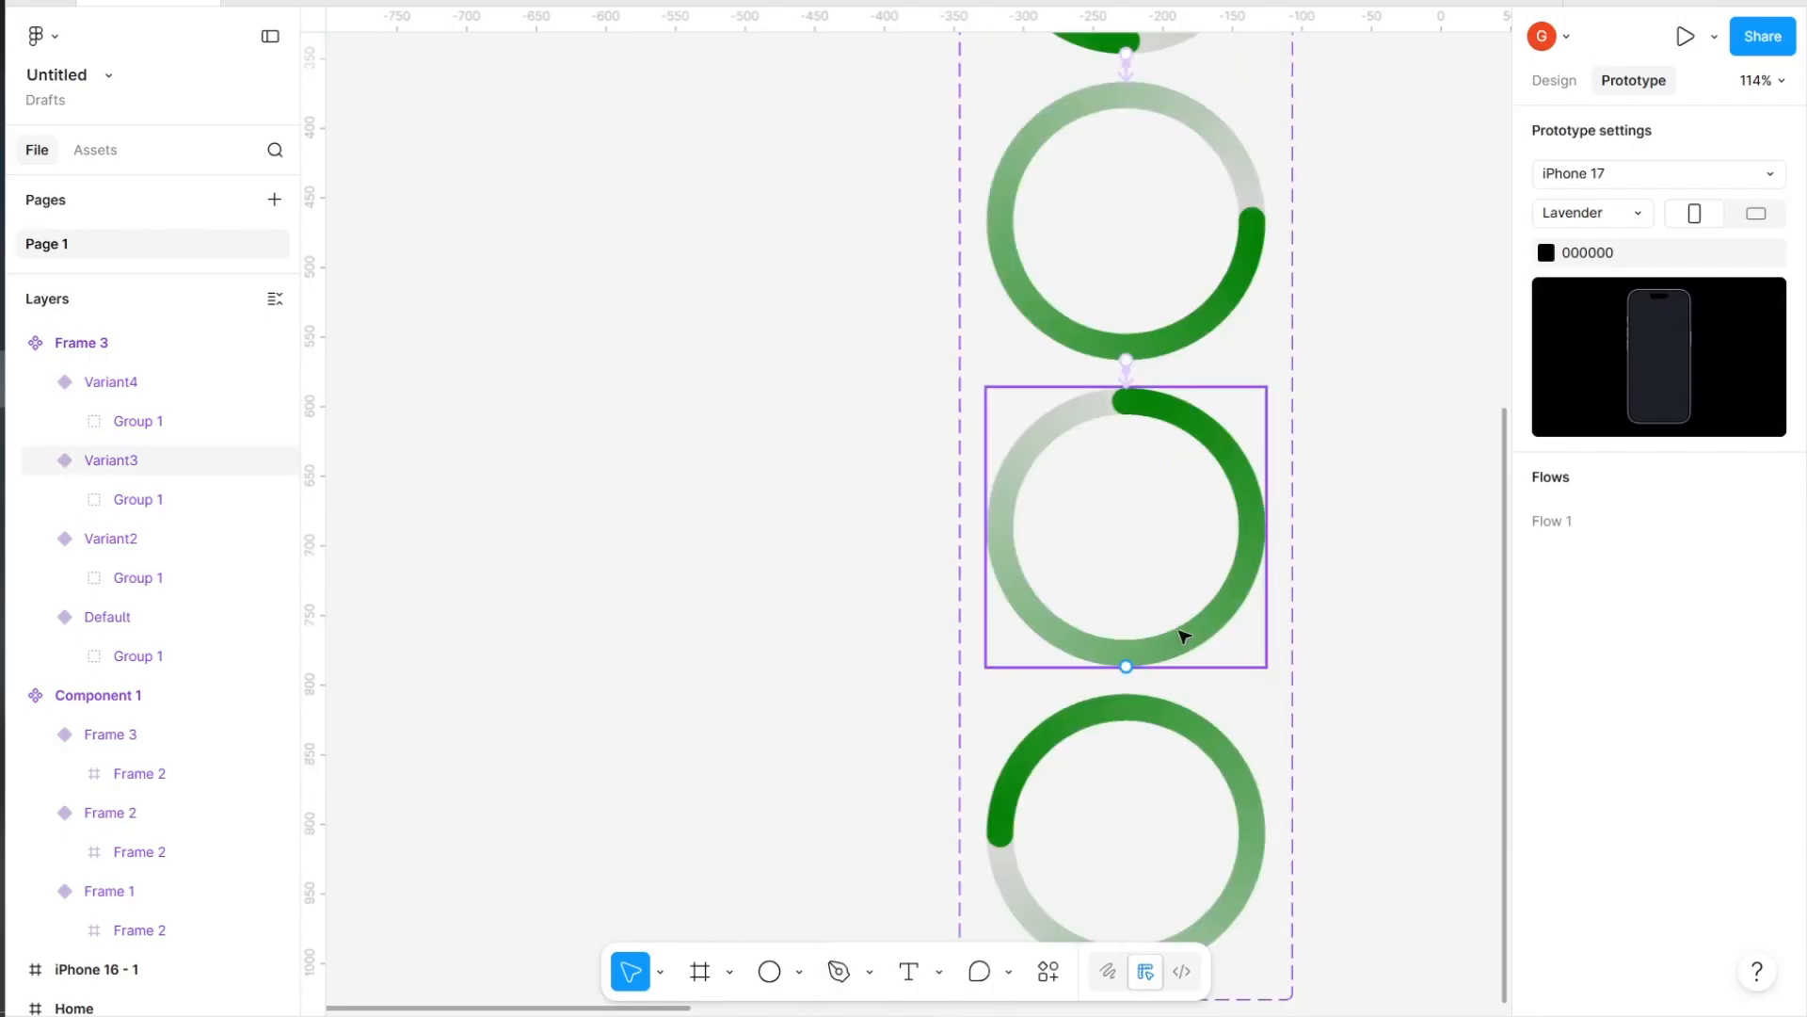
{"action": "left_click", "coordinate": [1128, 671]}
{"action": "mouse_move", "coordinate": [1139, 716]}
{"action": "left_mouse_down"}
{"action": "mouse_move", "coordinate": [1144, 734]}
{"action": "mouse_move", "coordinate": [1172, 714]}
{"action": "left_mouse_up"}
{"action": "left_click", "coordinate": [1177, 708]}
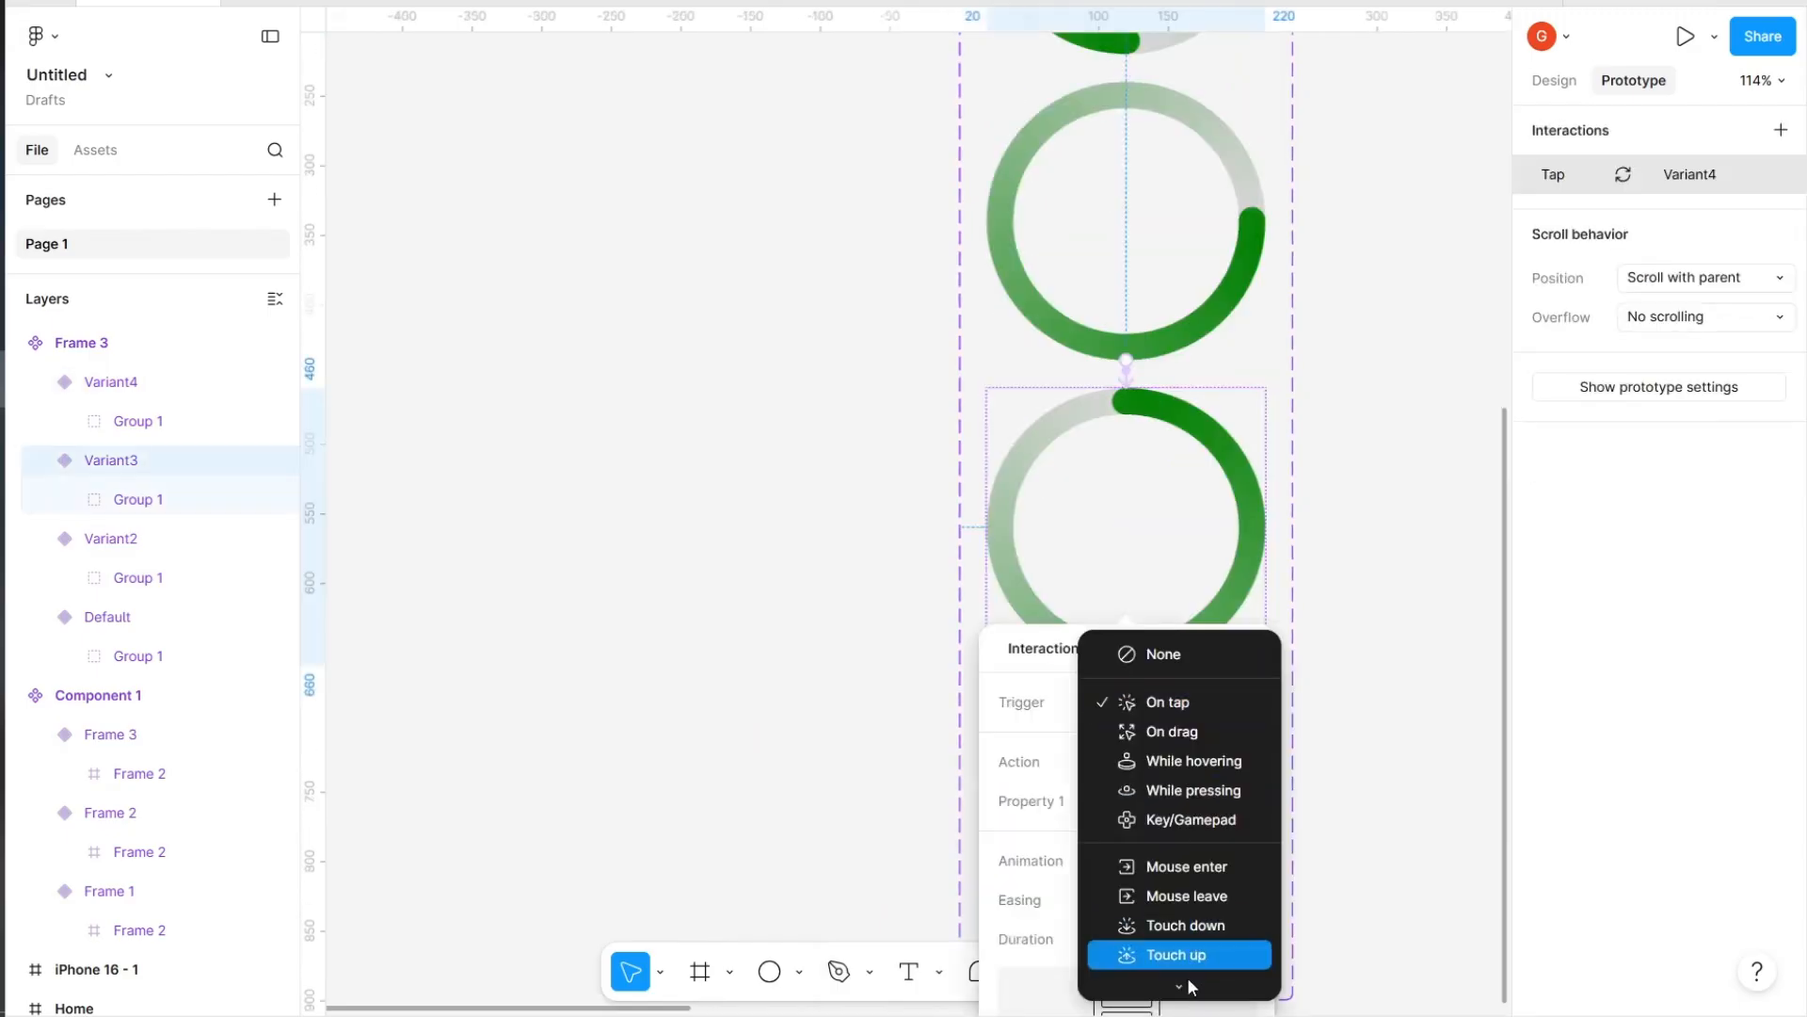
{"action": "scroll", "coordinate": [1177, 973], "scroll_direction": "down", "scroll_amount": 3}
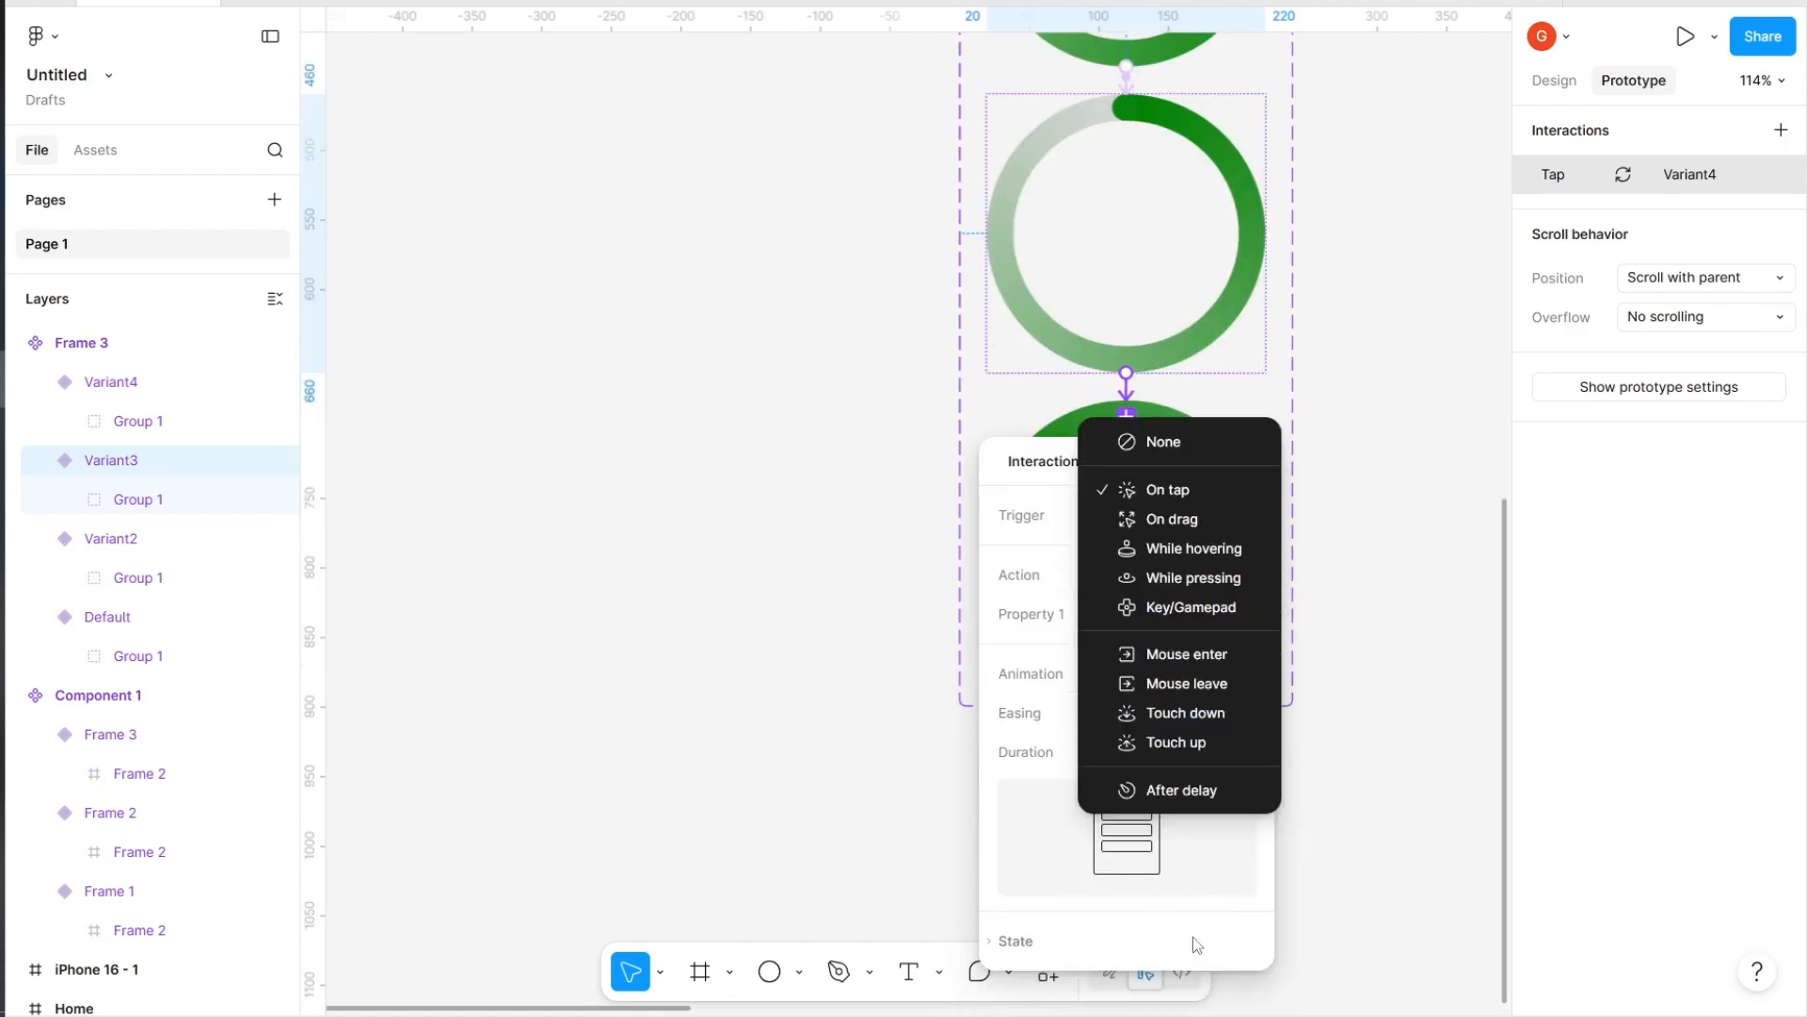
{"action": "left_click", "coordinate": [1205, 803]}
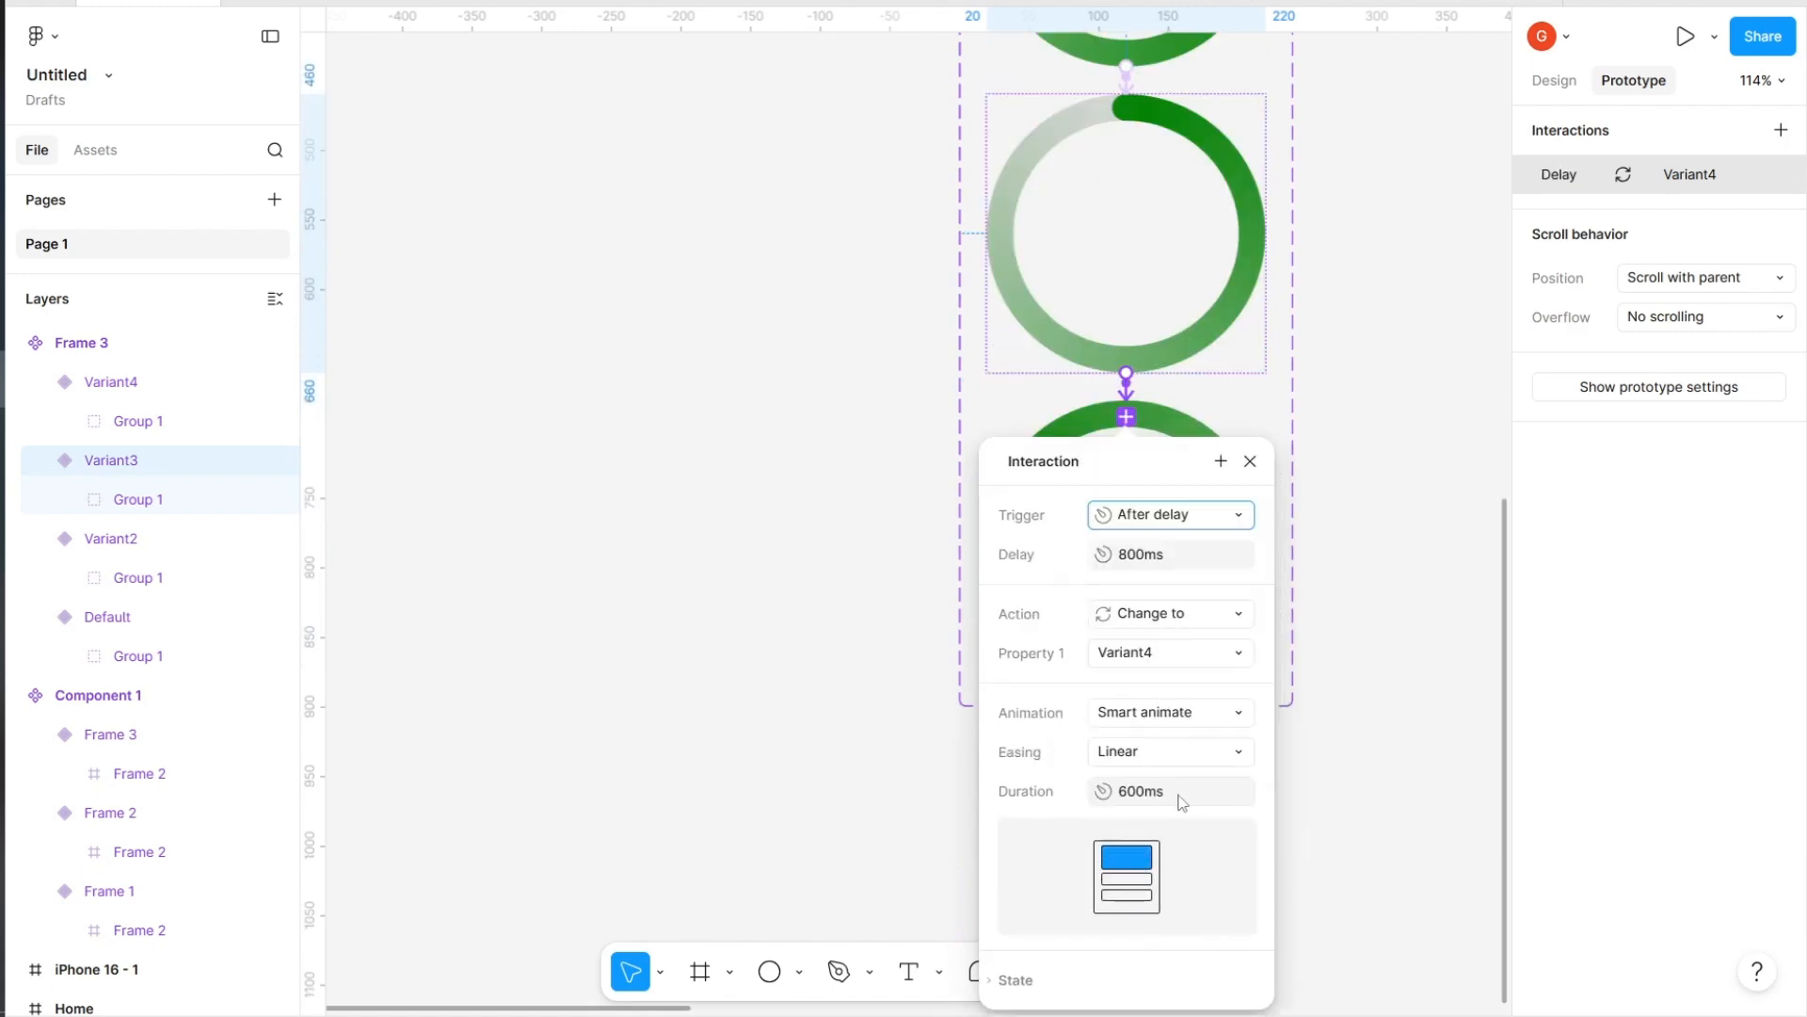
{"action": "left_click", "coordinate": [1186, 565]}
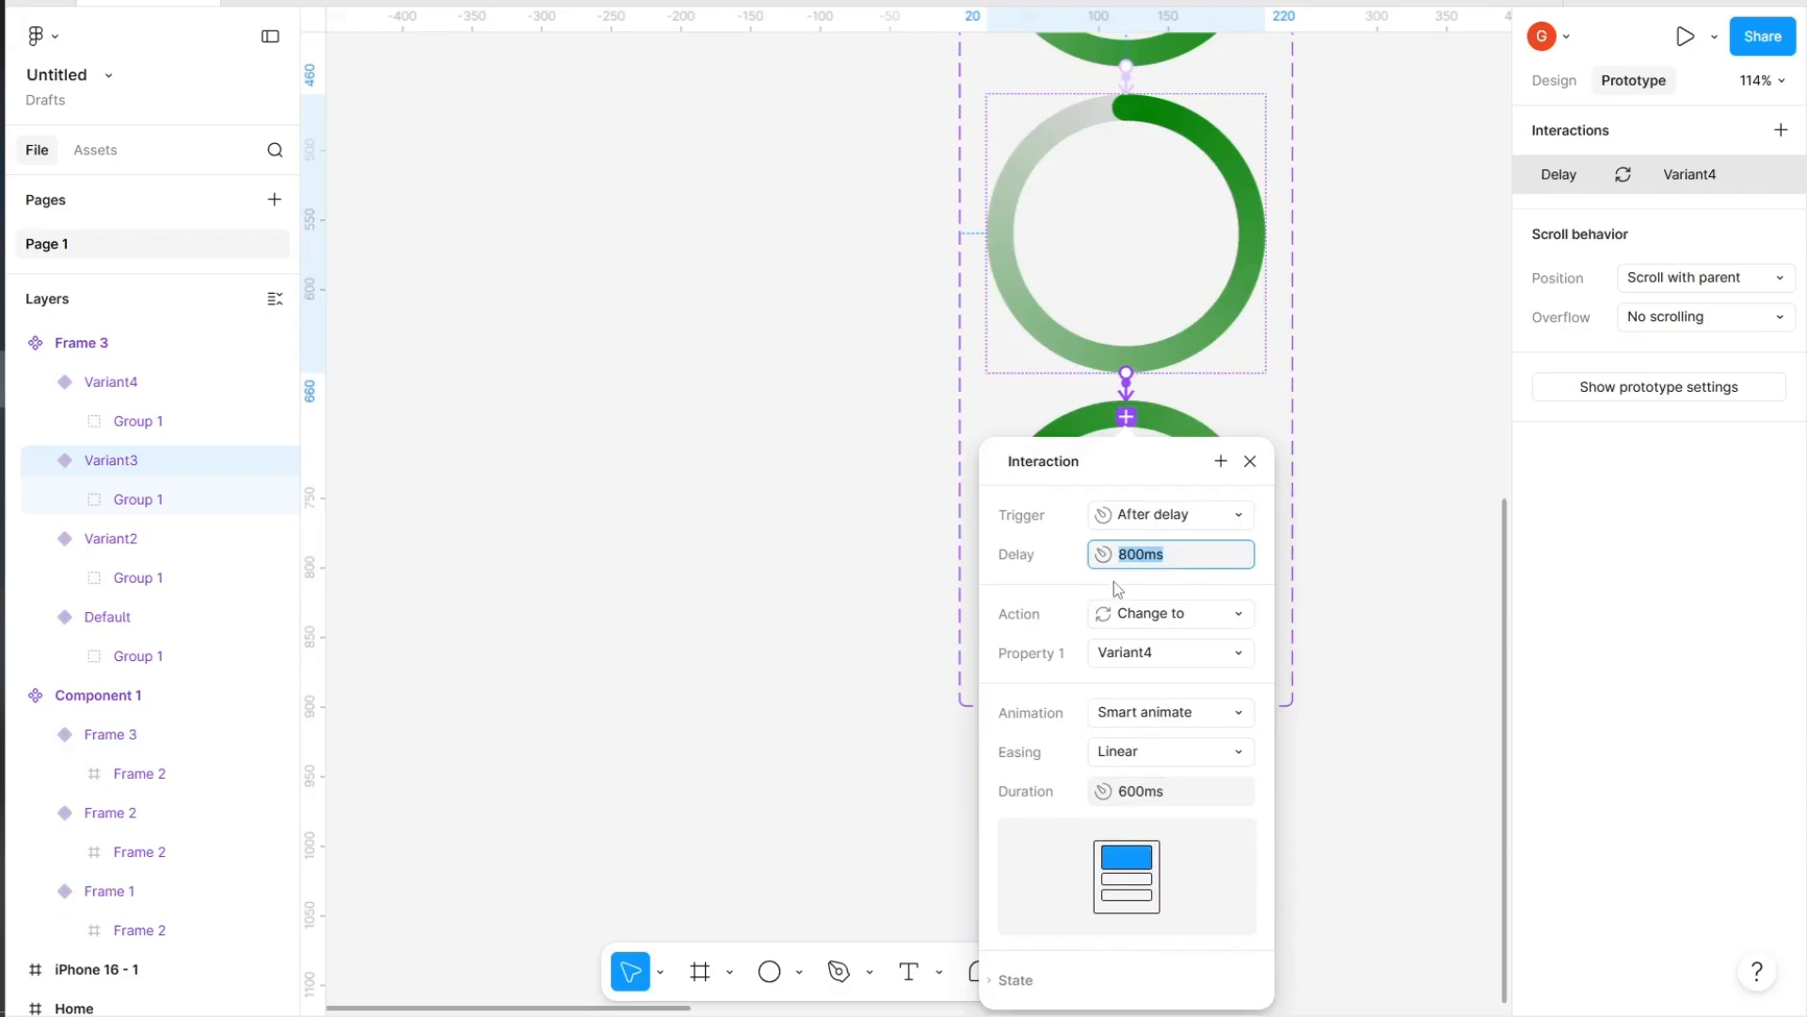
{"action": "type", "text": "1"}
{"action": "key", "text": "Return"}
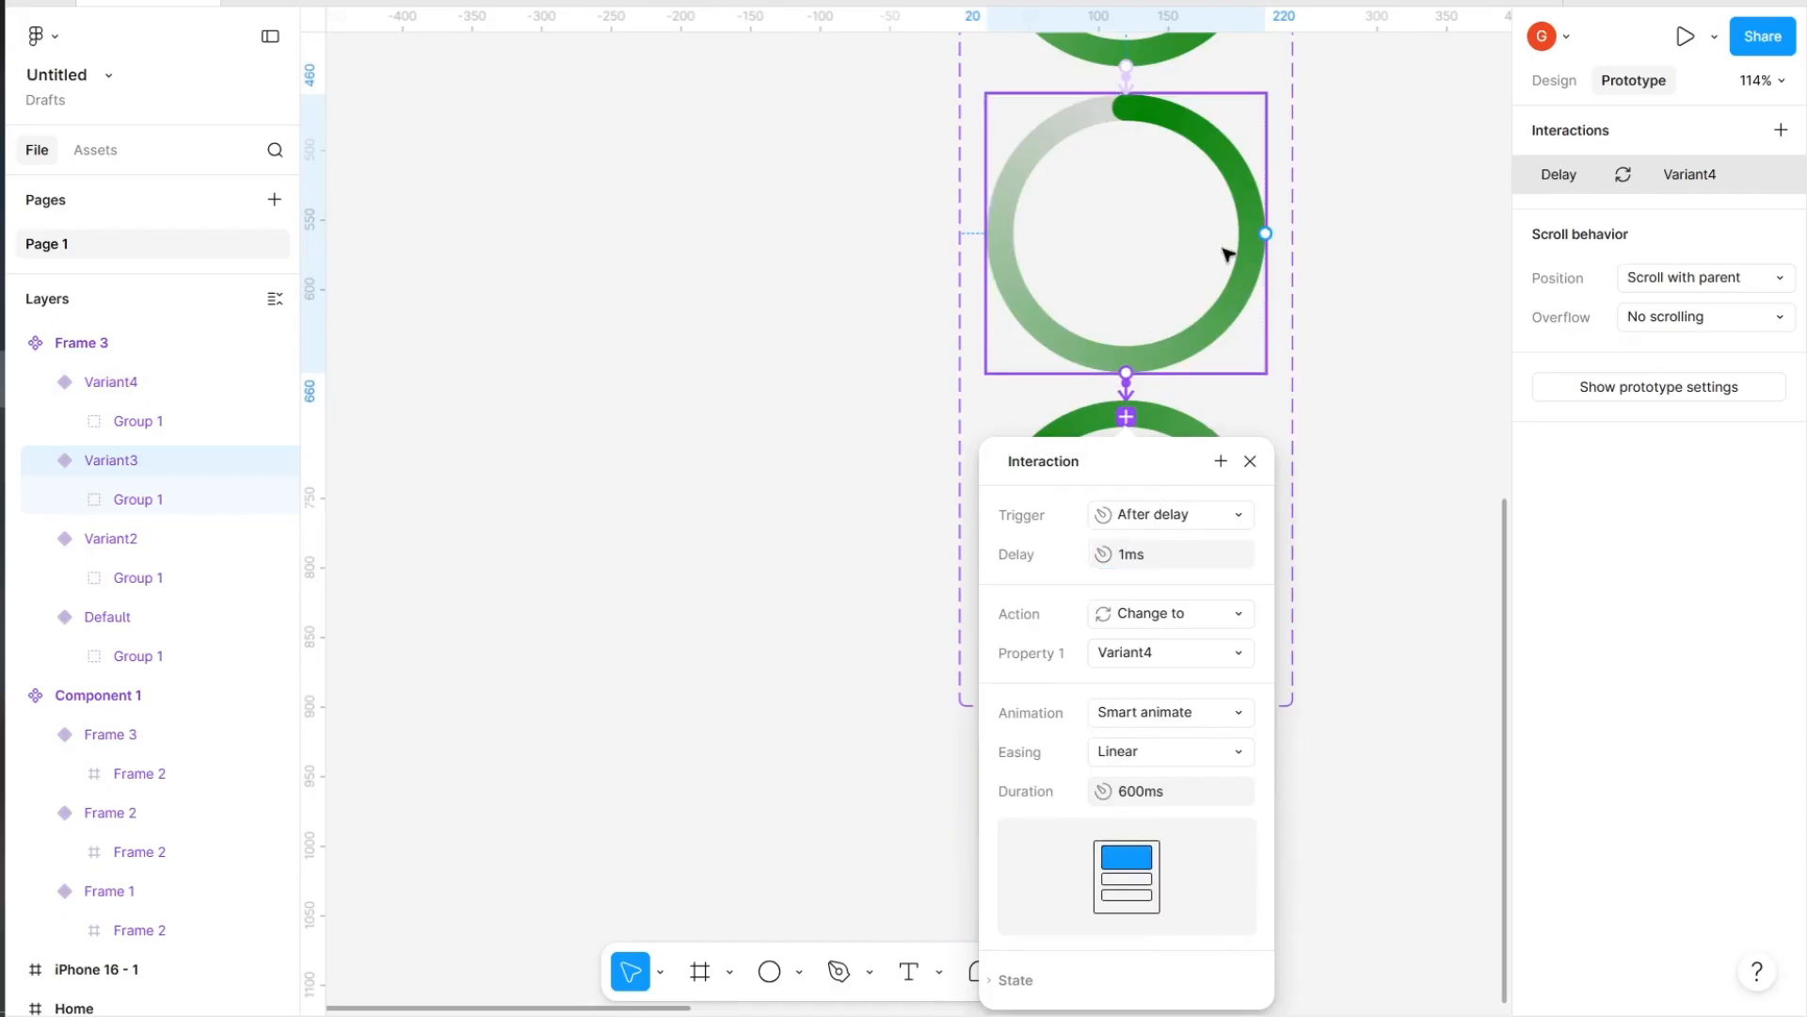
Connect the Variant4 ring back to the Default variant with an After delay trigger of 1 ms
{"action": "scroll", "coordinate": [1266, 141], "scroll_direction": "down", "scroll_amount": 3}
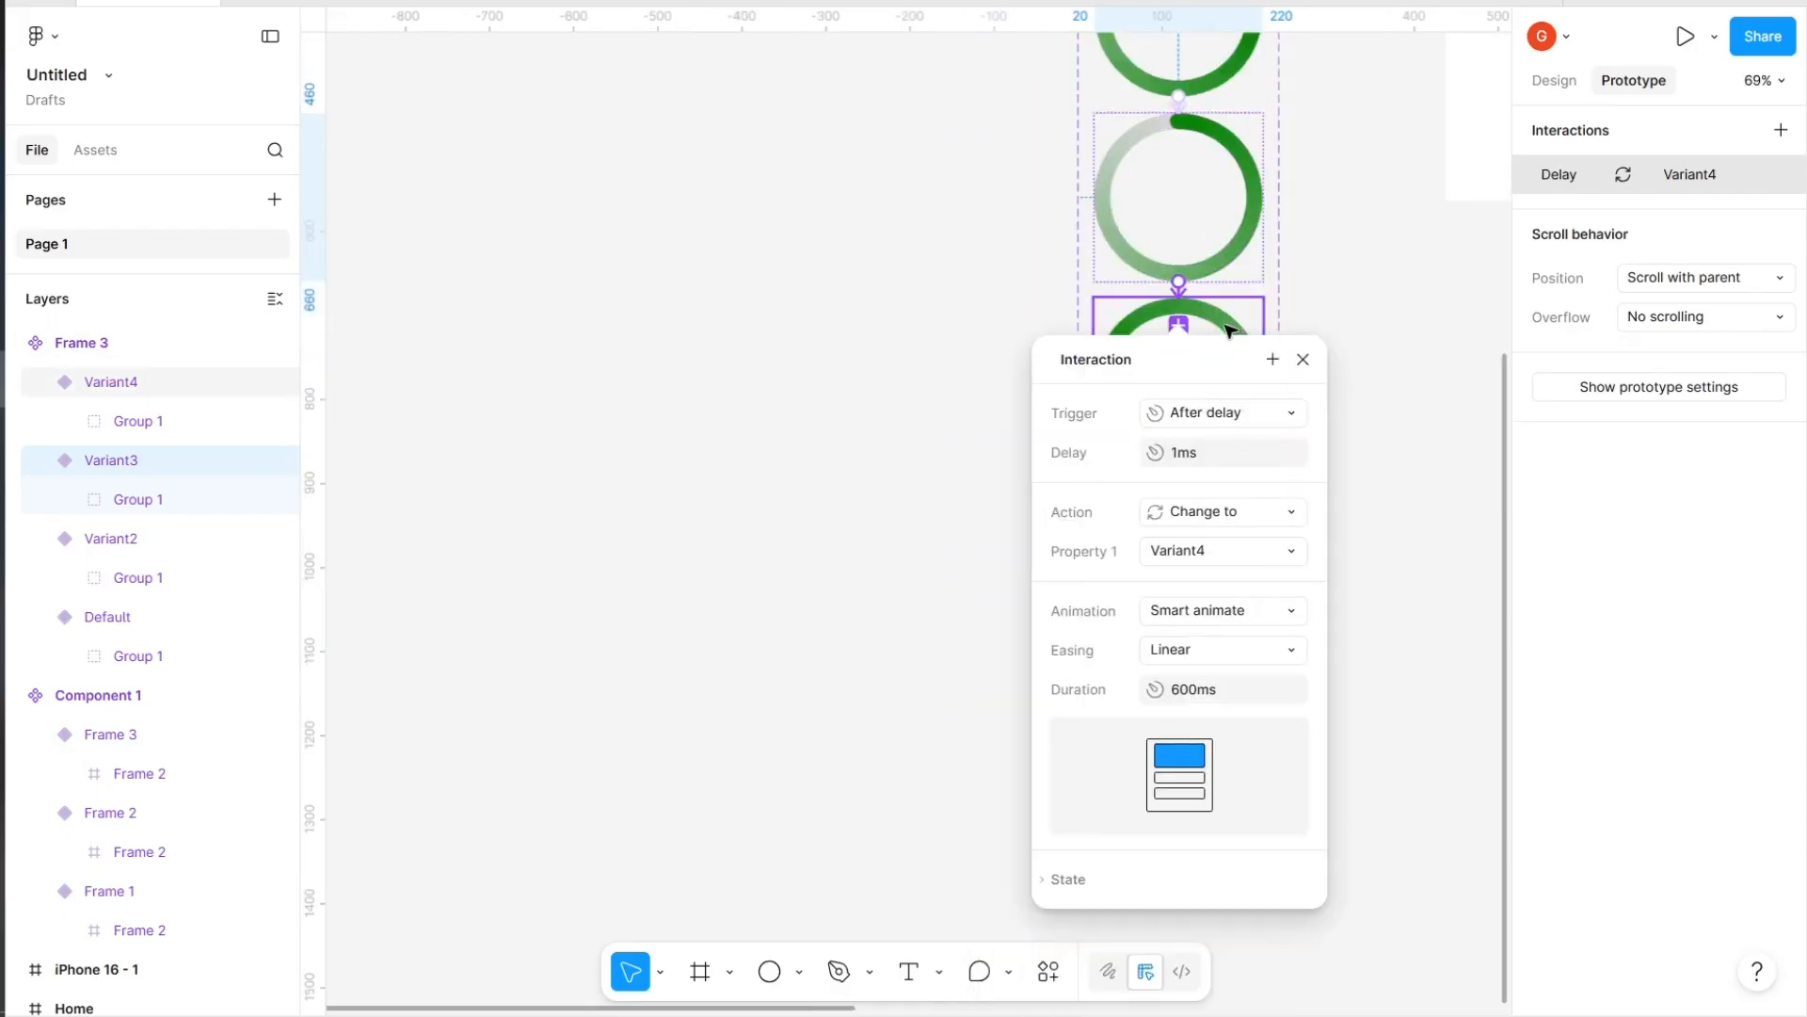
{"action": "left_click", "coordinate": [1228, 329]}
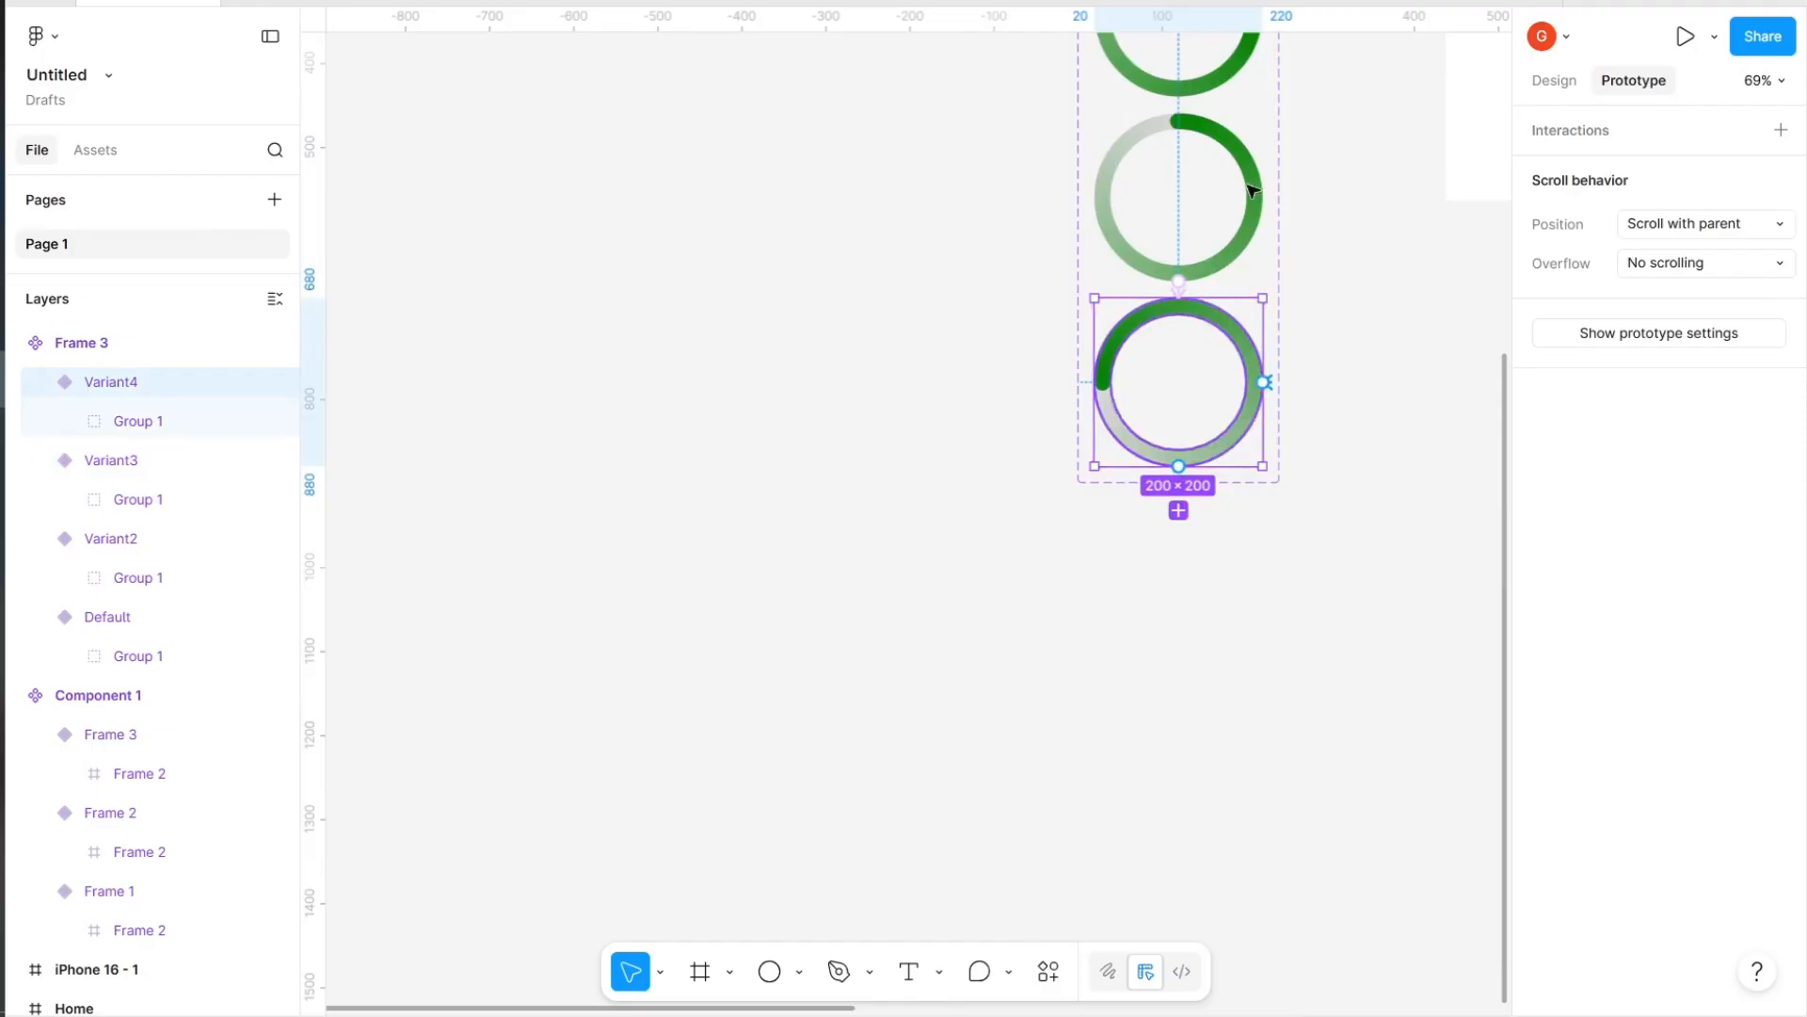
{"action": "left_click_drag", "start_coordinate": [1265, 382], "coordinate": [1201, 125]}
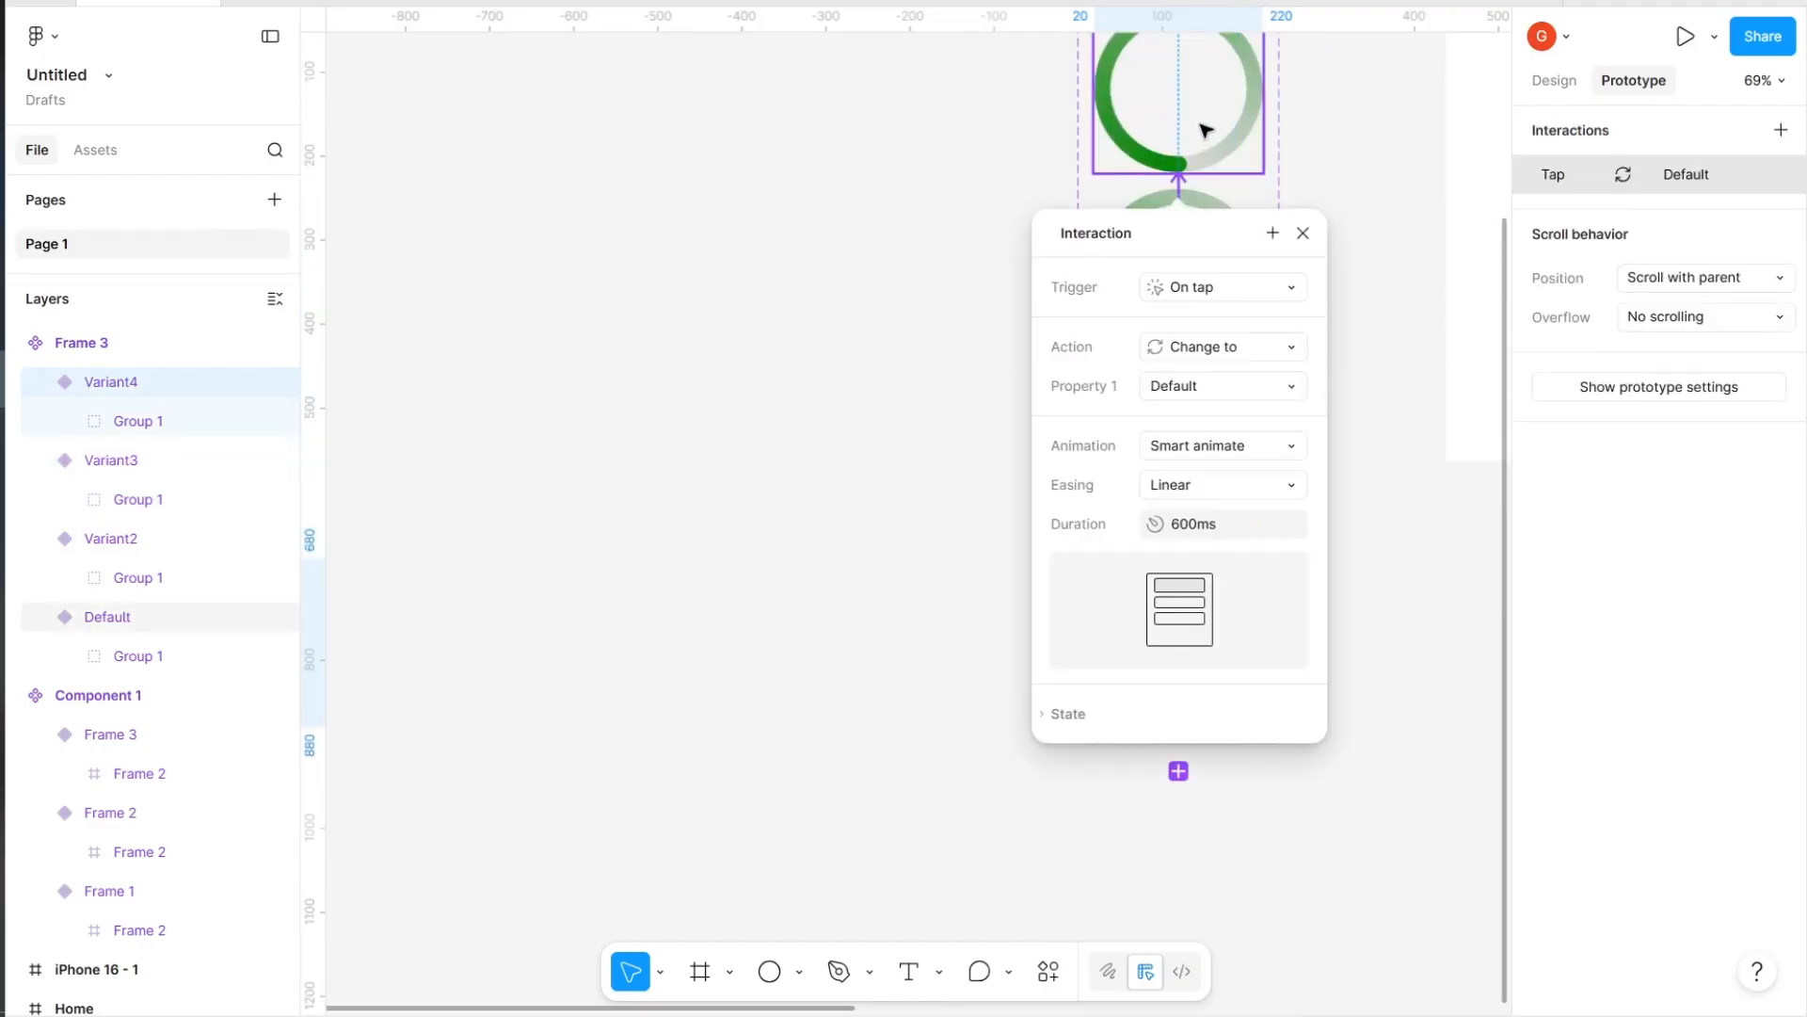
{"action": "left_click", "coordinate": [1240, 291]}
{"action": "left_click", "coordinate": [1215, 589]}
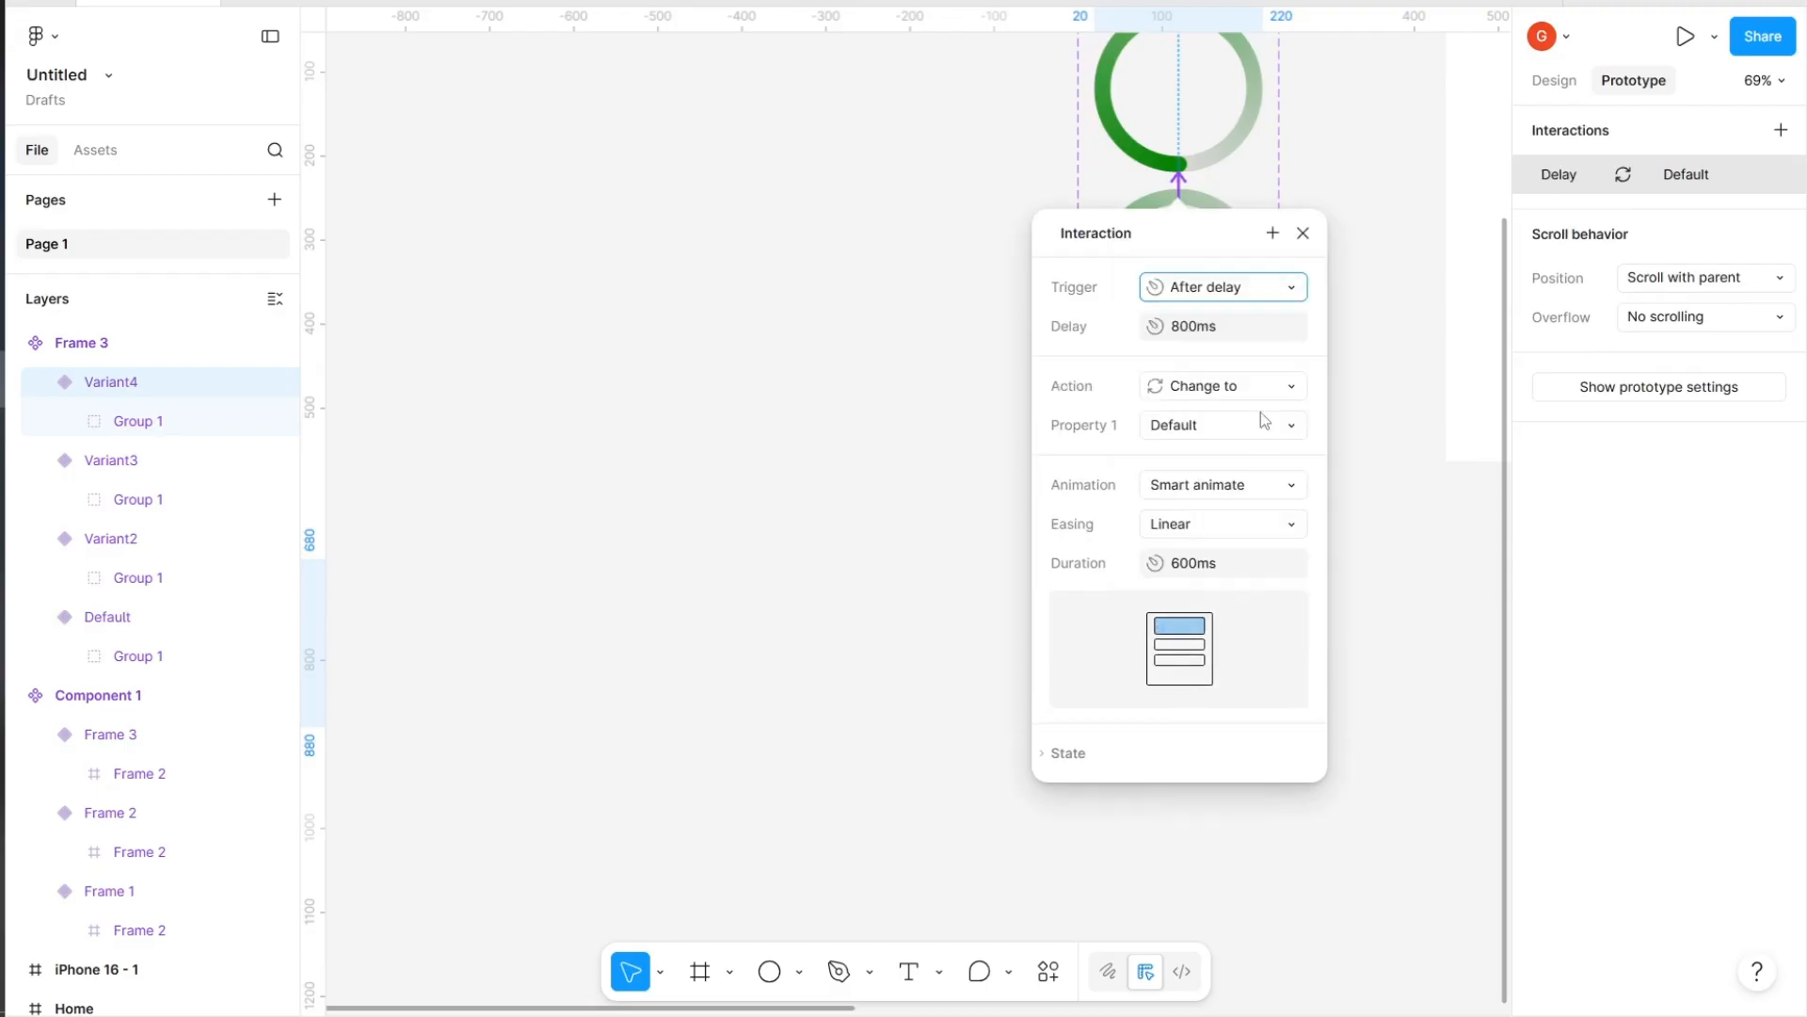
{"action": "left_click", "coordinate": [1256, 322]}
{"action": "type", "text": "1"}
{"action": "key", "text": "Return"}
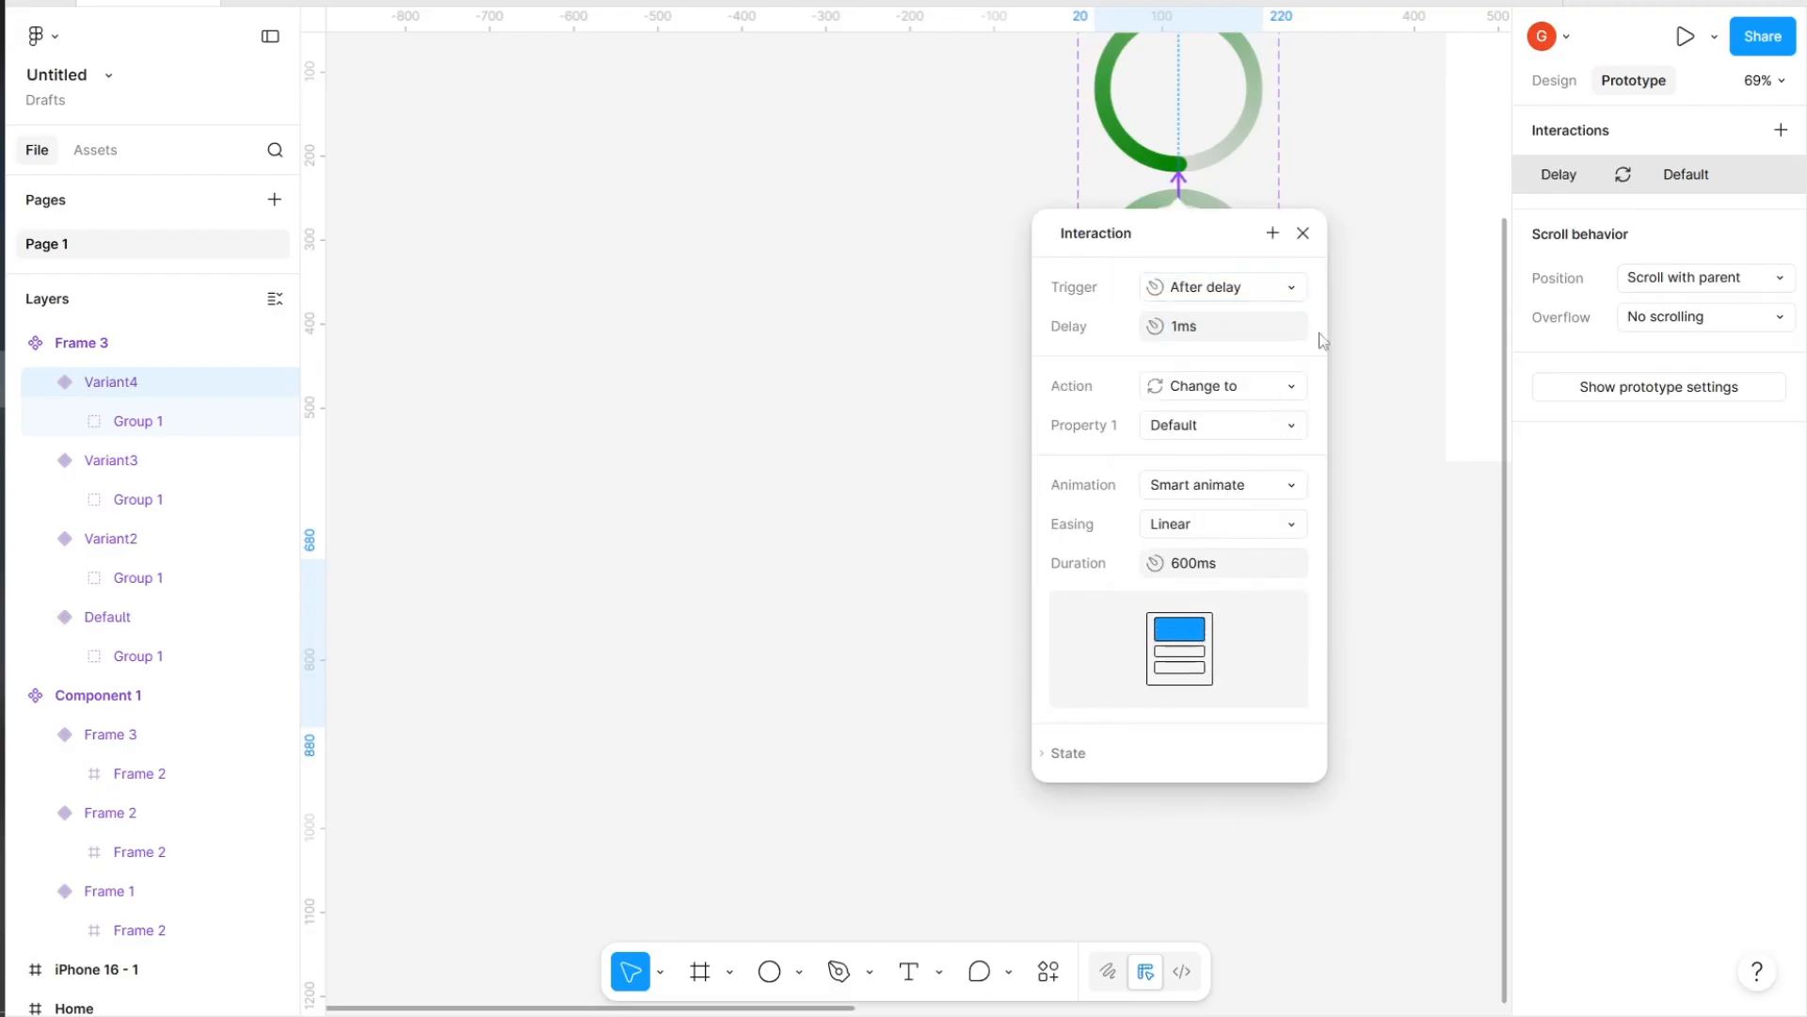
{"action": "left_click", "coordinate": [1302, 232]}
Place an instance of the Default ring variant in the centre of the iPhone 16 - 1 frame
{"action": "scroll", "coordinate": [1359, 161], "scroll_direction": "down", "scroll_amount": 3}
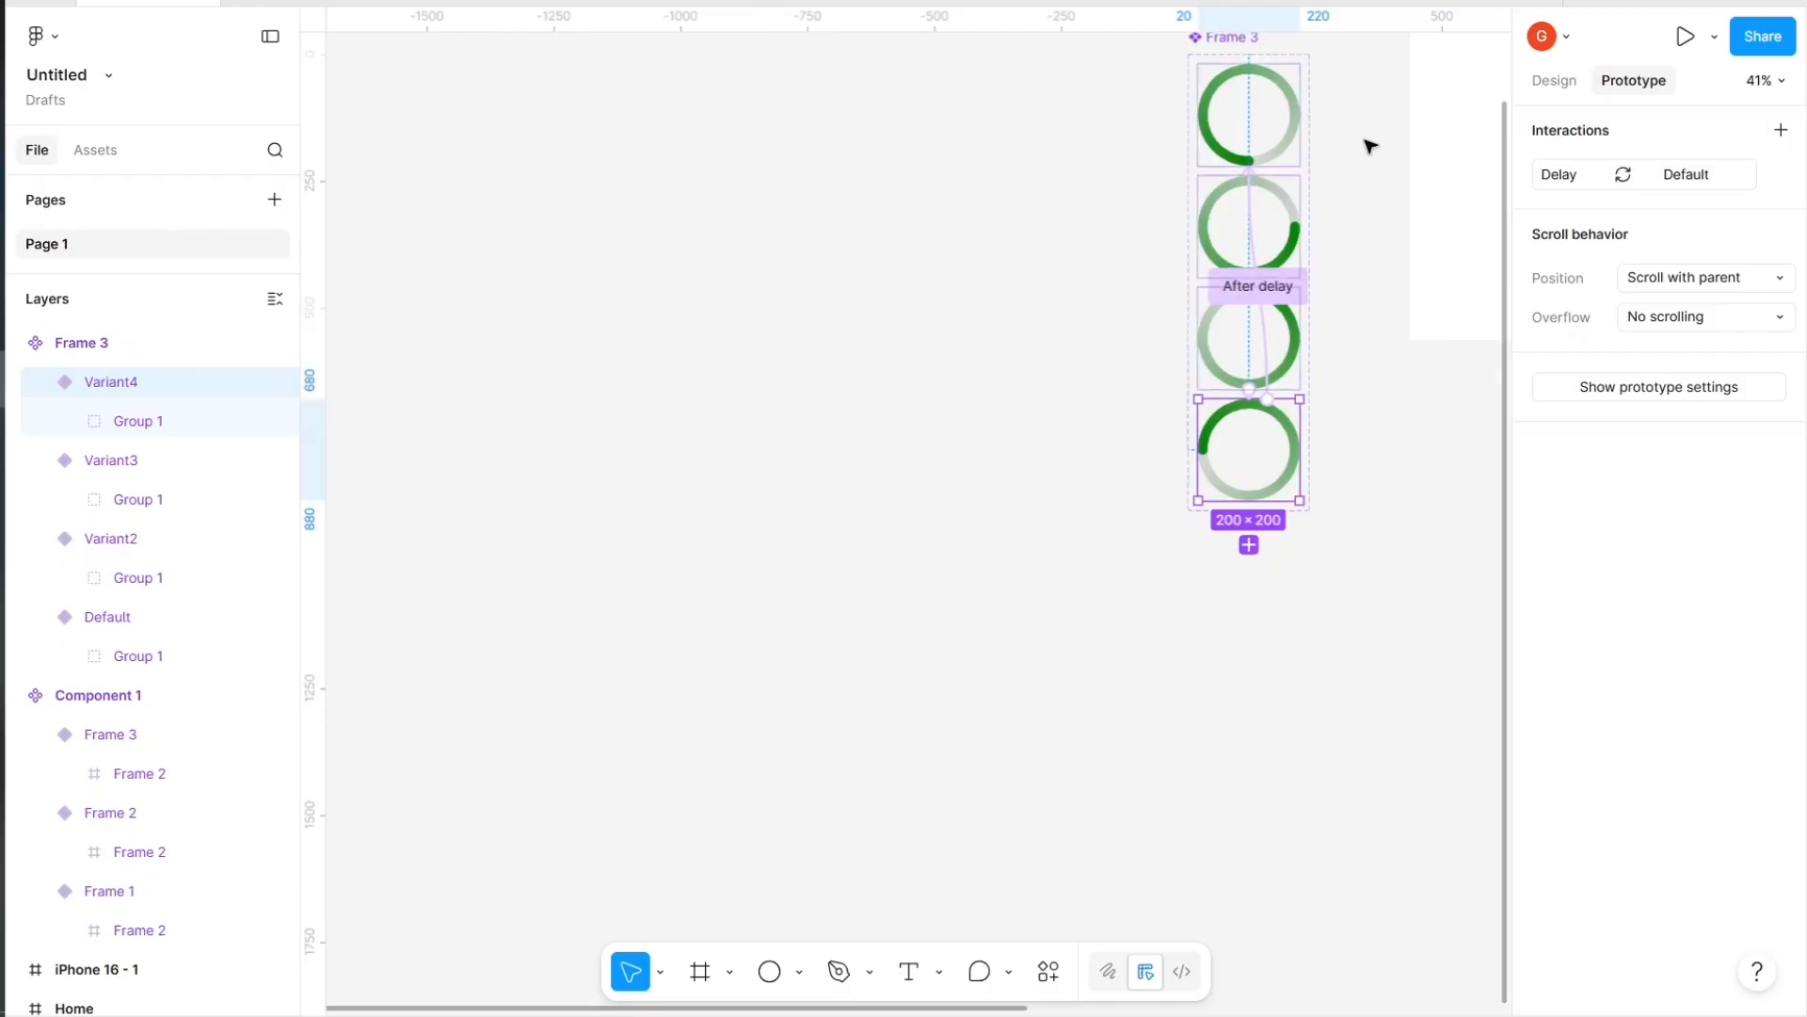
{"action": "scroll", "coordinate": [1366, 146], "scroll_direction": "left", "scroll_amount": 3}
{"action": "scroll", "coordinate": [1366, 146], "scroll_direction": "right", "scroll_amount": 5}
{"action": "scroll", "coordinate": [1230, 113], "scroll_direction": "up", "scroll_amount": 2}
{"action": "left_click", "coordinate": [1150, 270]}
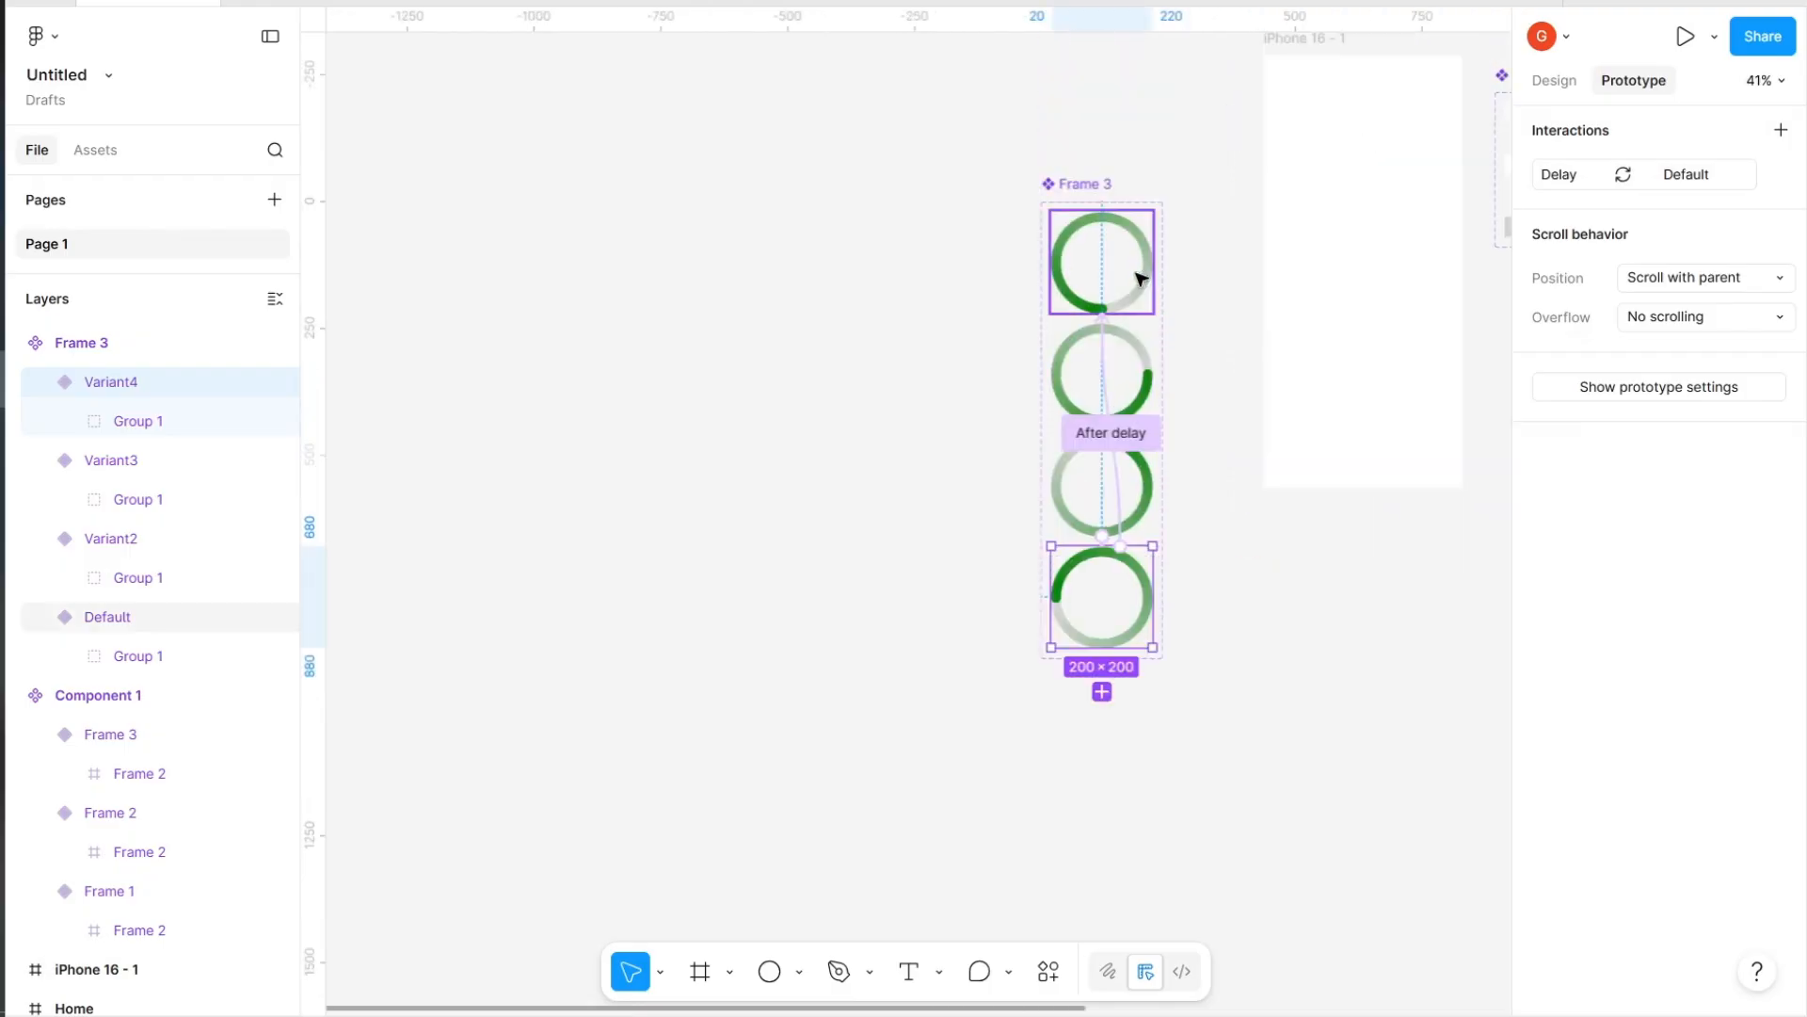
{"action": "left_click_drag", "start_coordinate": [1140, 228], "coordinate": [1394, 245]}
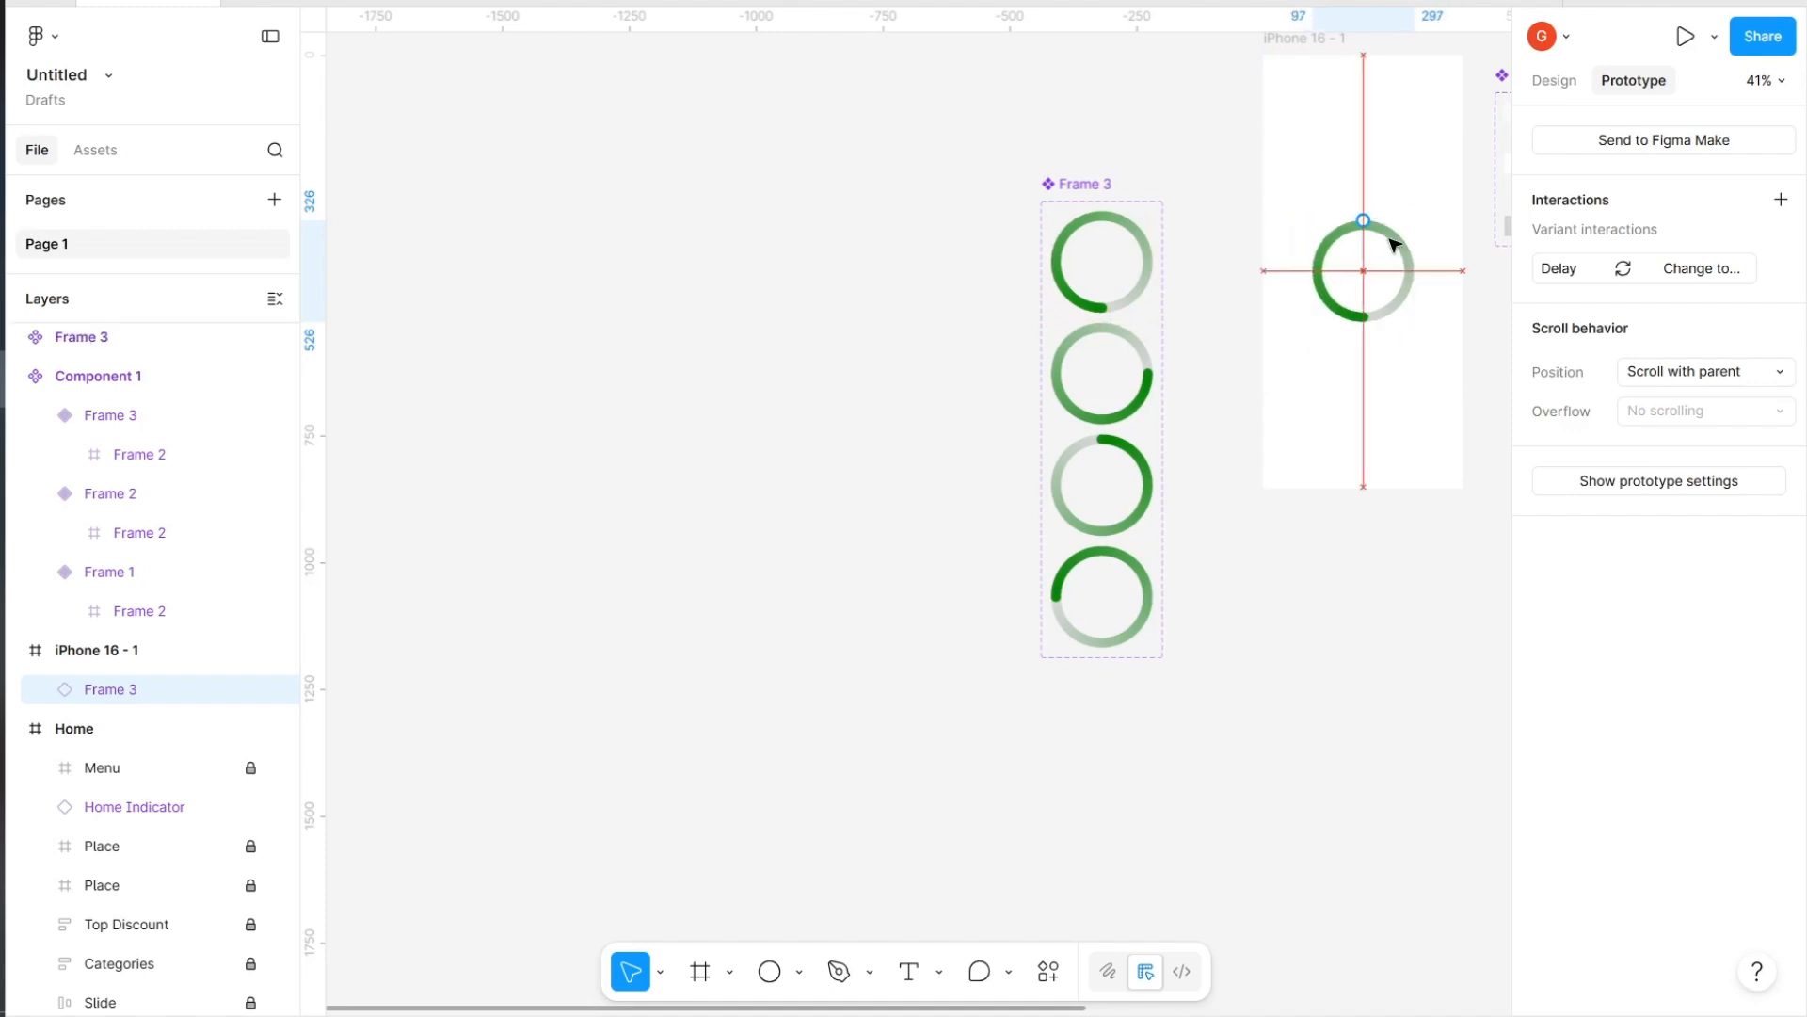
Preview the iPhone 16 - 1 frame to check the spinner animation, and close the preview
{"action": "left_click_drag", "start_coordinate": [1317, 38], "coordinate": [1317, 37]}
{"action": "left_click", "coordinate": [1320, 38]}
{"action": "key", "text": "shift+space"}
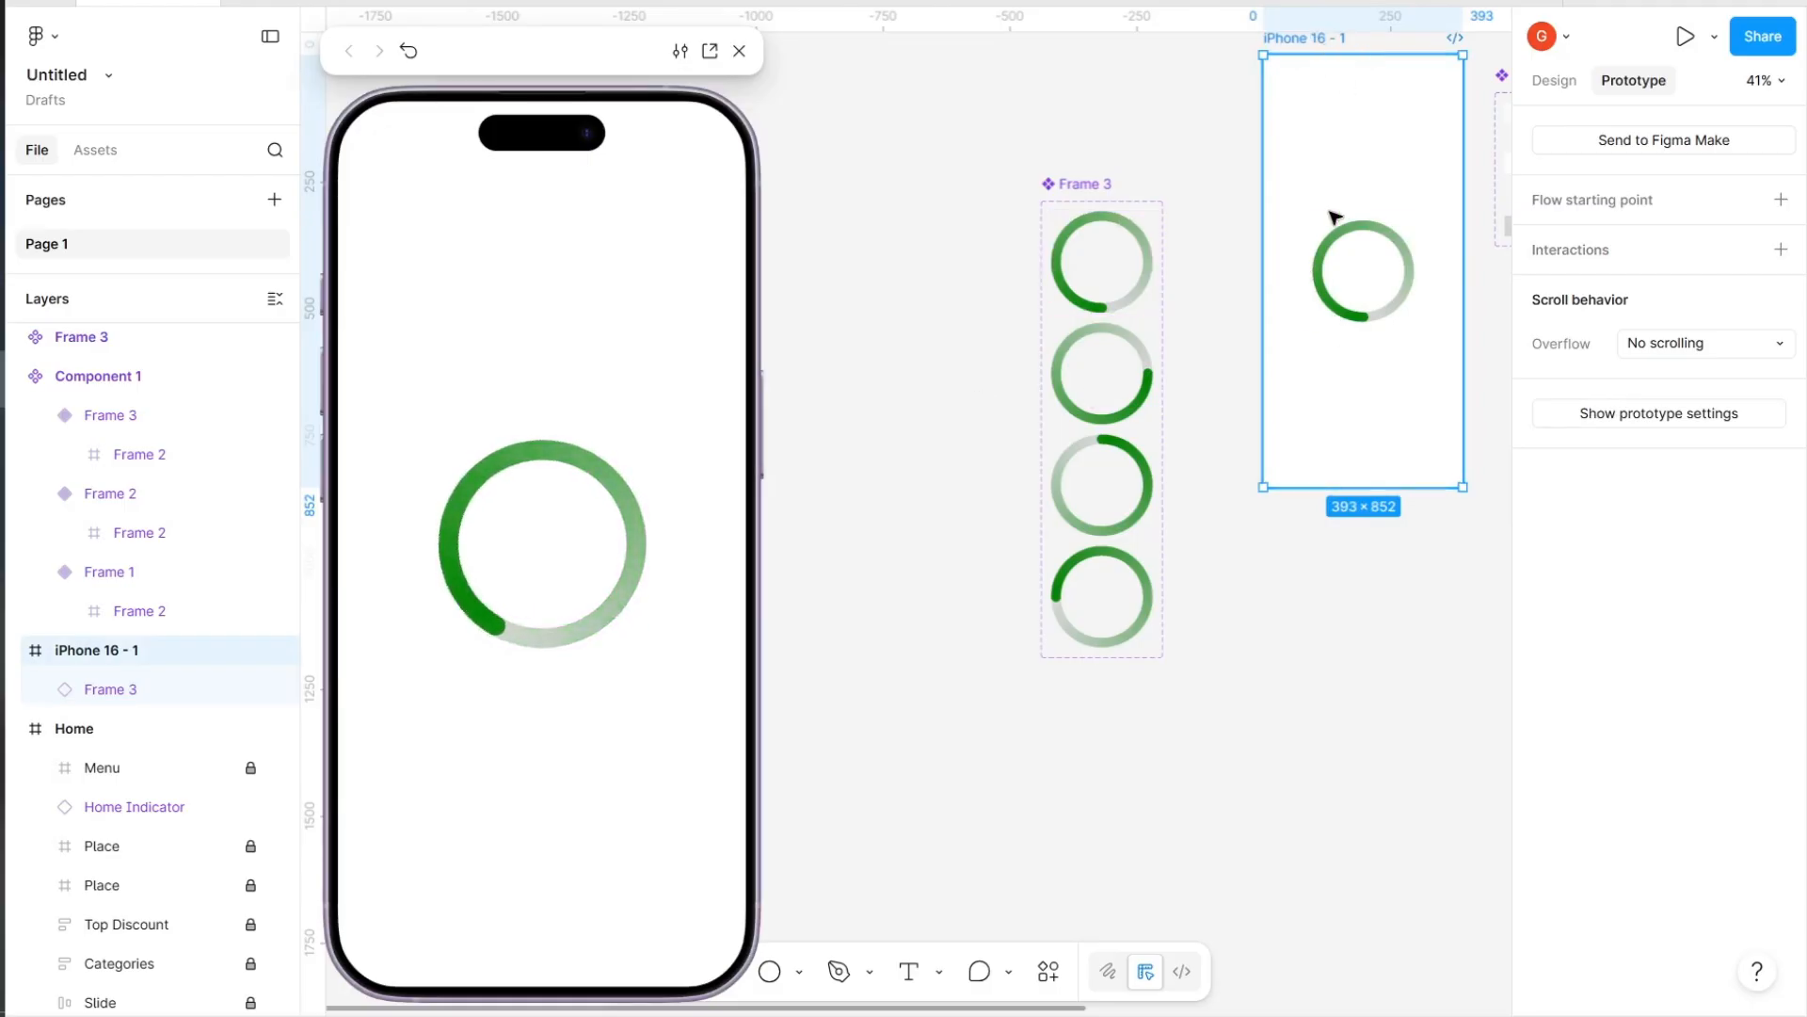
{"action": "scroll", "coordinate": [1372, 122], "scroll_direction": "right", "scroll_amount": 6}
{"action": "scroll", "coordinate": [1374, 127], "scroll_direction": "left", "scroll_amount": 2}
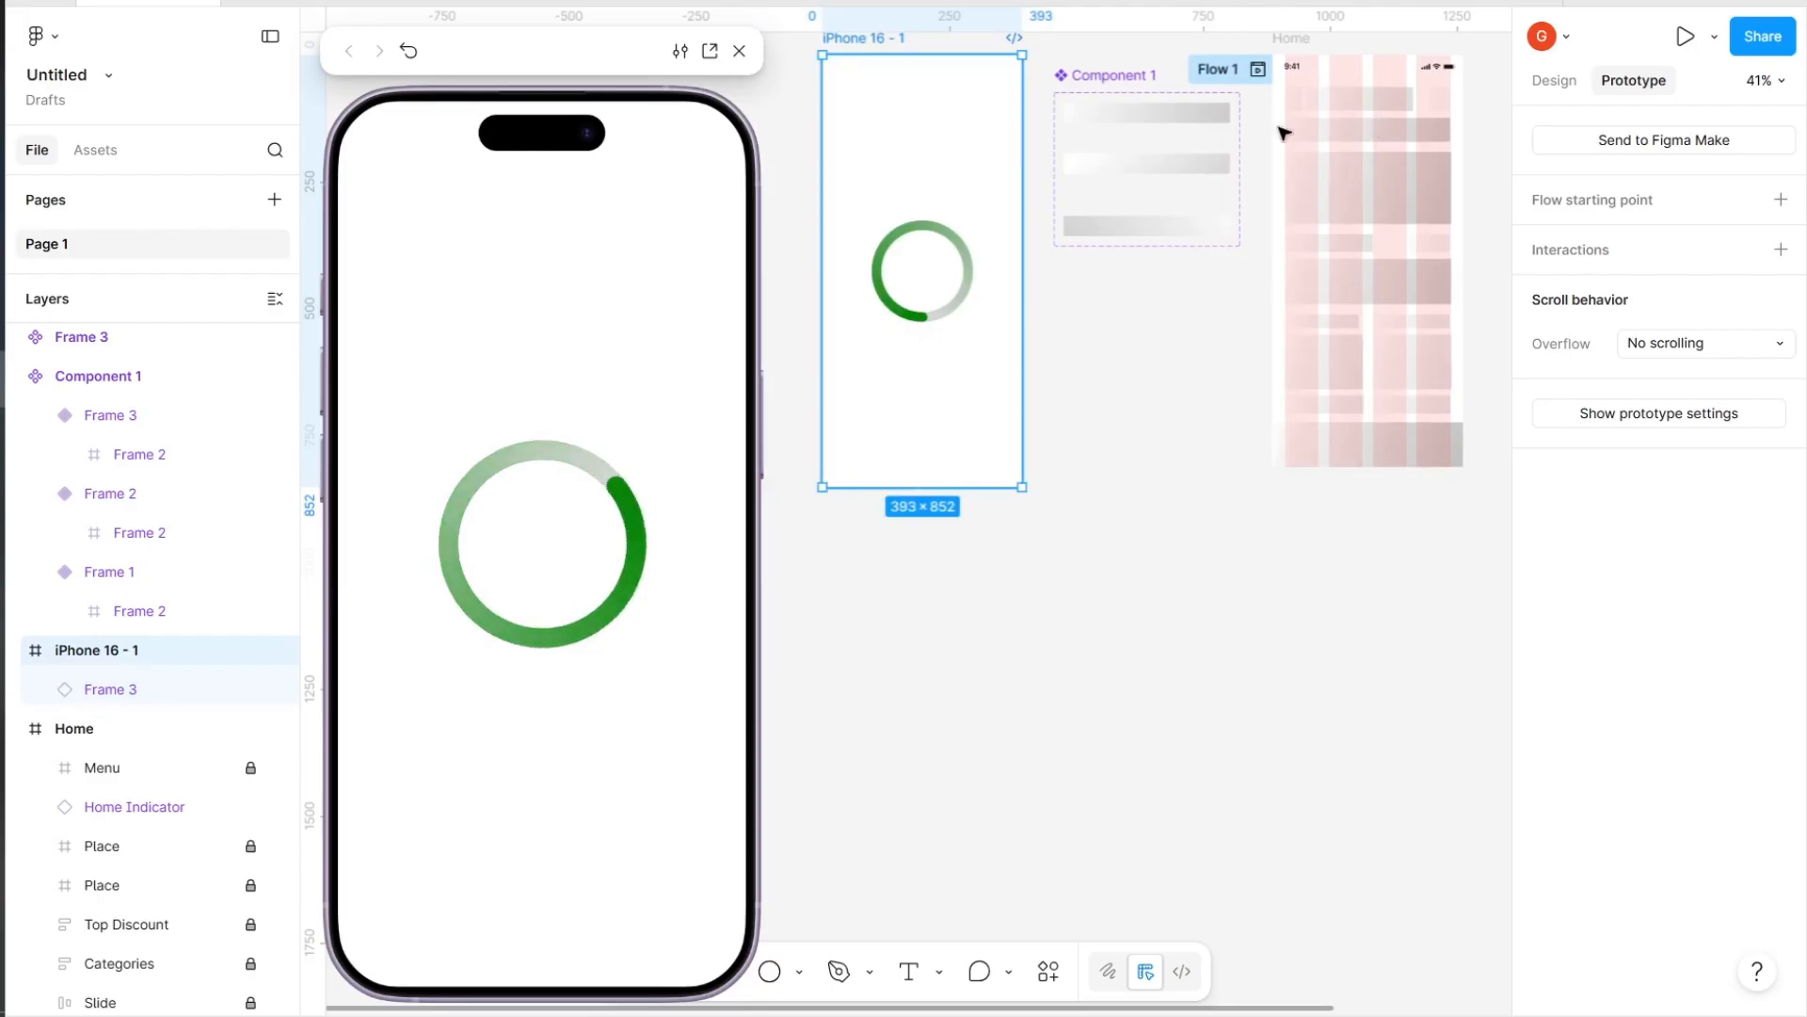
{"action": "key", "text": "Escape"}
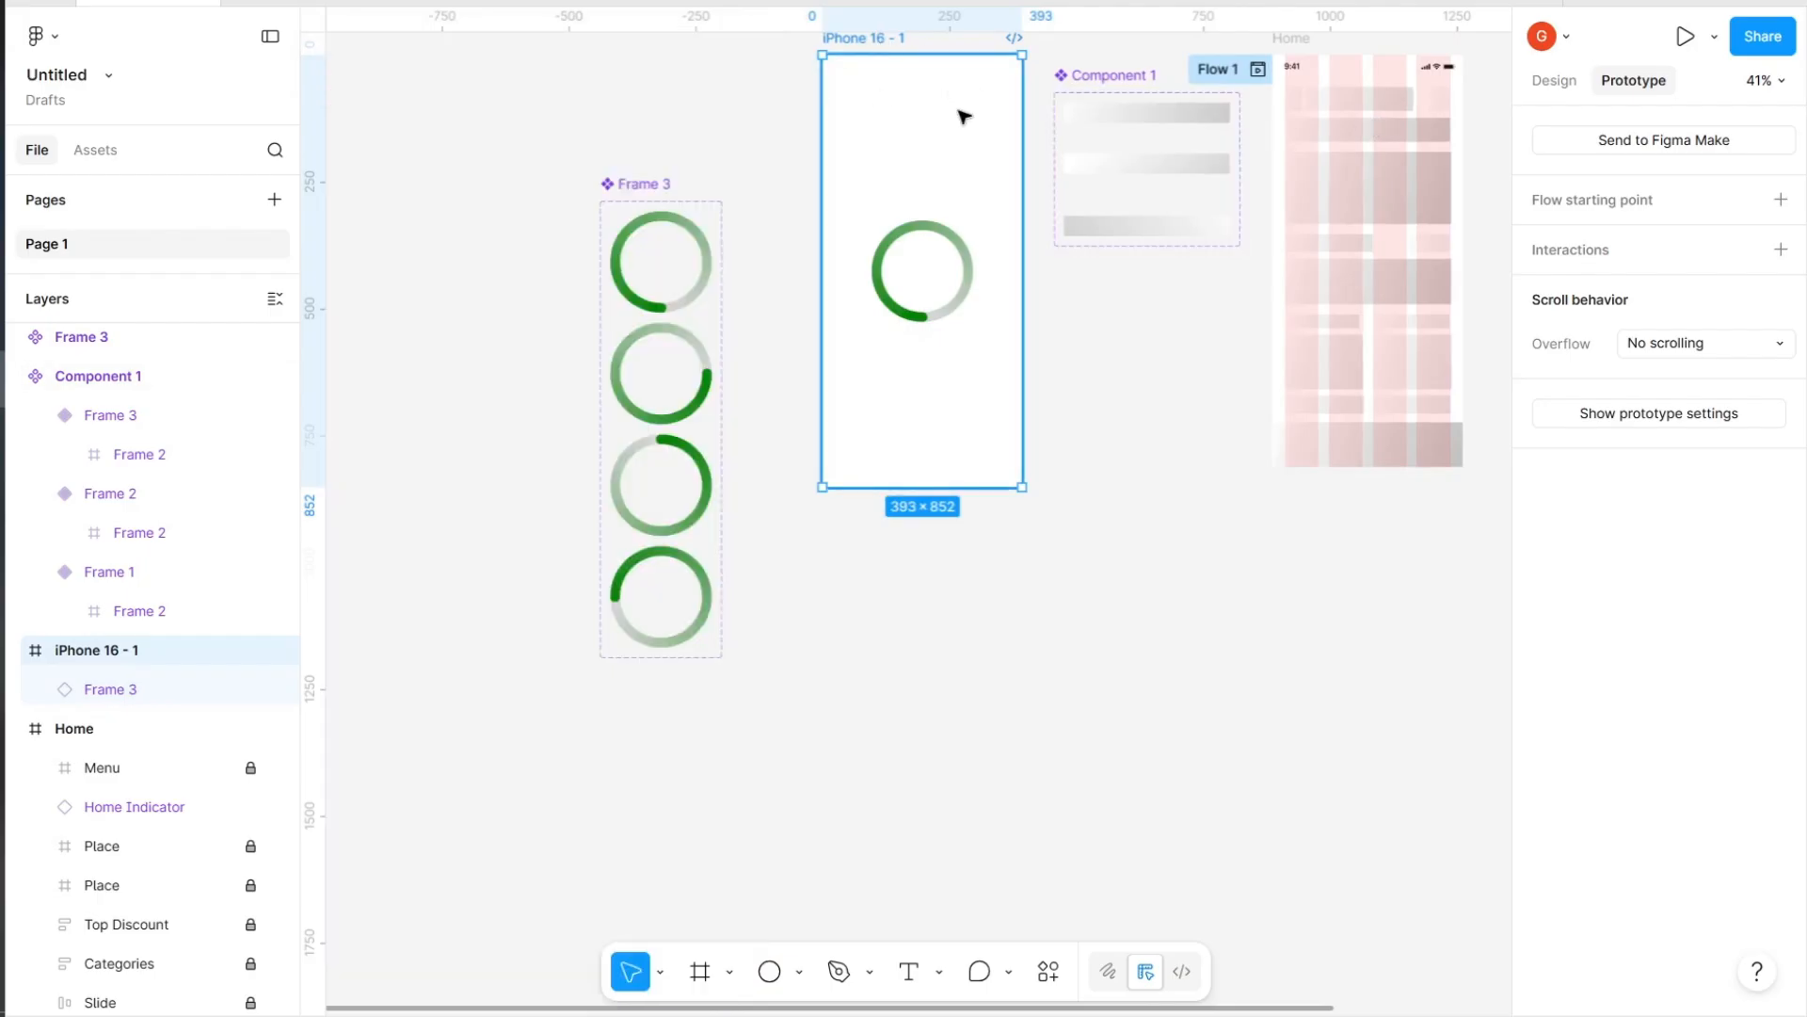
Move the iPhone 16 - 1 frame beside the full-content Home screen and connect it to that screen
{"action": "left_click_drag", "start_coordinate": [963, 115], "coordinate": [1202, 48]}
{"action": "scroll", "coordinate": [1247, 303], "scroll_direction": "up", "scroll_amount": 2}
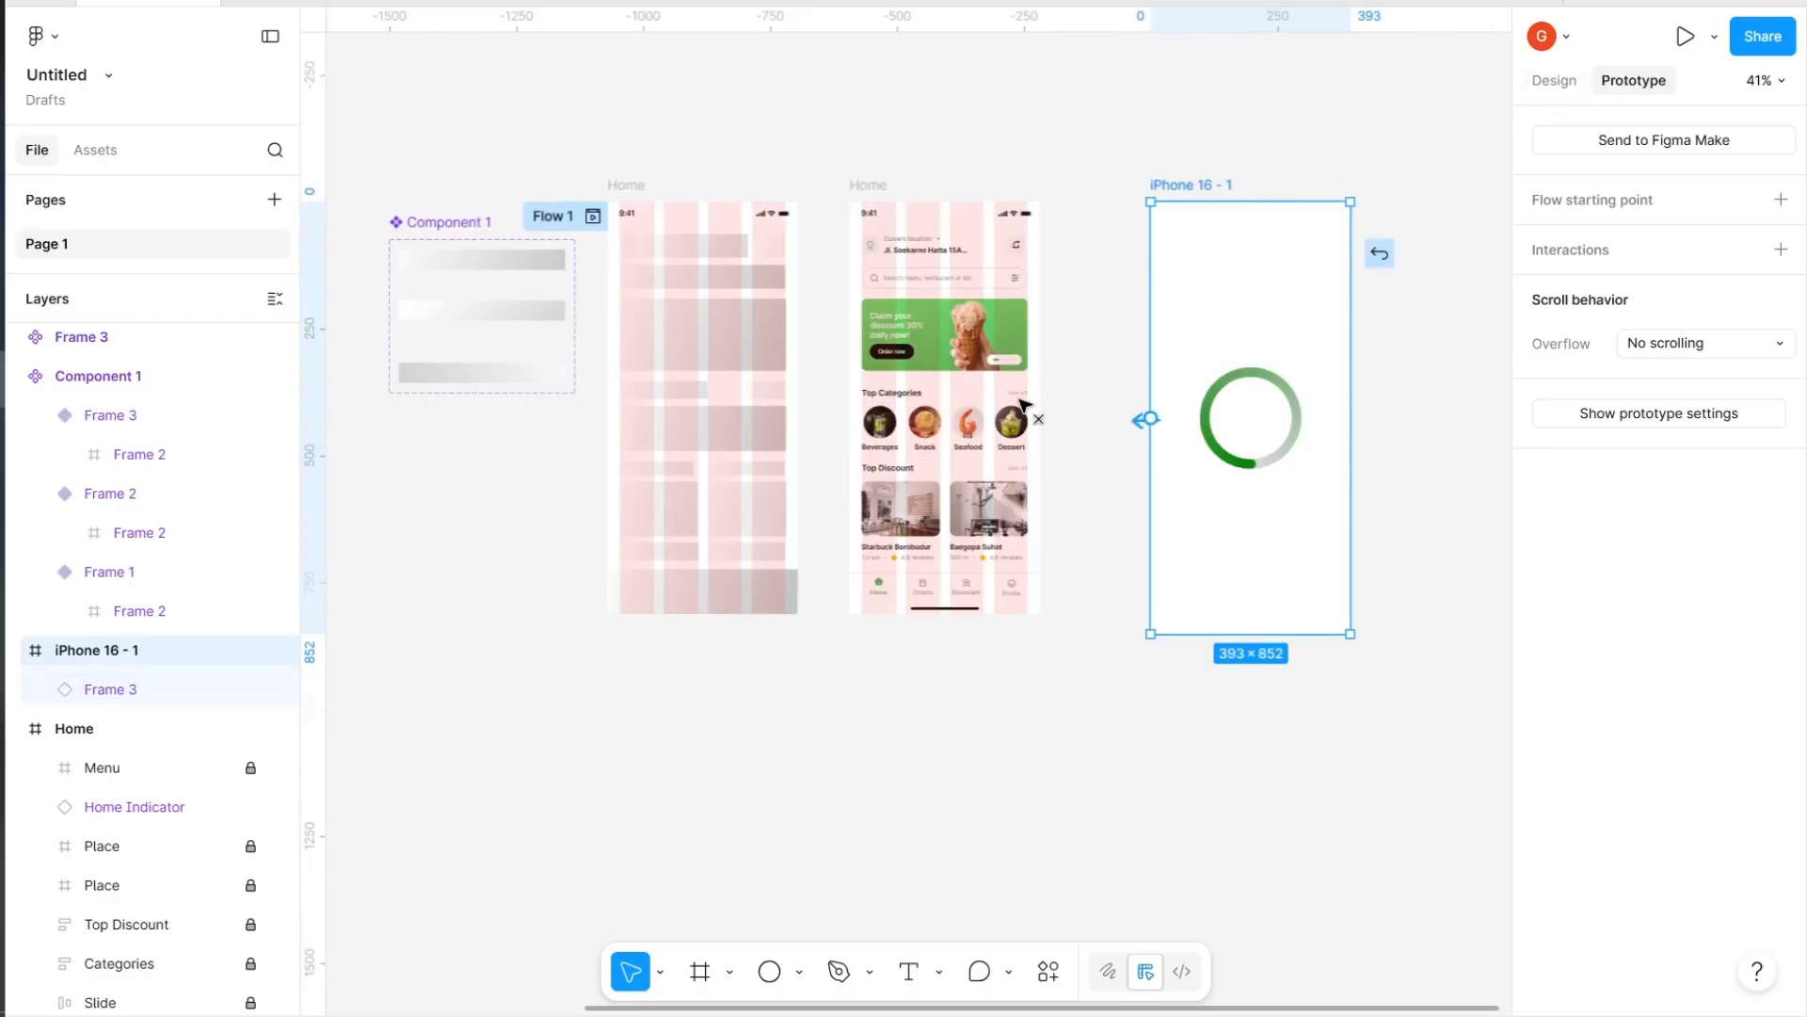
{"action": "left_click_drag", "start_coordinate": [1150, 418], "coordinate": [1024, 404]}
{"action": "left_click", "coordinate": [1640, 298]}
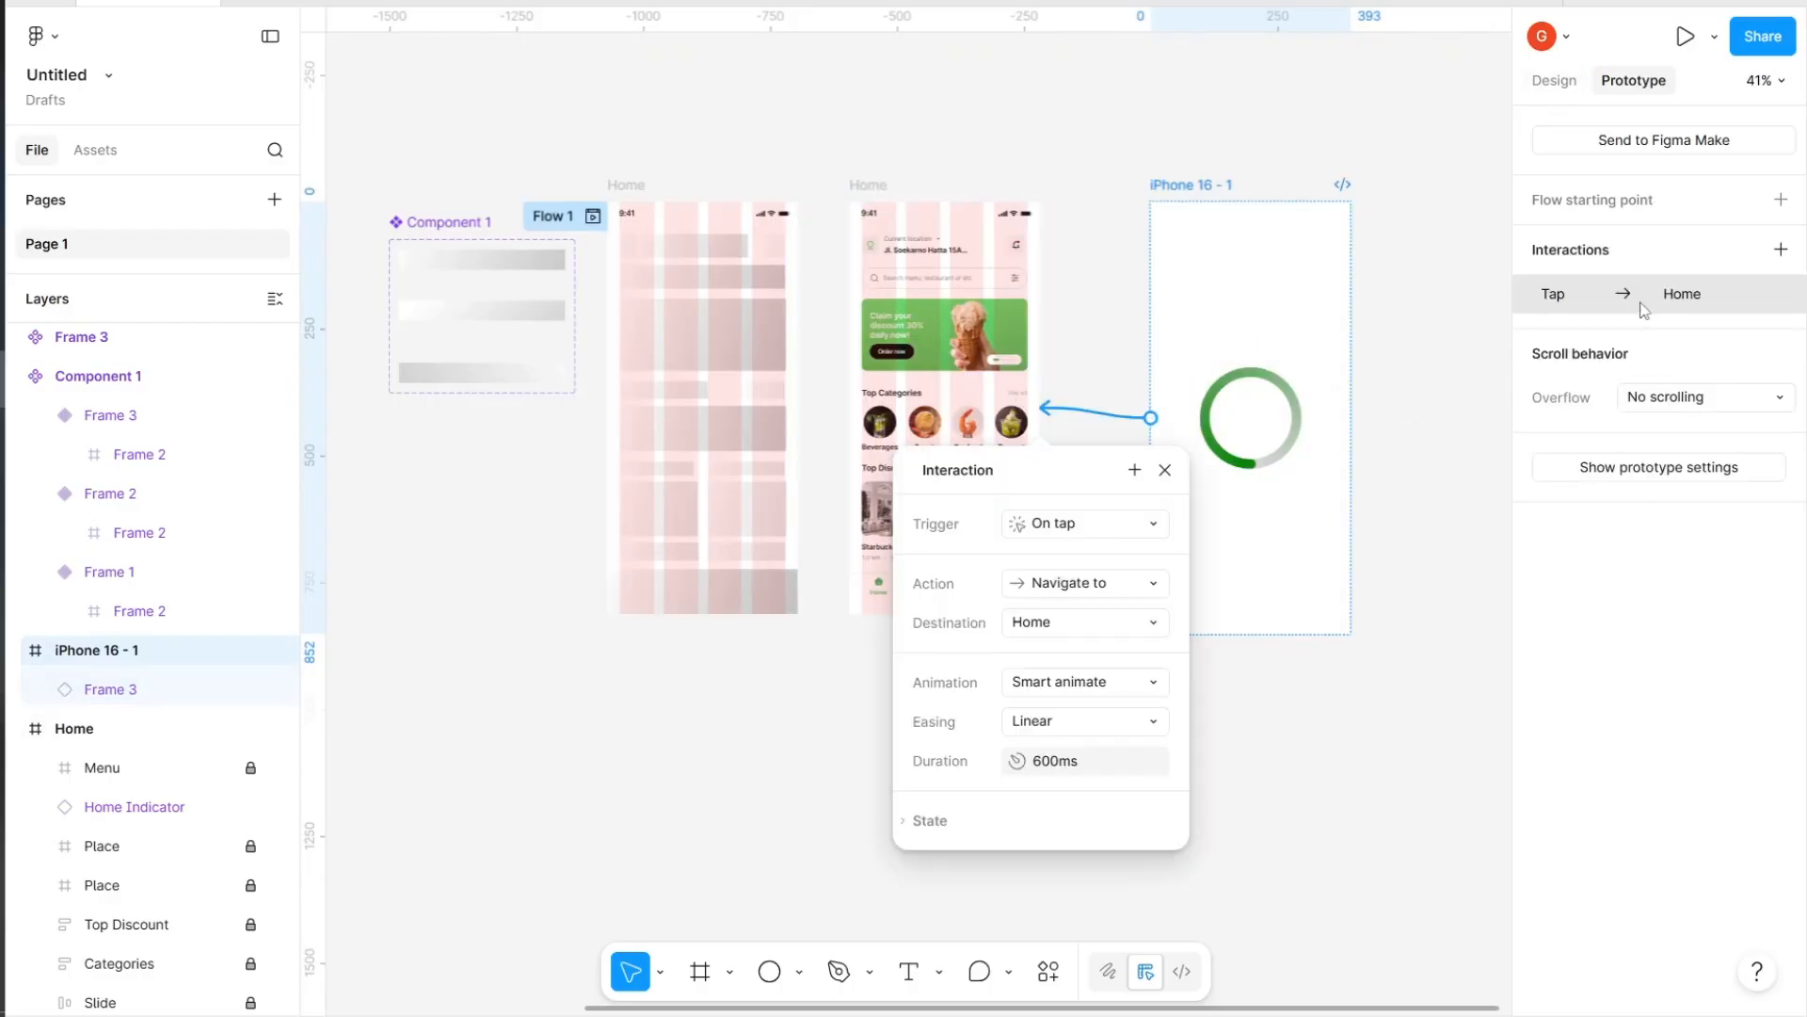
Set the iPhone 16 - 1 interaction to trigger after a 3000 ms delay, with an animation duration of 1 ms
{"action": "left_click", "coordinate": [1083, 530]}
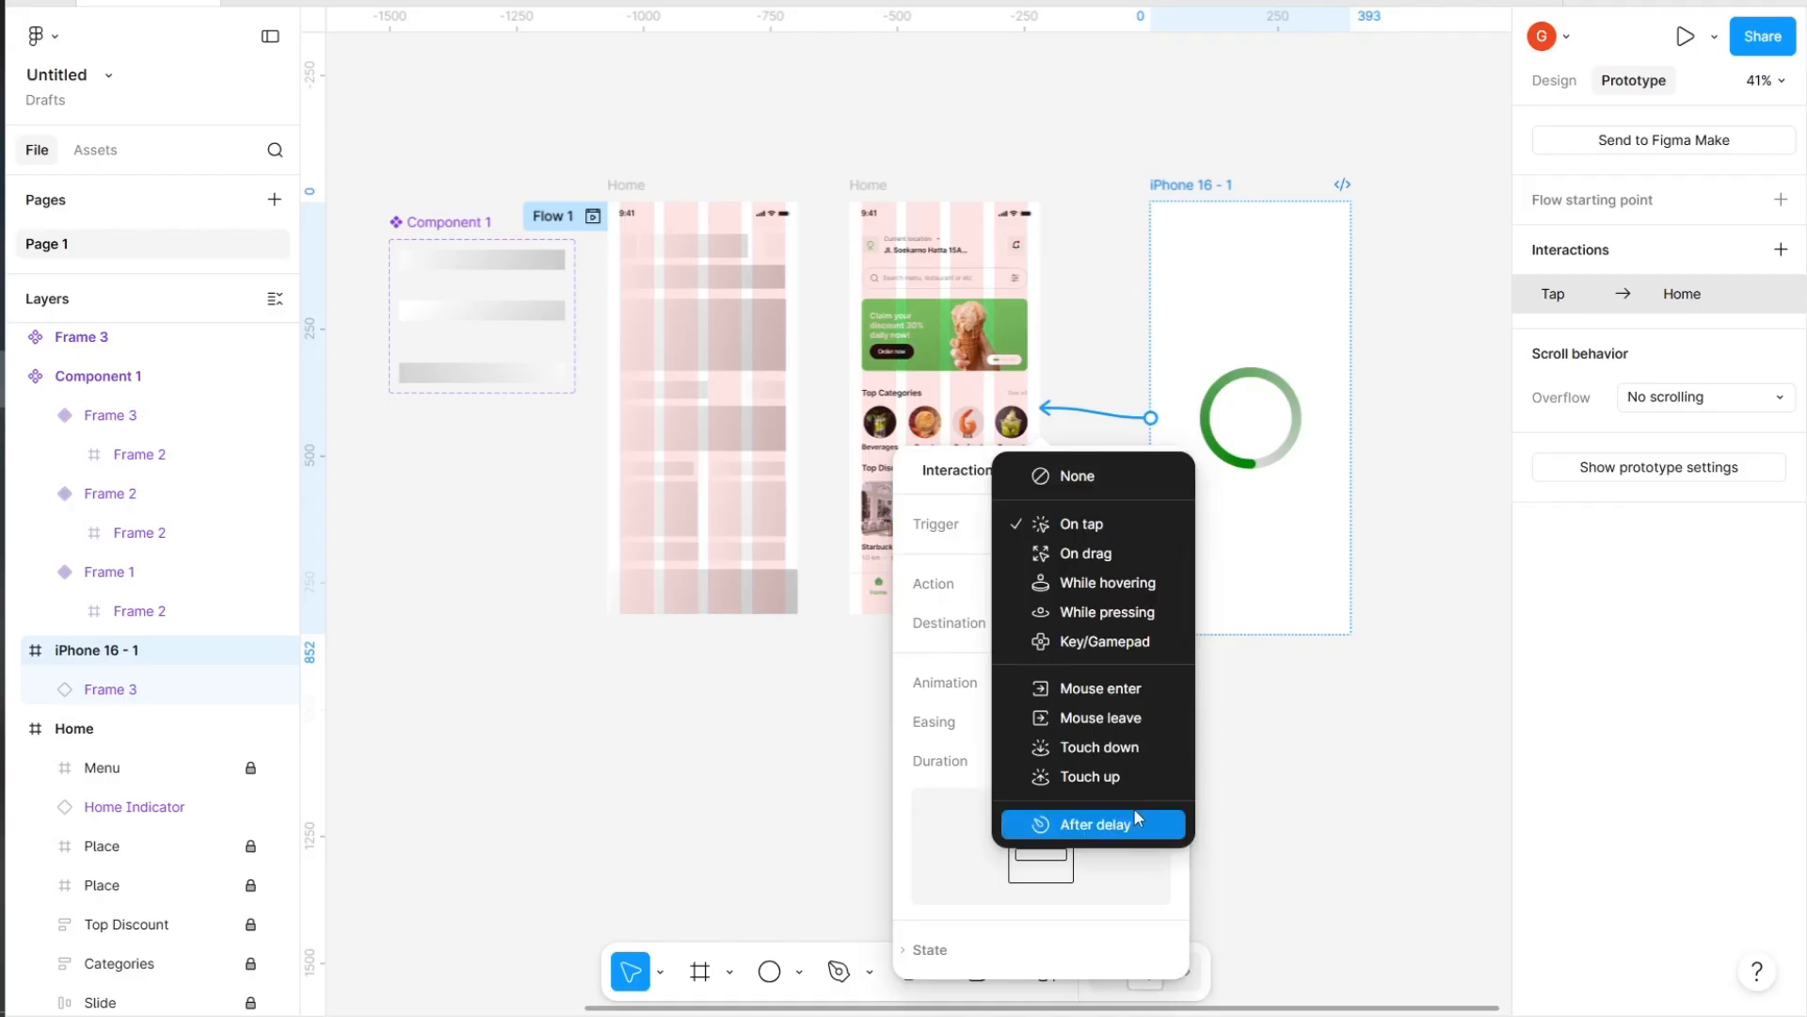
{"action": "left_click", "coordinate": [1133, 823]}
{"action": "left_click", "coordinate": [1097, 562]}
{"action": "type", "text": "3000"}
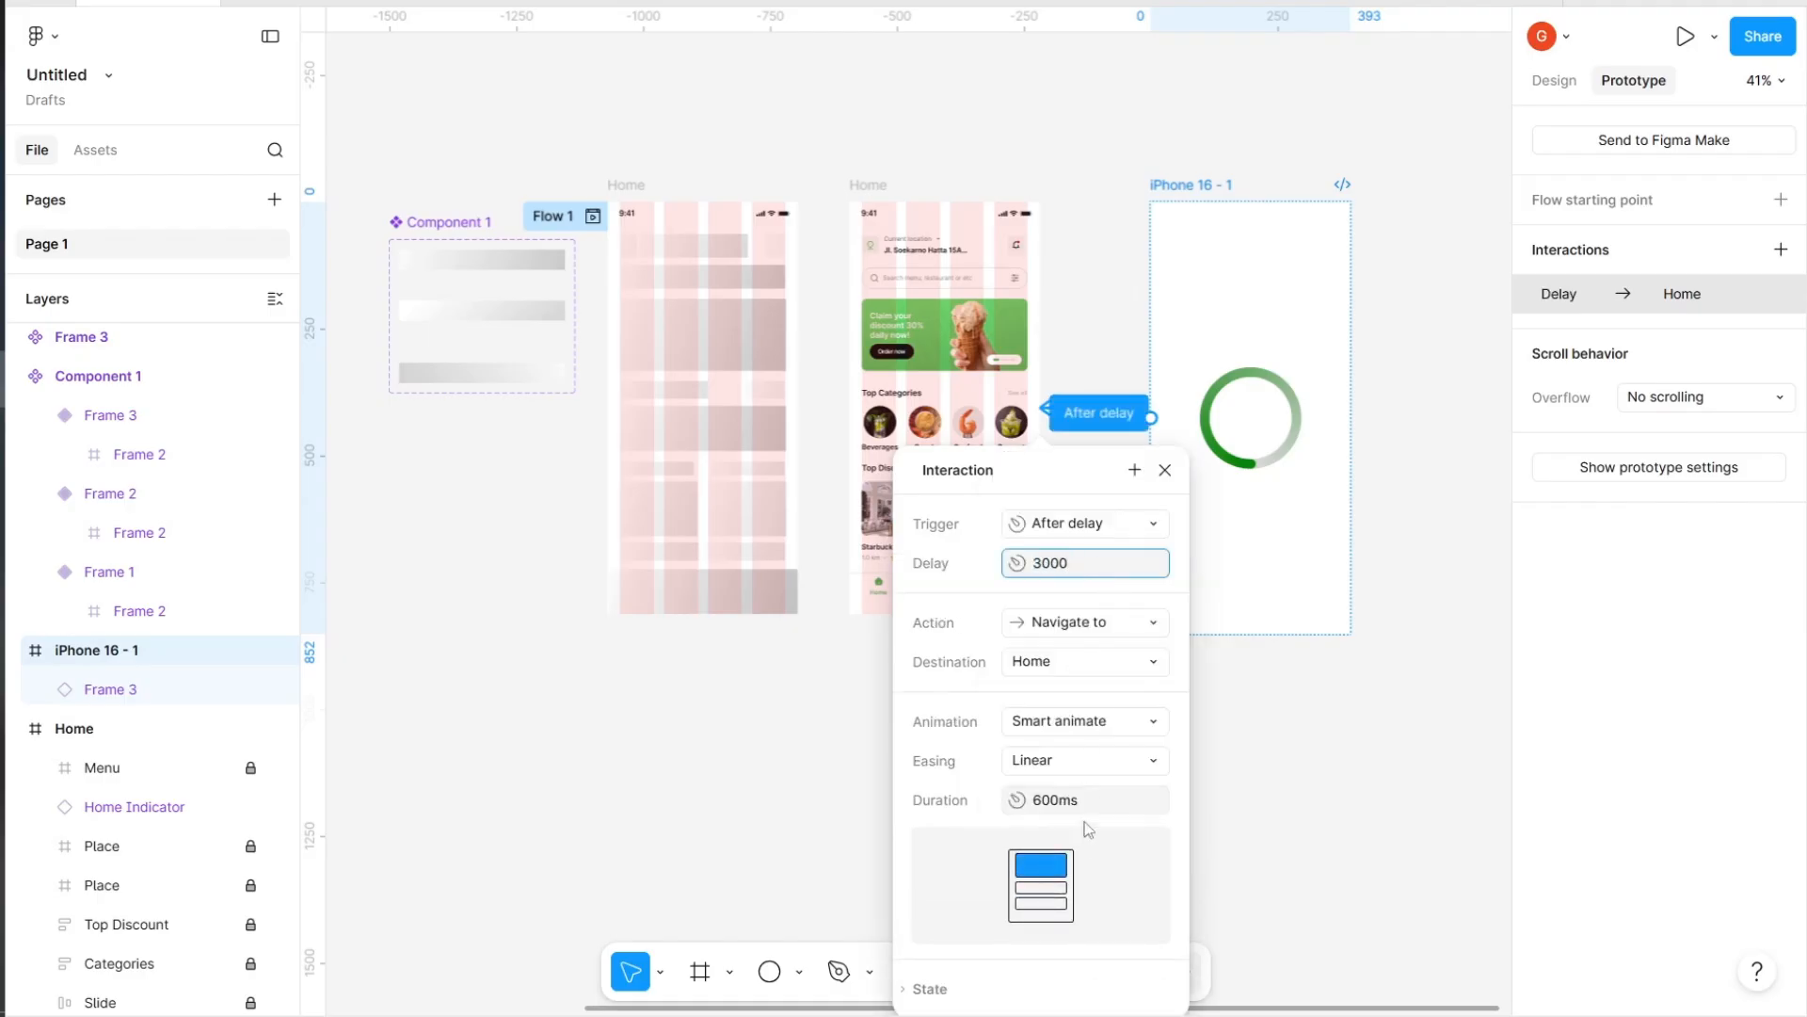
{"action": "left_click", "coordinate": [1092, 799]}
{"action": "type", "text": "1"}
{"action": "key", "text": "Return"}
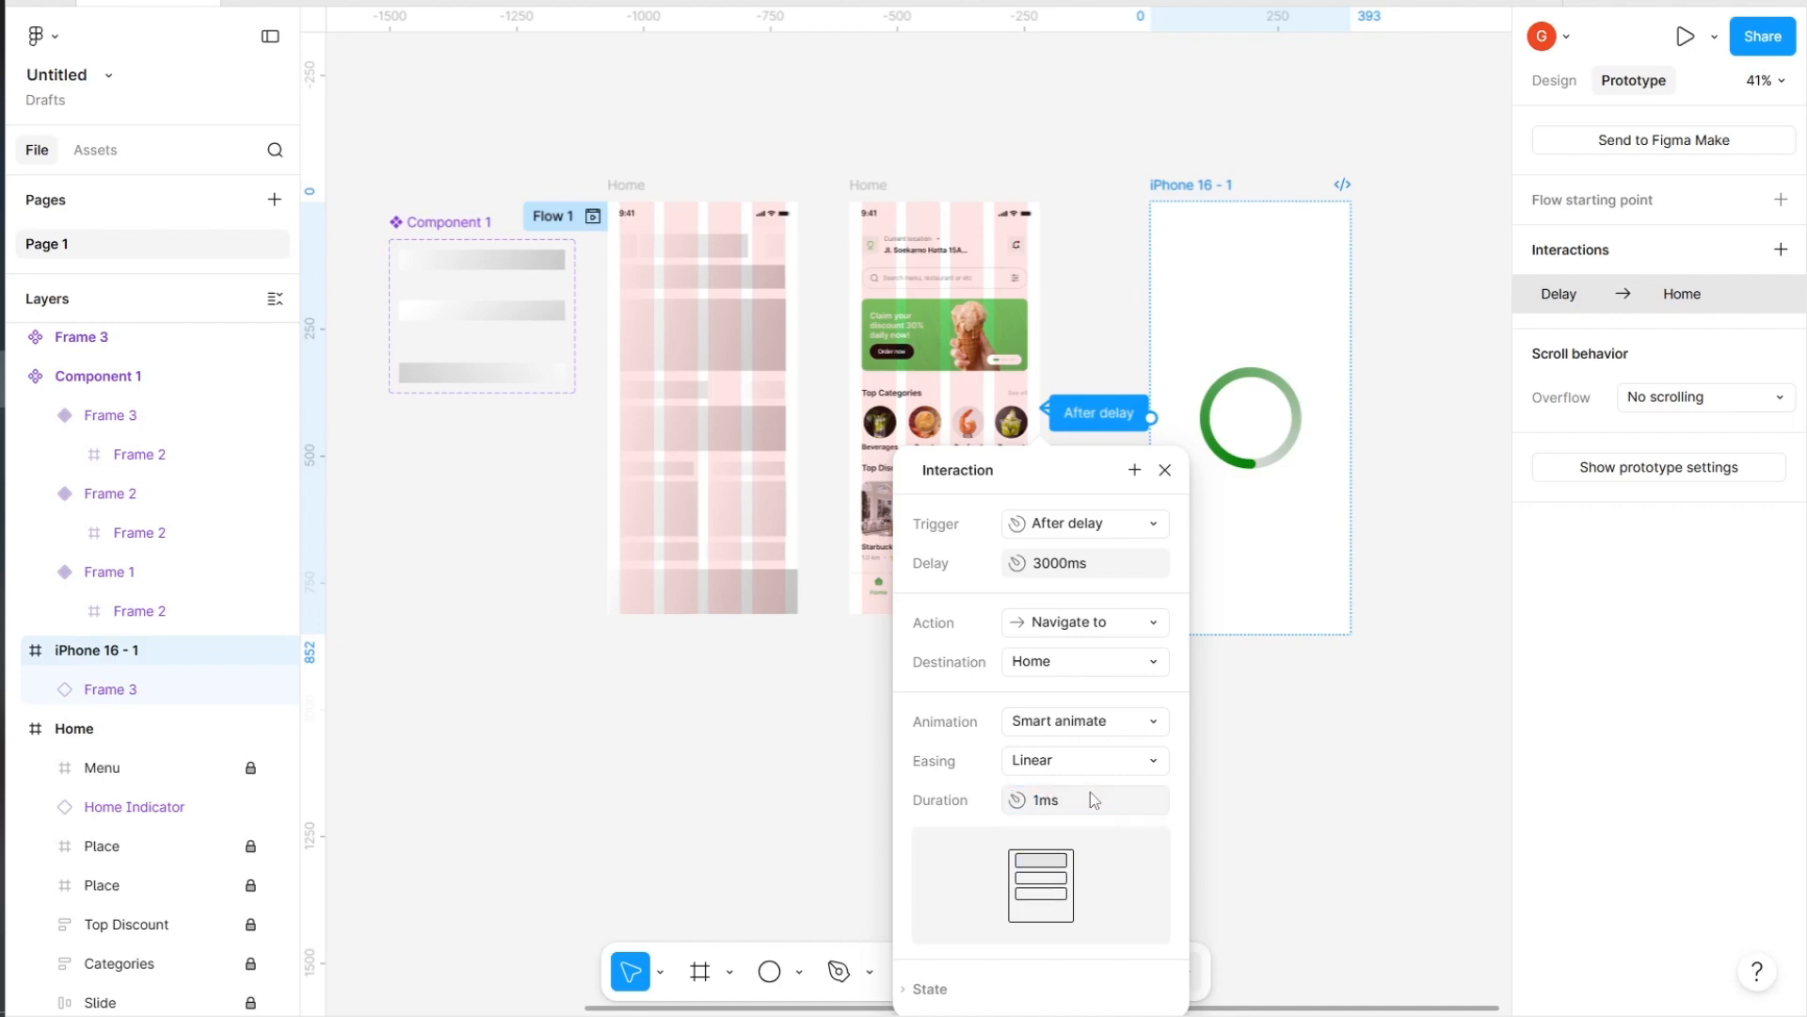
Preview the iPhone 16 - 1 frame to check its delayed transition to the Home screen, and close the preview
{"action": "key", "text": "Return"}
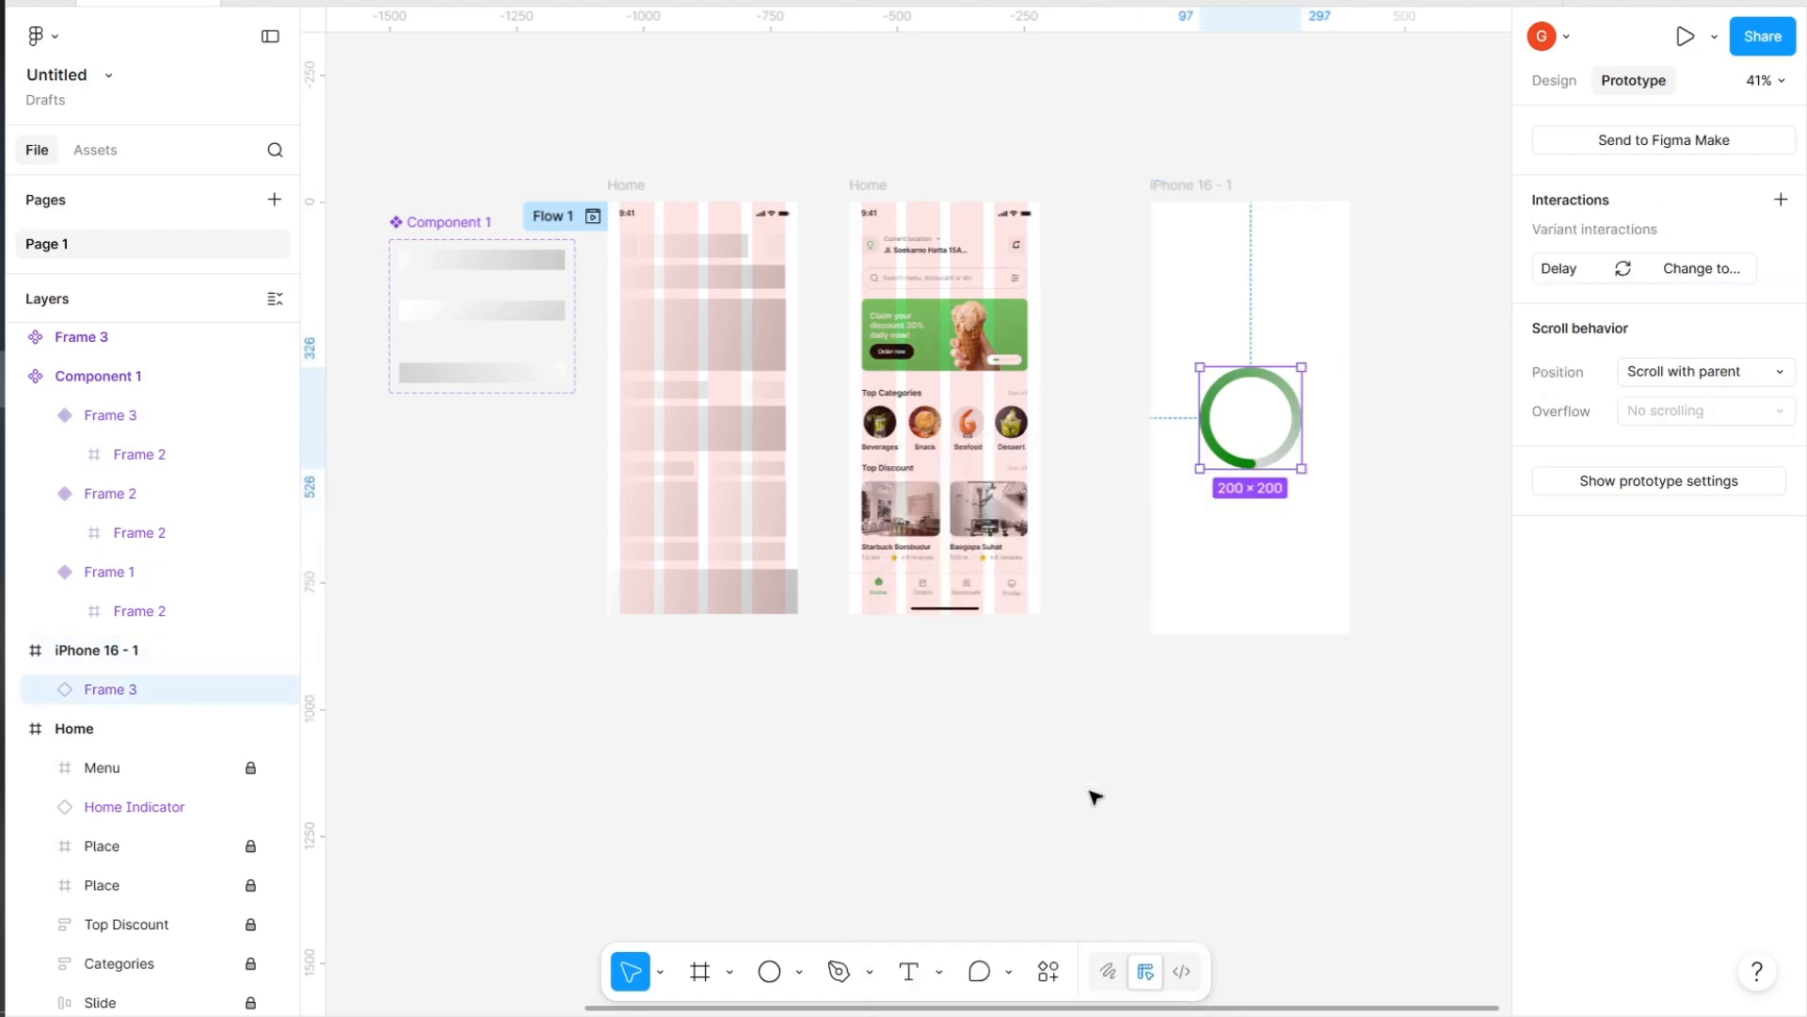
{"action": "left_click", "coordinate": [1172, 182]}
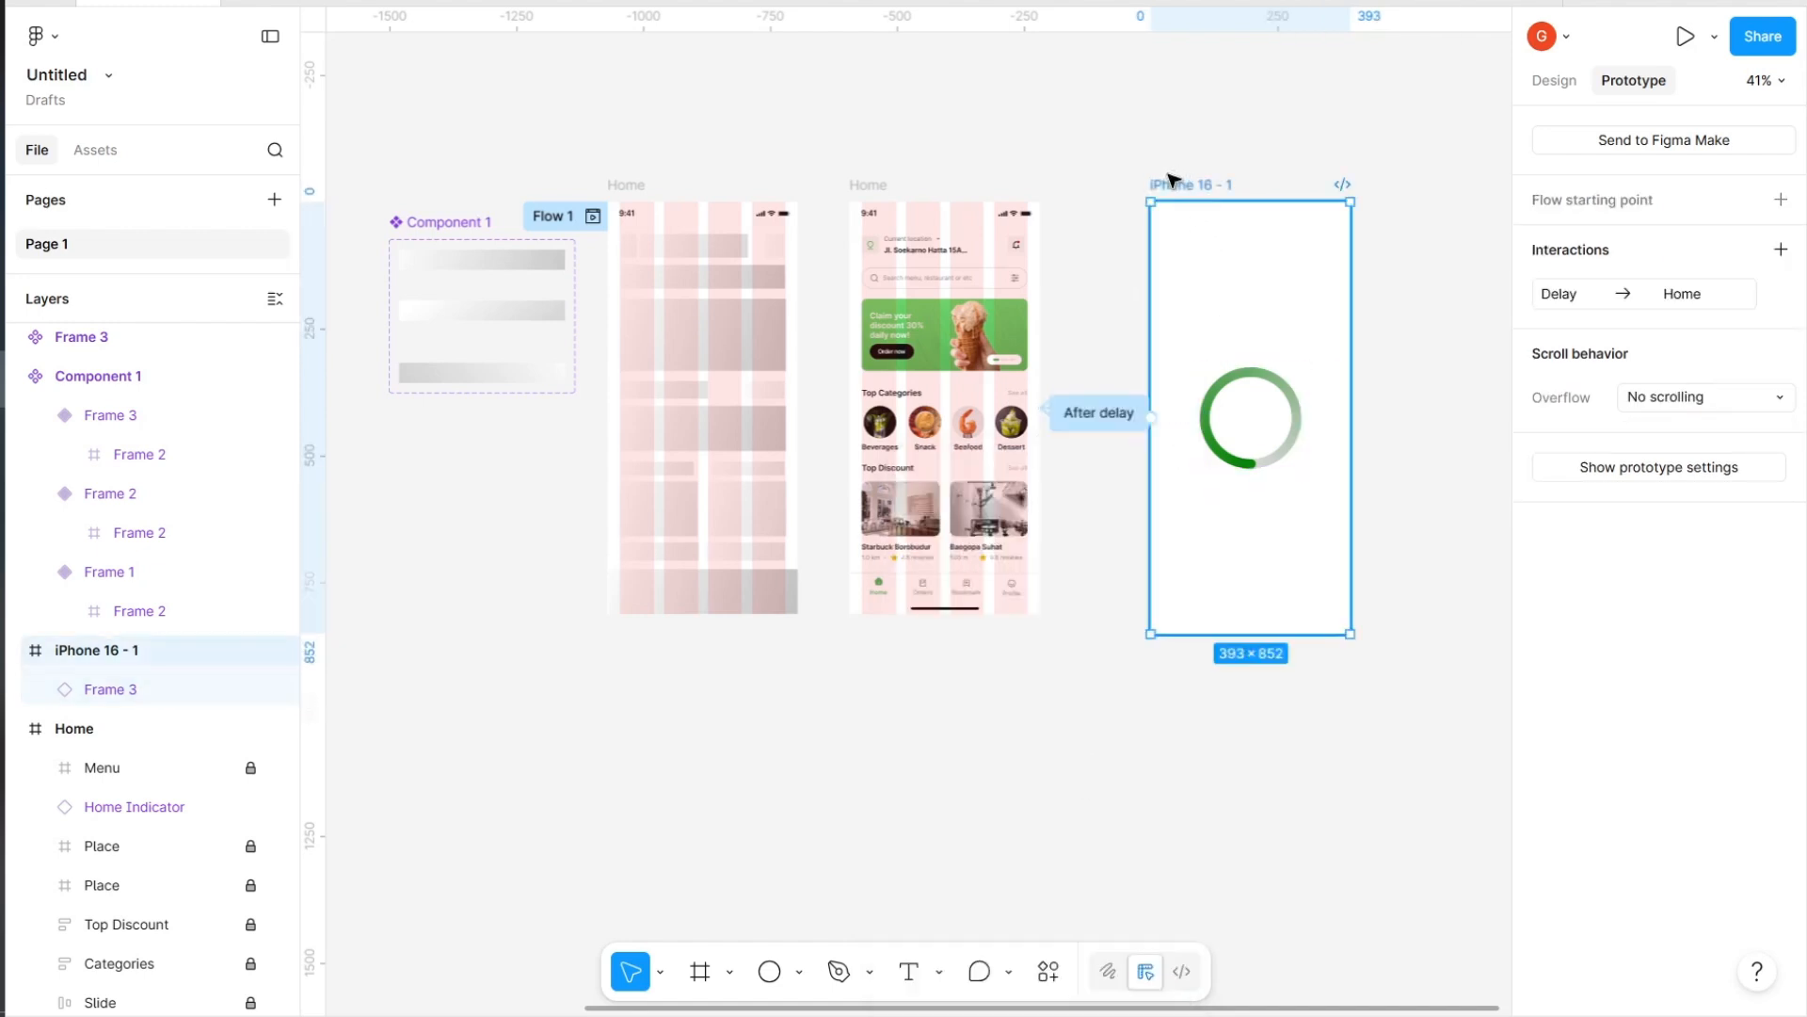
{"action": "key", "text": "shift+space"}
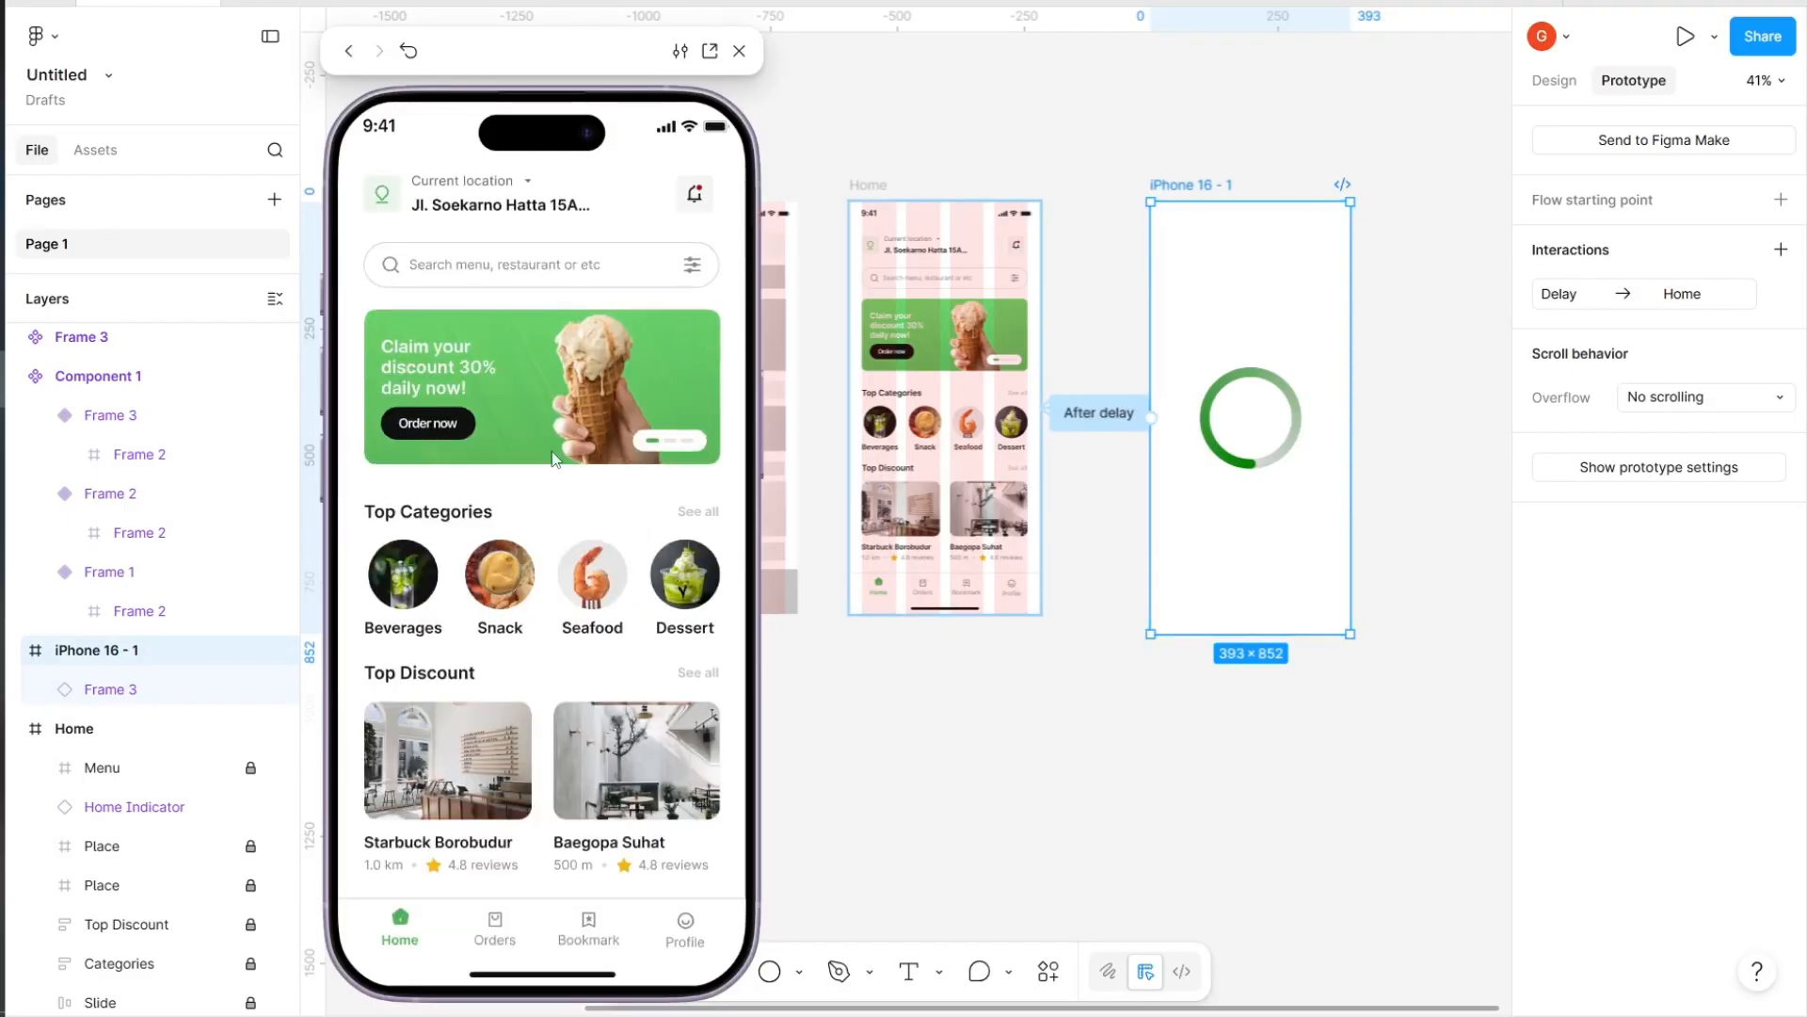
{"action": "left_click", "coordinate": [740, 51]}
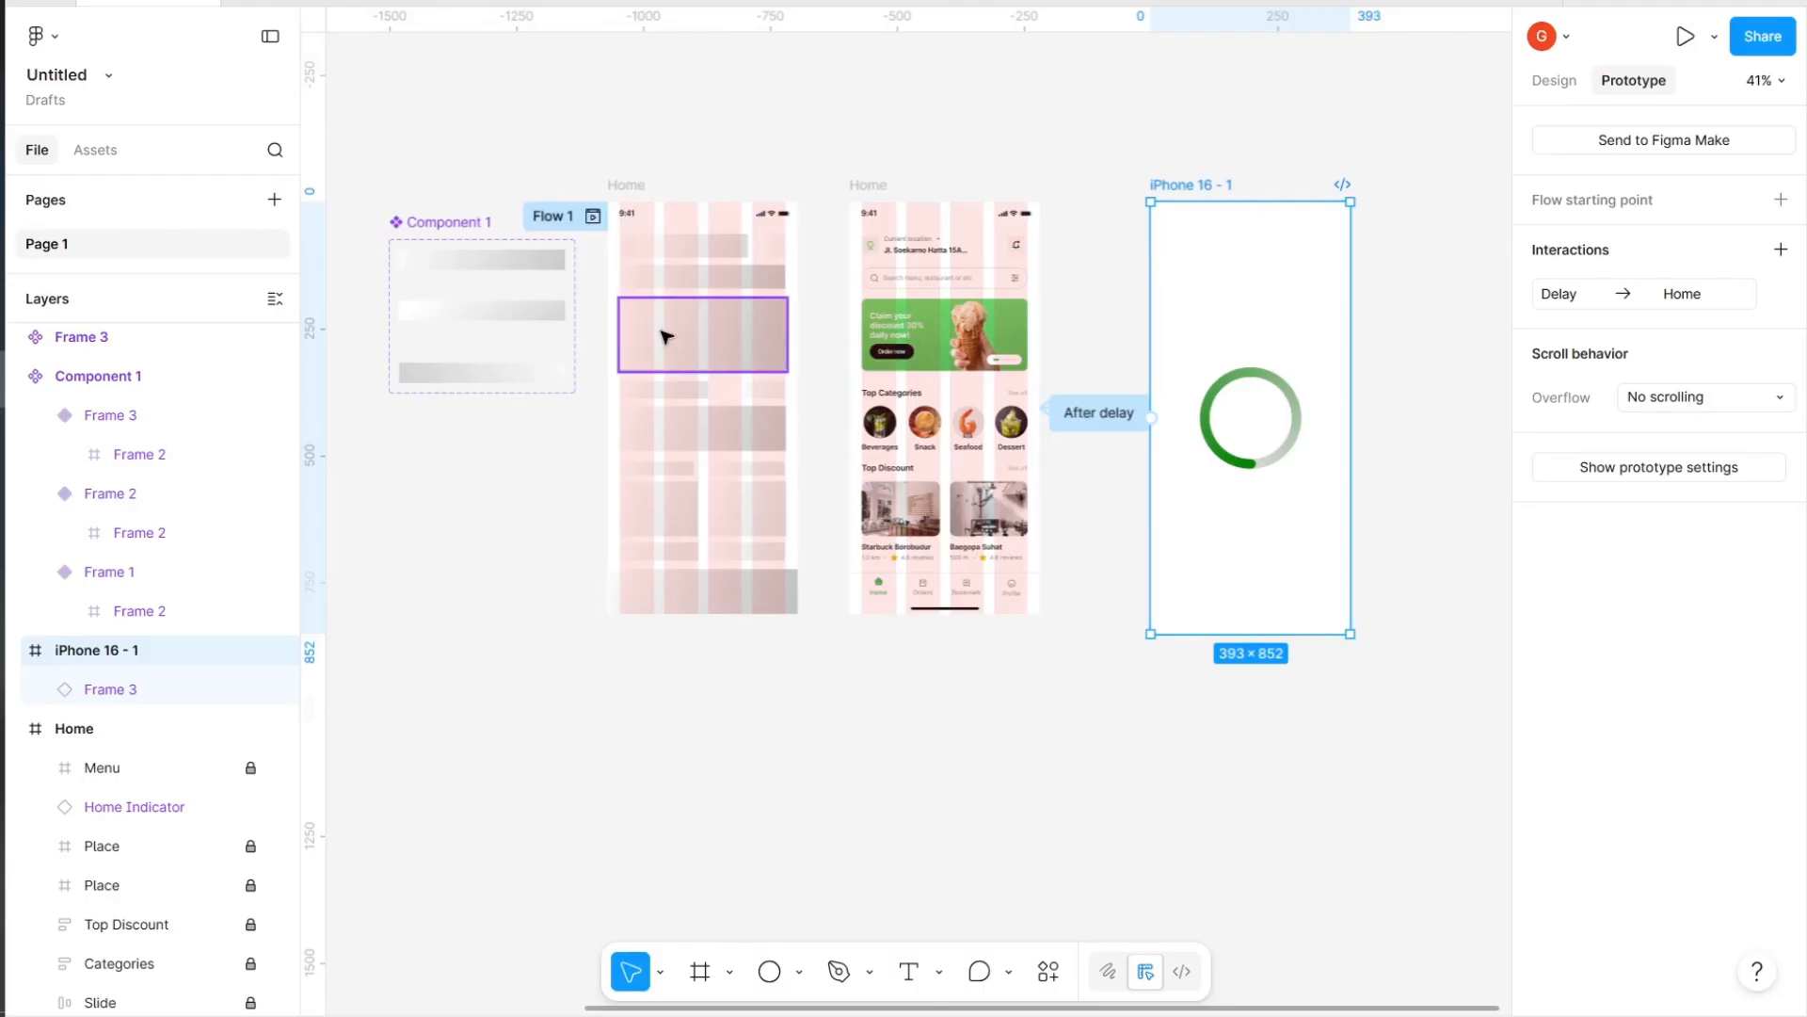
Move the Frame 3 ring component set beside Component 1, aligning their upper edges
{"action": "scroll", "coordinate": [774, 415], "scroll_direction": "left", "scroll_amount": 3}
{"action": "scroll", "coordinate": [774, 415], "scroll_direction": "left", "scroll_amount": 5}
{"action": "left_click", "coordinate": [850, 333]}
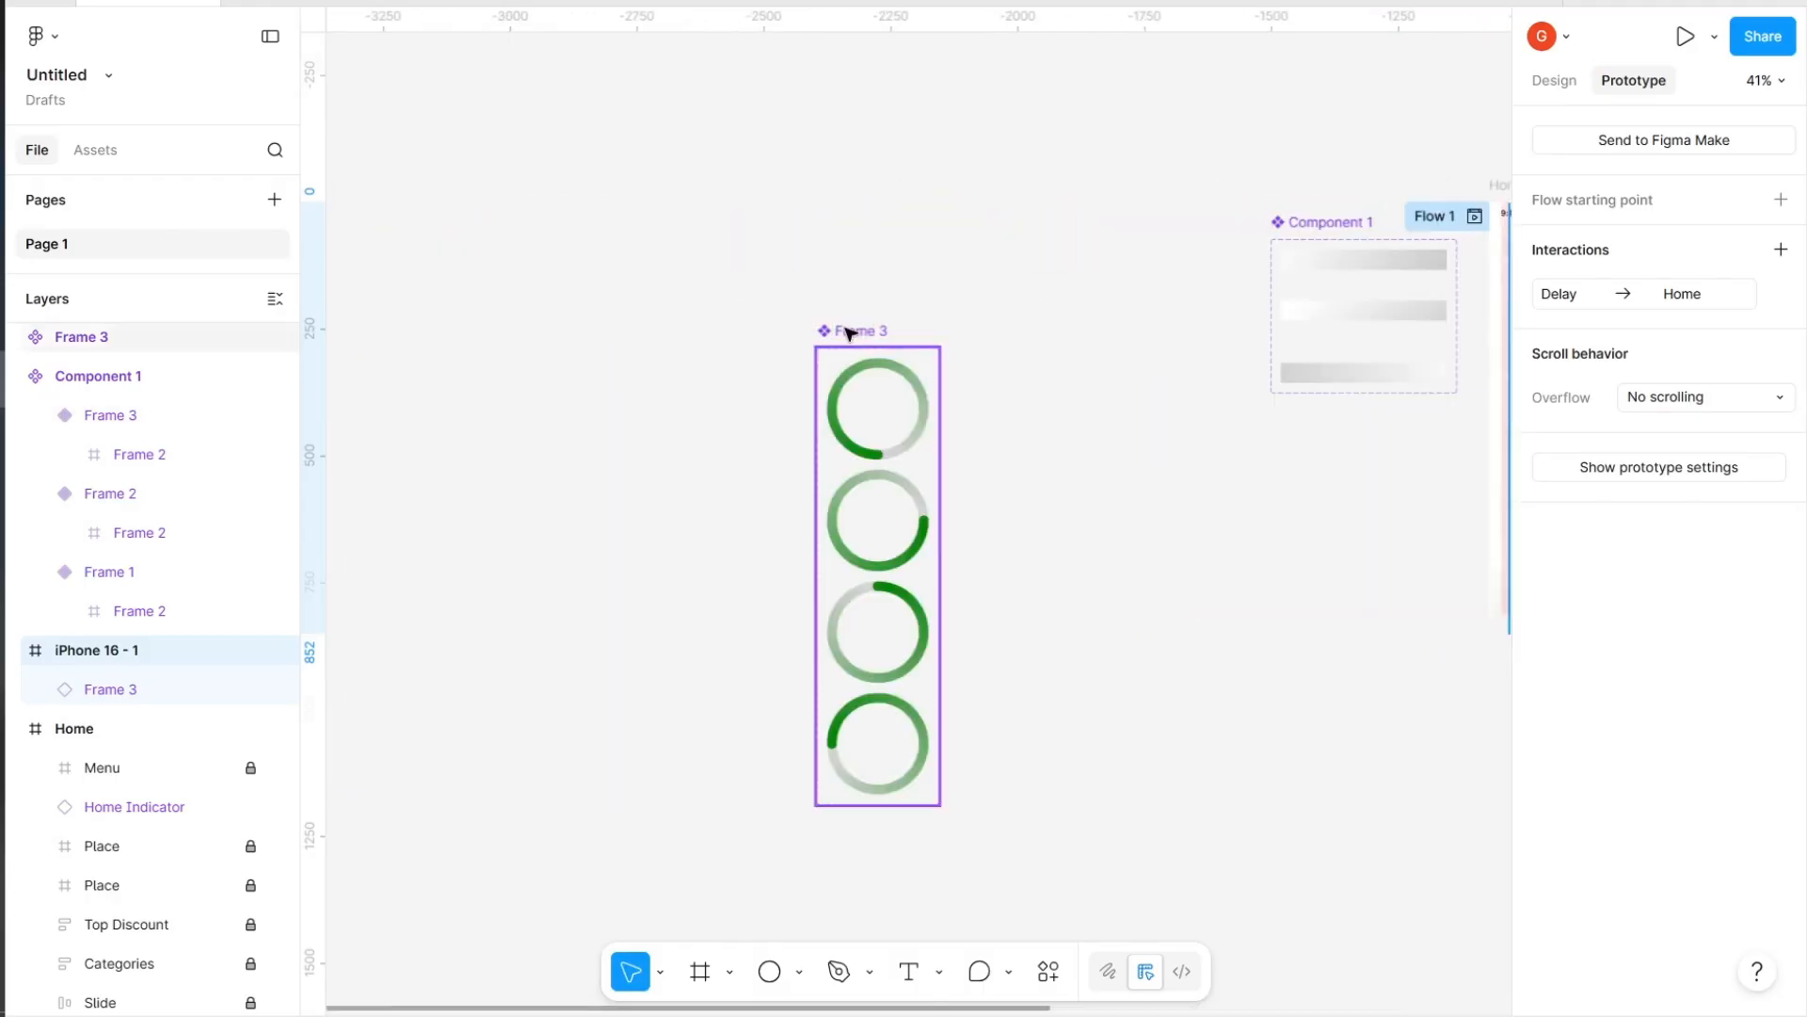
{"action": "left_click_drag", "start_coordinate": [969, 237], "coordinate": [1033, 227]}
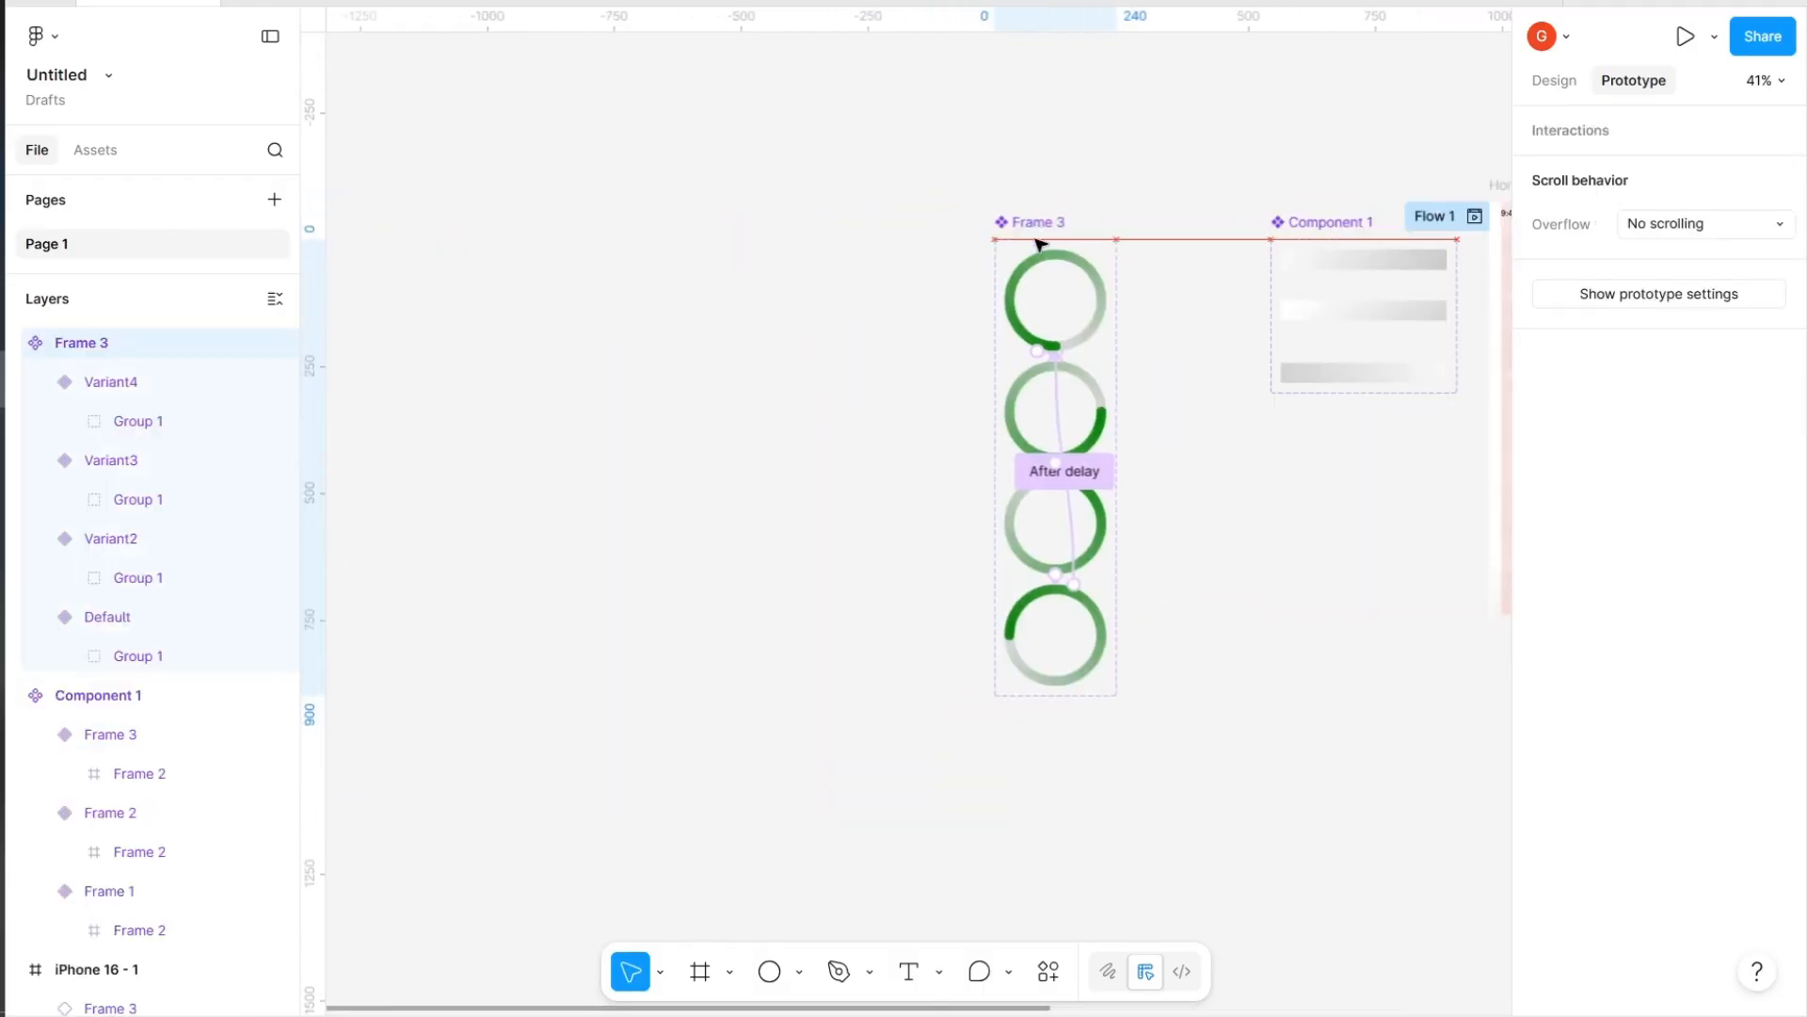
Draw a horizontal rectangle about 319 × 27 below Component 1
{"action": "scroll", "coordinate": [677, 512], "scroll_direction": "up", "scroll_amount": 5}
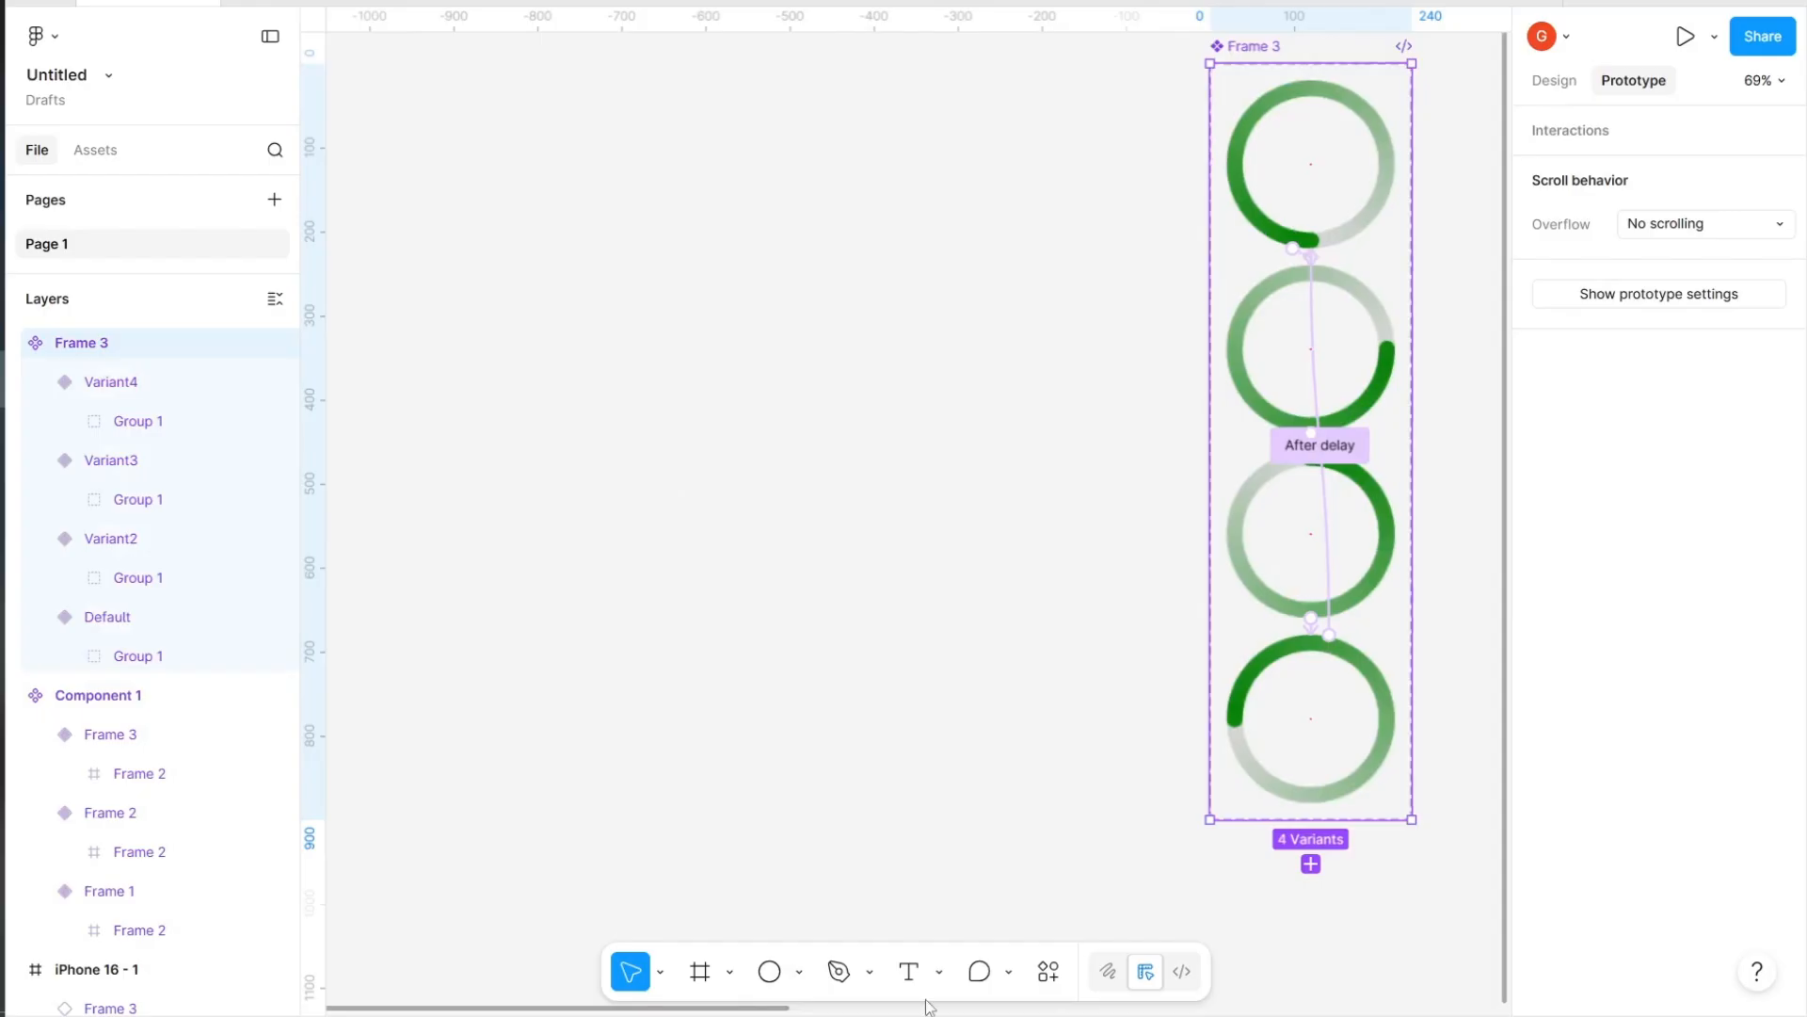
{"action": "left_click", "coordinate": [800, 972]}
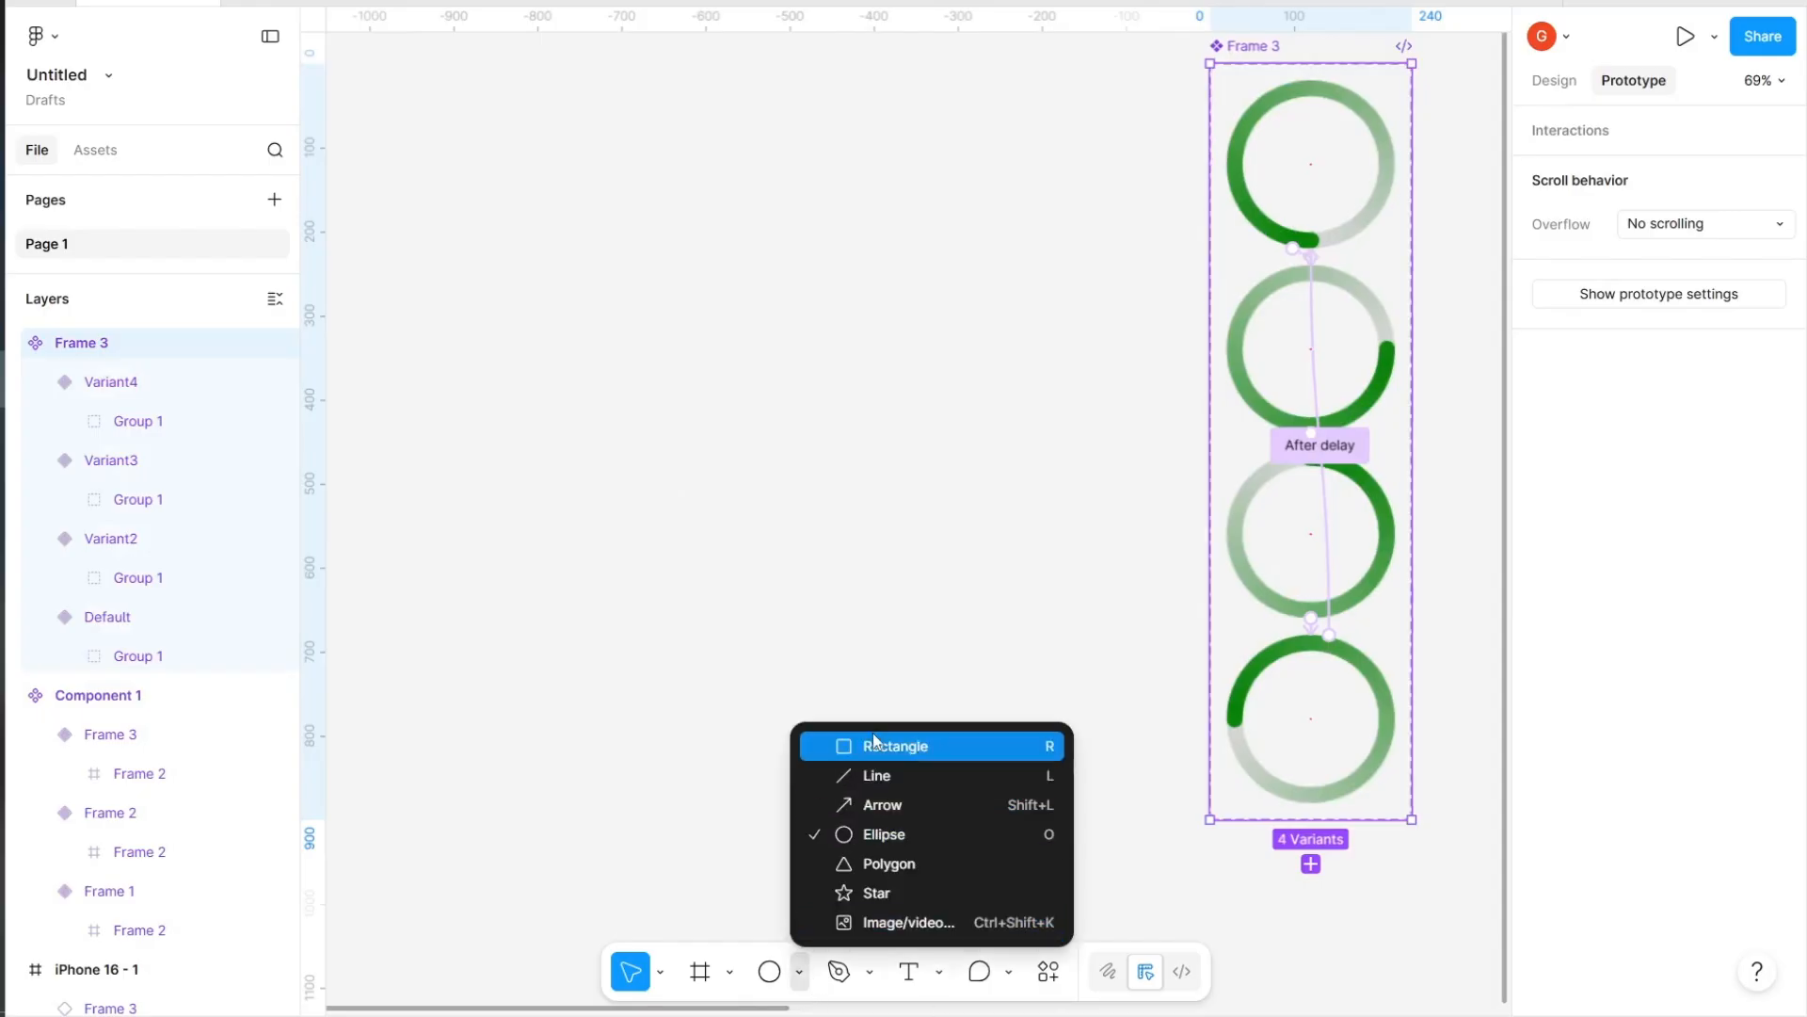
{"action": "left_click", "coordinate": [873, 736]}
{"action": "left_click_drag", "start_coordinate": [643, 377], "coordinate": [1046, 406]}
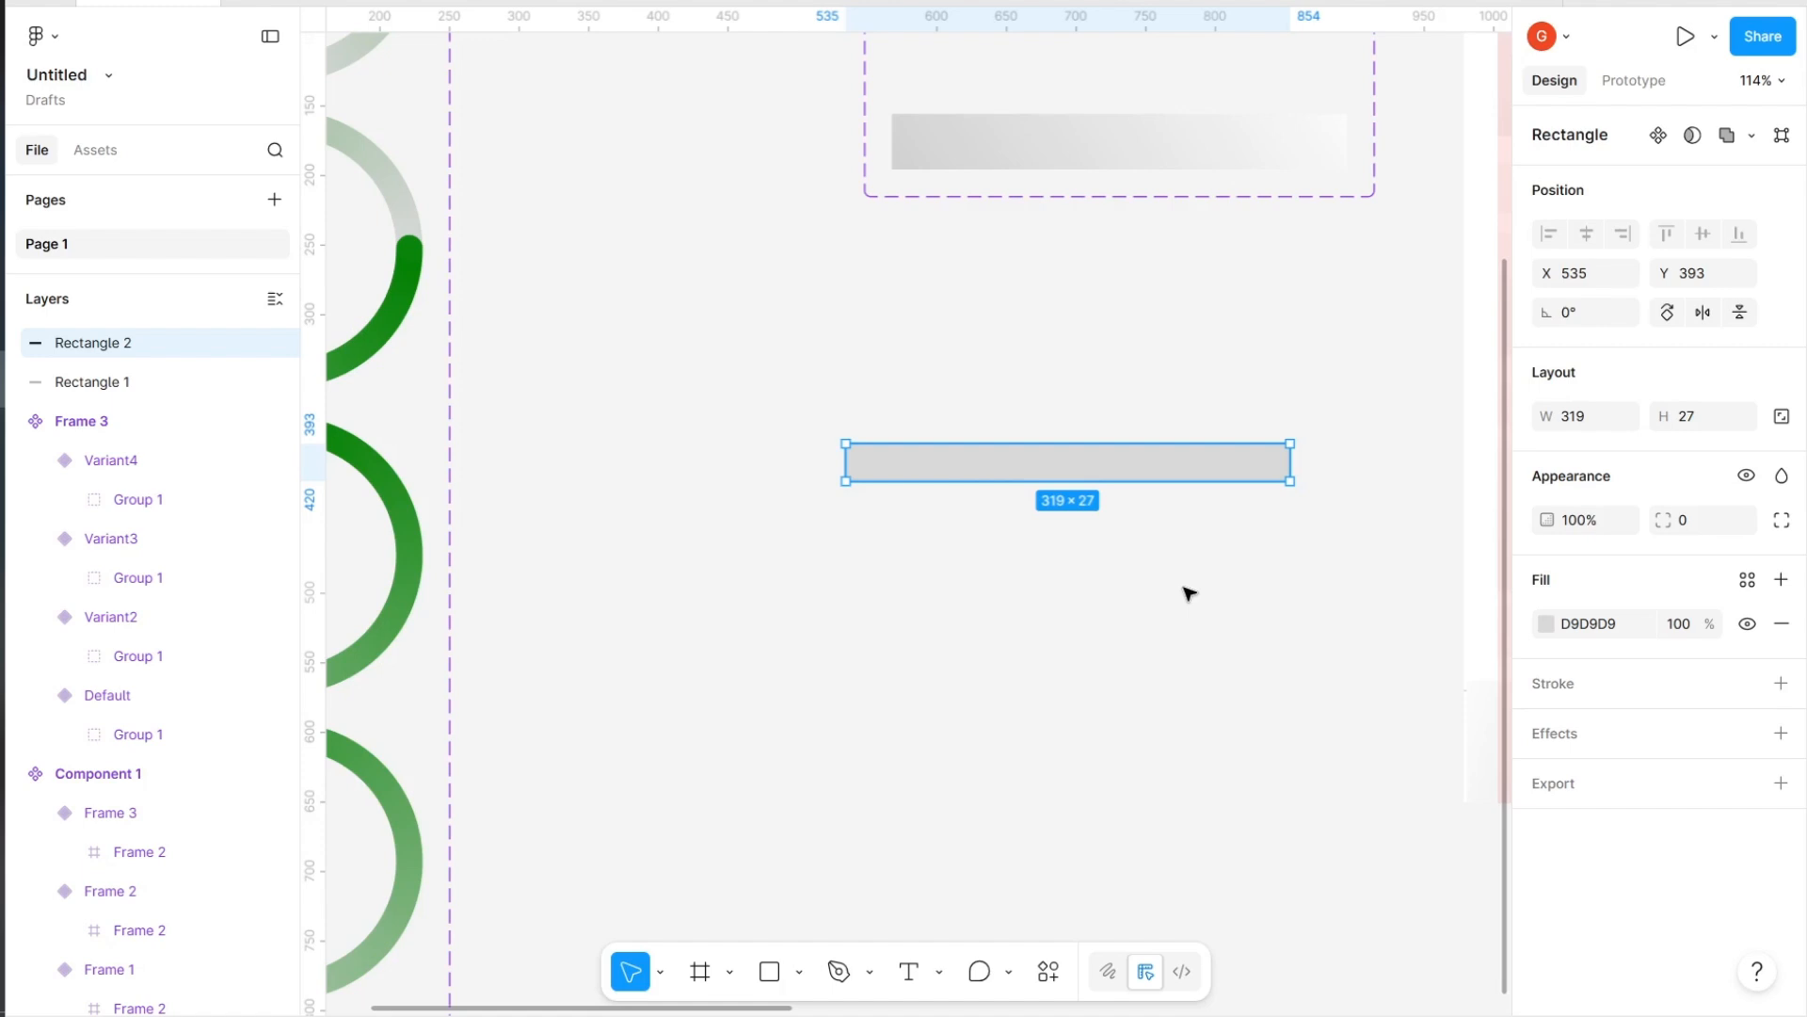
Narrow the duplicate rectangle to about 38 wide at the bar's left end and fill it with green 008000
{"action": "left_click_drag", "start_coordinate": [1254, 468], "coordinate": [900, 470]}
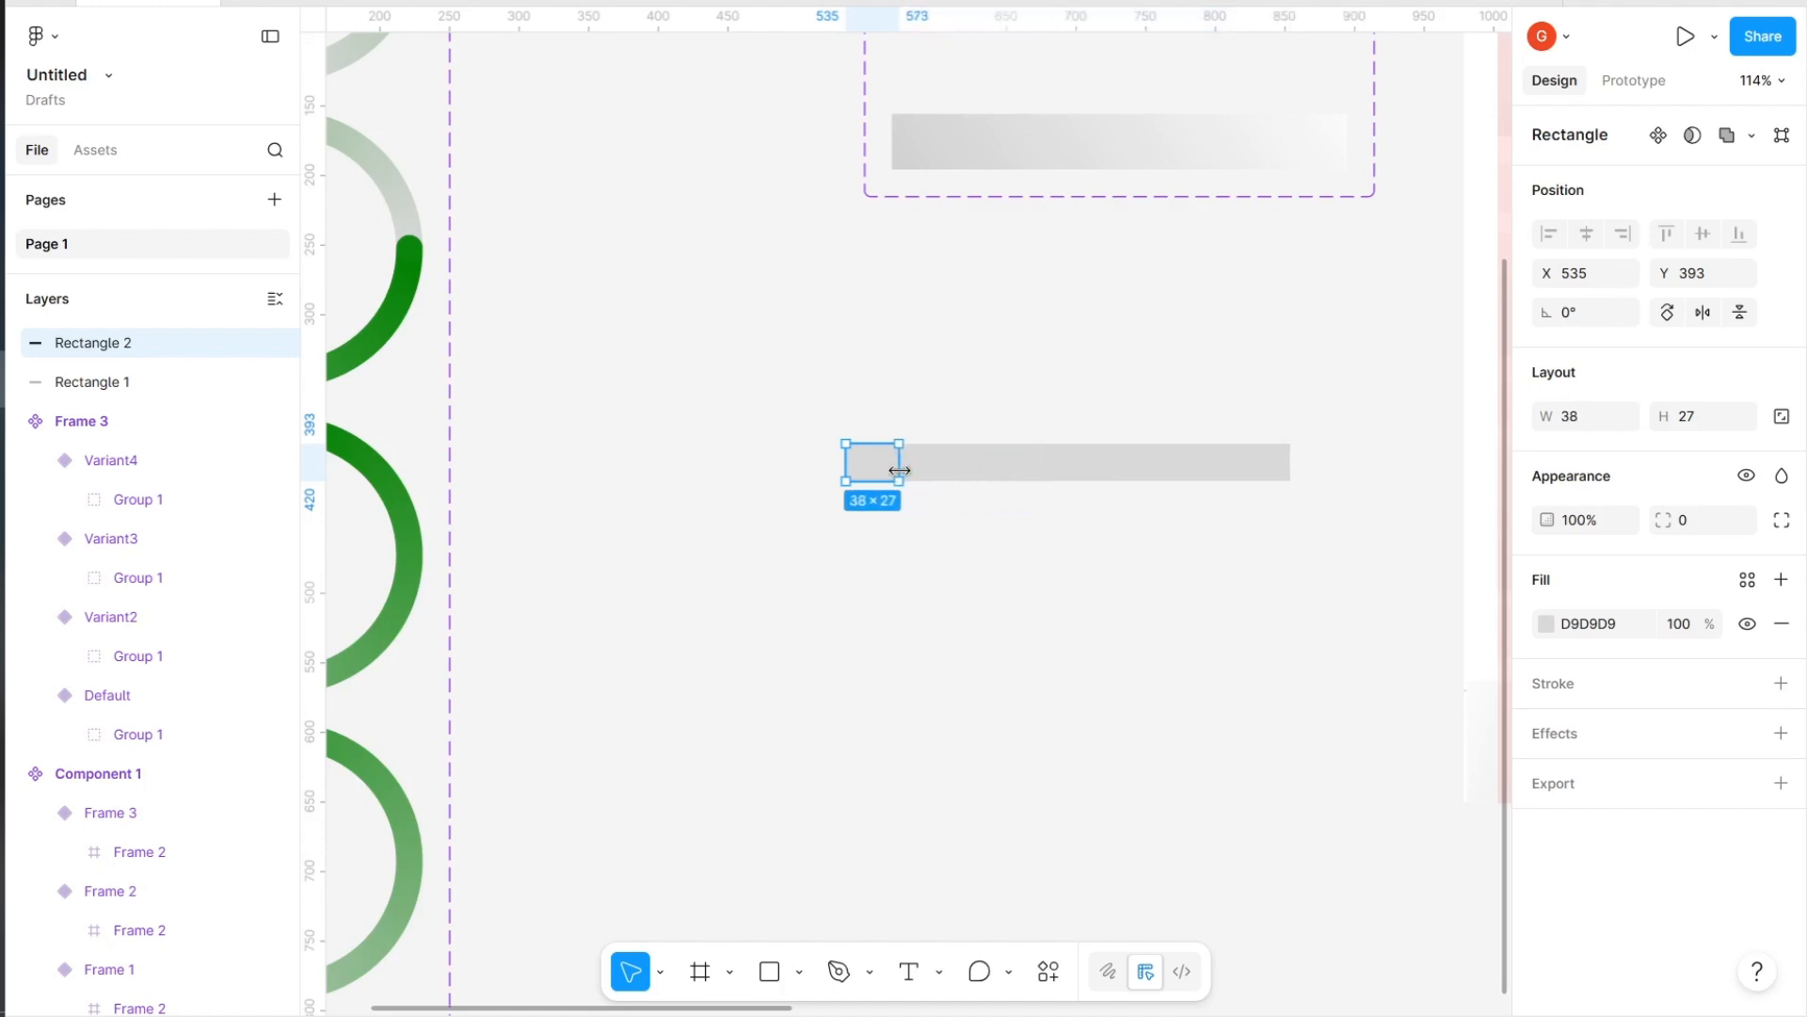
{"action": "left_click", "coordinate": [1614, 622]}
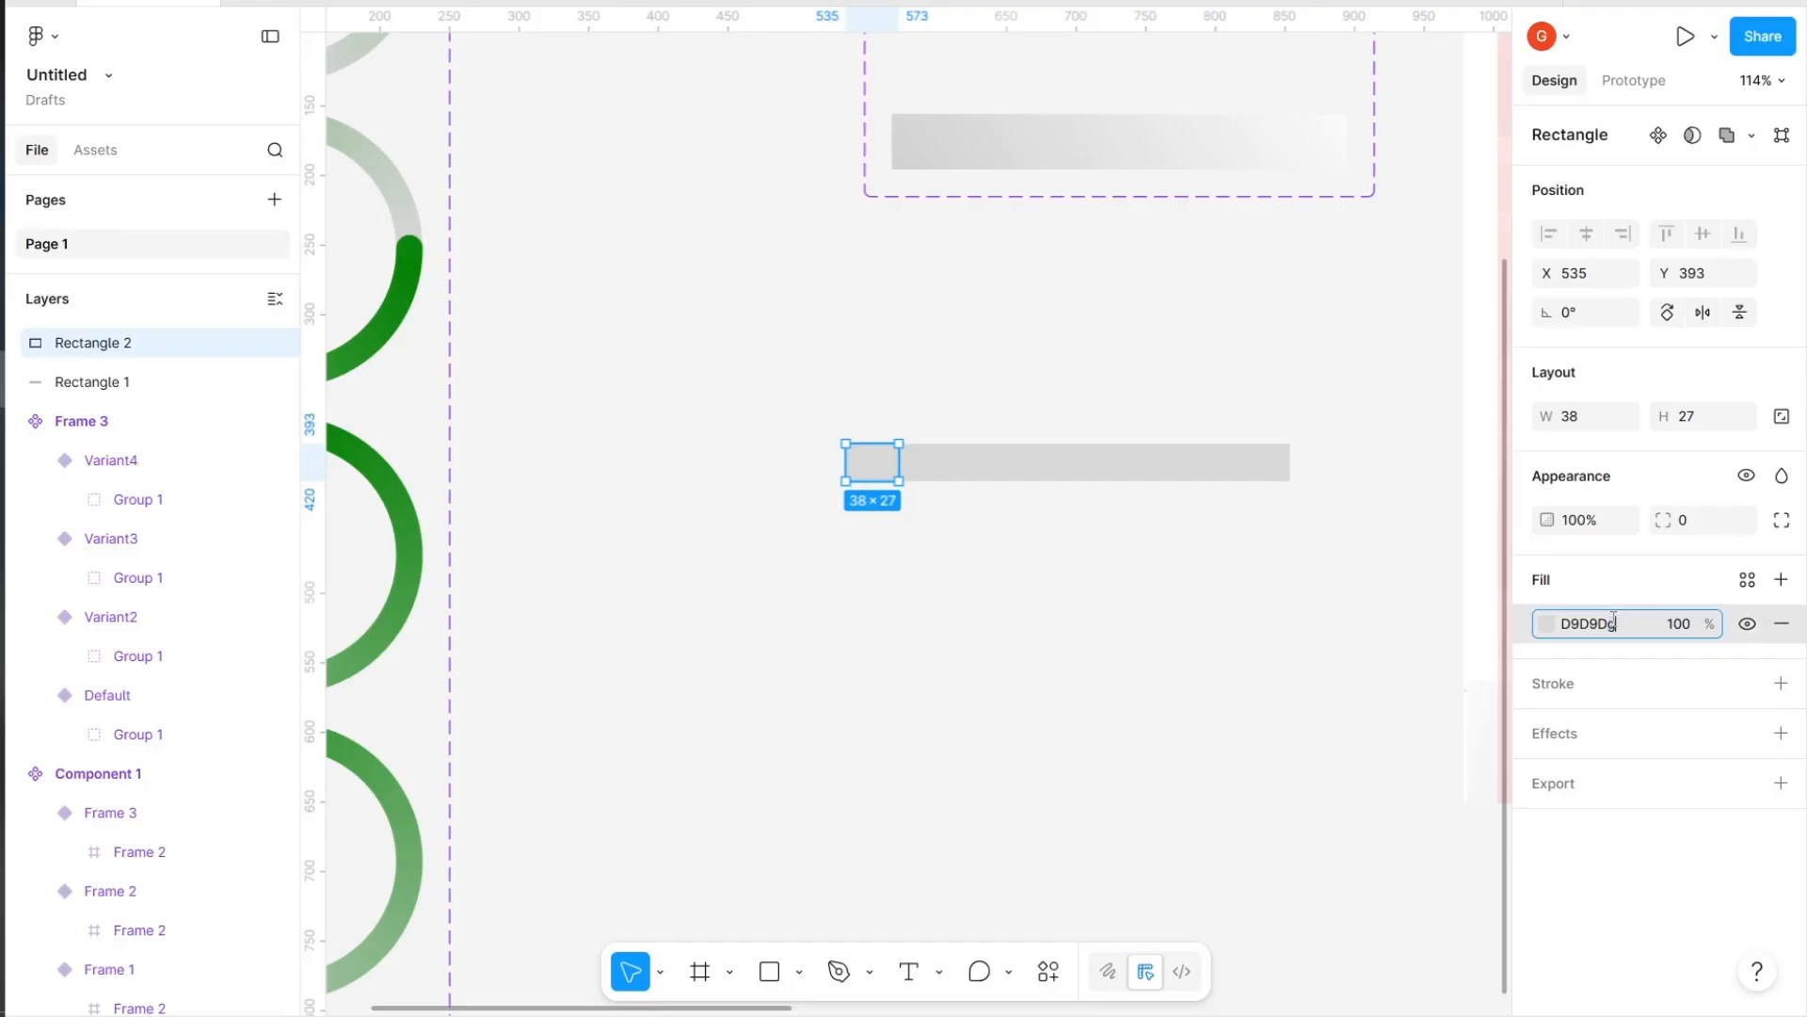
{"action": "key", "text": "ctrl+a"}
{"action": "type", "text": "gr"}
{"action": "key", "text": "Return"}
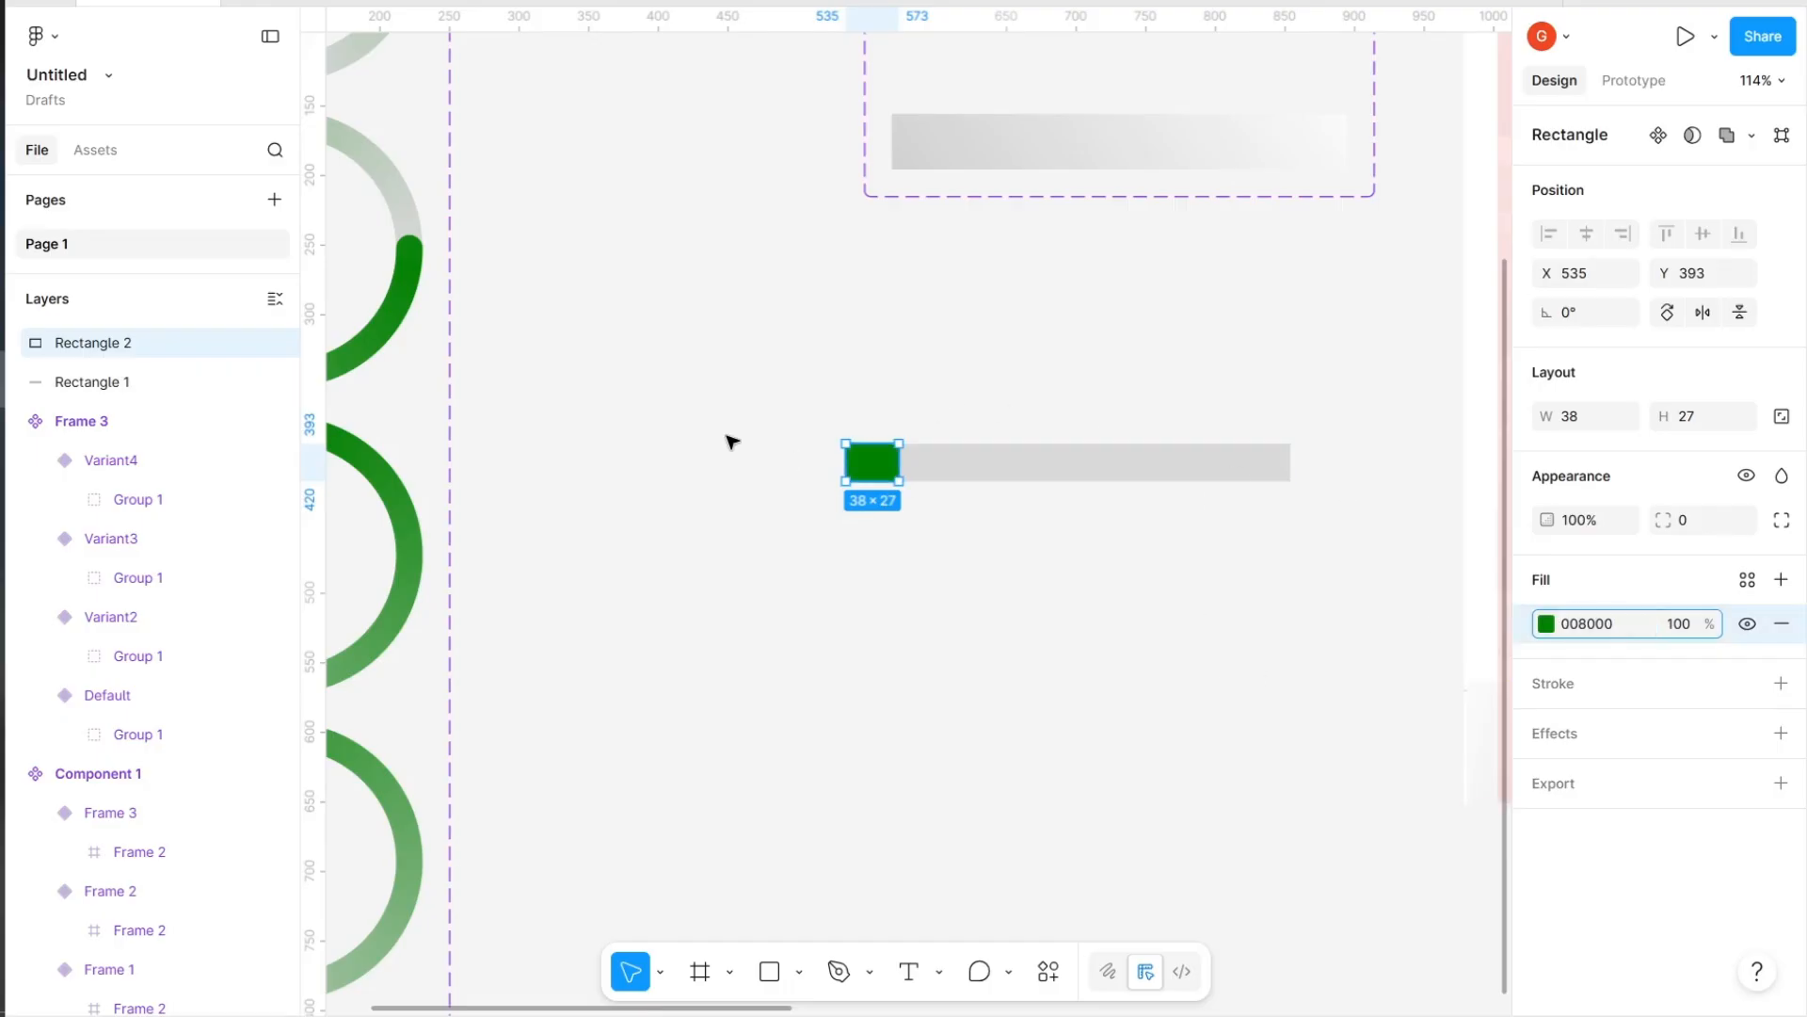
Wrap the grey bar and the small green rectangle together in a frame
{"action": "left_click_drag", "start_coordinate": [733, 442], "coordinate": [1070, 488]}
{"action": "right_click", "coordinate": [1081, 481]}
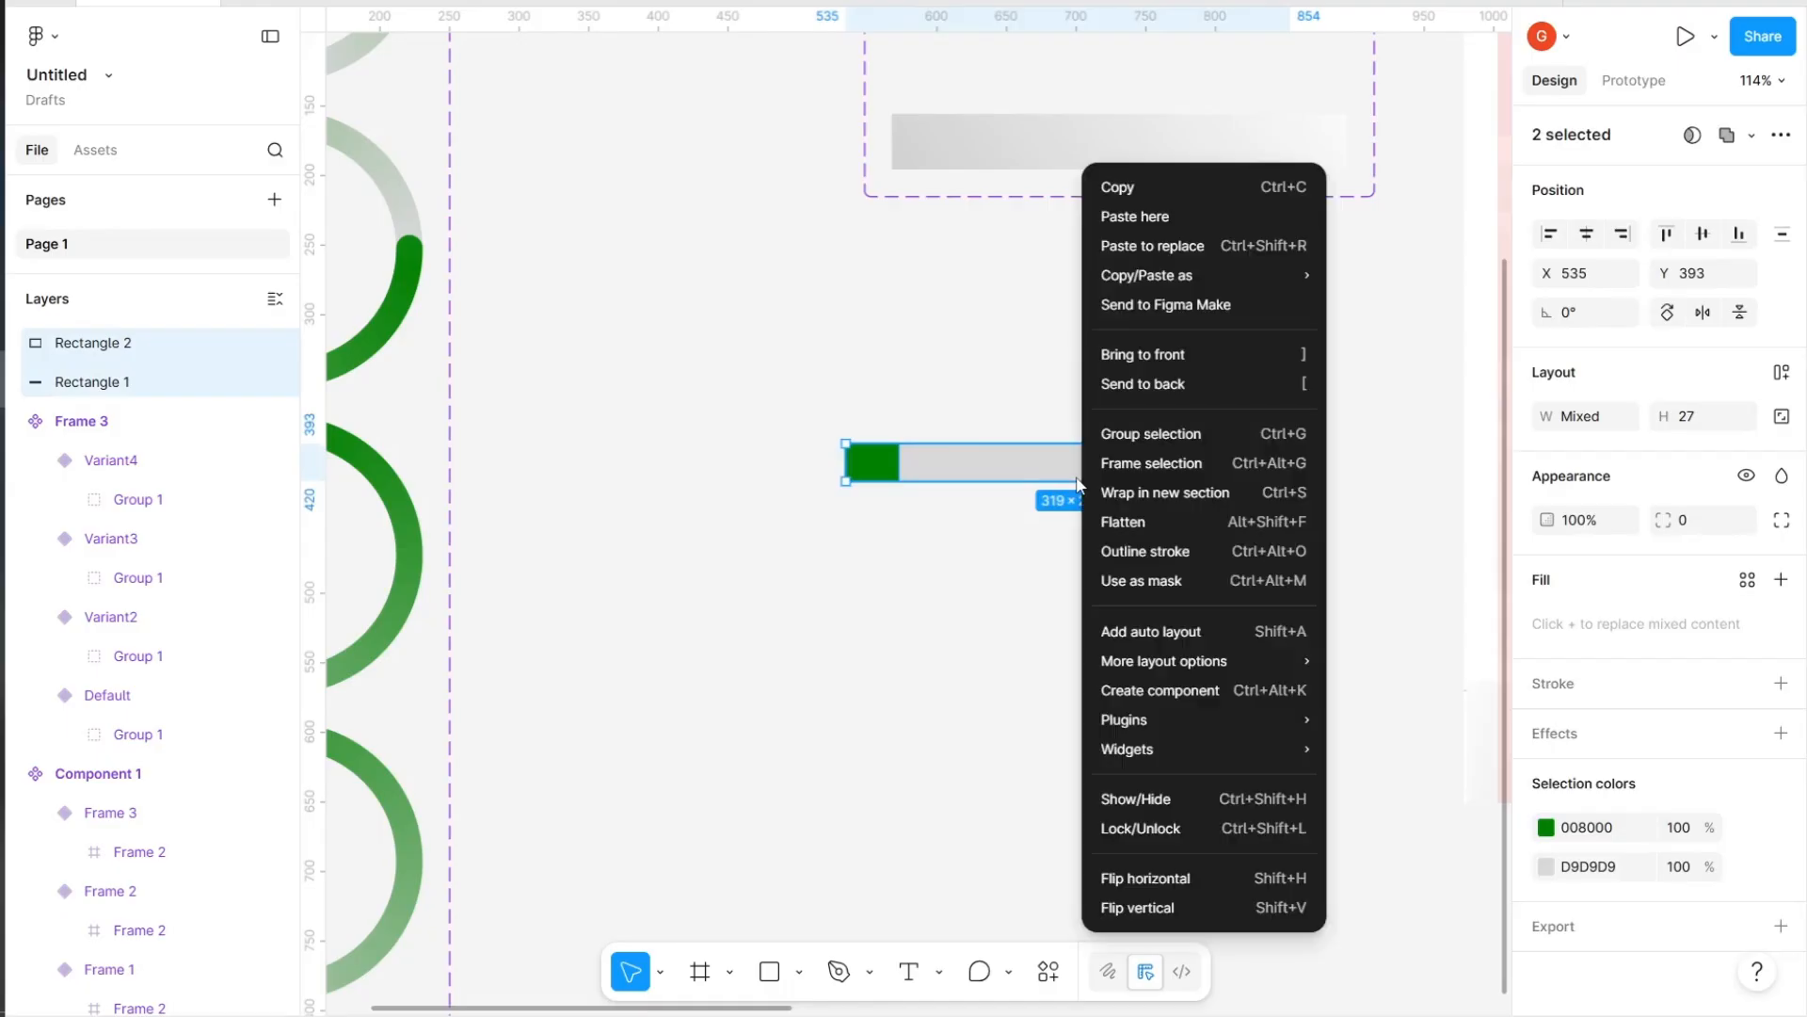
{"action": "left_click", "coordinate": [1139, 465]}
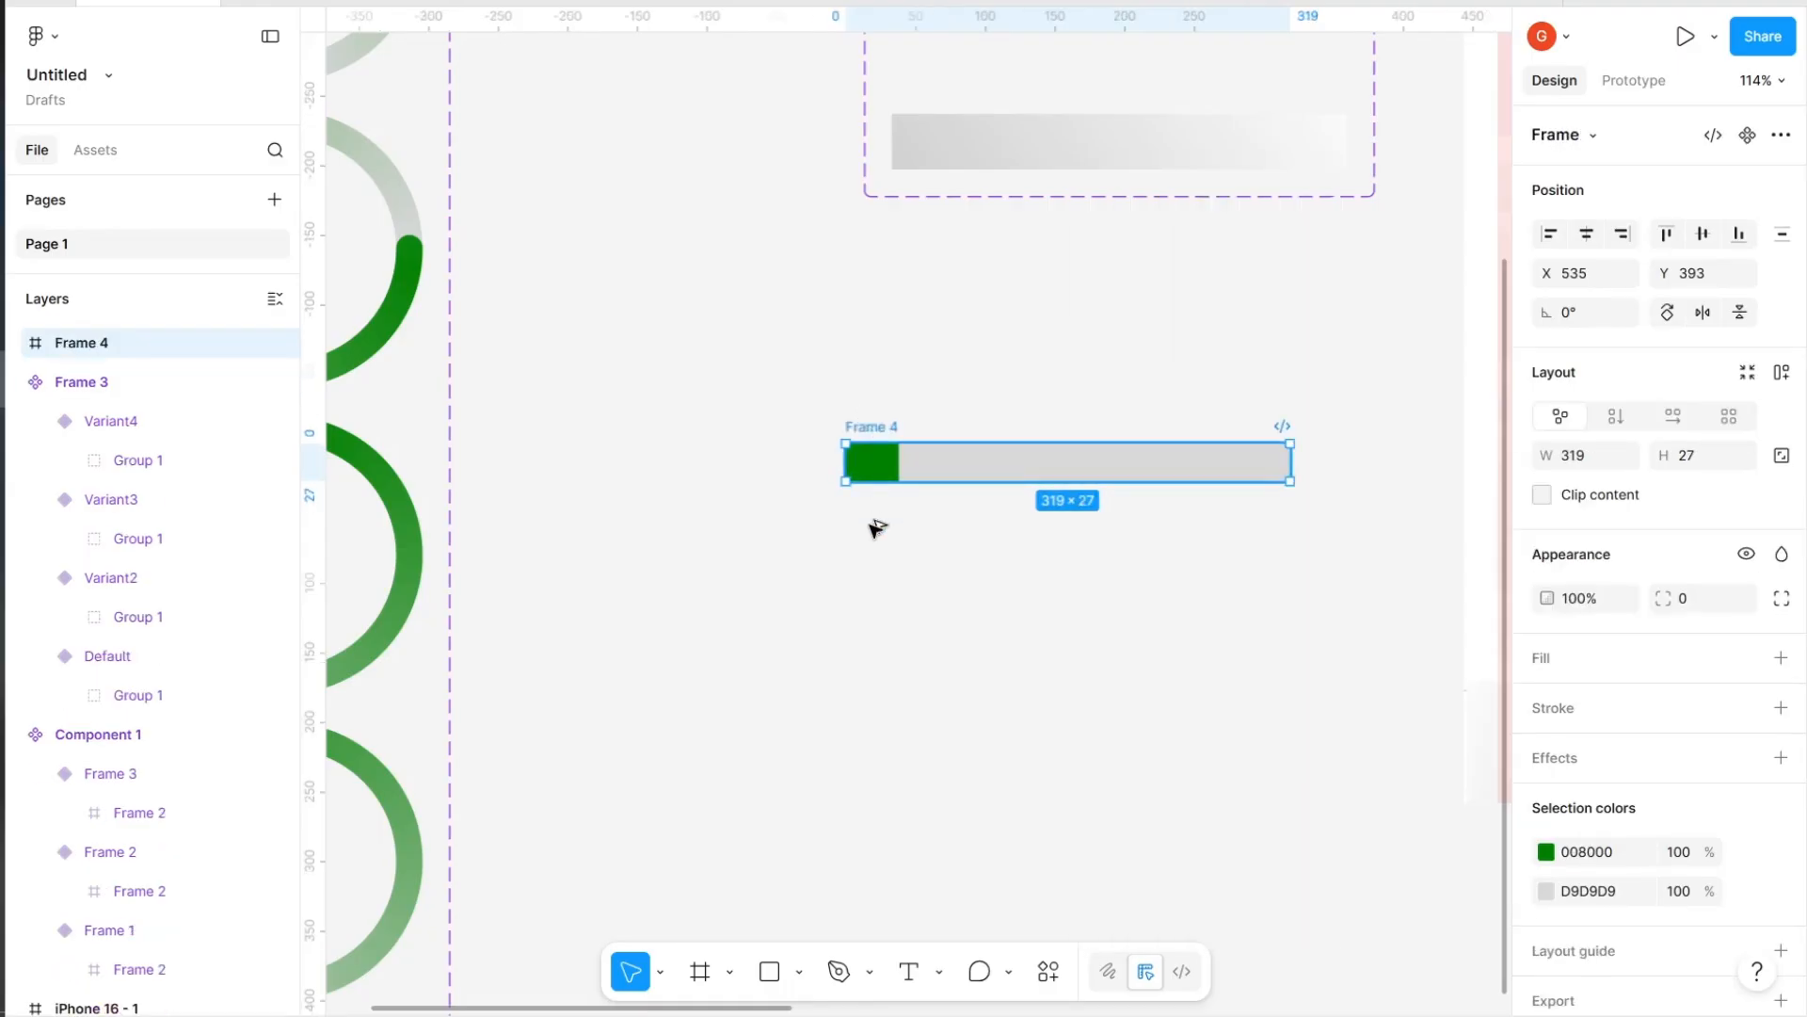
Duplicate the bar frame below the original and widen the copy's green rectangle to cover the full bar
{"action": "left_click_drag", "start_coordinate": [875, 469], "coordinate": [1288, 607]}
{"action": "double_click", "coordinate": [897, 574]}
{"action": "left_click", "coordinate": [1400, 668]}
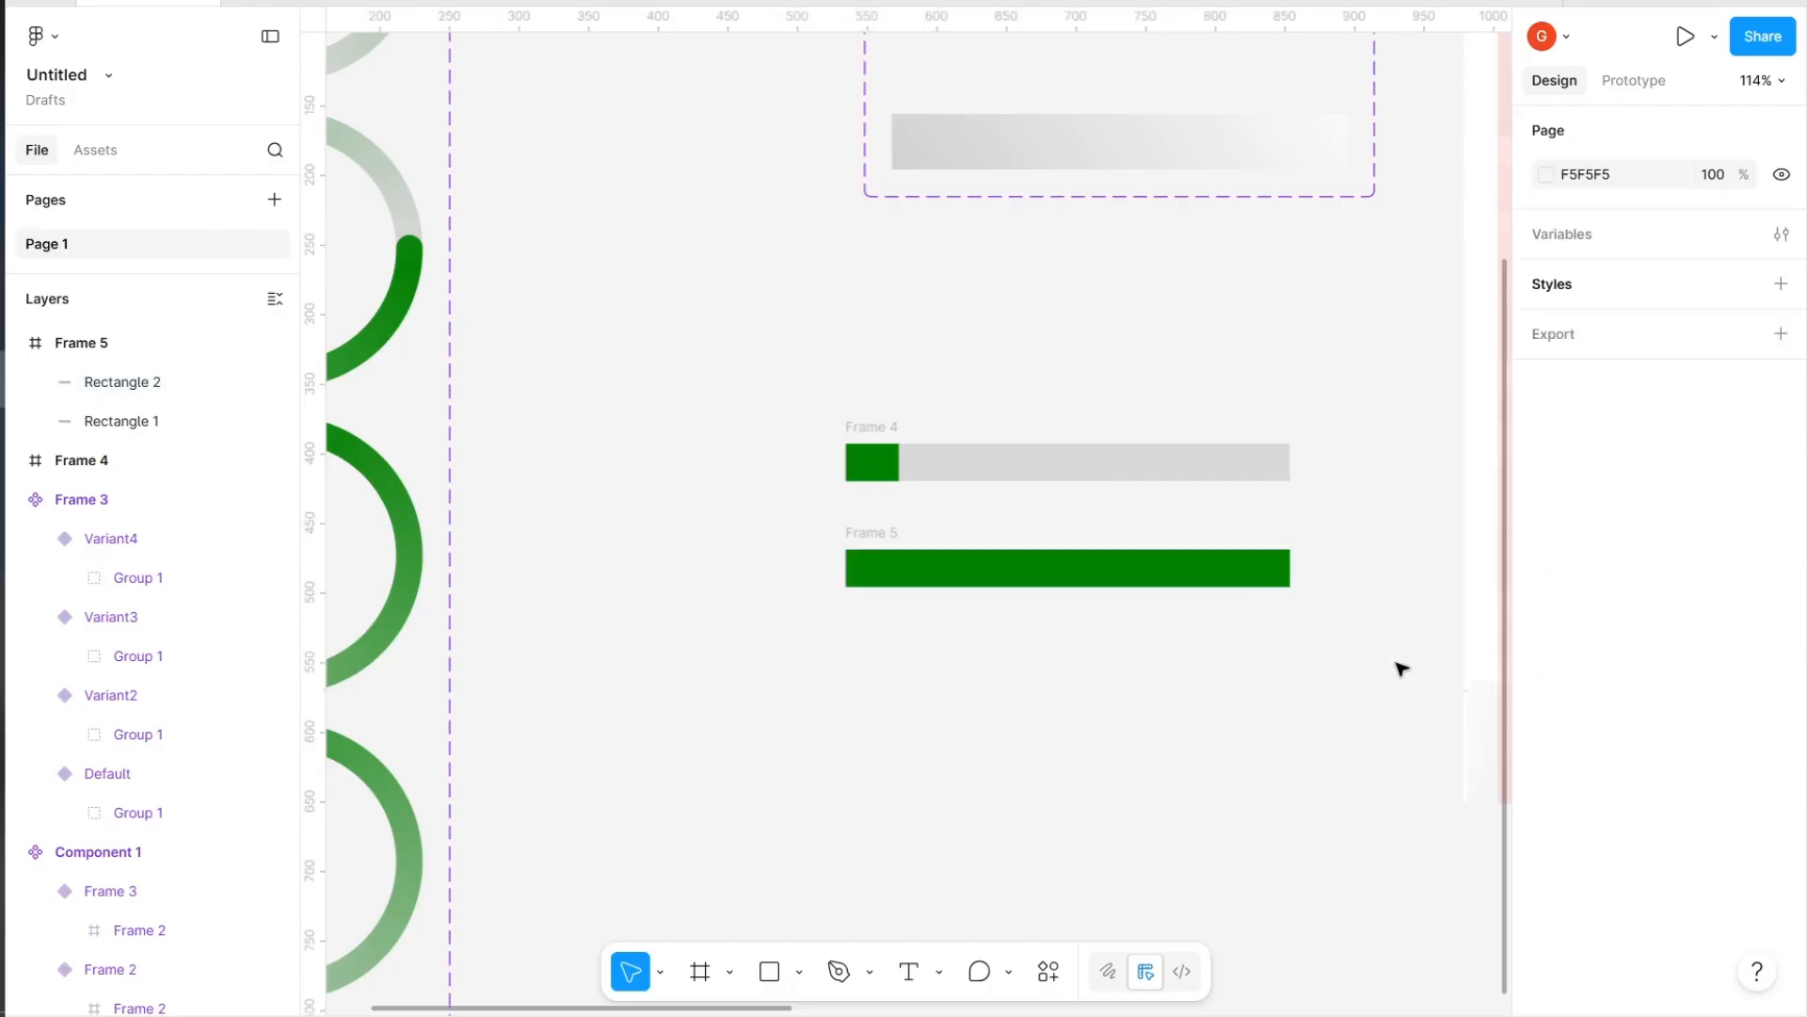
Combine the two bar frames, Frame 4 and Frame 5, into a component set
{"action": "left_click_drag", "start_coordinate": [843, 382], "coordinate": [796, 365]}
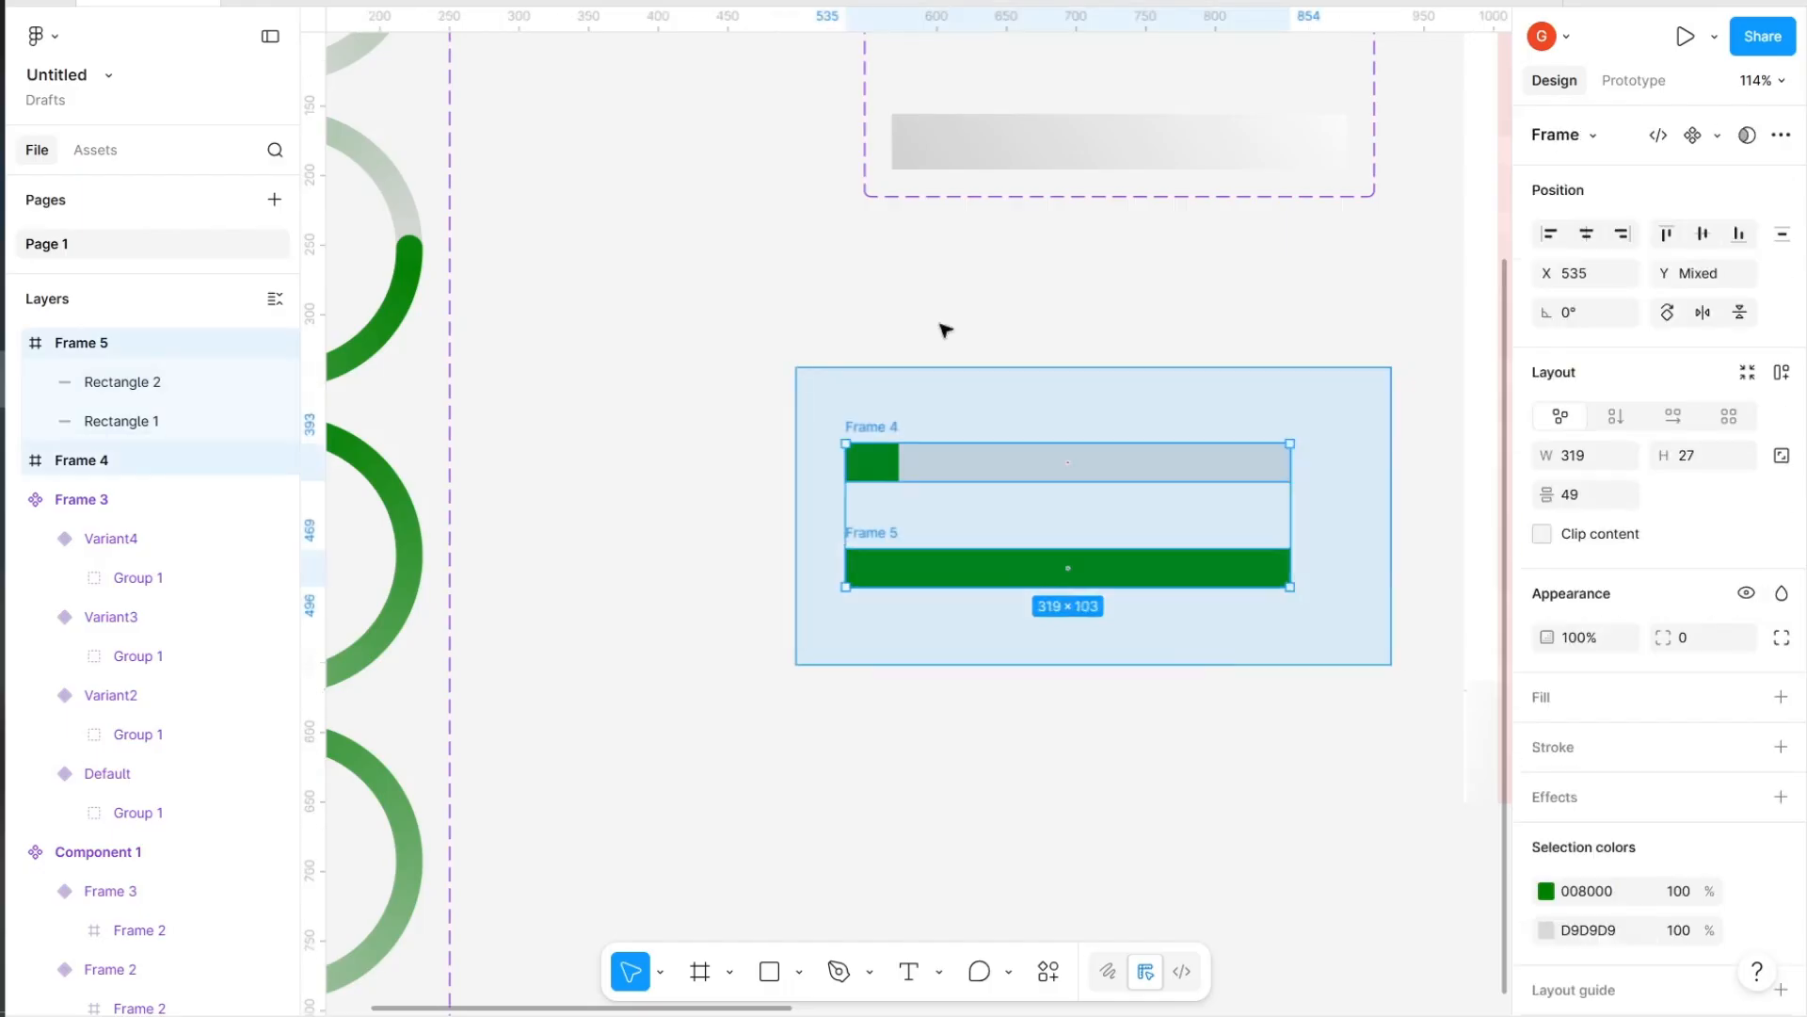
{"action": "left_click", "coordinate": [1718, 134]}
{"action": "left_click", "coordinate": [1662, 239]}
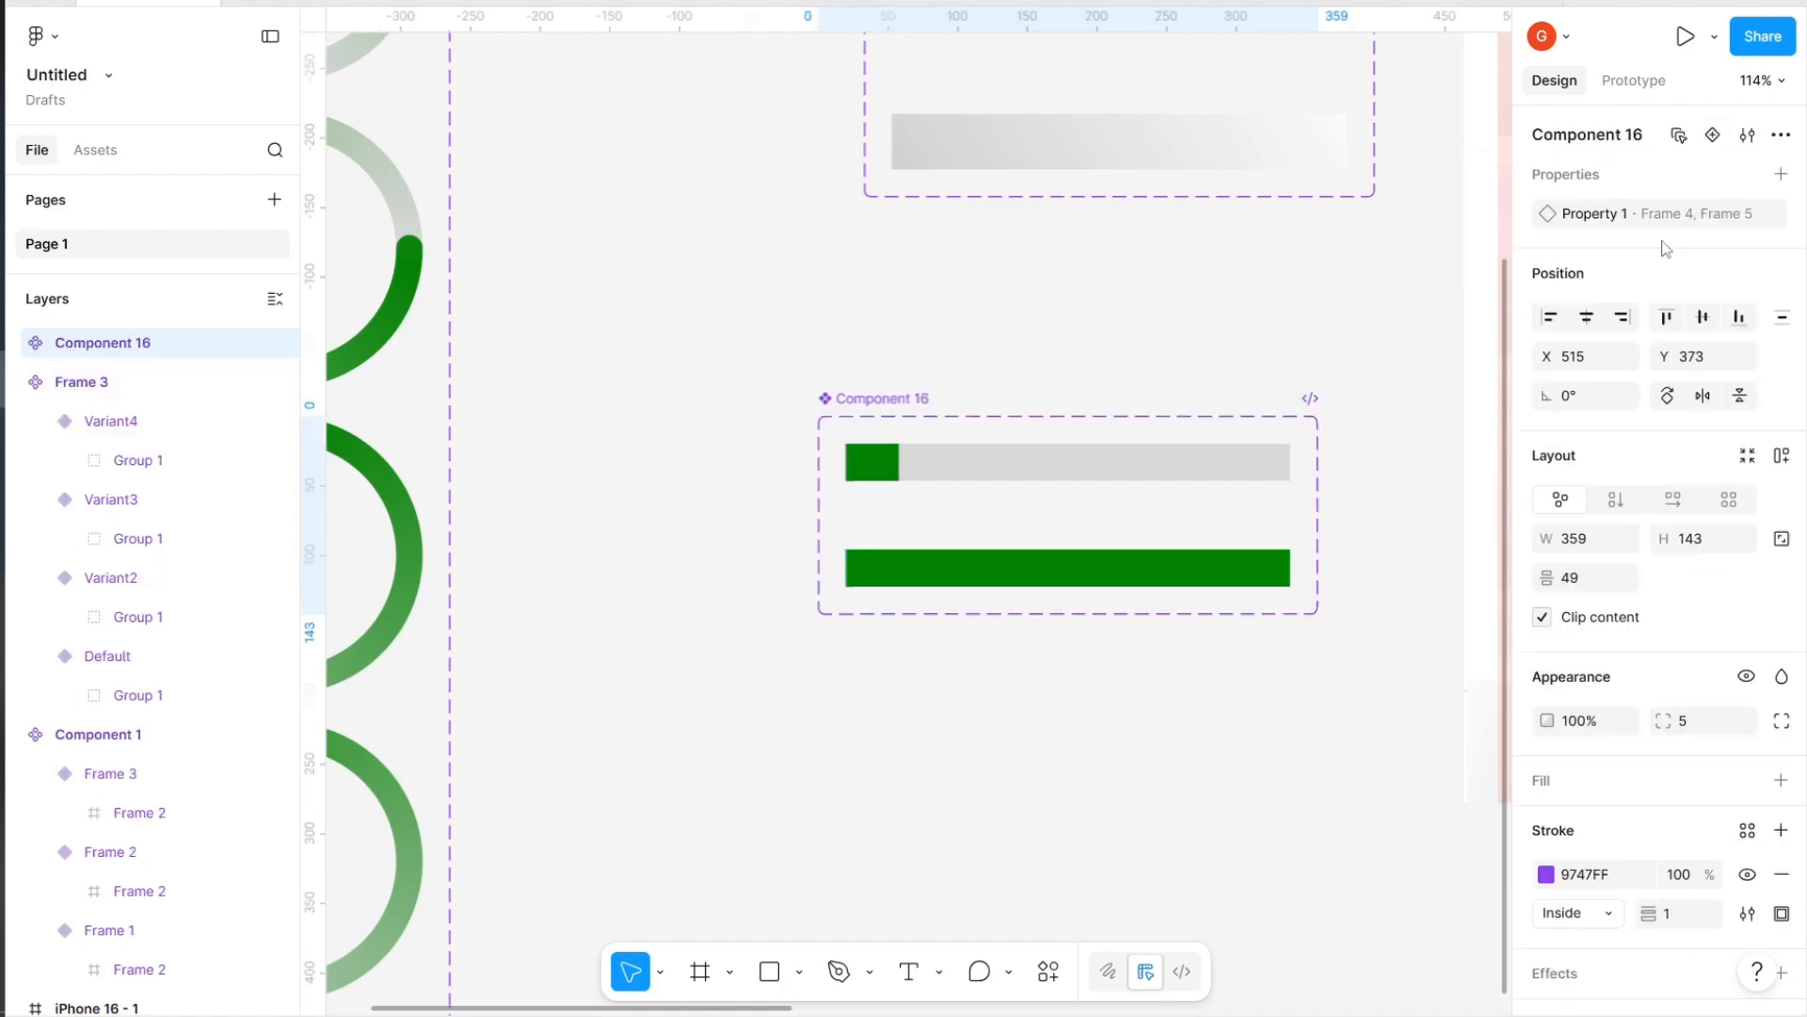
Connect the Frame 4 bar variant to the Frame 5 variant with an After delay trigger
{"action": "left_click", "coordinate": [1078, 468]}
{"action": "left_click", "coordinate": [1614, 81]}
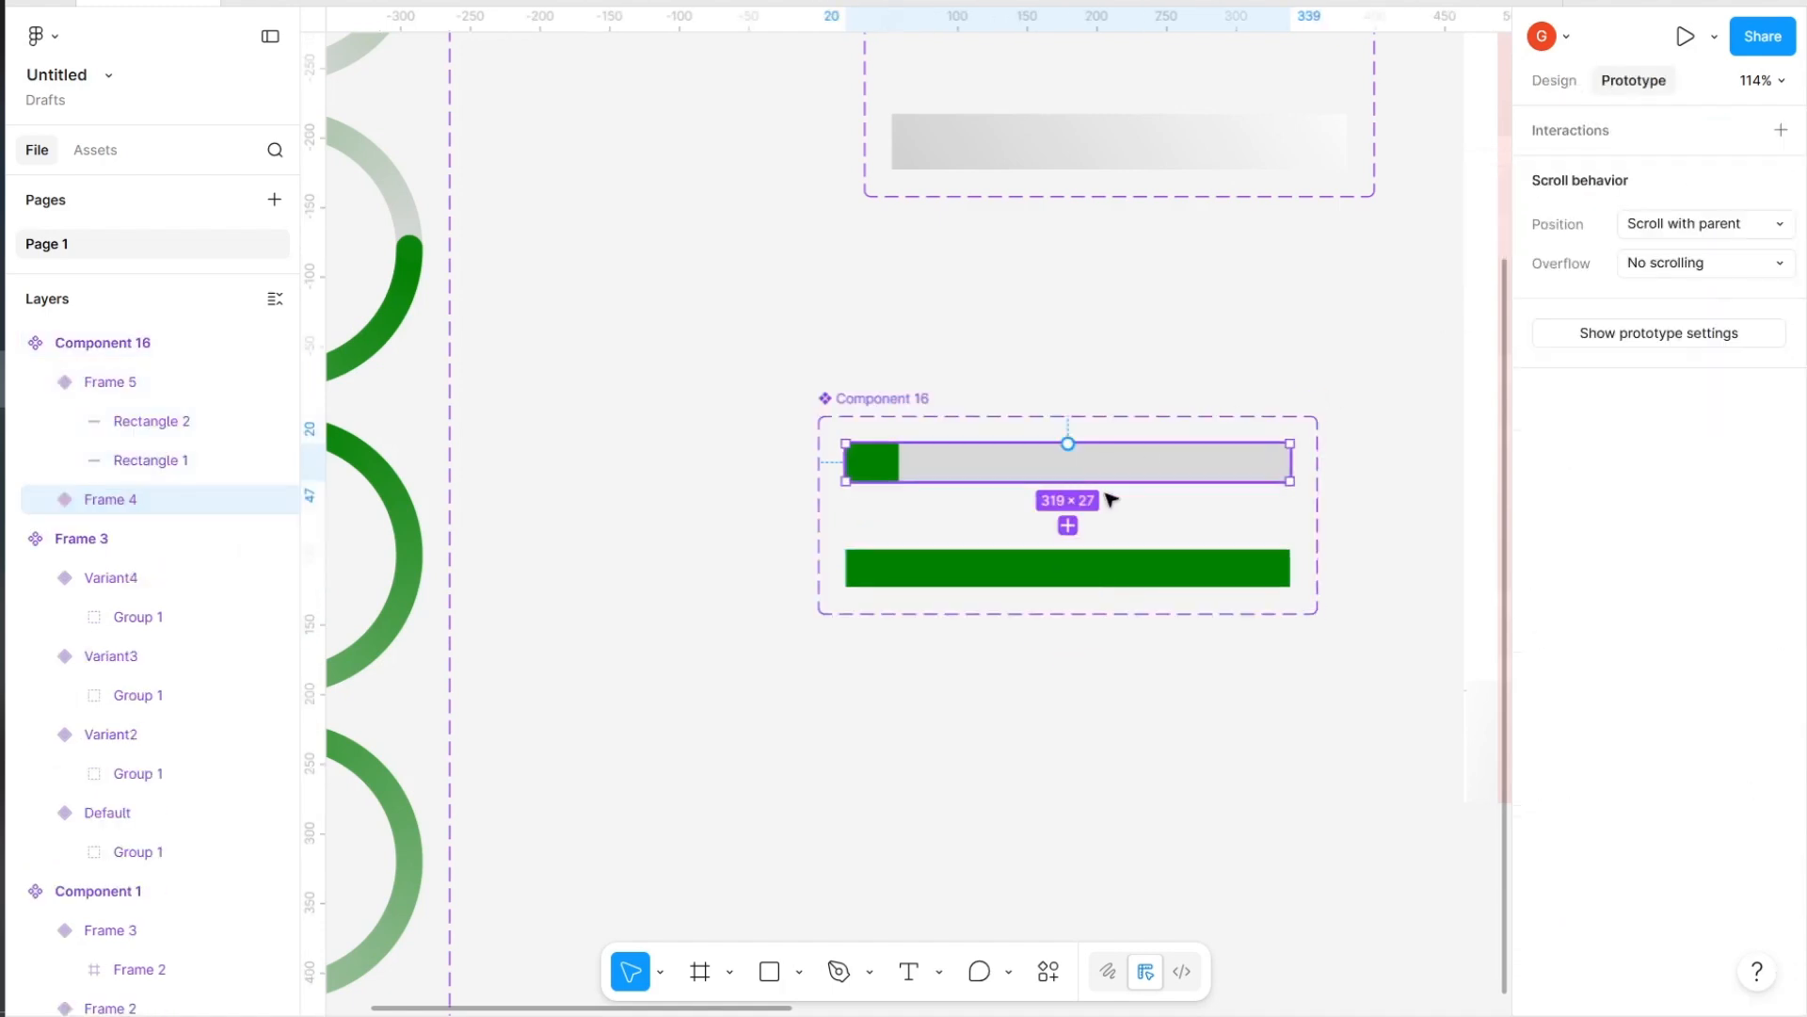
{"action": "left_click_drag", "start_coordinate": [1068, 482], "coordinate": [1110, 612]}
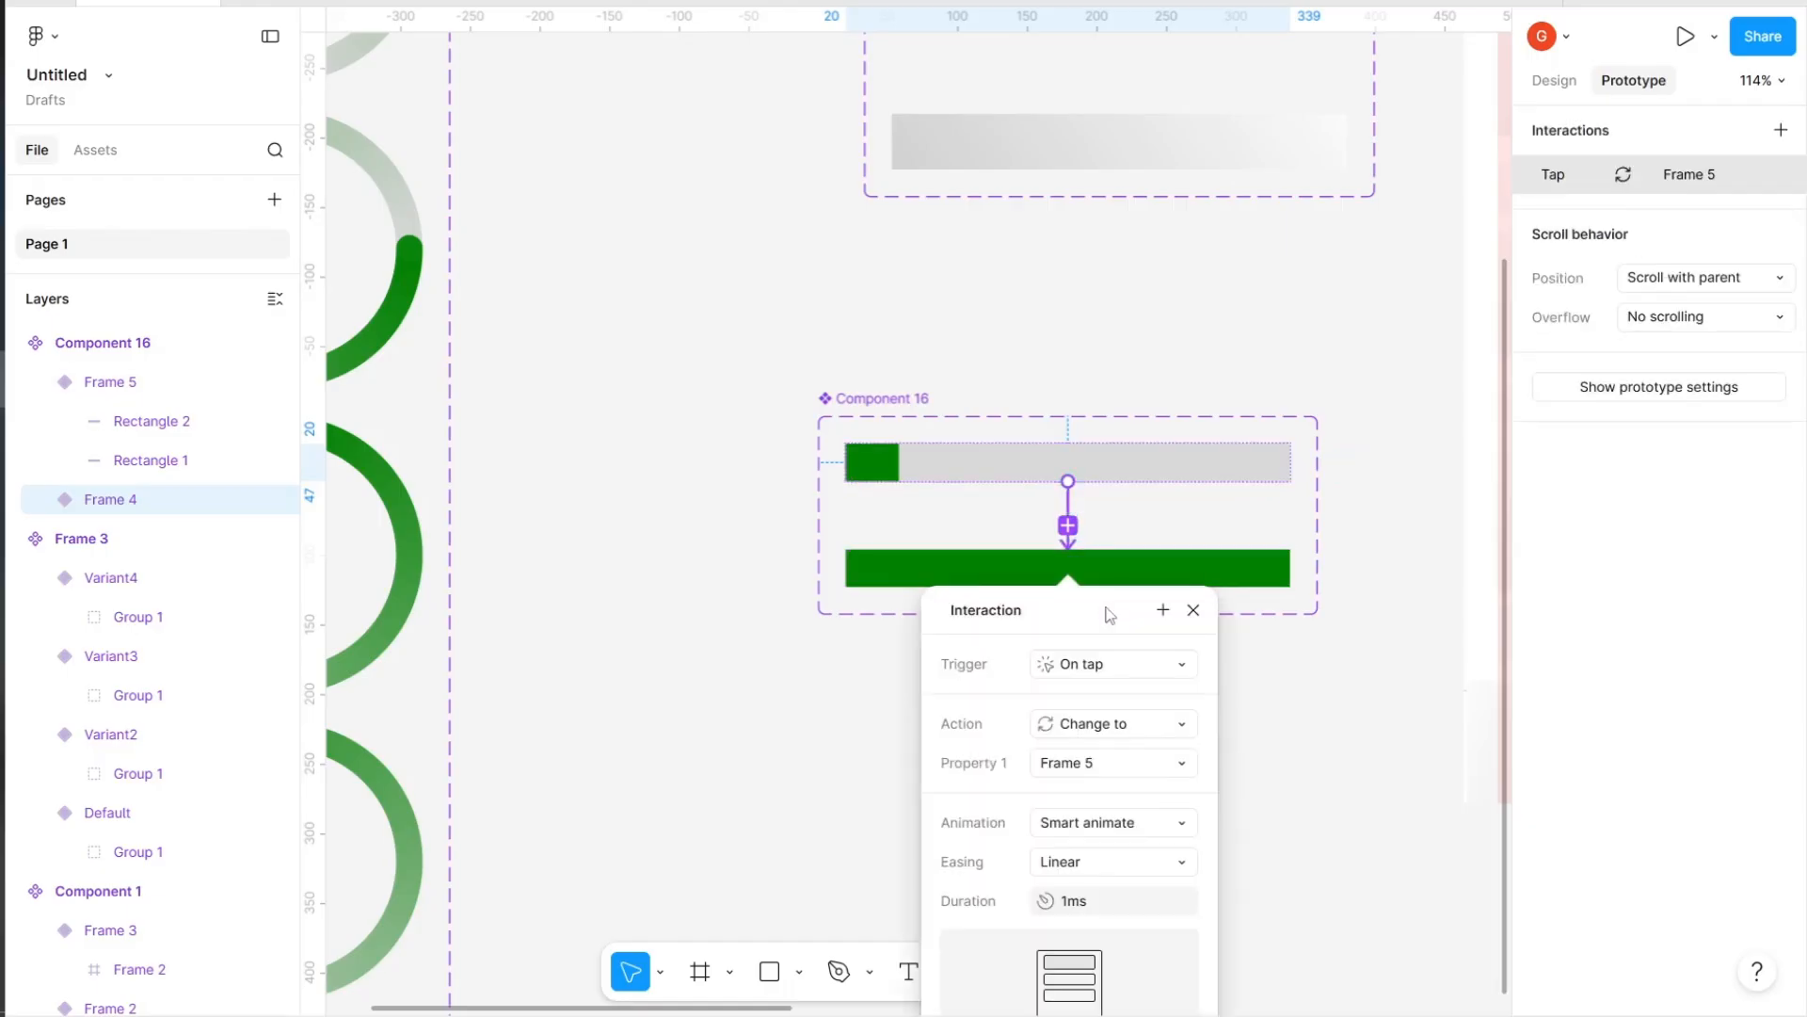
{"action": "left_click", "coordinate": [1153, 669]}
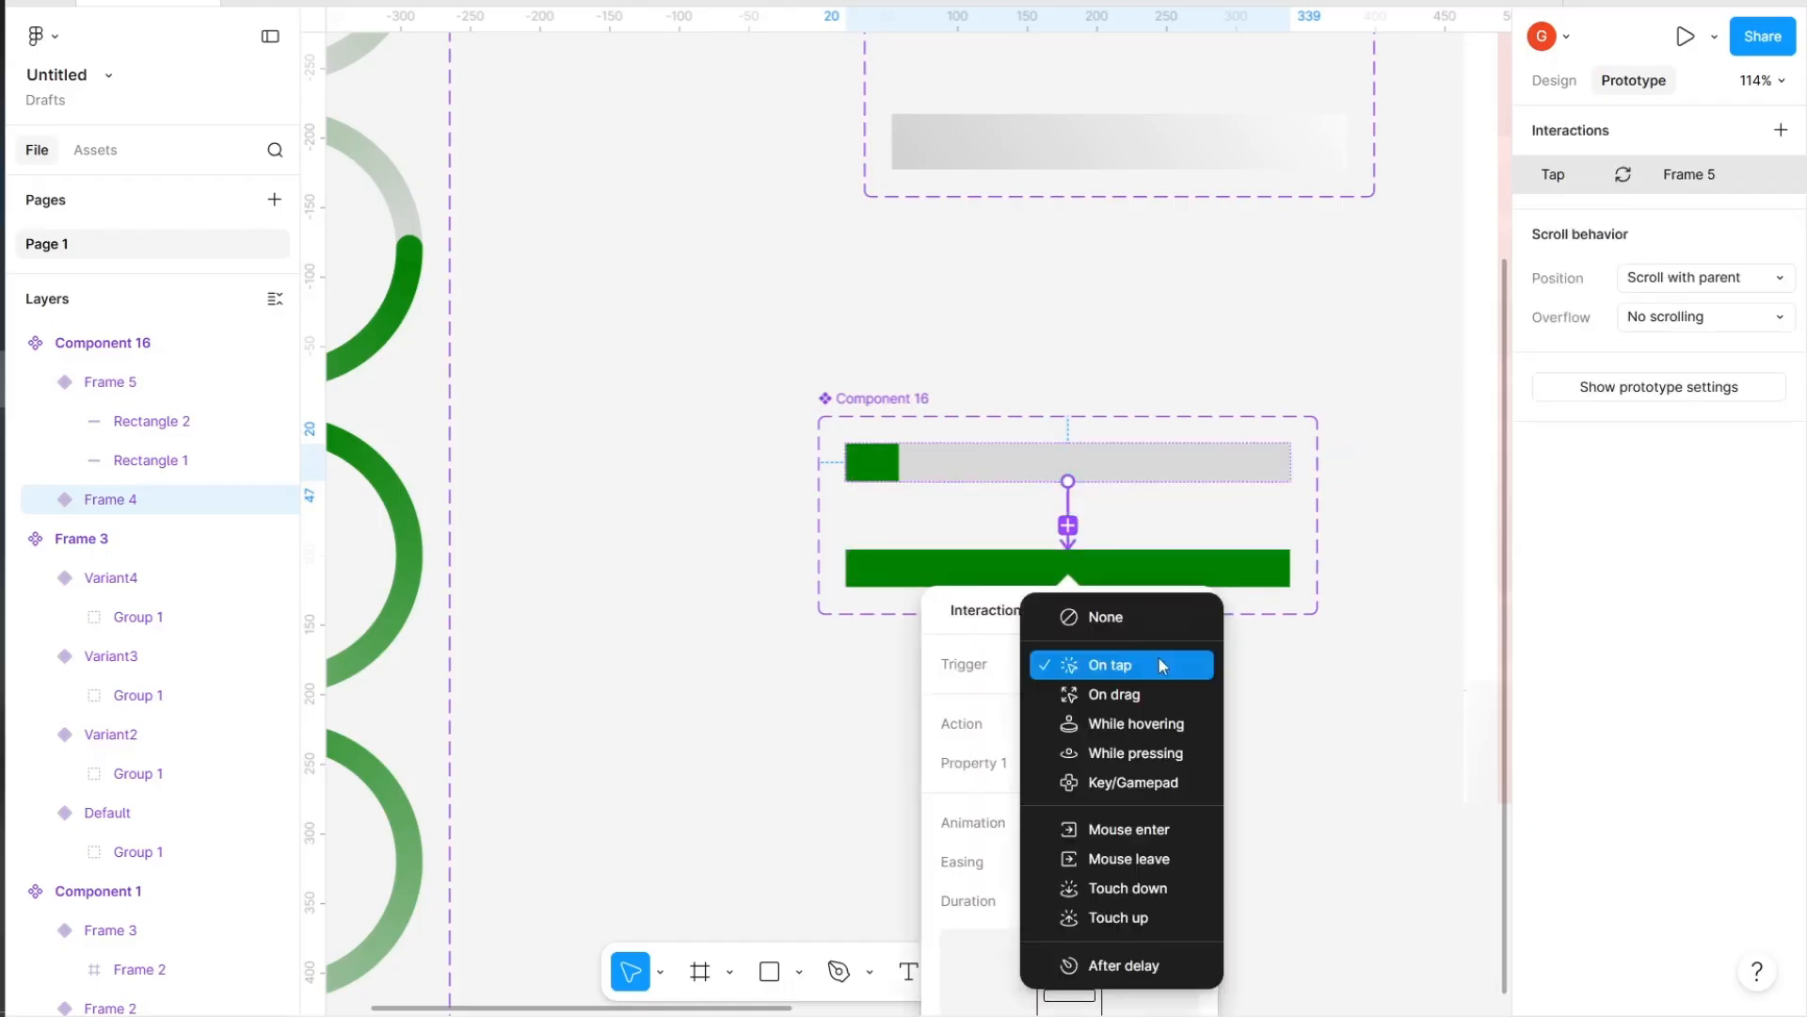
{"action": "left_click", "coordinate": [1142, 958]}
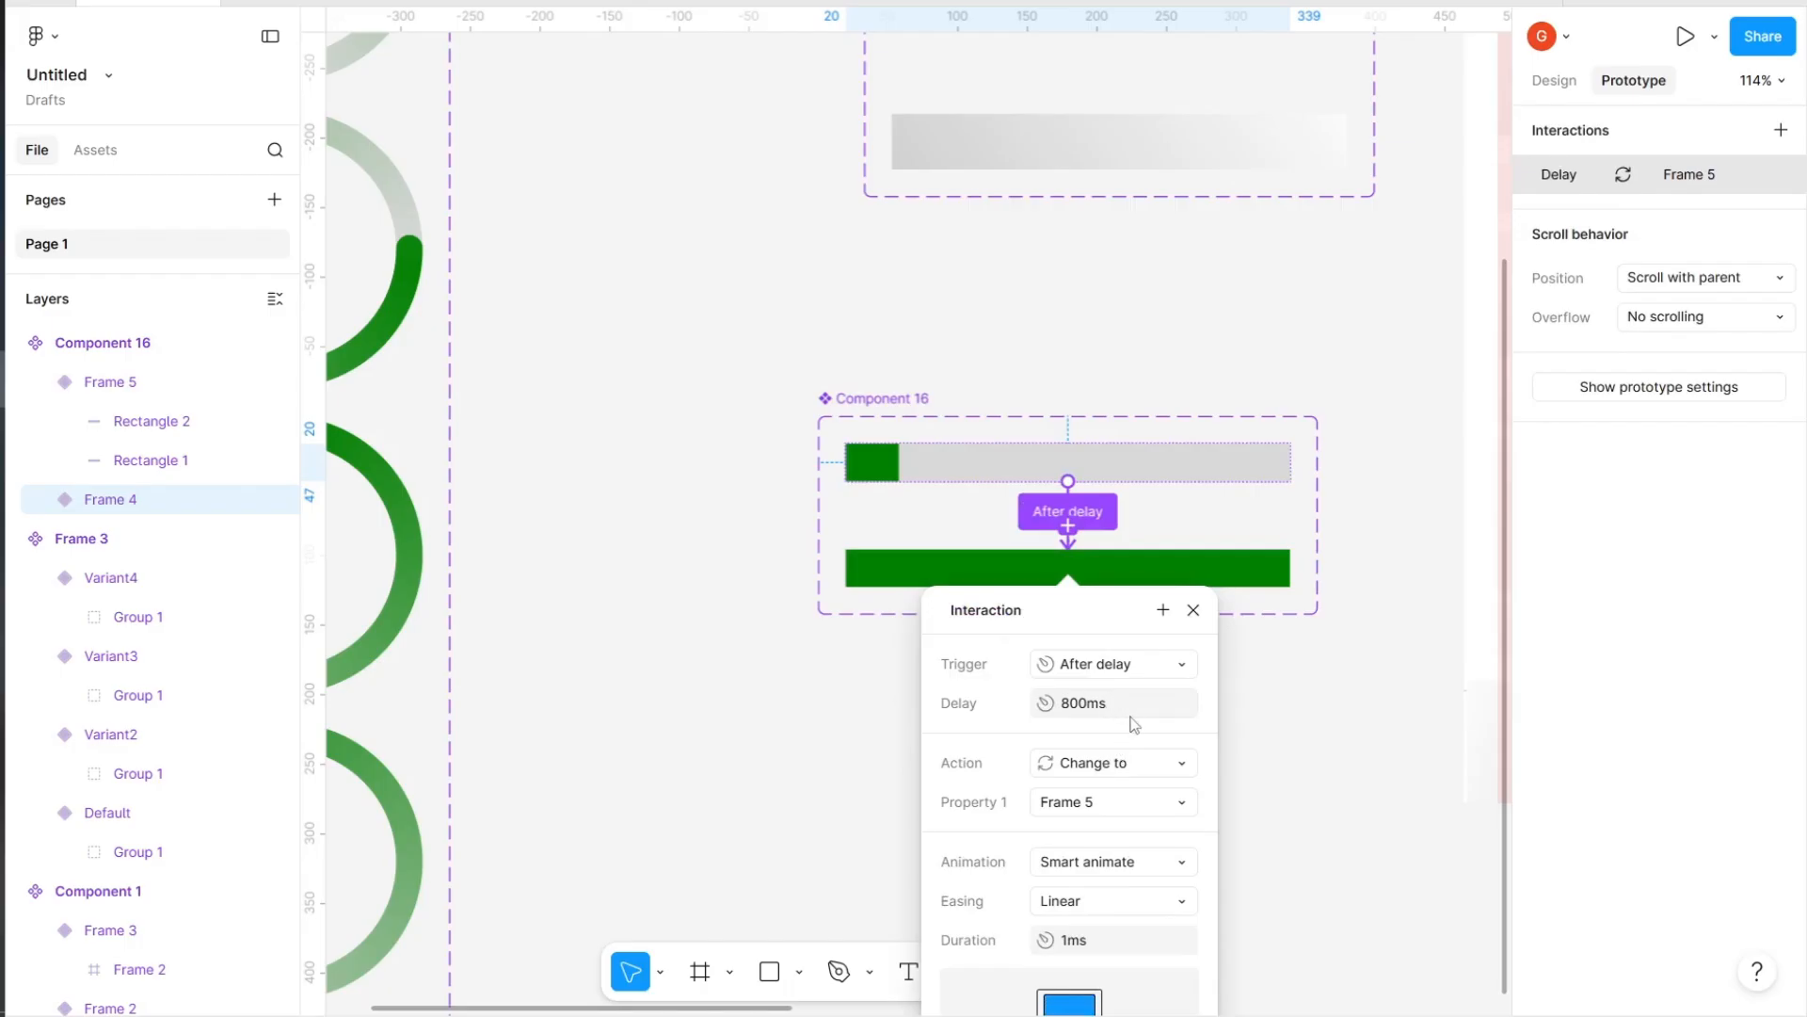
Set the bar interaction's delay to 200 ms and its animation duration to 2000 ms
{"action": "left_click", "coordinate": [1127, 713]}
{"action": "type", "text": "2"}
{"action": "key", "text": "Return"}
{"action": "left_click", "coordinate": [1117, 950]}
{"action": "type", "text": "2000"}
{"action": "key", "text": "Return"}
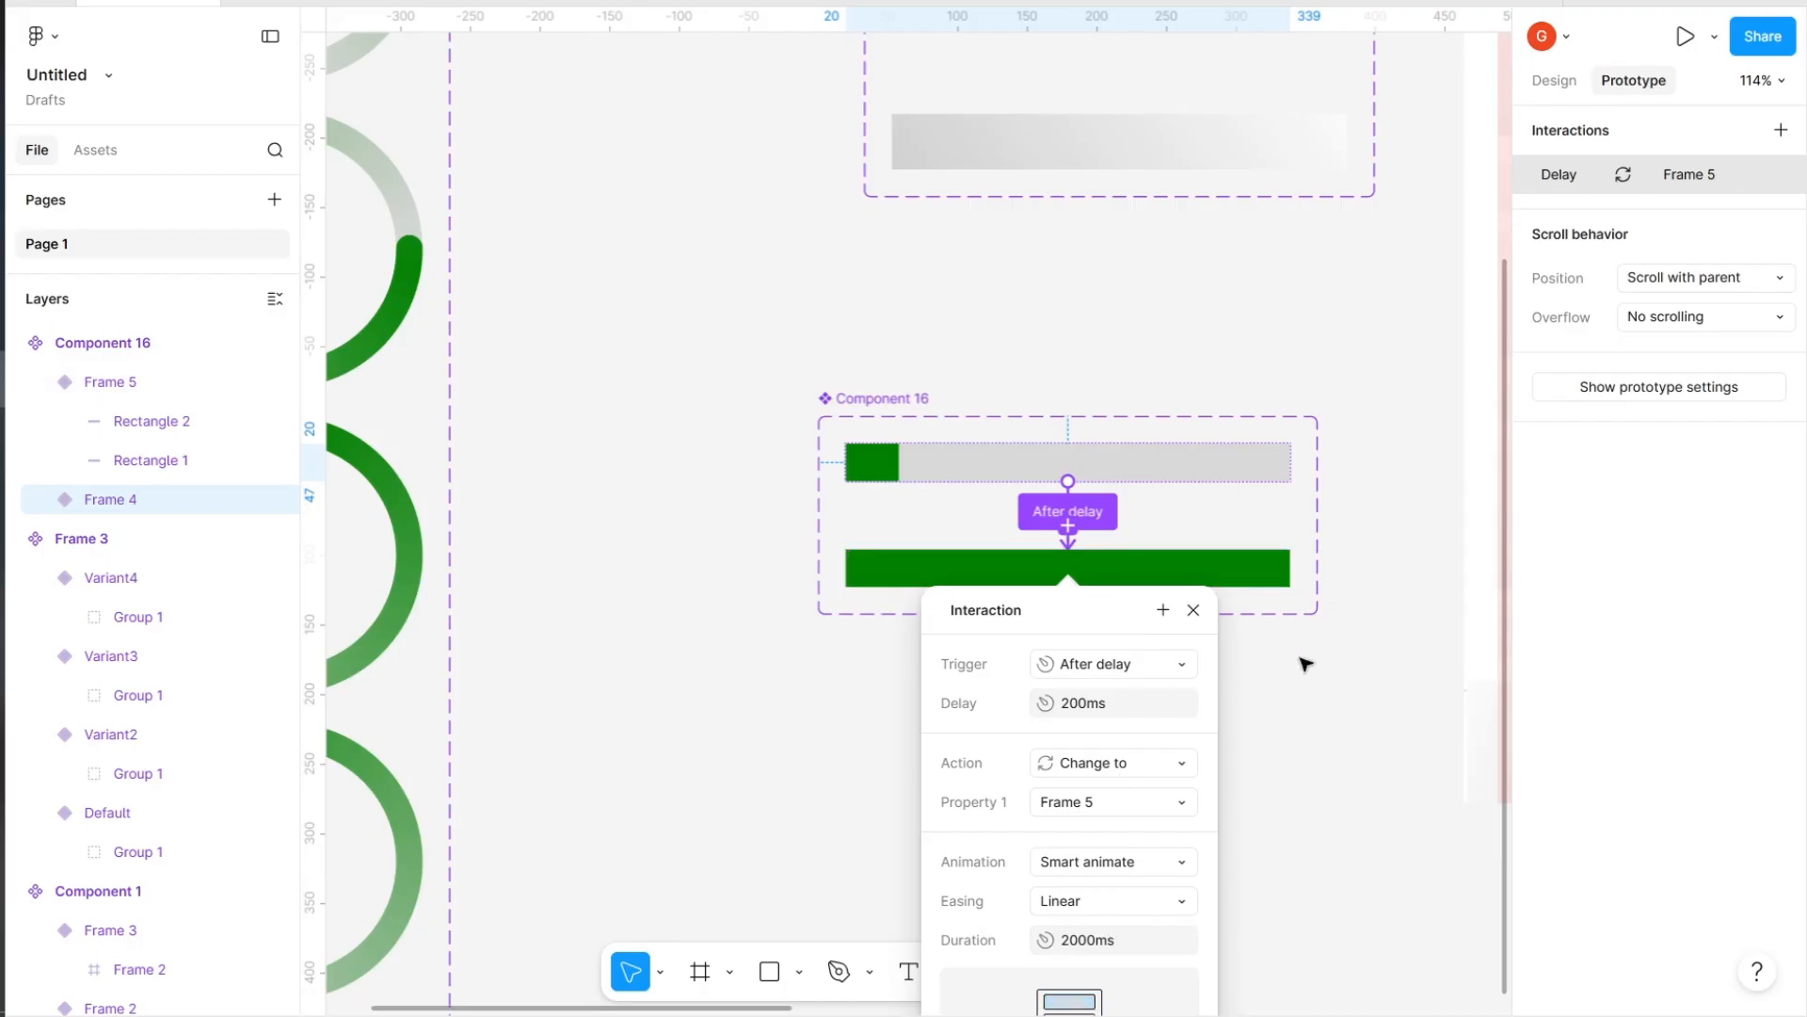
Change the bar interaction's easing to Gentle and close its settings
{"action": "left_click", "coordinate": [1159, 901]}
{"action": "scroll", "coordinate": [1151, 948], "scroll_direction": "down", "scroll_amount": 5}
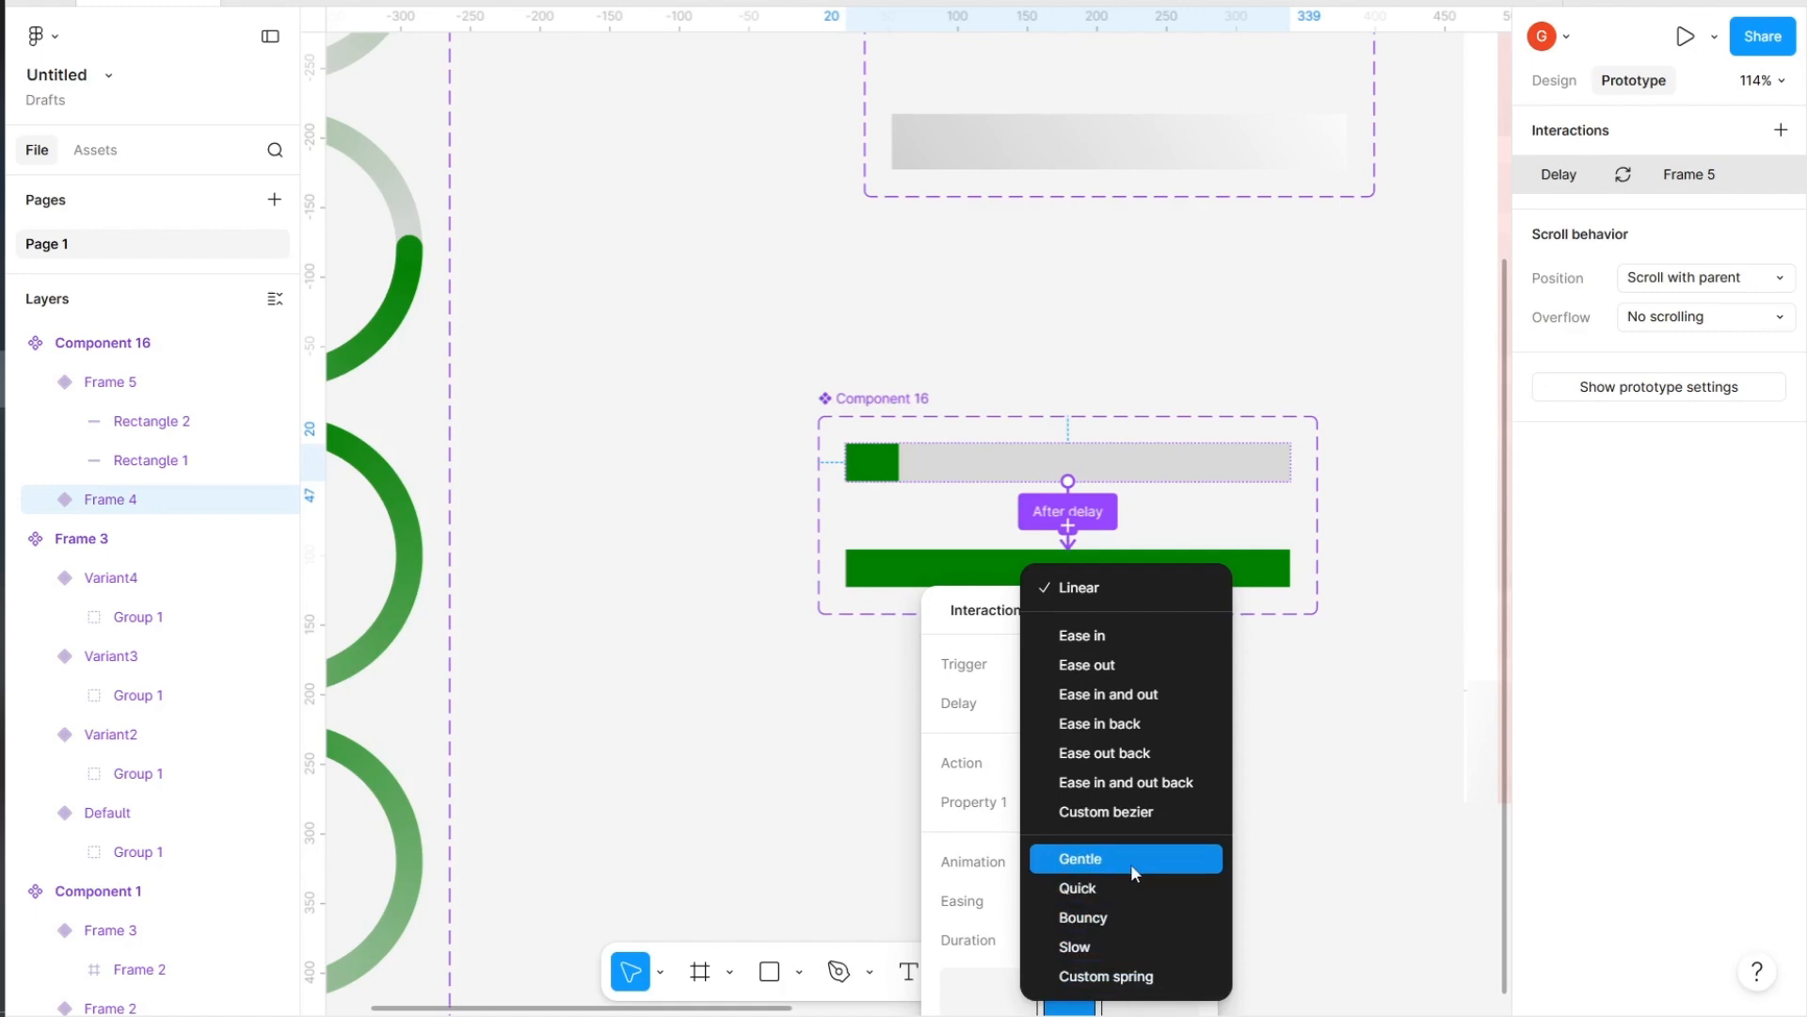
{"action": "left_click", "coordinate": [1132, 861]}
{"action": "scroll", "coordinate": [1359, 694], "scroll_direction": "down", "scroll_amount": 3}
{"action": "scroll", "coordinate": [1360, 694], "scroll_direction": "right", "scroll_amount": 3}
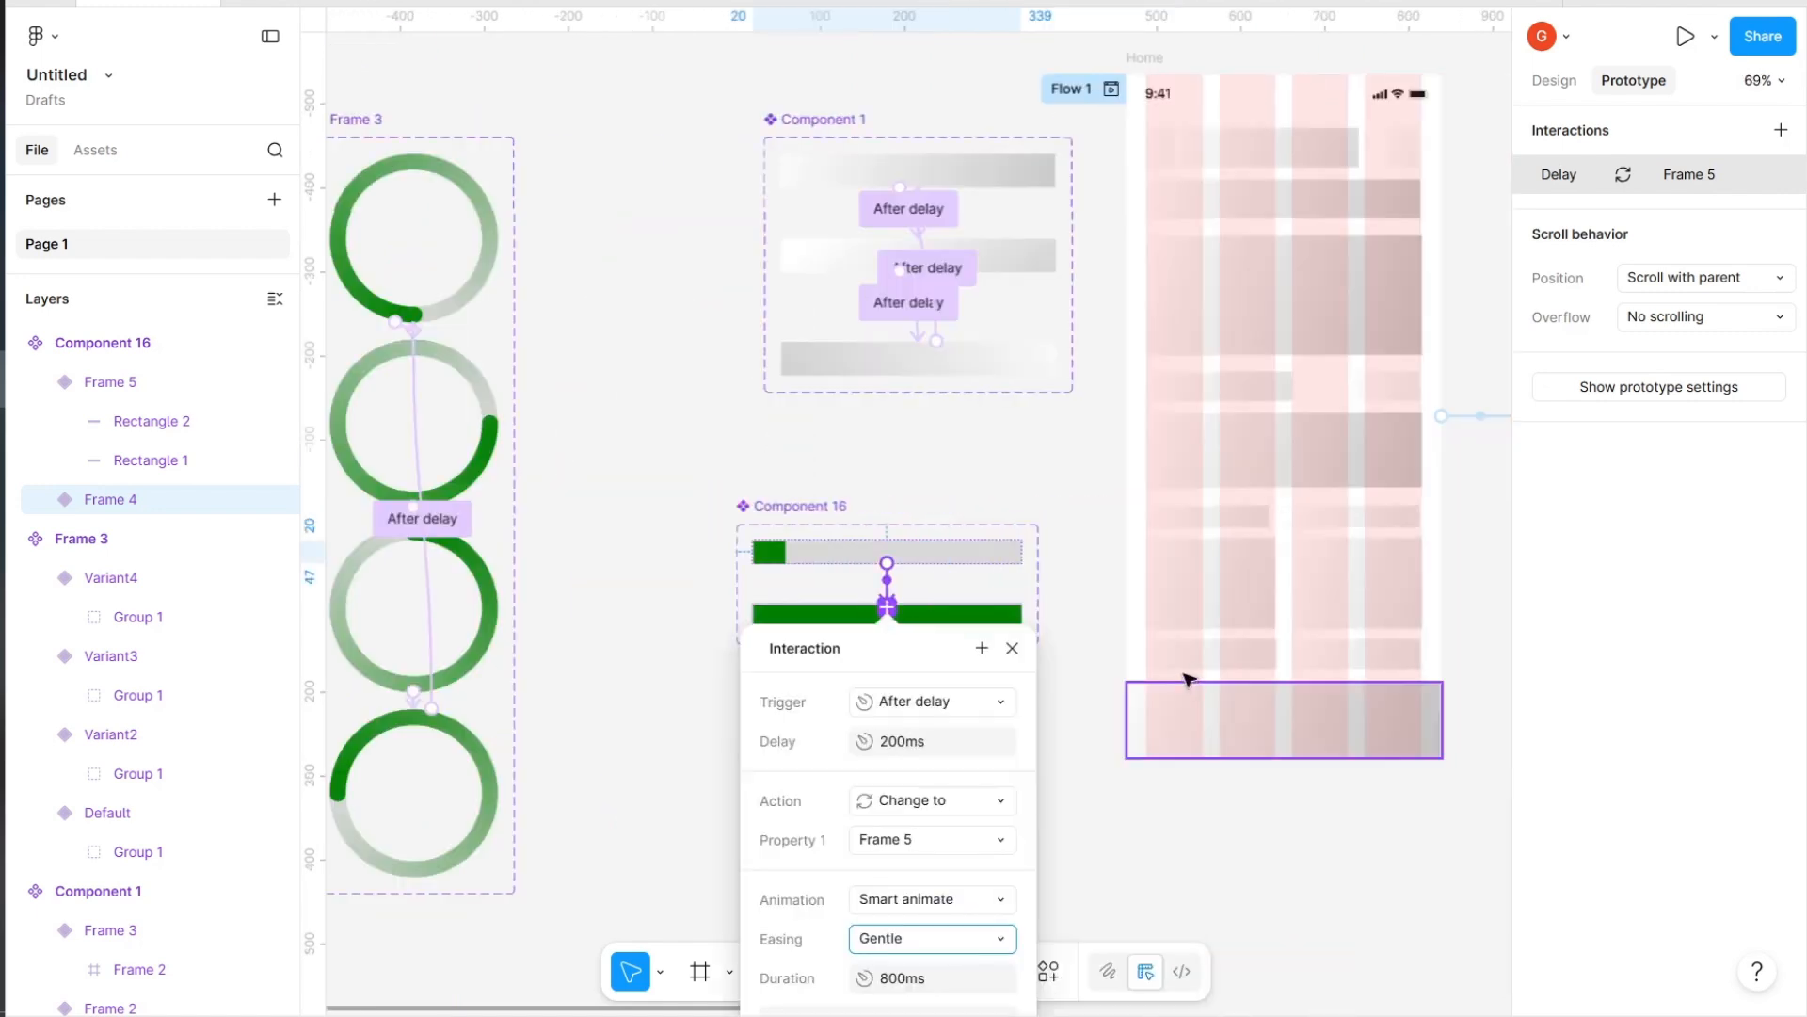
{"action": "left_click", "coordinate": [1013, 649]}
Place an instance of the Frame 4 bar variant beneath the spinner on the iPhone 16 - 1 frame, centred horizontally
{"action": "scroll", "coordinate": [1121, 572], "scroll_direction": "down", "scroll_amount": 3}
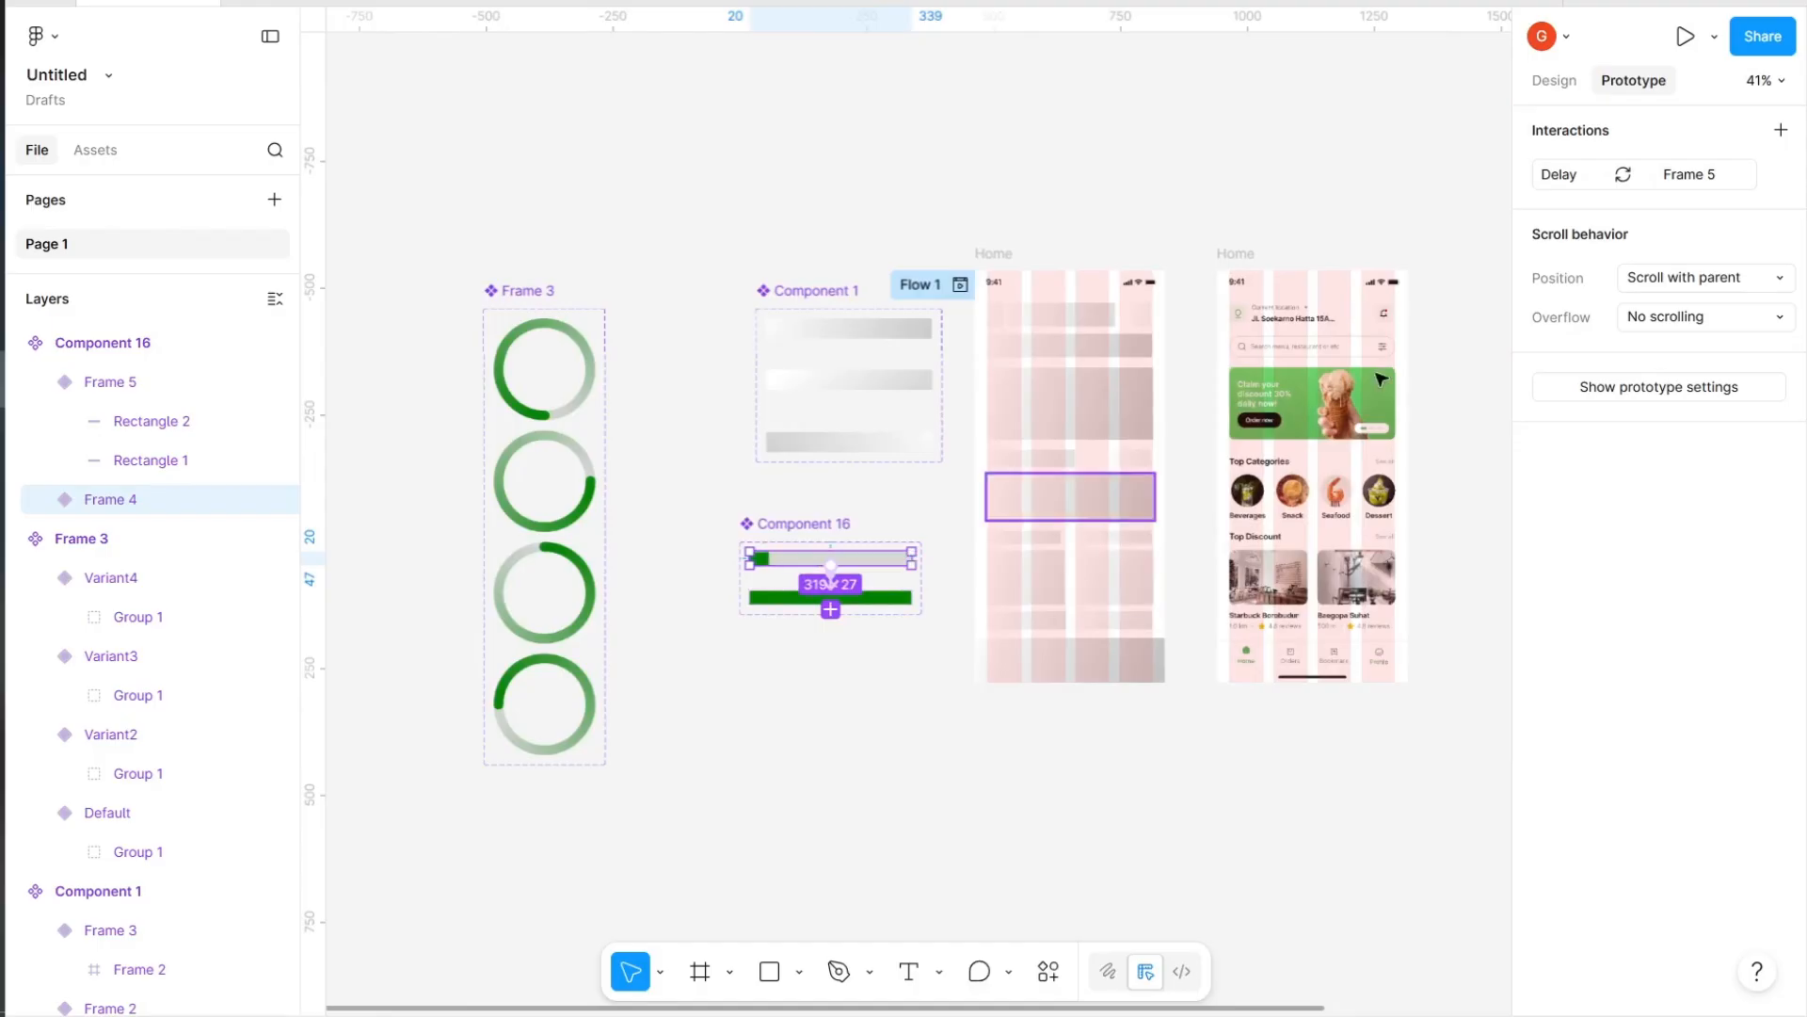
{"action": "scroll", "coordinate": [1006, 531], "scroll_direction": "right", "scroll_amount": 2}
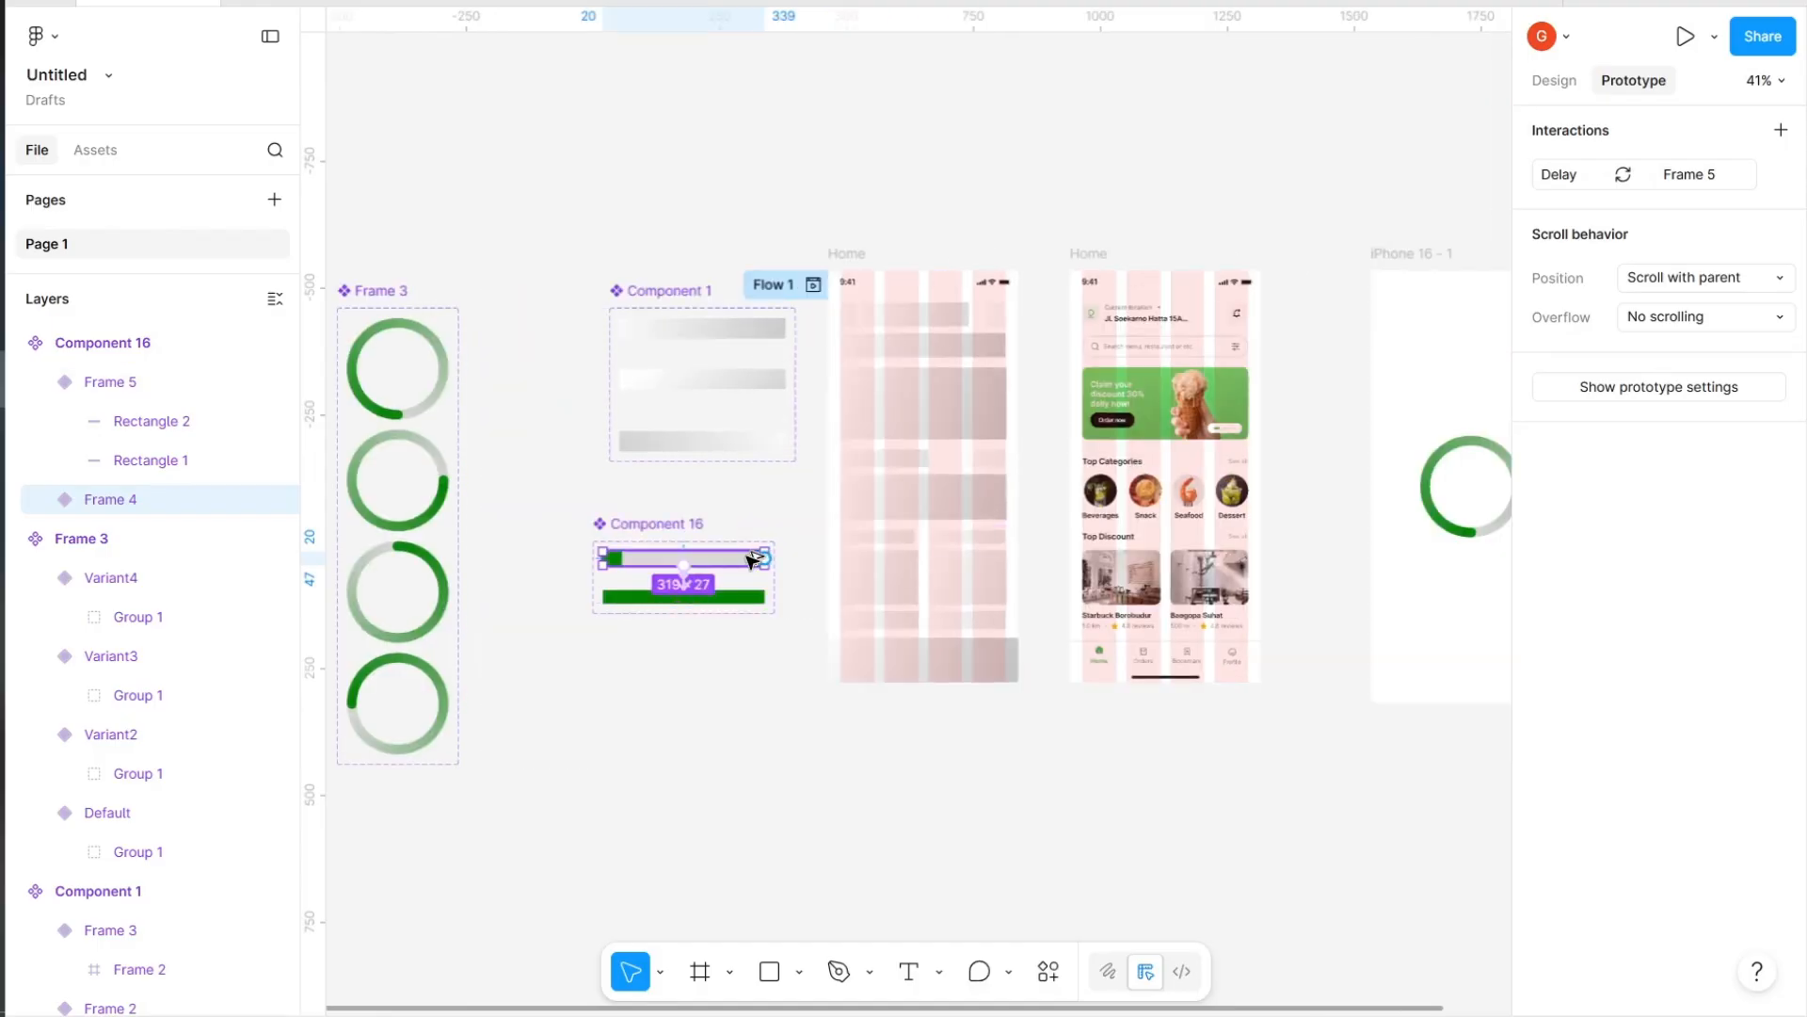
{"action": "left_click_drag", "start_coordinate": [752, 557], "coordinate": [1469, 600]}
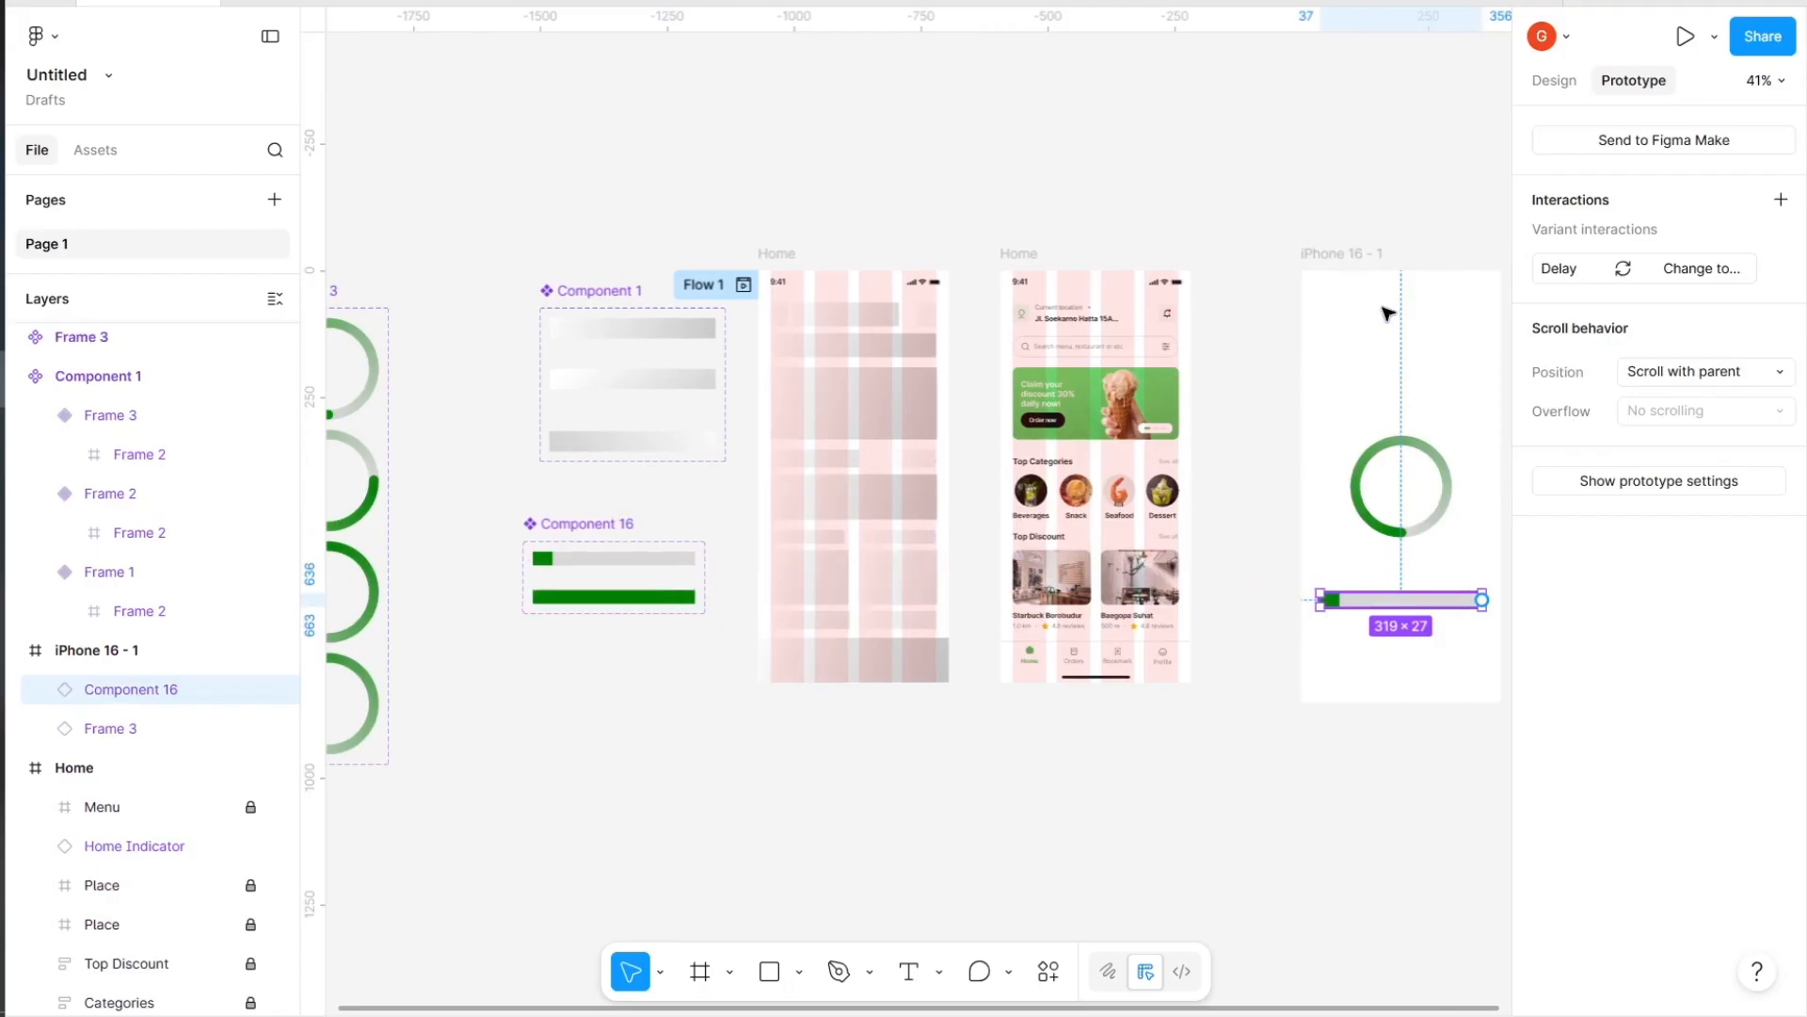
Preview the iPhone 16 - 1 frame to check the progress bar animation, and close the preview
{"action": "scroll", "coordinate": [1365, 339], "scroll_direction": "right", "scroll_amount": 4}
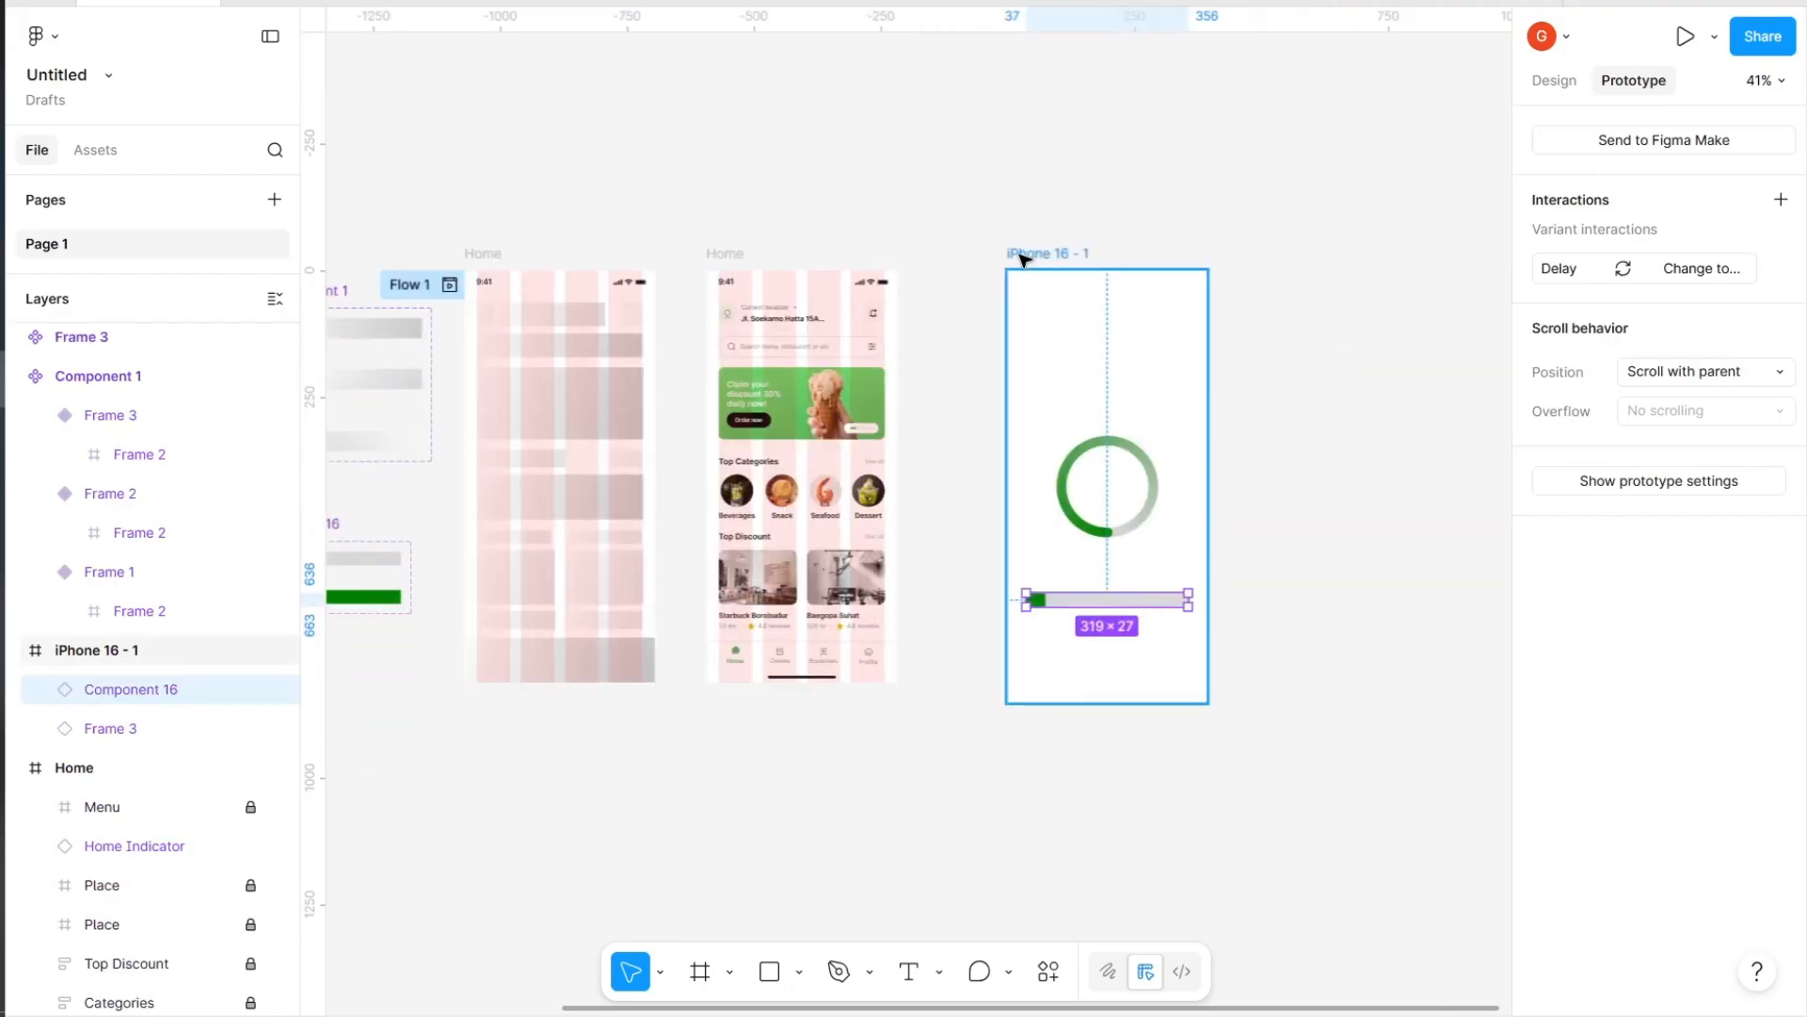
{"action": "left_click", "coordinate": [1025, 259]}
{"action": "key", "text": "shift+space"}
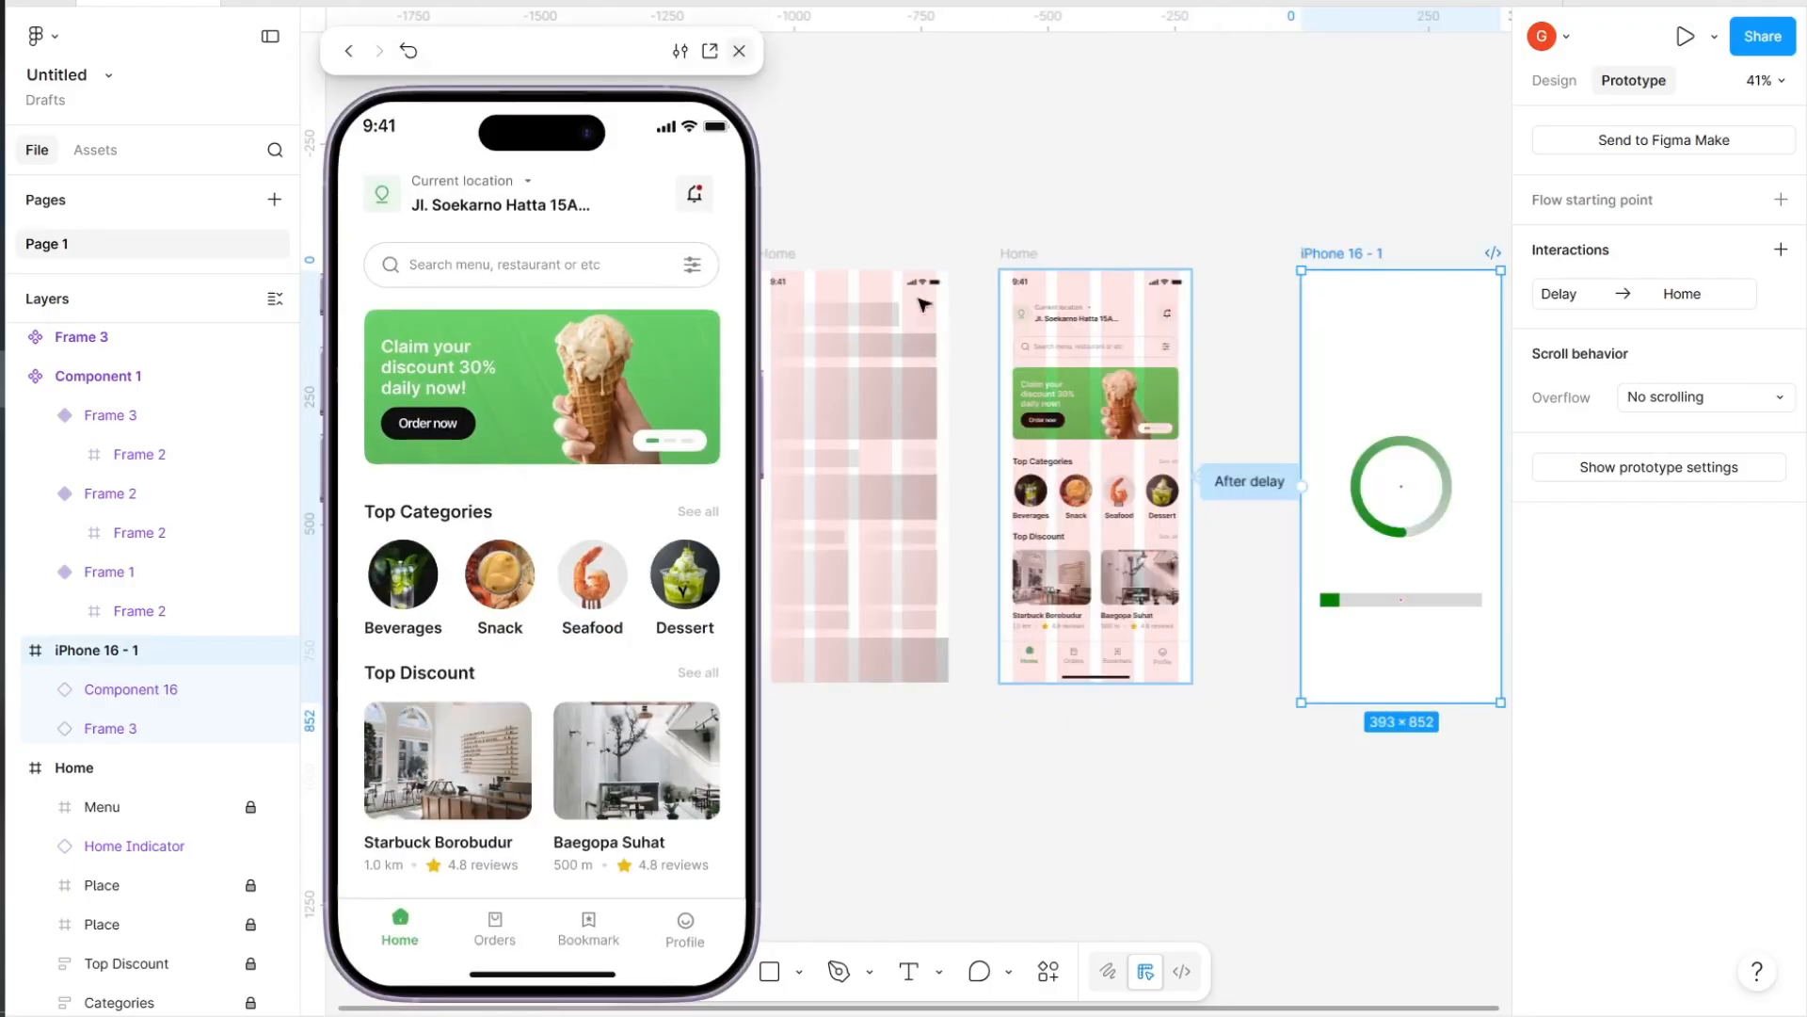
{"action": "key", "text": "Escape"}
Set the animation duration of the Frame 4 to Frame 5 bar interaction to 3000 ms
{"action": "left_click", "coordinate": [743, 576]}
{"action": "scroll", "coordinate": [744, 575], "scroll_direction": "up", "scroll_amount": 5}
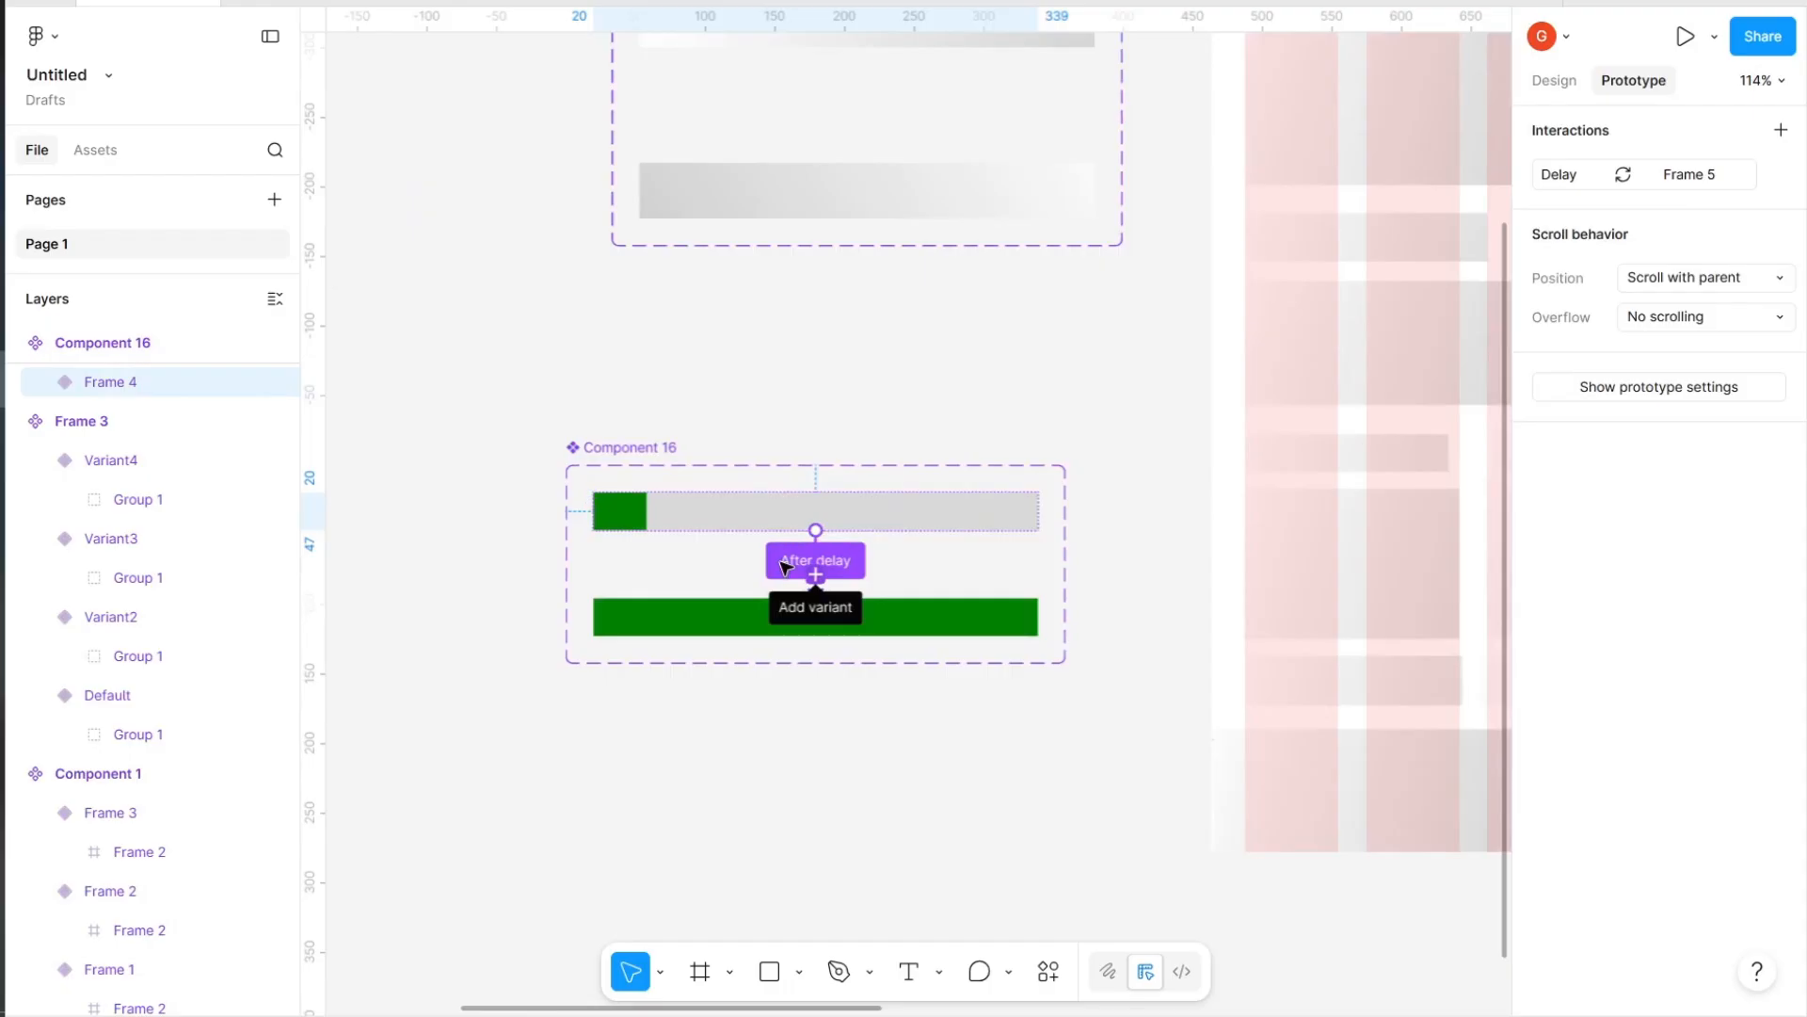
{"action": "left_click", "coordinate": [786, 565]}
{"action": "scroll", "coordinate": [887, 777], "scroll_direction": "down", "scroll_amount": 3}
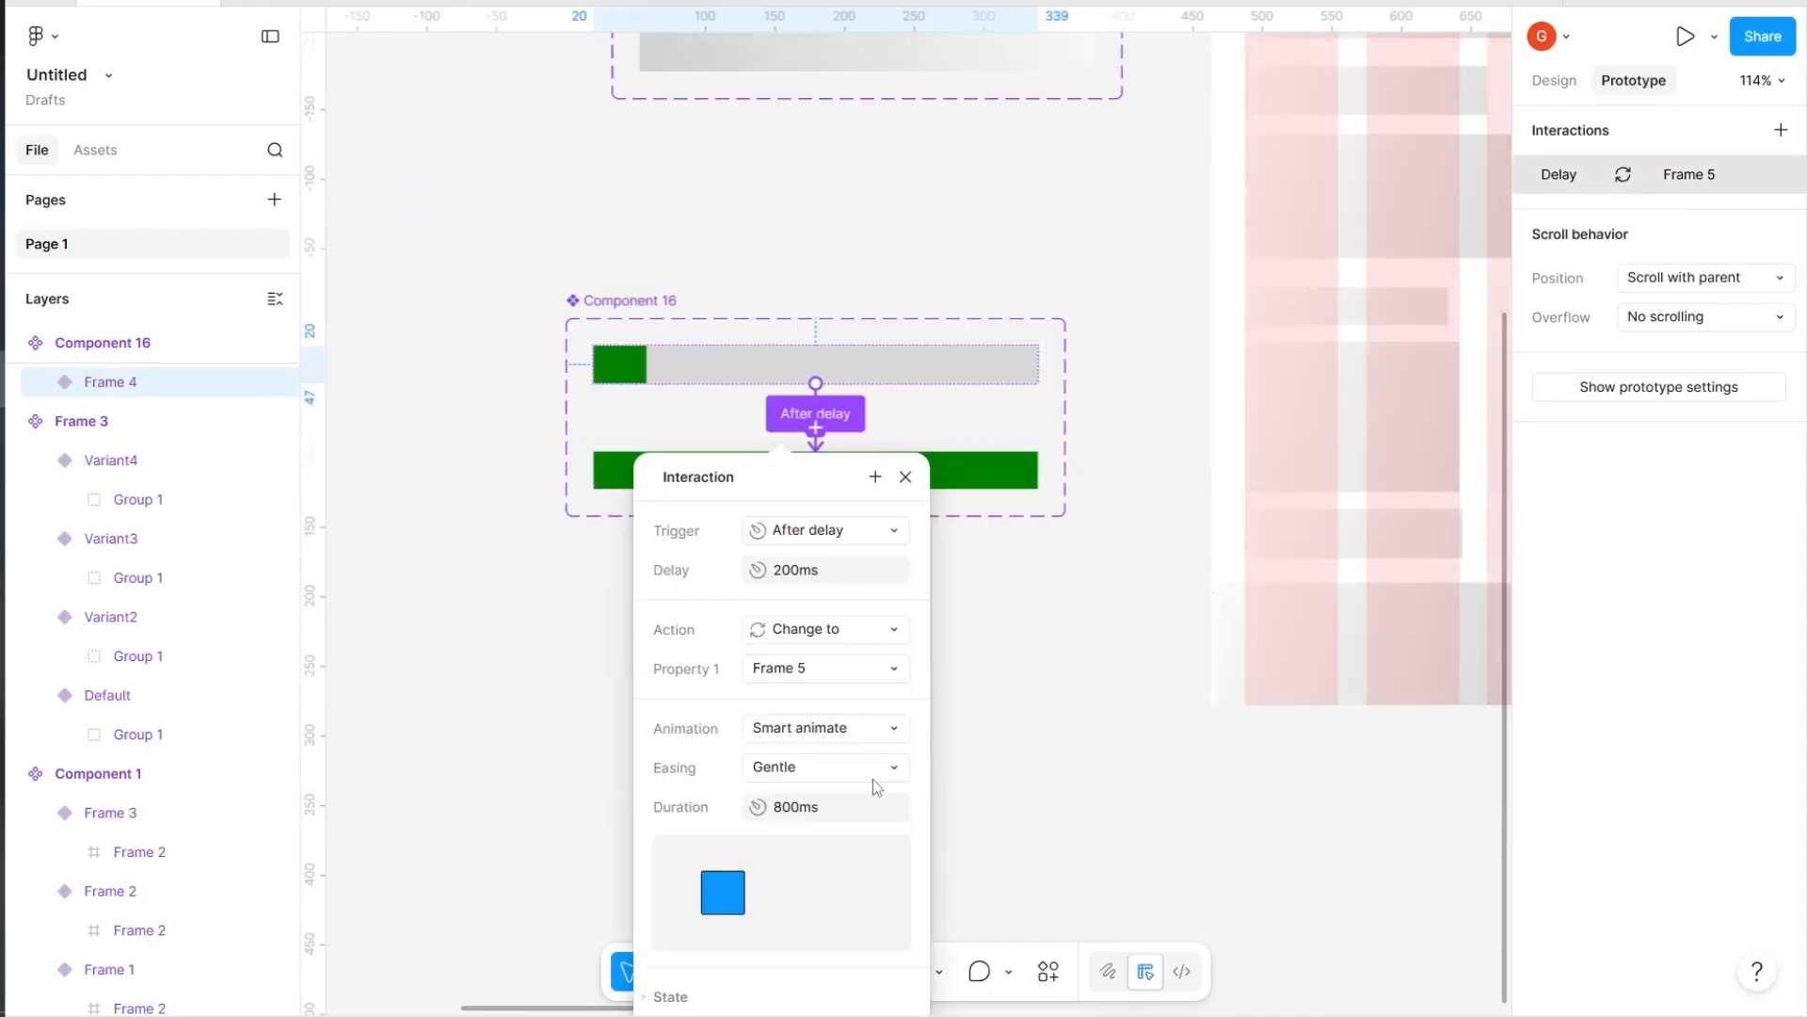
{"action": "left_click", "coordinate": [836, 810]}
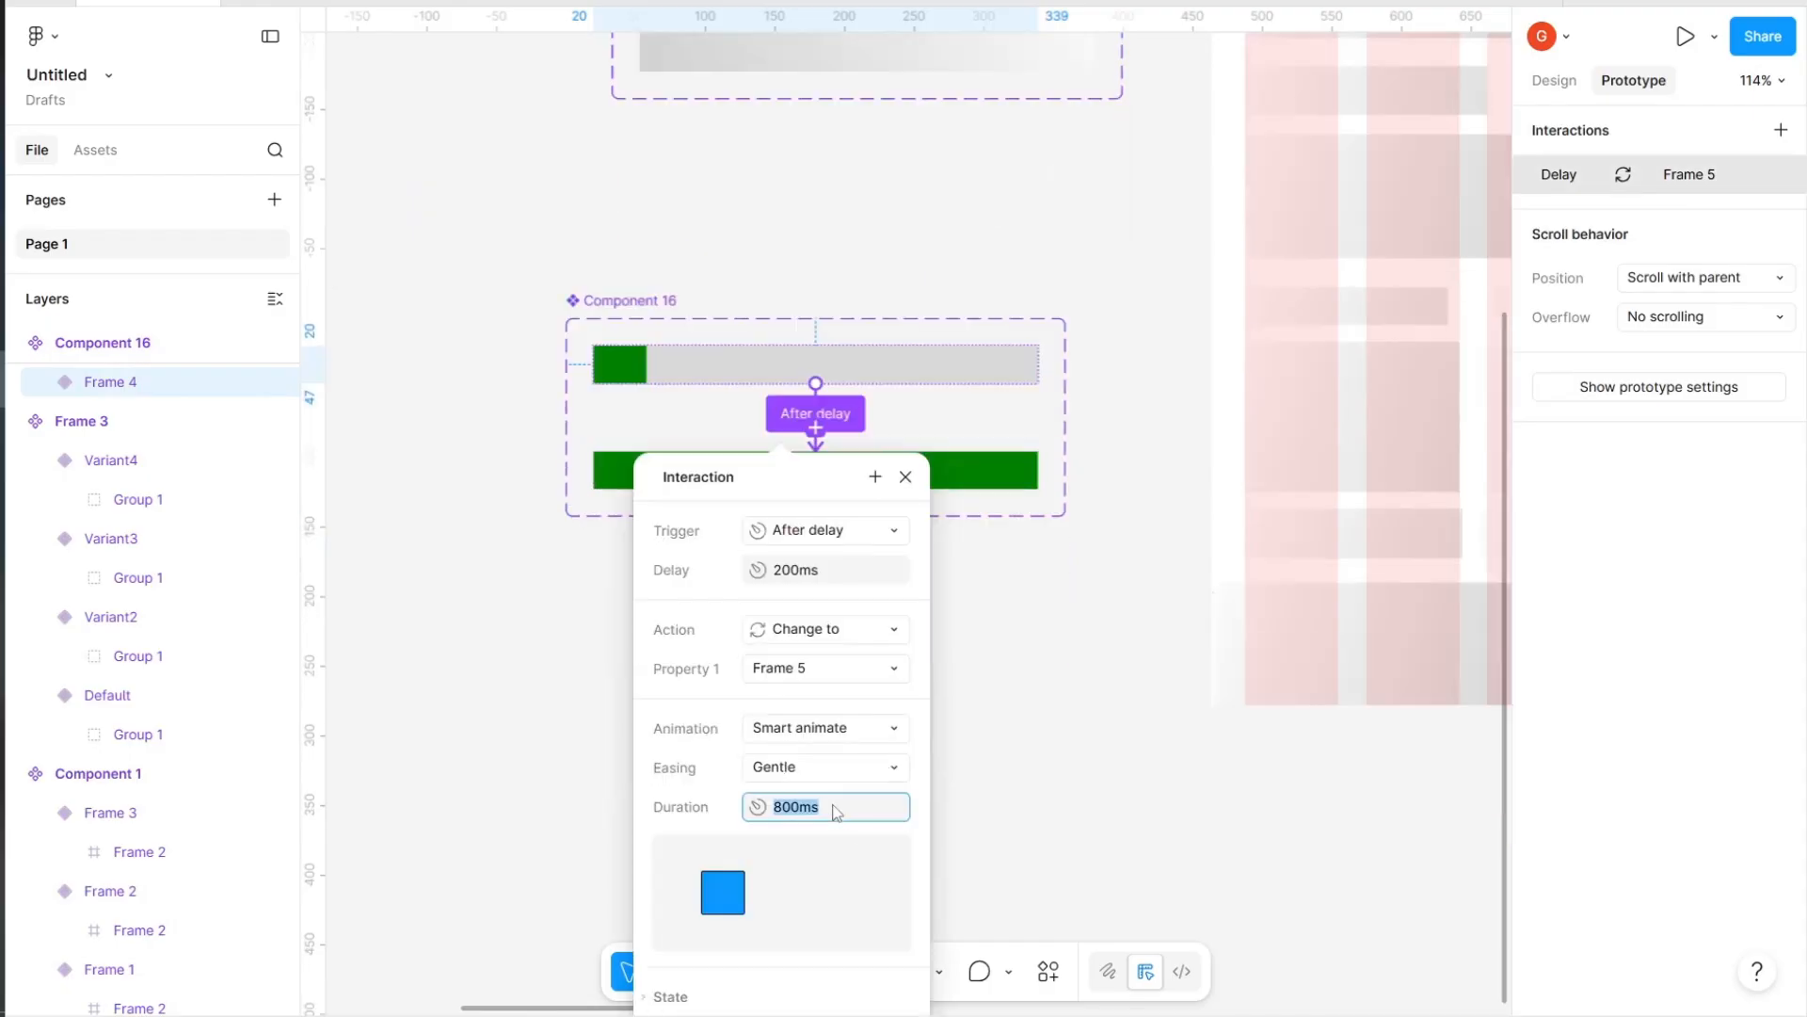
{"action": "type", "text": "3000"}
{"action": "key", "text": "Return"}
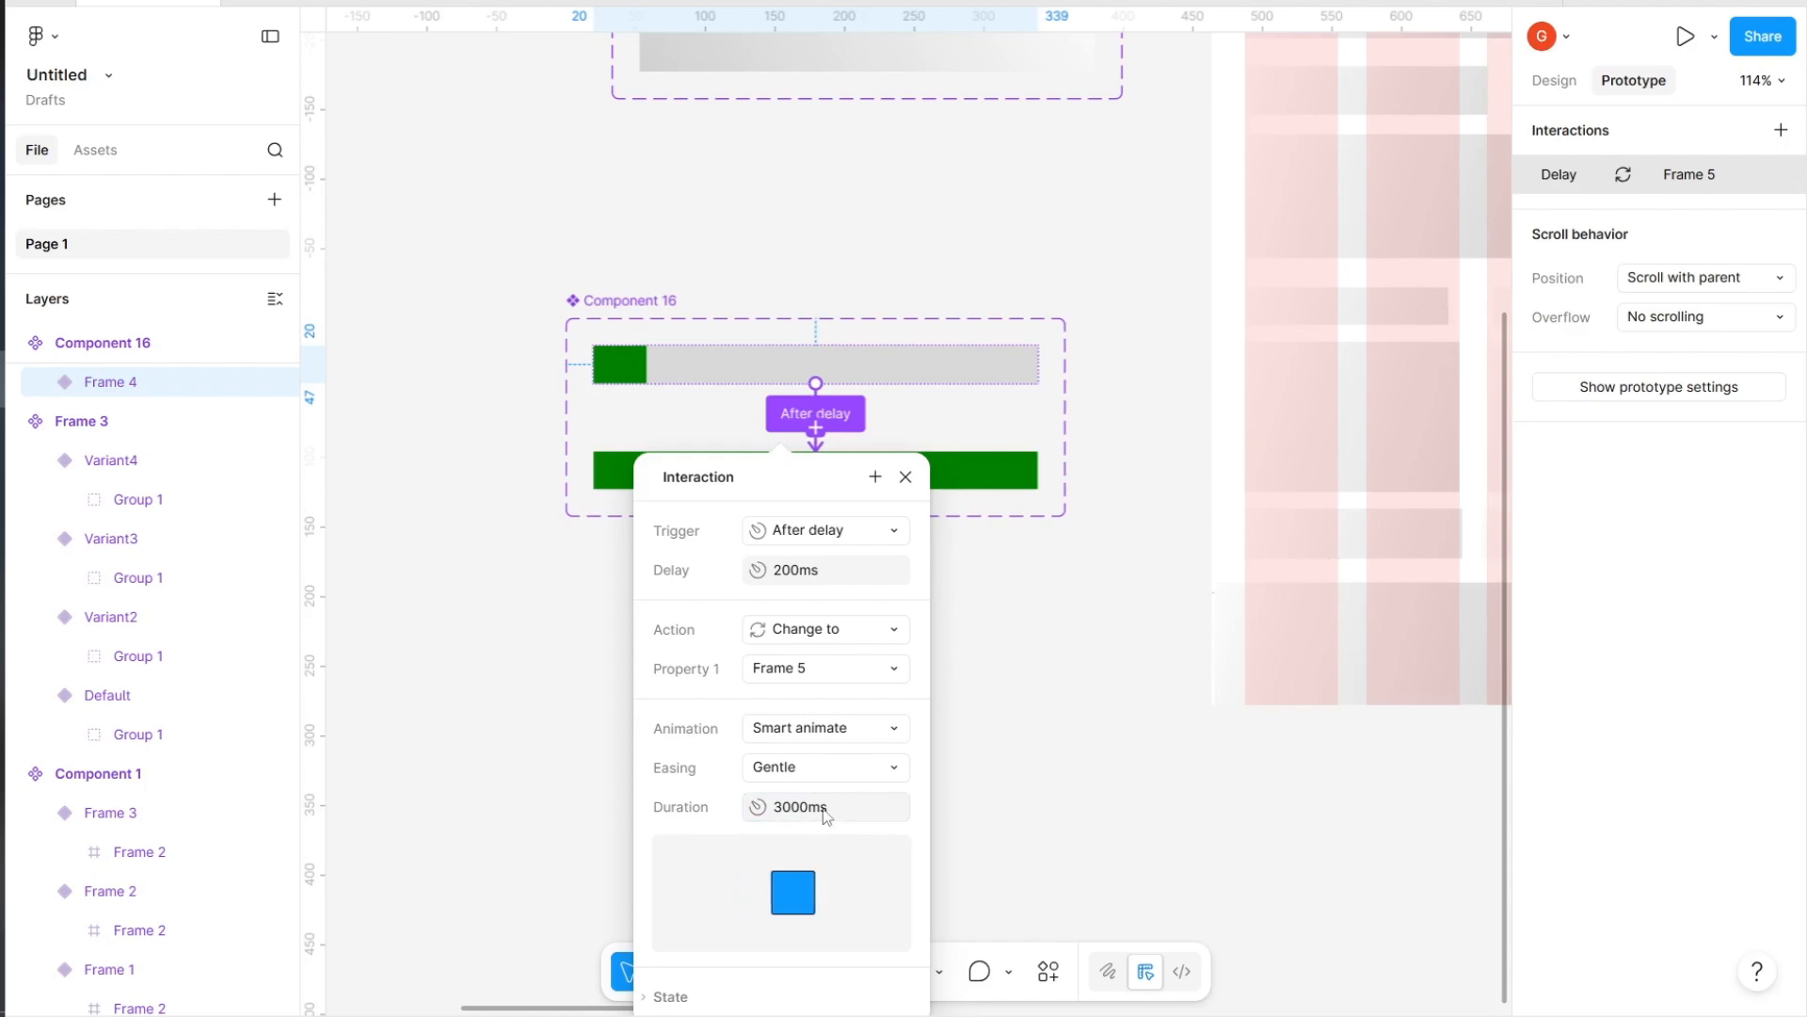
Preview the iPhone 16 - 1 frame again to check the spinner with the retimed progress bar, and close the preview
{"action": "scroll", "coordinate": [1170, 740], "scroll_direction": "right", "scroll_amount": 15}
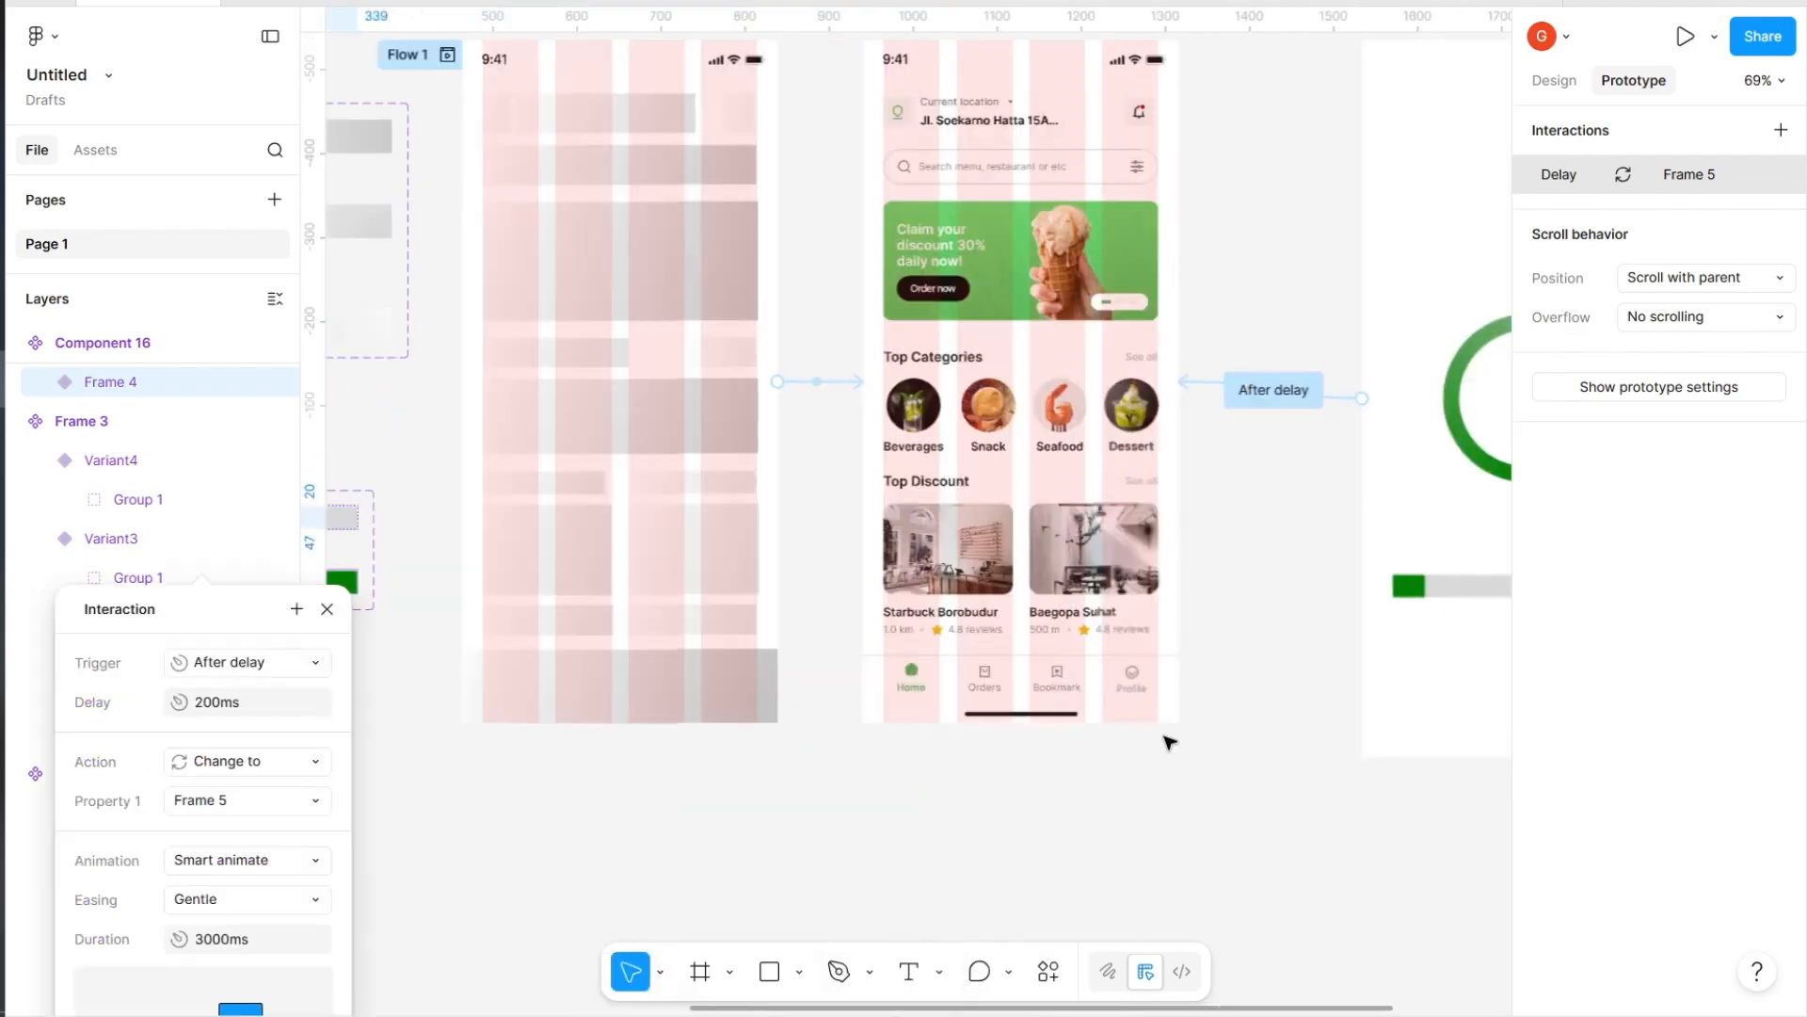
{"action": "scroll", "coordinate": [1003, 163], "scroll_direction": "up", "scroll_amount": 2}
{"action": "left_click", "coordinate": [974, 176]}
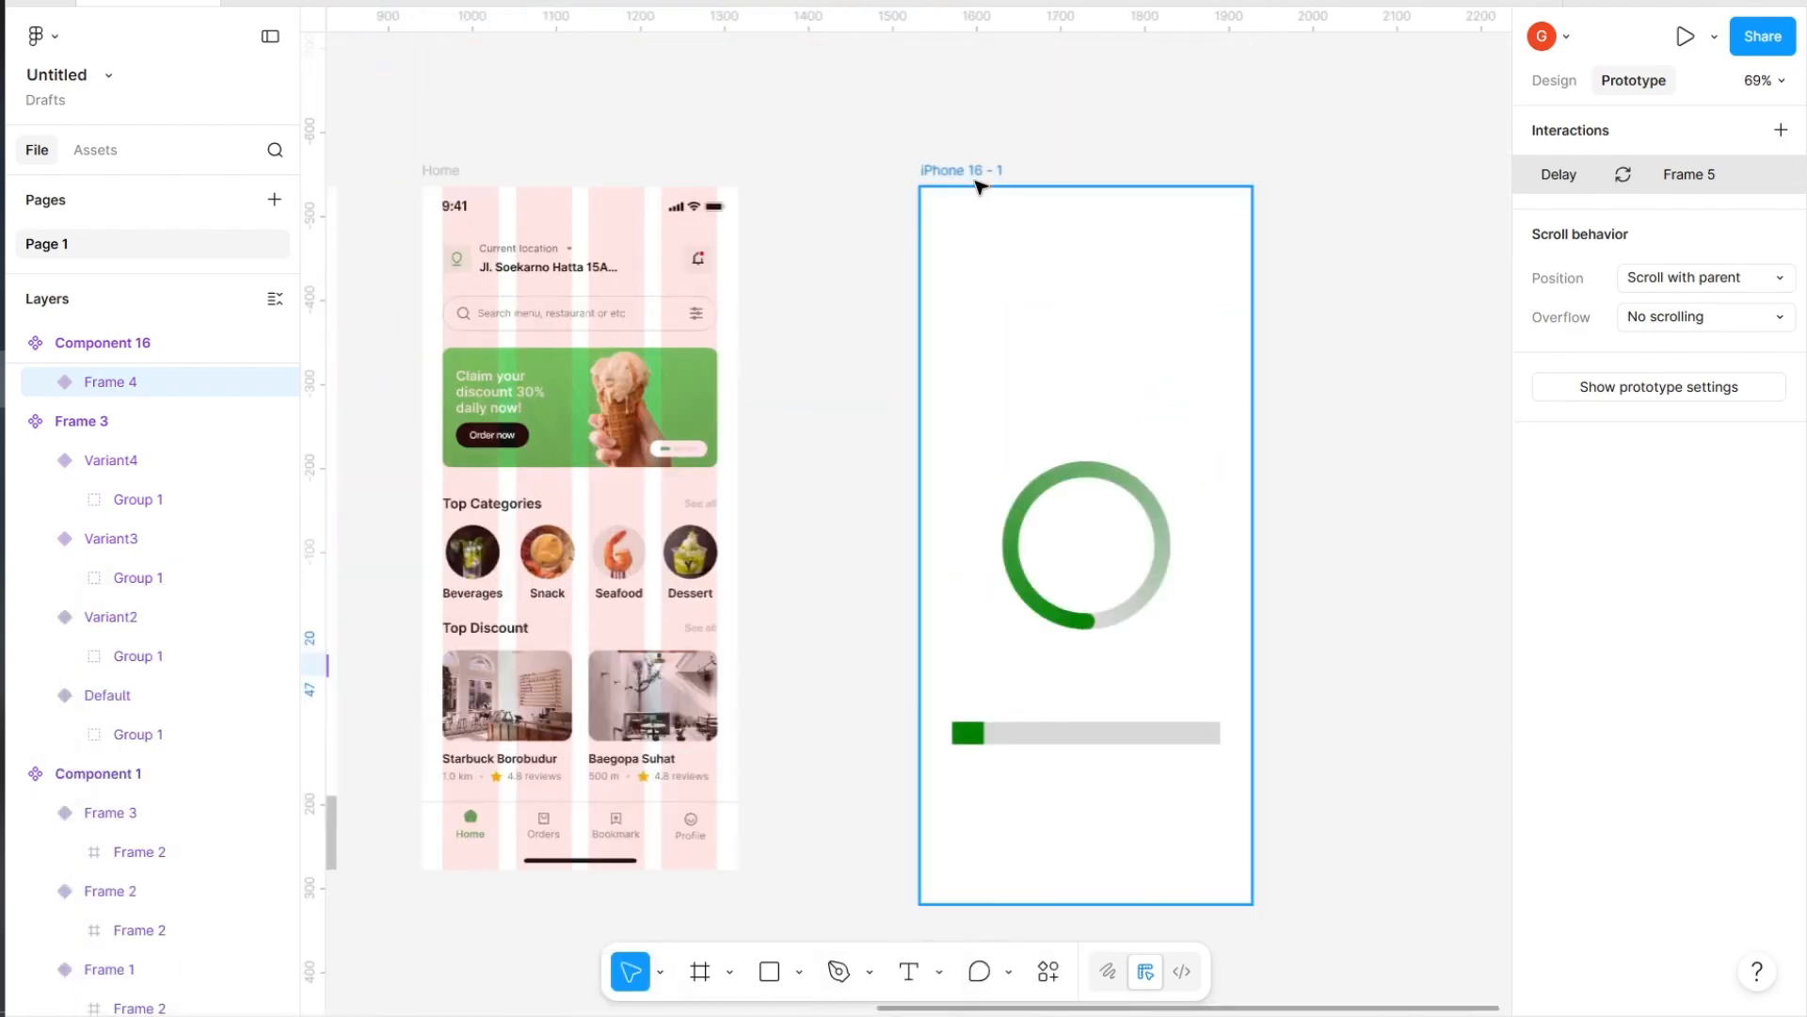
{"action": "key", "text": "shift+space"}
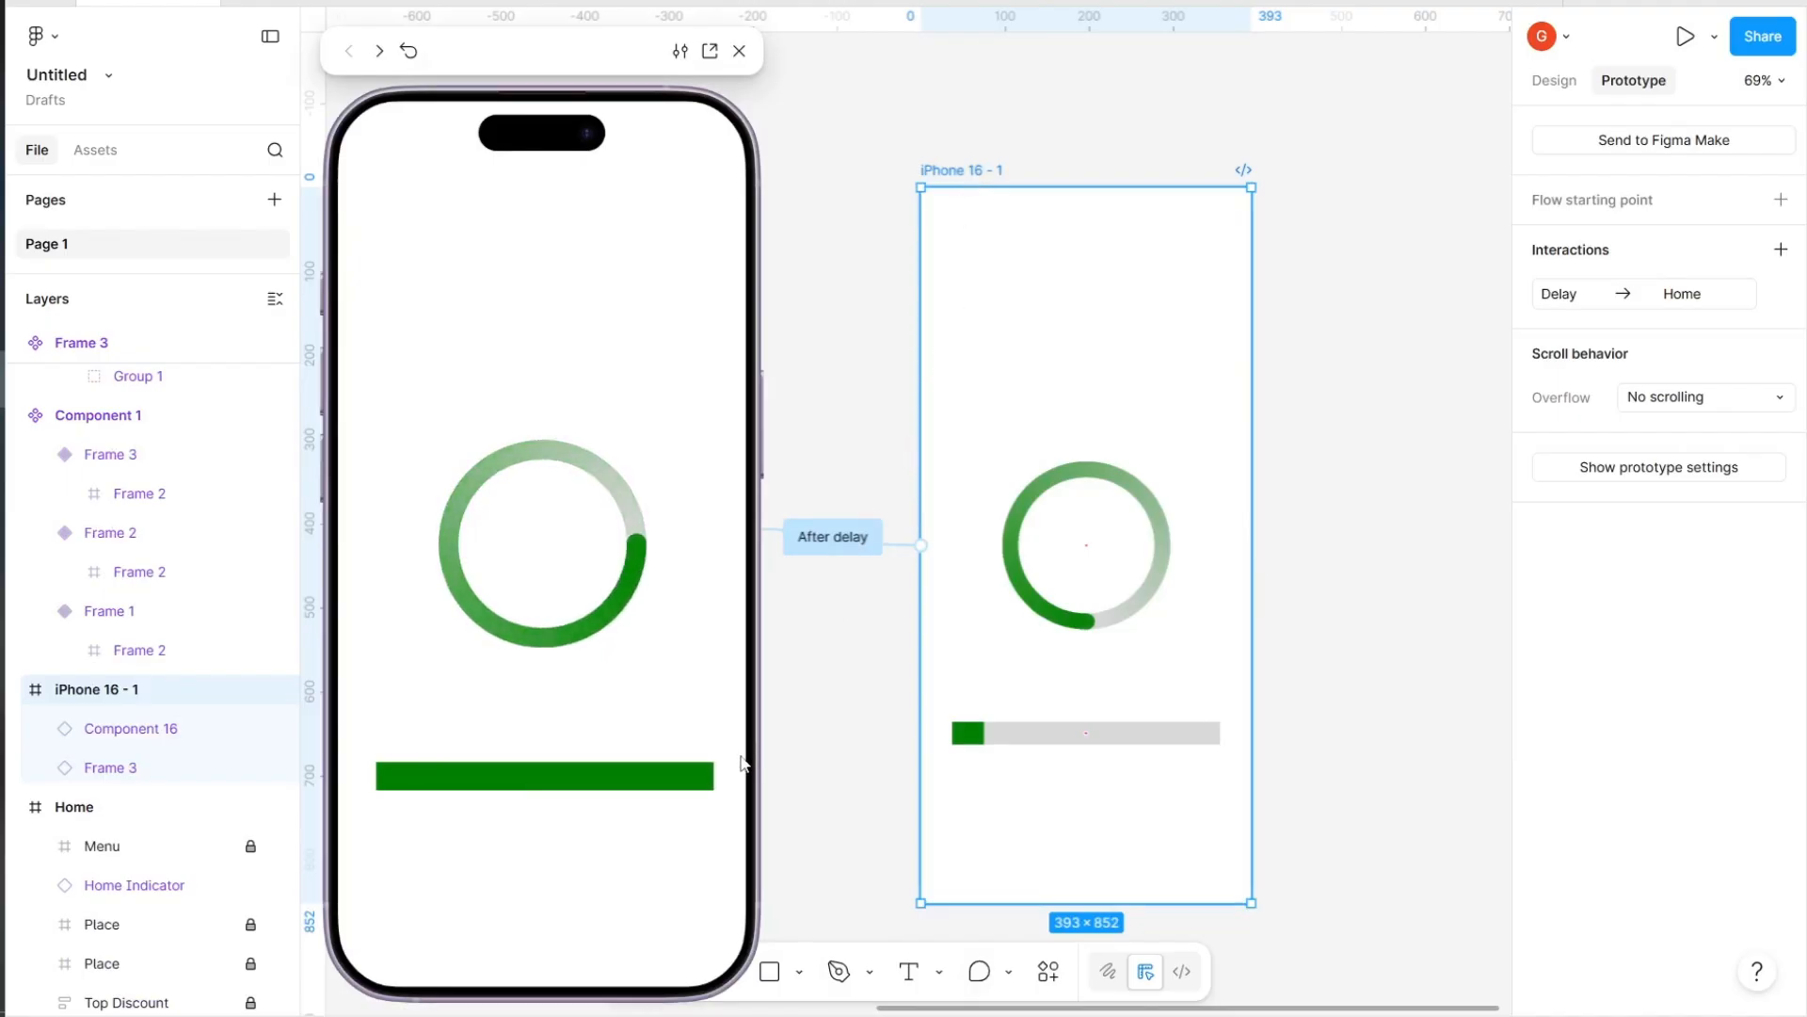
{"action": "left_click", "coordinate": [739, 51]}
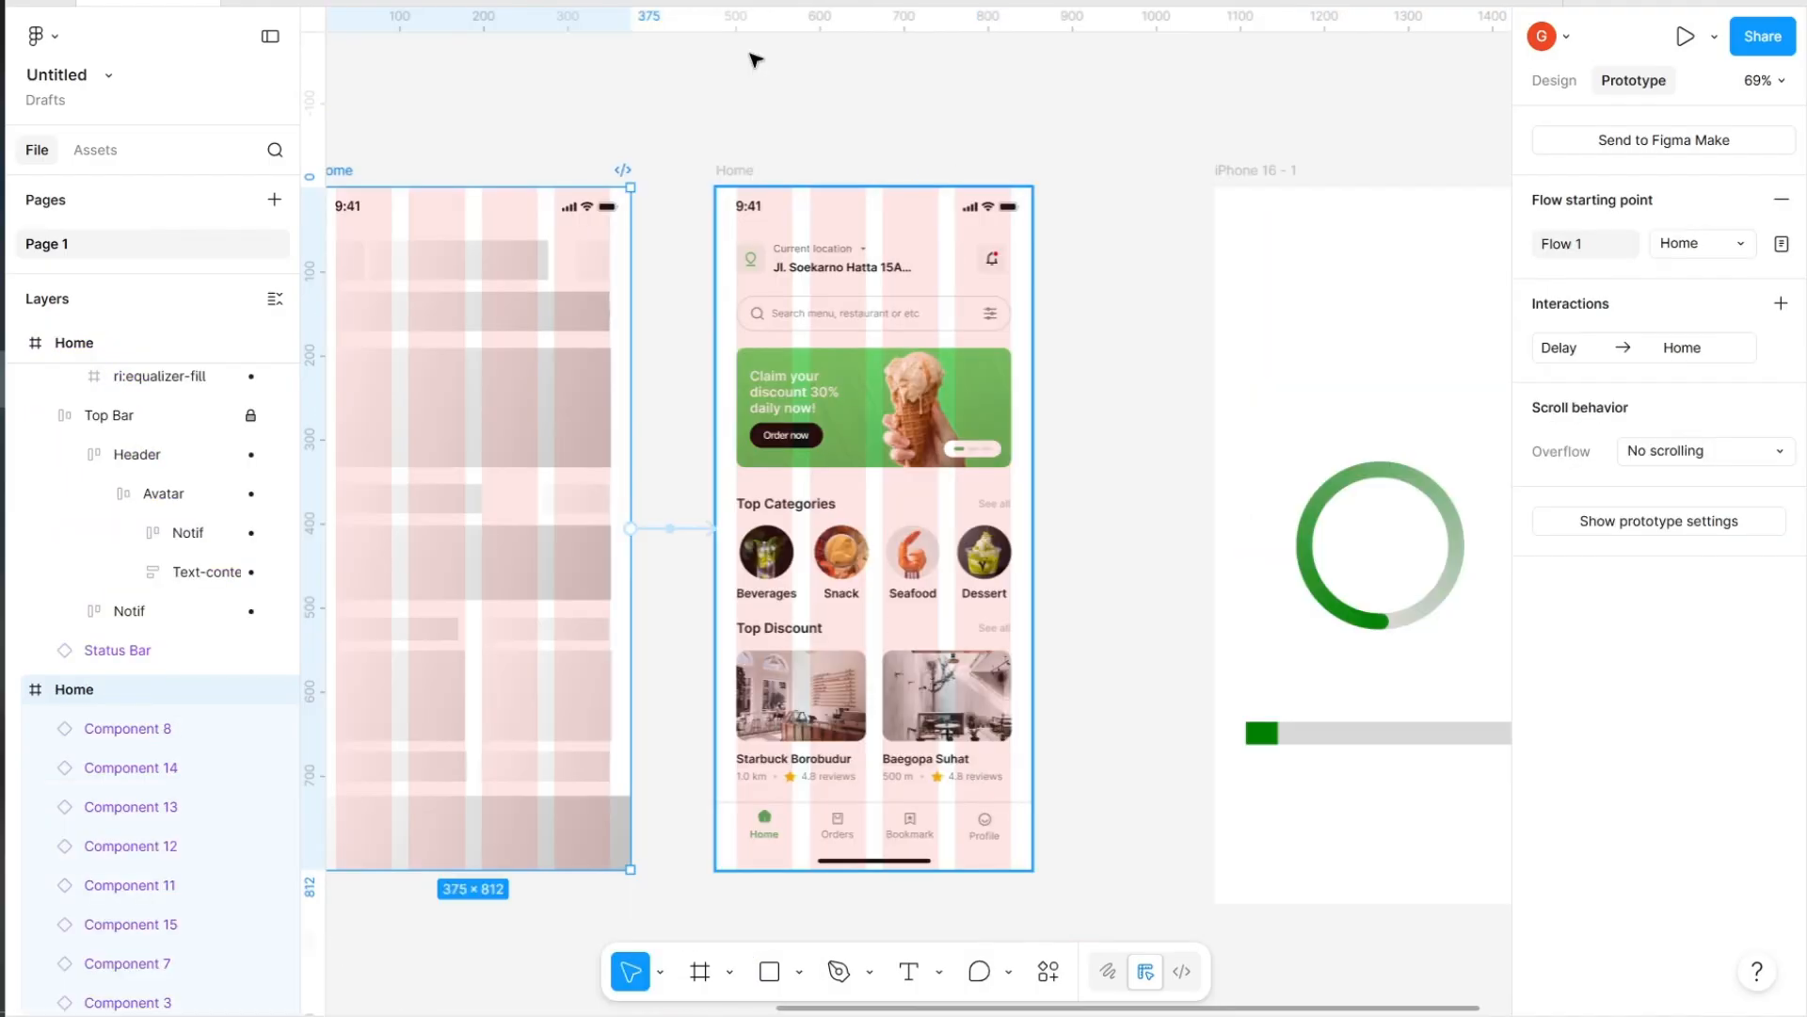